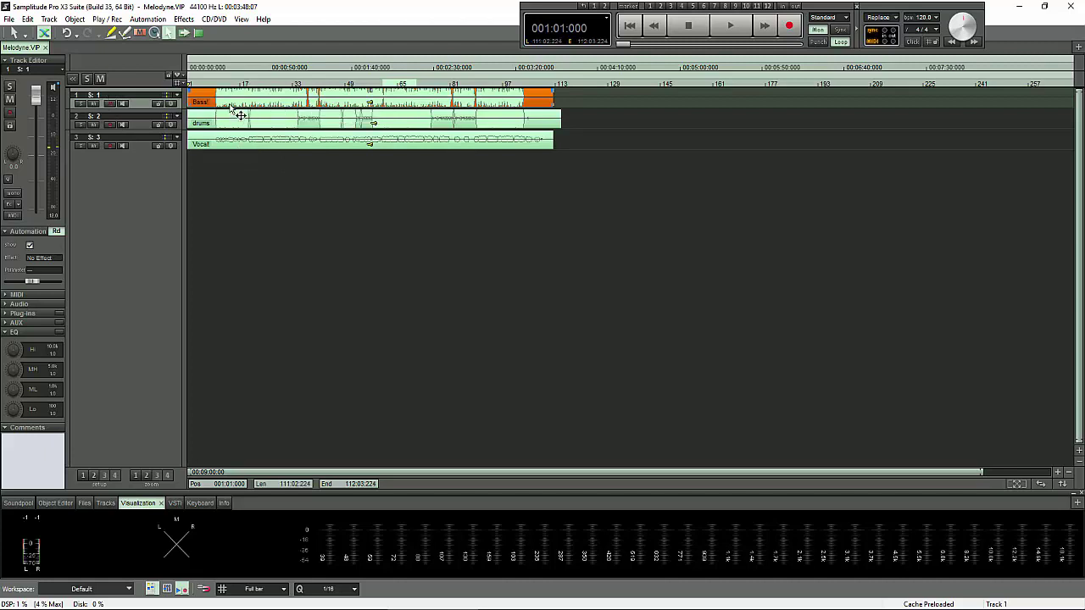
left_click(226, 146)
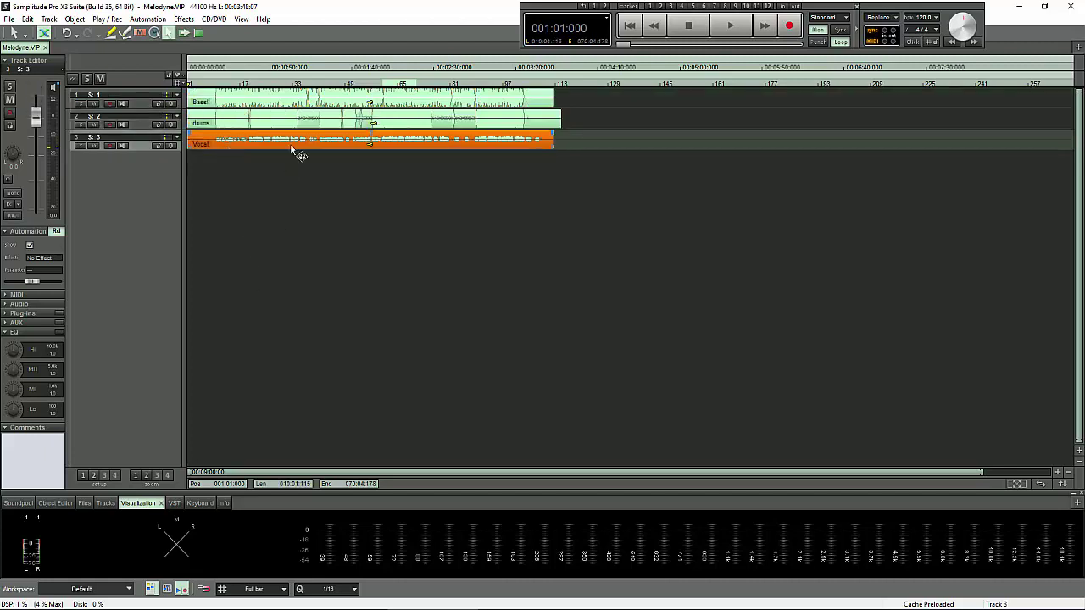
left_click(387, 107)
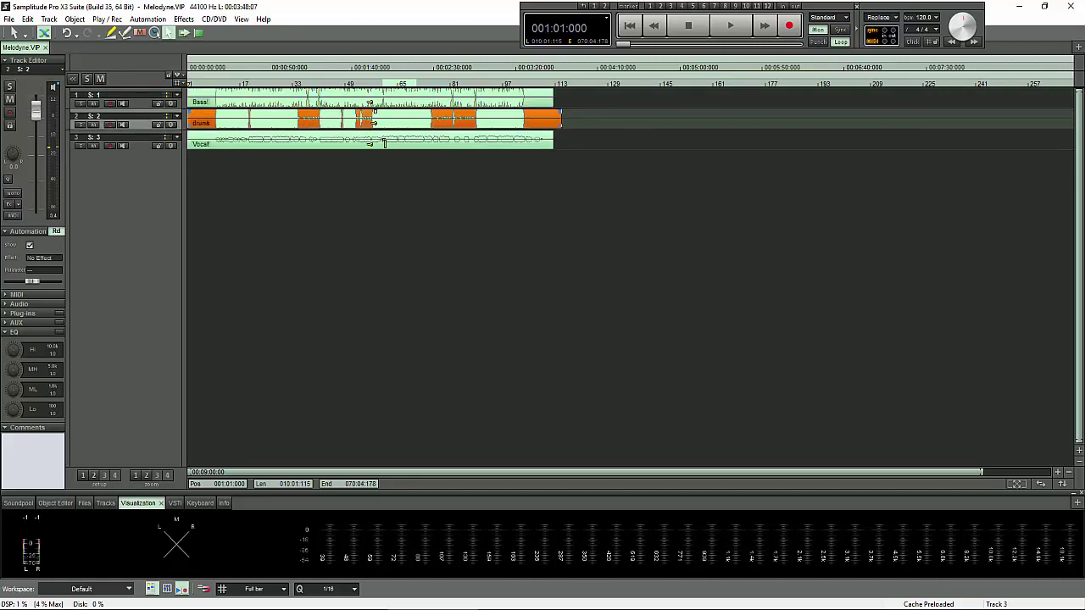
left_click(386, 142)
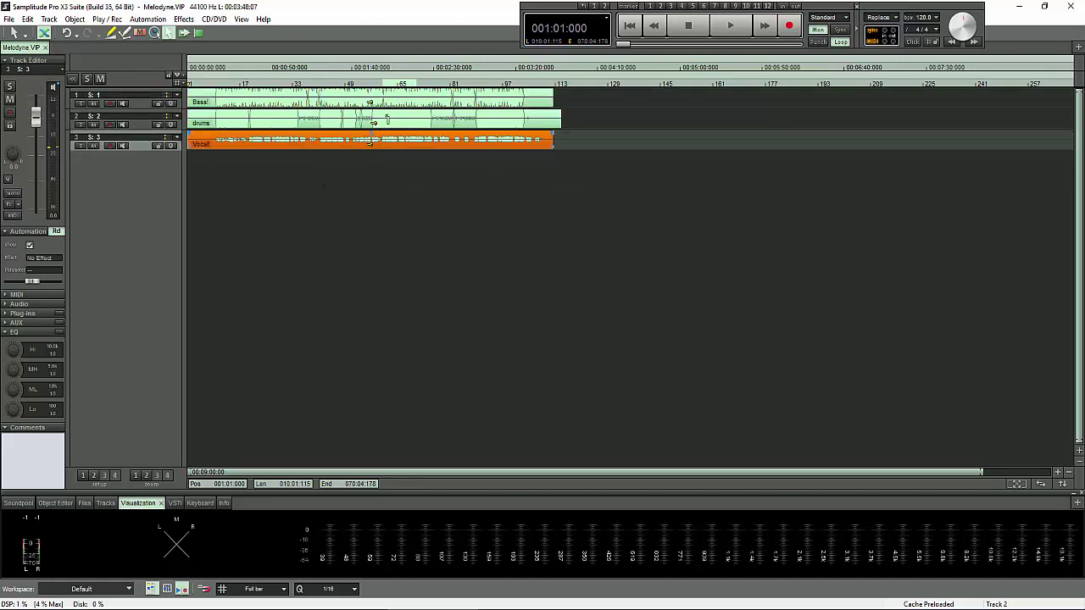
left_click(386, 117)
left_click(400, 105)
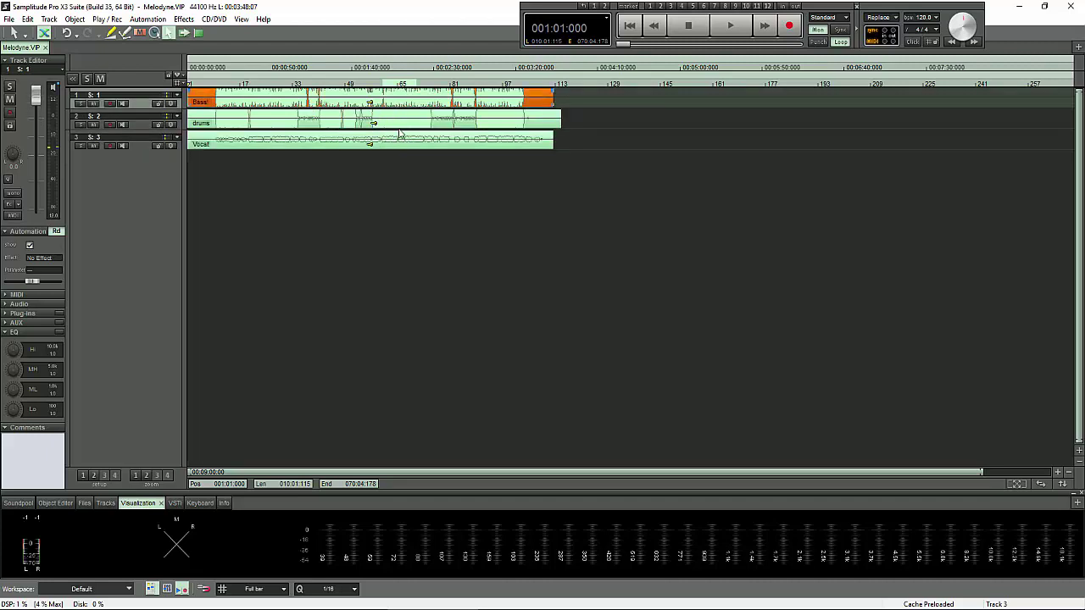
left_click(399, 136)
left_click(402, 144)
left_click(417, 117)
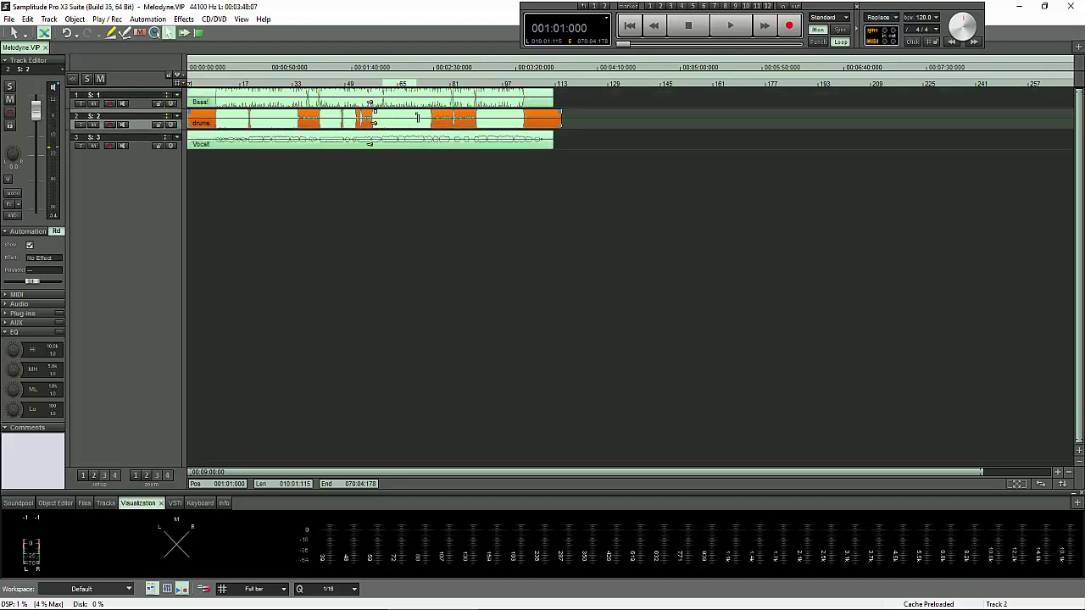
left_click(428, 106)
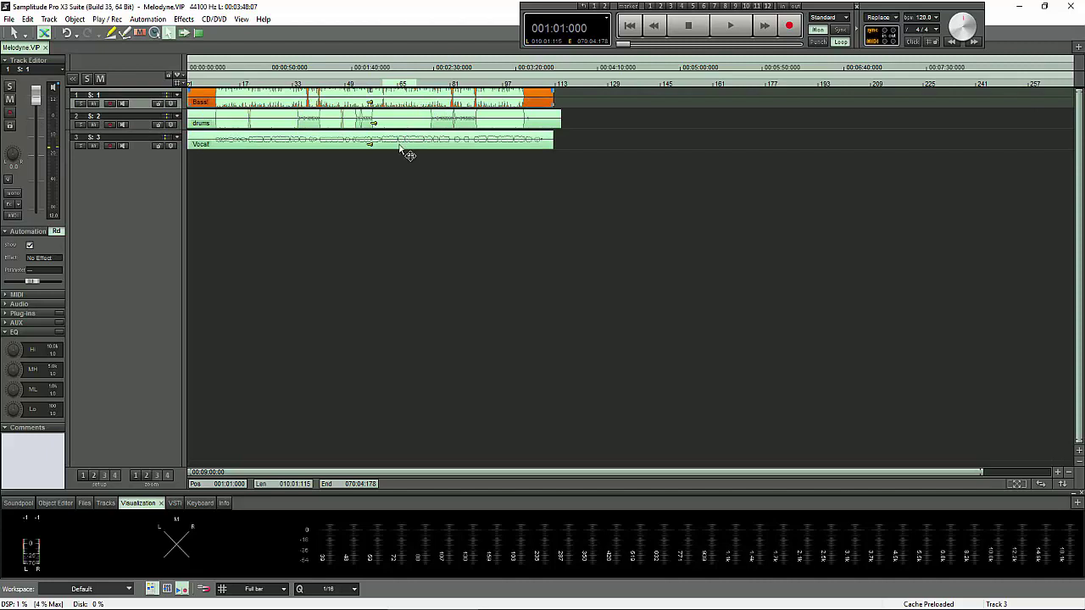
left_click(405, 144)
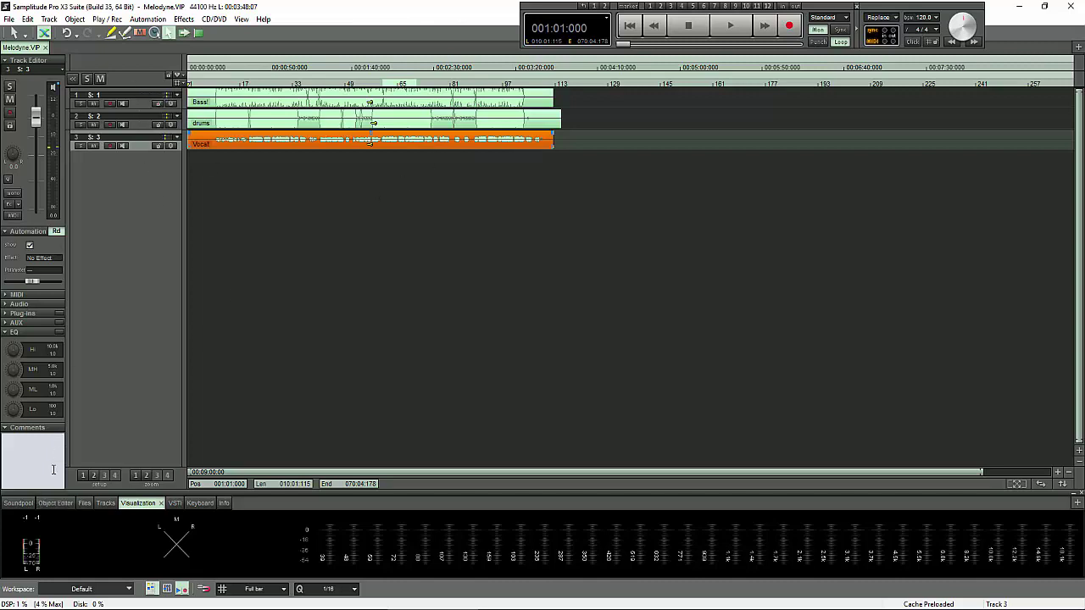
Open the Object Editor's fades page and check the source audio files of the bass, drums and vocal objects.
left_click(55, 504)
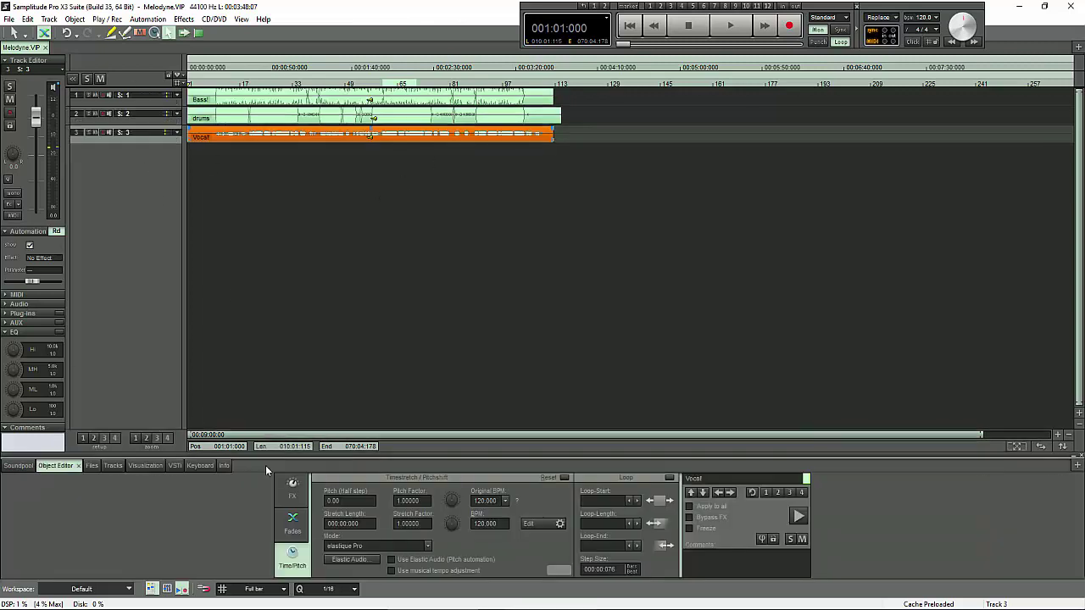
left_click(305, 526)
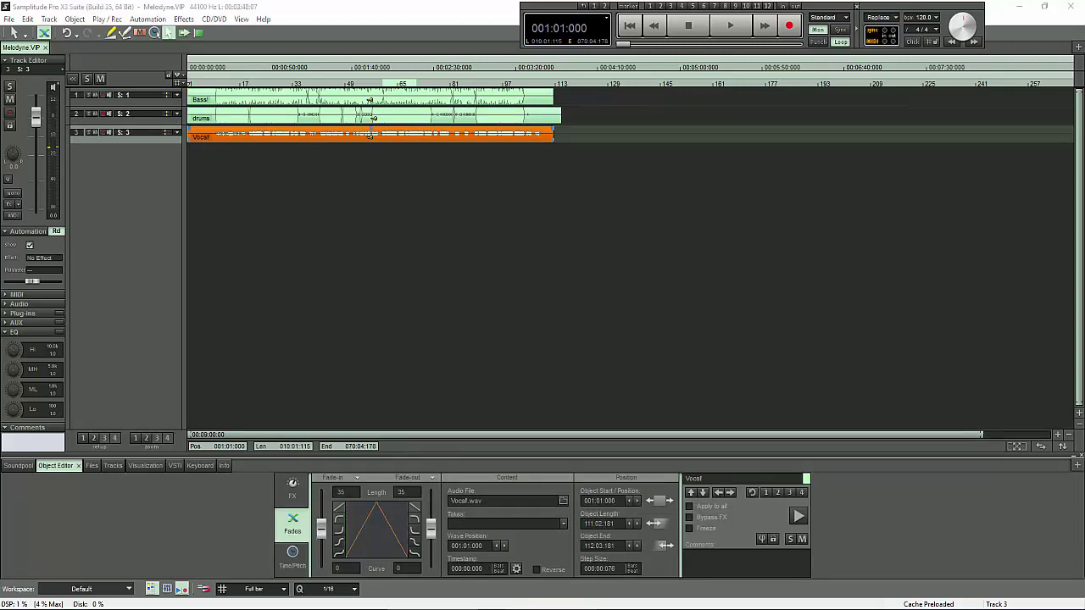
left_click(429, 104)
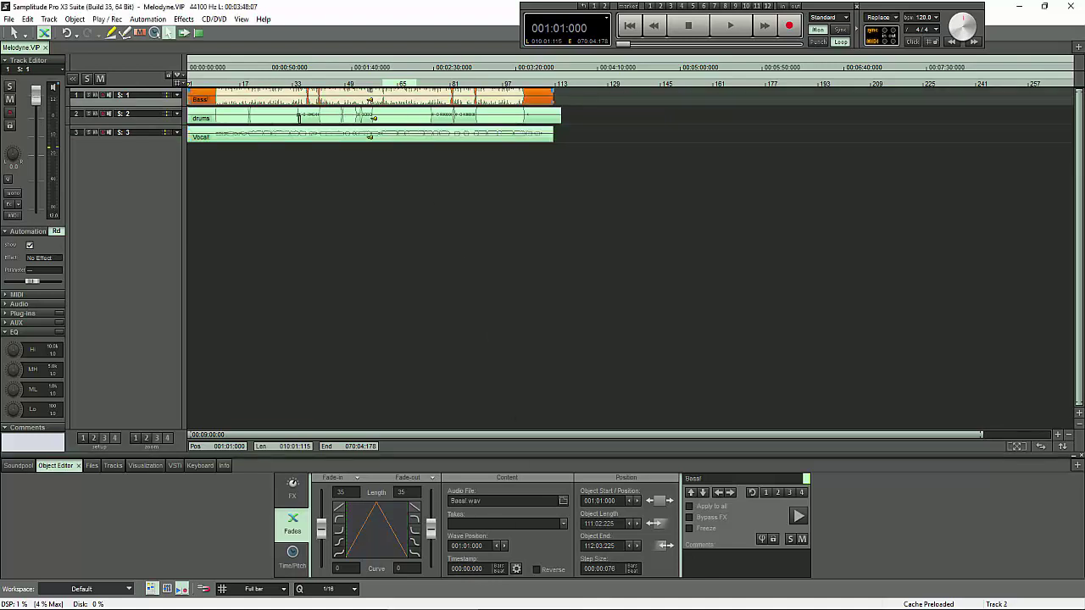
left_click(305, 118)
left_click(310, 137)
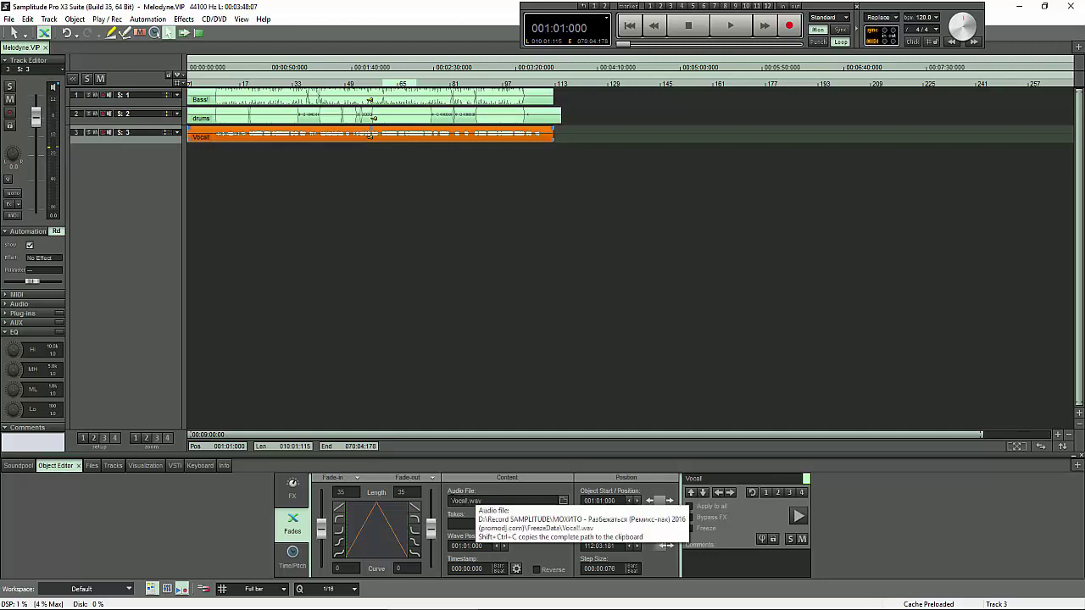
Rename track 1 as Bass to match the audio file of its object.
left_click(445, 106)
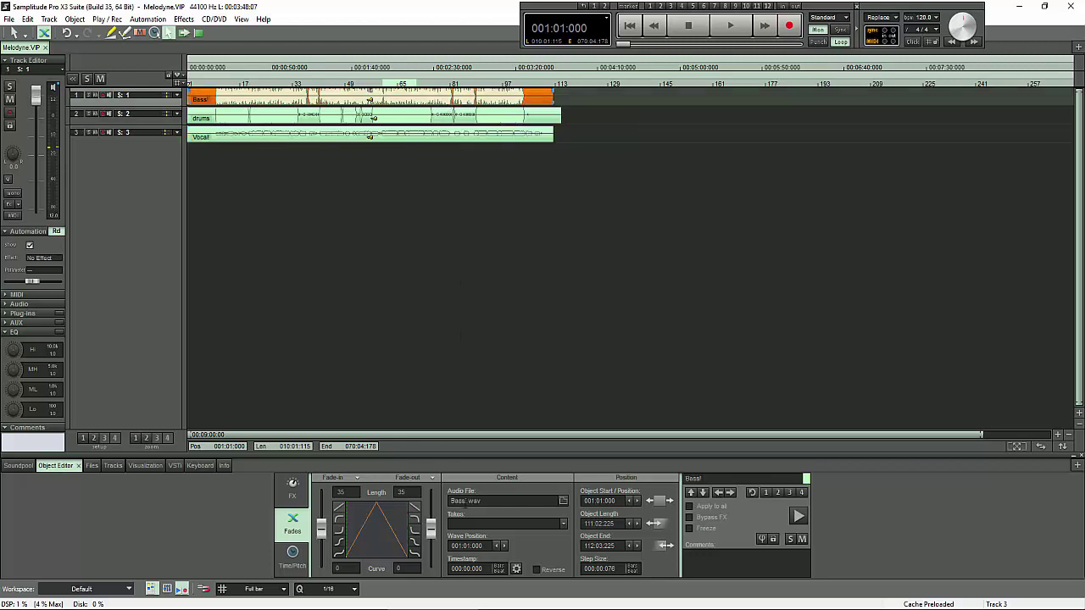
double_click(458, 501)
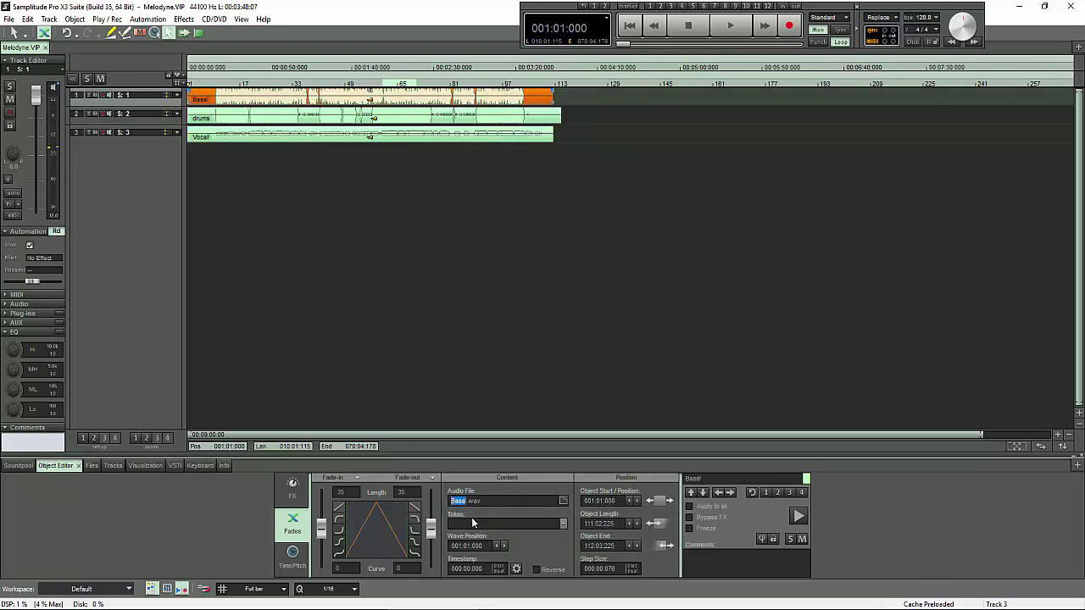
double_click(138, 100)
type("Bass")
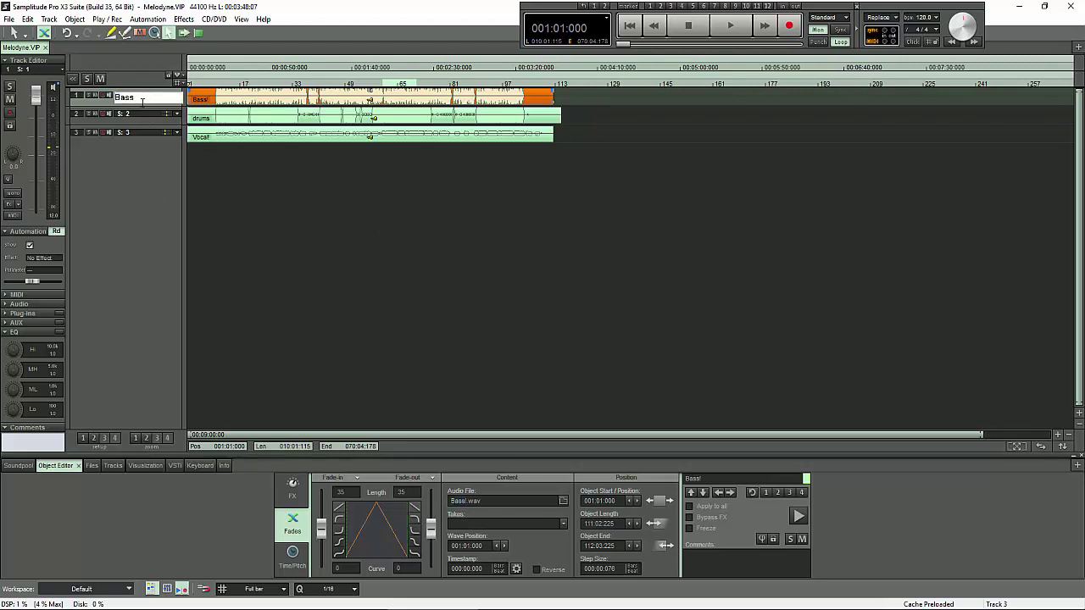
Rename track 2 as drums, copying the name from its object's audio file.
left_click(242, 124)
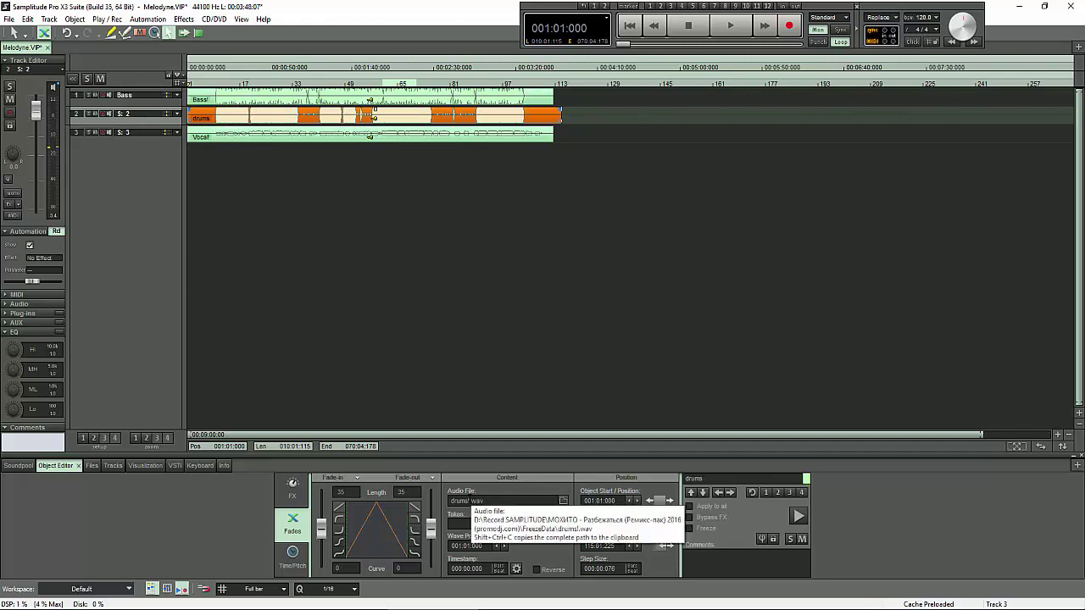
left_click_drag(467, 501, 442, 501)
key("ctrl+c")
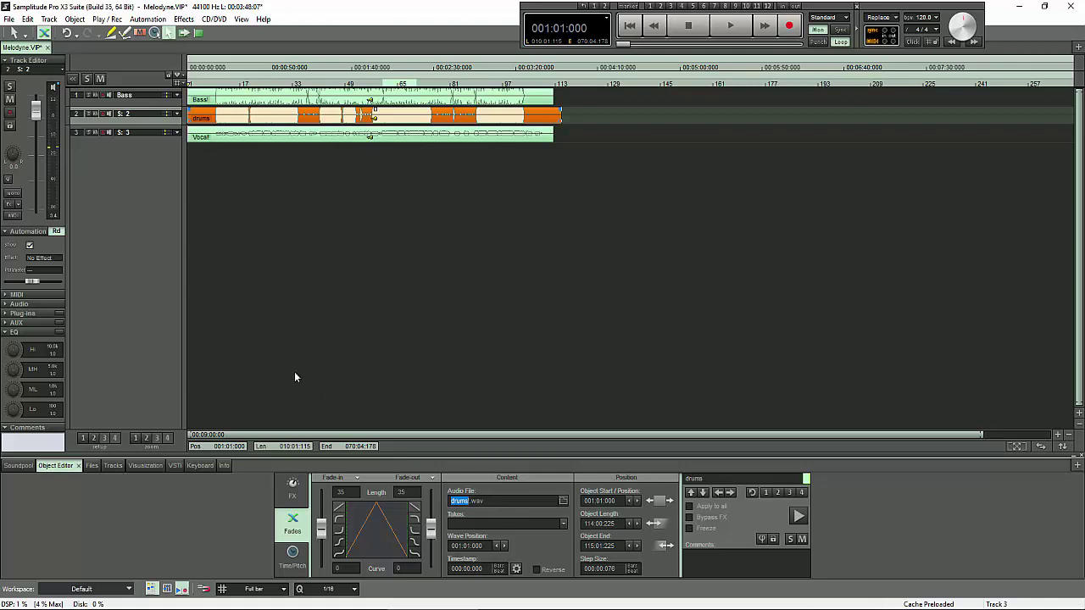
double_click(144, 116)
key("ctrl+v")
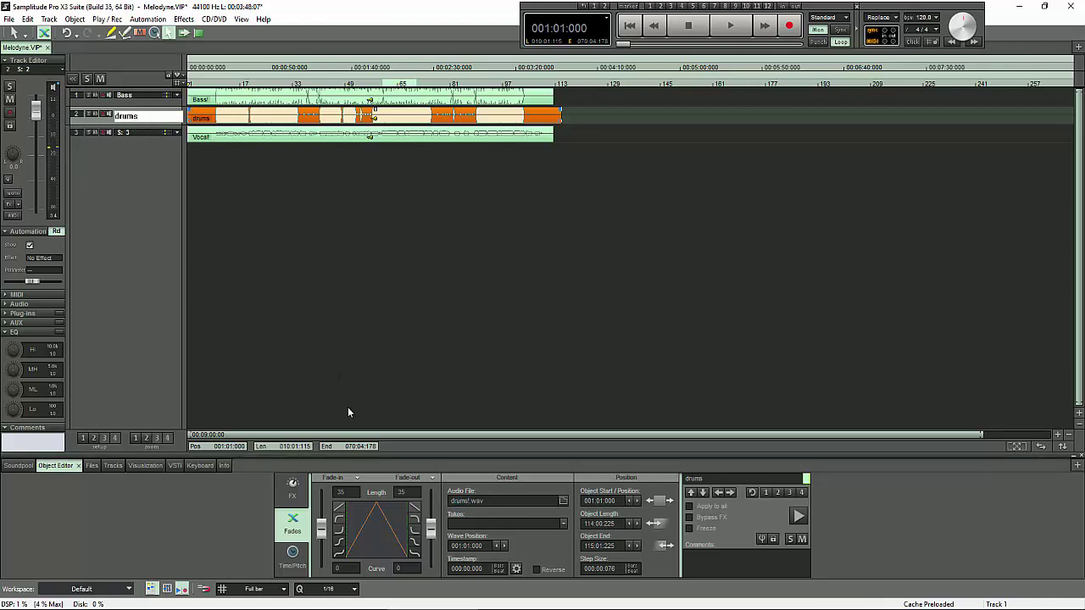
Rename track 3 as Vocal, copying the name from its object's audio file.
left_click(375, 137)
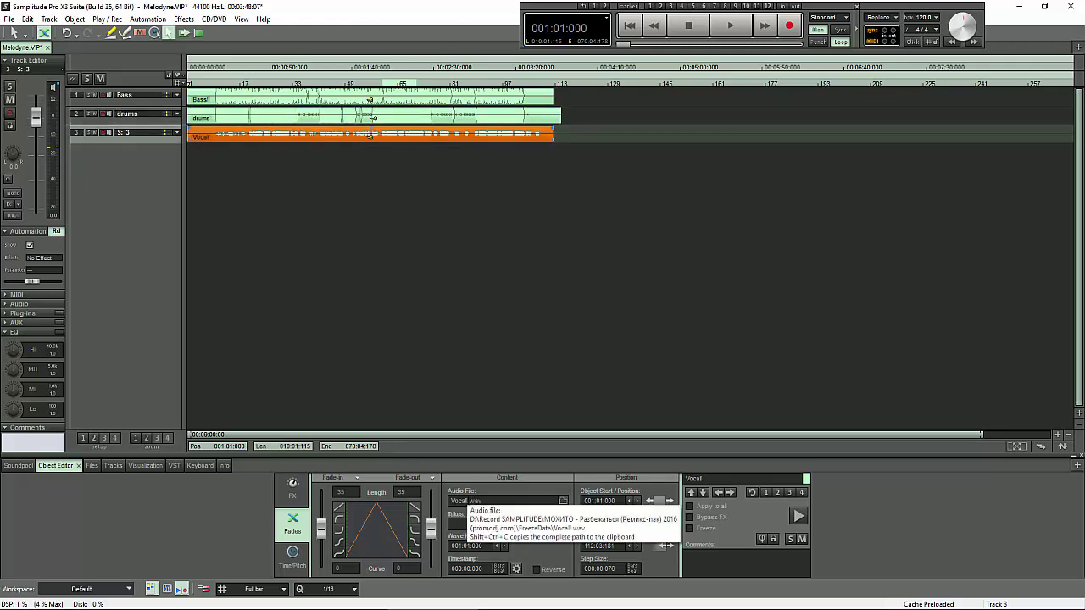
double_click(459, 500)
key("ctrl+c")
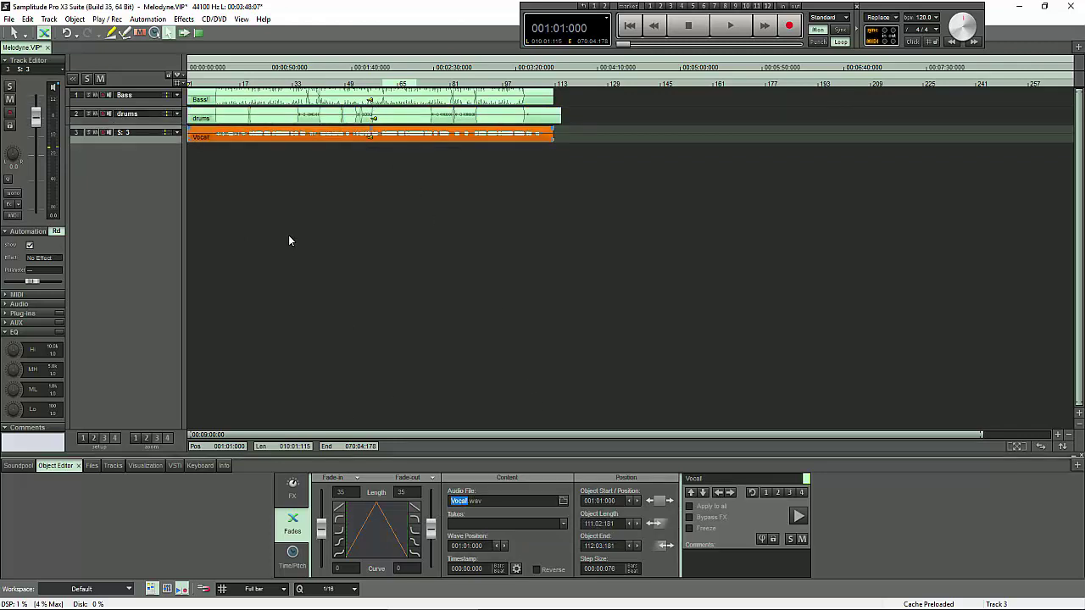
double_click(141, 134)
key("ctrl+v")
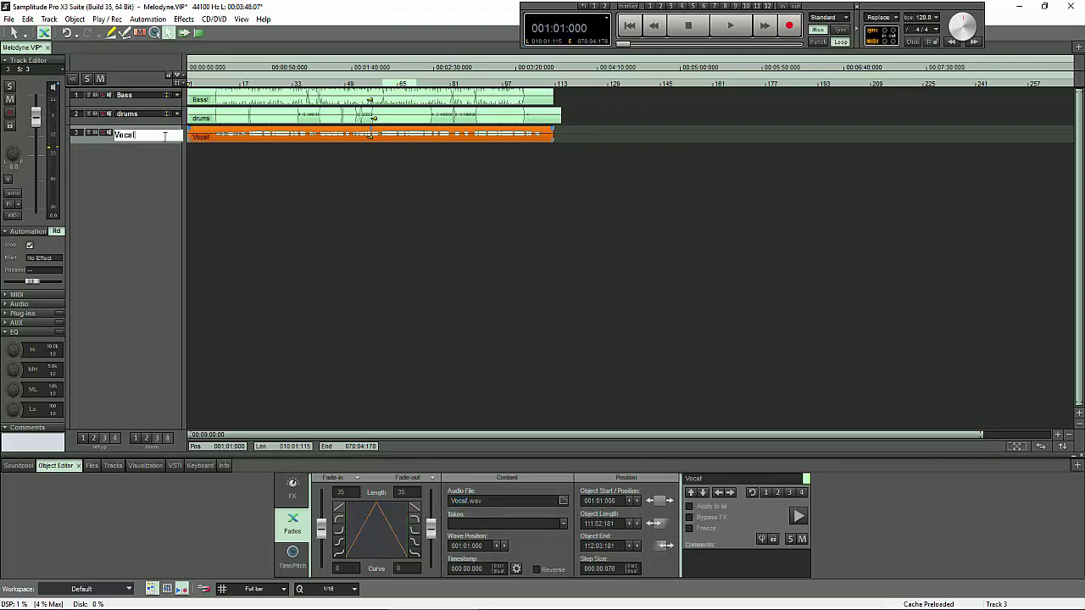
key("Return")
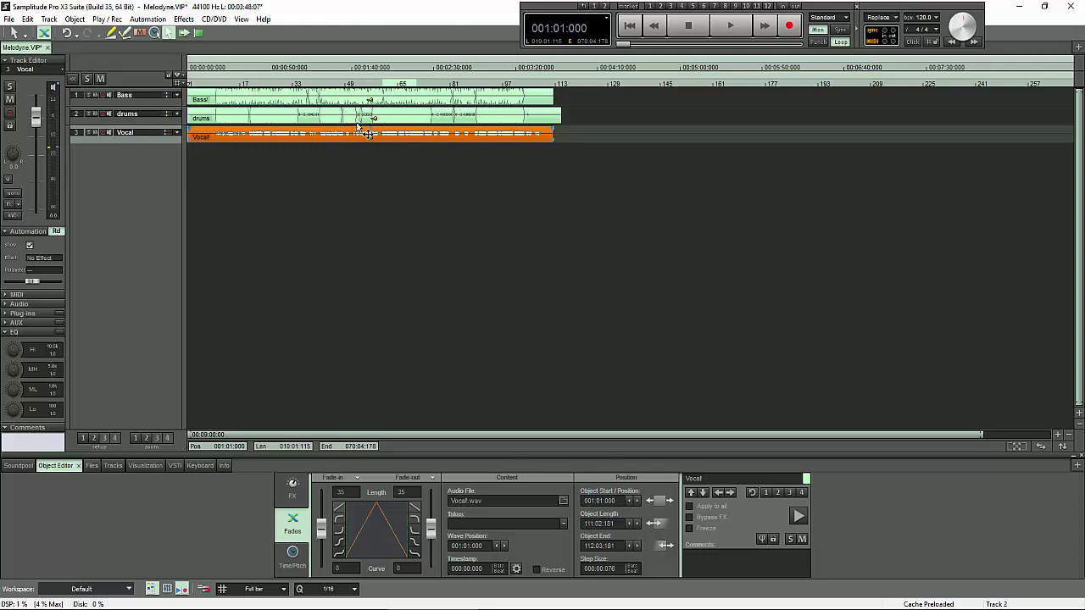
Place the playback position at 009:04:304, select the bass object and turn on the metronome click.
left_click(358, 121)
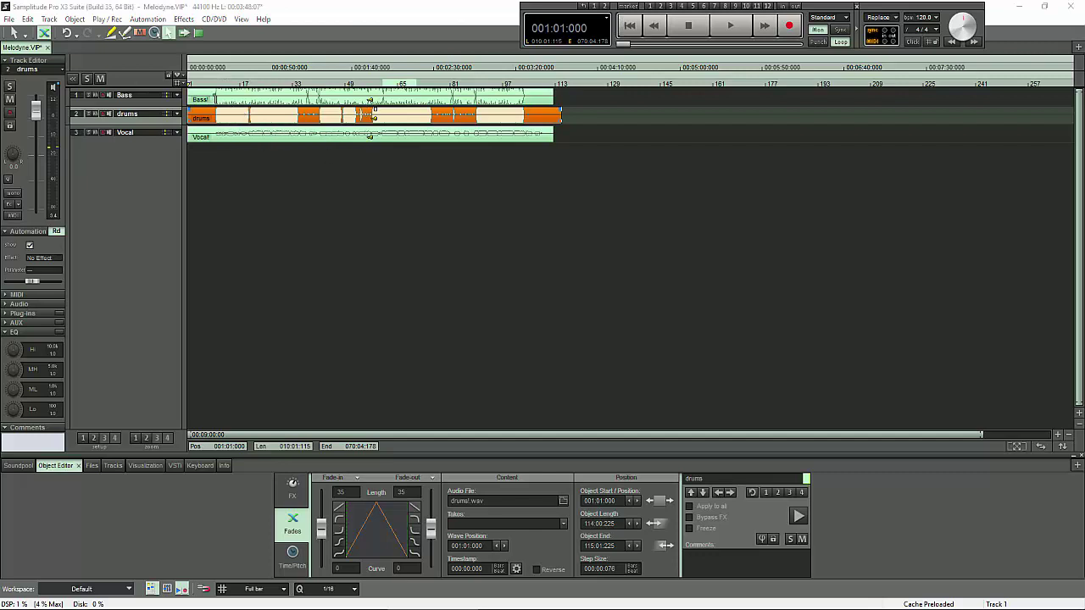
left_click(218, 95)
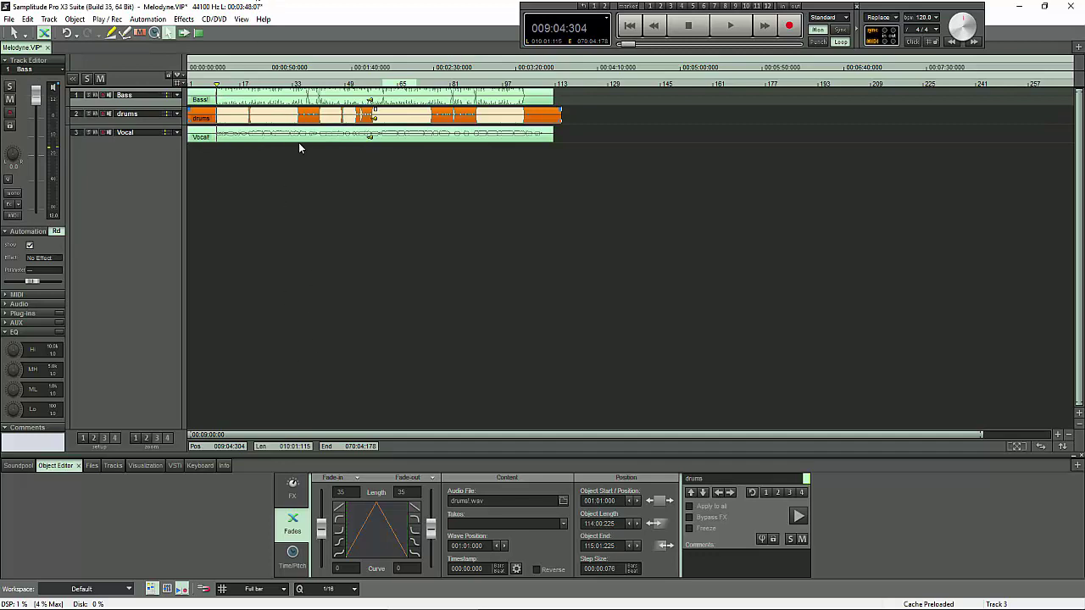
left_click(302, 141)
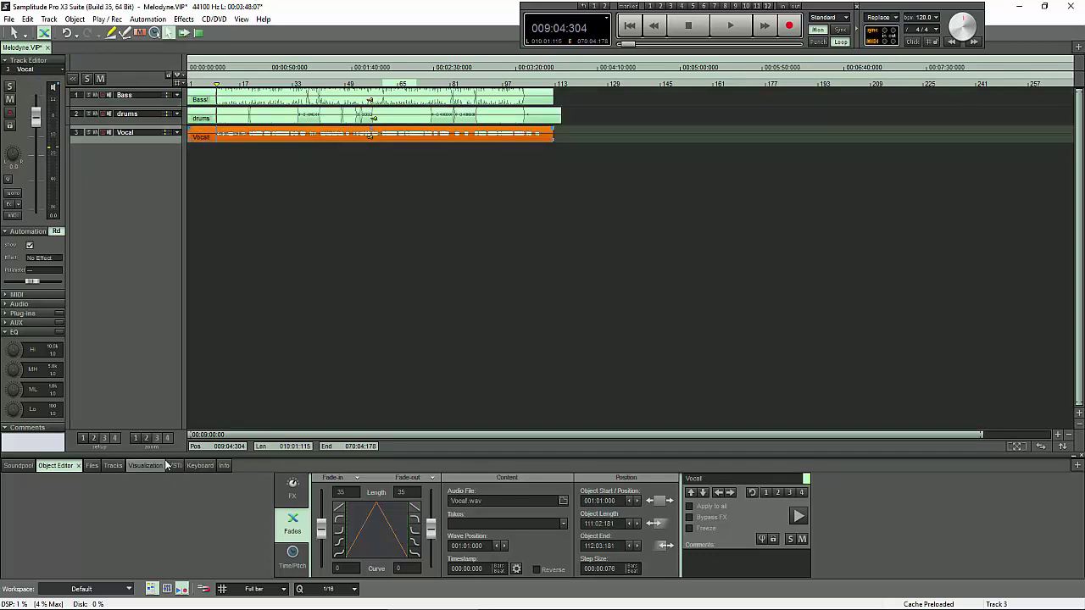
left_click(391, 100)
left_click(913, 40)
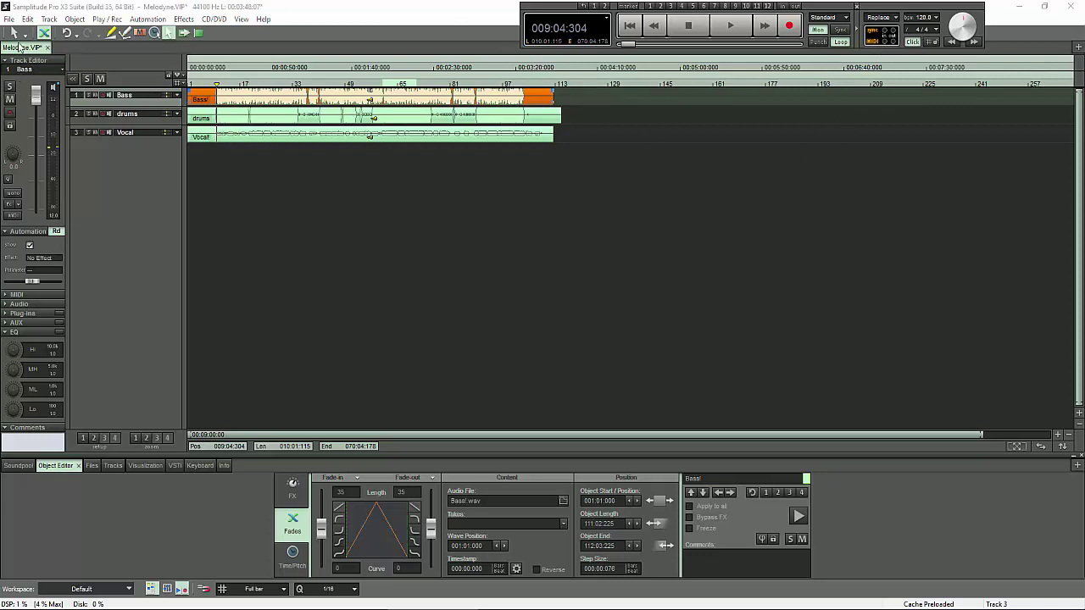
Open the recent Мохито project to view its tempo and close it again.
left_click(10, 19)
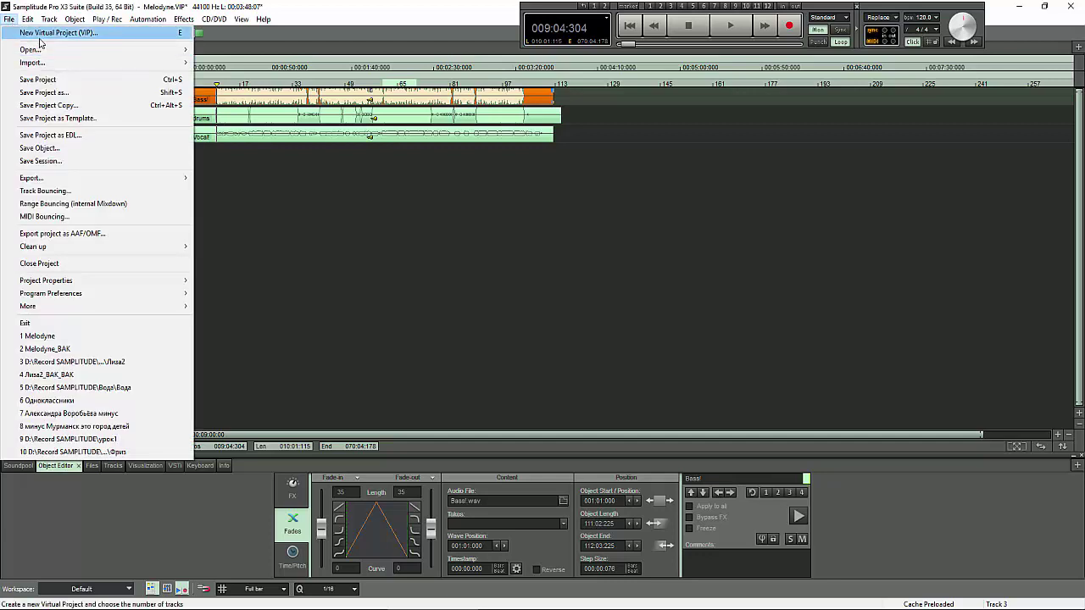
left_click(38, 348)
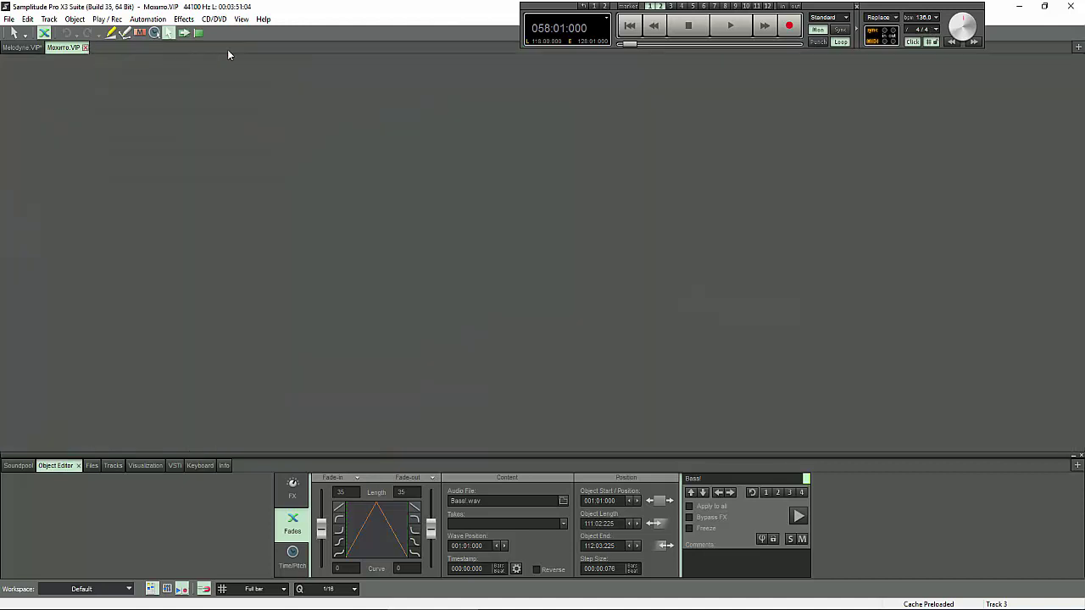
key("ctrl+F4")
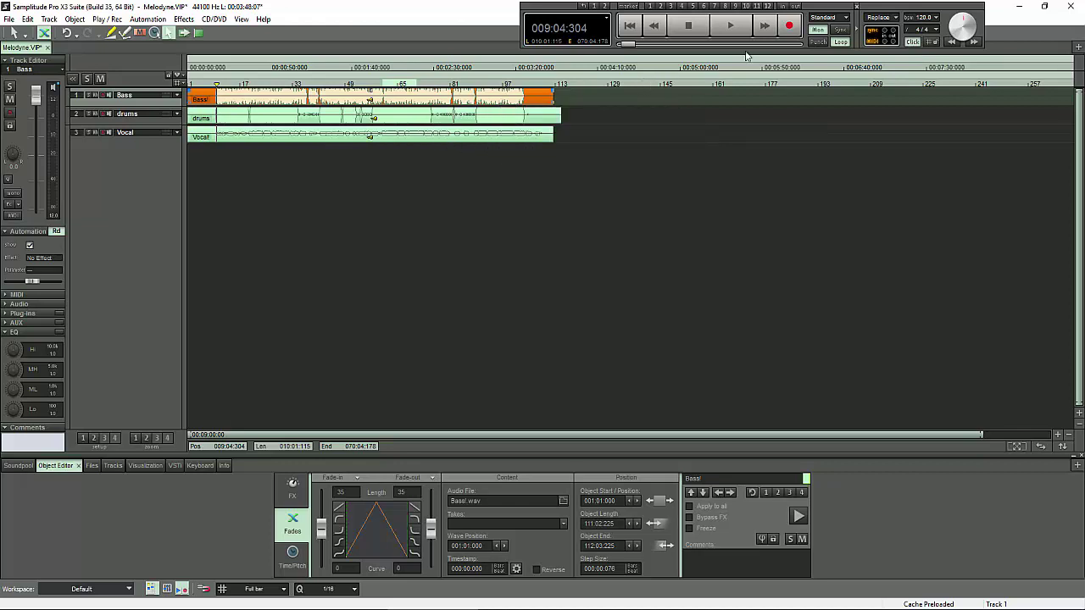
Try a project tempo of 100 BPM and set it back to 120 BPM.
left_click(935, 19)
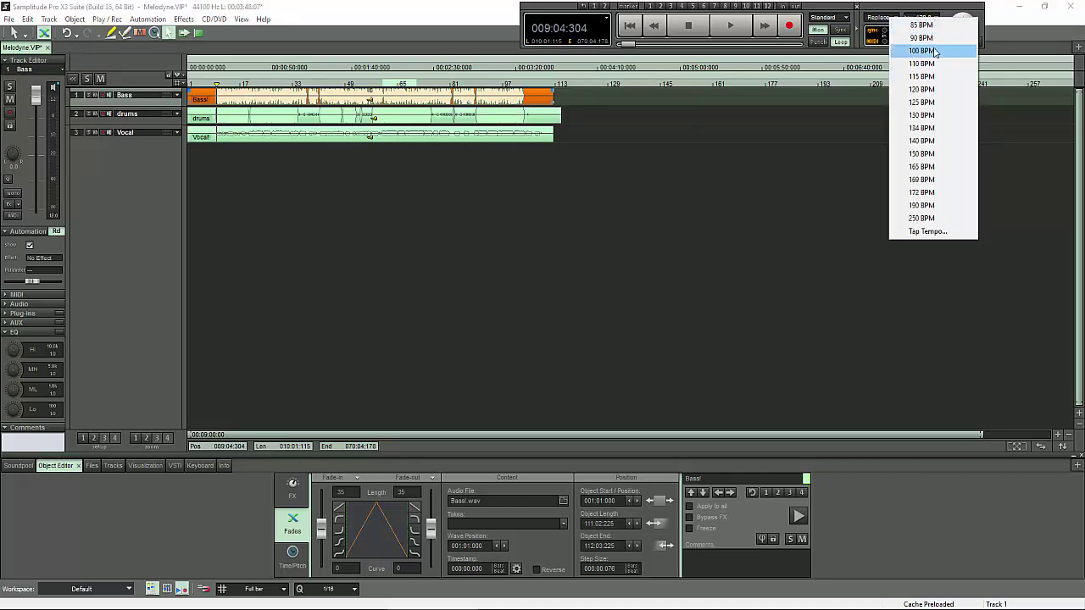
left_click(935, 51)
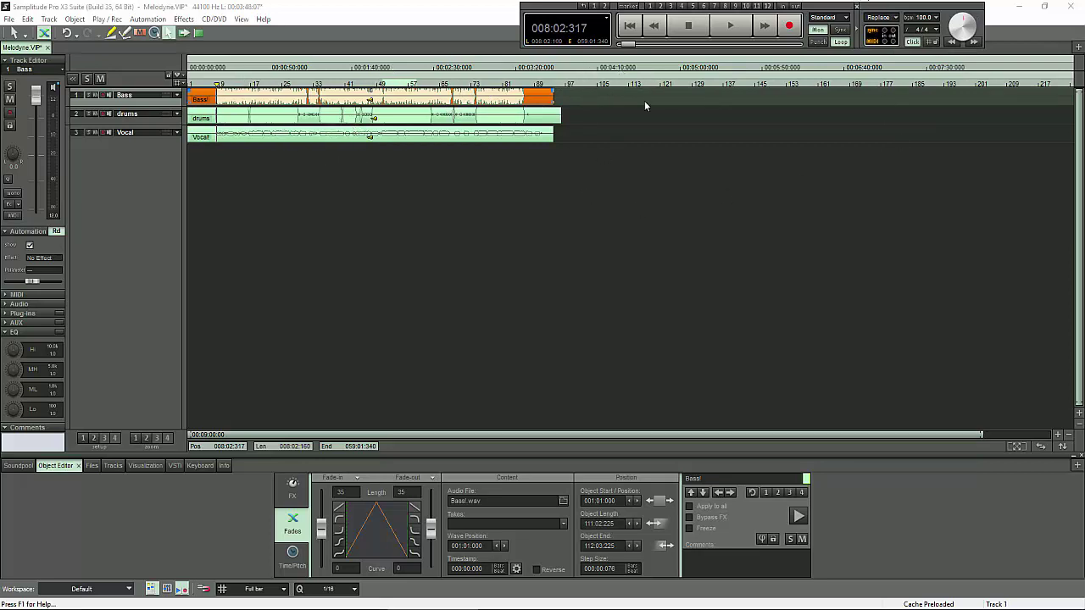
left_click(937, 19)
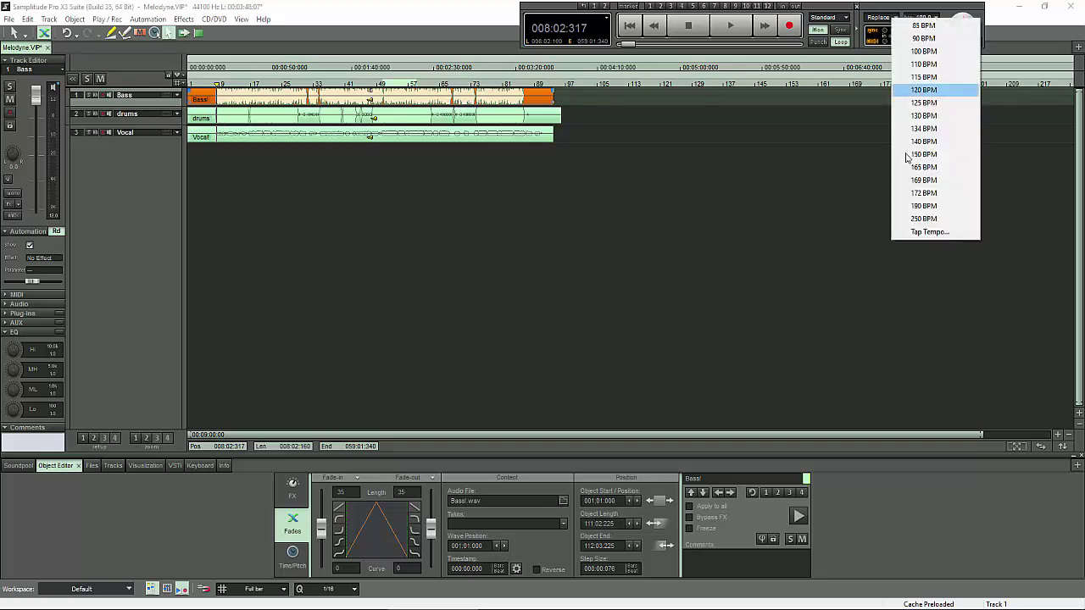
left_click(960, 91)
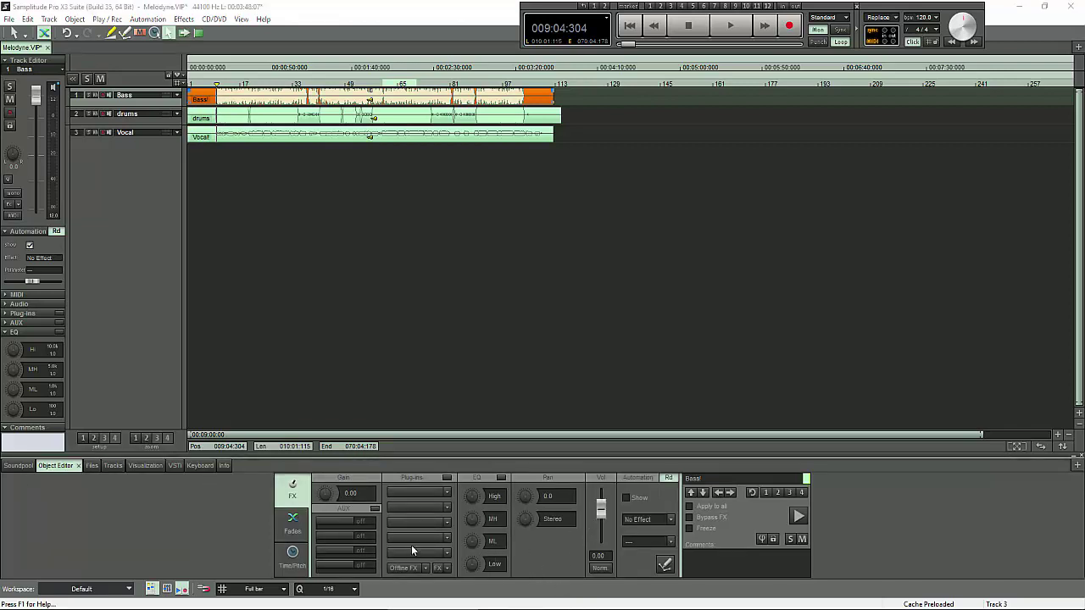
Enable musical tempo adjustment for the bass object in its time and pitch settings.
left_click(292, 555)
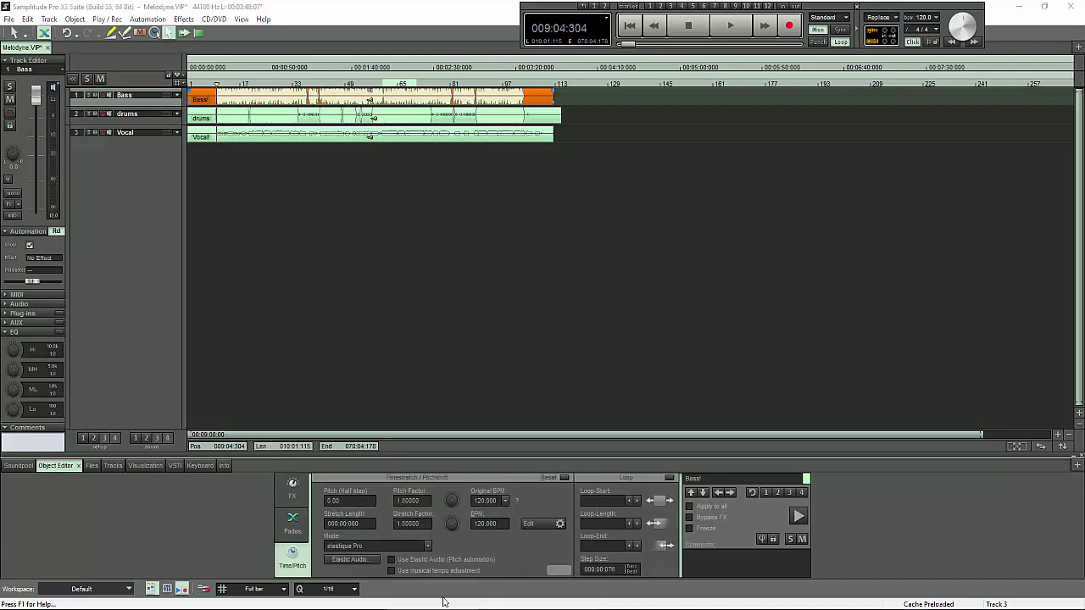
left_click(292, 526)
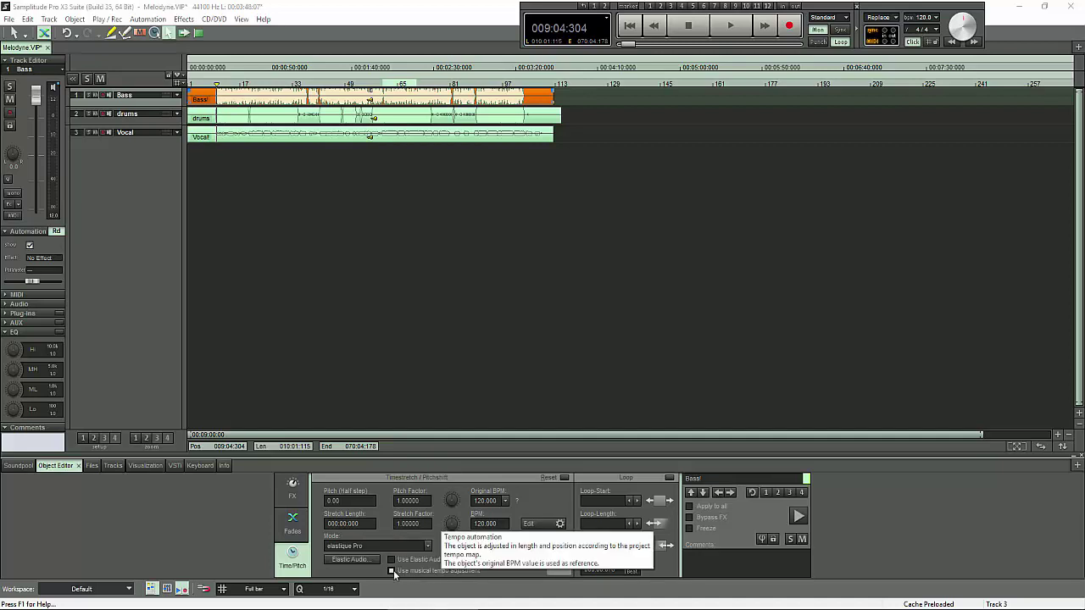
left_click(447, 572)
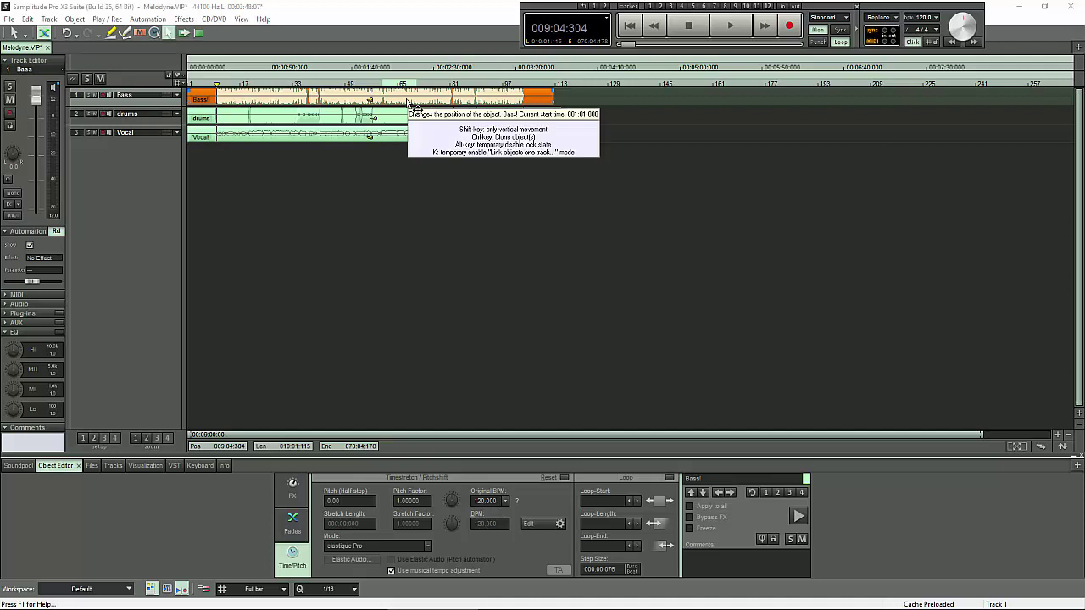
Turn off musical tempo adjustment for the bass object.
left_click(330, 121)
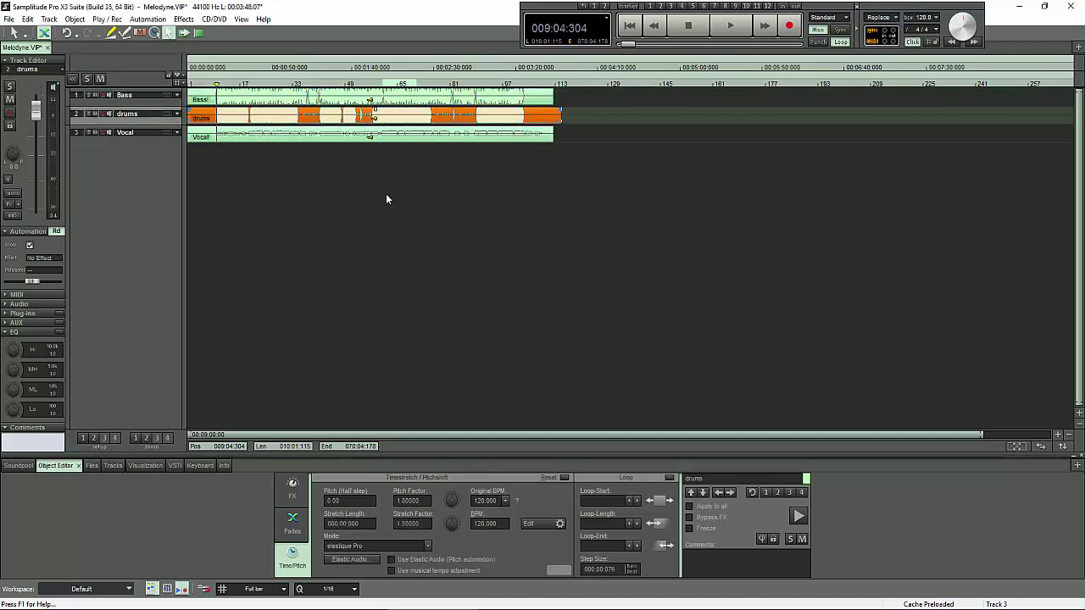
left_click(344, 100)
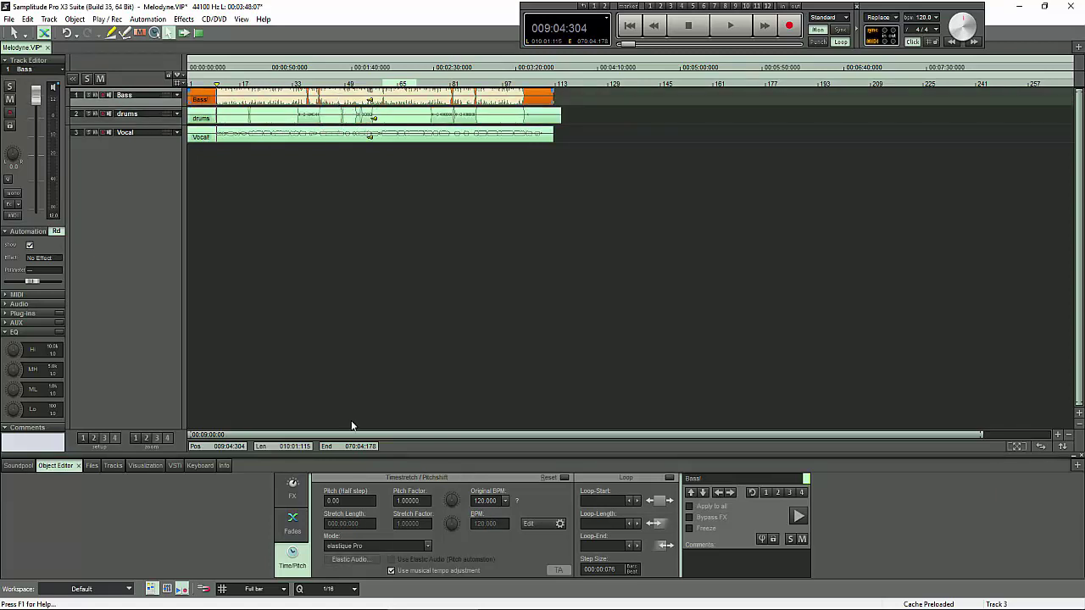
left_click(390, 570)
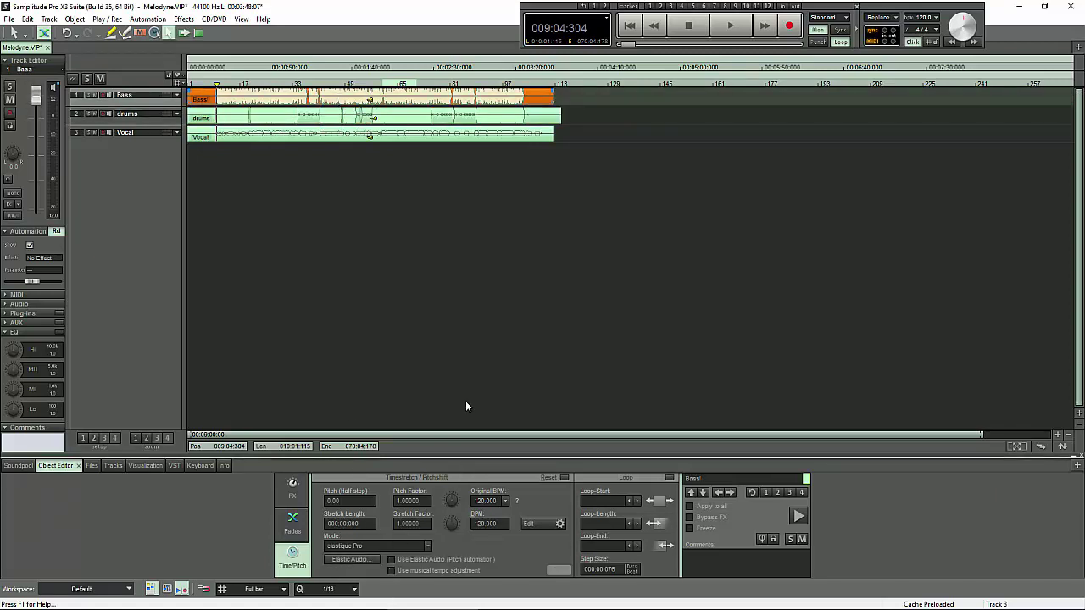
Enable musical tempo adjustment for the drums object and determine its original BPM by analyzing the tempo from the audio material.
left_click(445, 118)
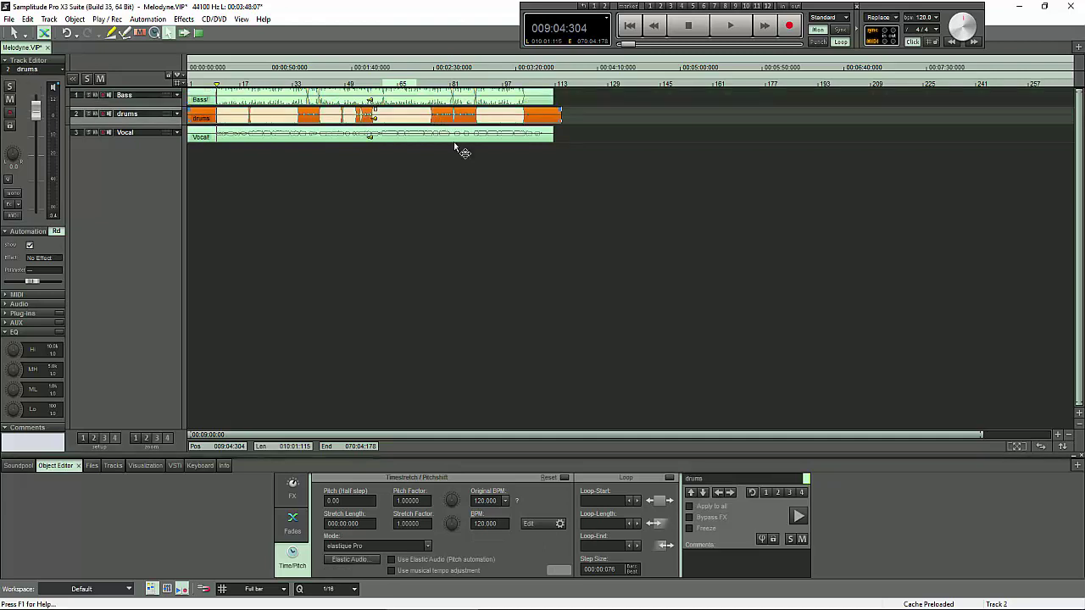
left_click(391, 571)
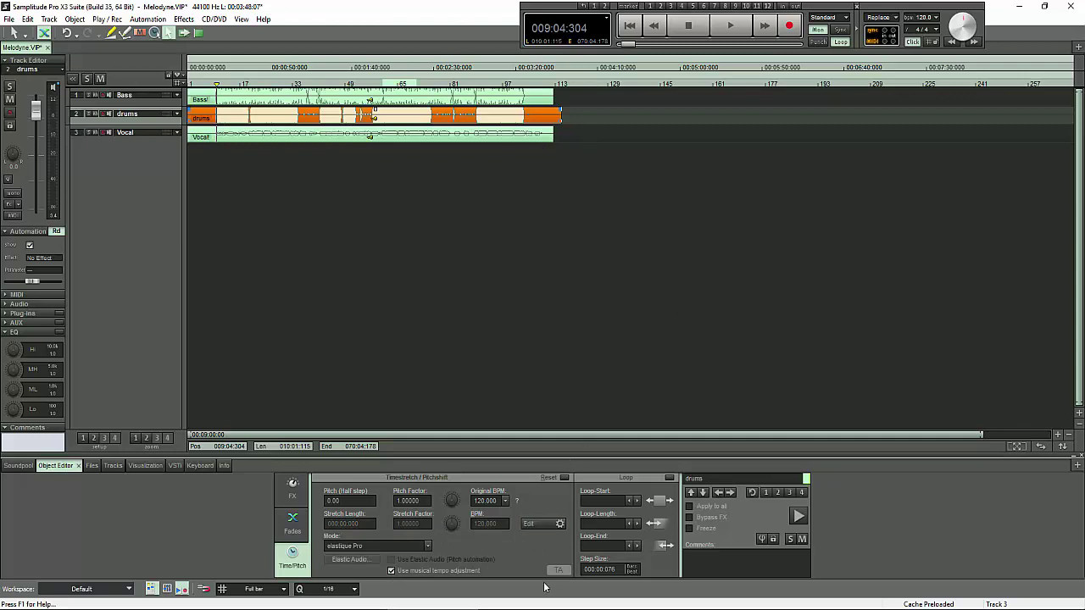
left_click(505, 501)
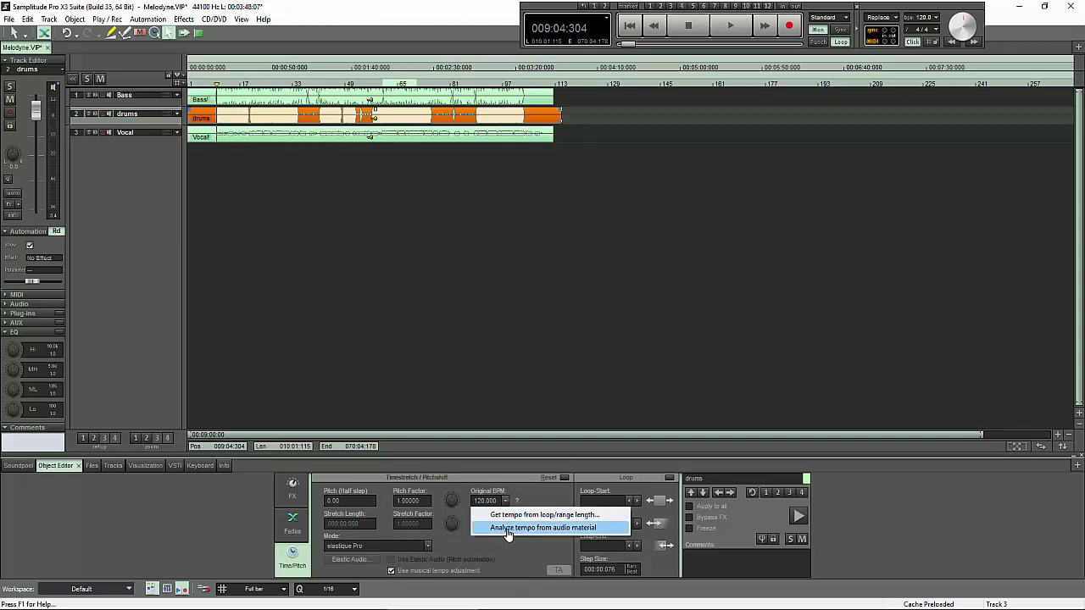
left_click(558, 530)
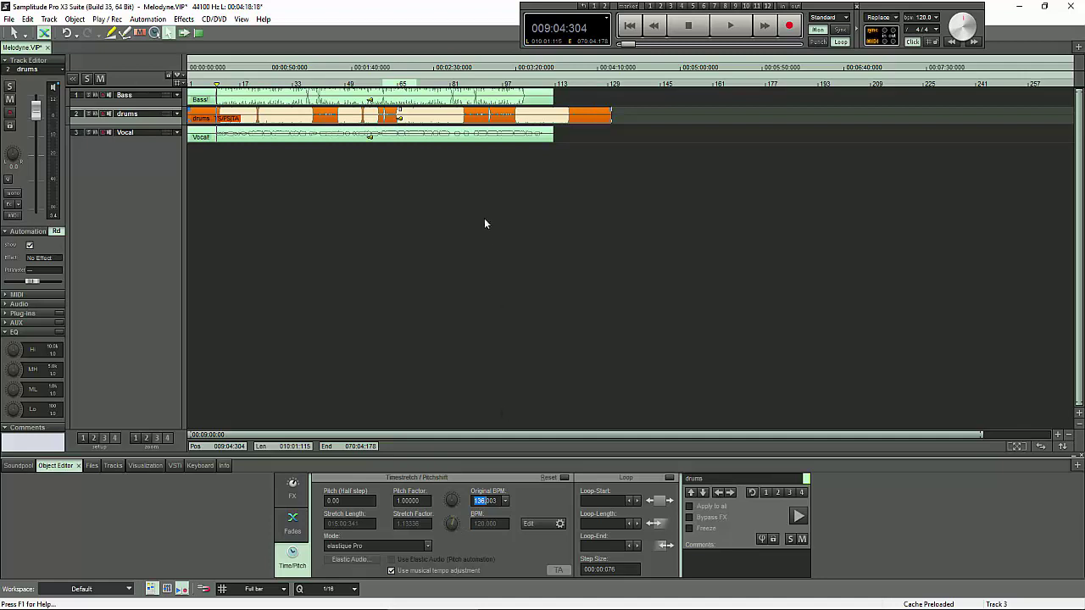
Set the project tempo to 136 BPM.
left_click(924, 17)
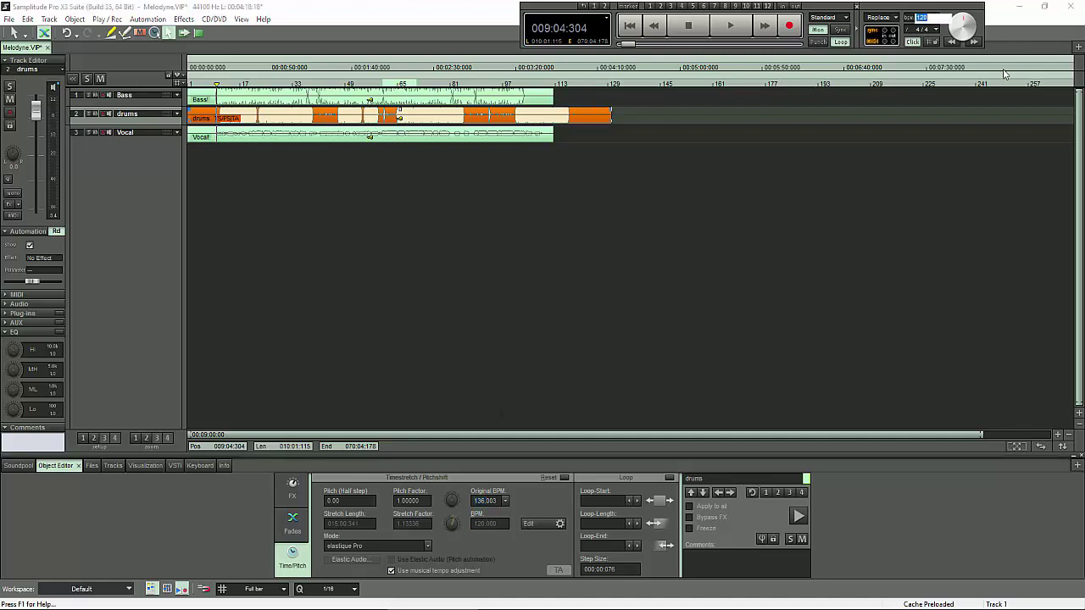
type("136")
key("Return")
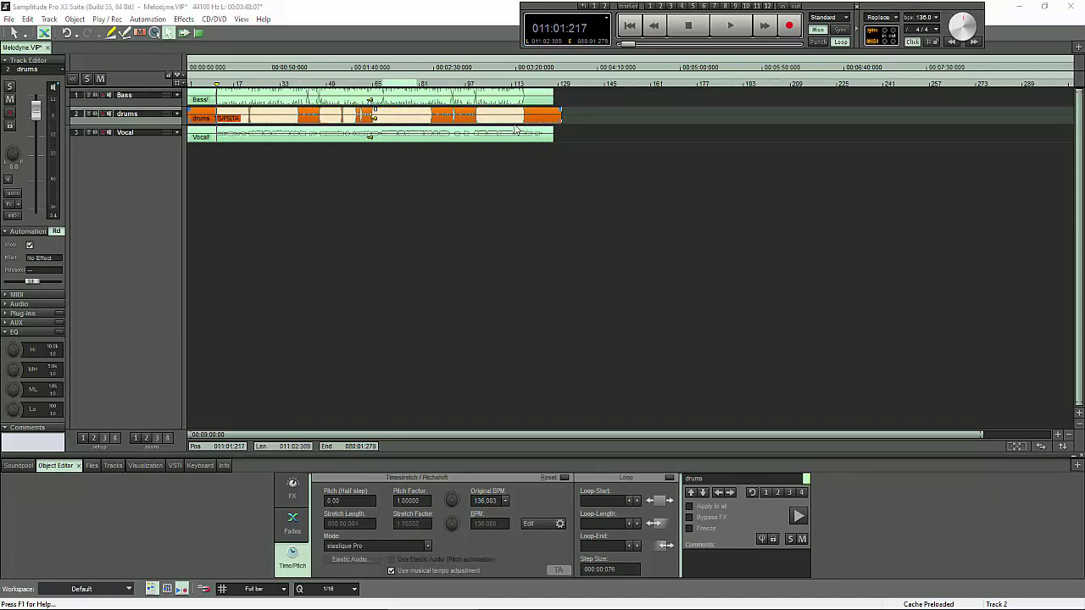
Play the project from 010:04:376 with the drums soloed, unsolo them during playback to hear all tracks, and stop.
scroll(517, 129, "up", 3)
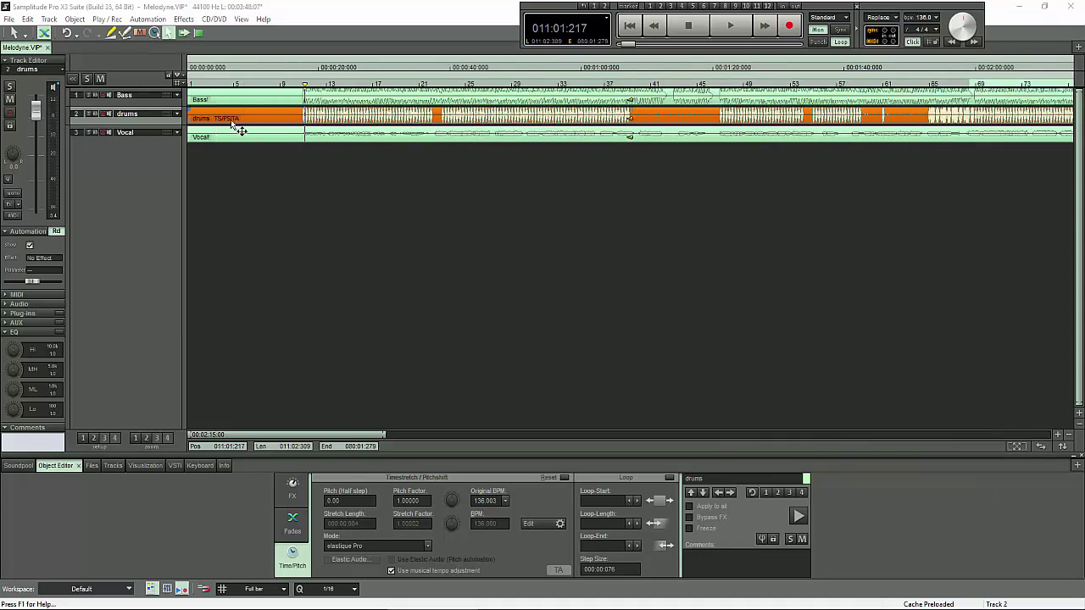
left_click(89, 115)
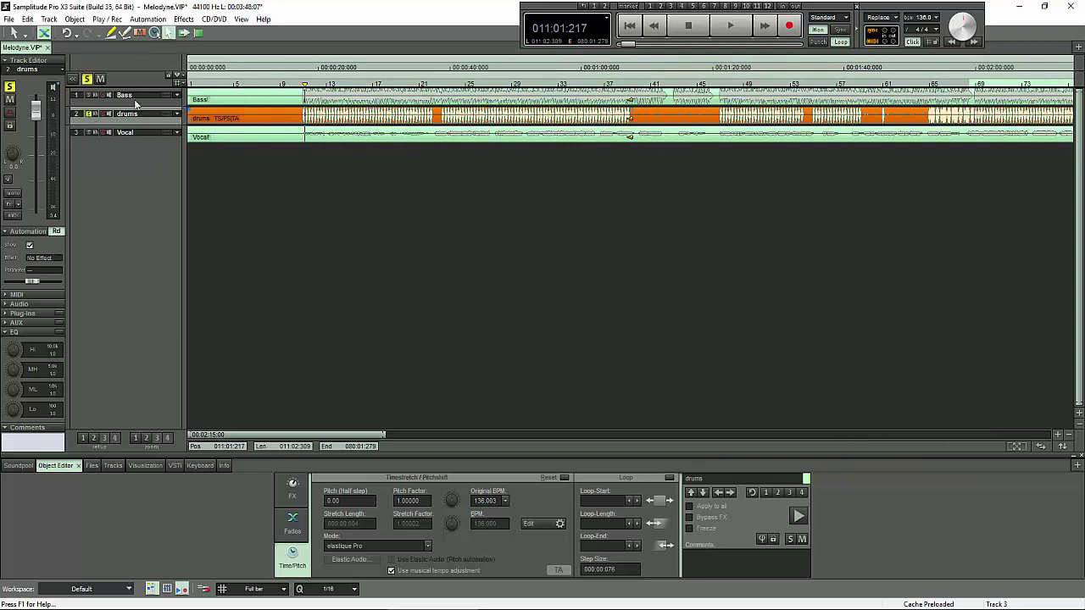
left_click(305, 84)
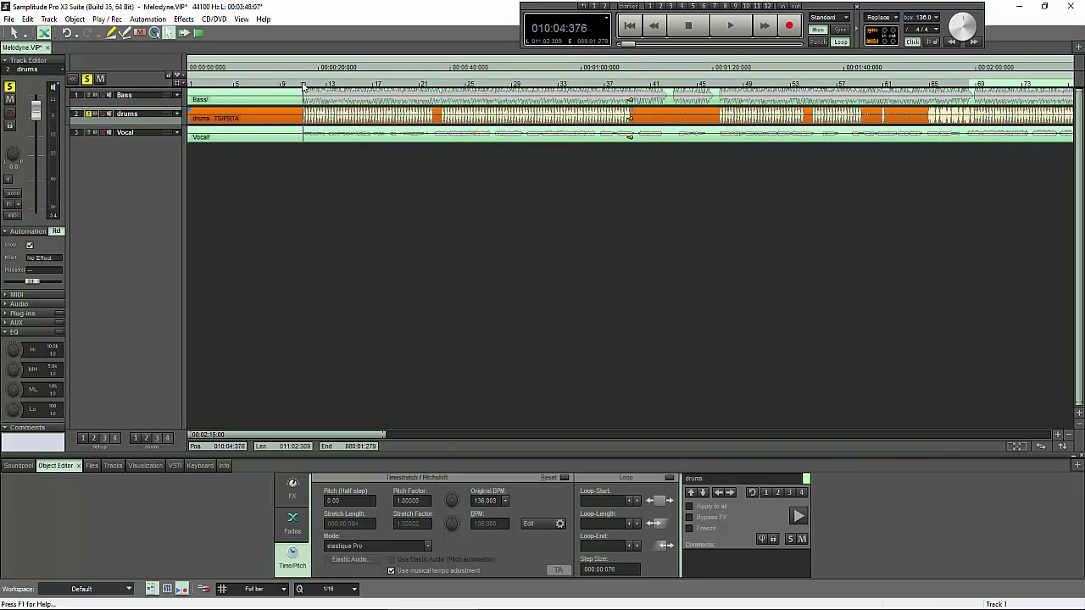
key("space")
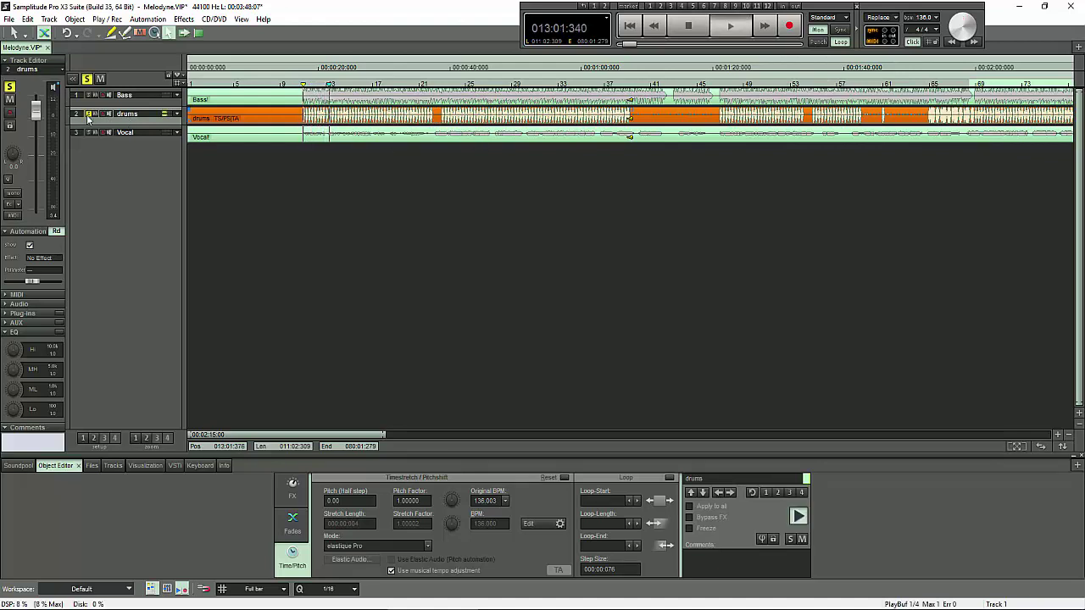
left_click(89, 113)
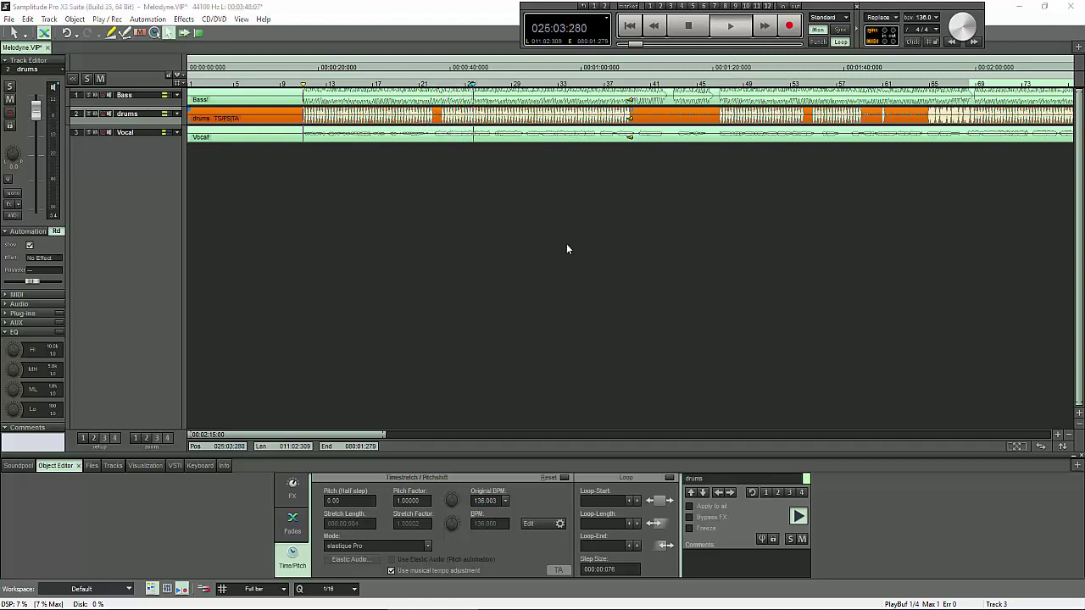
left_click(691, 28)
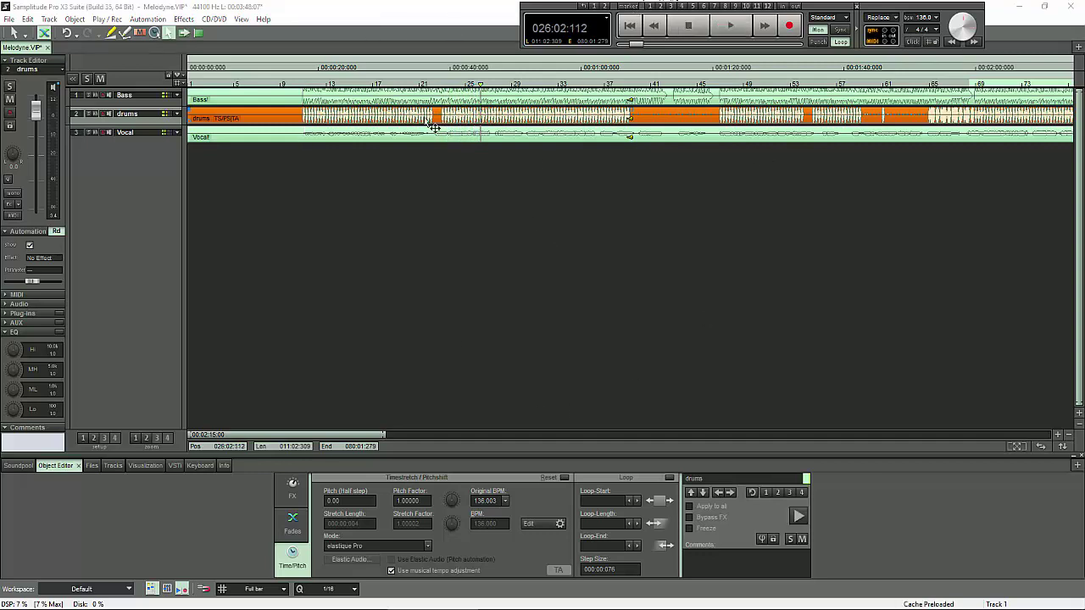
Show the virtual keyboard and play several notes between C3 and C5 to test it.
left_click(204, 466)
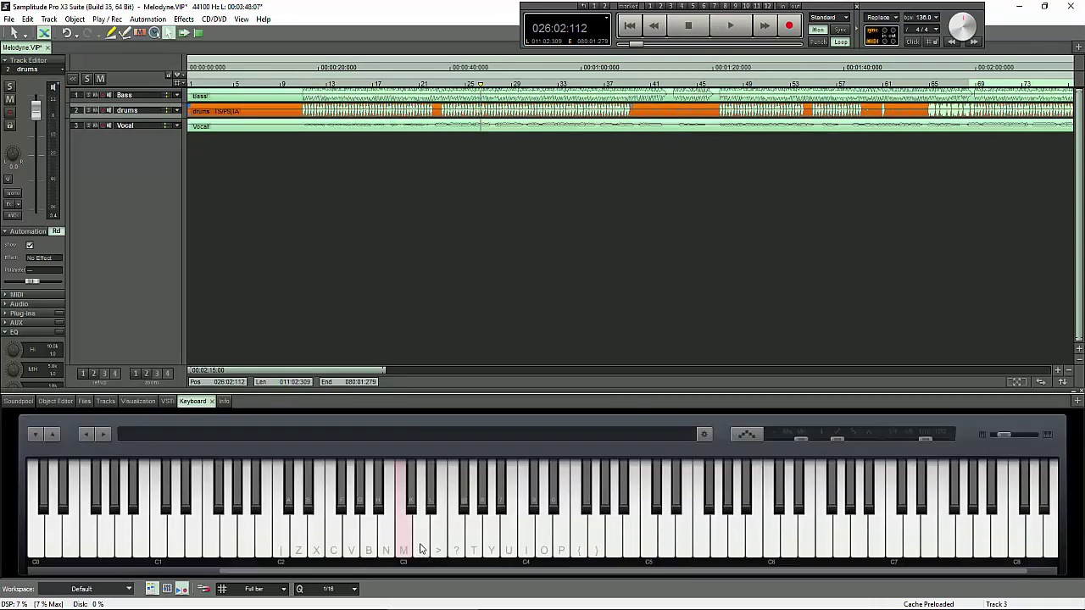
left_click(421, 534)
left_click(509, 534)
left_click(632, 530)
left_click(526, 530)
left_click(403, 529)
left_click(421, 530)
left_click(560, 529)
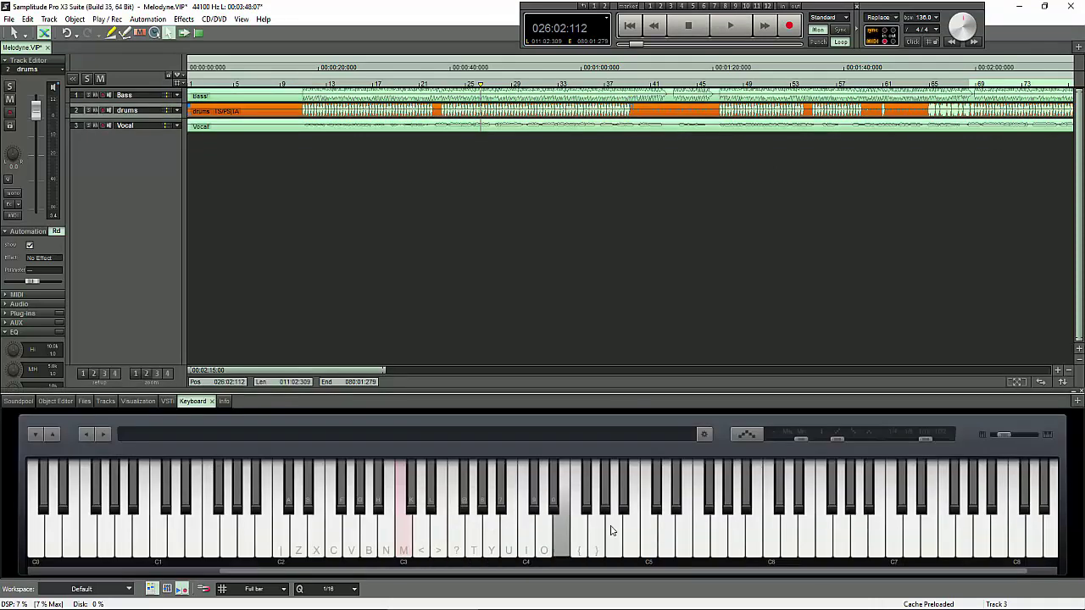
left_click(632, 529)
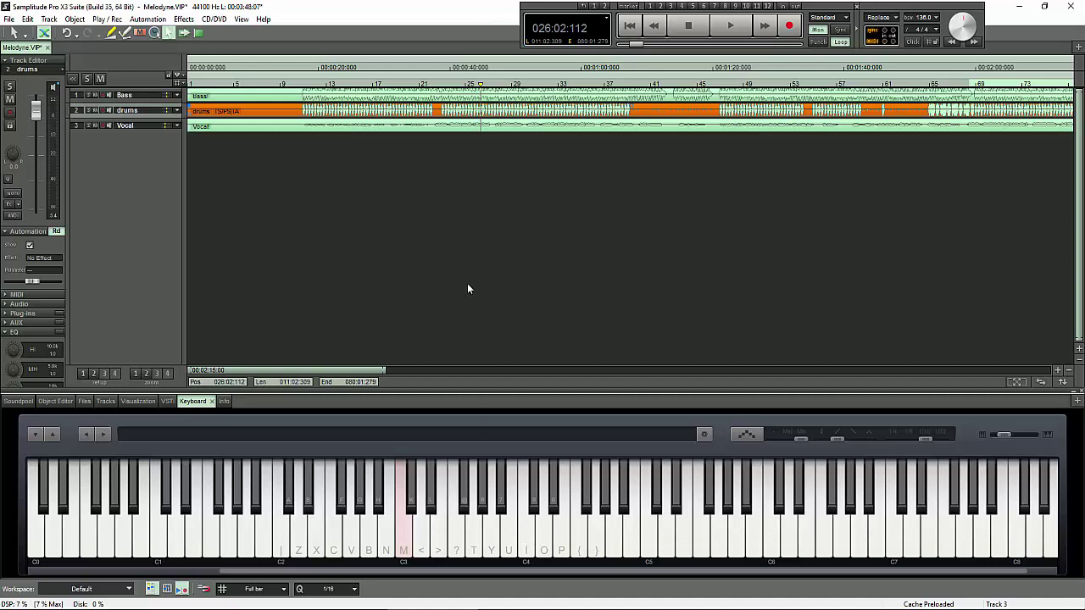
Review the MIDI input and output device settings and close them without changes.
left_click(506, 298)
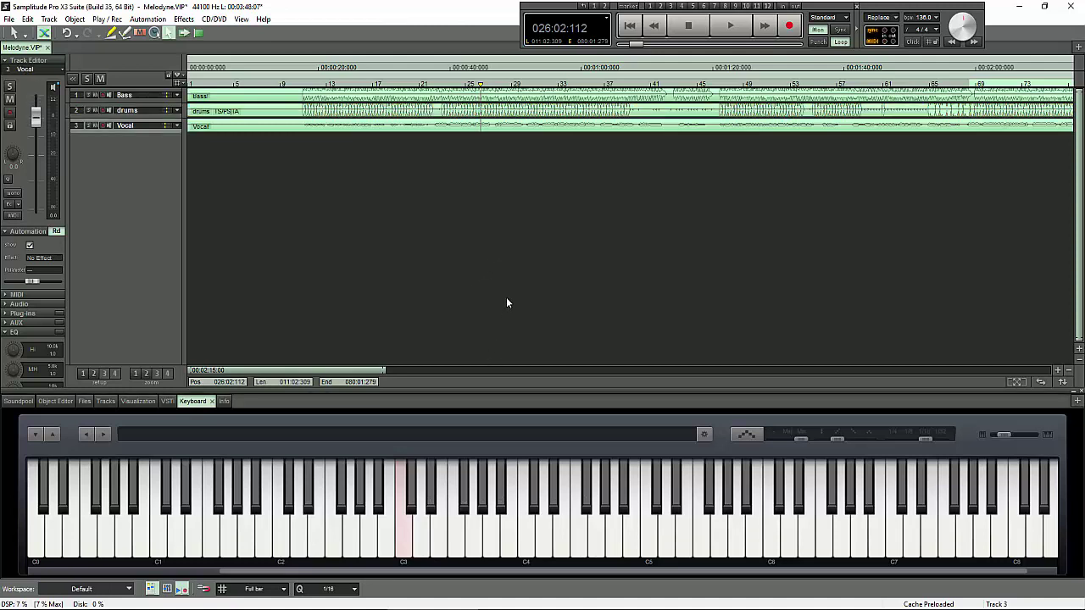
key("y")
left_click(378, 193)
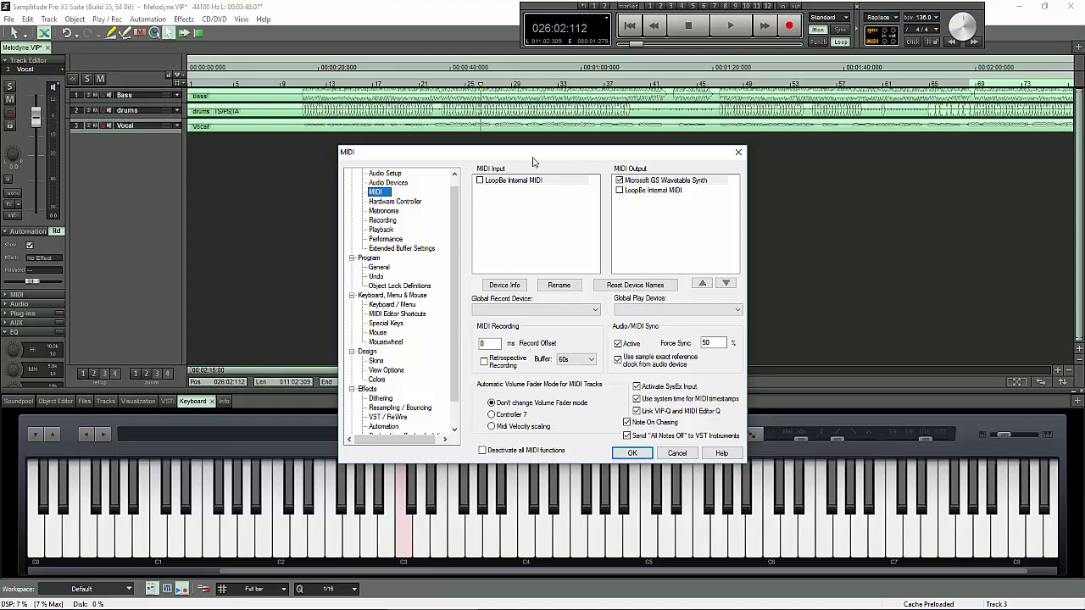
left_click(676, 454)
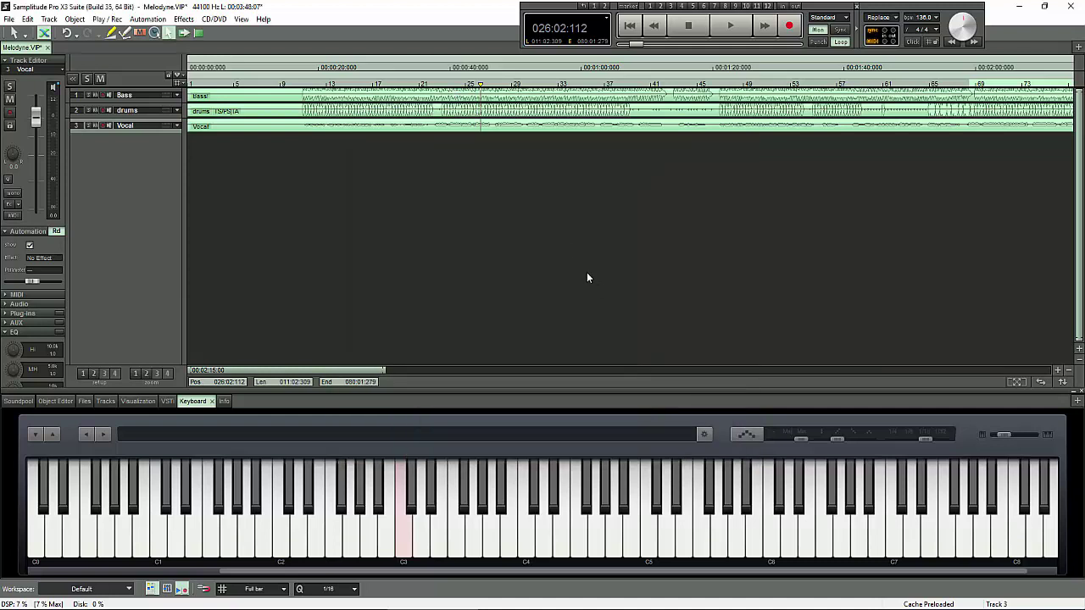
key("t")
left_click(520, 245)
key("Up")
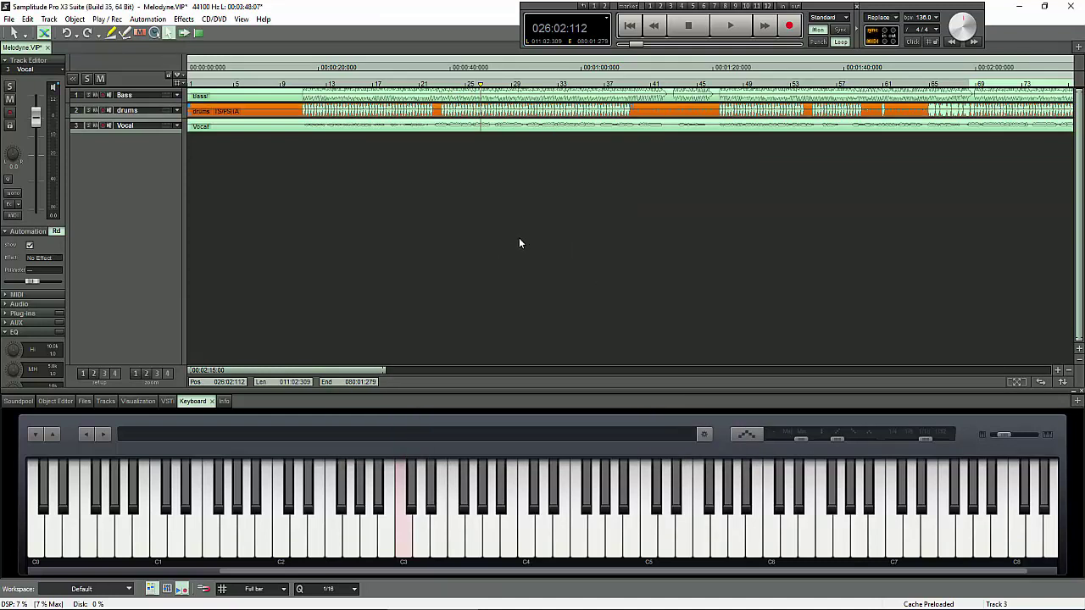
key("y")
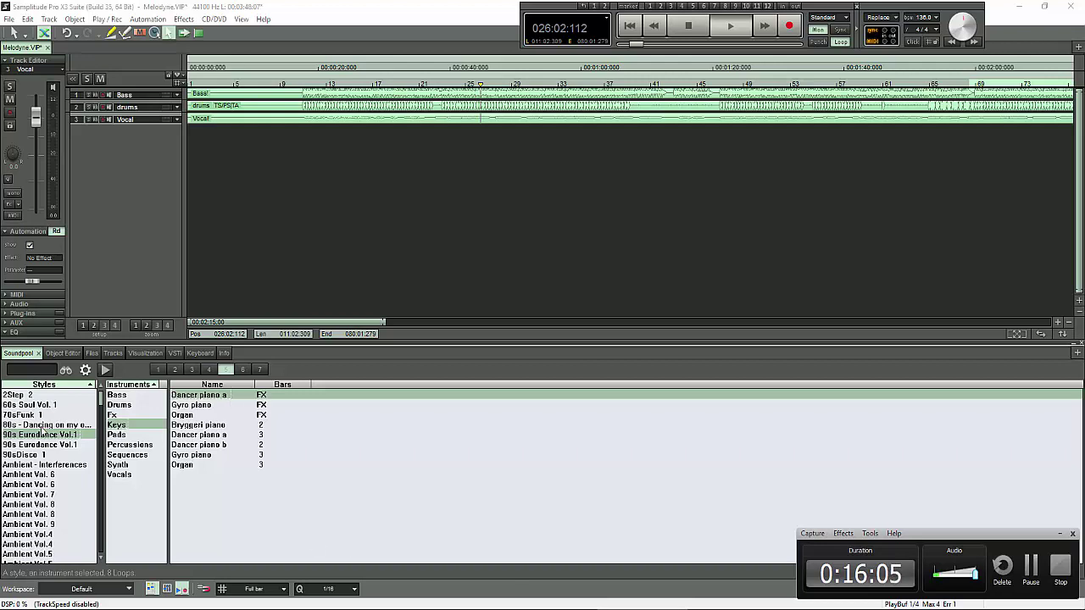
Preview the Rockingep keys loop of the Ambient Vol. 6 style in the Soundpool and play the project from 023:01:058.
left_click(36, 477)
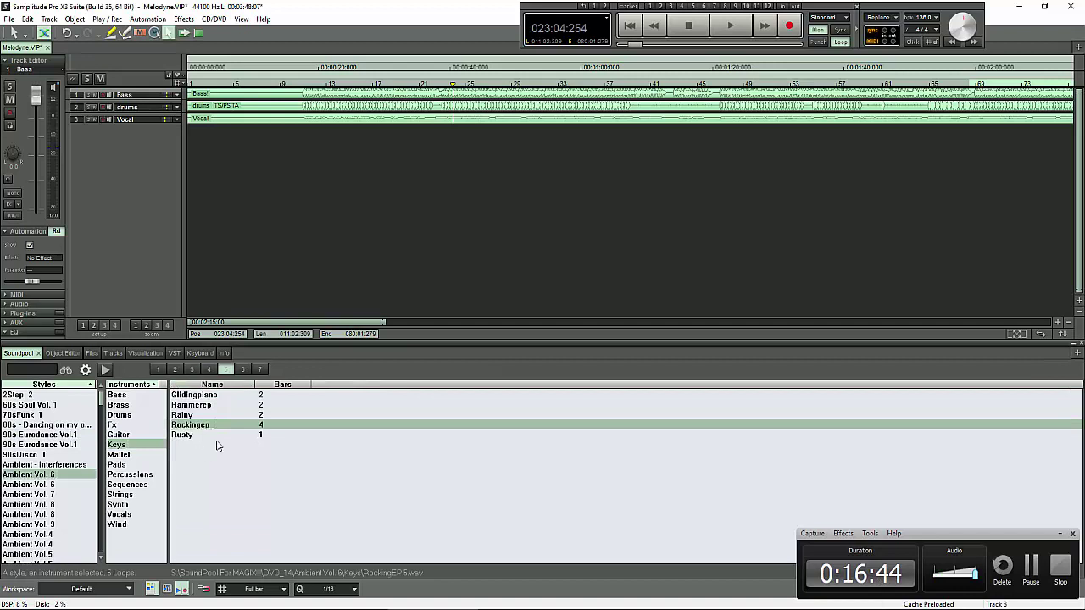
left_click(105, 370)
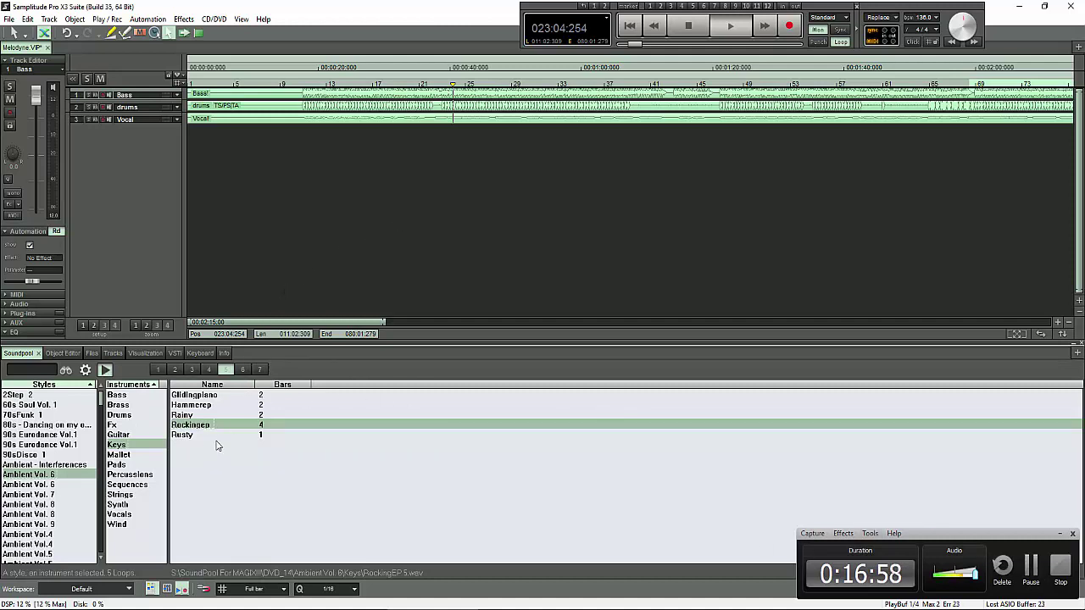
left_click(521, 244)
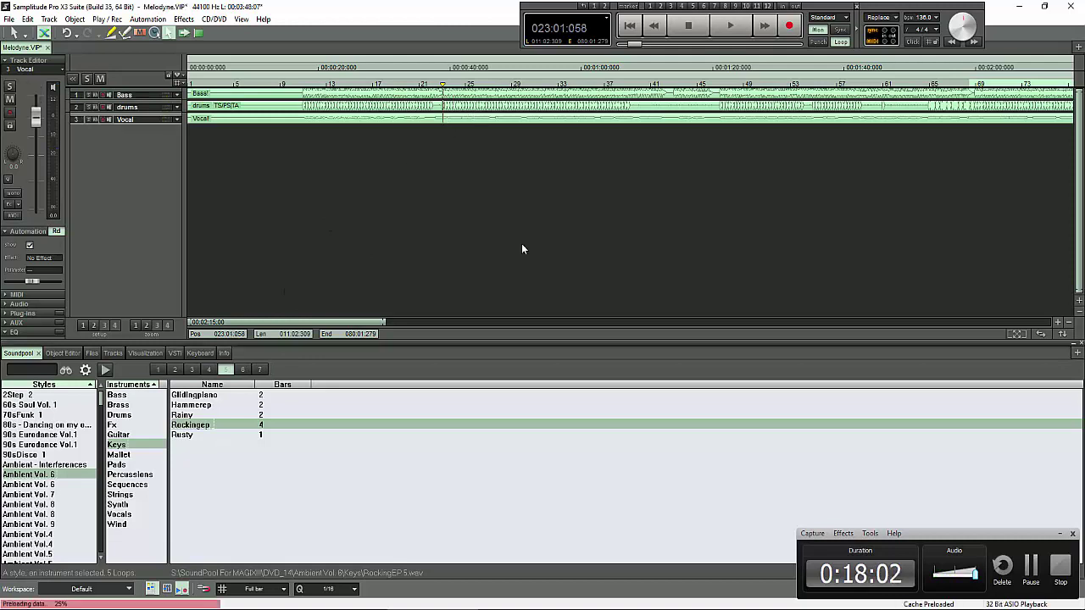
key("space")
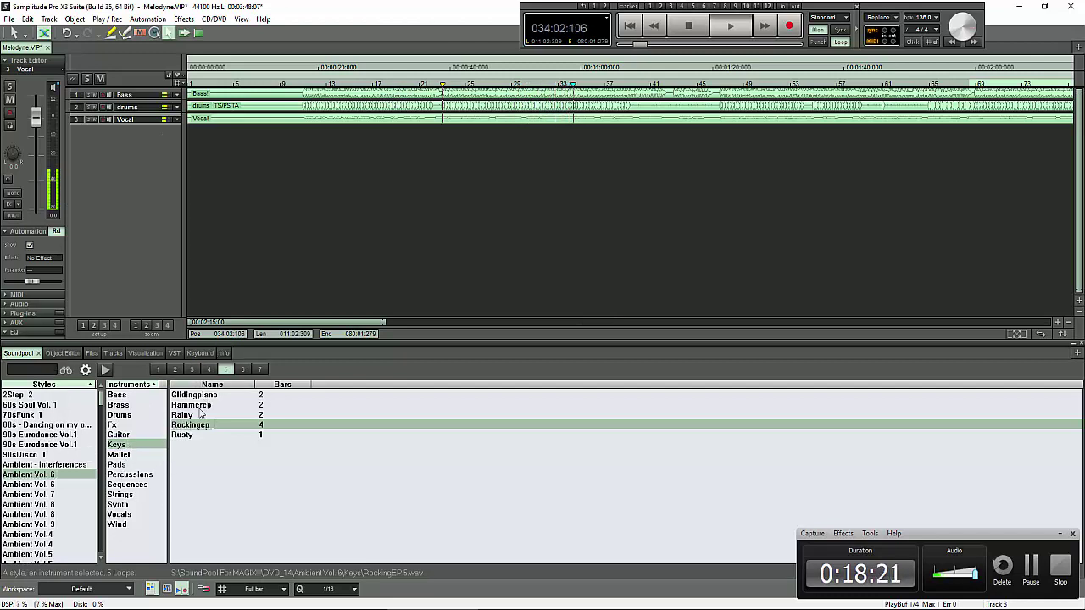
Define a 12-bar playback range snapped to the grid from 021:01:000 to 033:01:000.
left_click(447, 85)
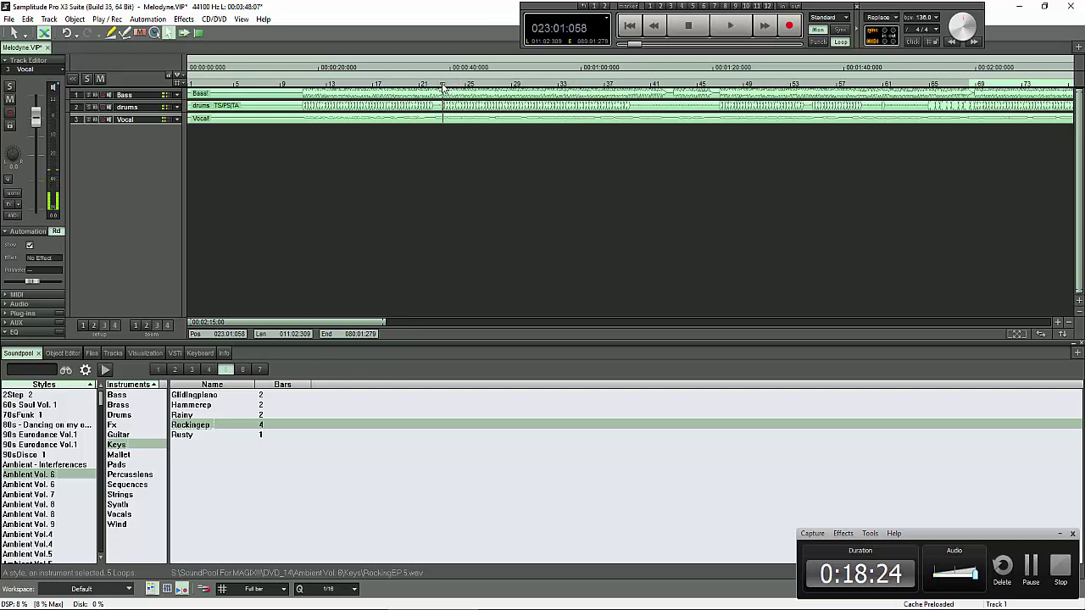
left_click_drag(443, 85, 559, 82)
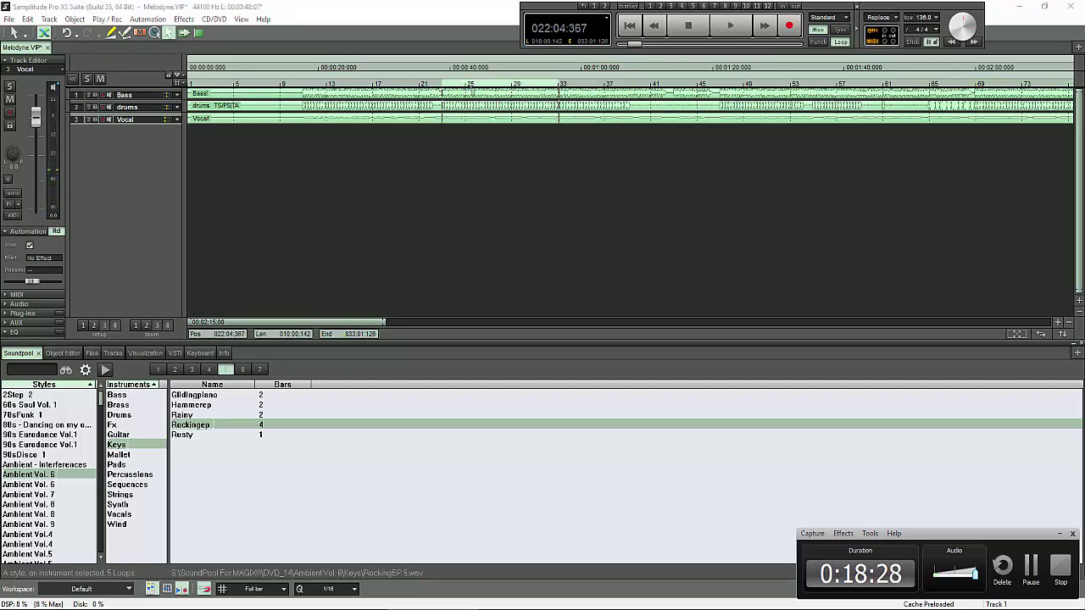
left_click(484, 98)
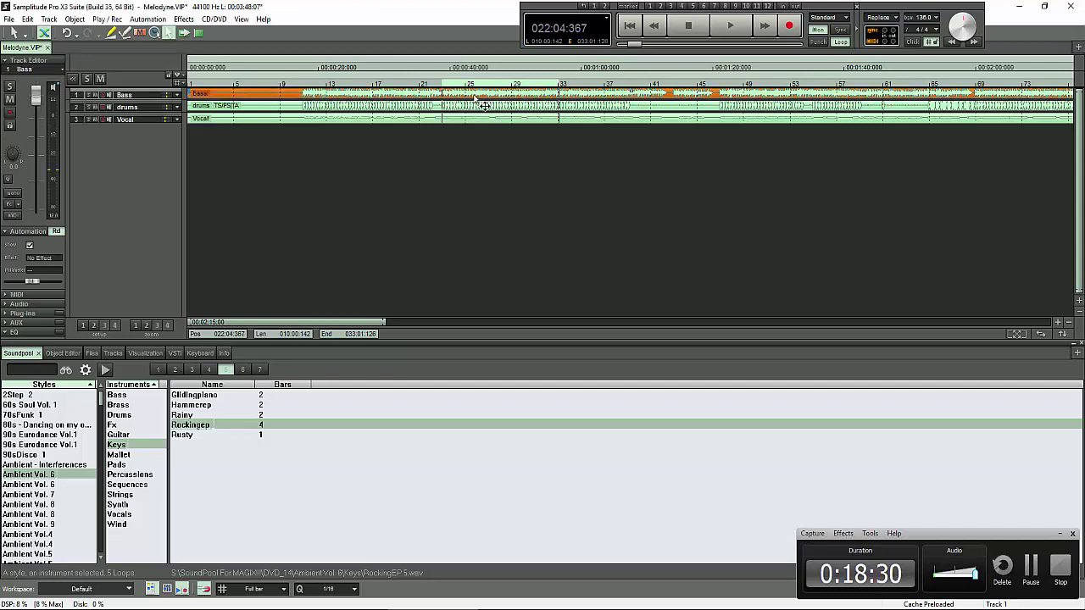
left_click(468, 88)
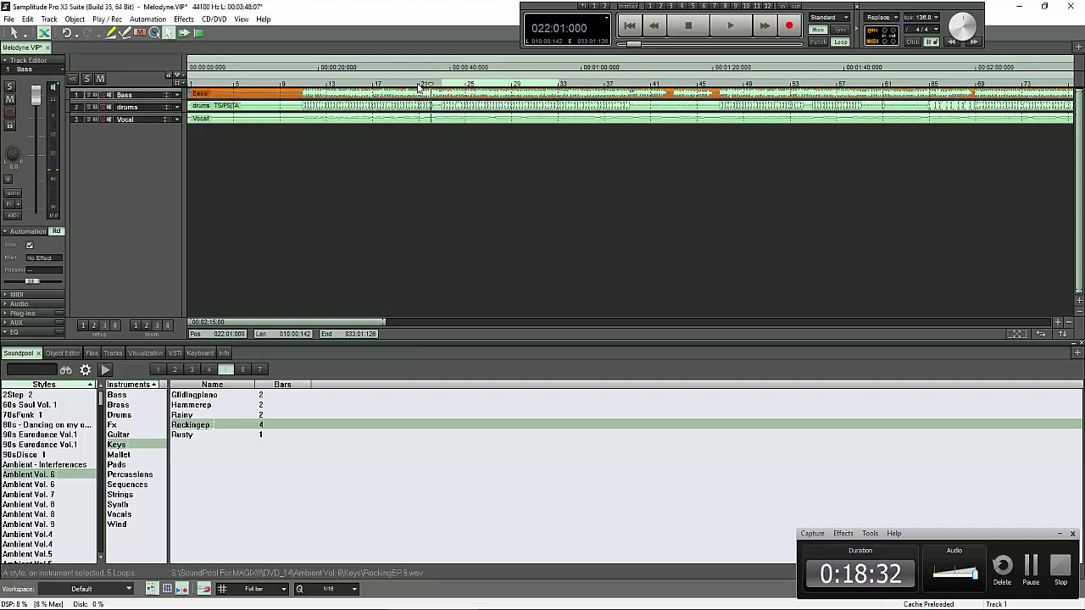
left_click_drag(420, 88, 563, 85)
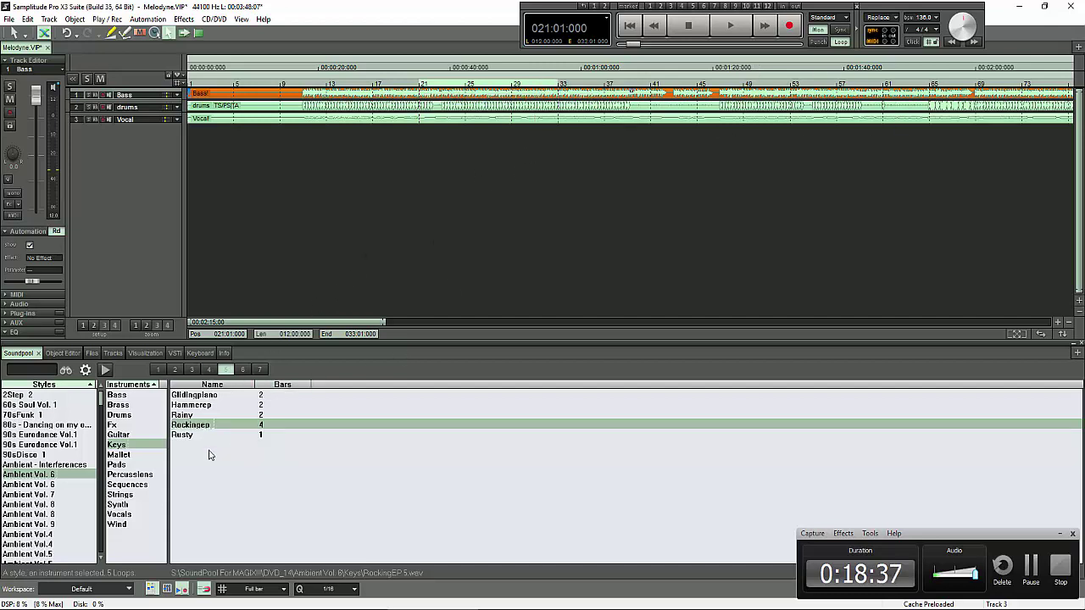
Play the selected range and audition the Rockingep loop against it in harmonies 4 and 3.
key("space")
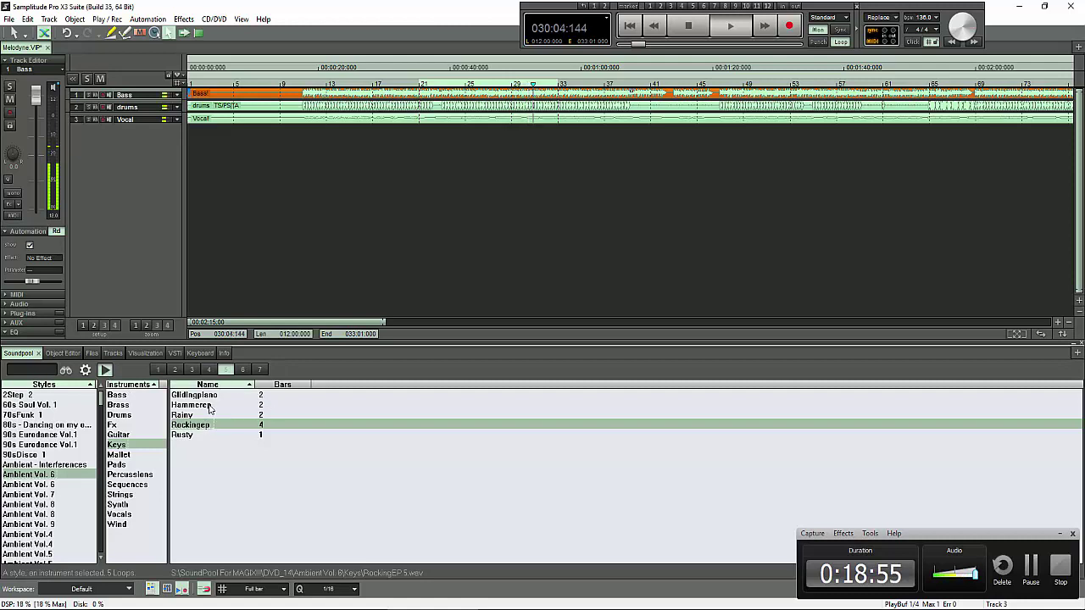
left_click(210, 370)
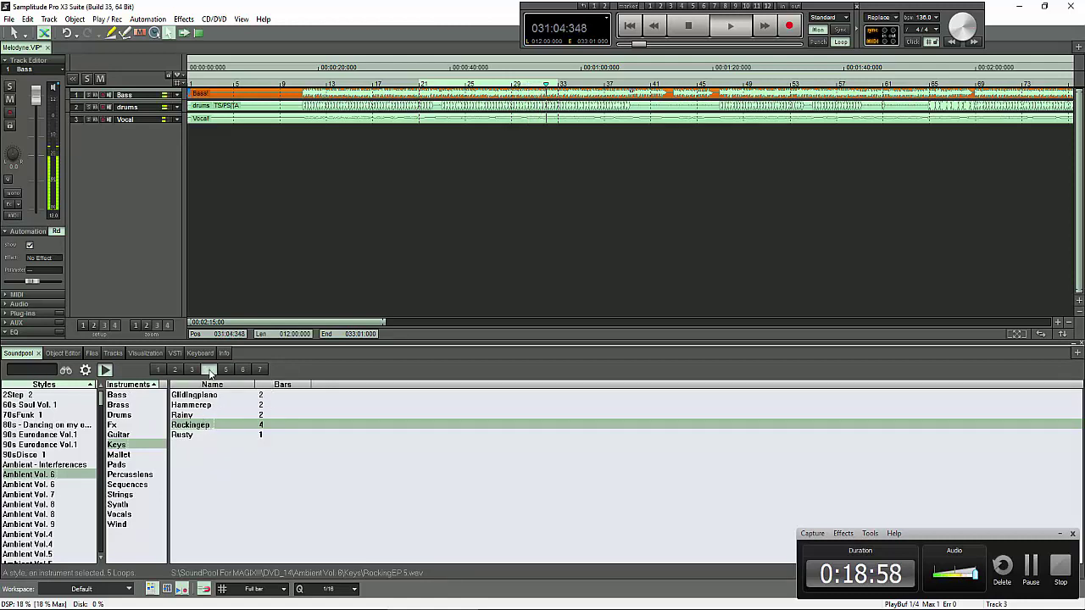
left_click(191, 371)
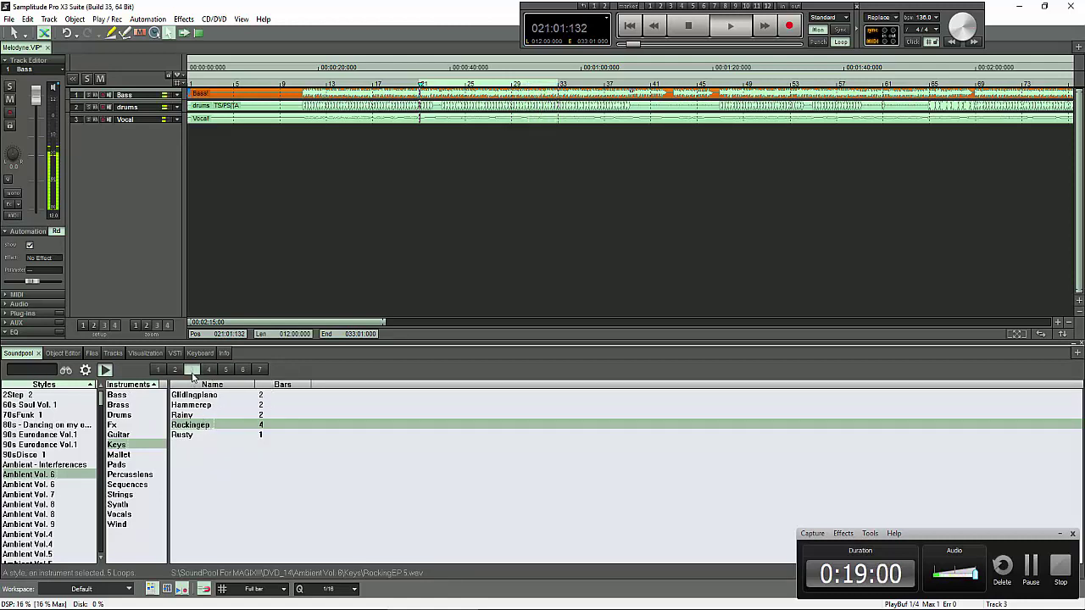
Enable automatic playback in the Soundpool options and audition the Rainy keys loop in harmony 3 with the project.
left_click(84, 371)
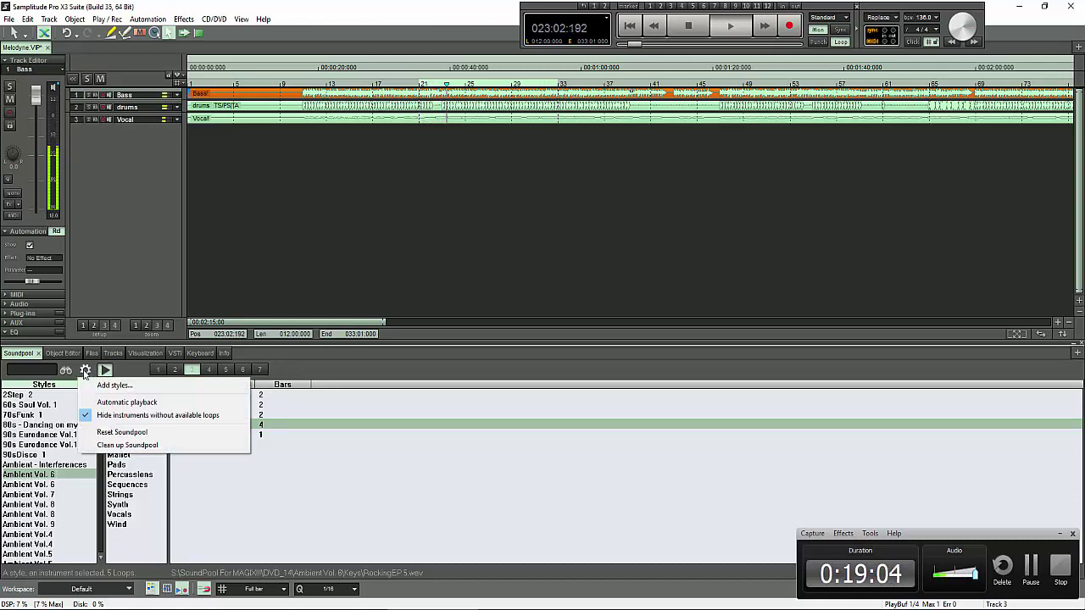
left_click(164, 405)
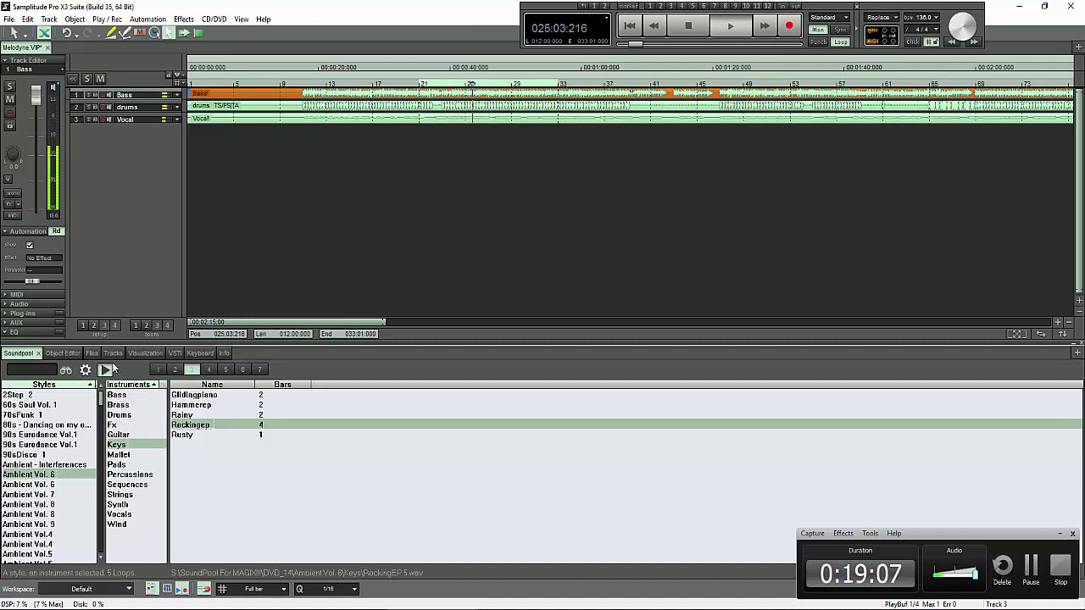
left_click(183, 417)
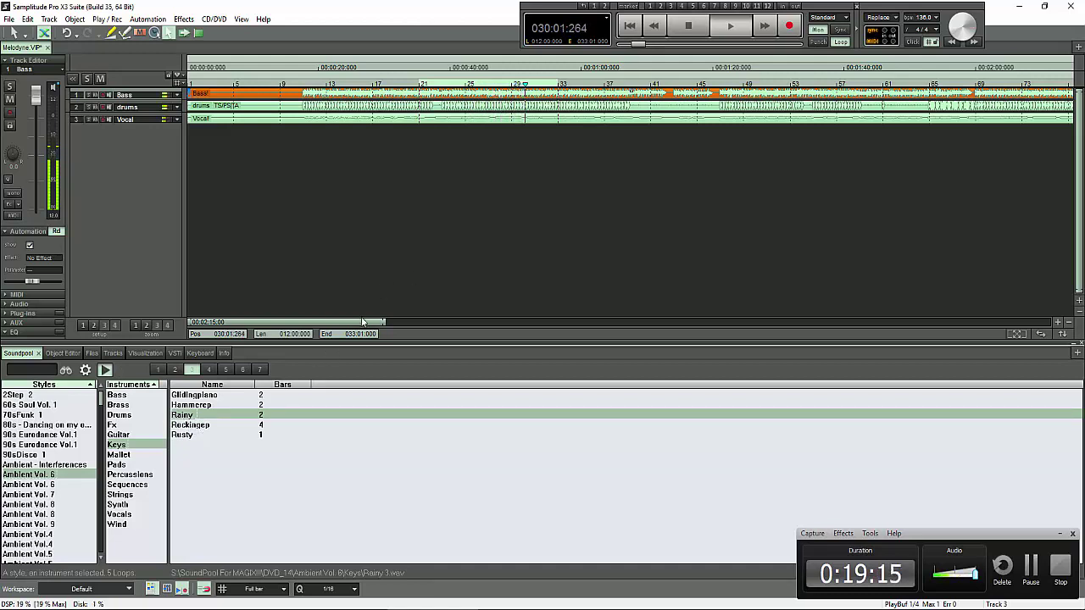
key("space")
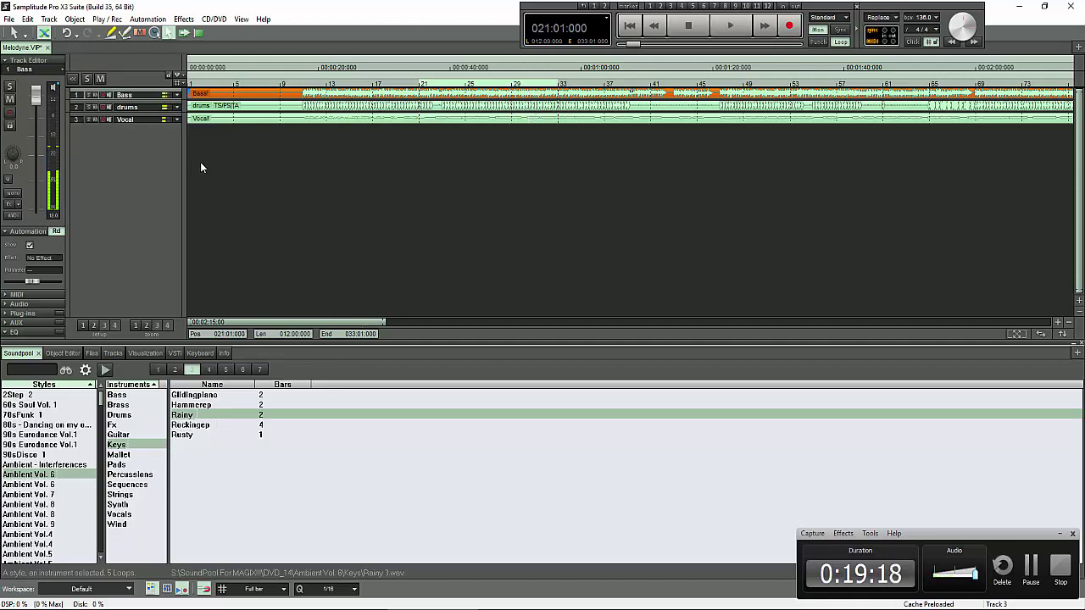
Open the mixer, widen it to view more channels, and stop the project playback at 049:01:000.
key("m")
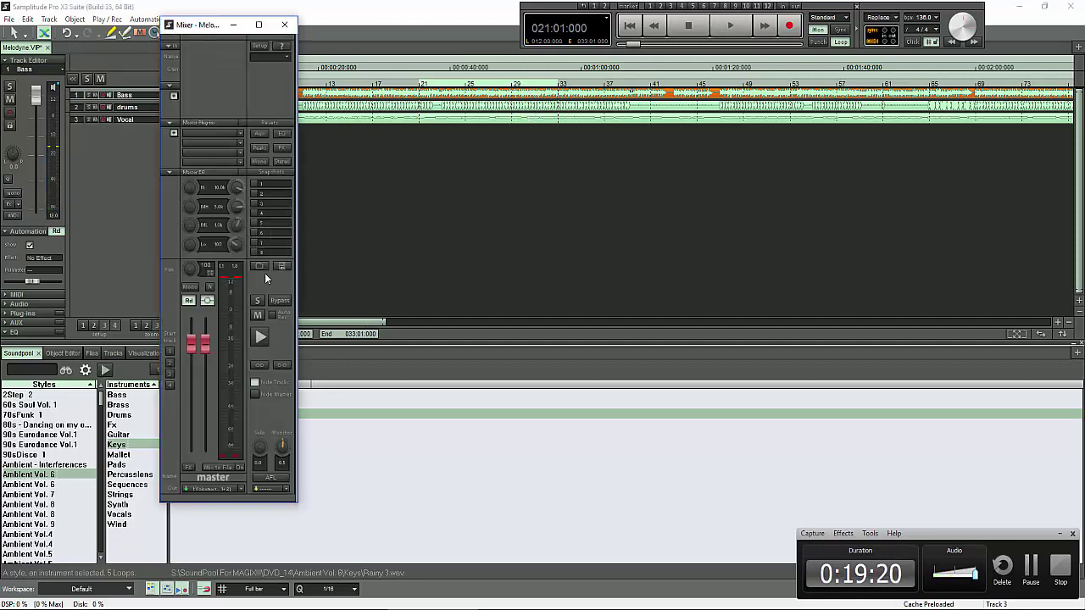
left_click_drag(302, 274, 656, 295)
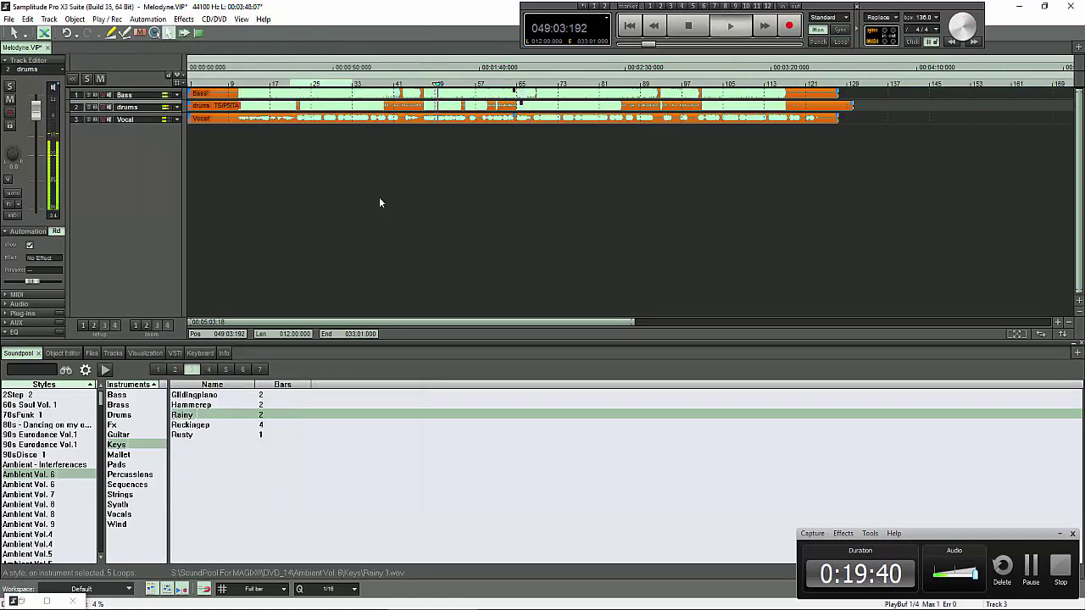
key("space")
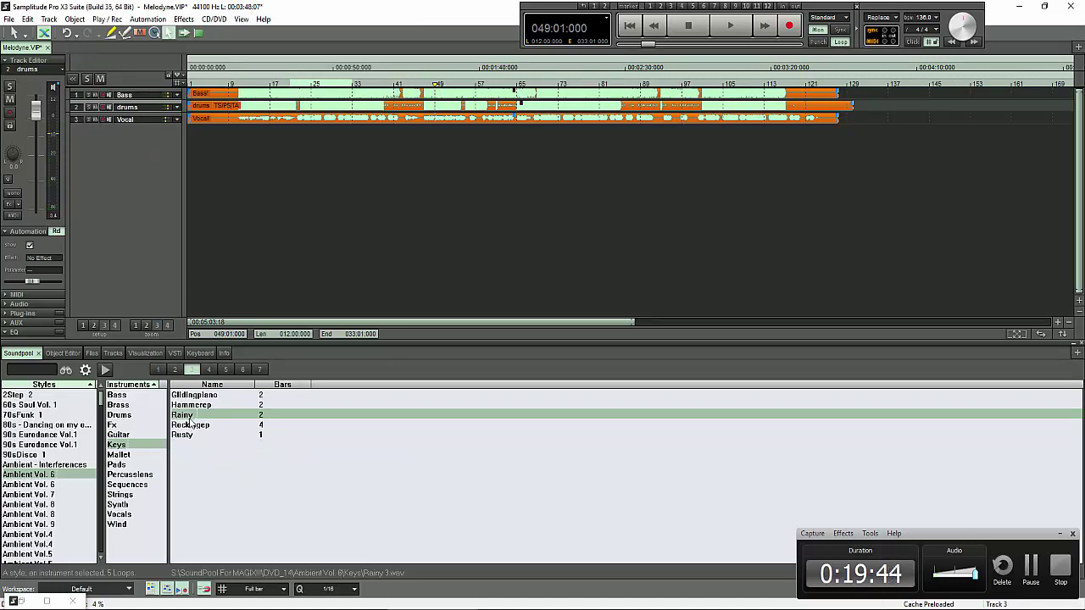
Play the project from 049:01:000 and audition the Rainy keys loop in harmonies 1 to 5, ending on harmony 4.
key("space")
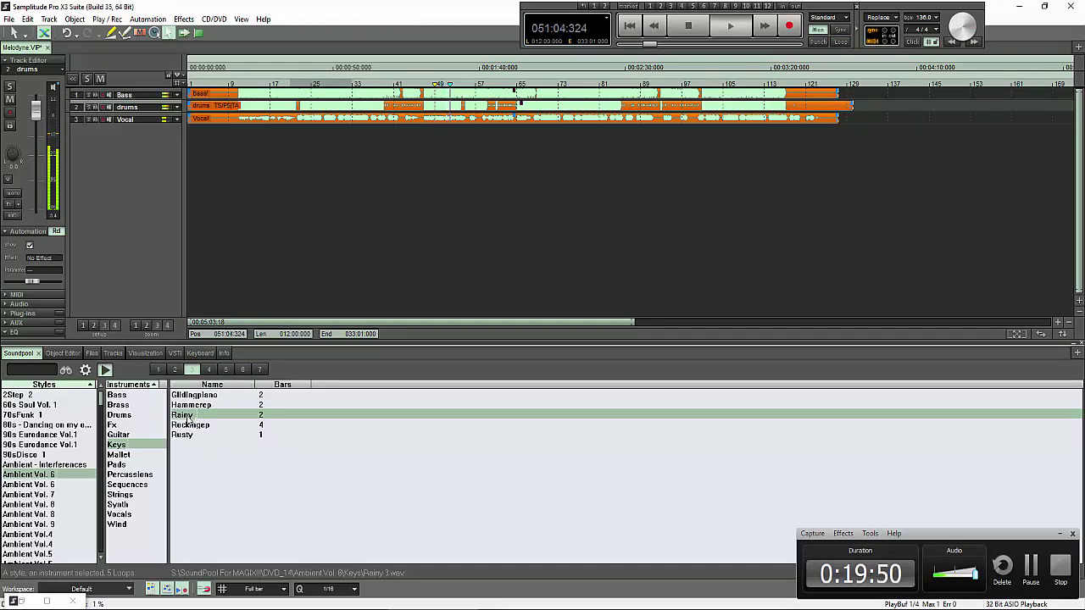
left_click(176, 370)
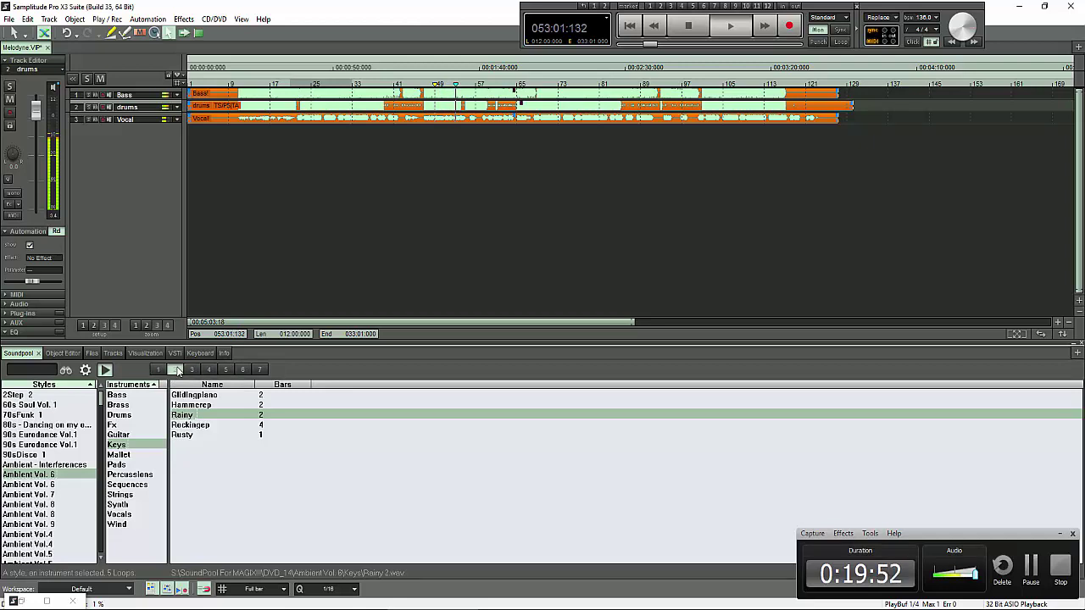
left_click(158, 371)
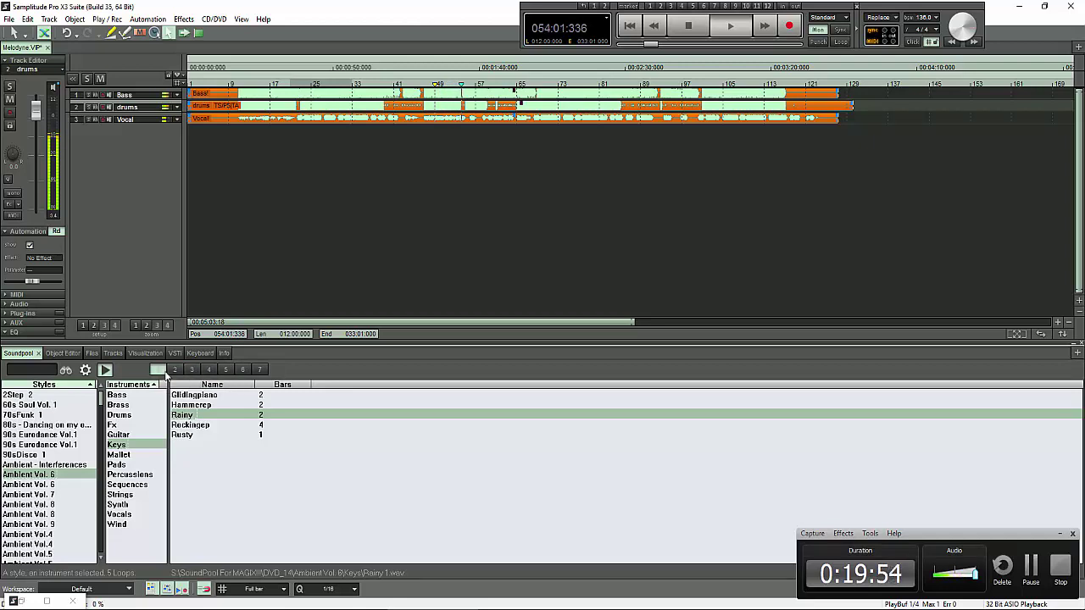
left_click(191, 370)
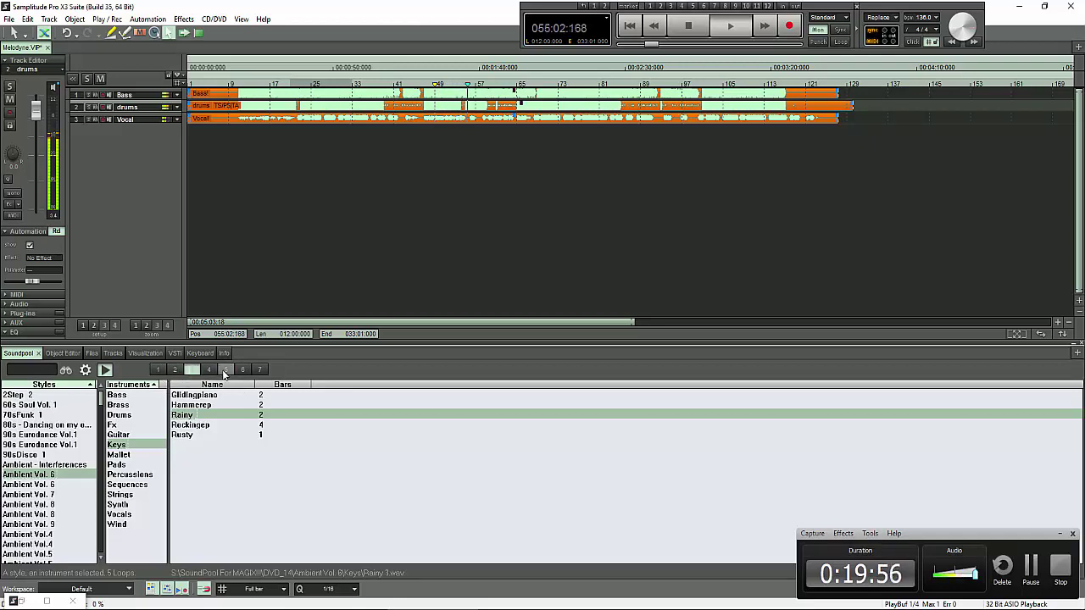
left_click(211, 371)
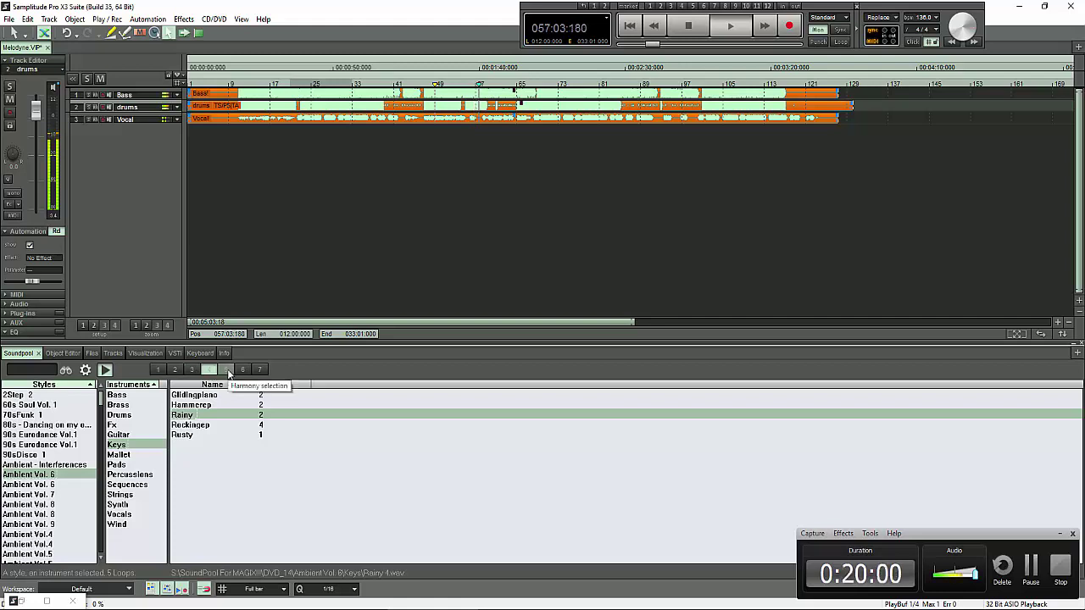
left_click(228, 372)
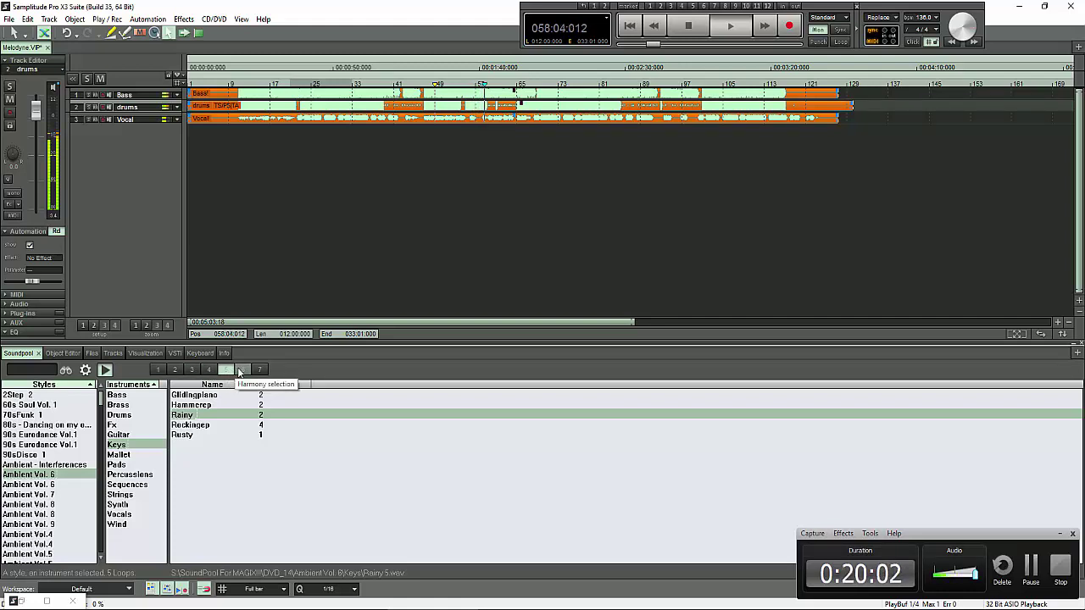
left_click(242, 371)
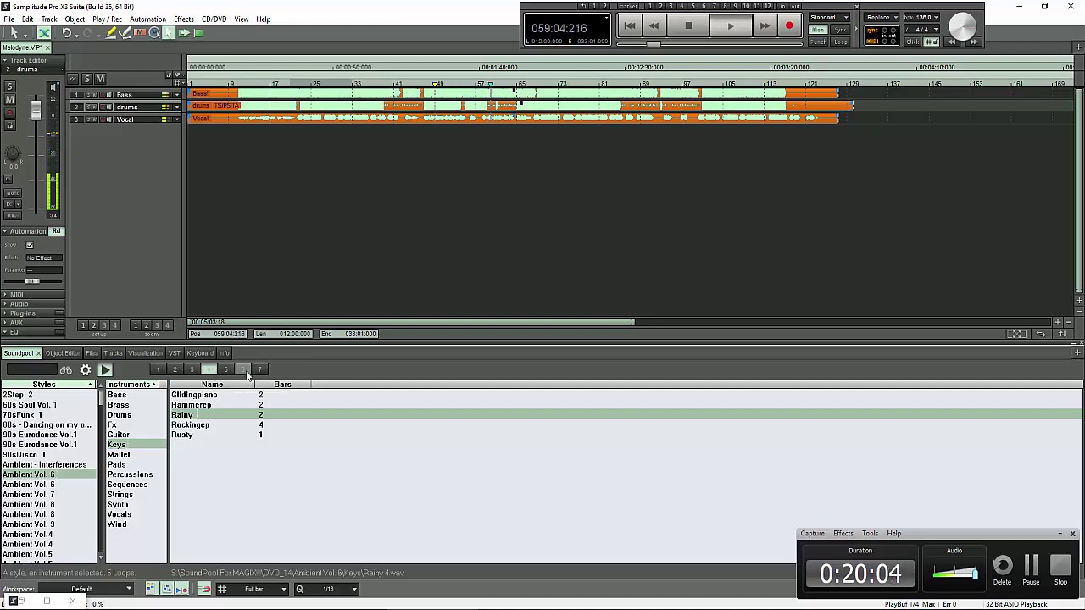
key("space")
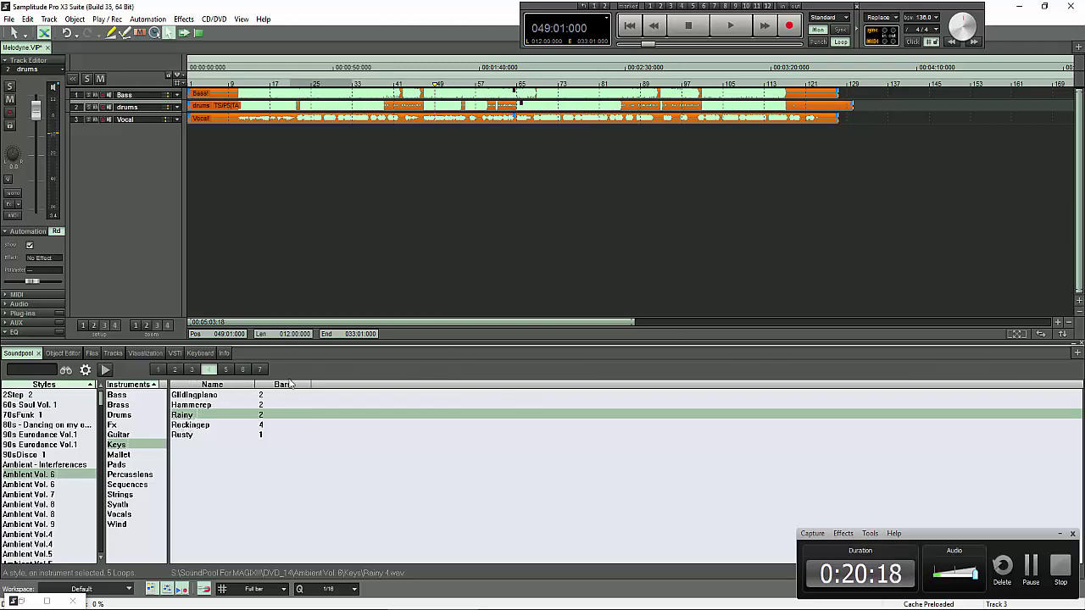
Preview the Rainy loop alone in harmonies 5 and 7 and the Hammerep loop in harmonies 2 through 5.
left_click(225, 369)
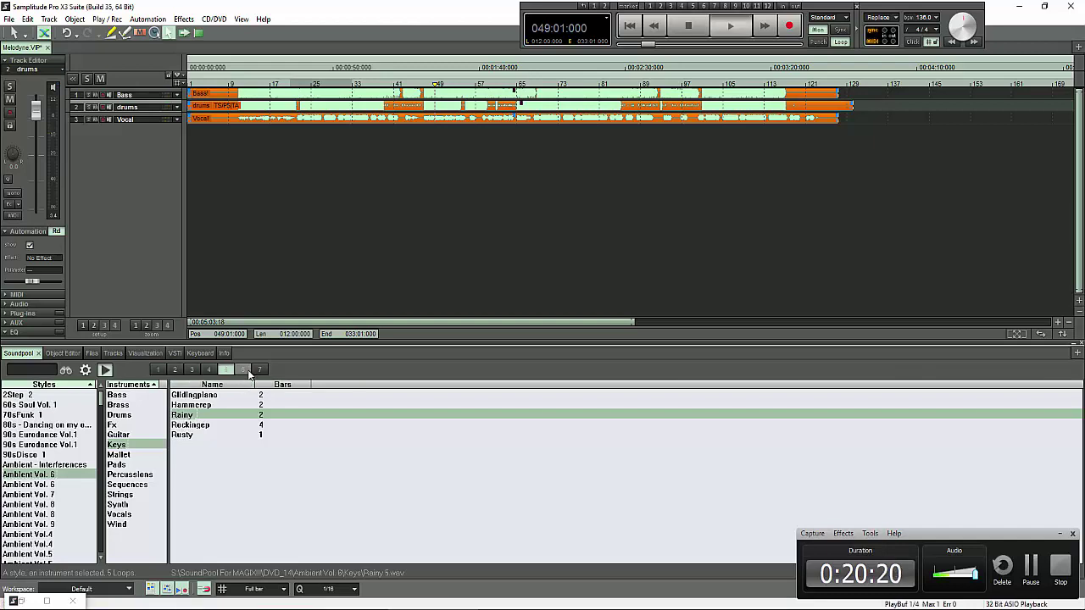
left_click(261, 370)
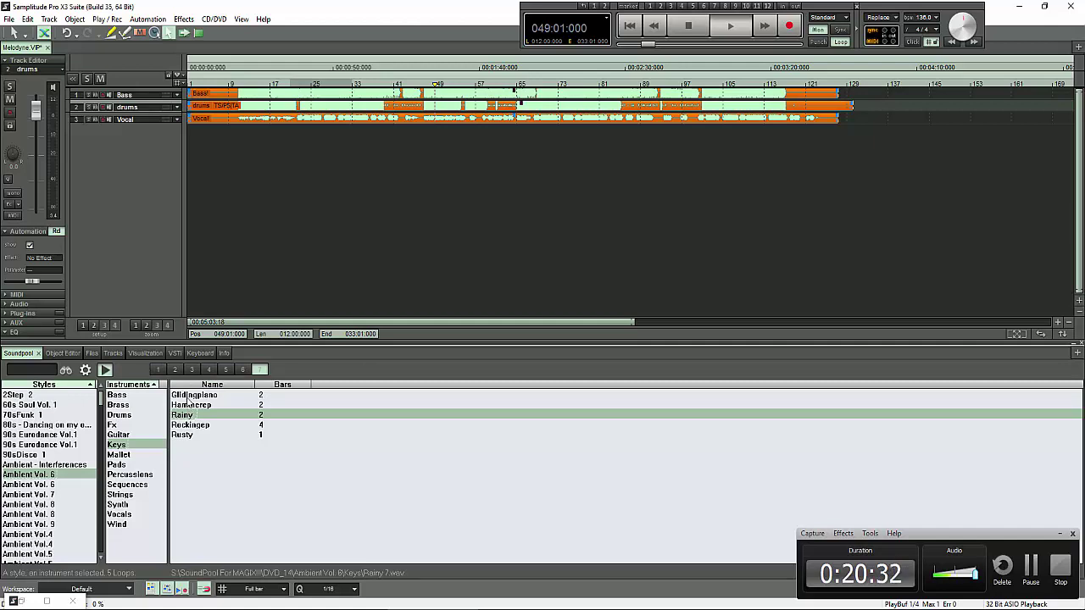
left_click(186, 406)
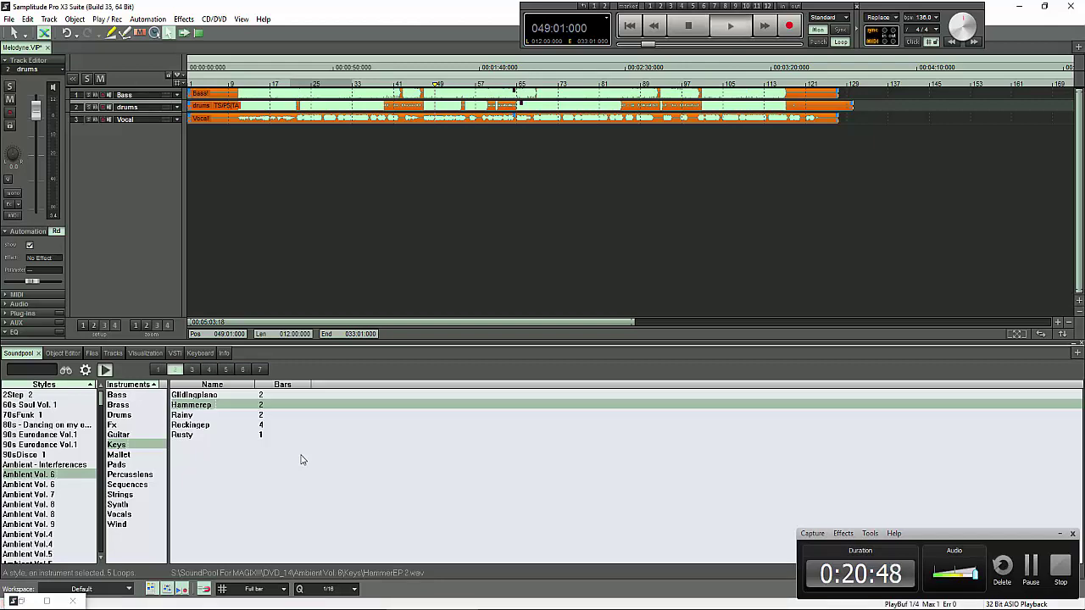
key("Right")
key("Right")
key("Right")
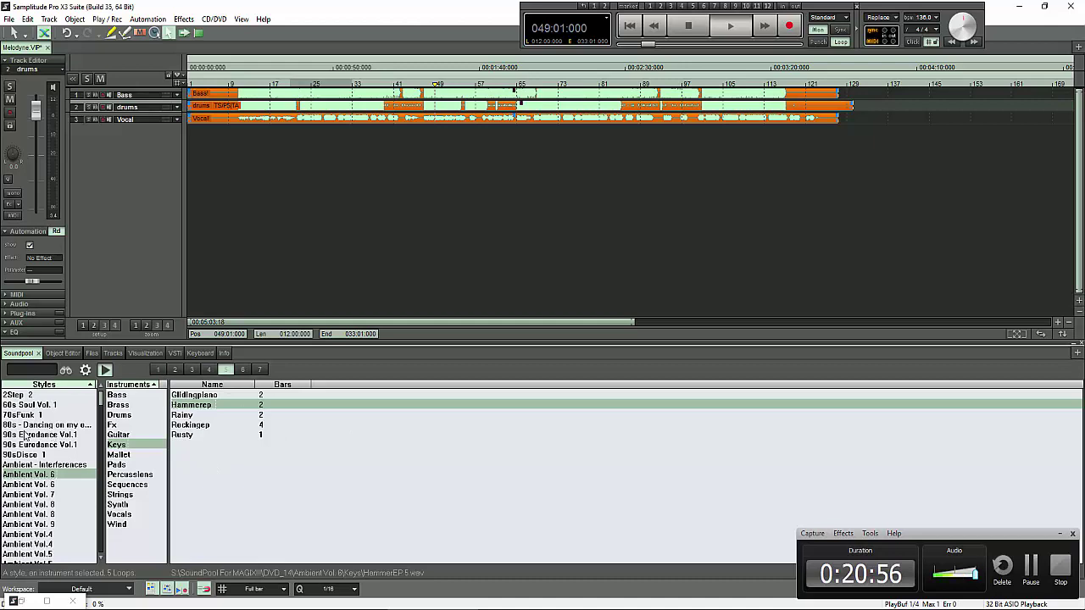
Clear the Keys instrument filter and add the 90sDisco 1 and 90s Eurodance Vol.1 styles to the Ambient Vol. 6 selection.
left_click(118, 445)
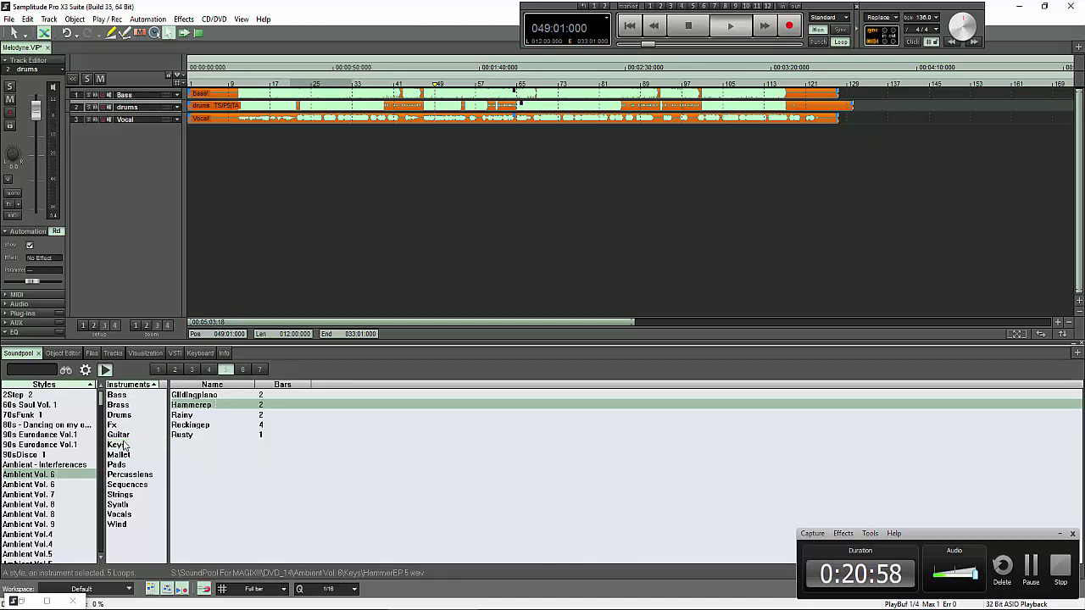
left_click(106, 371)
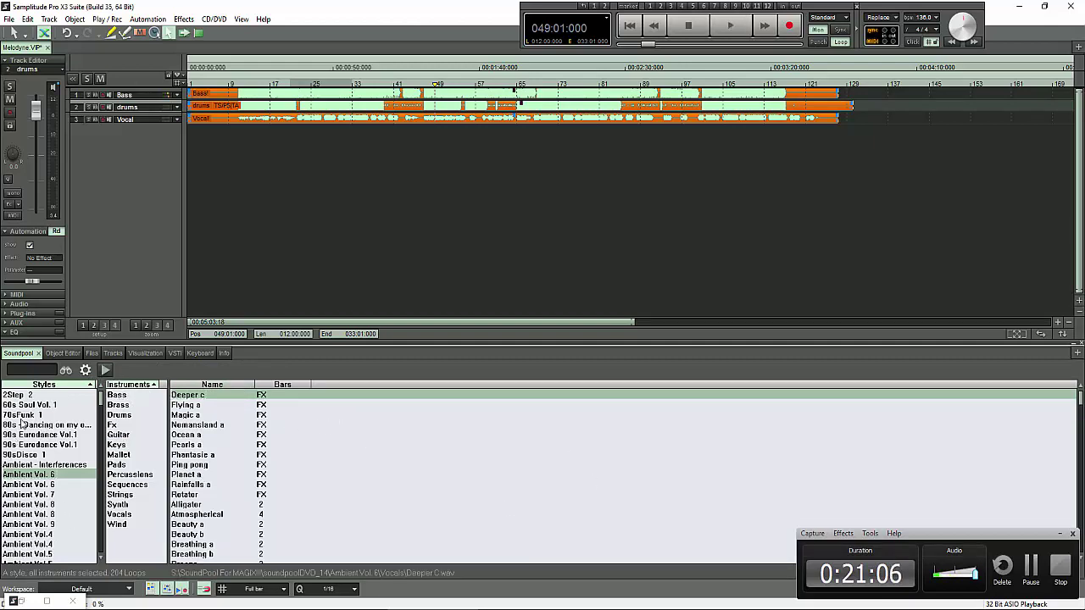
scroll(26, 426, "down", 1)
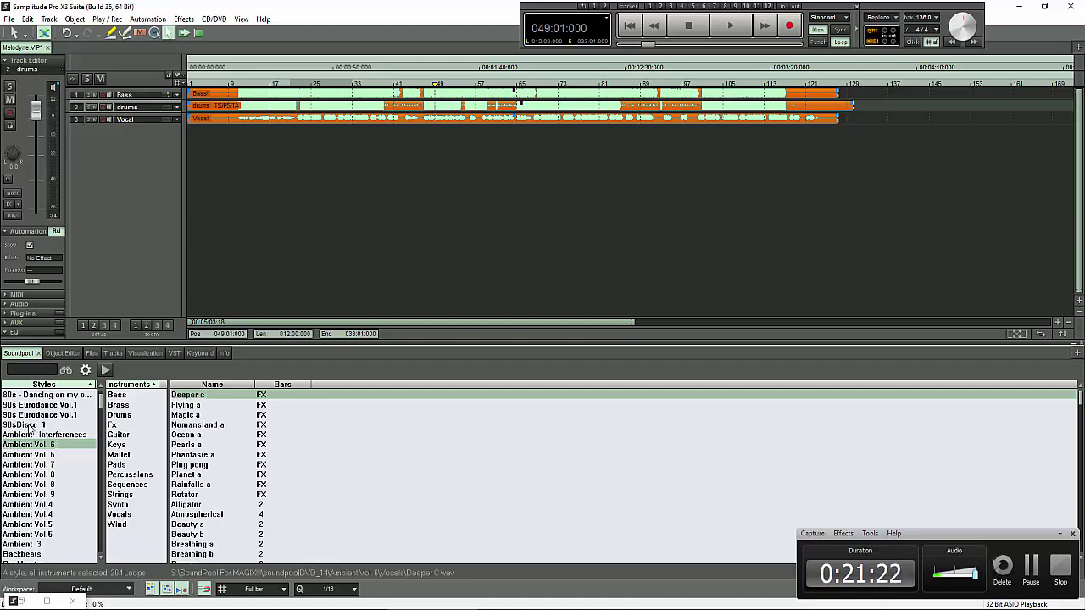
left_click(31, 426, "ctrl")
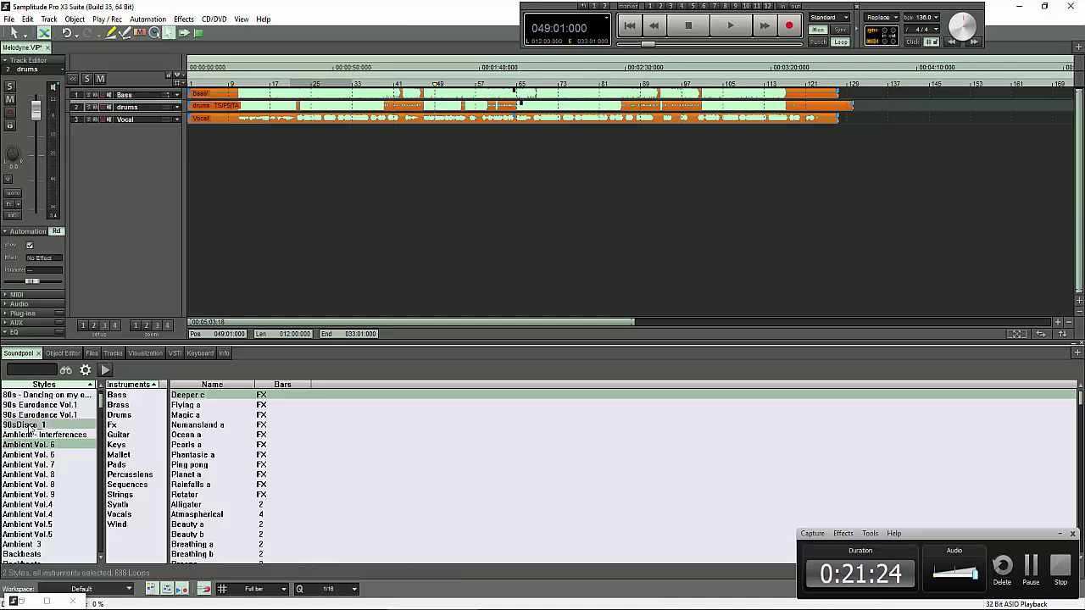
left_click(37, 415, "ctrl")
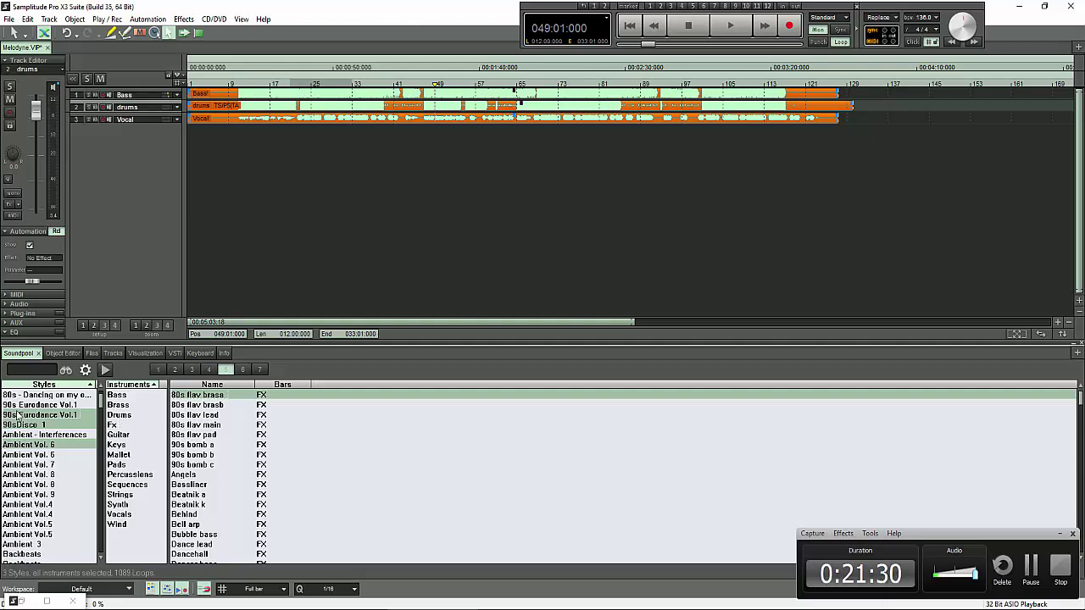
Filter the loops of the selected styles to the Drums instrument and browse down to the Cellardoor and Crawler loops.
left_click(129, 415)
scroll(223, 413, "down", 9)
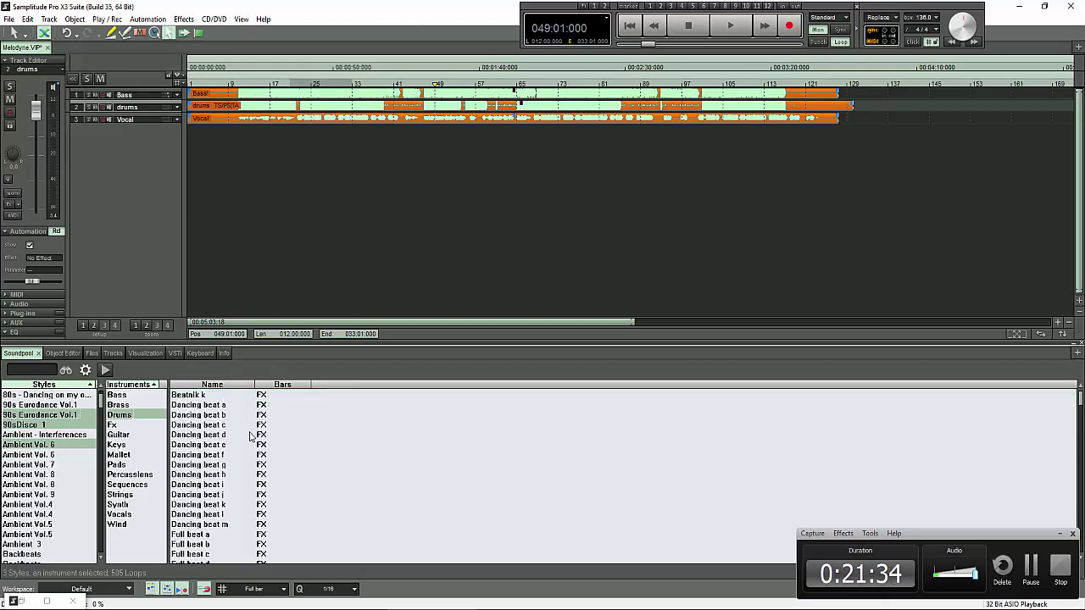
scroll(252, 437, "down", 4)
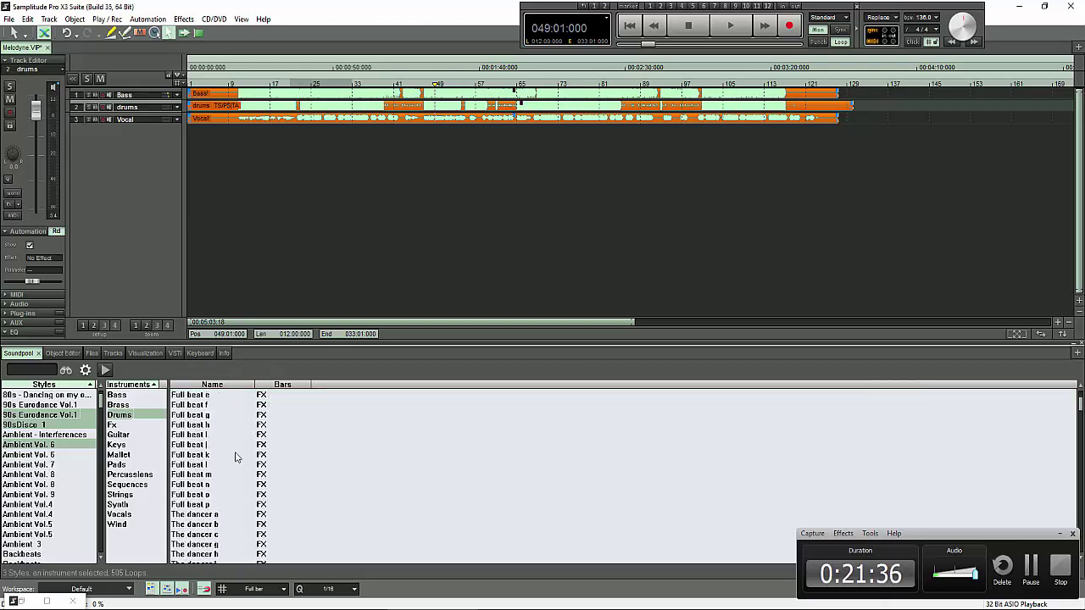
scroll(241, 468, "down", 4)
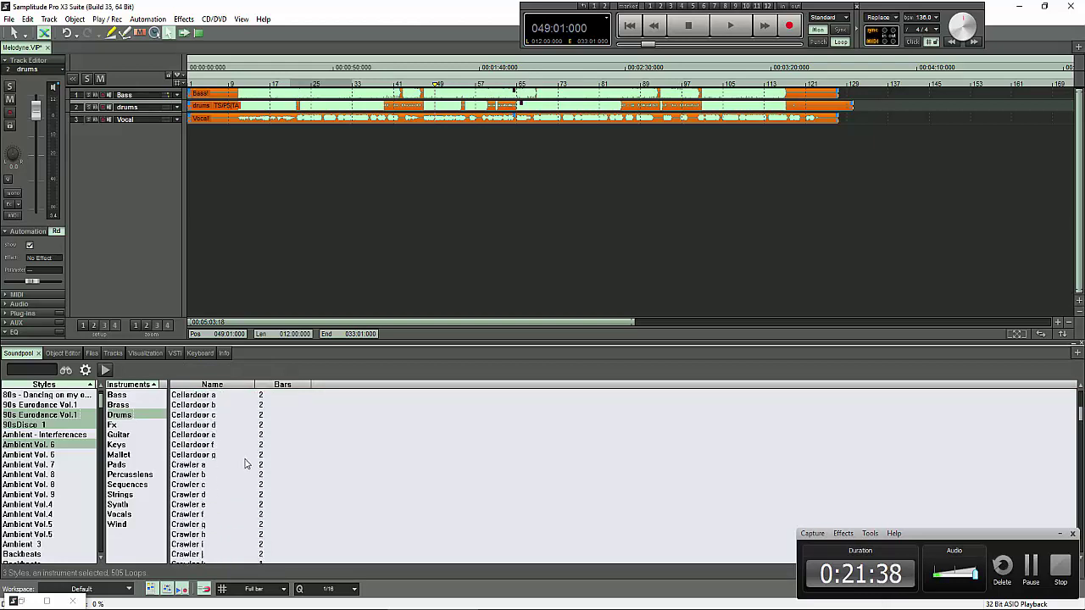
Show all the detail columns in the loop list, including BPM, Type, Key and Length.
right_click(327, 388)
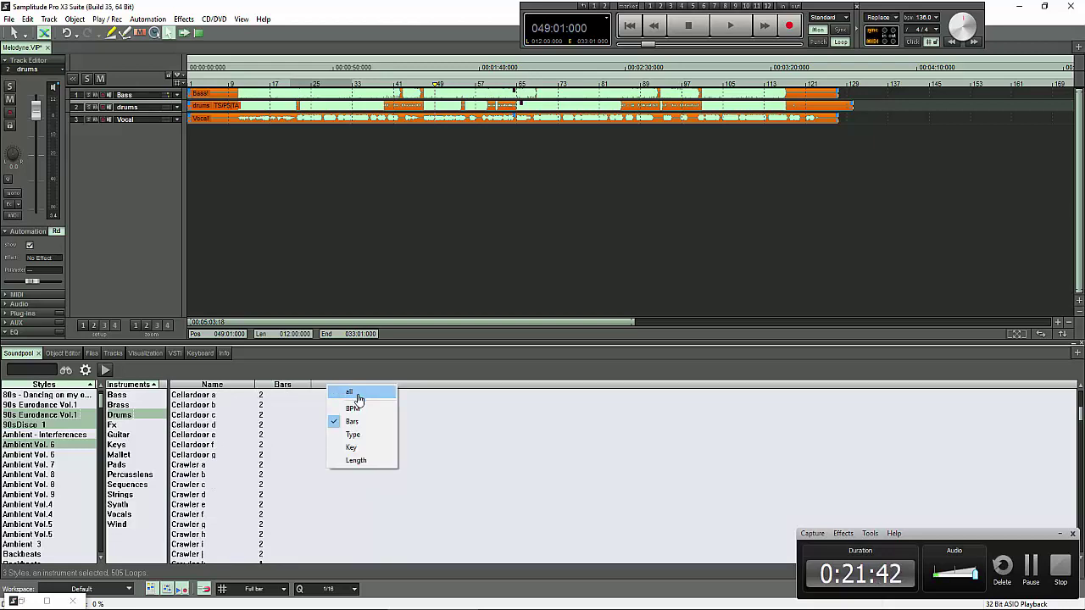
left_click(361, 394)
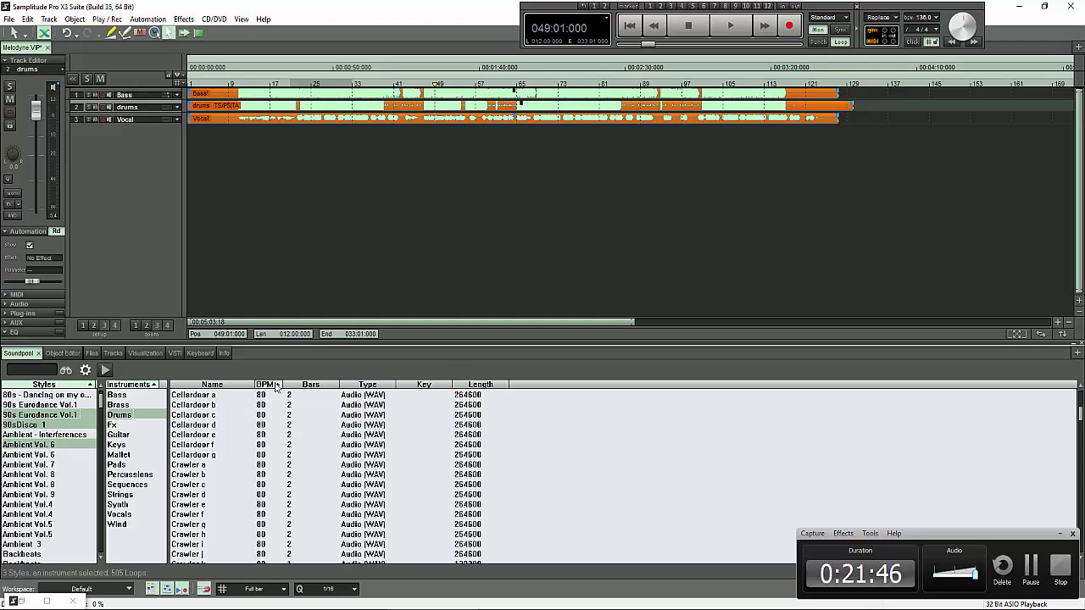
left_click(328, 386)
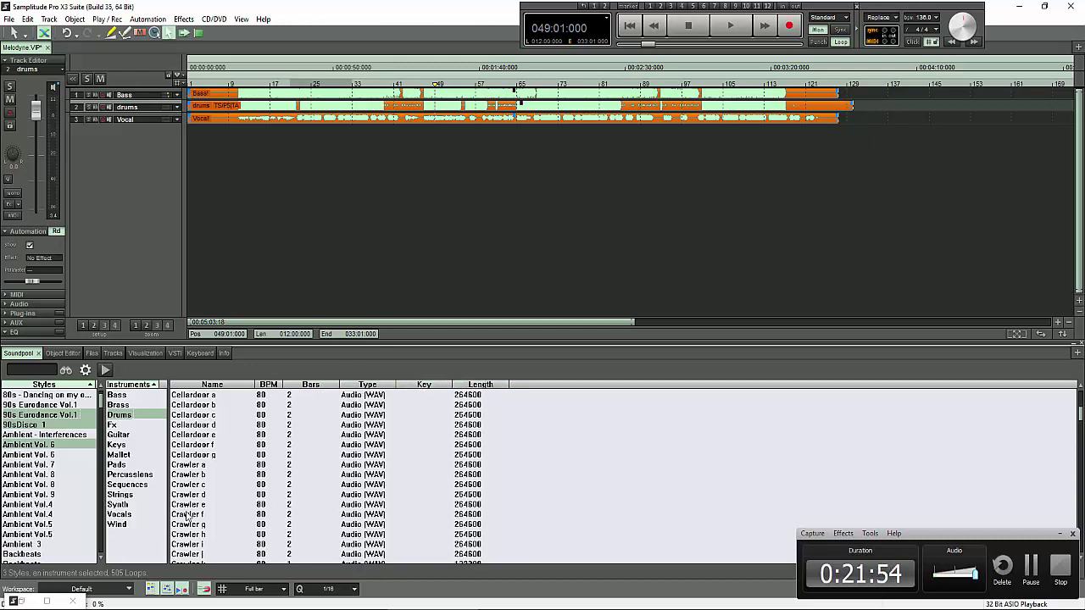
Preview the Crawler a drum loop and set a six-bar playback range from 051:01:000 to 057:01:000.
left_click(203, 465)
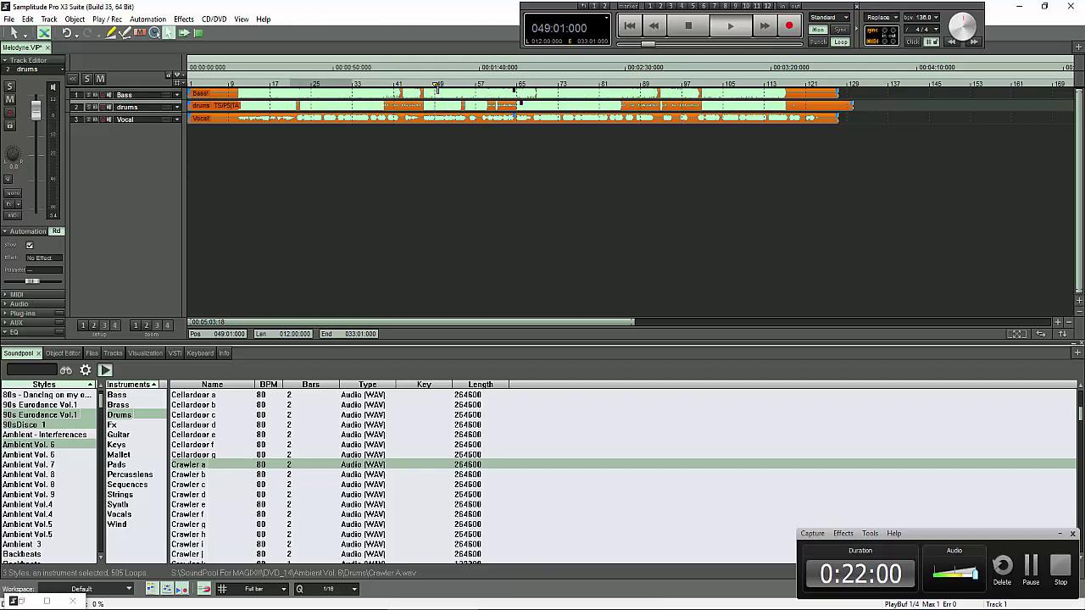
left_click_drag(449, 85, 479, 82)
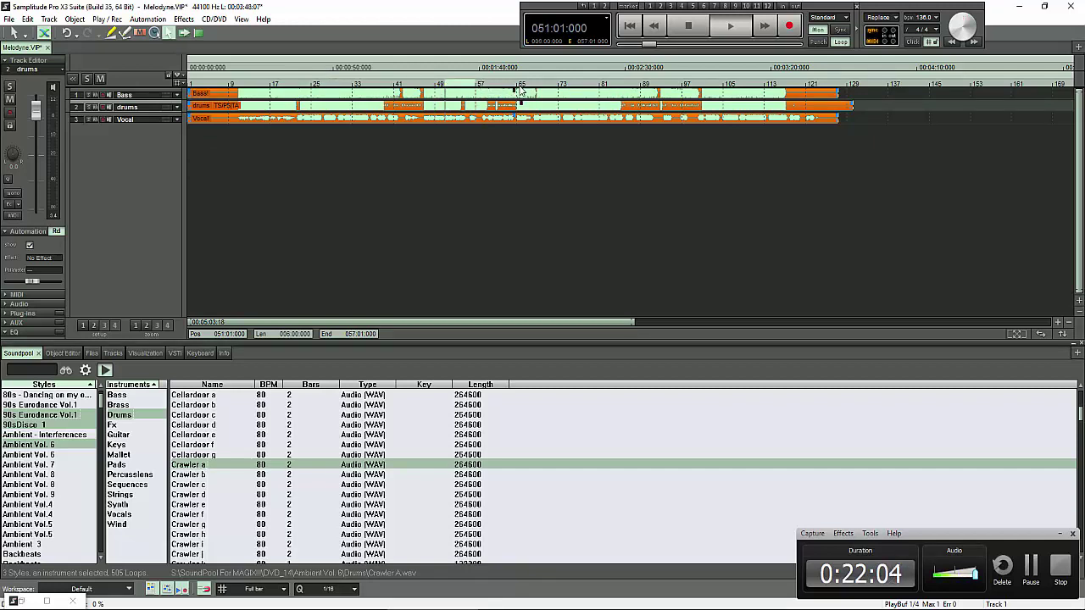
Set an eight-bar playback range from 065:01:000 to 073:01:000 and play it with the drums track muted.
left_click(517, 86)
left_click(519, 88)
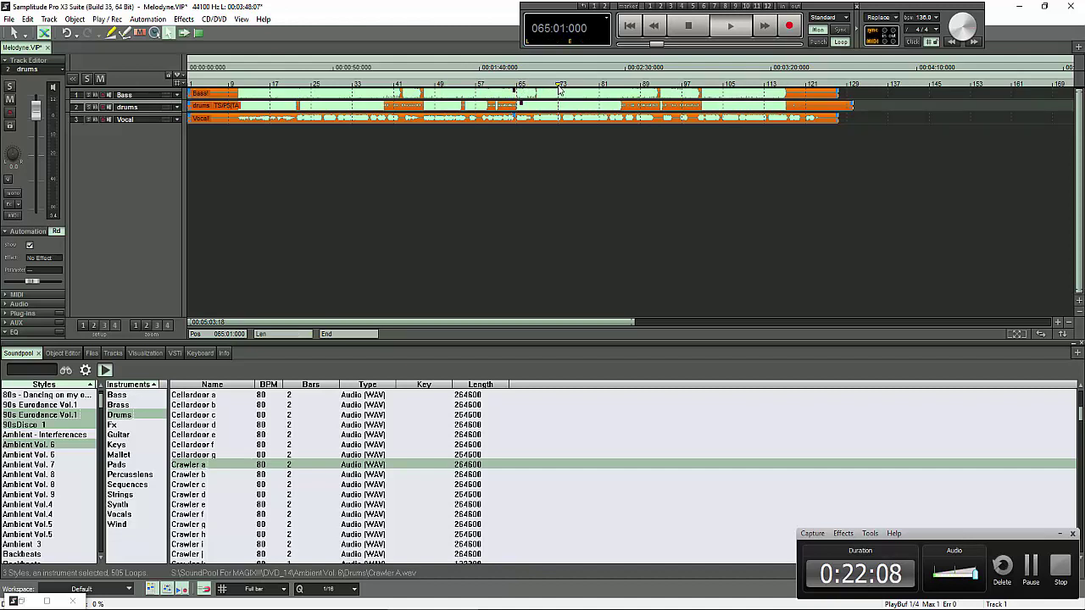
left_click_drag(560, 90, 520, 95)
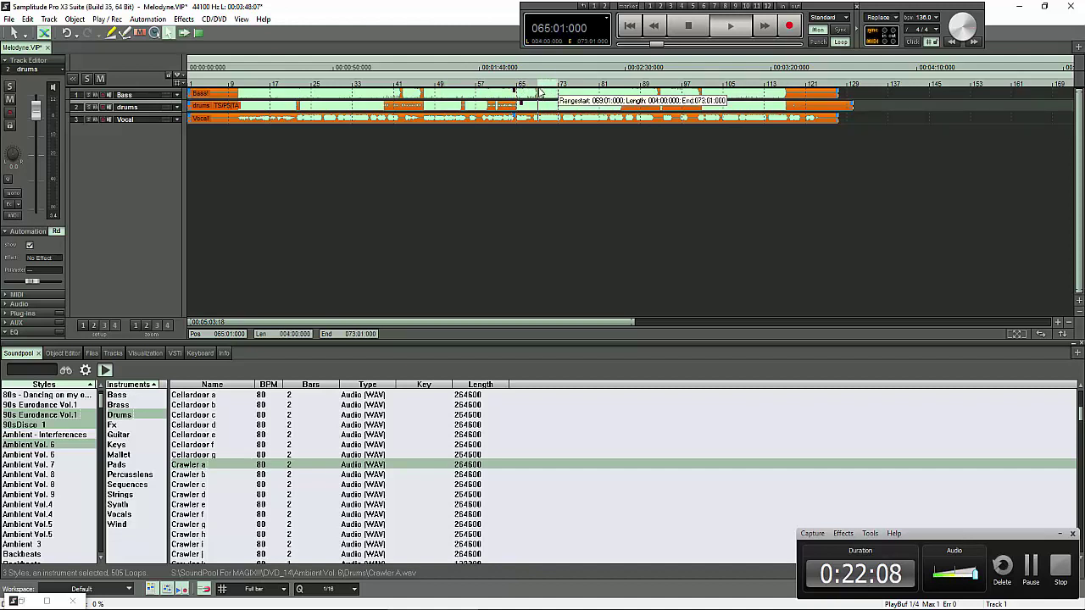
left_click(100, 107)
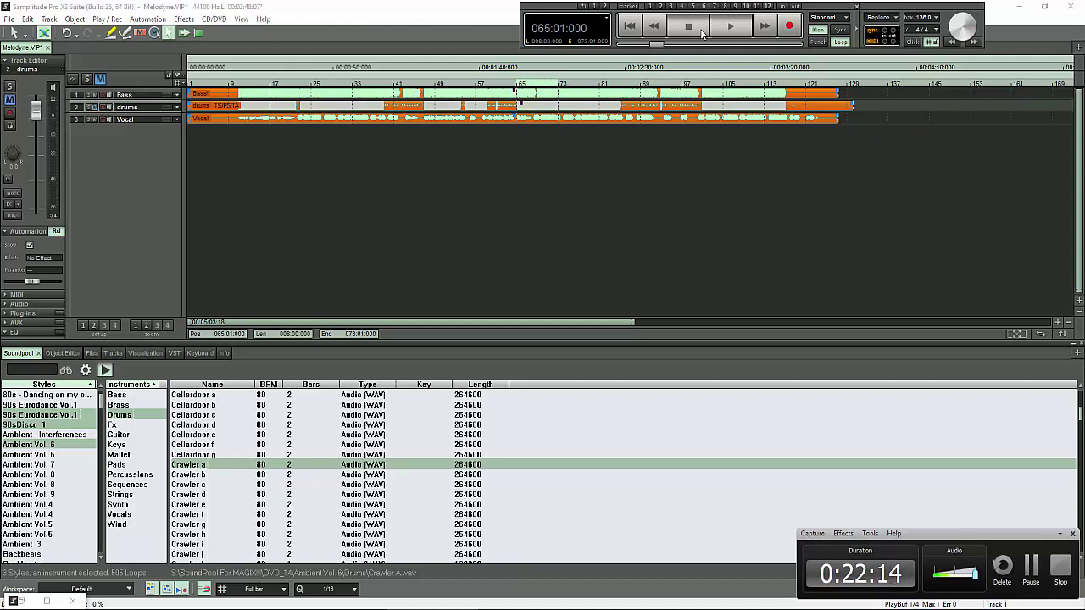
key("space")
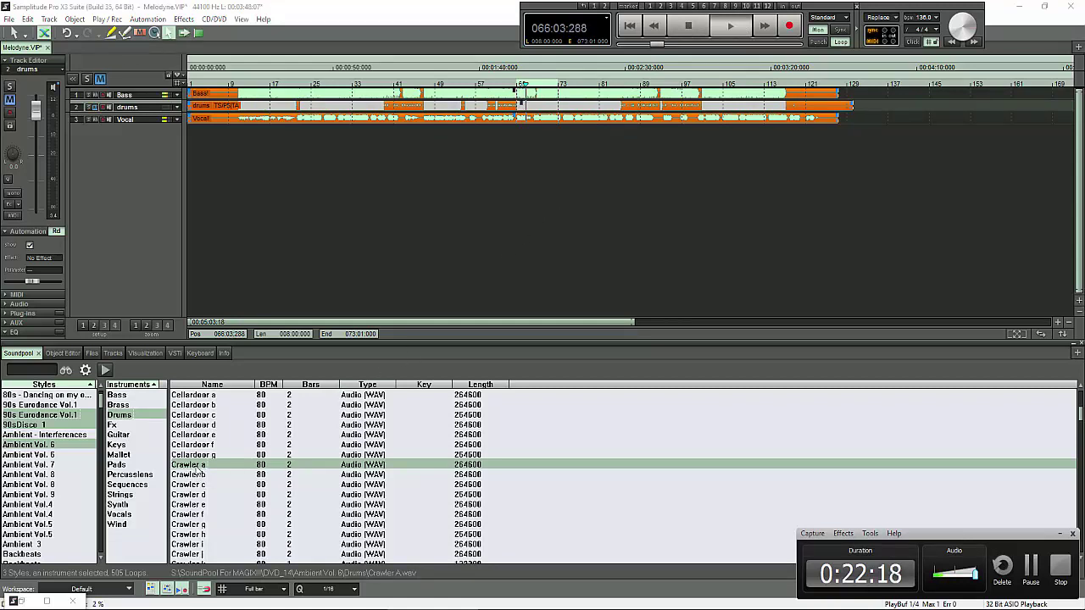
Enlarge the Vocal track and insert a new empty track below it.
double_click(135, 119)
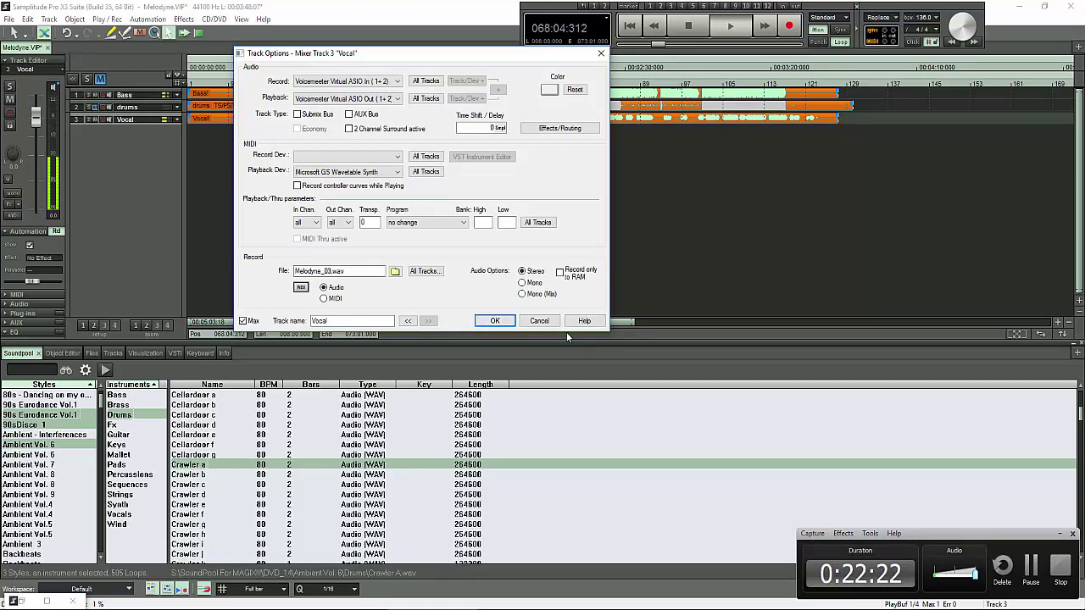
left_click(539, 320)
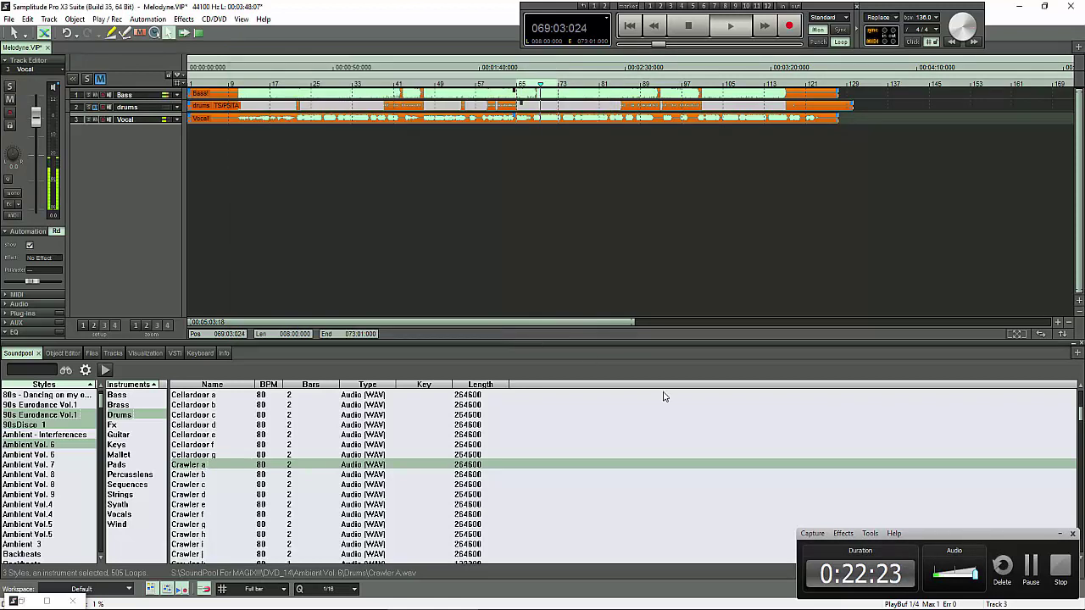
double_click(139, 122)
right_click(139, 138)
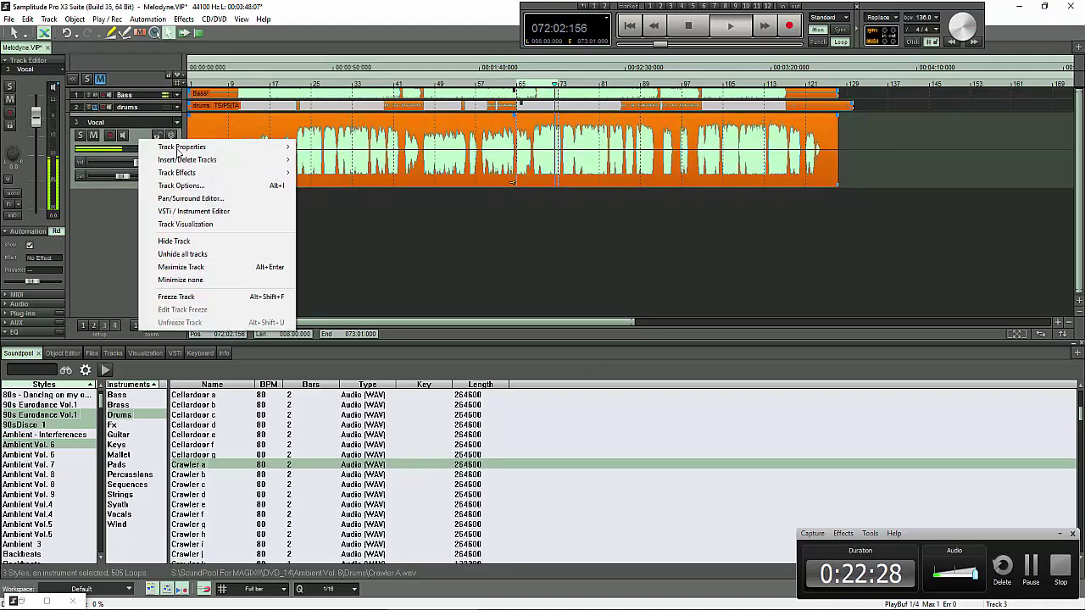
mouse_move(188, 159)
left_click(356, 160)
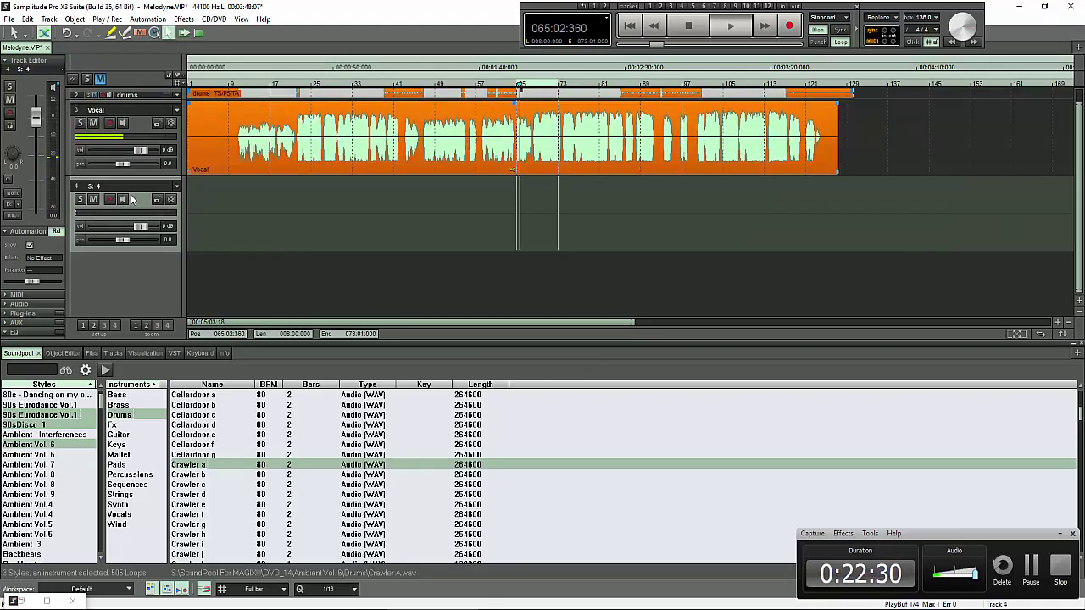
left_click(475, 129)
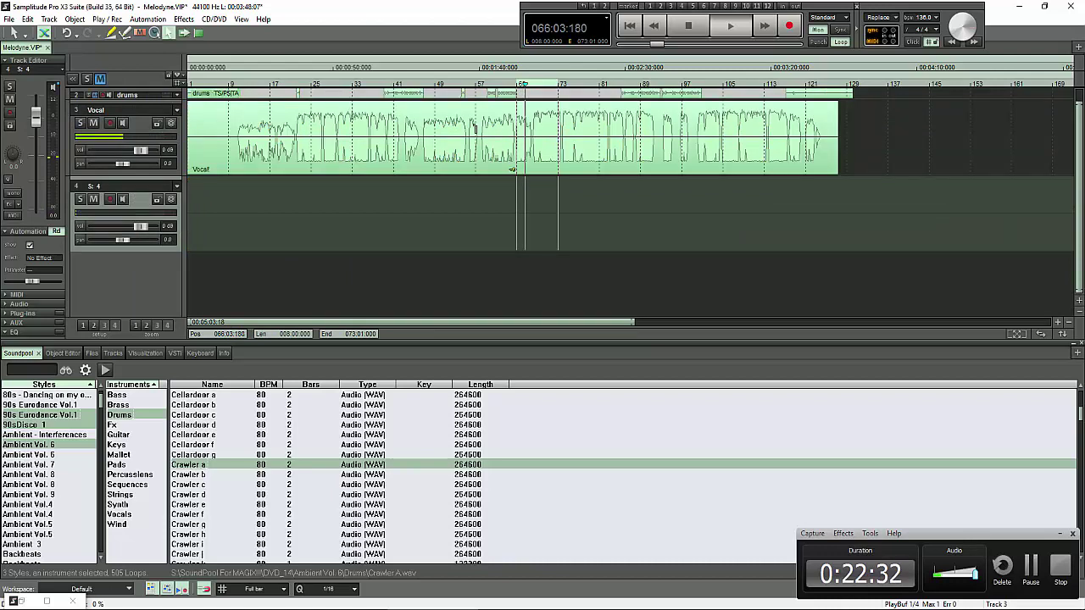
Audition the Crawler b, Cellardoor d, Crawler i and Endoftime a drum loops against the playing range.
left_click(198, 474)
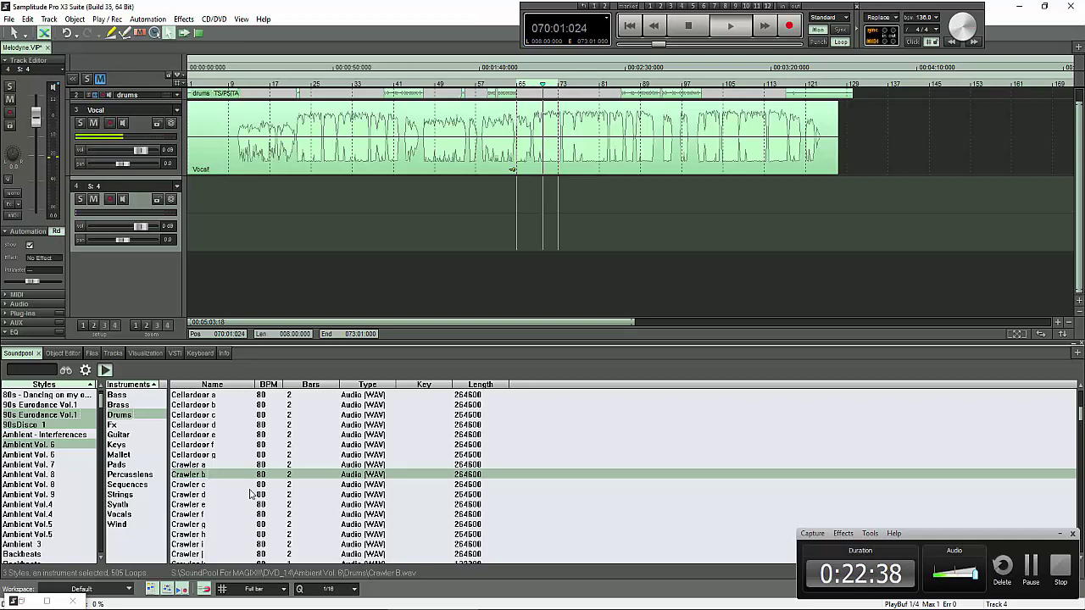
left_click(196, 426)
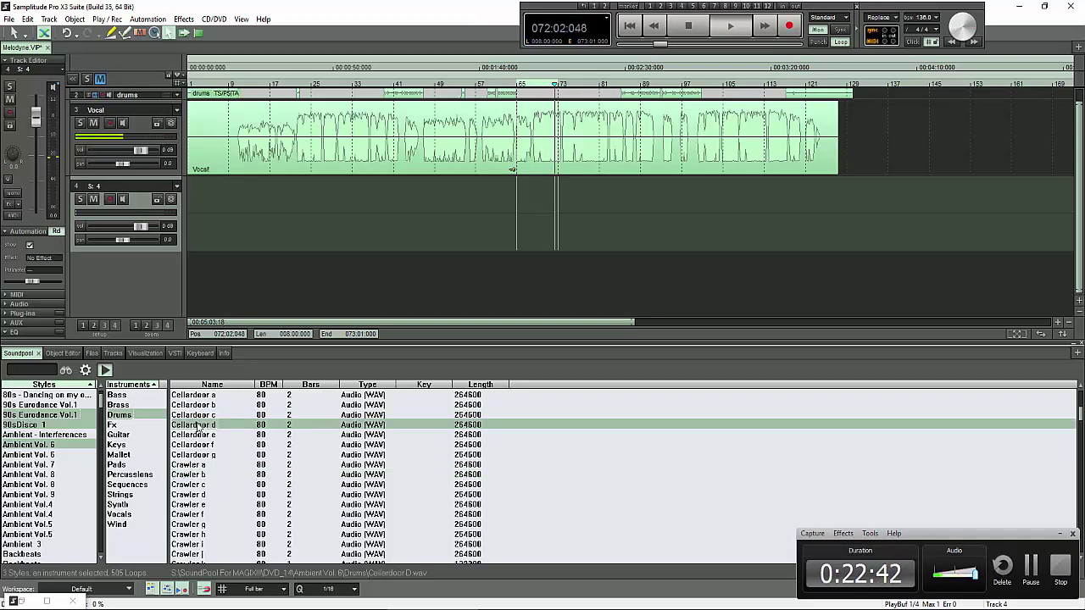
scroll(200, 462, "down", 2)
left_click(201, 495)
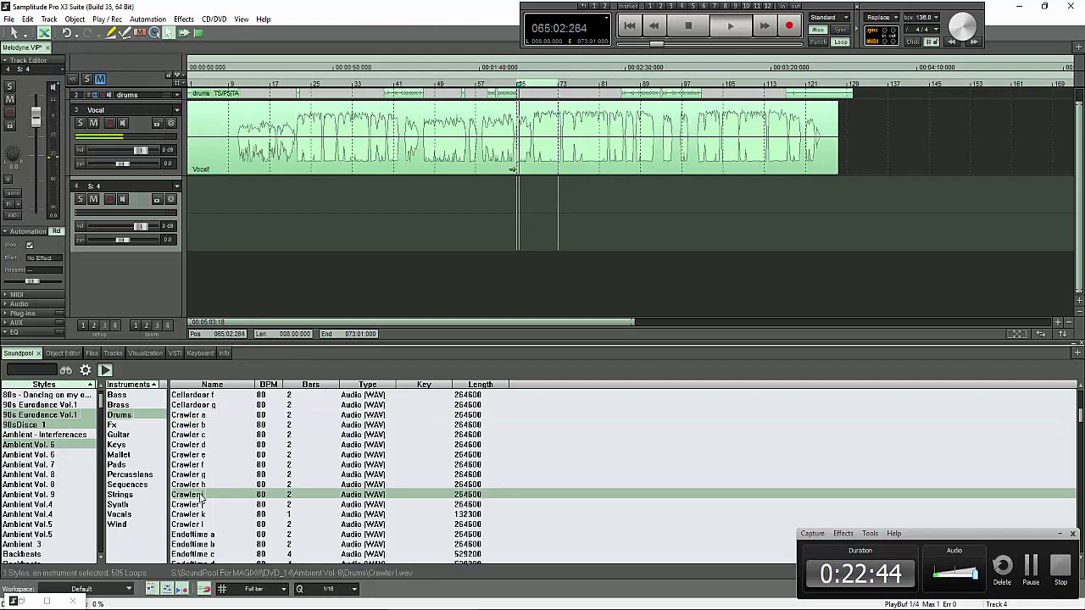
scroll(205, 479, "down", 2)
left_click(205, 475)
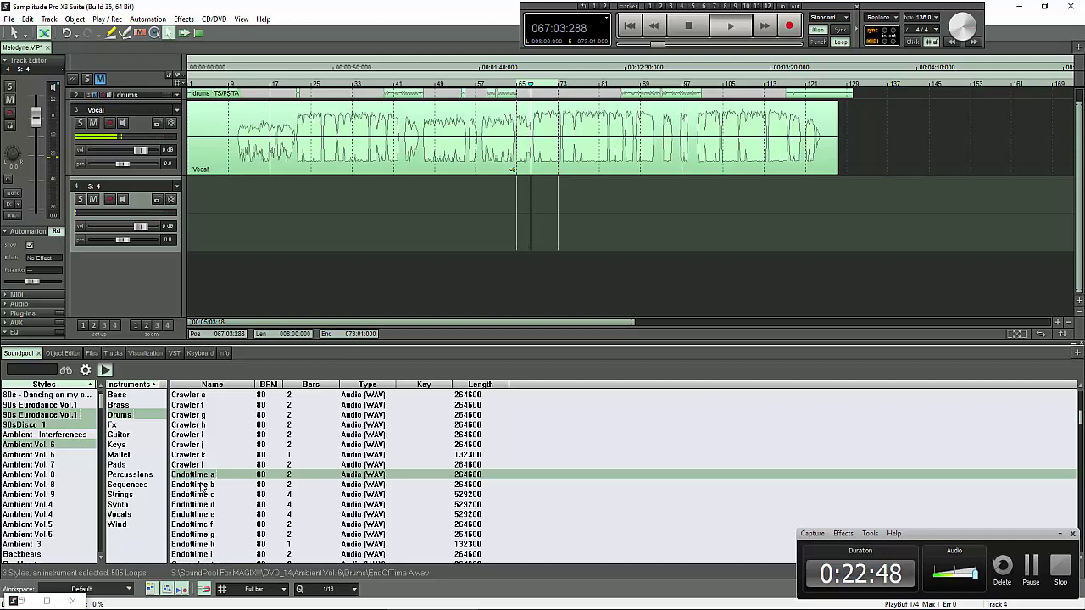
Place the Endoftime a loop on track 4 starting at 065:01:000 and play the arrangement briefly from 063:01:000.
scroll(203, 483, "down", 2)
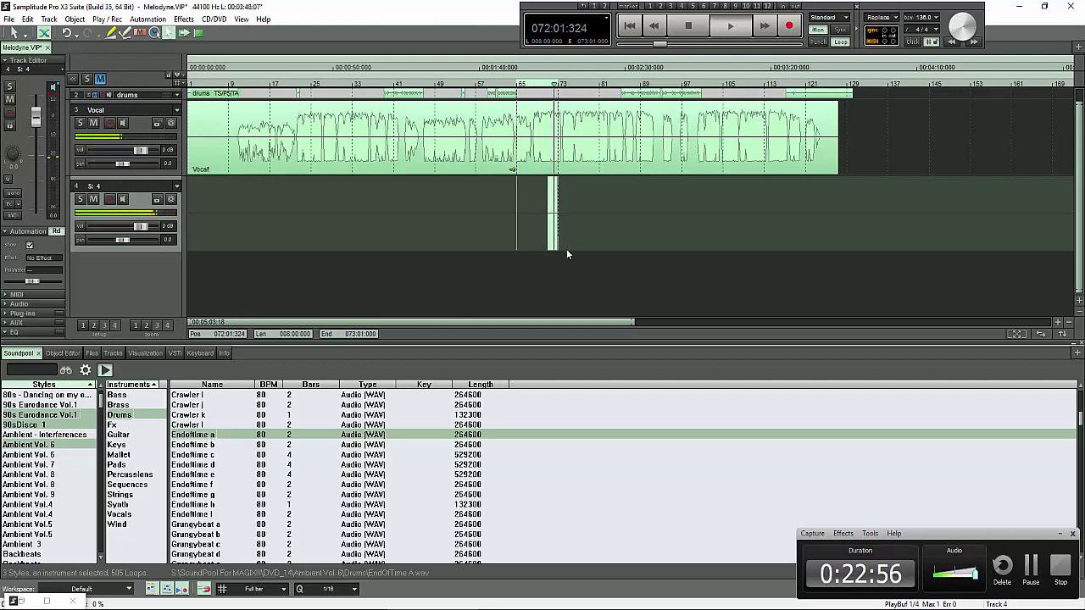
mouse_move(551, 236)
left_mouse_down()
mouse_move(521, 237)
mouse_move(531, 238)
left_mouse_up()
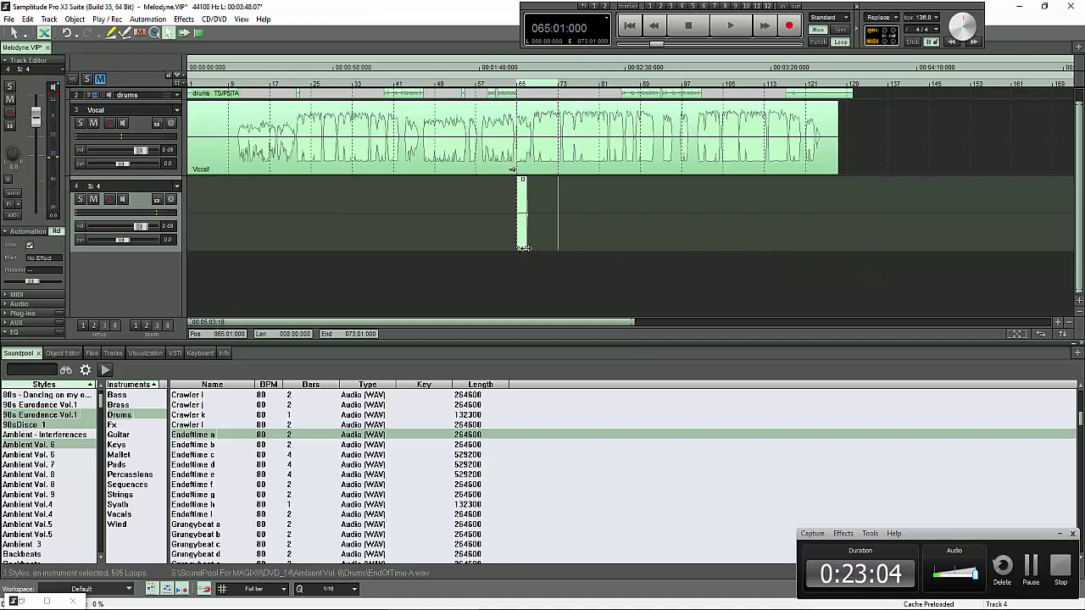
left_click_drag(526, 246, 655, 245)
left_click(508, 90)
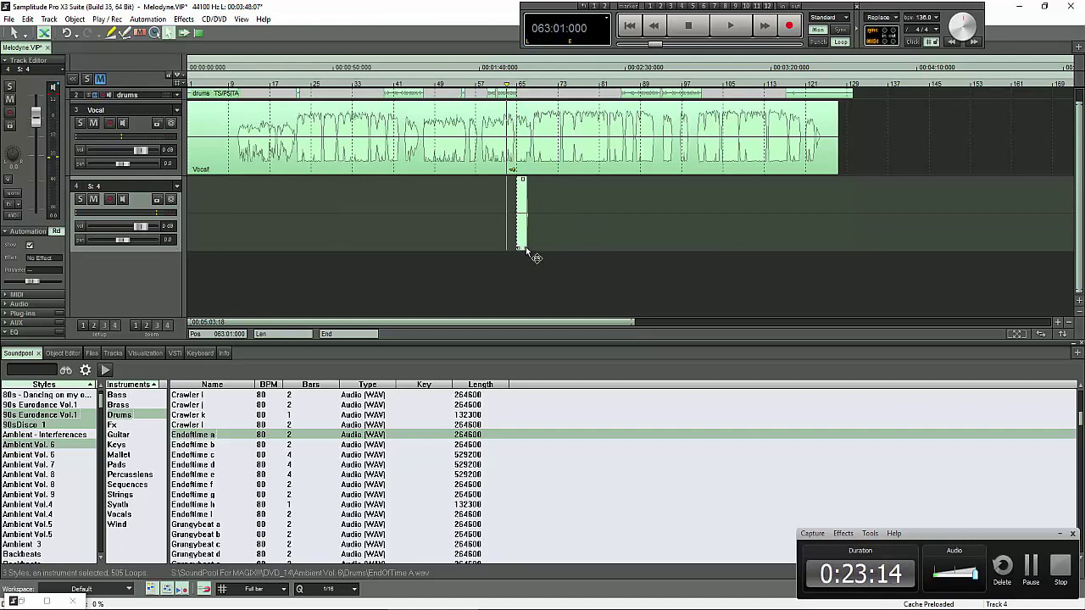
key("space")
key("space")
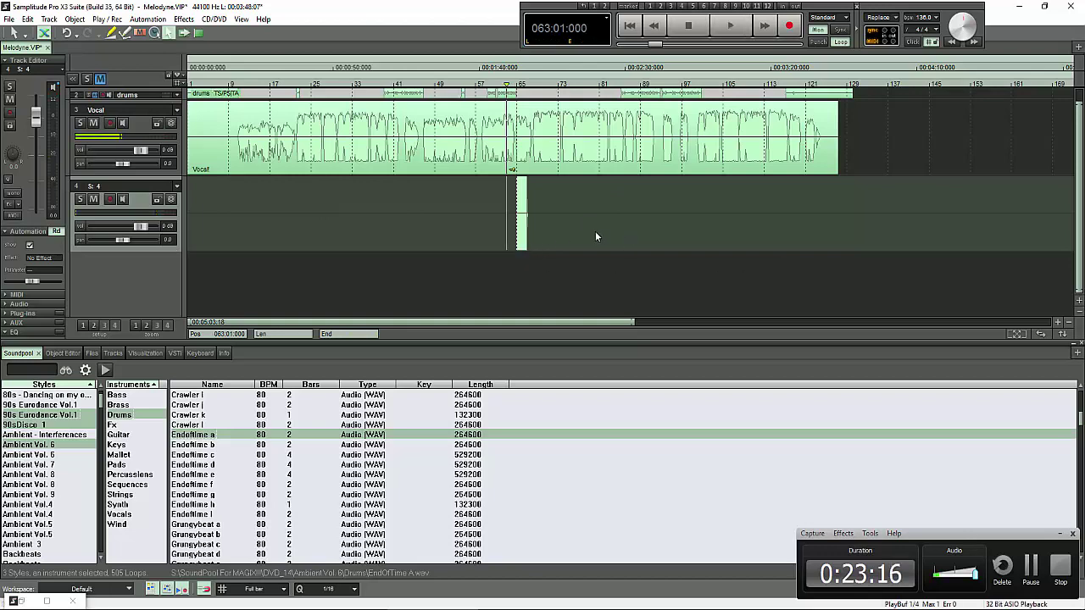
Turn the EndOfTime A object on track 4 into a loop and extend its repeats to about bar 120.
left_click(559, 165)
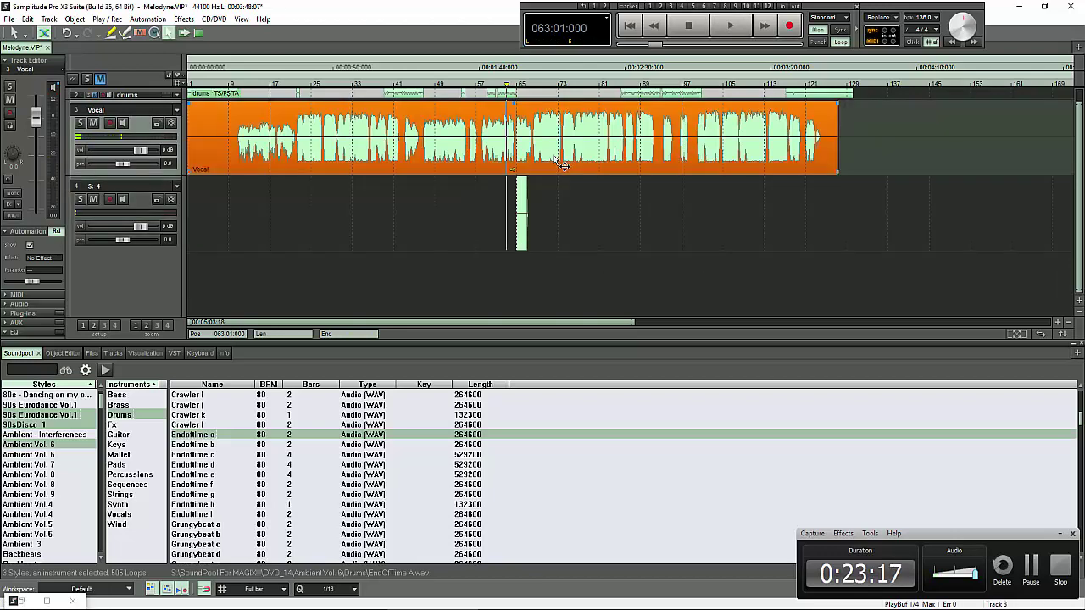
left_click(528, 232)
scroll(579, 266, "up", 5)
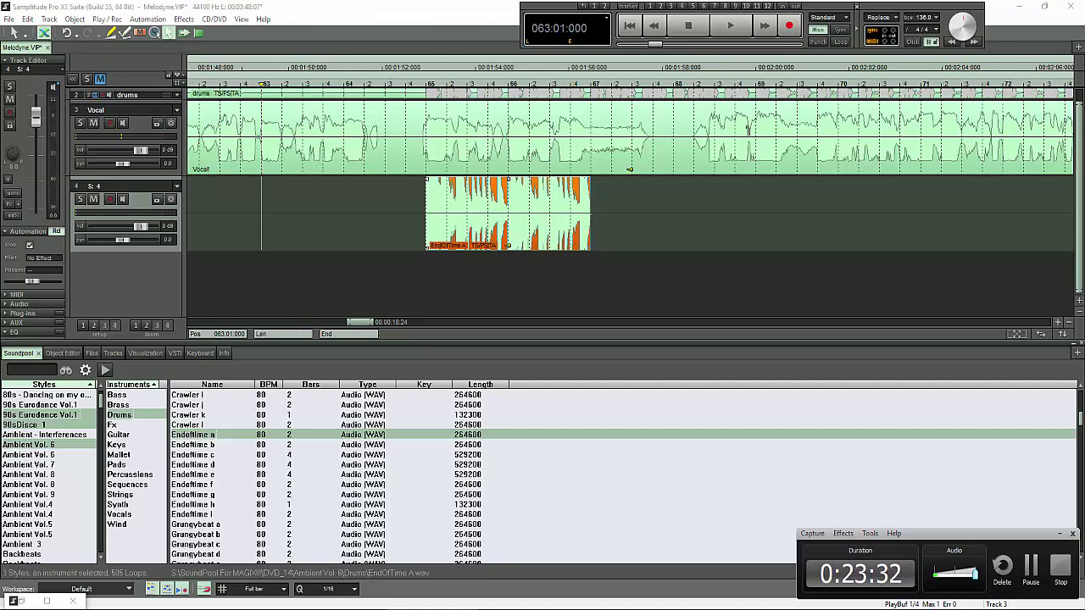
left_click(536, 246)
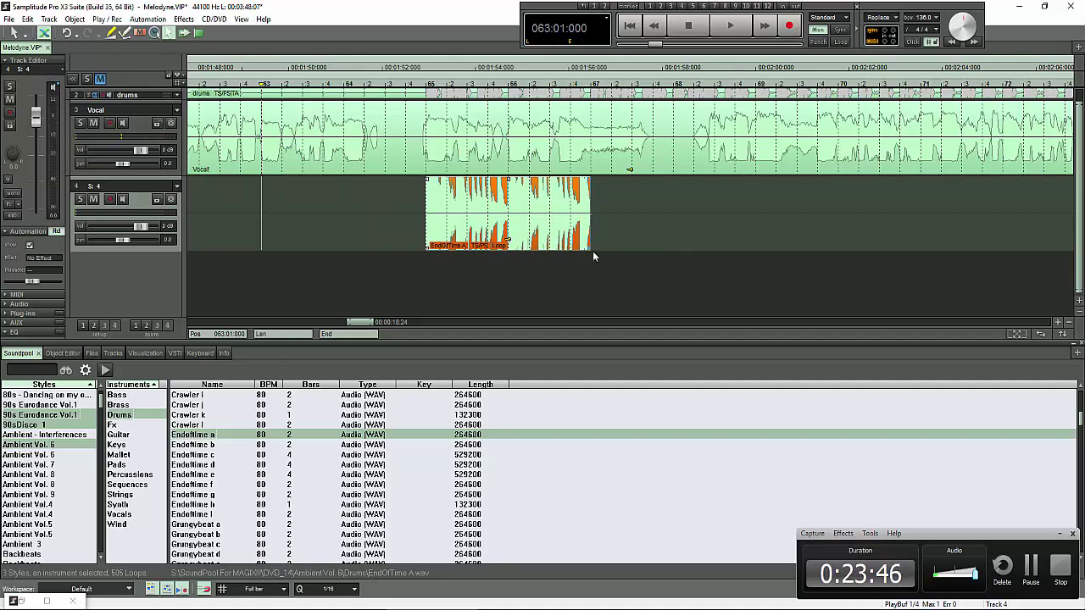
left_click_drag(589, 249, 896, 254)
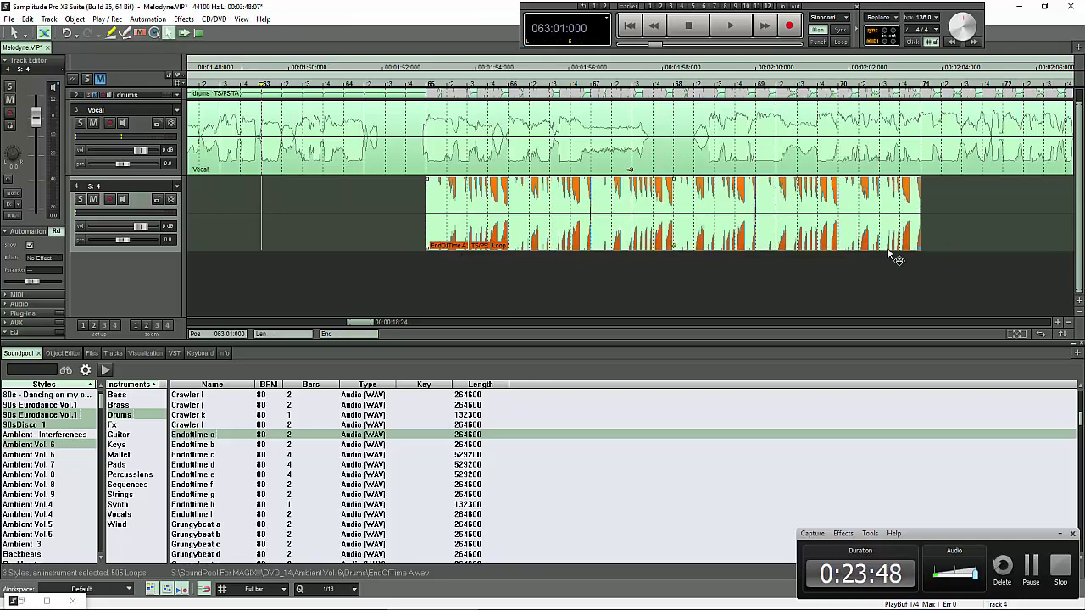
scroll(704, 250, "down", 5)
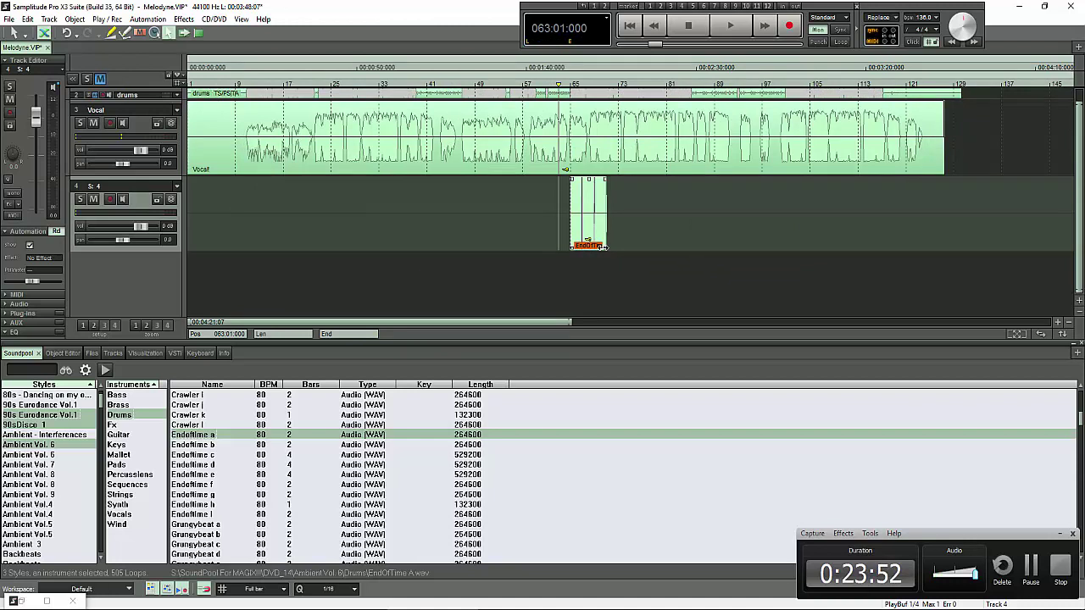
left_click_drag(604, 246, 900, 247)
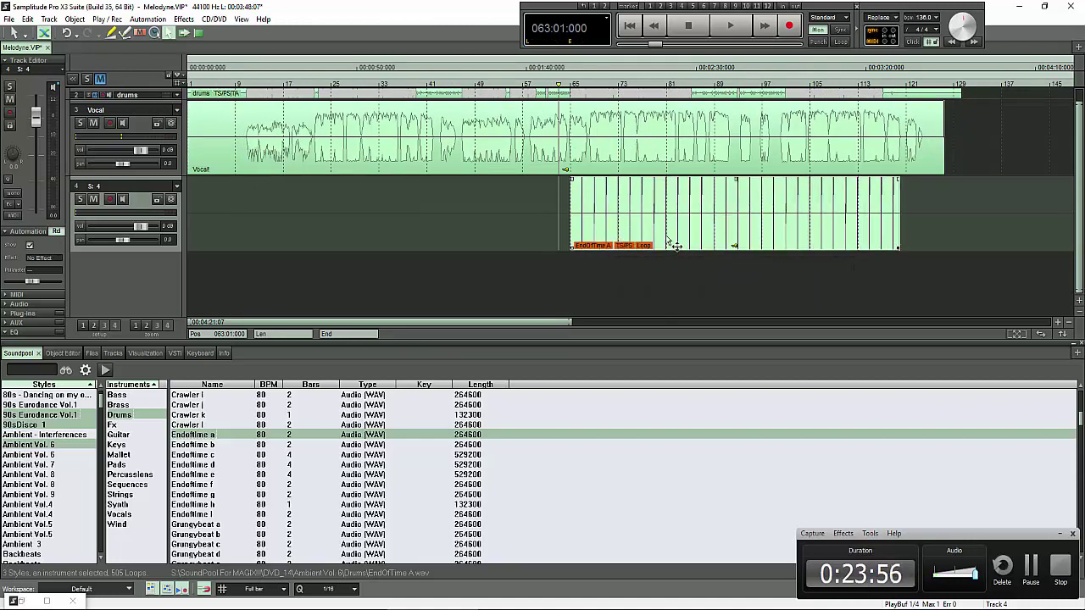
Delete the section from 087:01:000 to 096:01:000 of the looped EndOfTime A object and play from 082:01:000 to check it.
left_click_drag(702, 219, 756, 219)
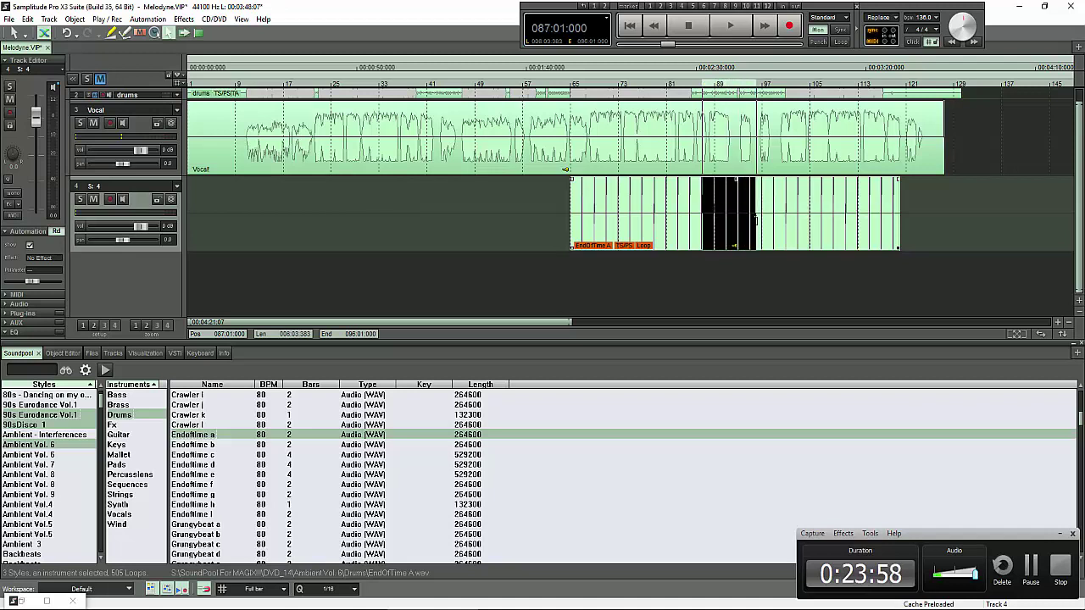
key("Delete")
left_click(717, 286)
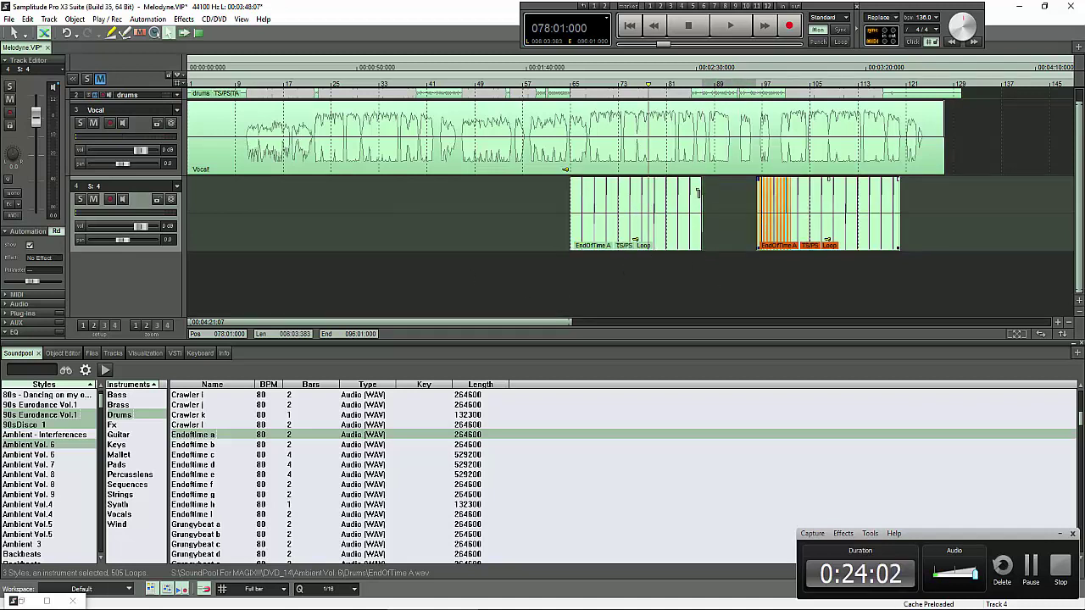
left_click(672, 234)
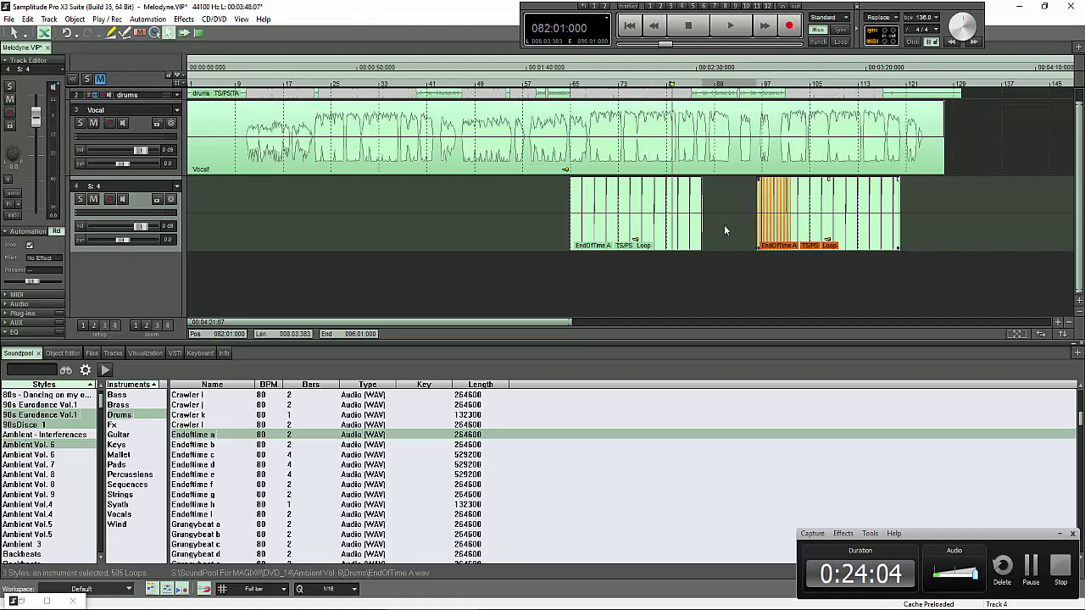
key("space")
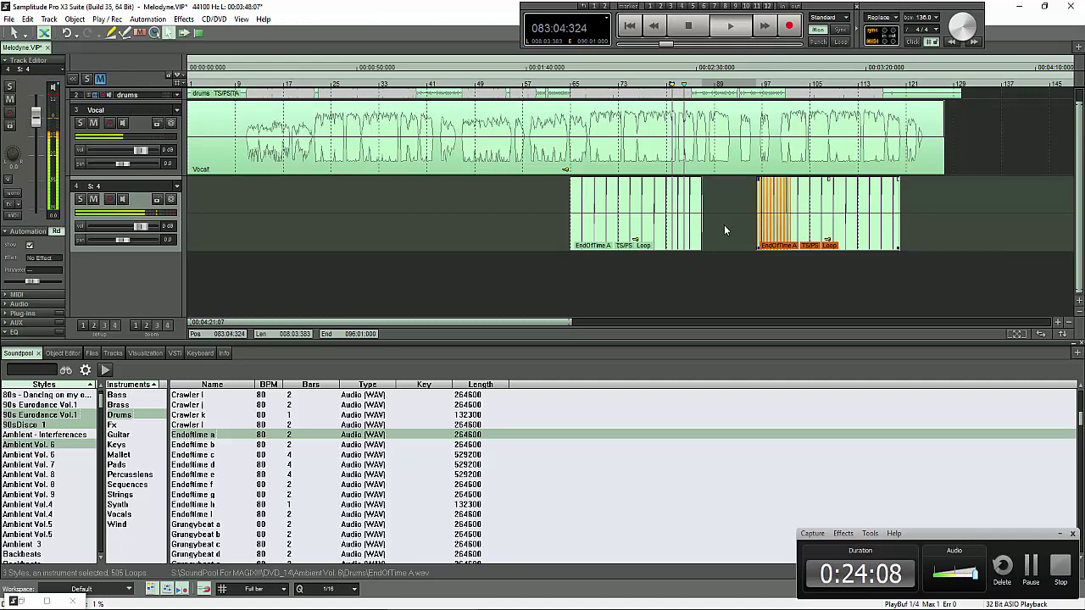
key("space")
left_click(705, 196)
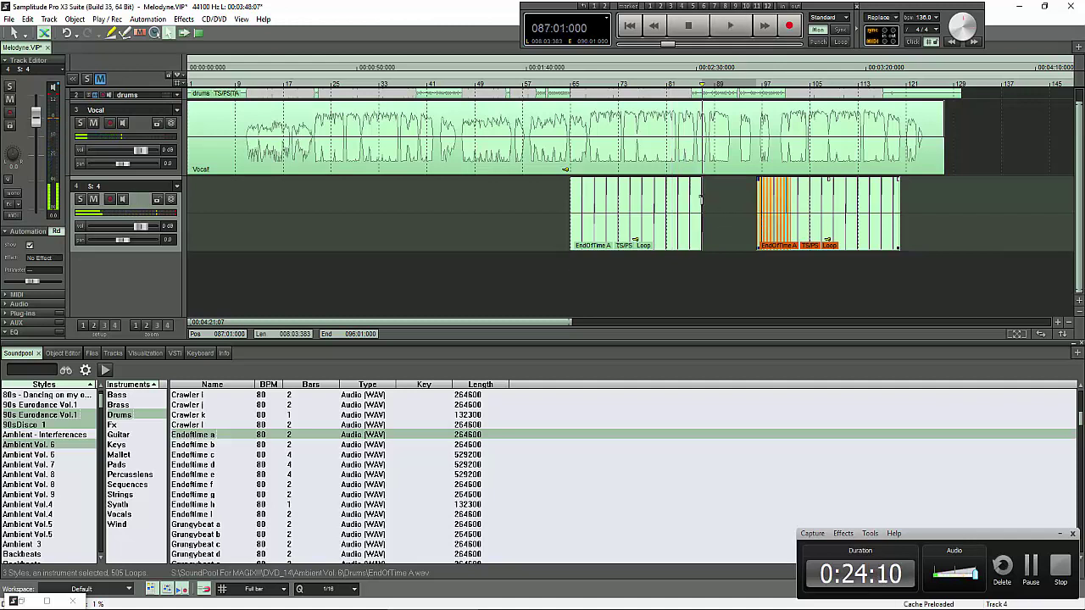
Audition the Grungybeat f drum loop at 087:01:000 and add it to track 4 in the gap between the EndOfTime A objects.
scroll(218, 459, "down", 4)
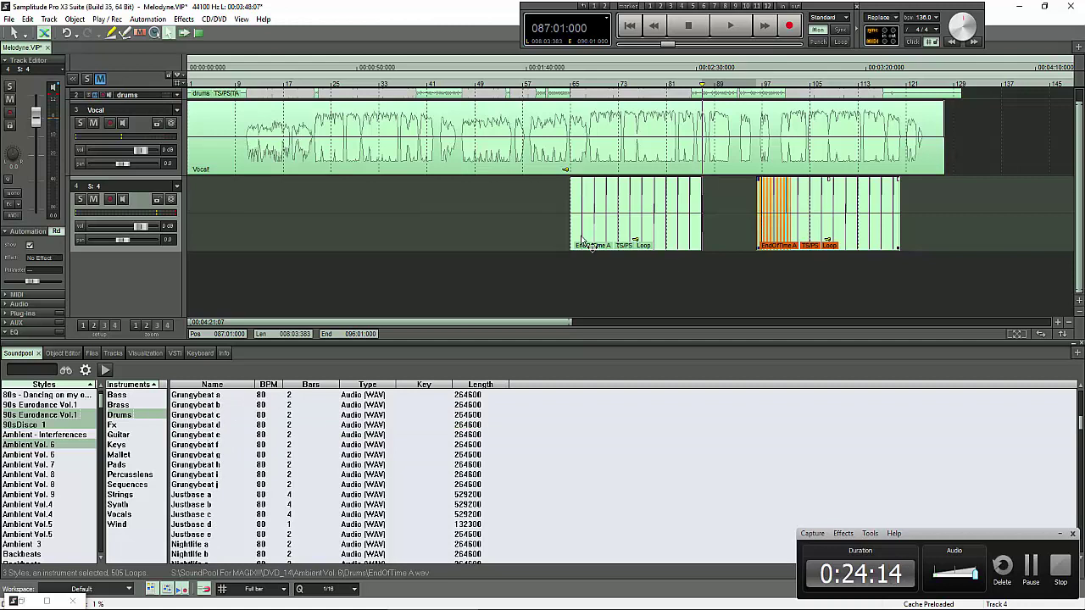
left_click(216, 446)
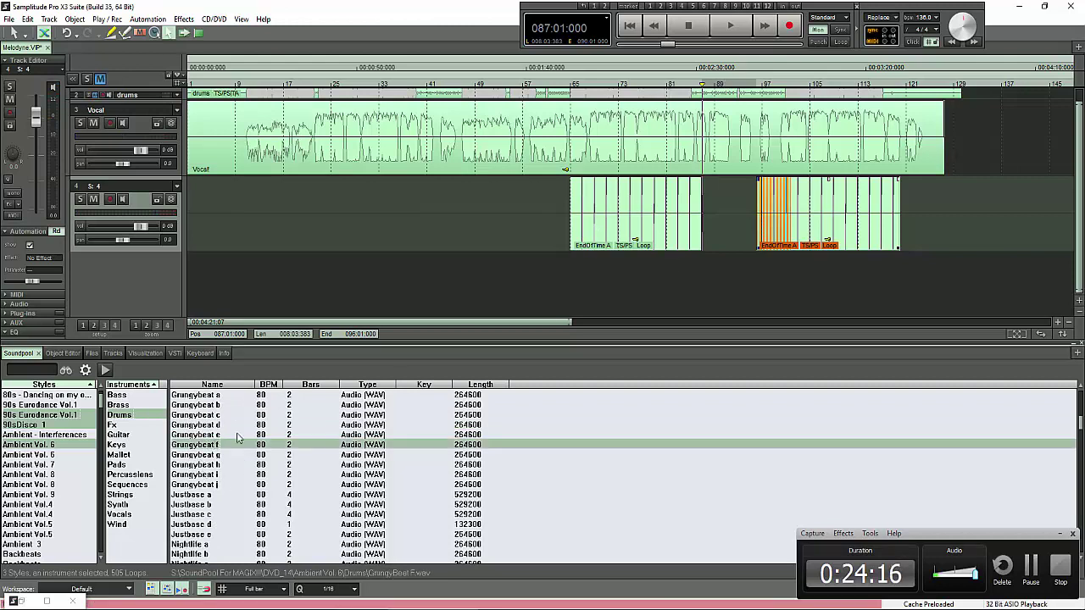
left_click(729, 26)
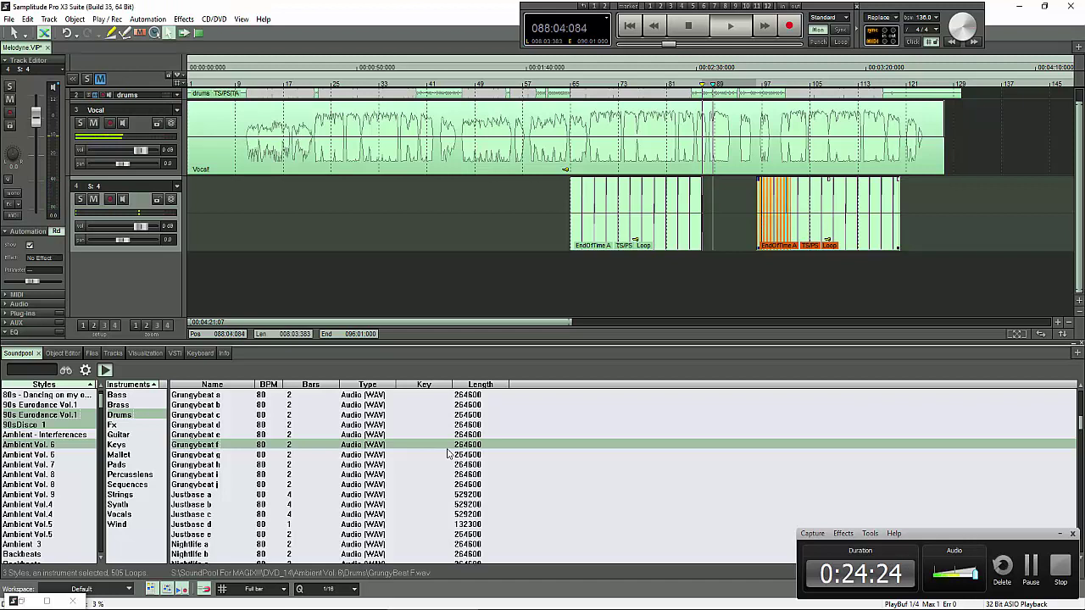
double_click(210, 445)
key("space")
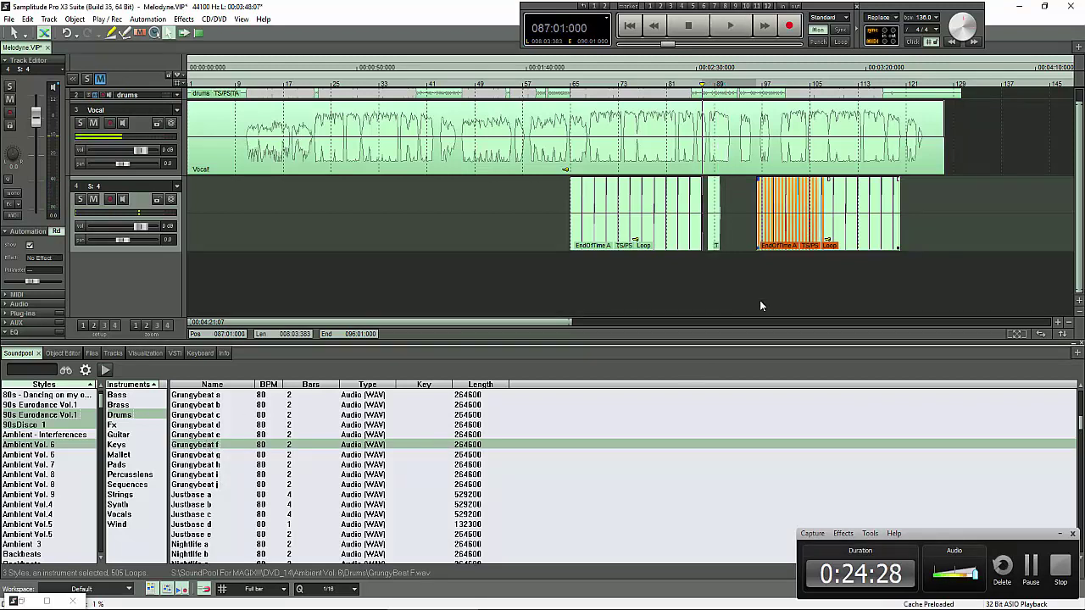
Align the GrungyBeat F object to 087:01:000, extend its repeats to fill the gap up to bar 96, and play the section.
left_click(716, 234)
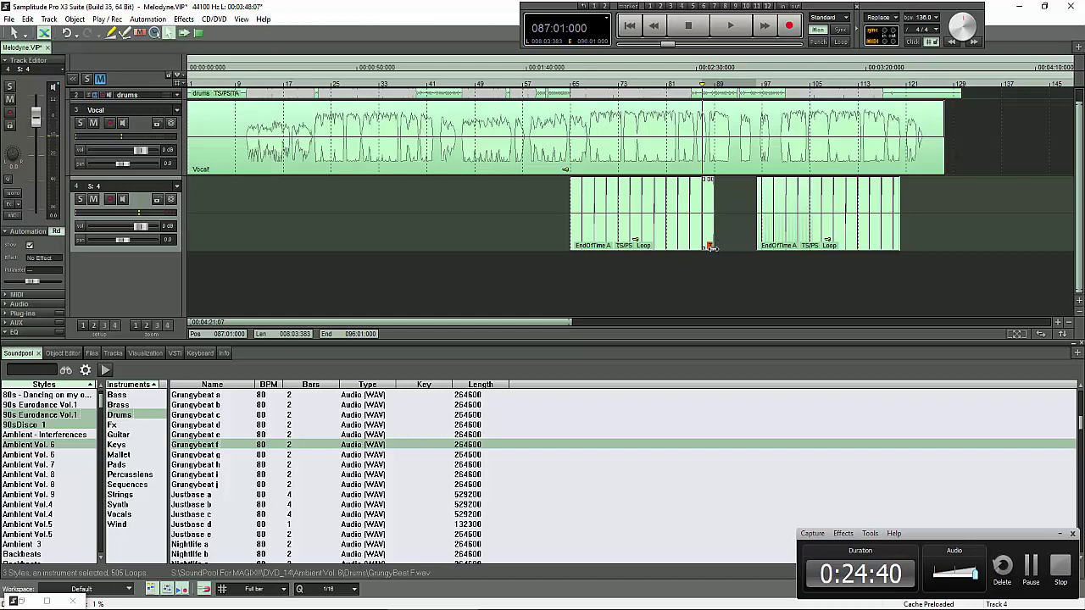
left_click_drag(713, 244, 754, 246)
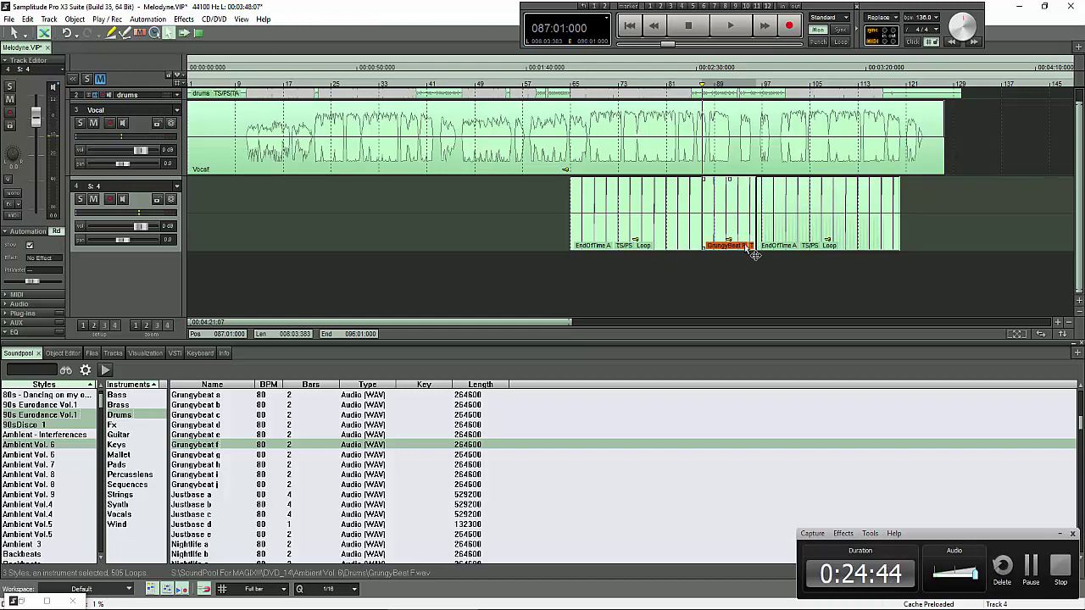
key("space")
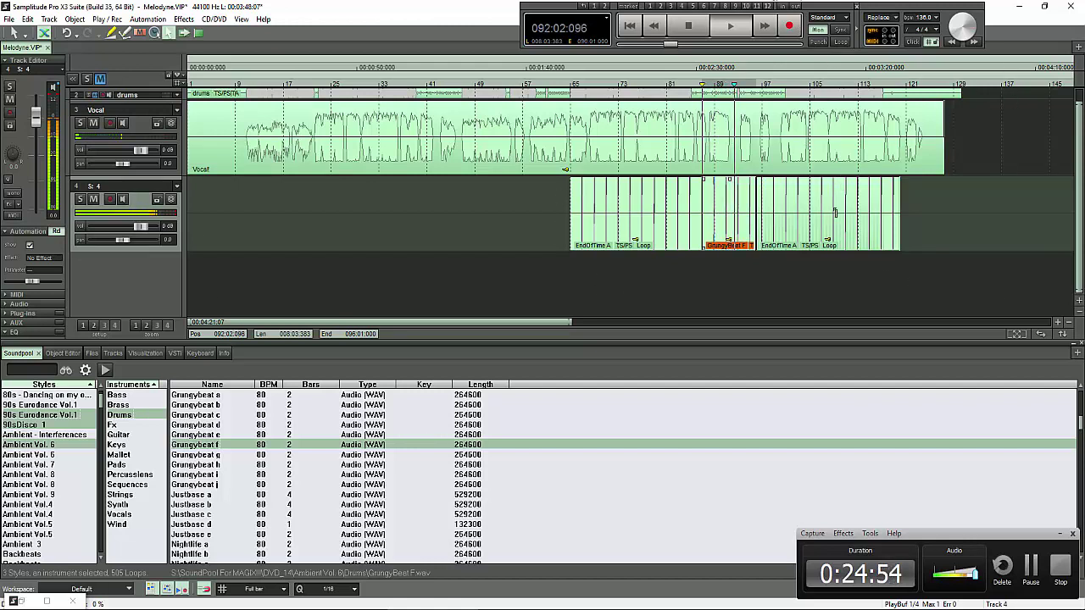
Stop playback and delete all the drum loop objects from track 4.
key("space")
left_click_drag(937, 229, 470, 226)
key("Delete")
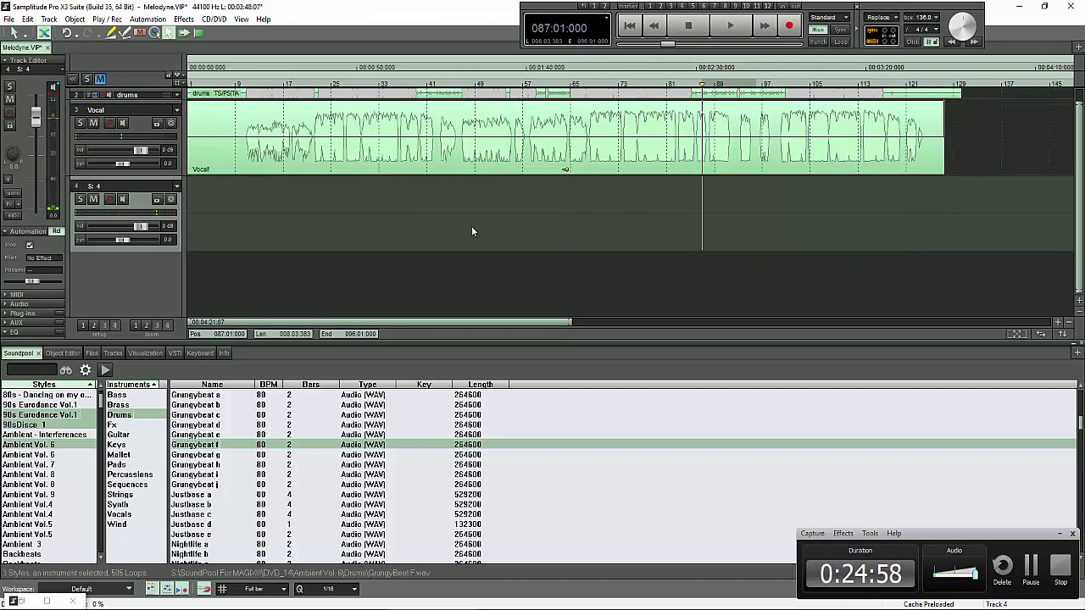
Show the MIDI files in the file browser and check the MIDI input and output device settings.
left_click(91, 354)
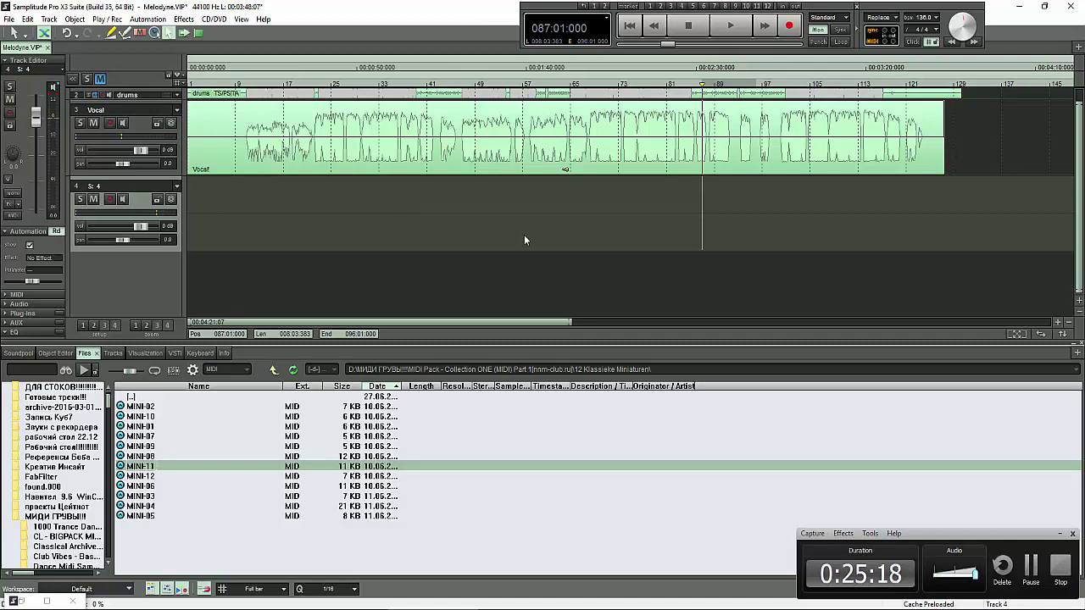
key("y")
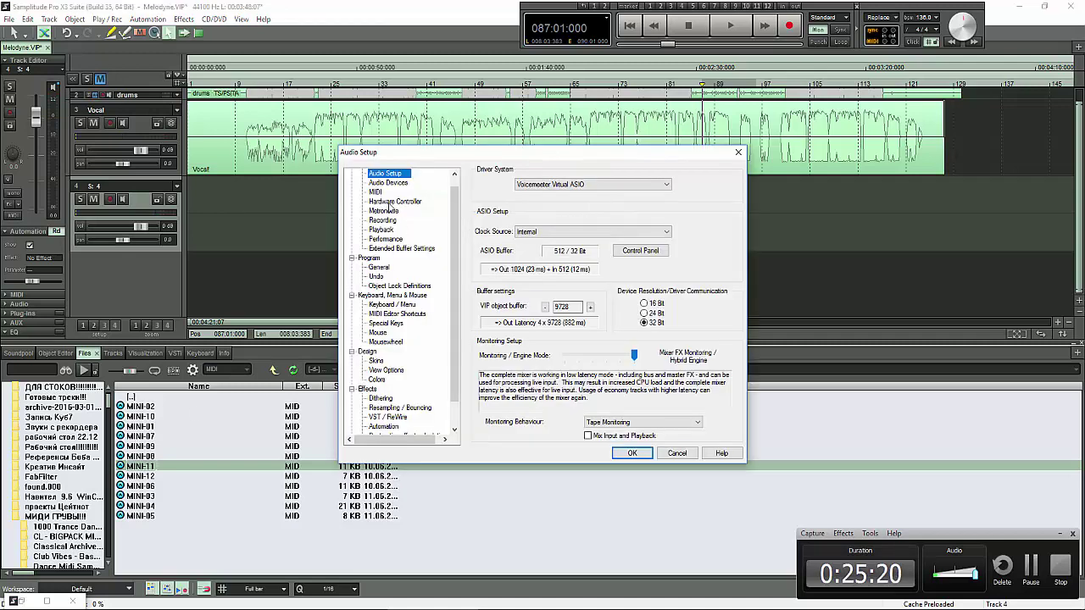
left_click(375, 192)
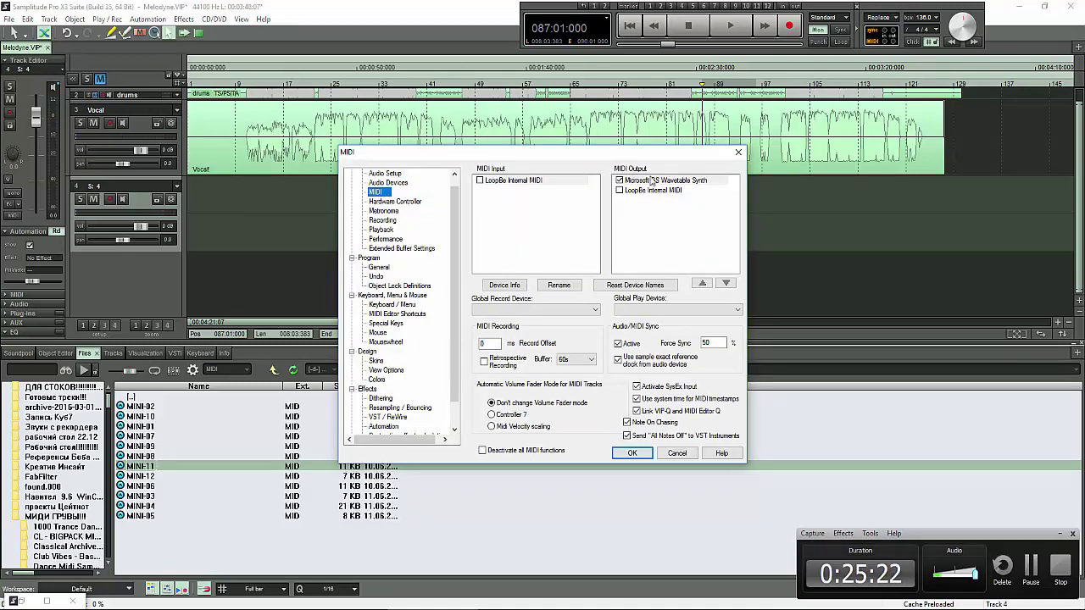
left_click(689, 454)
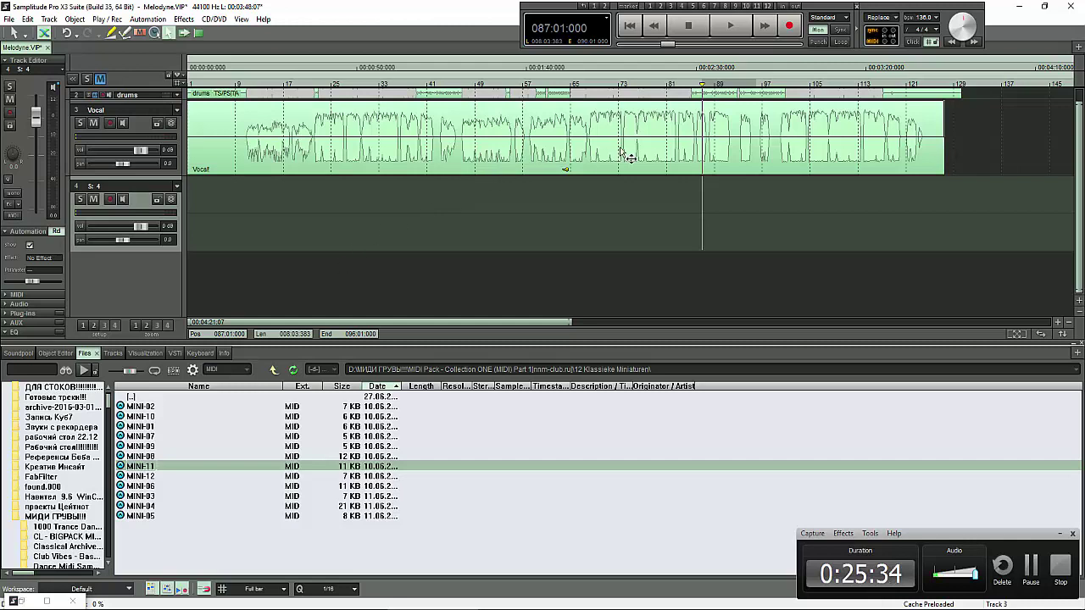
Audition the MIDI files MINI-09, MINI-07, MINI-12, MINI-01 and MINI-08 in the file browser.
left_click(146, 446)
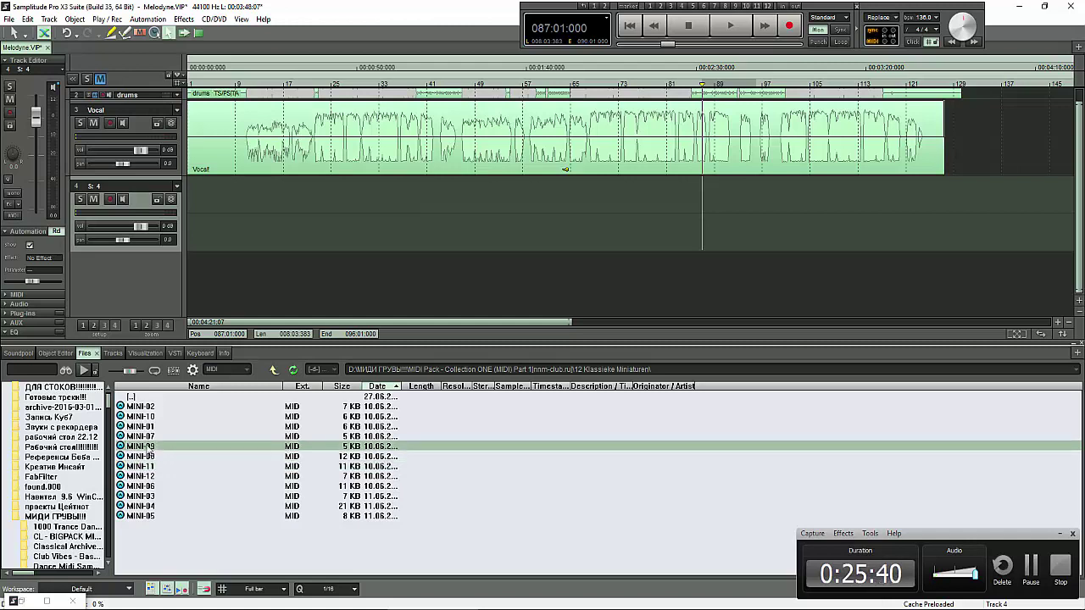
left_click(89, 370)
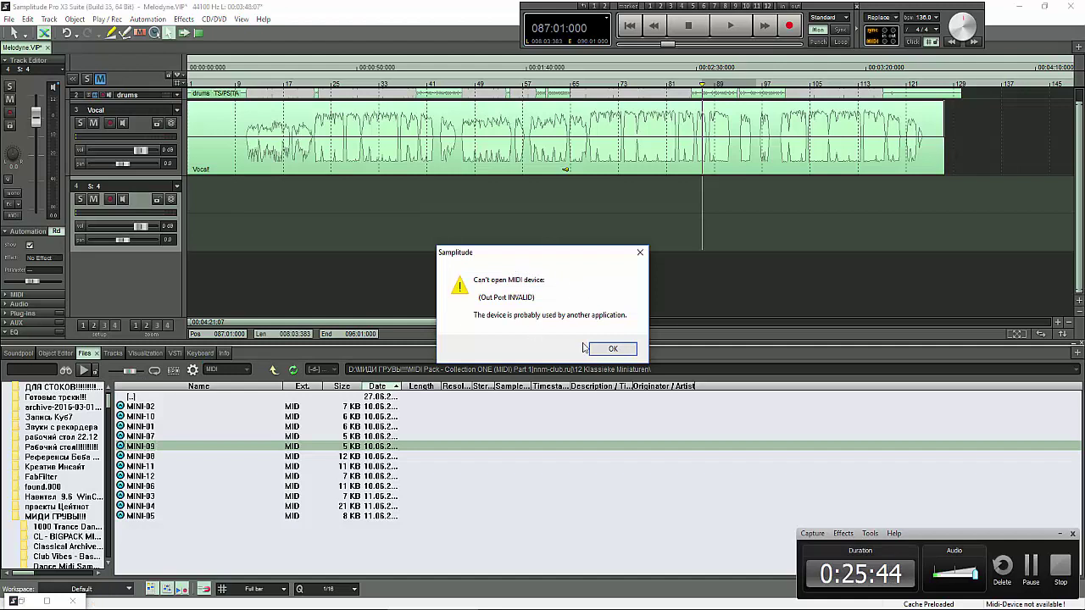
left_click(613, 350)
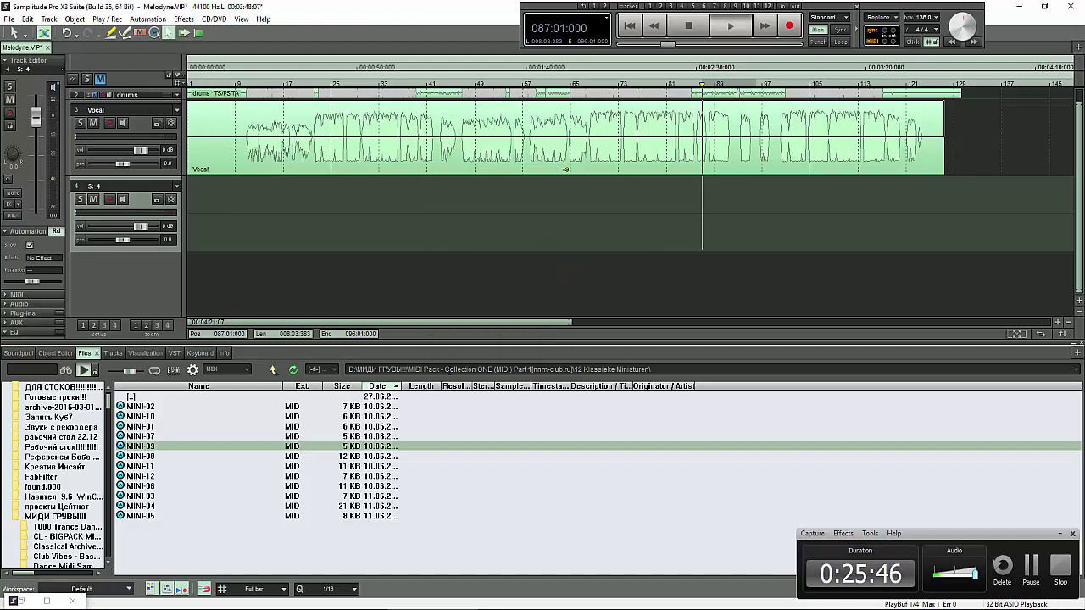
left_click(199, 437)
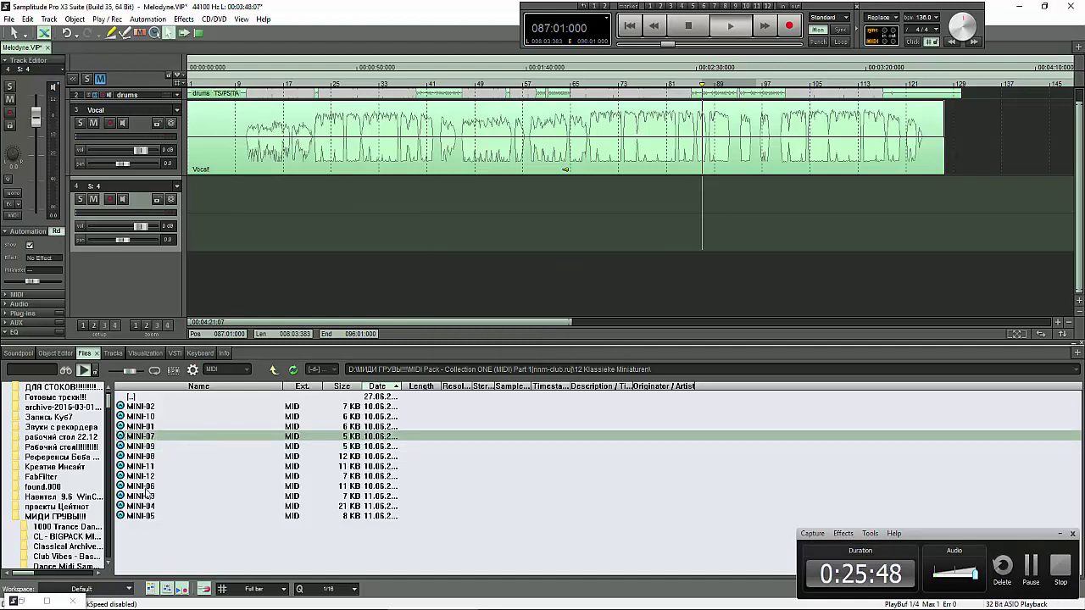
left_click(154, 477)
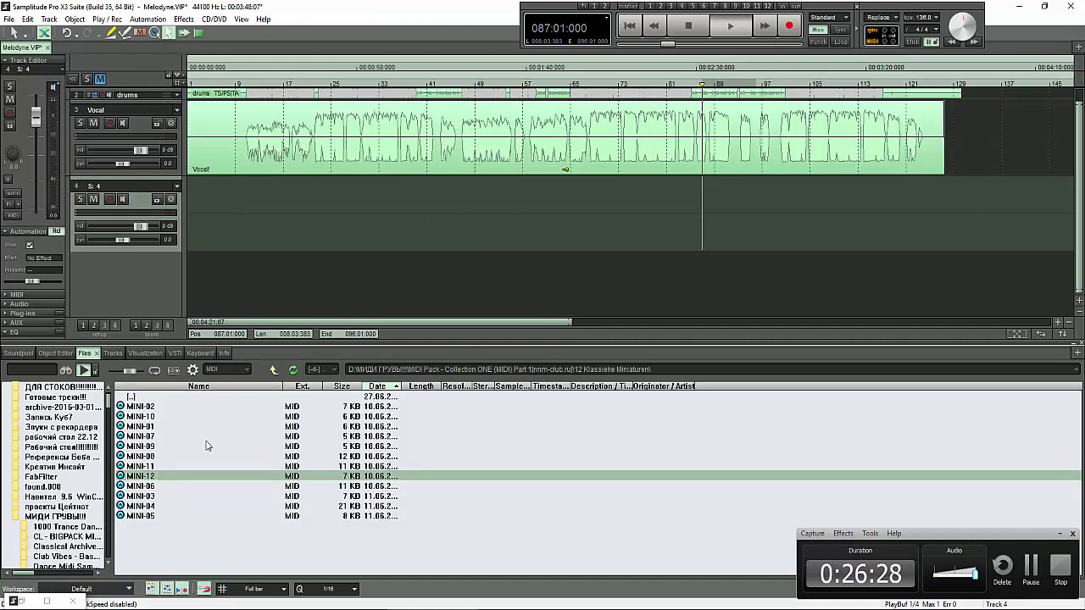
left_click(157, 429)
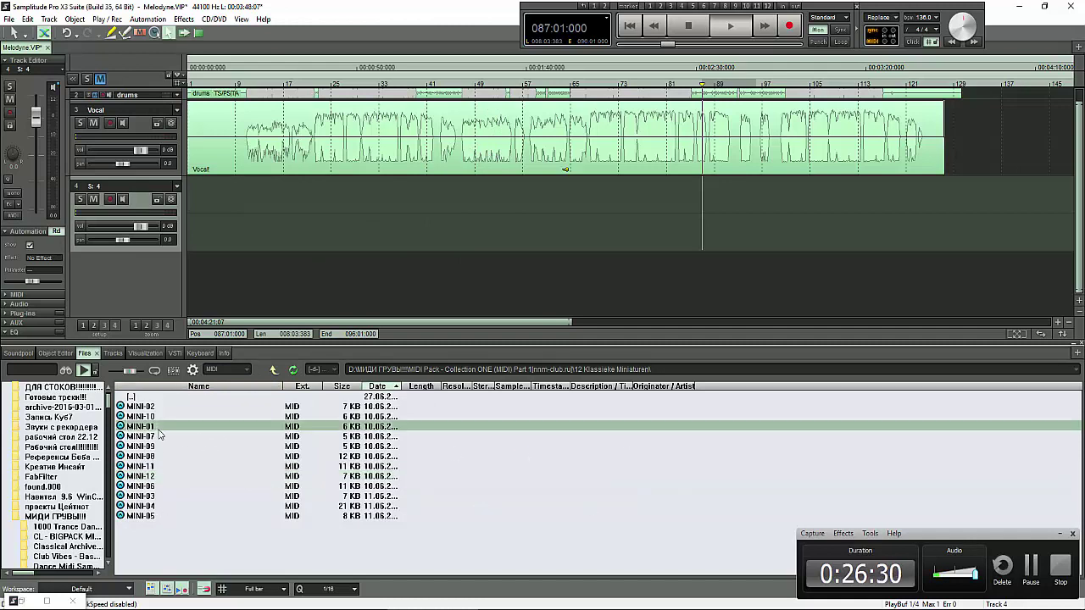
left_click(160, 475)
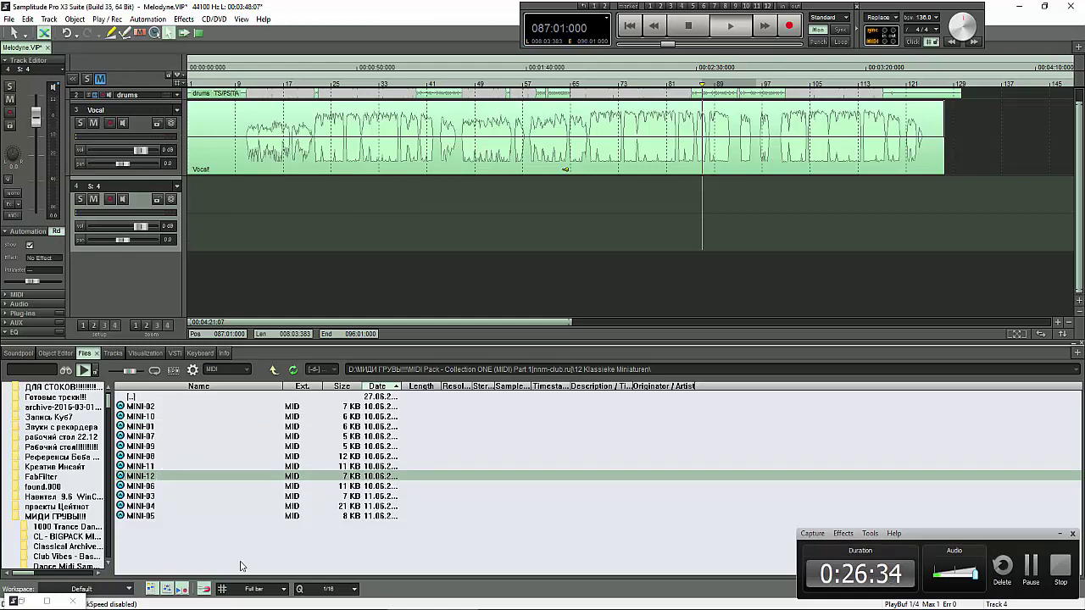
left_click(186, 456)
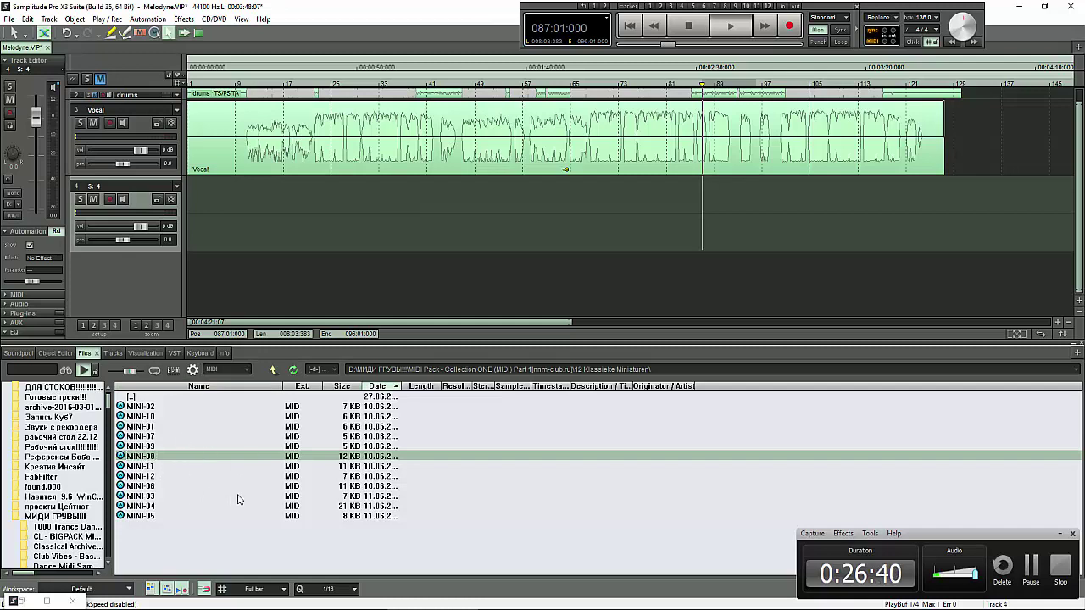
Try a note just above C3 on the on-screen keyboard and return to the file browser.
left_click(192, 353)
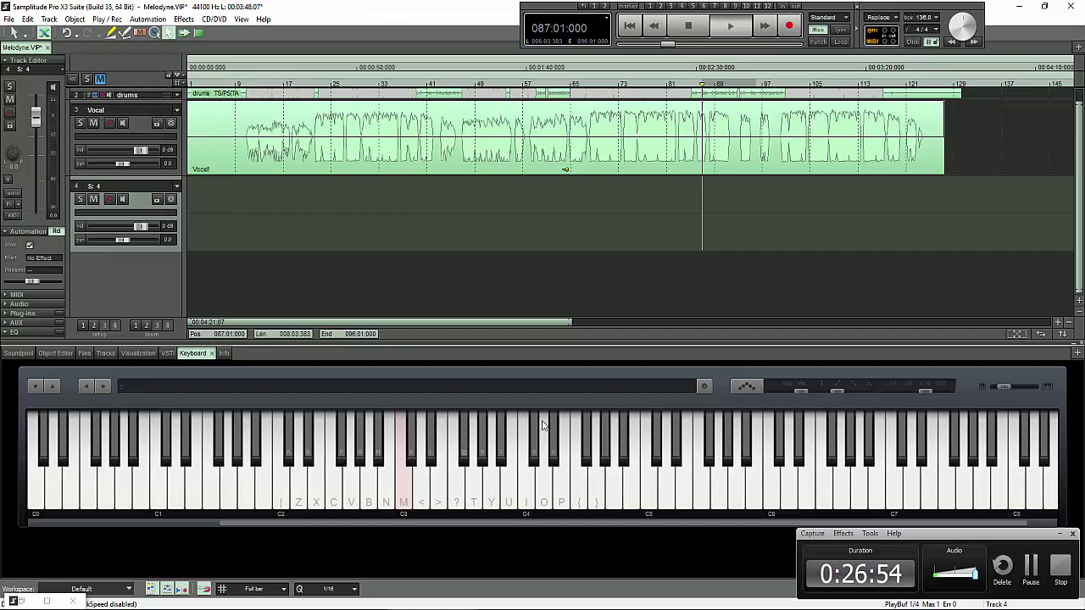
left_click(420, 492)
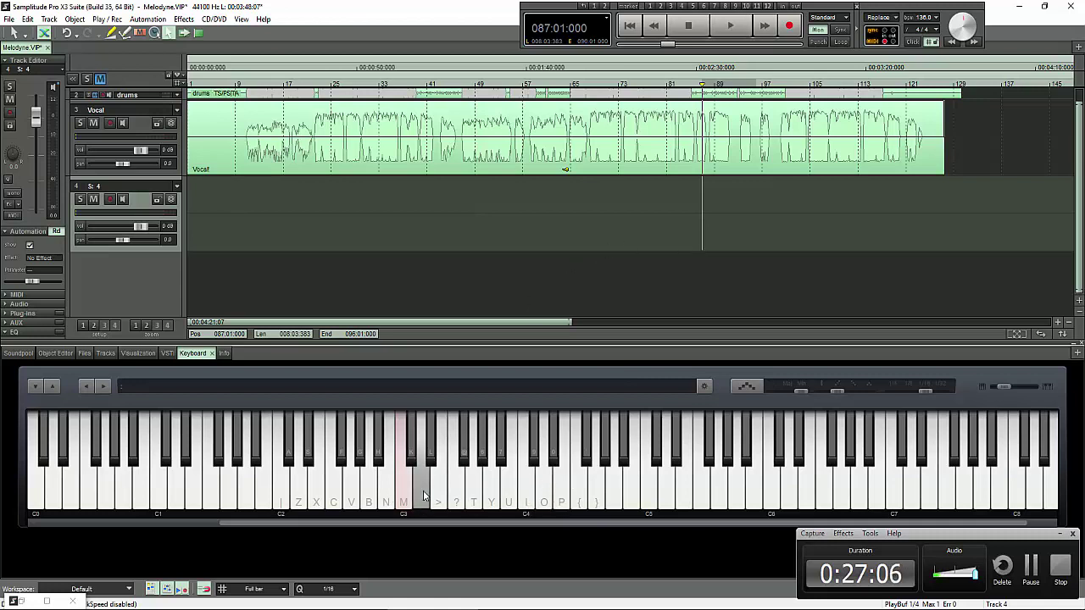
left_click(84, 353)
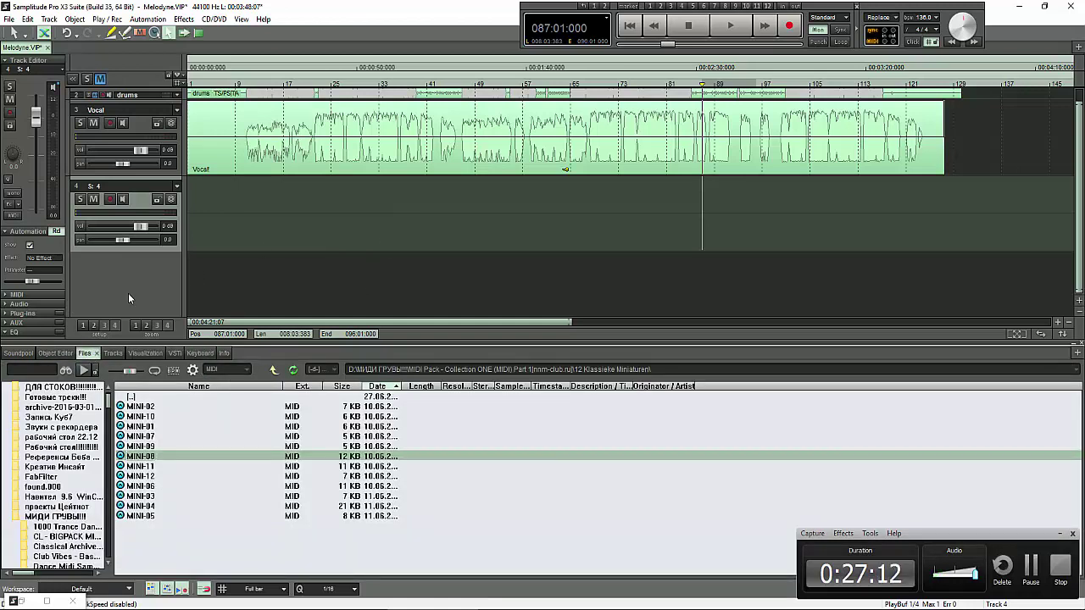
Open the object editor and compare its time and pitch settings for the Vocal object and the empty track 4.
left_click(56, 354)
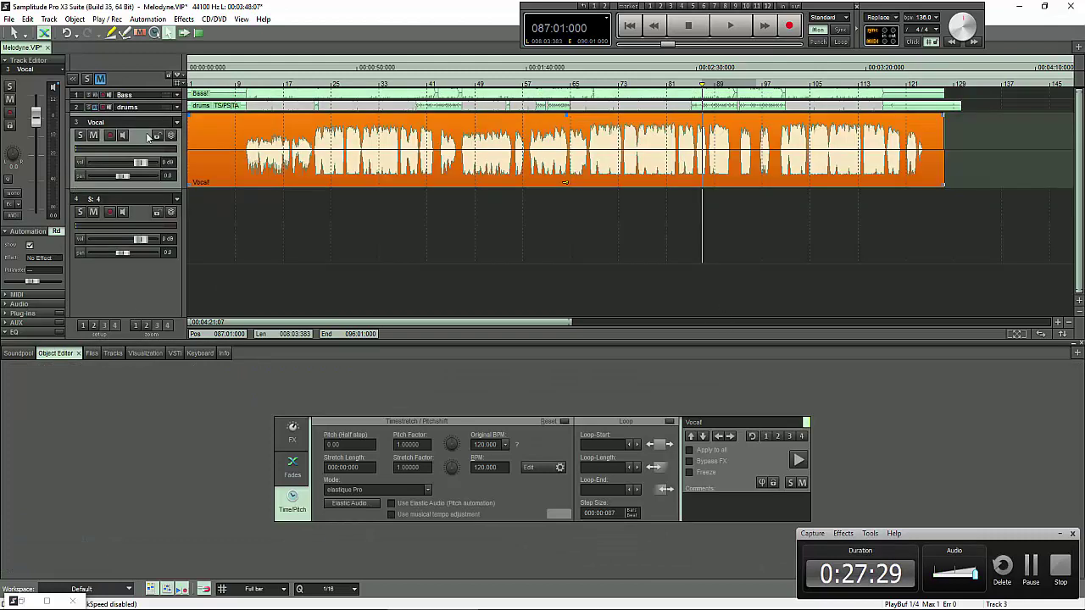
left_click(169, 110)
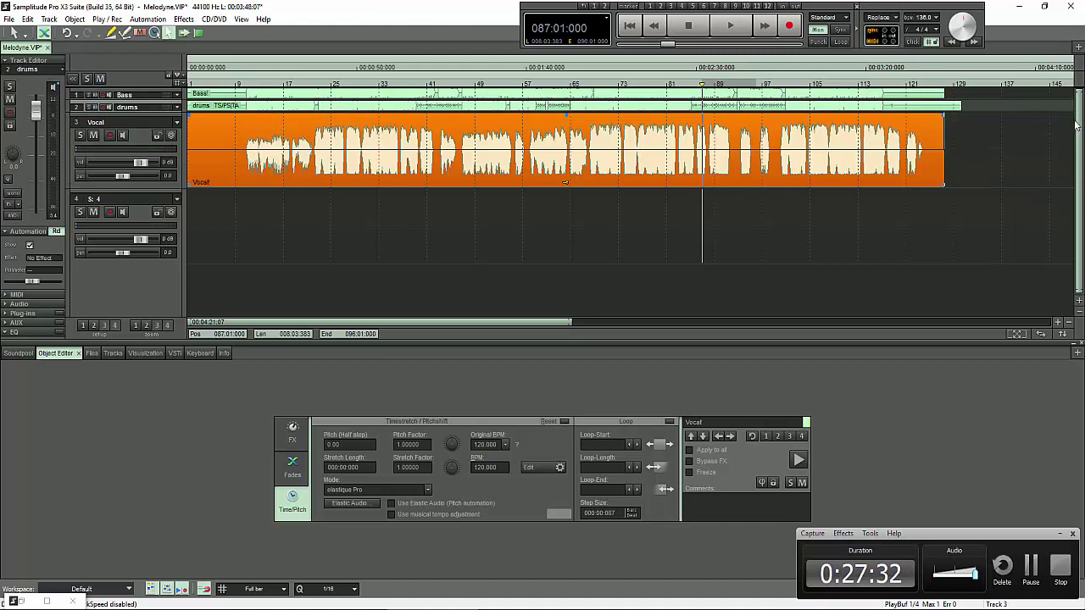
left_click(163, 211)
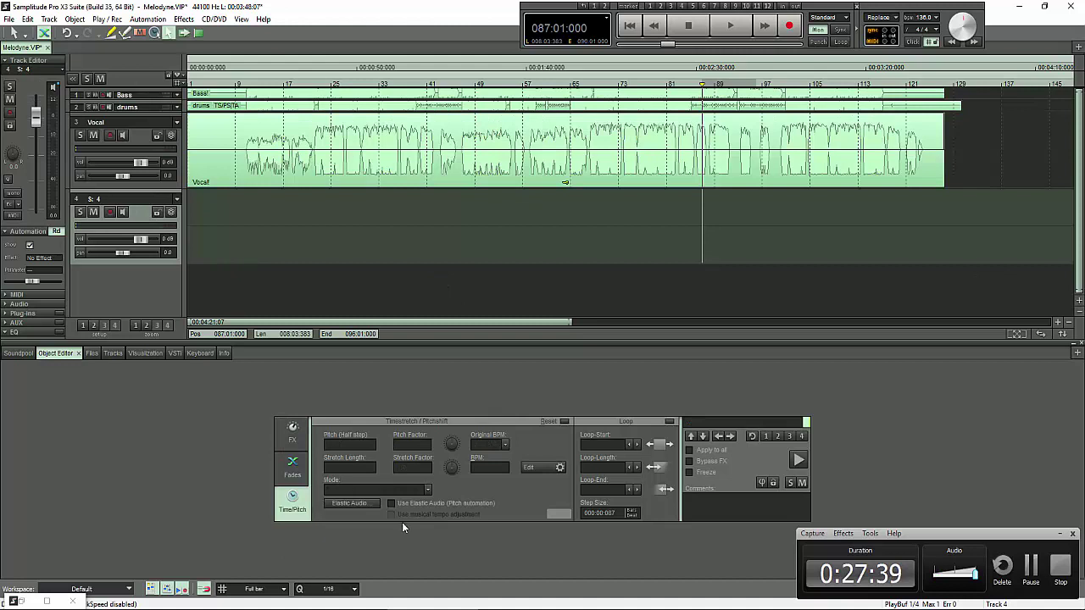
left_click(342, 183)
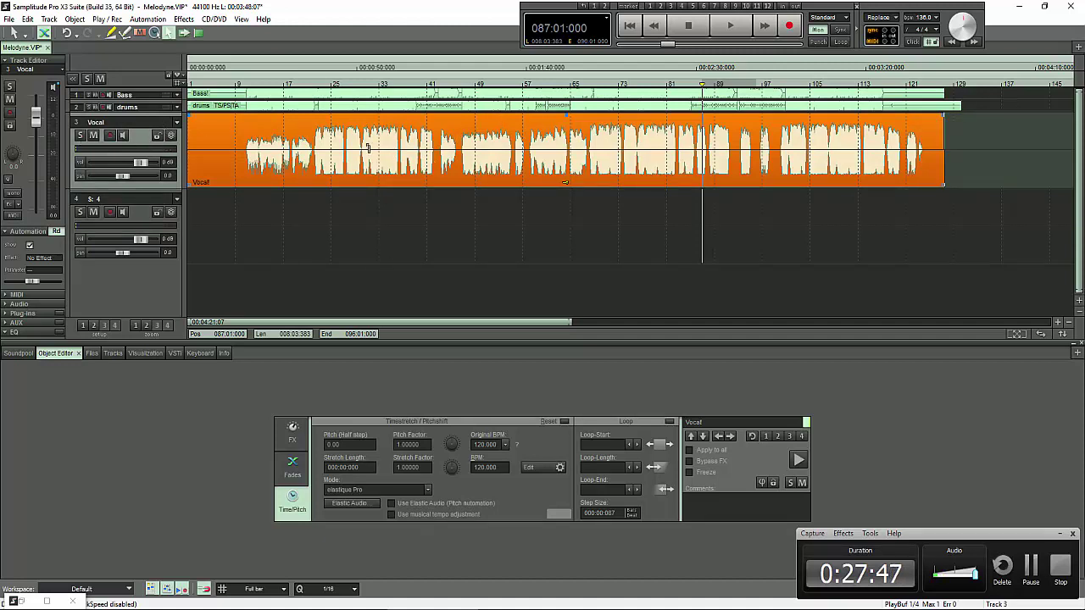
Split the Vocal object at the boundaries of 022:01:000–041:01:000, 009:01:000–013:01:000 and 058:01:000–065:01:000, and select the part starting at bar 9.
left_click_drag(313, 141, 430, 158)
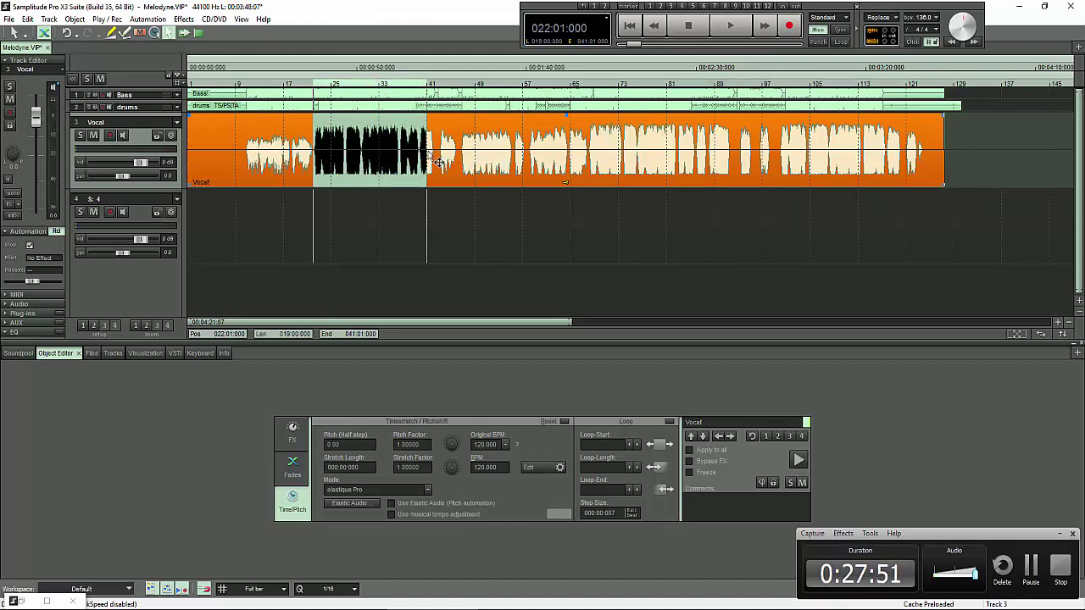
left_click(212, 223)
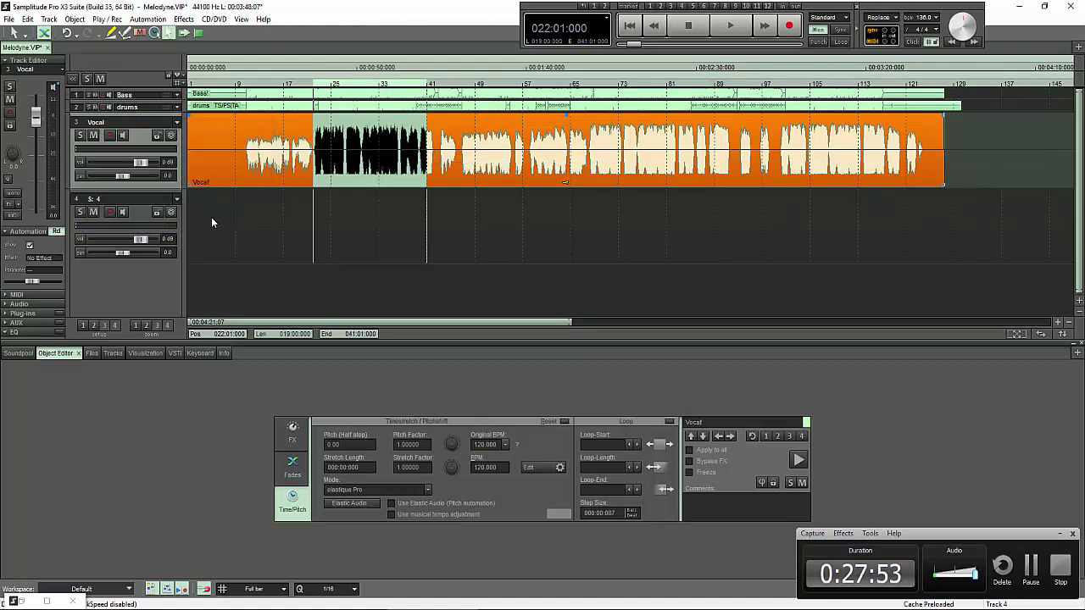
left_click(275, 194)
left_click_drag(259, 153, 239, 153)
key("t")
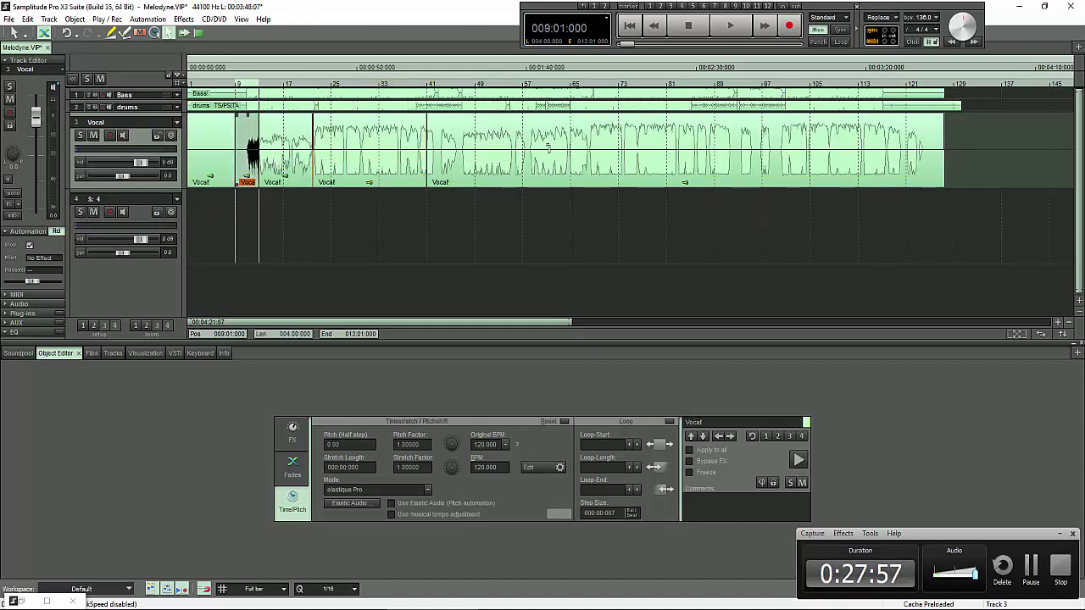
left_click(528, 148)
left_click_drag(534, 145, 568, 146)
key("t")
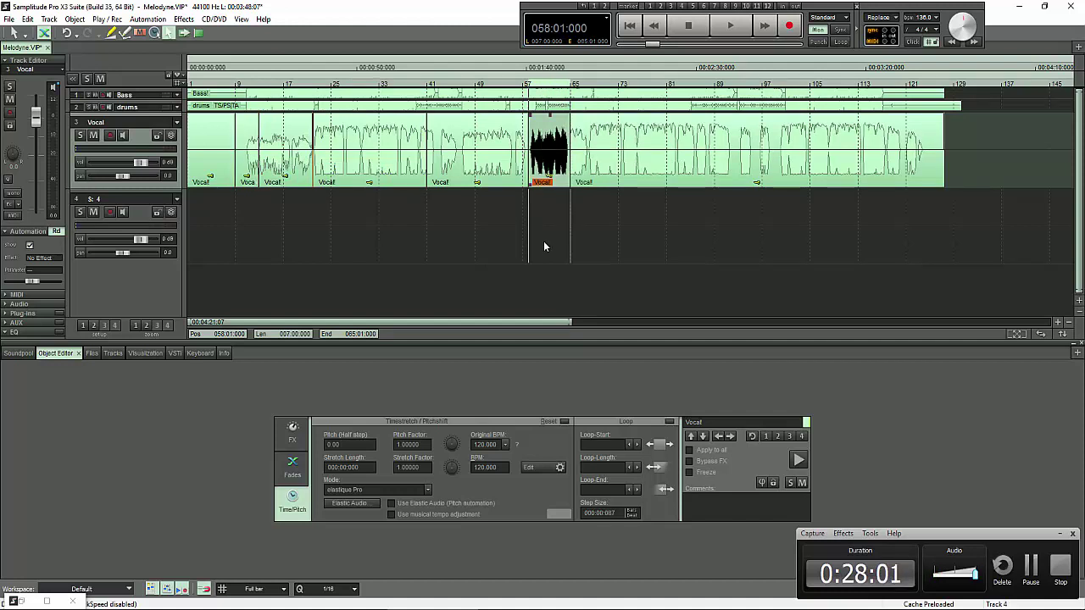
left_click(247, 174)
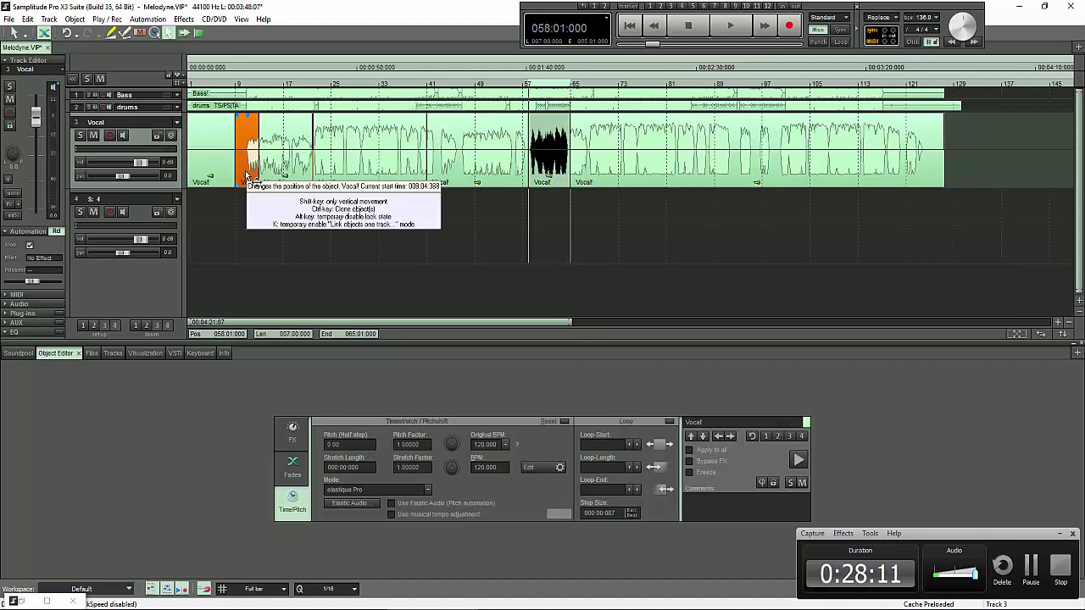
Enlarge track 4 and load the MAGIX Synth instrument Vita Church Organ into its plug-in slot.
left_click(142, 221)
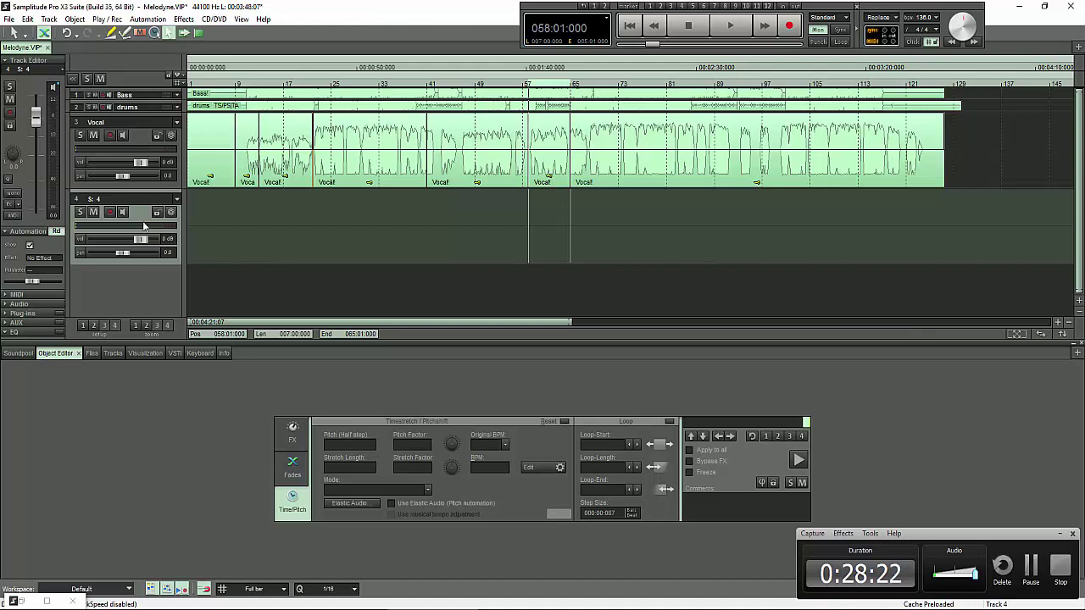
left_click(132, 266)
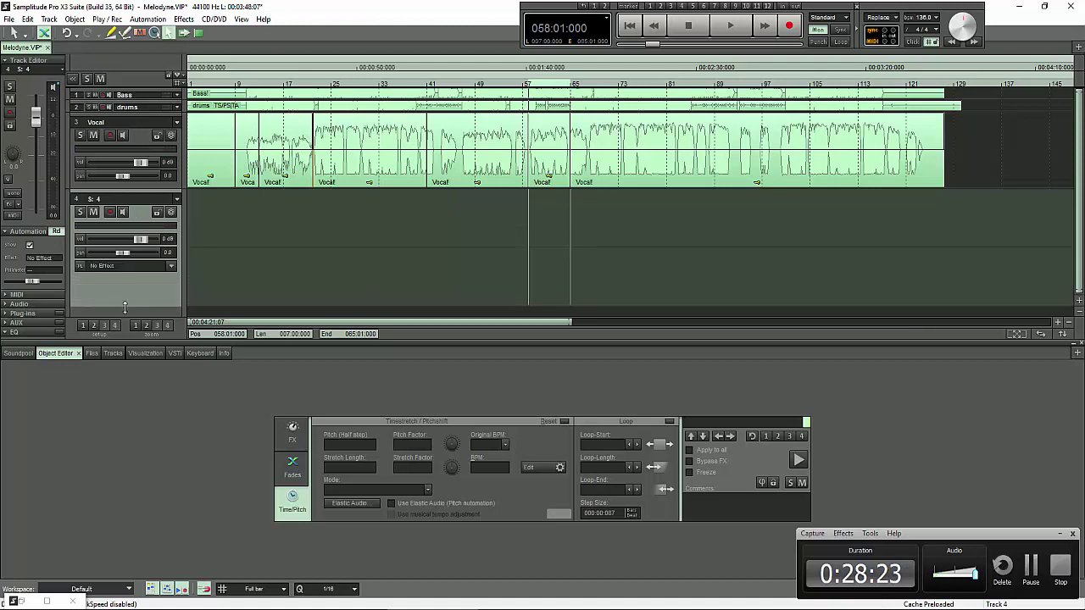
left_click(174, 266)
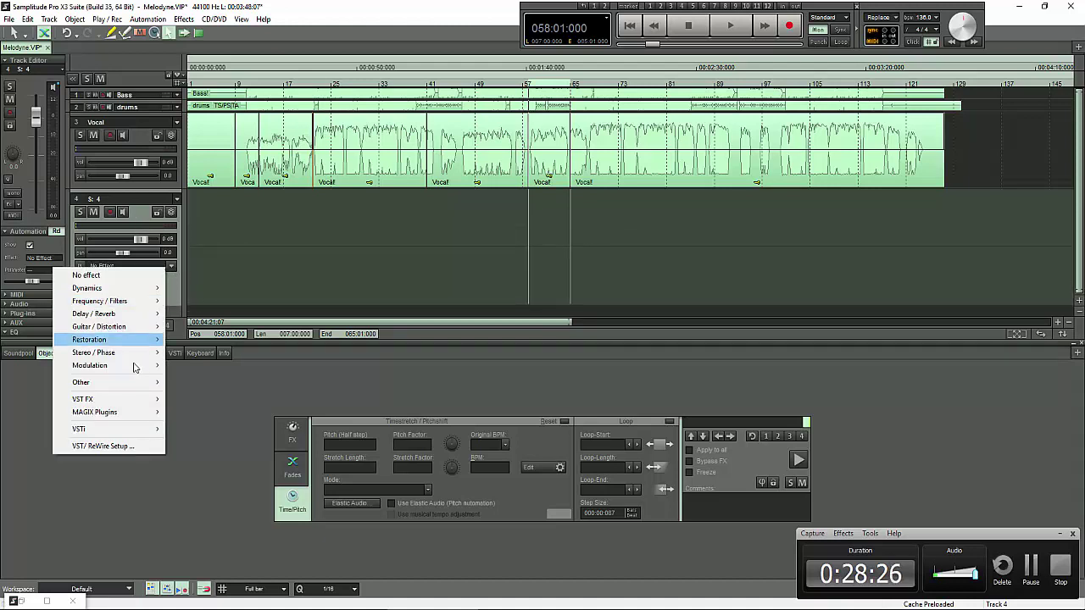
mouse_move(120, 430)
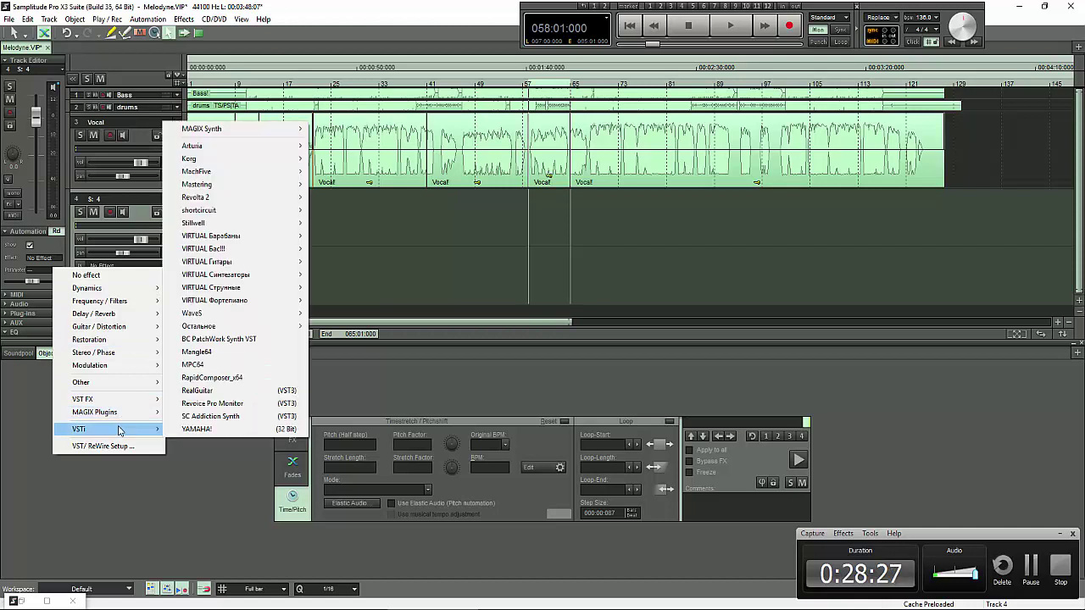
mouse_move(245, 127)
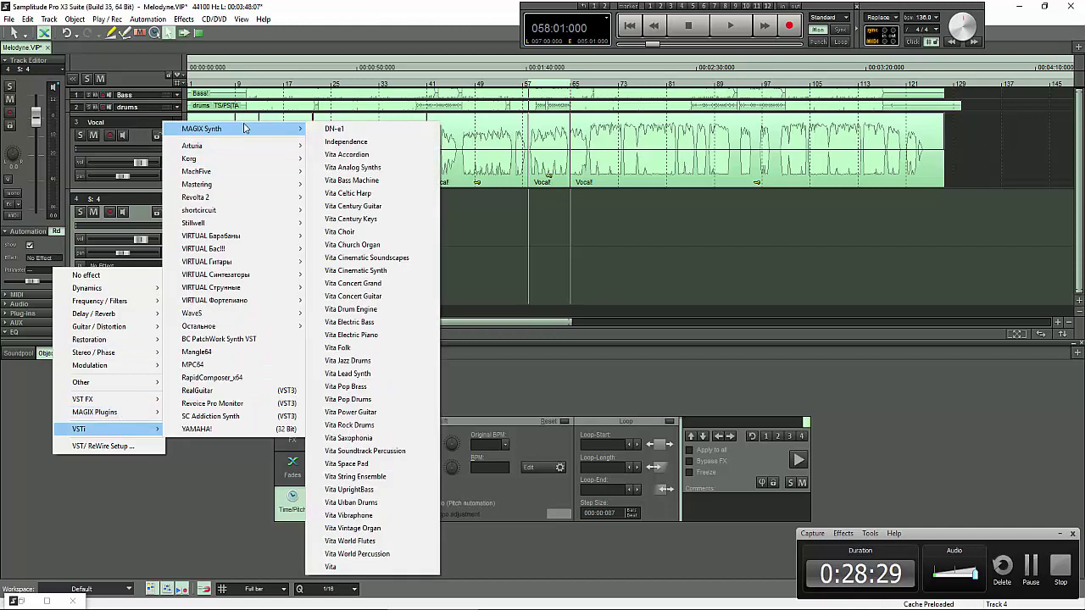
left_click(404, 246)
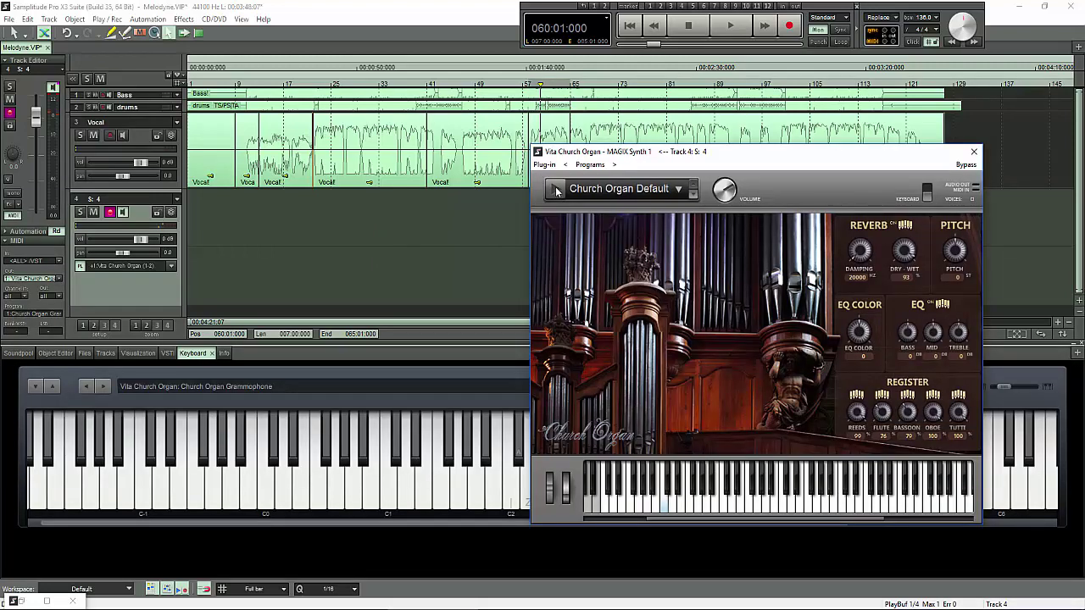
Preview the Church Organ Default preset, switch to Church Organ Grammophone and preview it too.
left_click(557, 190)
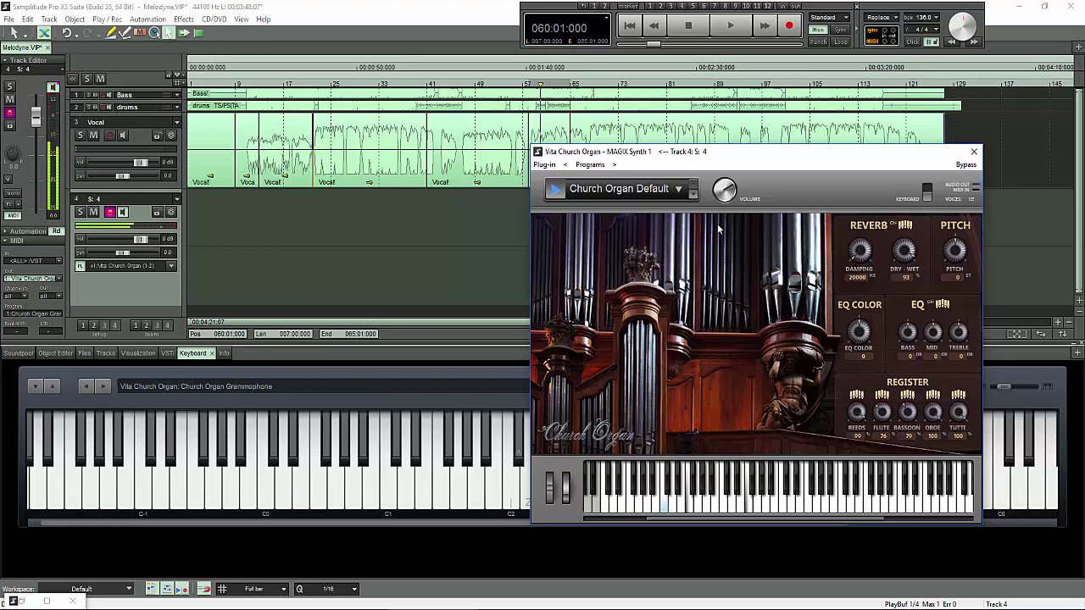
left_click(694, 195)
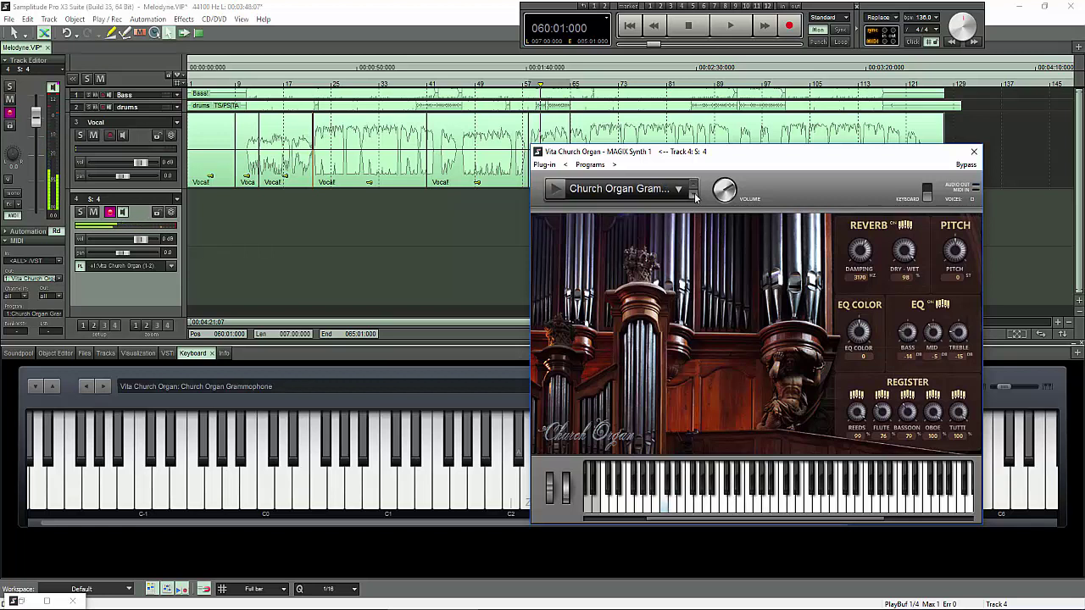
left_click(556, 190)
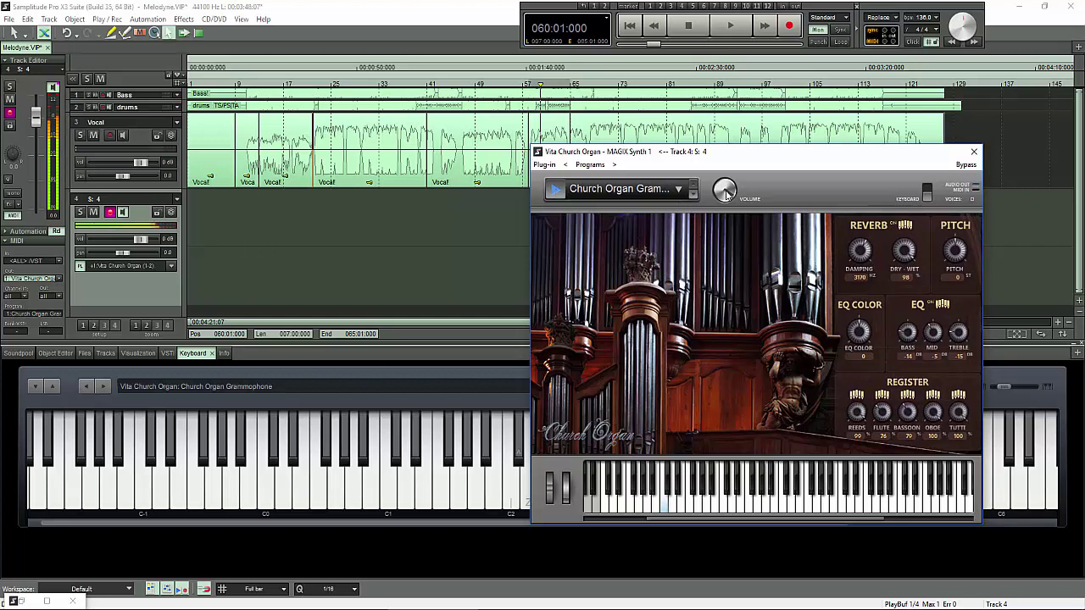
right_click(725, 194)
left_click(739, 176)
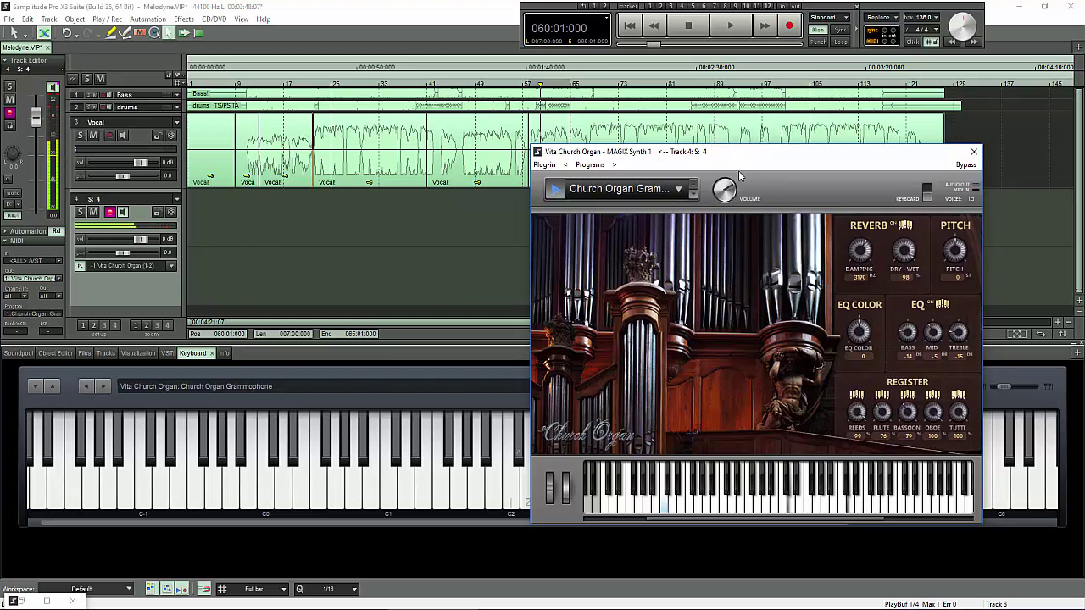
Switch the organ to Church Organ Intimate and preview it, and do the same with the Church Organ Bright Hall preset.
left_click(696, 197)
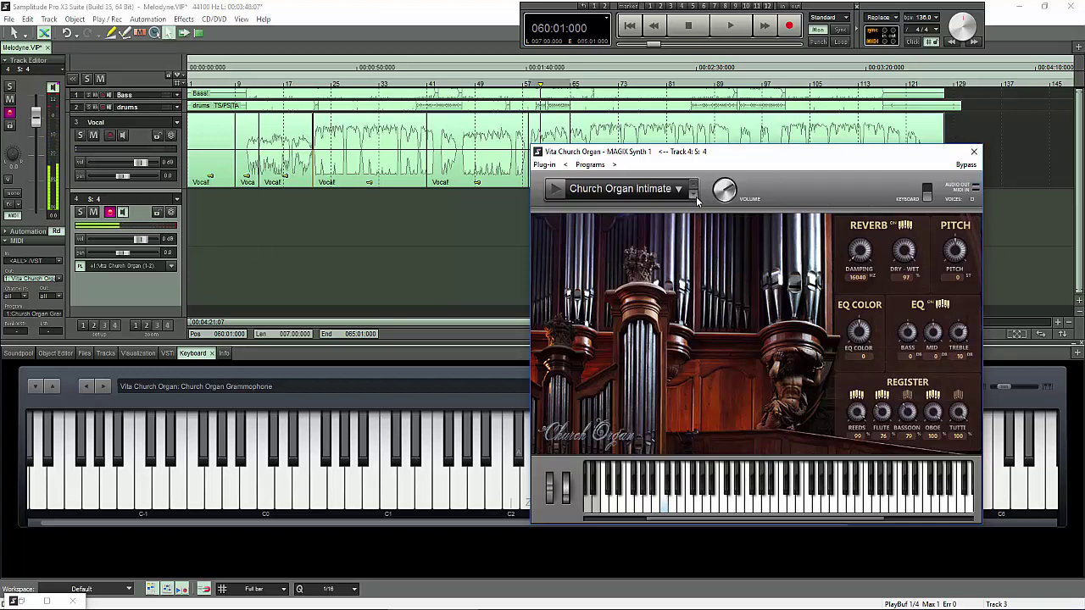
left_click(556, 189)
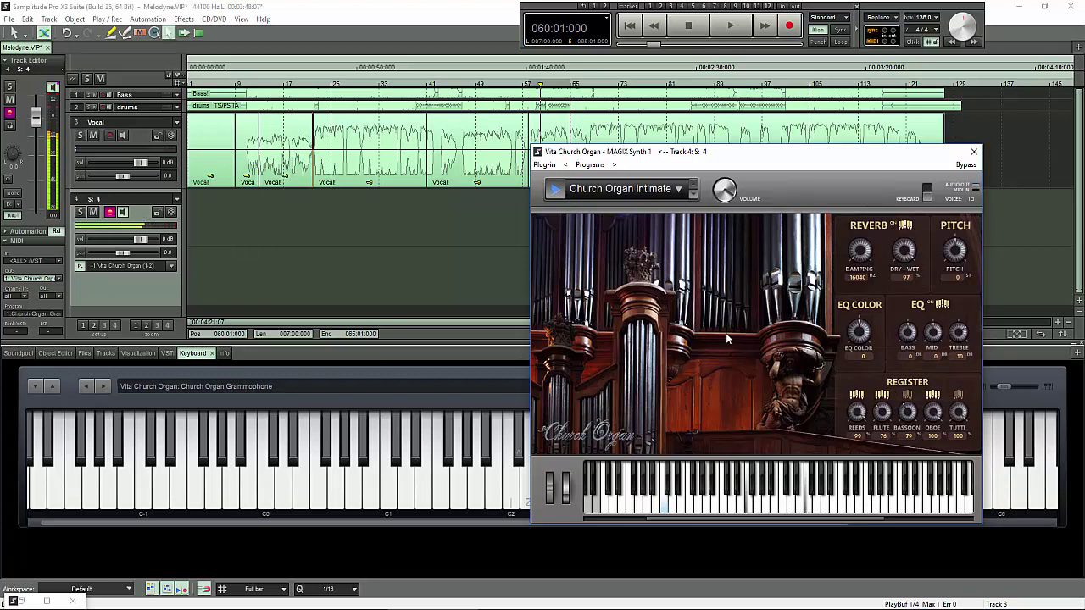
left_click(666, 189)
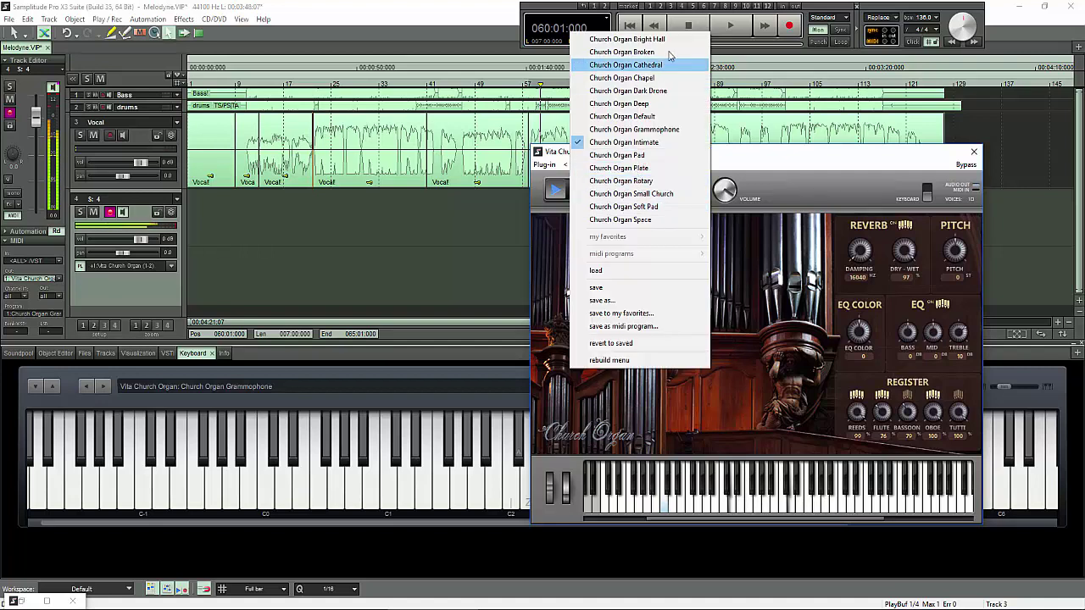
left_click(665, 41)
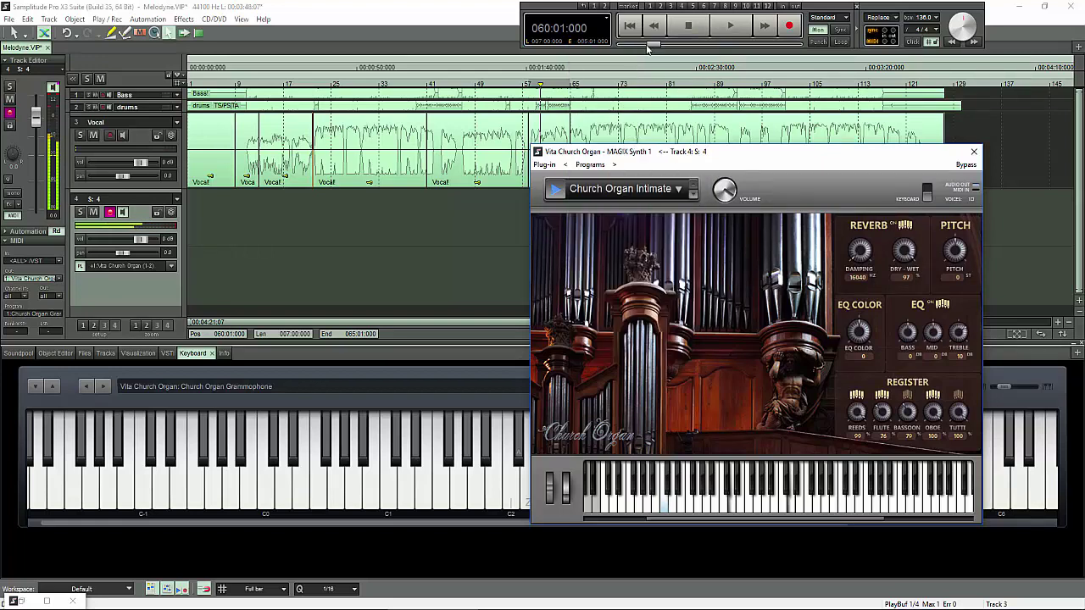
left_click(551, 191)
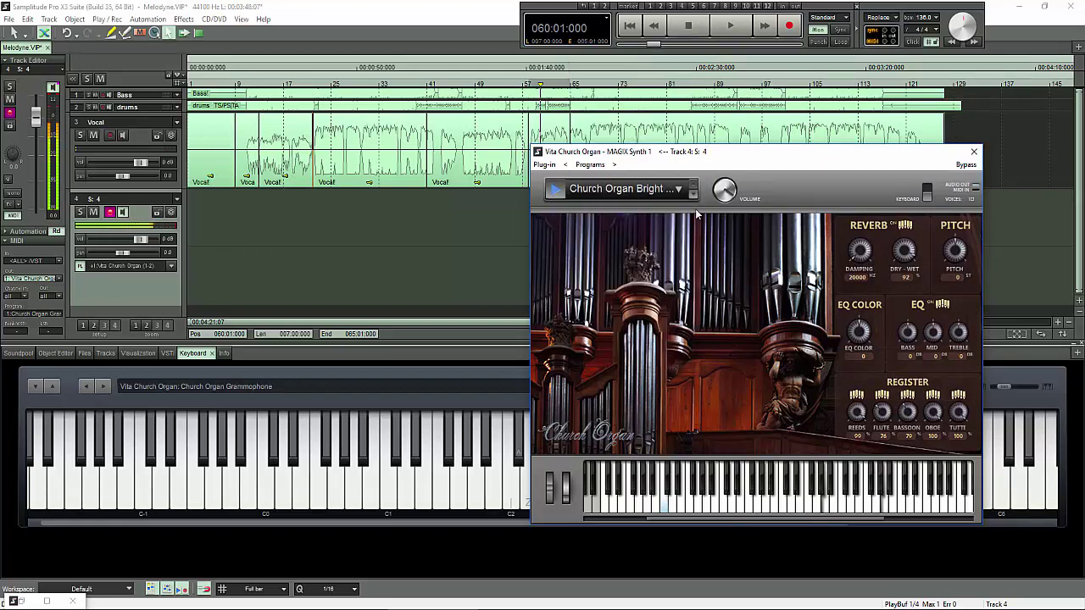
Set the organ's registers to Reeds 88, Flute 92, Bassoon 93, Oboe 83 and Tutti 100, and close the instrument window.
right_click(735, 195)
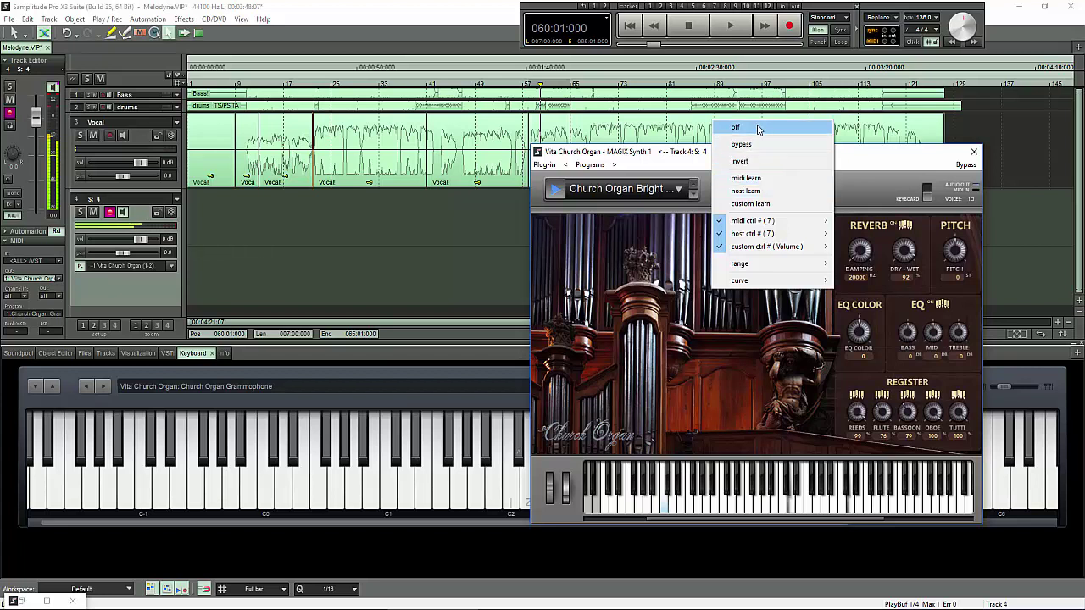
left_click(759, 128)
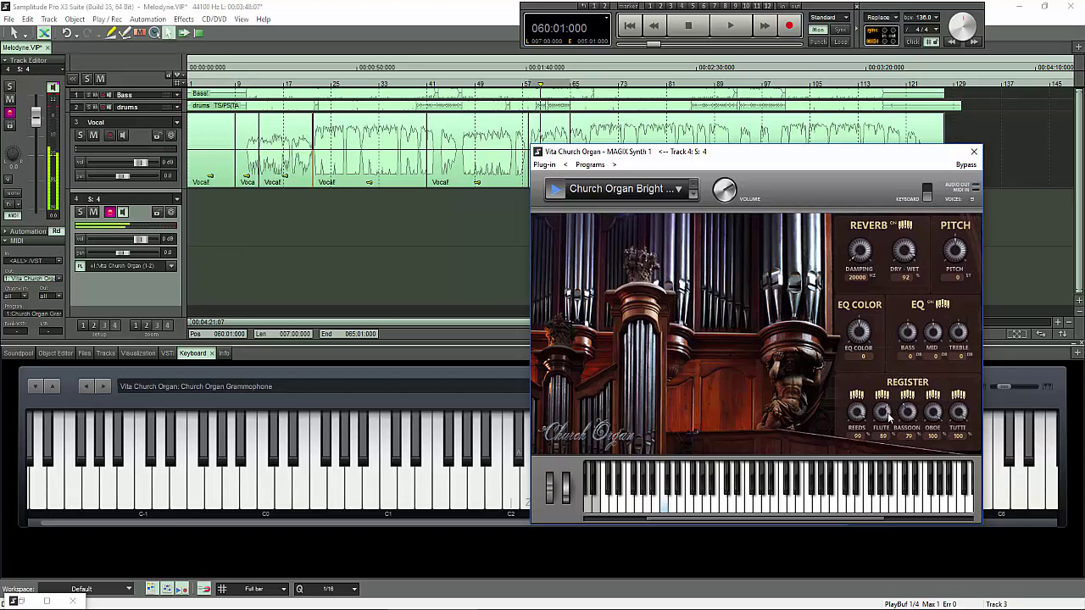
left_click_drag(883, 412, 890, 422)
left_click_drag(932, 412, 967, 402)
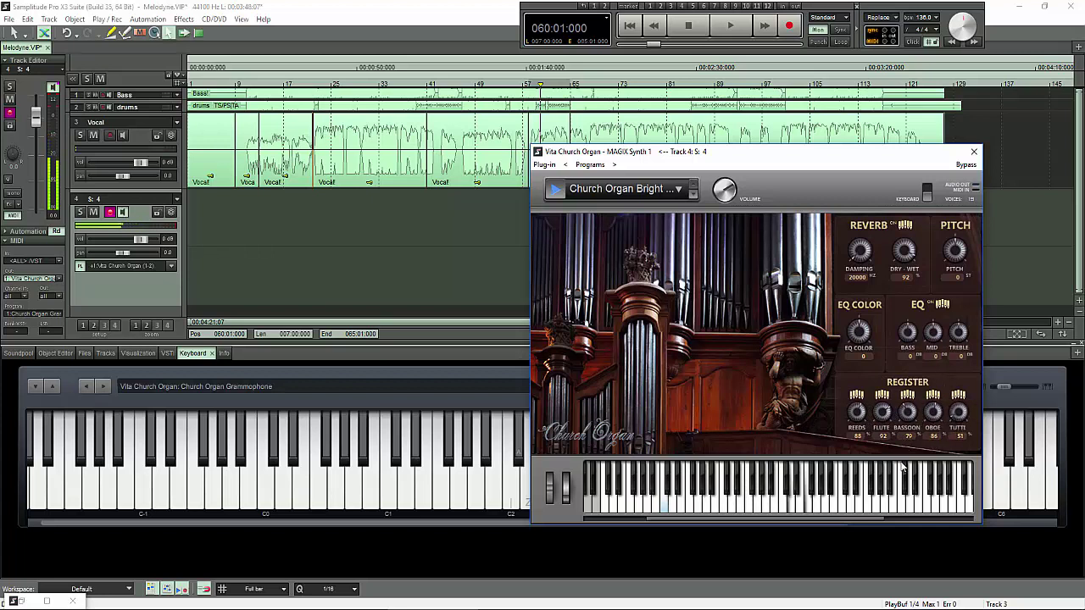
left_click_drag(958, 412, 912, 406)
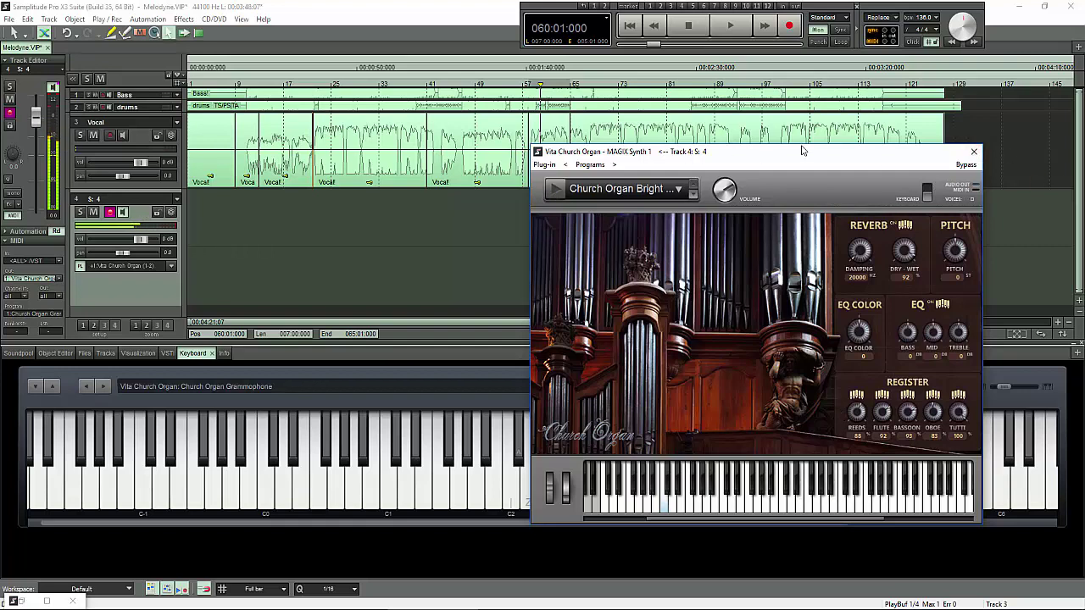
left_click(974, 151)
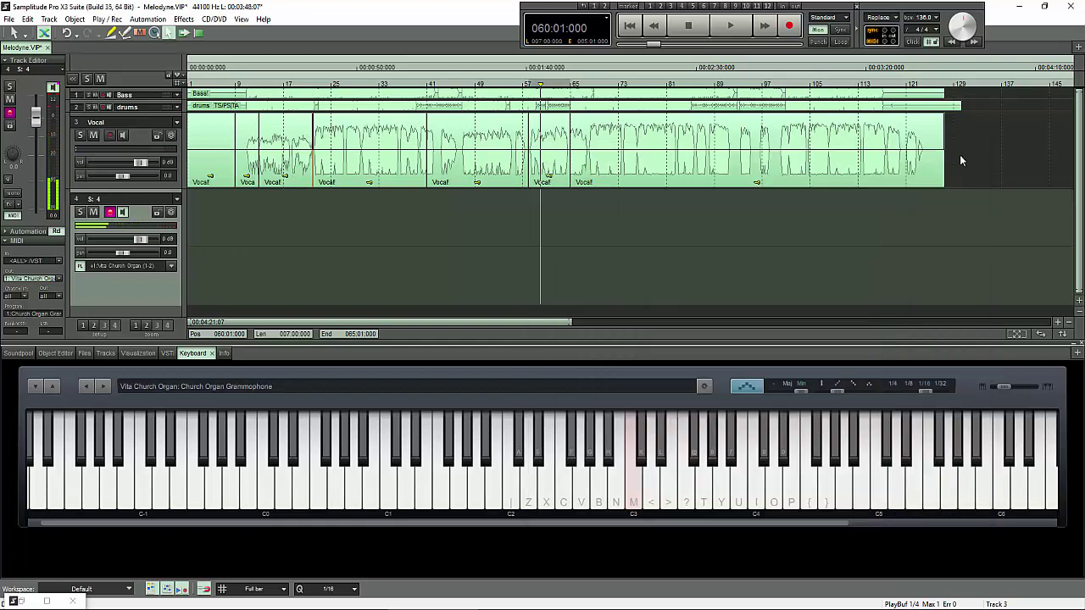
Replace track 4's instrument with the MAGIX Synth instrument Vita Cinematic Synth and close its window.
left_click(172, 268)
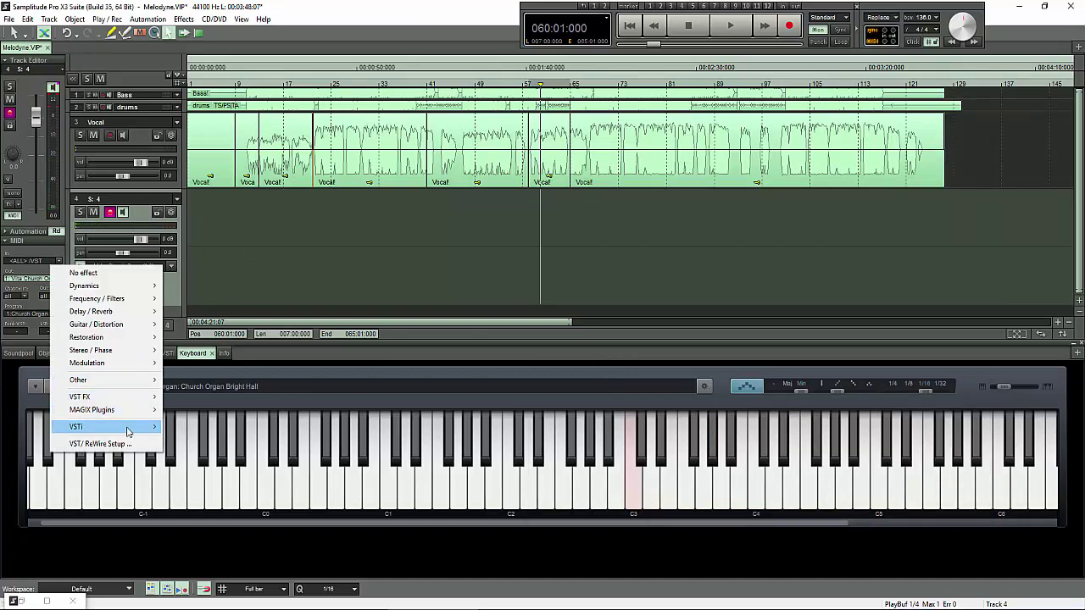
mouse_move(128, 431)
mouse_move(271, 127)
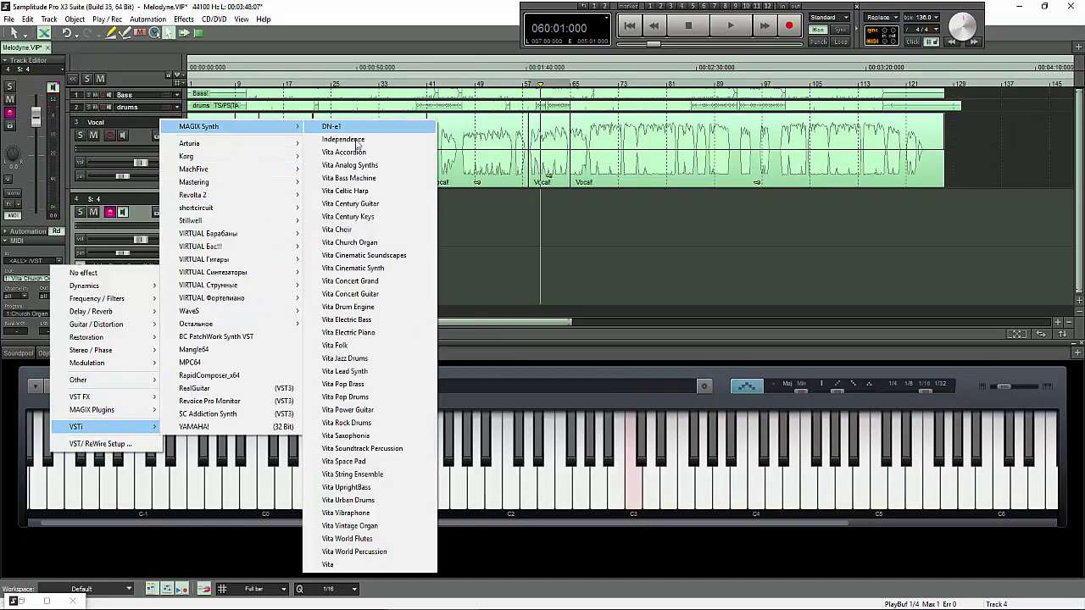
left_click(388, 268)
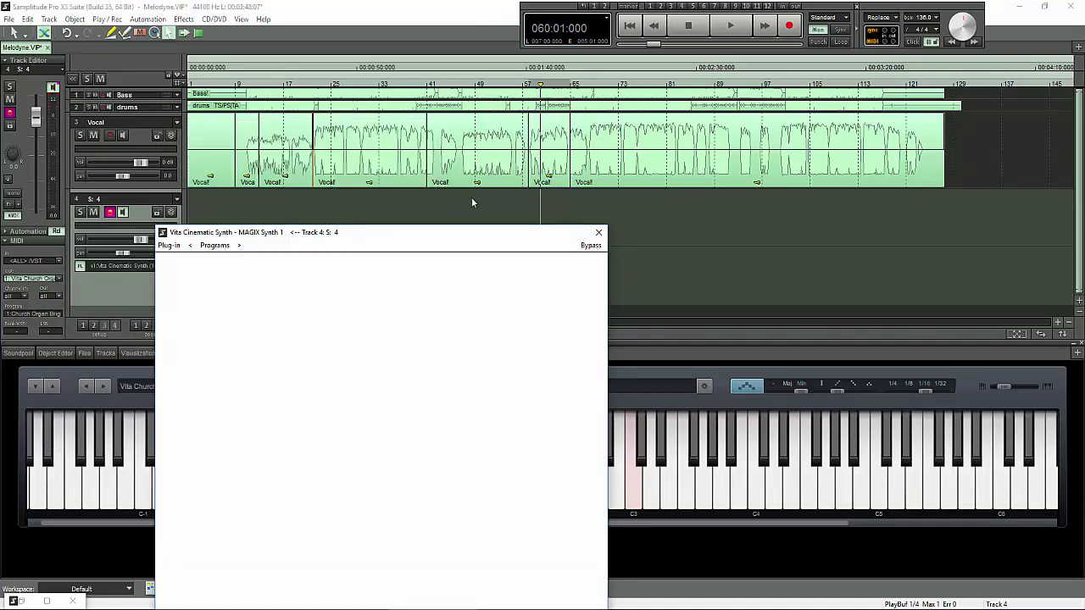
left_click(598, 233)
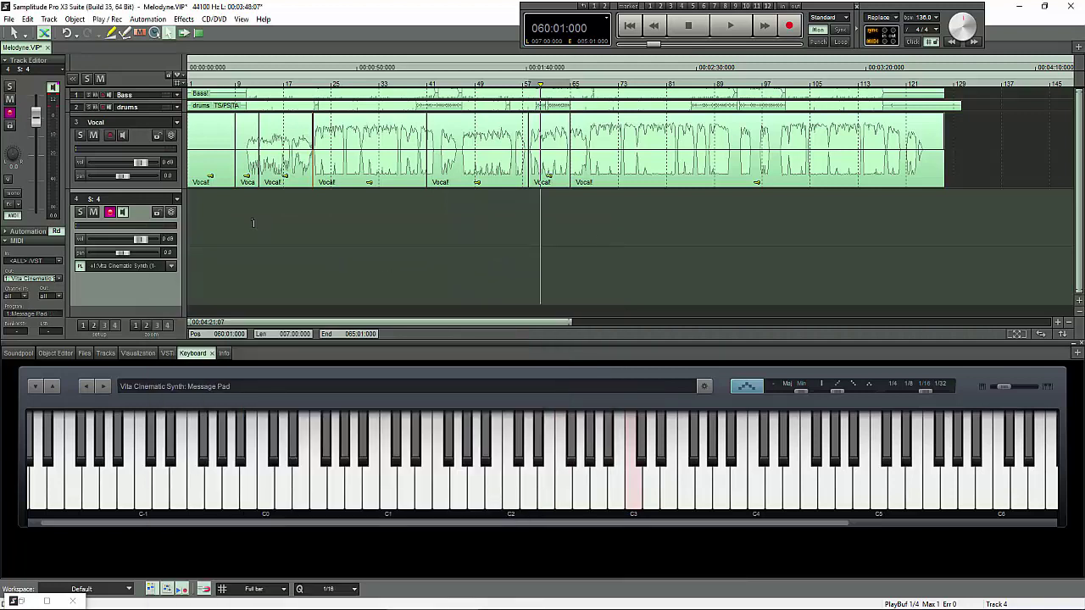
Load the MAGIX Synth instrument Vita Cinematic Soundscapes into track 4's plug-in slot and try some notes on the keyboard.
left_click(171, 269)
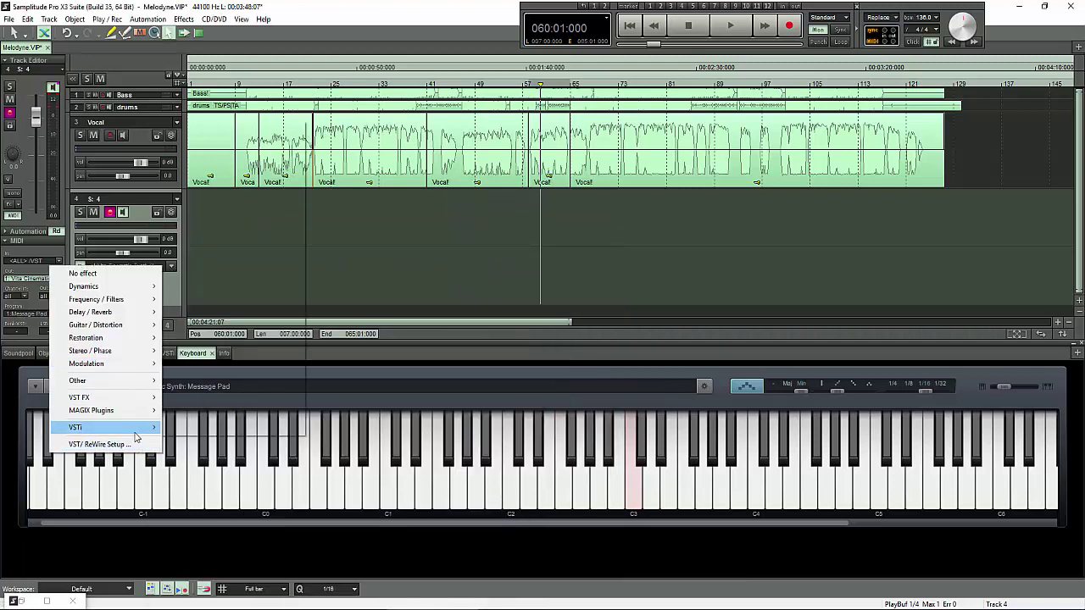
mouse_move(102, 427)
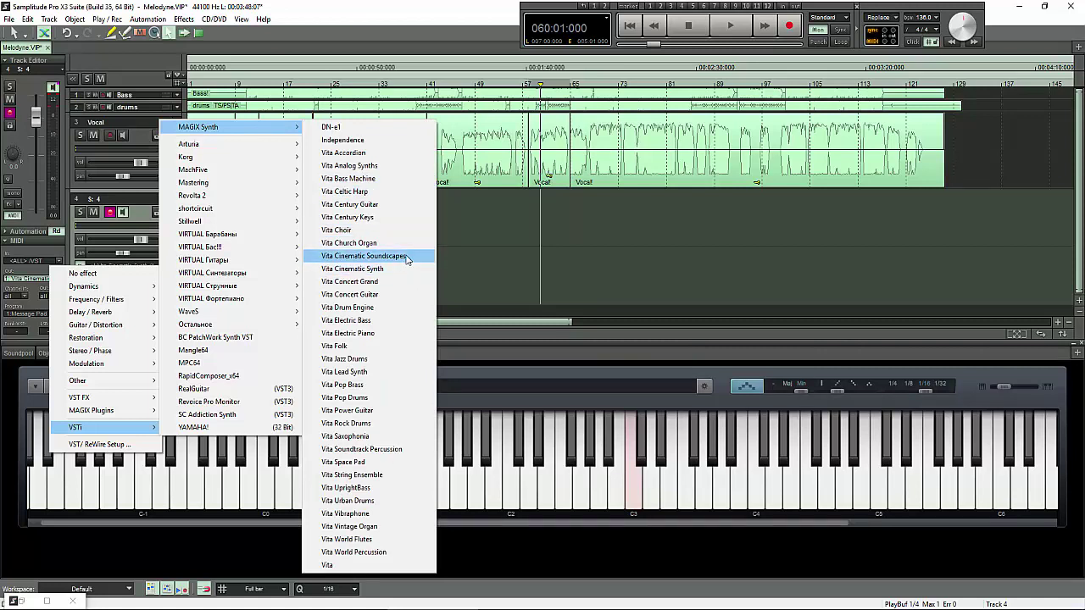
left_click(405, 258)
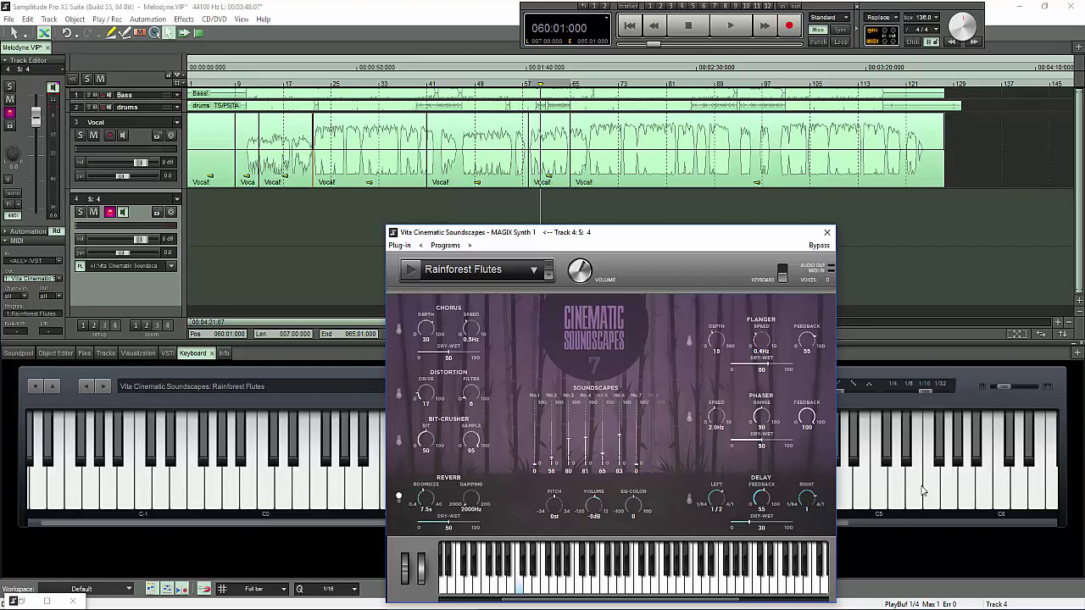
left_click(873, 494)
left_click(267, 492)
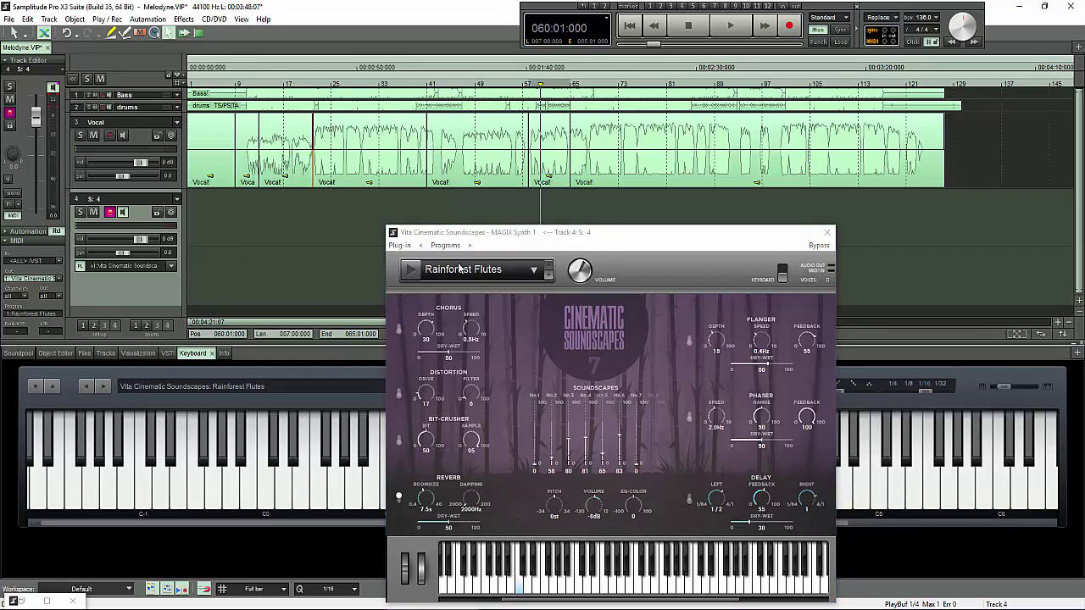
Preview Rainforest Flutes and set its seven soundscape levels to 70, 86, 92, 80, 84, 84 and 90.
left_click(410, 270)
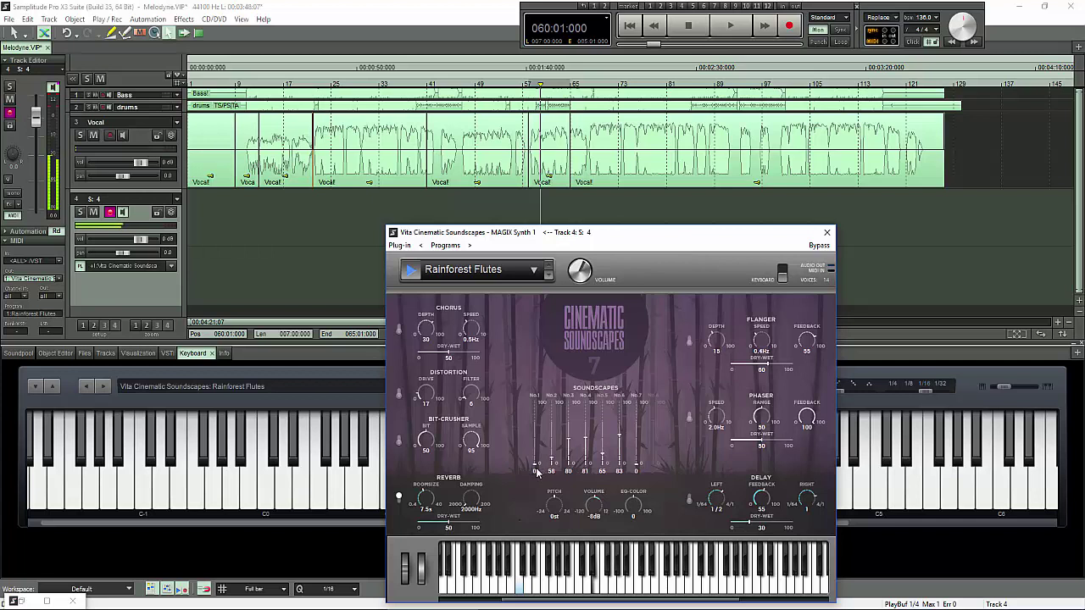
left_click_drag(534, 470, 567, 424)
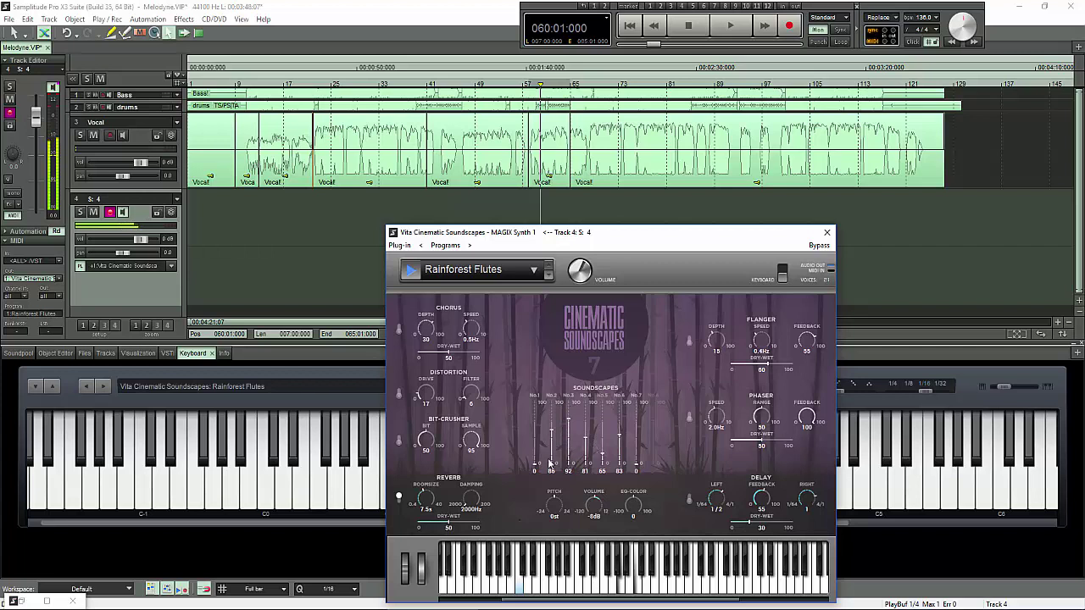
left_click_drag(536, 467, 635, 427)
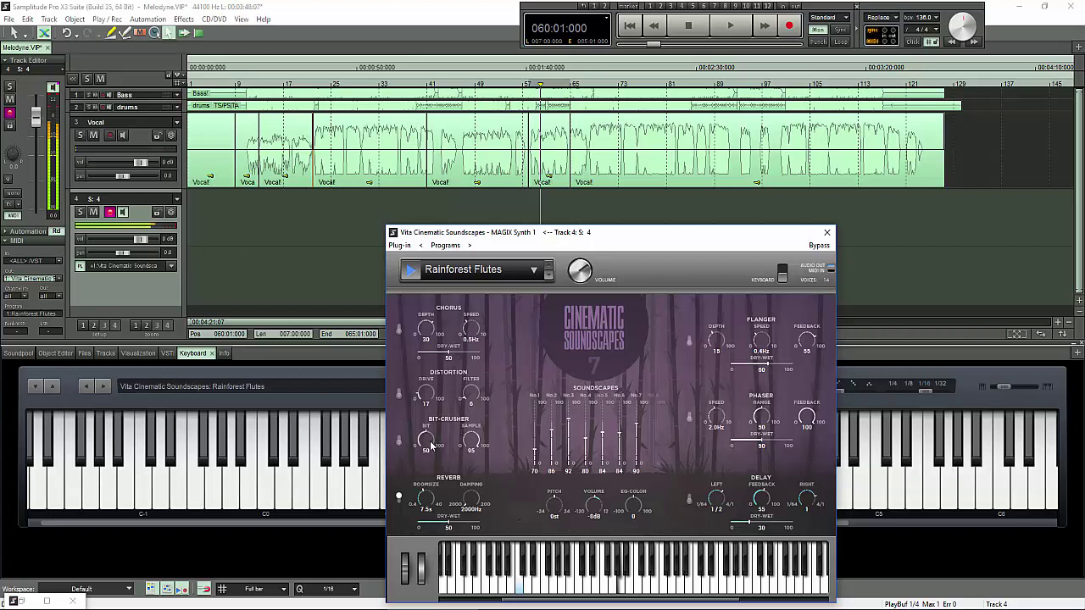
Set the bit-crusher's Bit to 7 and Sample to 3, and the reverb's room size to 3.9 s.
left_click_drag(431, 445, 485, 443)
left_click(400, 439)
left_click_drag(425, 495, 417, 499)
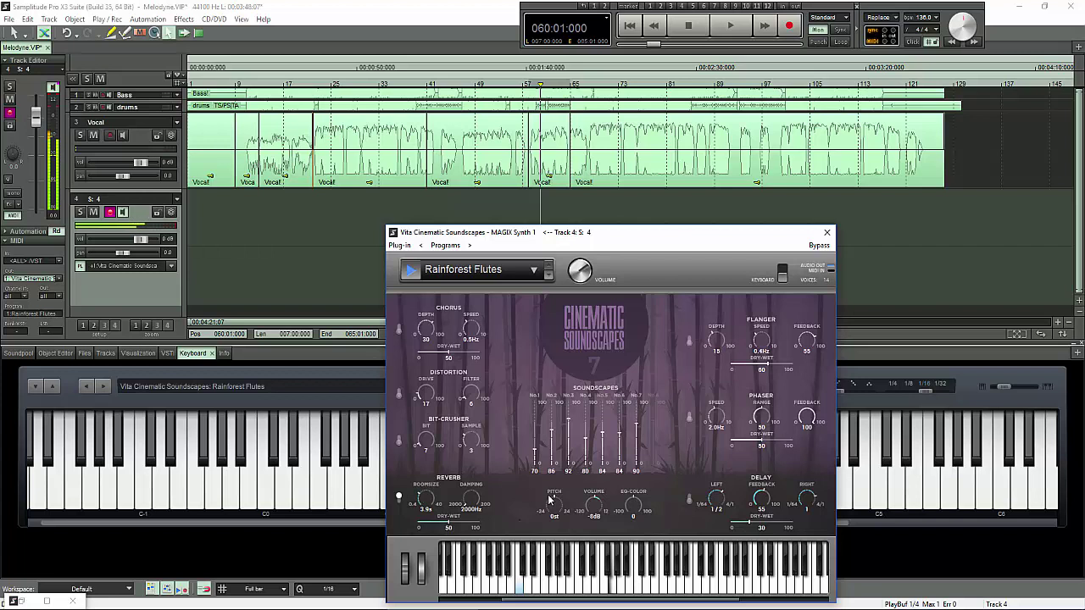
Set the pitch to 1 st and EQ-Color to -32, and toggle the delay effect on and off.
left_click_drag(551, 502, 537, 548)
mouse_move(549, 507)
left_mouse_down()
mouse_move(597, 512)
mouse_move(568, 514)
mouse_move(553, 507)
mouse_move(558, 498)
mouse_move(551, 516)
left_mouse_up()
mouse_move(637, 509)
left_mouse_down()
mouse_move(640, 518)
mouse_move(629, 504)
left_mouse_up()
left_click(690, 498)
left_click(689, 497)
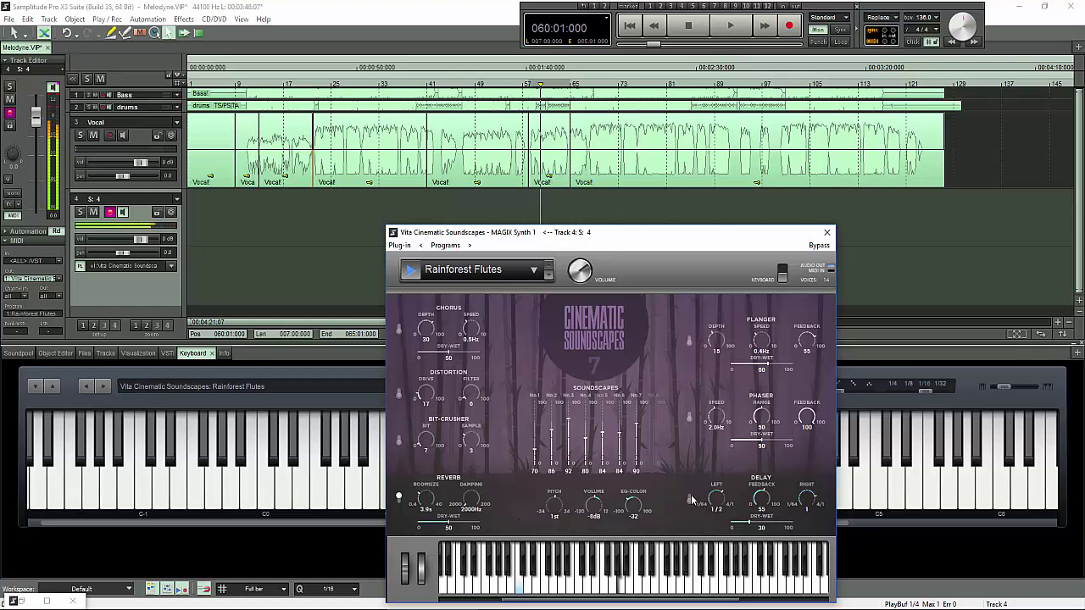
Load the Black Magic preset from the Drones category and start its preview.
left_click(484, 276)
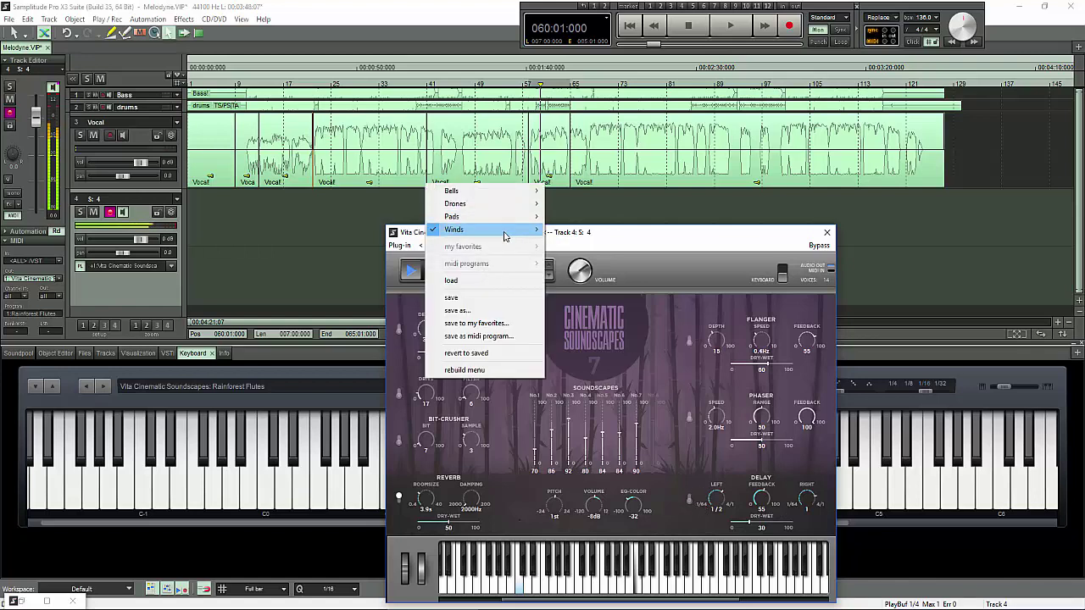
mouse_move(510, 231)
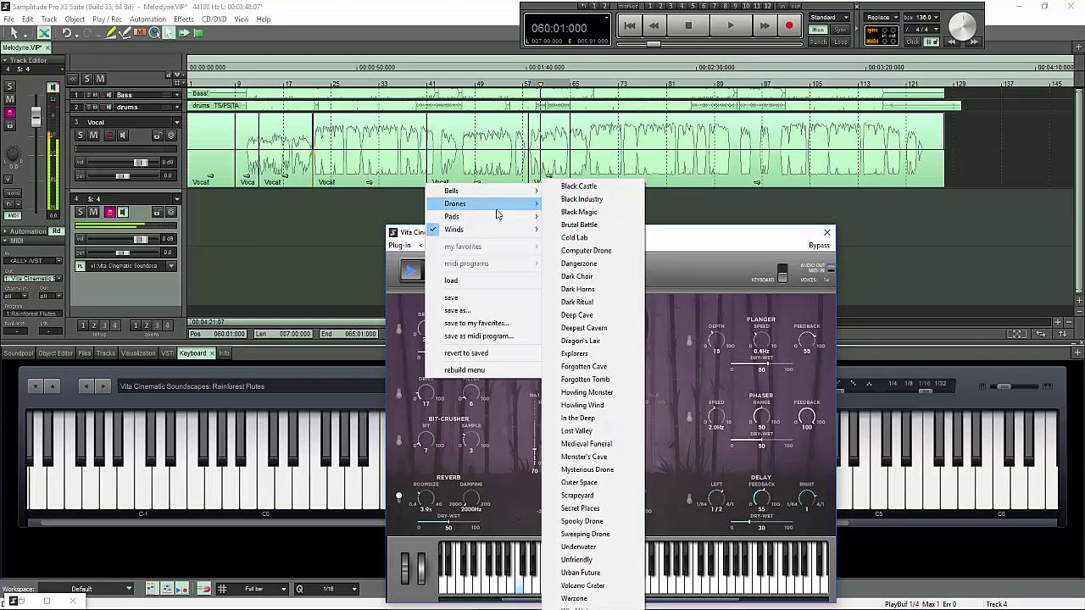
mouse_move(504, 195)
left_click(599, 212)
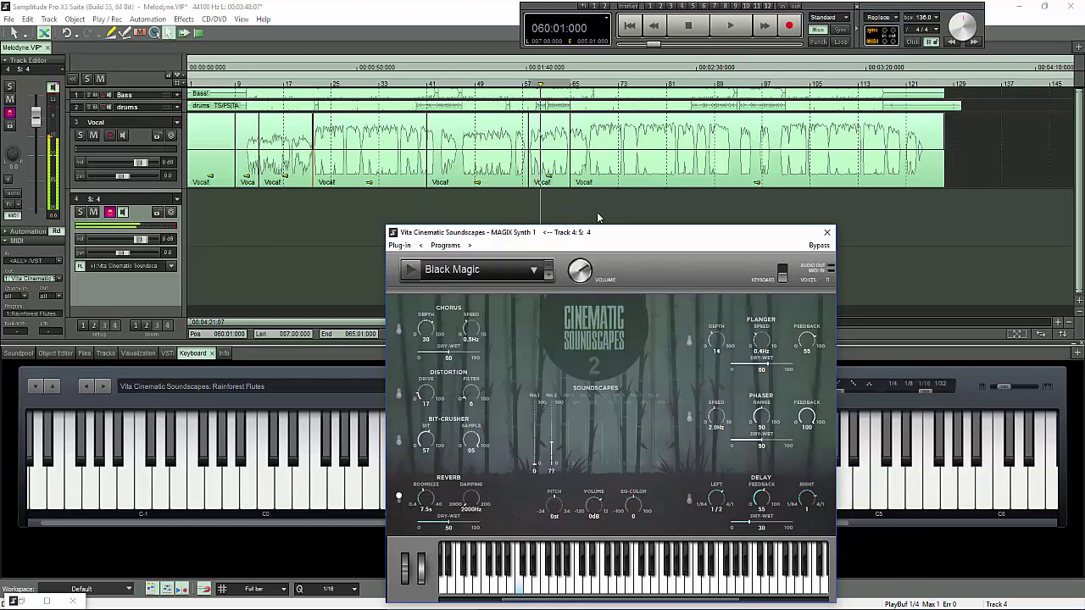
left_click(408, 271)
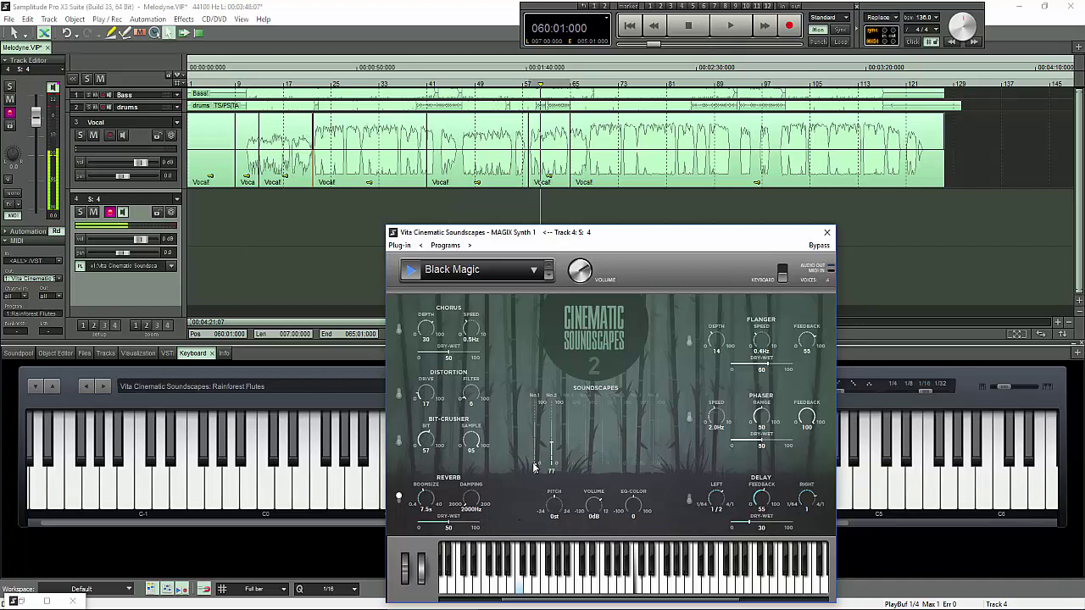
Set Black Magic's two soundscape levels to 73 and 82, and play several notes on the instrument's keyboard.
left_click_drag(535, 467, 539, 443)
mouse_move(555, 439)
left_mouse_down()
mouse_move(556, 407)
mouse_move(555, 439)
left_mouse_up()
left_click(732, 583)
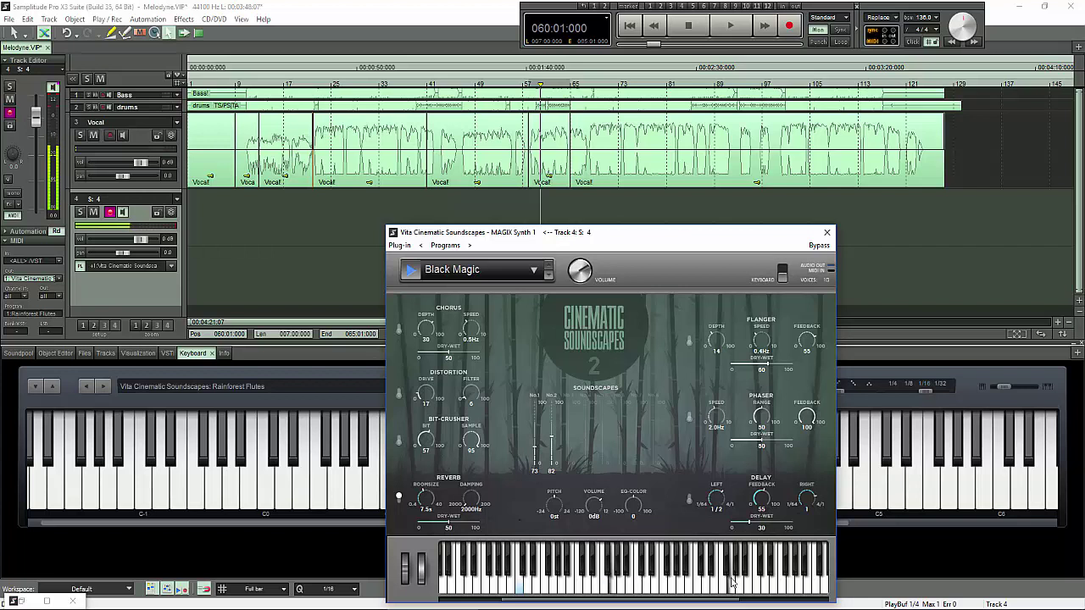
left_click(783, 585)
left_click(774, 592)
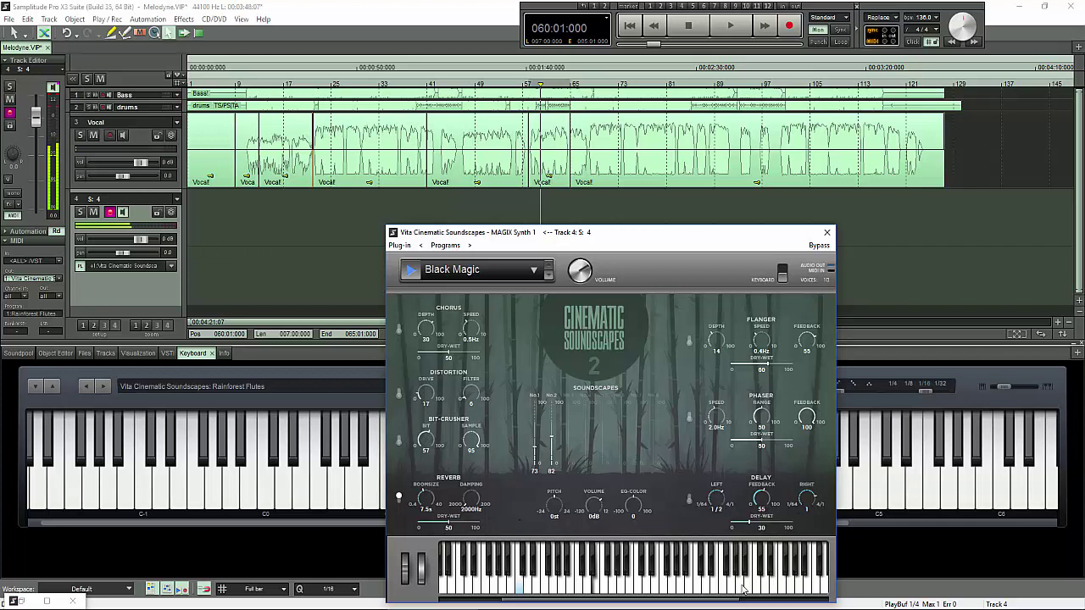
left_click(742, 589)
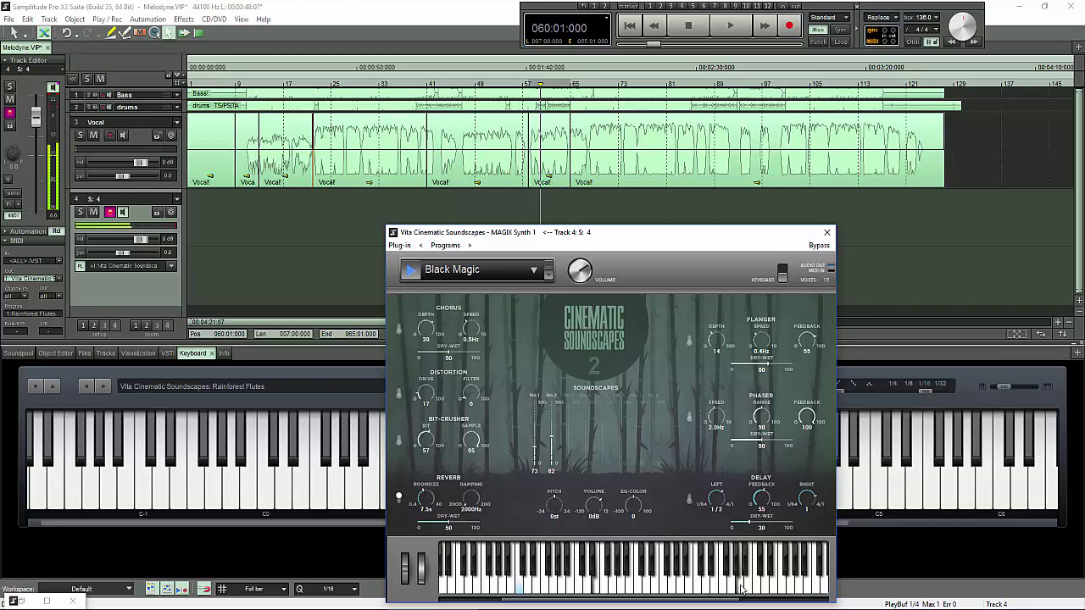
left_click(676, 593)
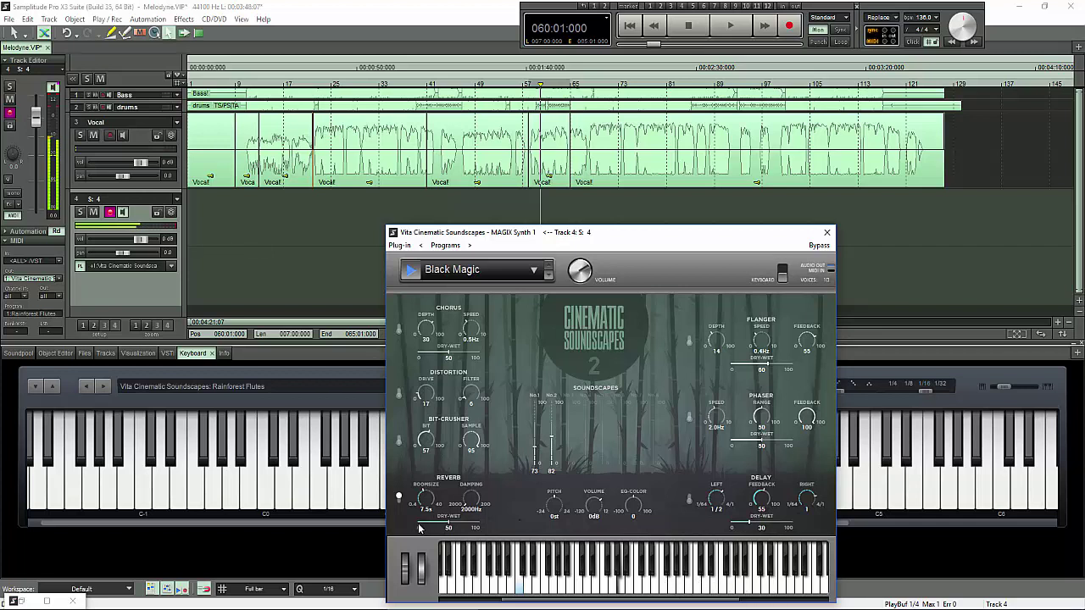
left_click(356, 505)
left_click(796, 591)
Load the Icy Winds preset from the Bells category and play a note on the instrument's keyboard.
left_click(476, 273)
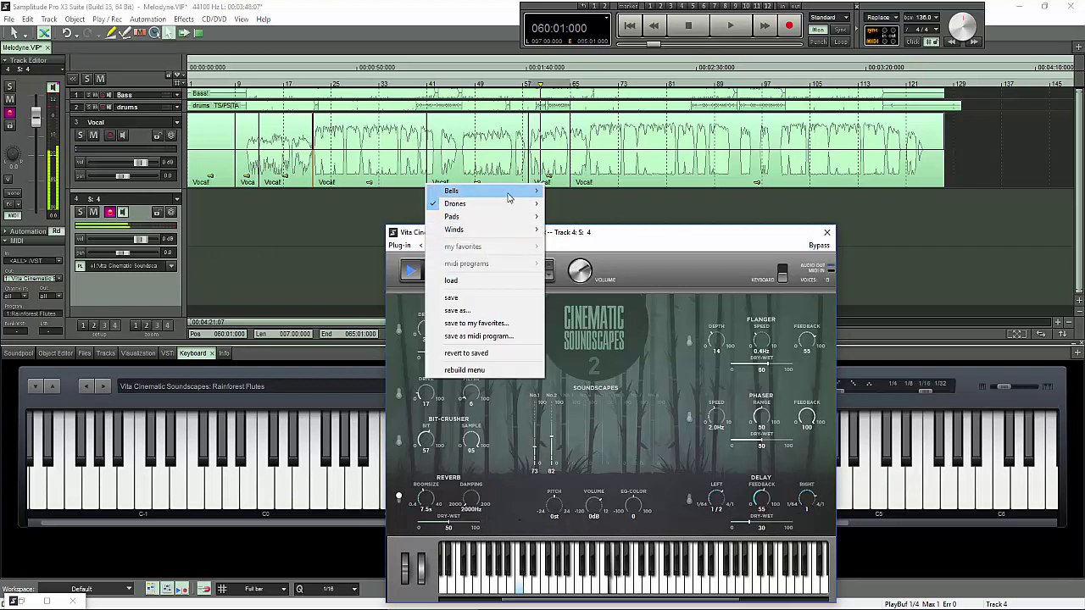
mouse_move(508, 193)
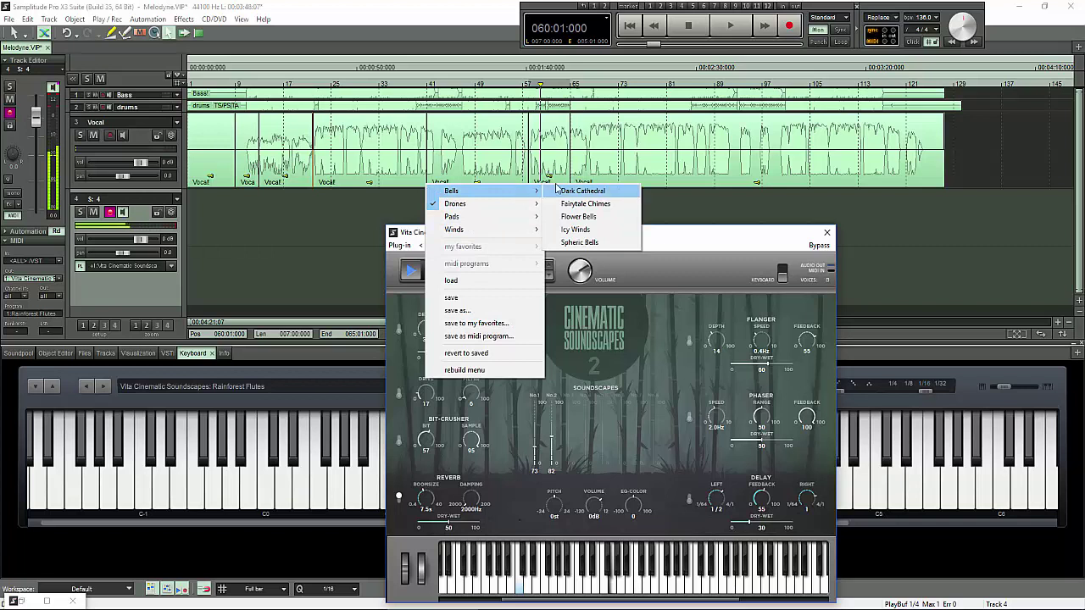
left_click(589, 232)
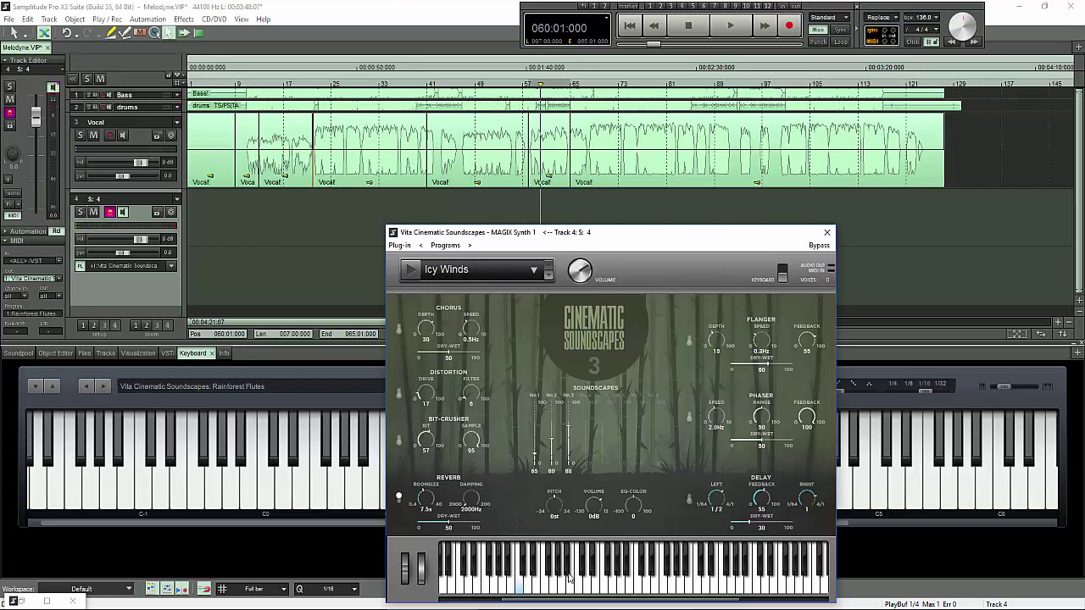
left_click(612, 583)
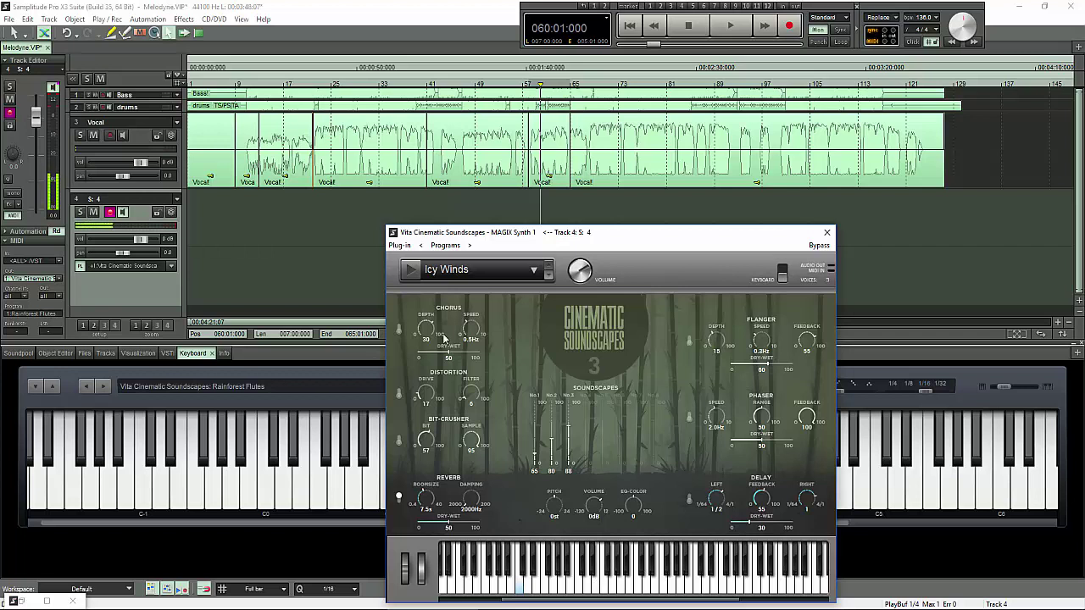
Start the preview of the Icy Winds preset and play a note on the instrument's keyboard.
left_click(412, 271)
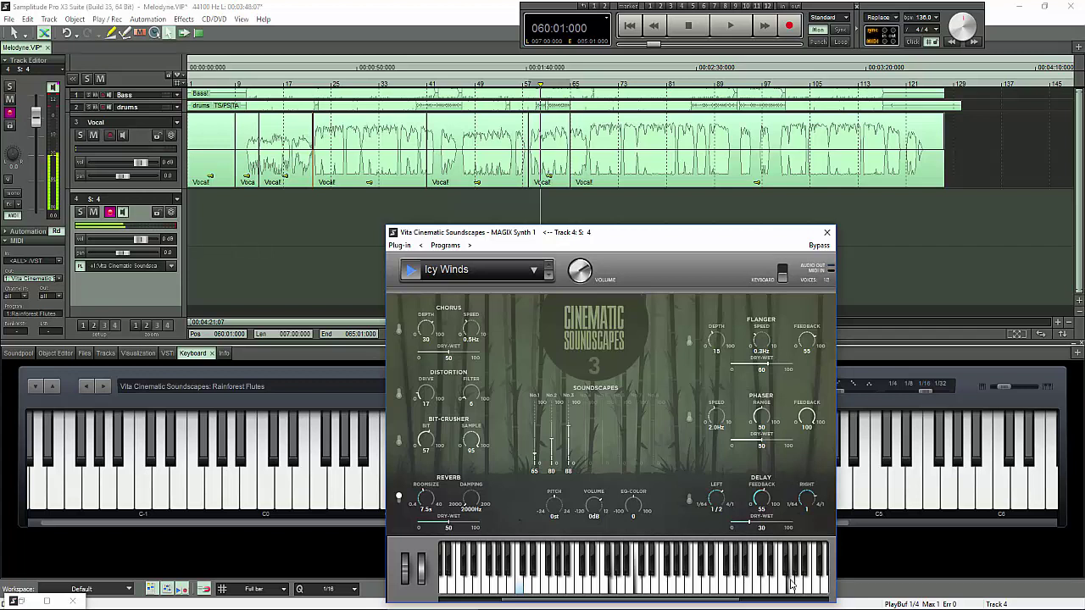
left_click(727, 593)
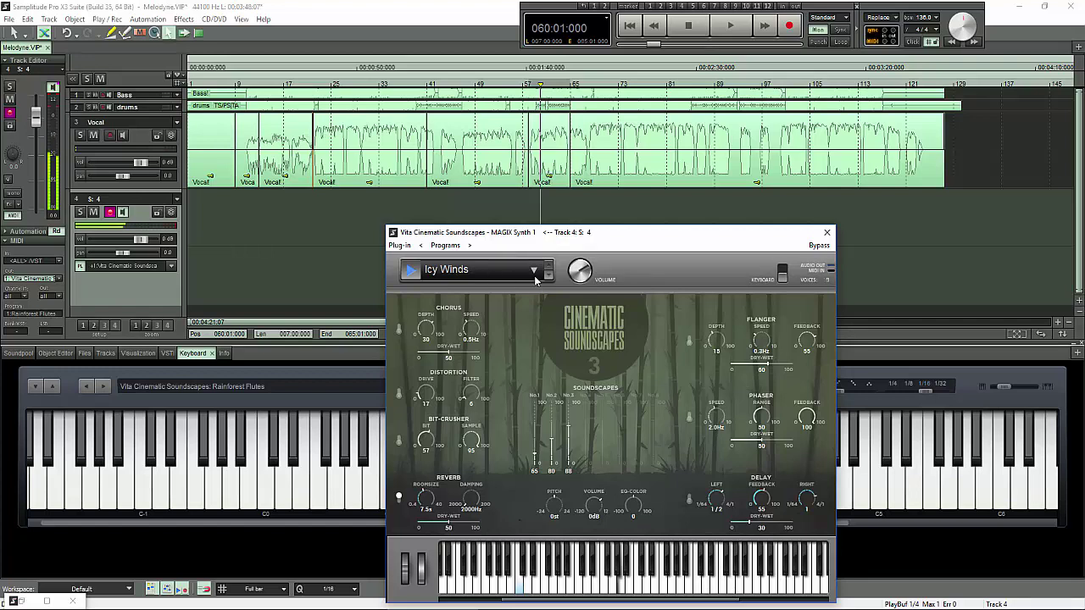
Load the Deep Sea preset from the Pads category and audition it with its preview and notes on the instrument's keyboard.
left_click(505, 276)
mouse_move(522, 206)
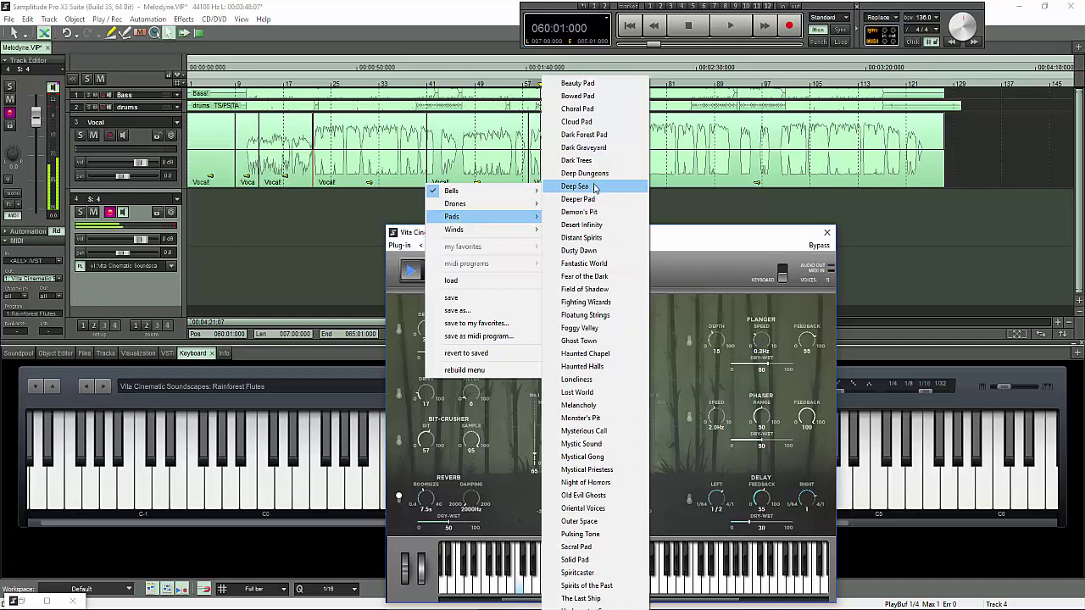
left_click(581, 187)
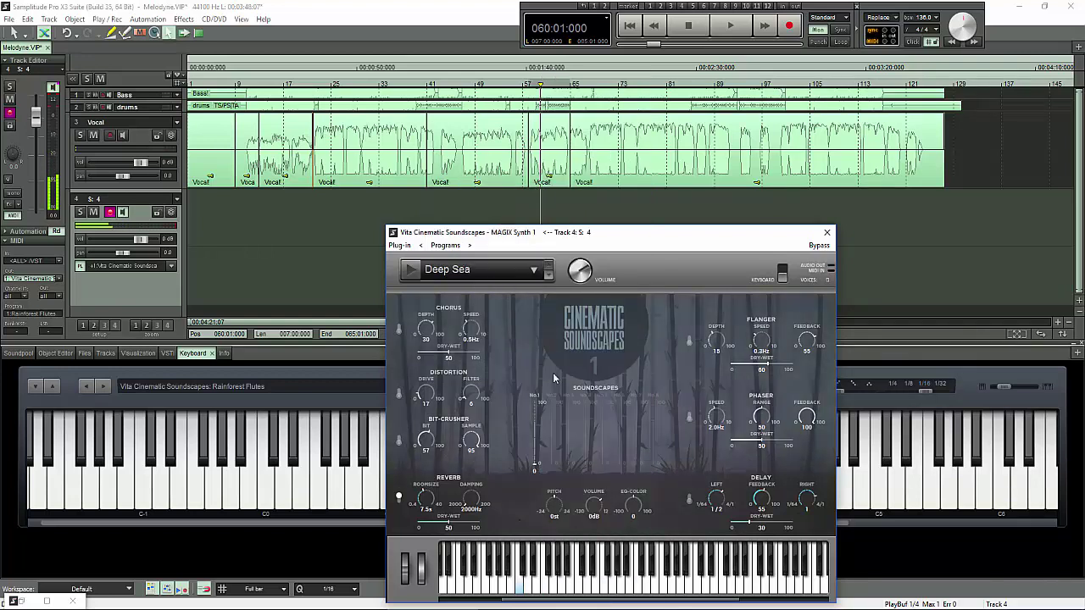
left_click(414, 272)
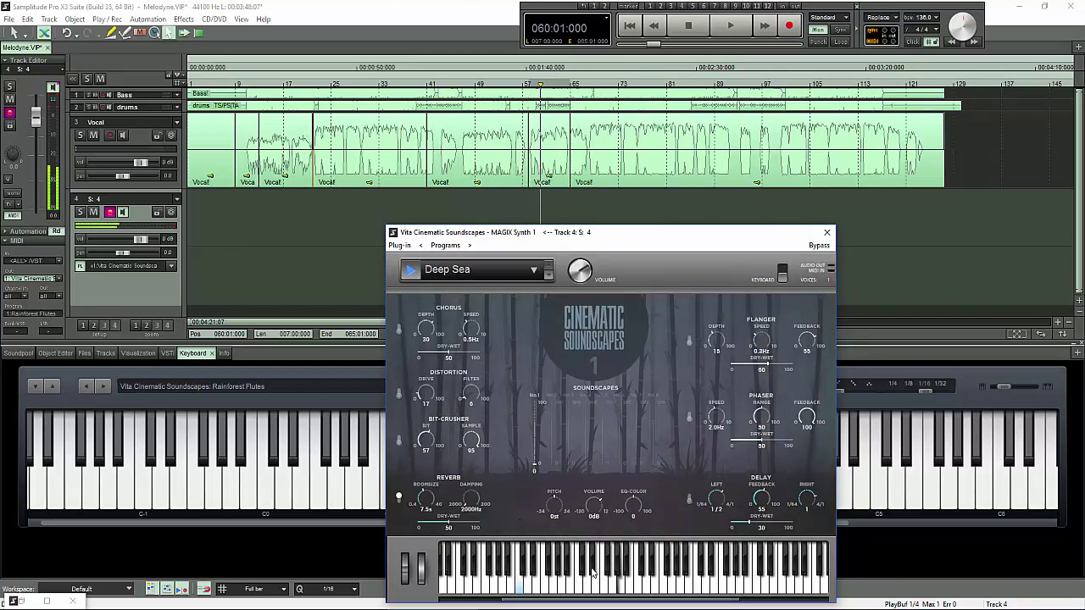
left_click(764, 585)
left_click(818, 585)
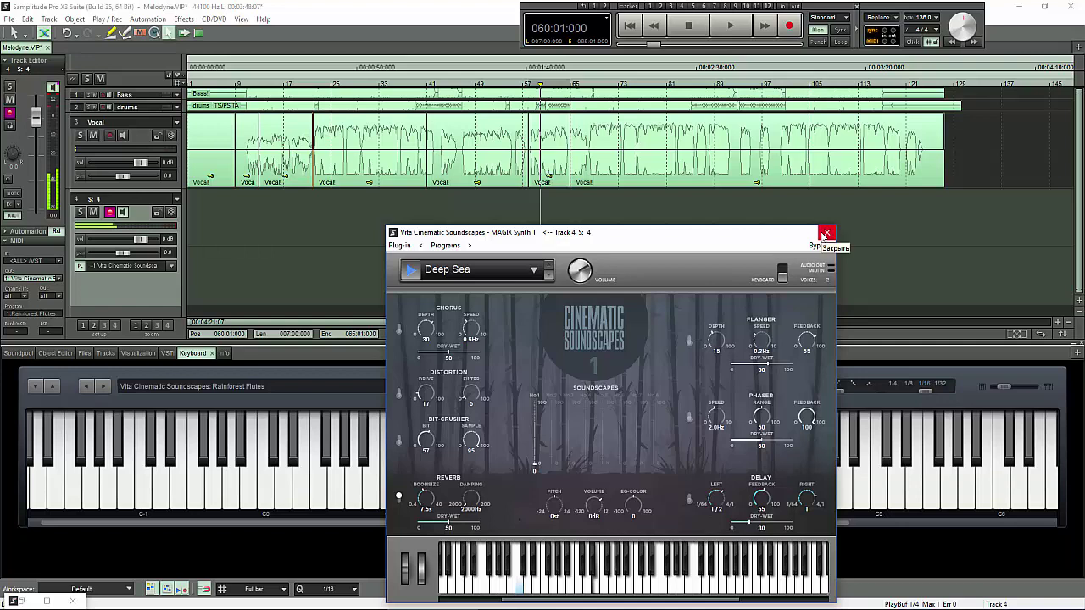
Replace Vita Cinematic Soundscapes on track 4 with the MAGIX Vita Concert Grand, and start the preview of its Piano Default preset.
left_click(824, 234)
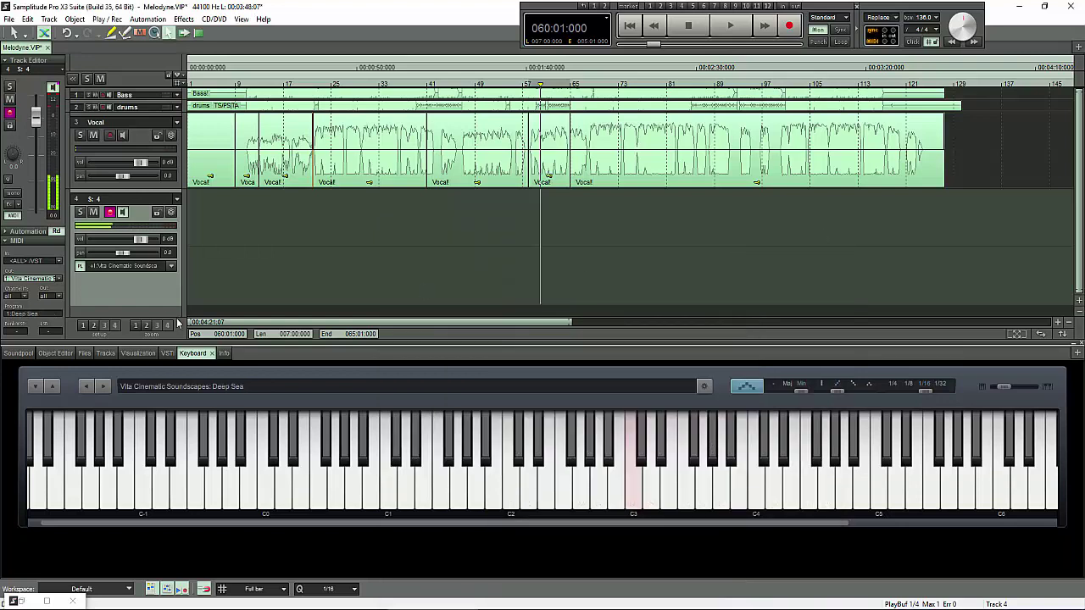
left_click(169, 266)
mouse_move(111, 431)
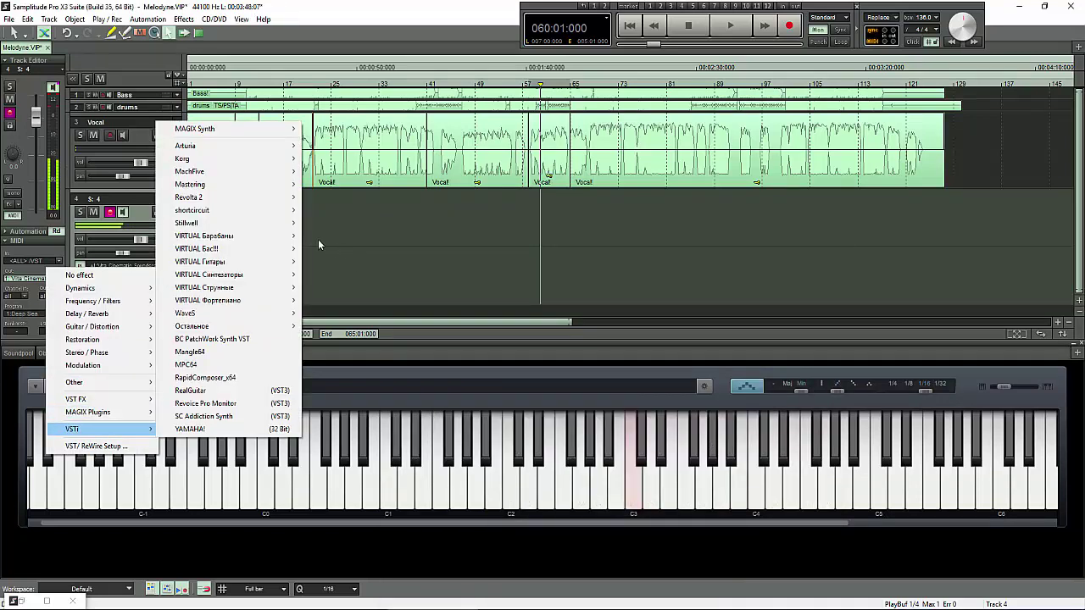
mouse_move(251, 138)
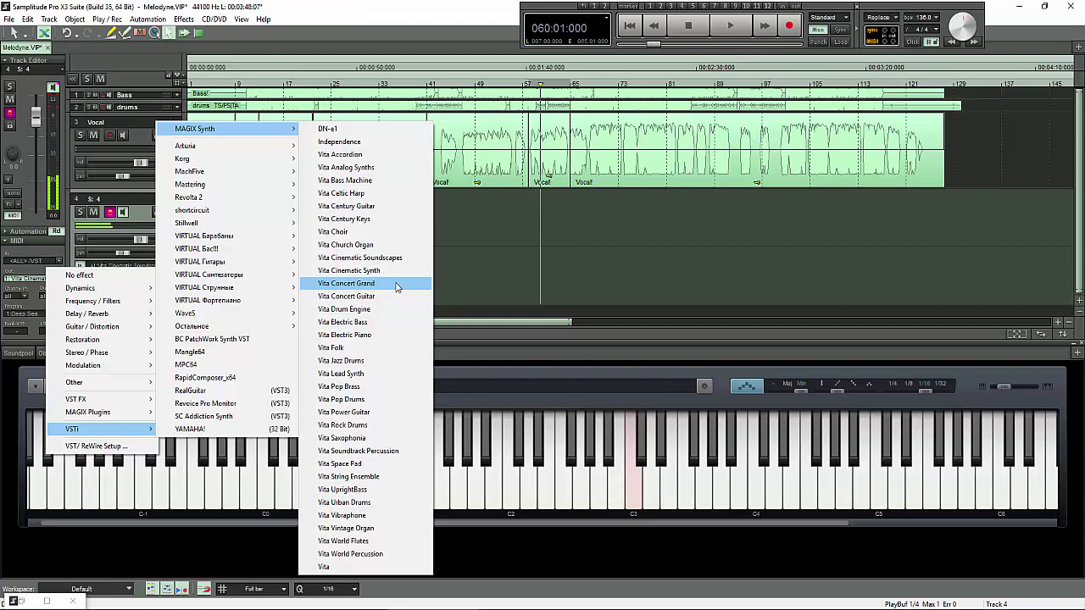
left_click(499, 240)
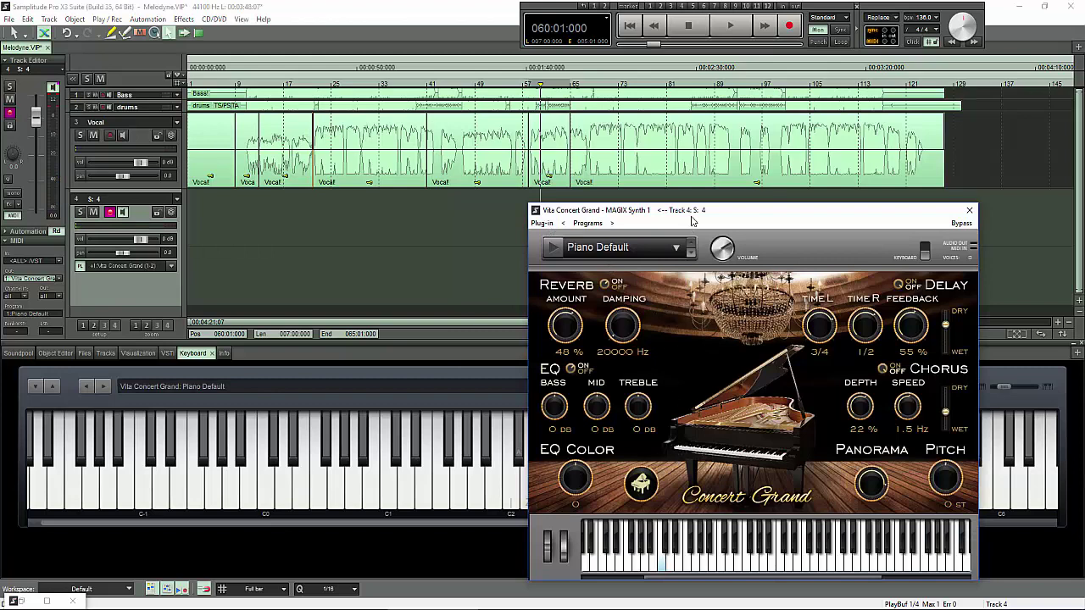
left_click(553, 250)
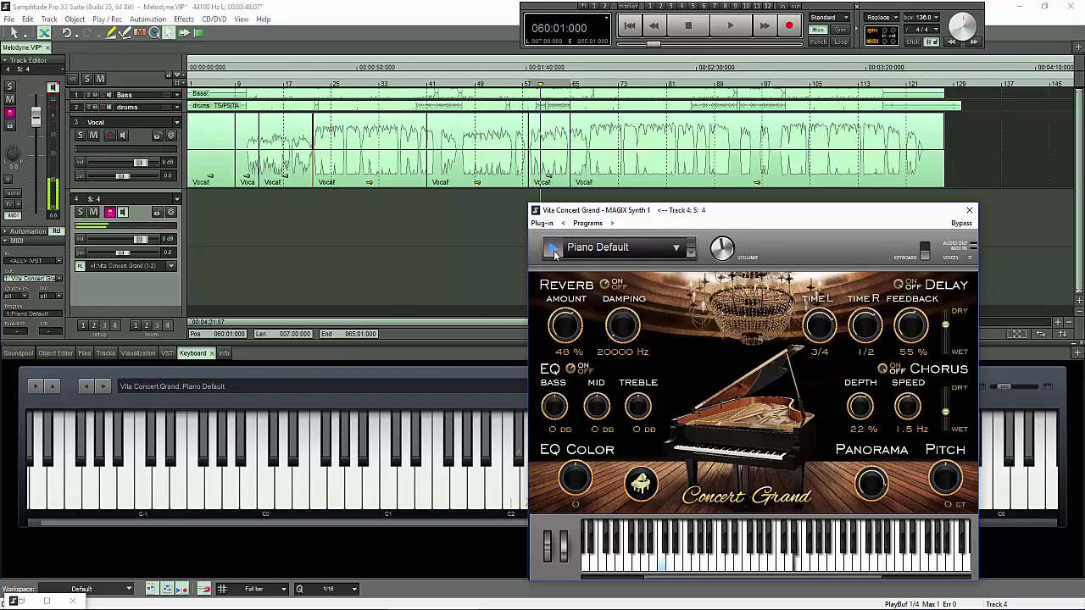
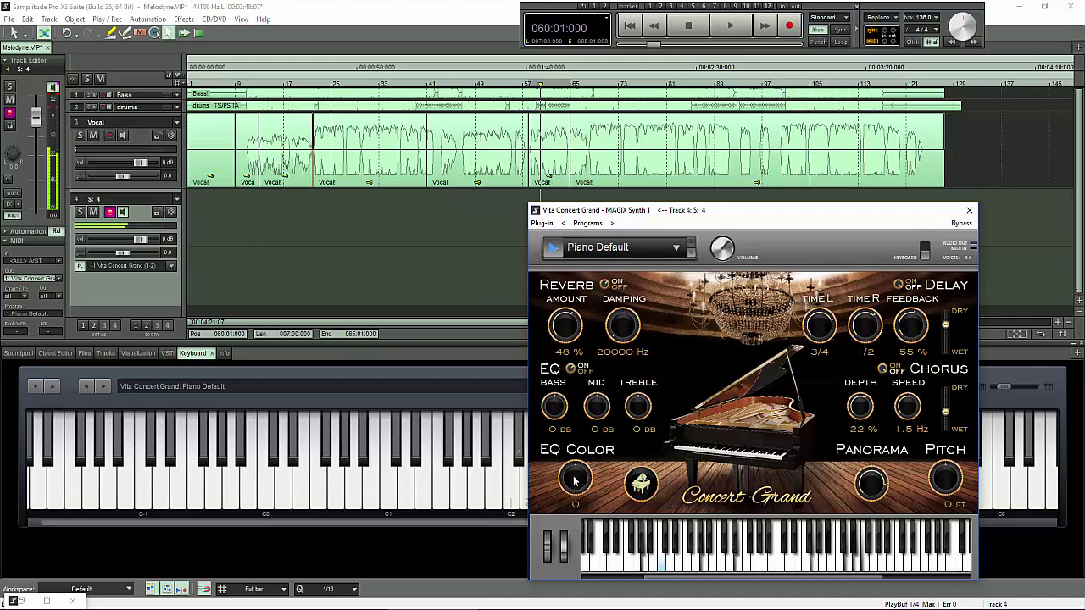
Set the Concert Grand's EQ Color to 32, EQ Mid to -2 dB, Treble to 11 dB and reverb Damping to 16600 Hz.
left_click_drag(575, 480, 605, 405)
scroll(605, 405, "down", 5)
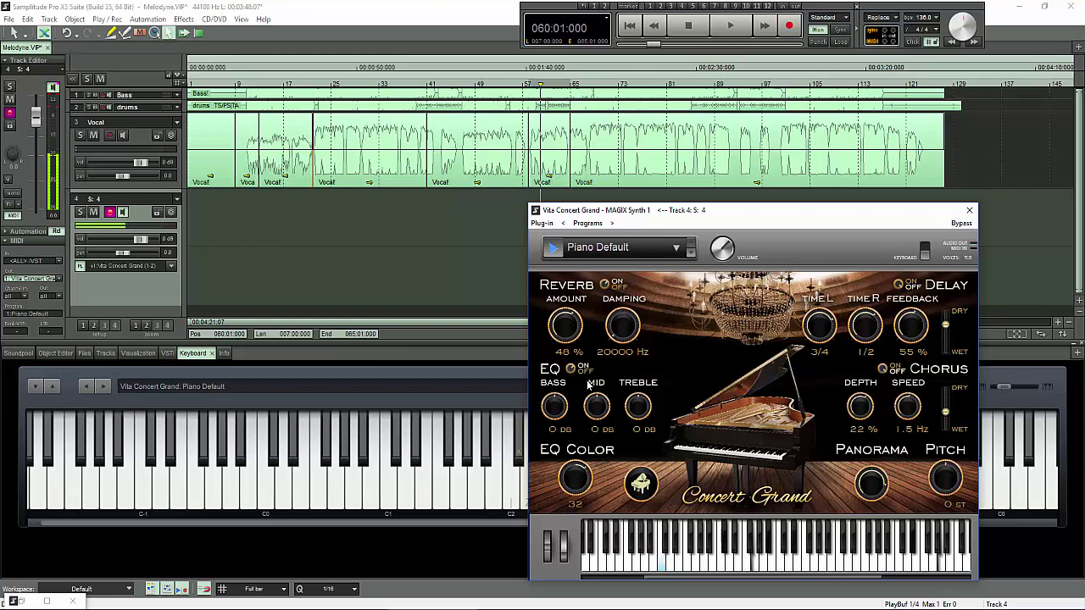
scroll(605, 406, "up", 8)
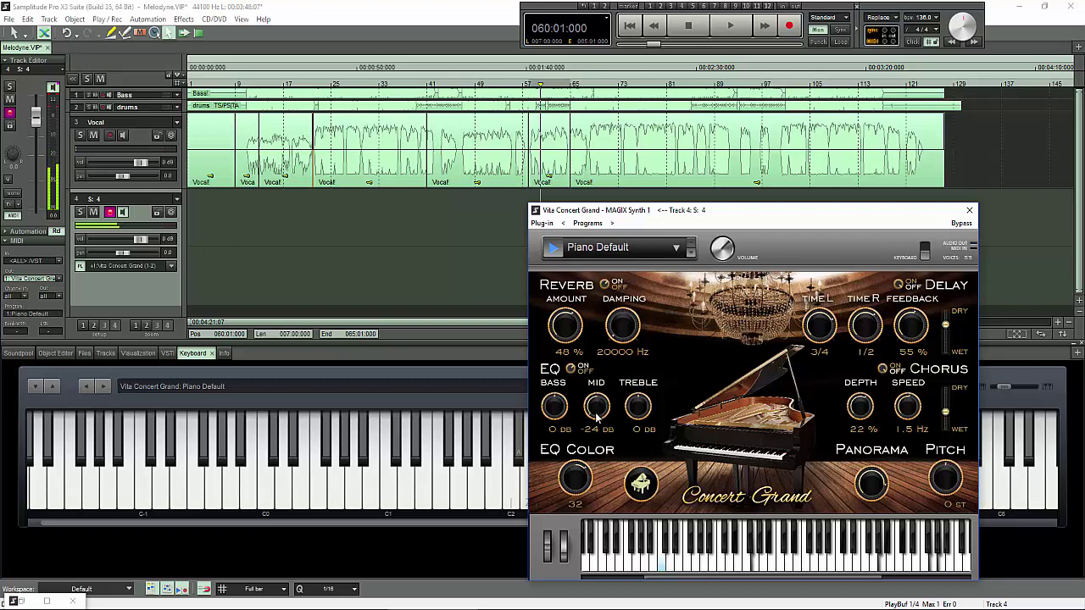
scroll(603, 407, "down", 4)
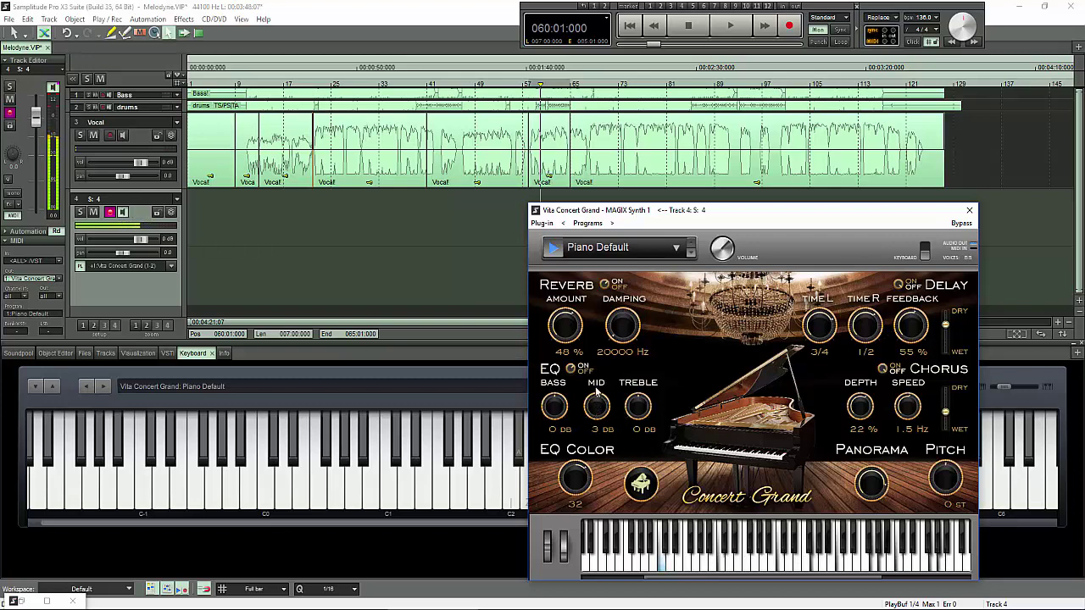
scroll(637, 407, "up", 1)
scroll(645, 408, "up", 1)
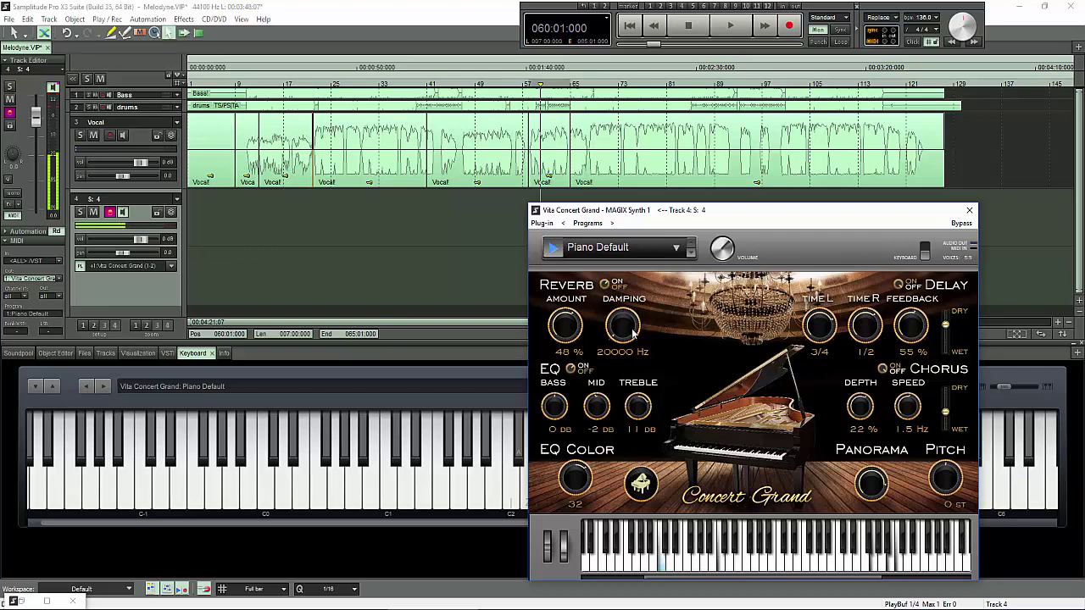
scroll(620, 329, "down", 4)
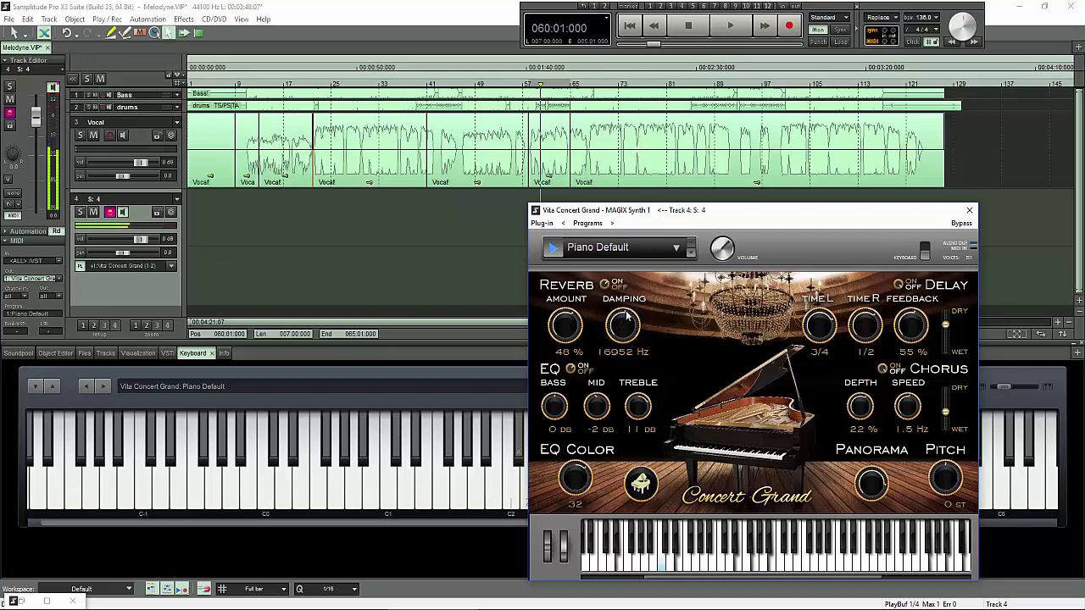
scroll(644, 336, "up", 3)
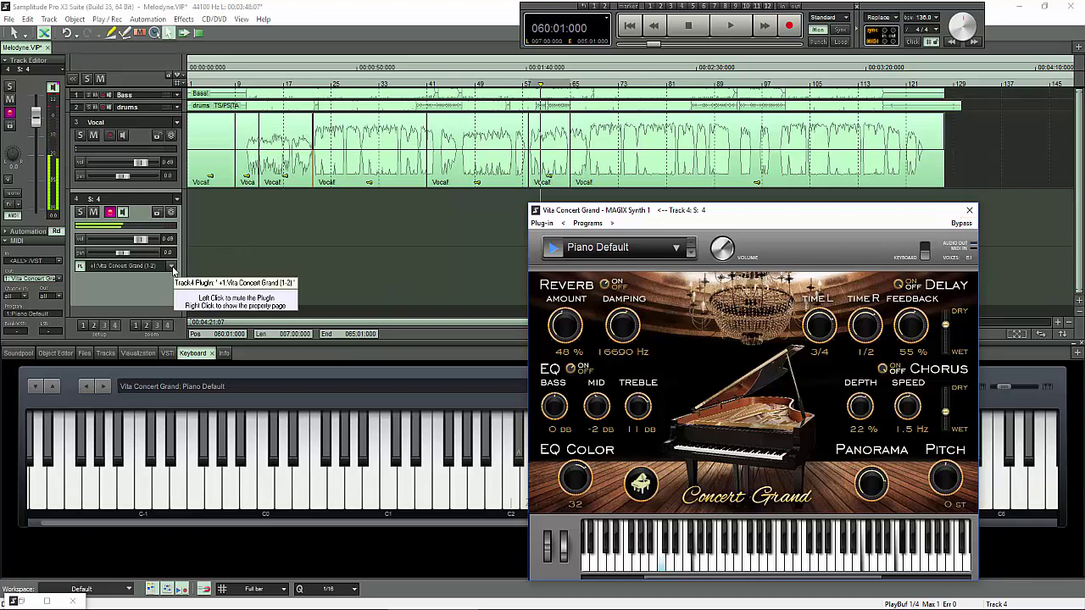
Close the Concert Grand window and load the MAGIX Vita Pop Drums instrument on track 4 in its place.
left_click(970, 211)
left_click(171, 265)
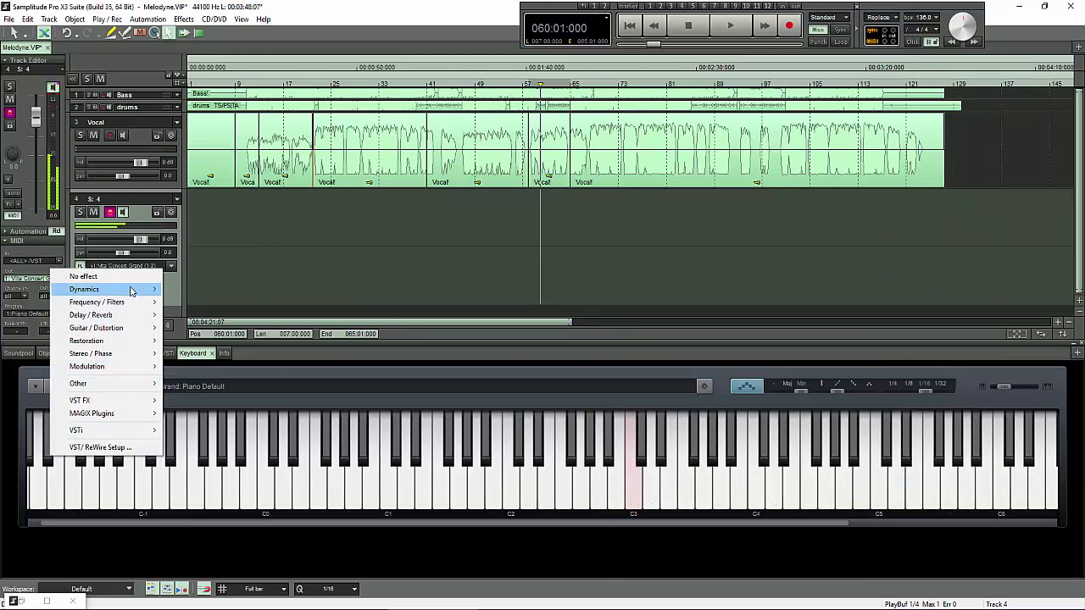
mouse_move(132, 292)
mouse_move(108, 430)
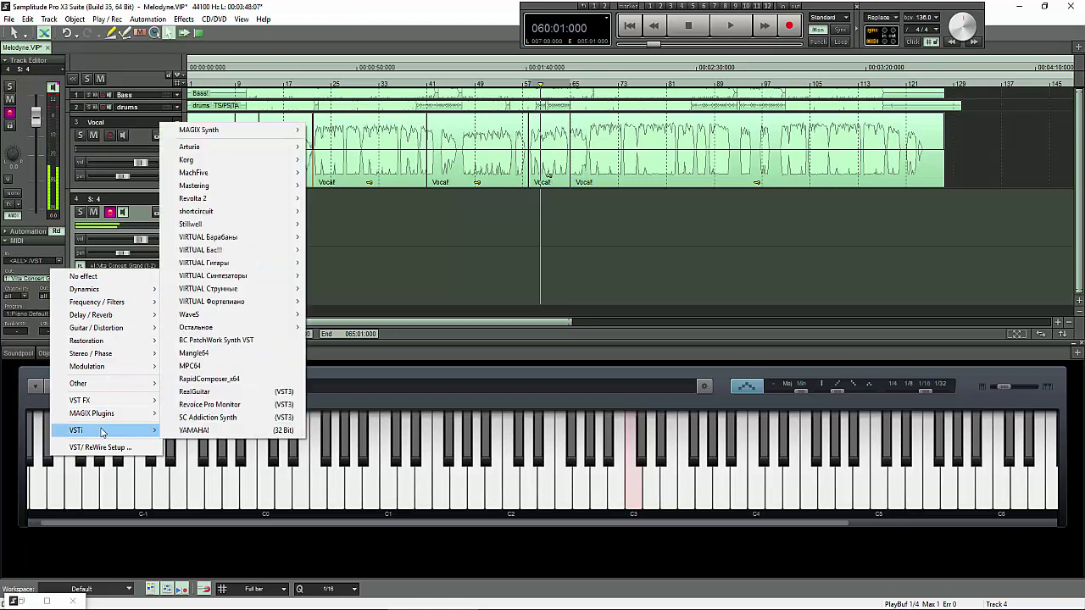
mouse_move(258, 136)
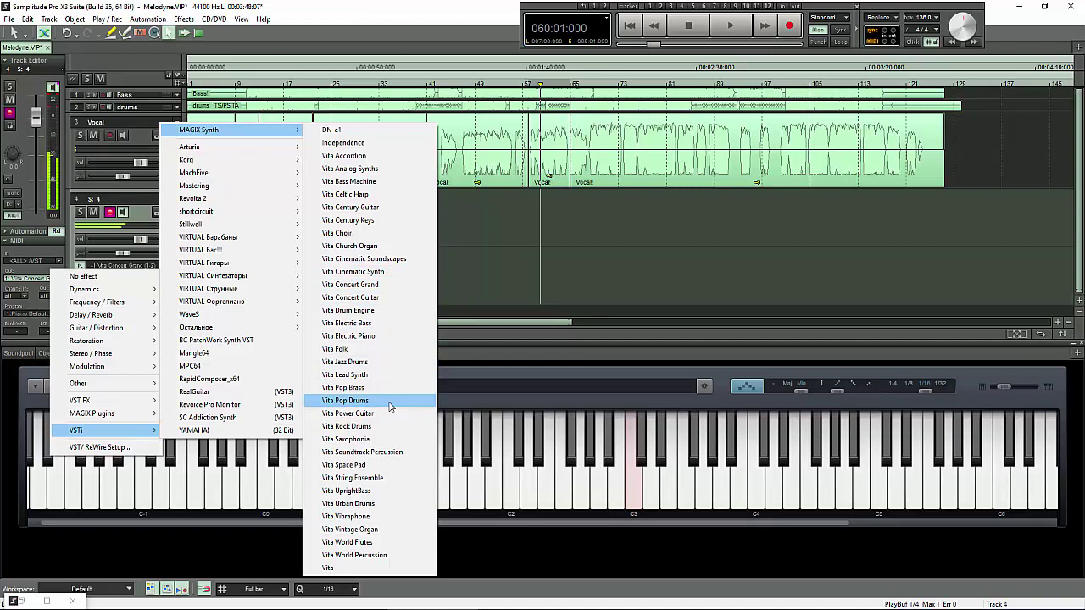
left_click(541, 325)
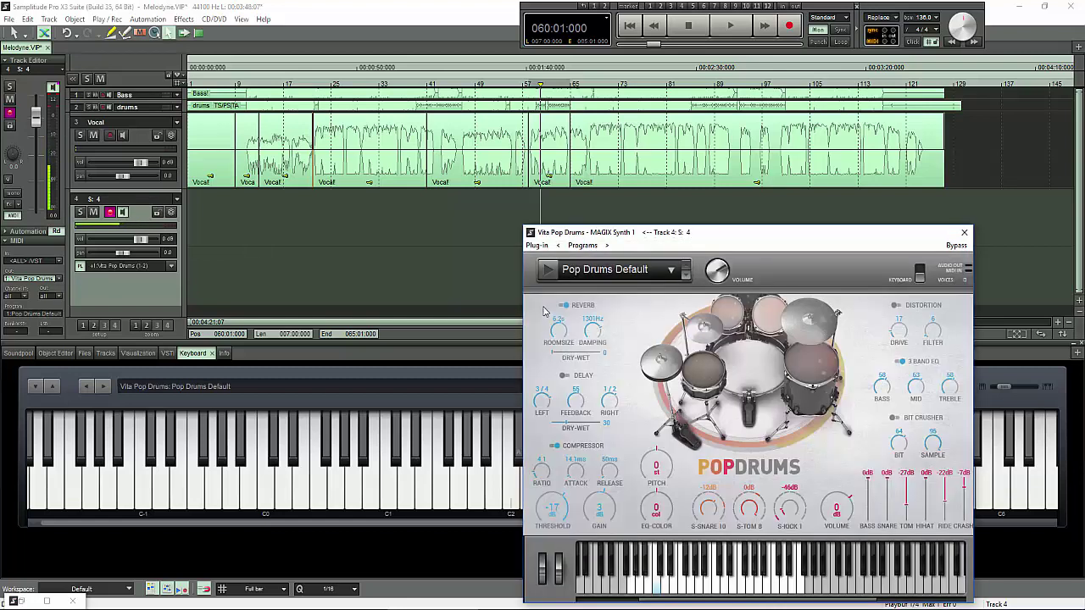
Load the Pop Drums Club preset and start its preview.
left_click(595, 270)
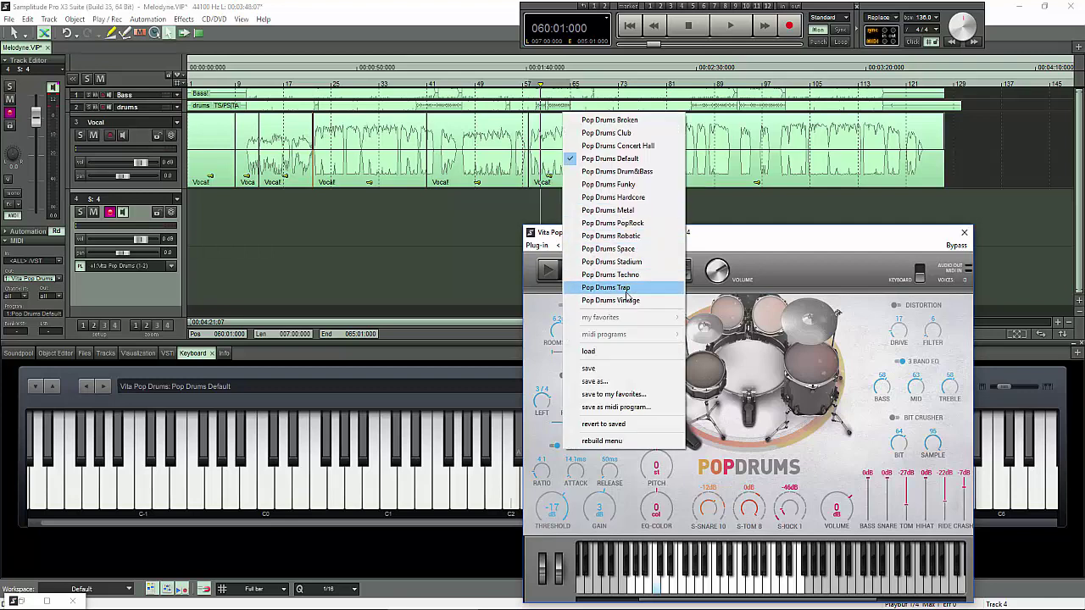
left_click(655, 133)
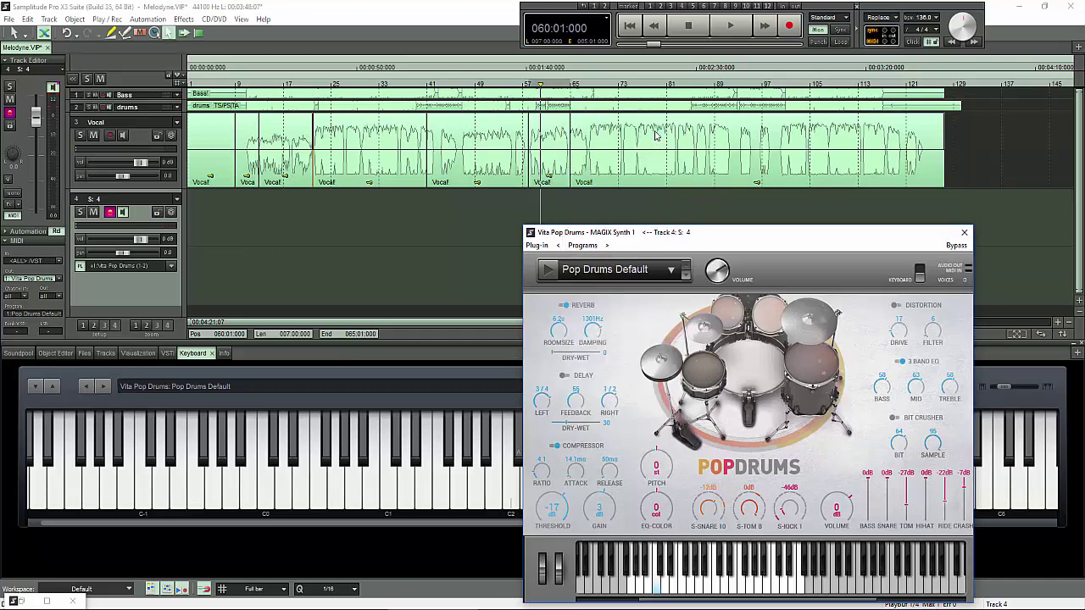
left_click(548, 273)
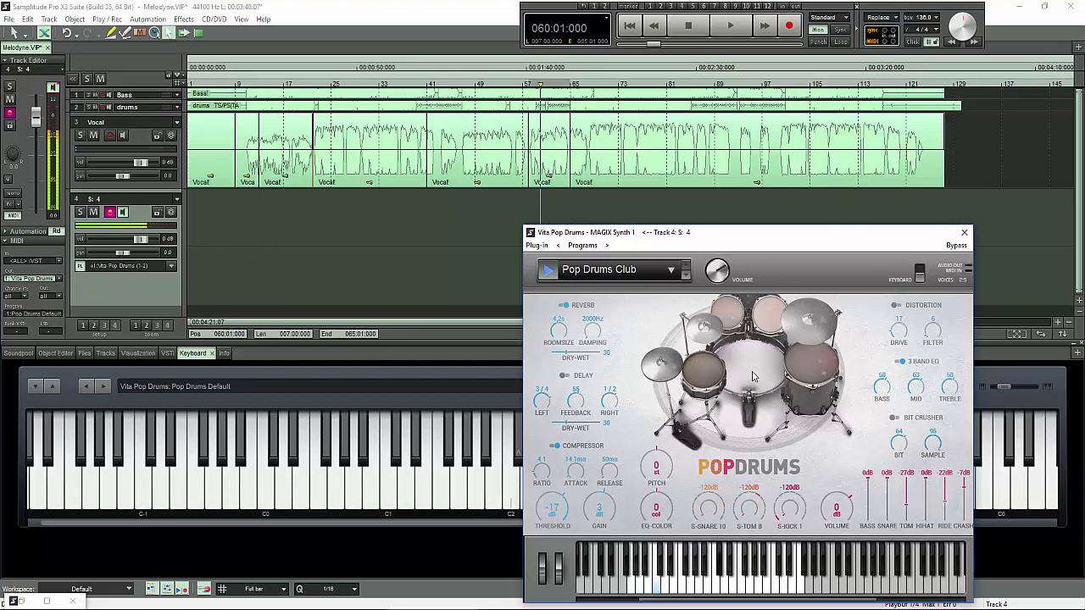
Load and preview the Pop Drums Default preset, followed by the Pop Drums Techno preset.
left_click(586, 270)
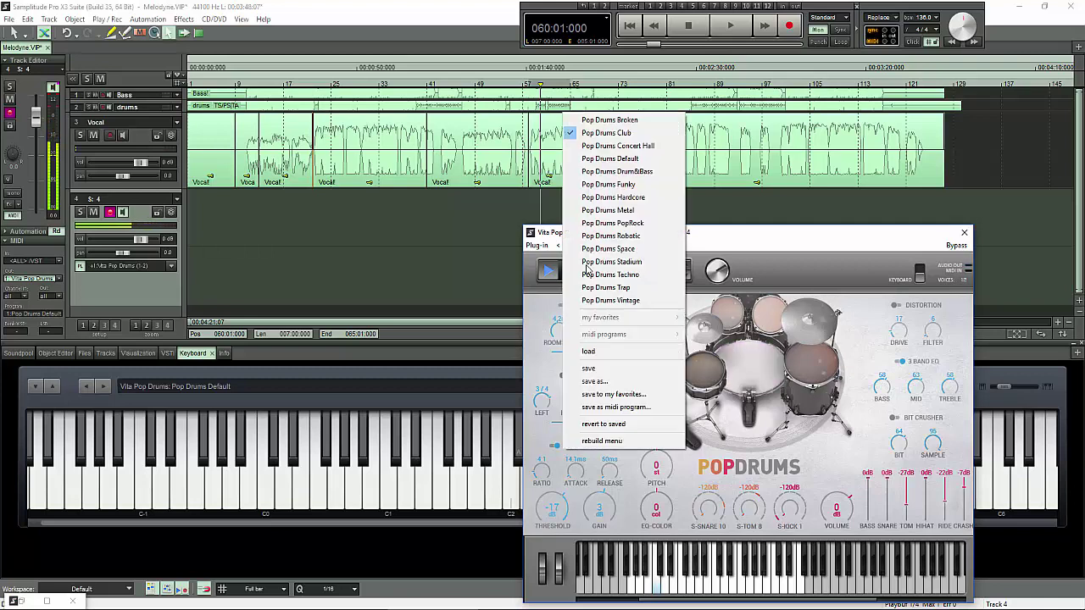
left_click(649, 158)
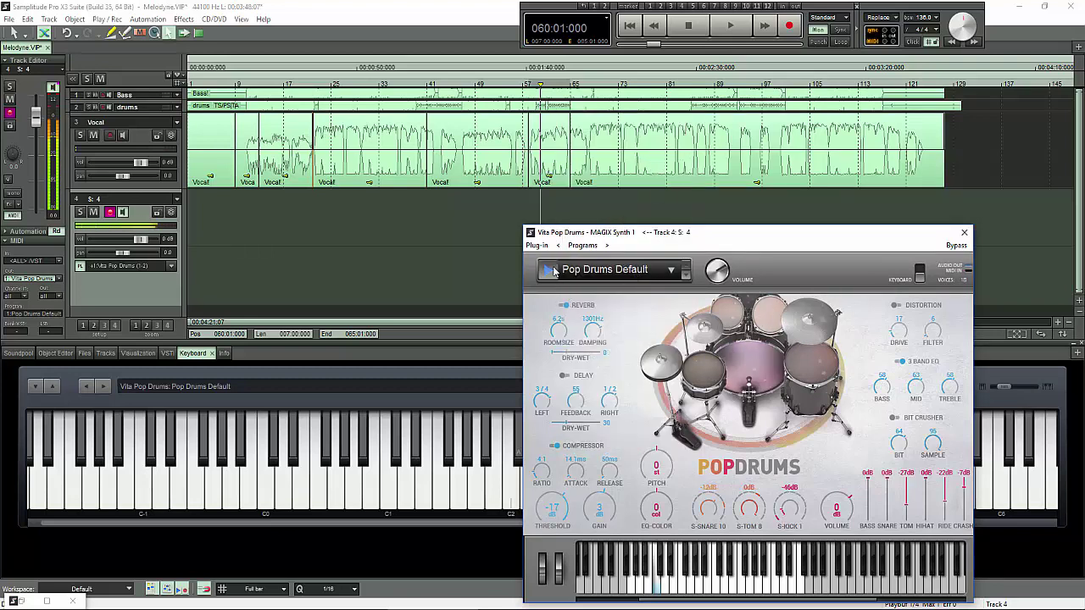
left_click(598, 270)
left_click(610, 274)
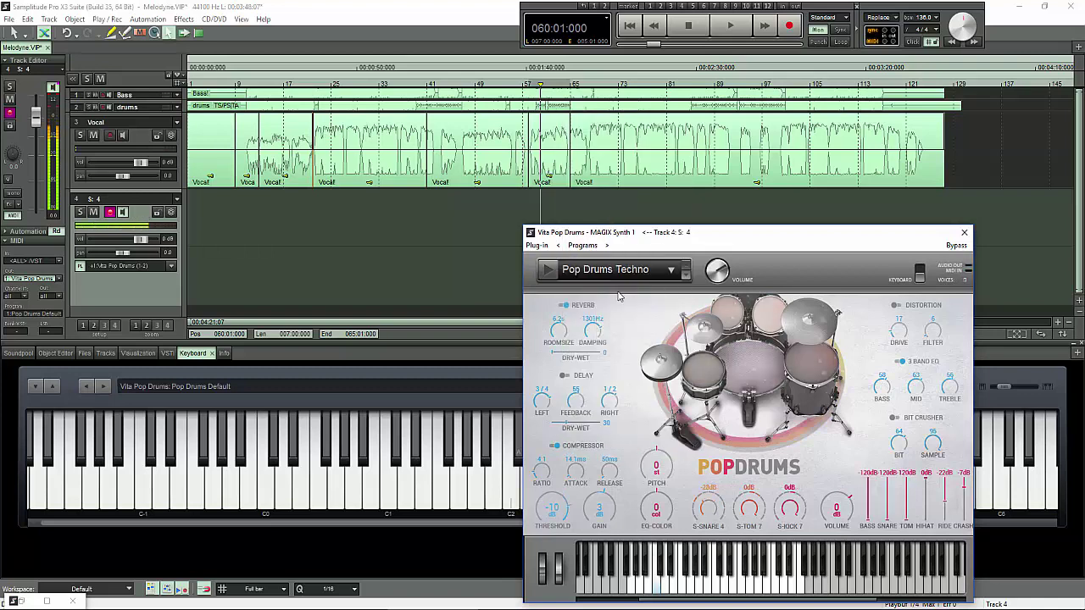
left_click(552, 271)
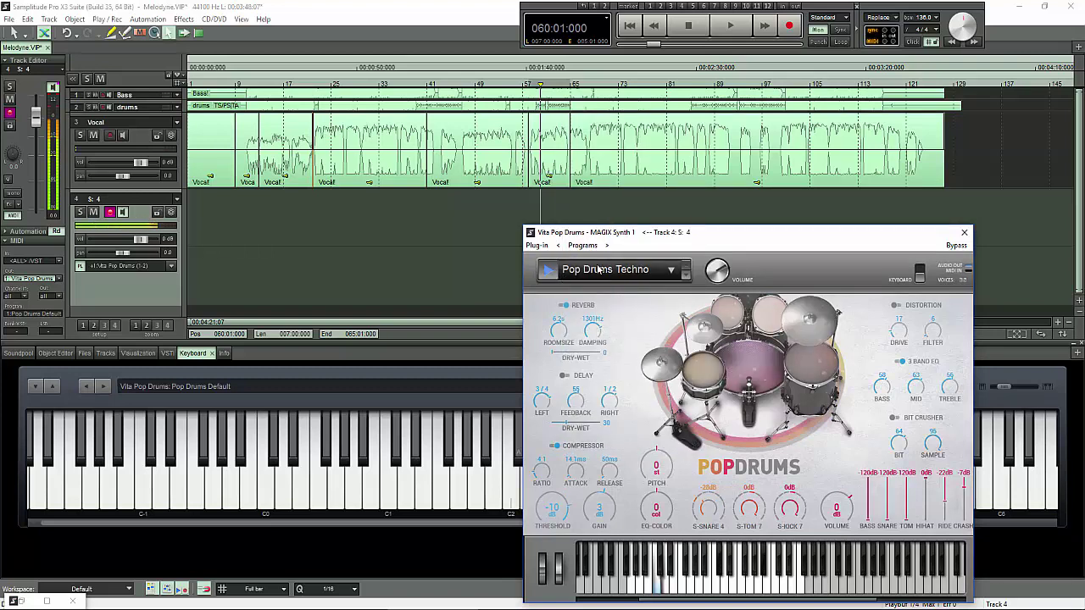
Load the Pop Drums Trap preset with its preview playing, and toggle the compressor off and on.
left_click(631, 270)
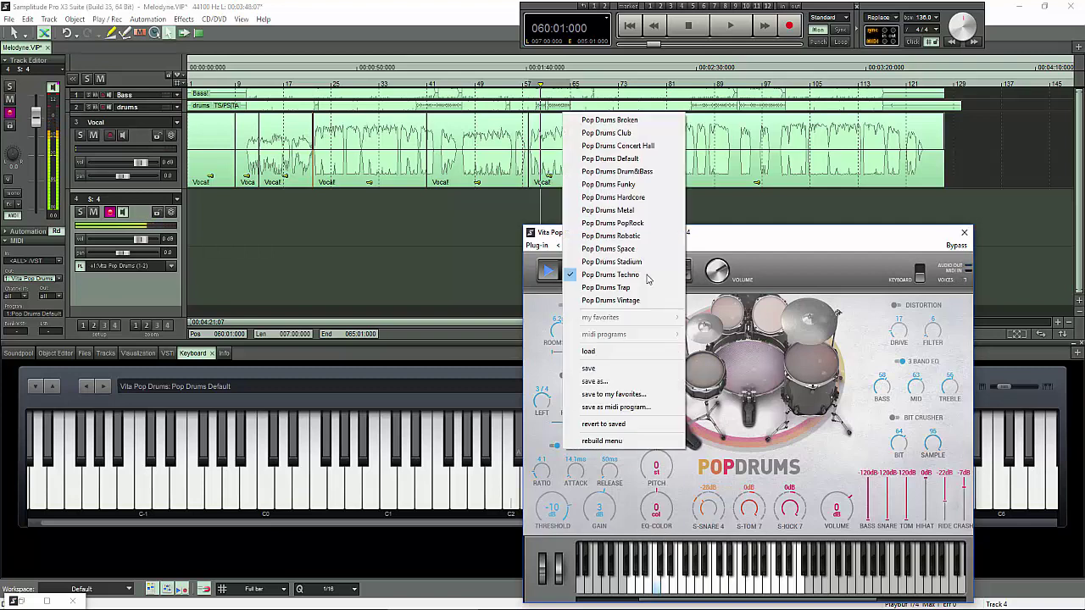
left_click(624, 289)
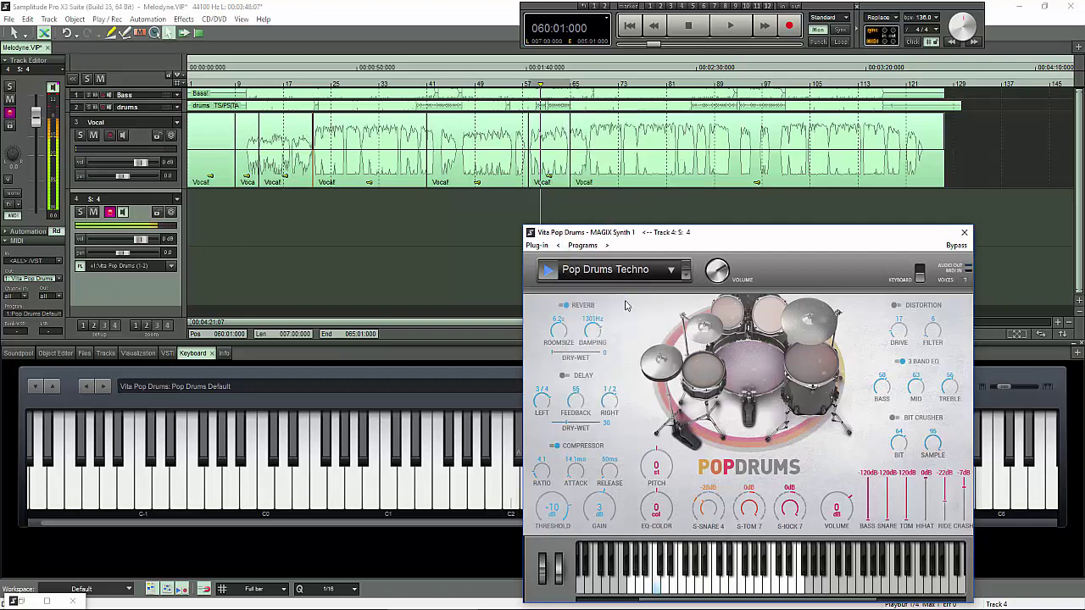
left_click(550, 271)
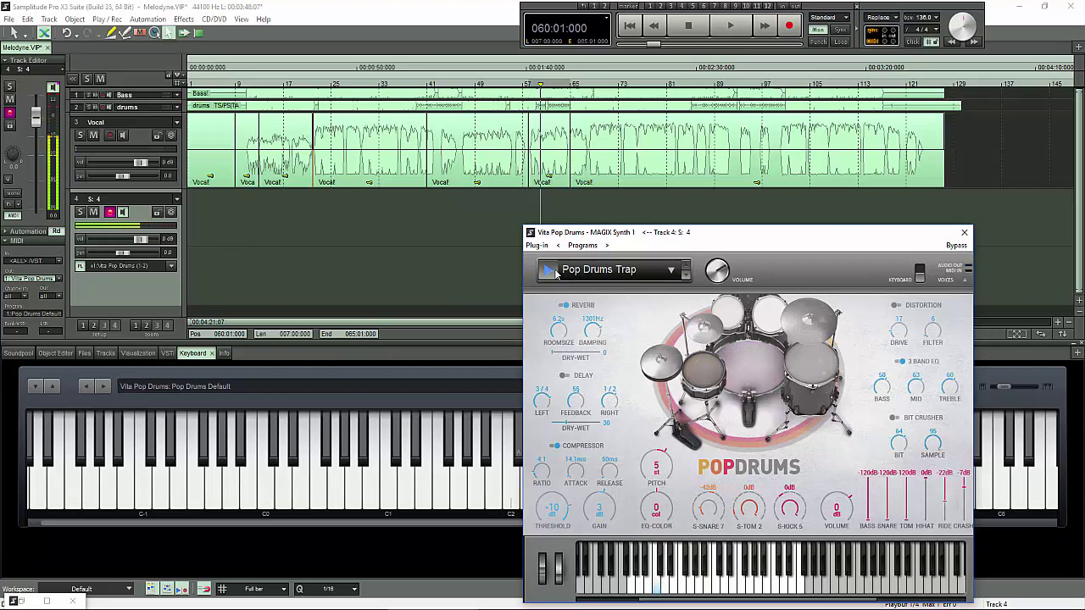
left_click(554, 448)
left_click(550, 447)
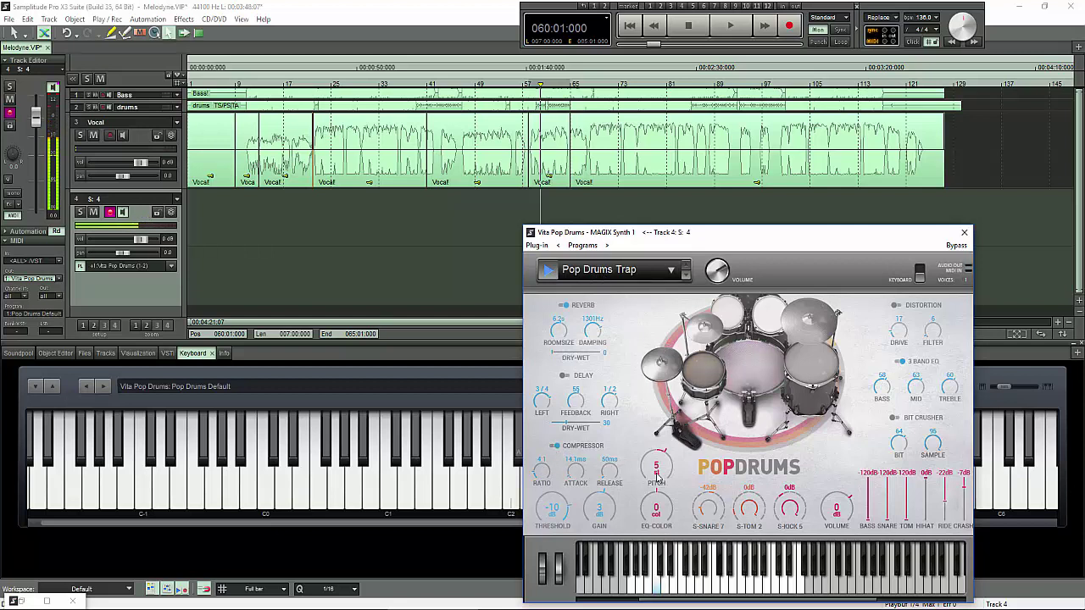
Set Pop Drums' EQ-Color to 32 and the kick control to S-Kick 4 at -6 dB.
left_click_drag(656, 507, 648, 529)
mouse_move(666, 491)
left_mouse_down()
mouse_move(681, 549)
mouse_move(669, 502)
left_mouse_up()
left_click_drag(788, 514, 777, 522)
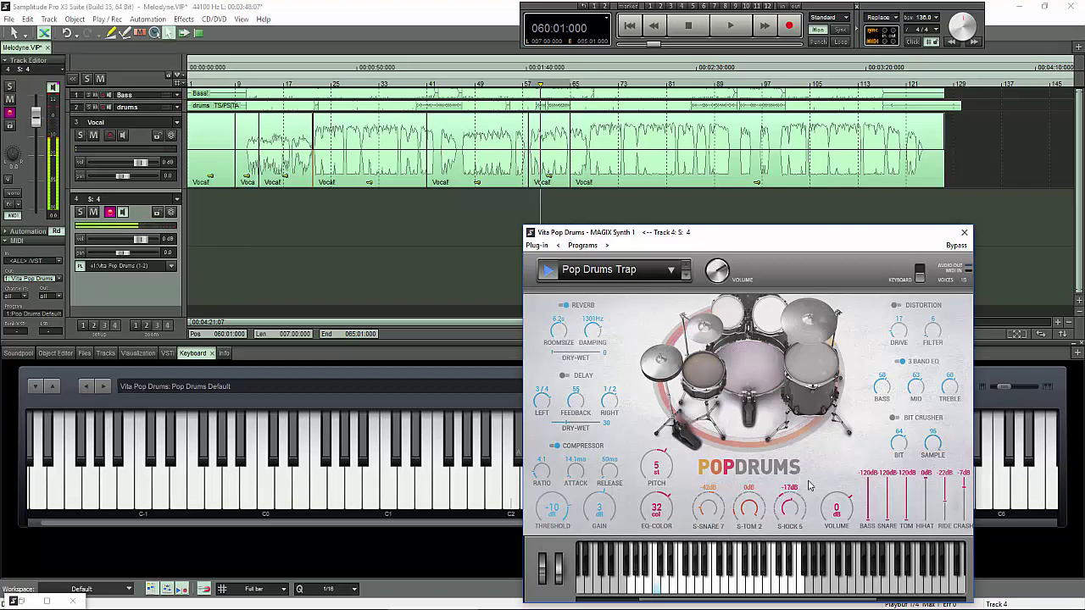
mouse_move(788, 493)
left_mouse_down()
mouse_move(805, 504)
mouse_move(778, 507)
left_mouse_up()
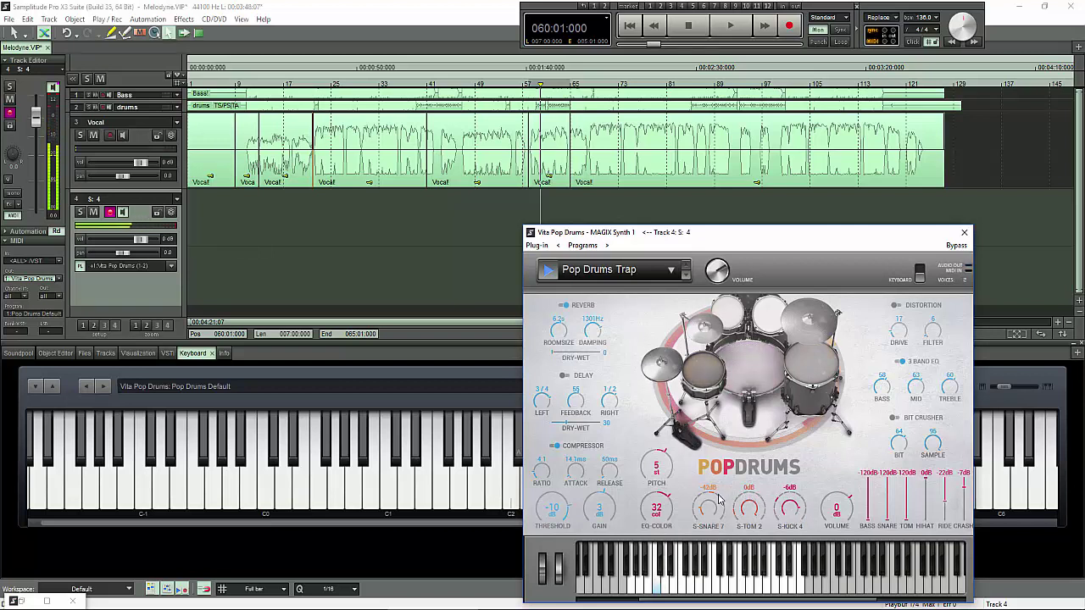
Set Pop Drums' snare to S-Snare 5 at -10 dB.
left_click_drag(719, 500, 697, 502)
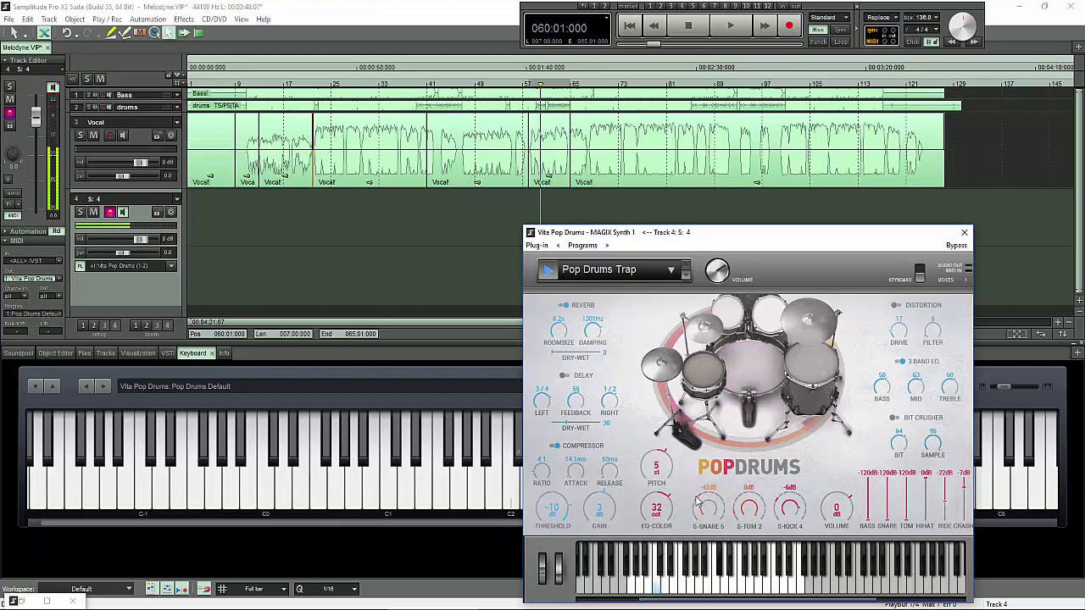
left_click(709, 509)
left_click_drag(709, 509, 715, 511)
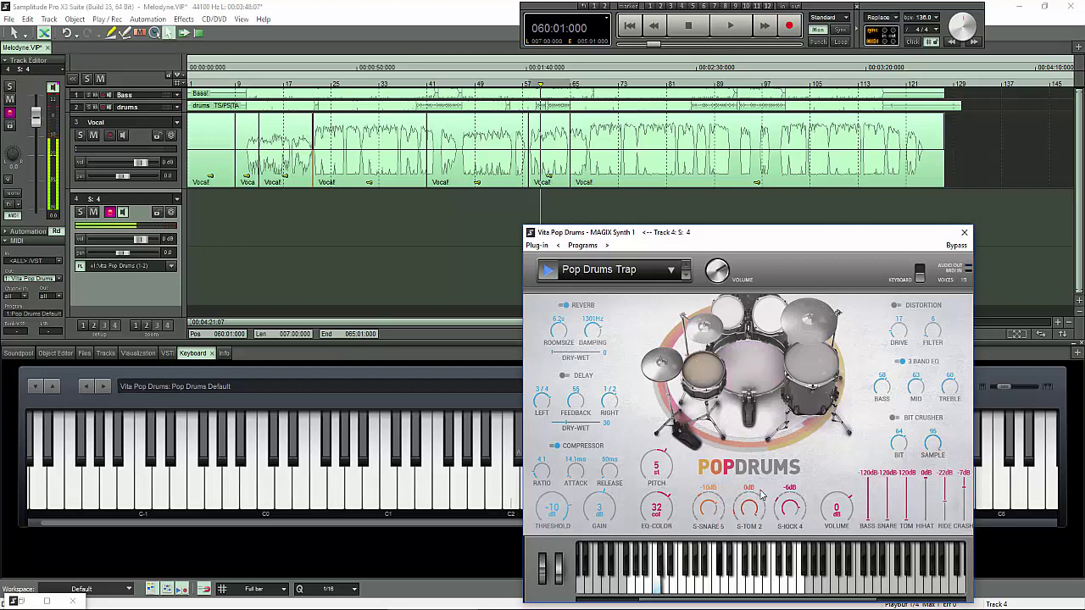
Set Pop Drums' EQ-Color to 70 and the pitch to 4 st.
scroll(659, 519, "down", 5)
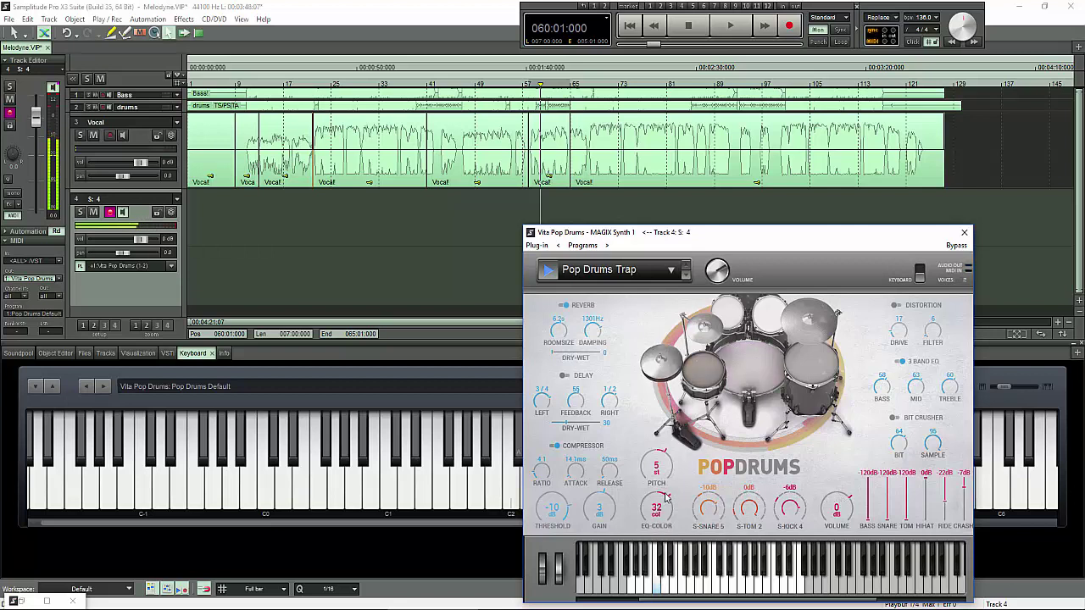
scroll(670, 505, "up", 15)
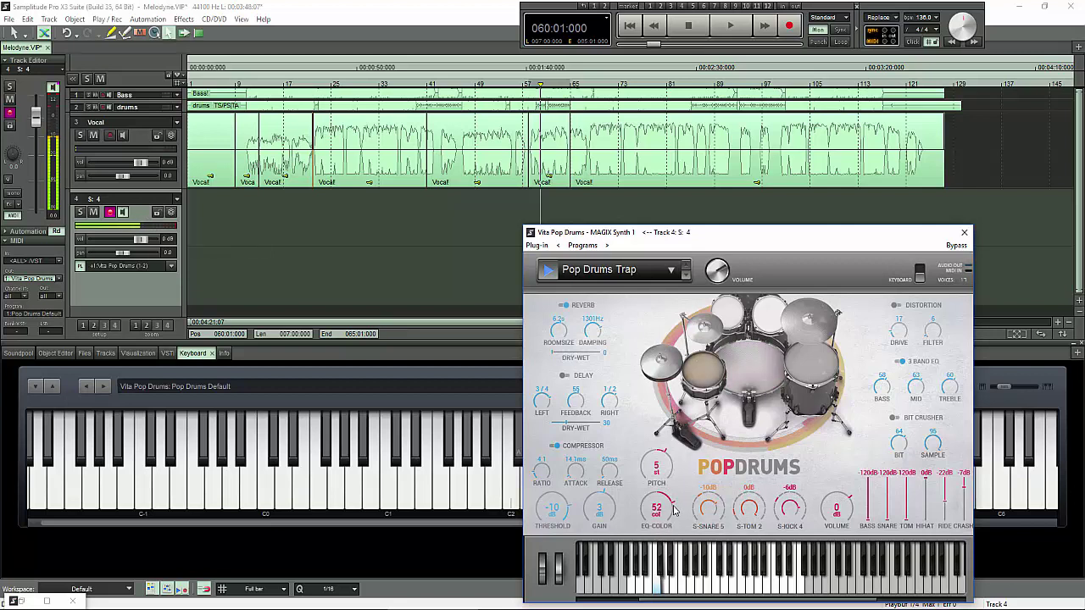
scroll(670, 521, "down", 10)
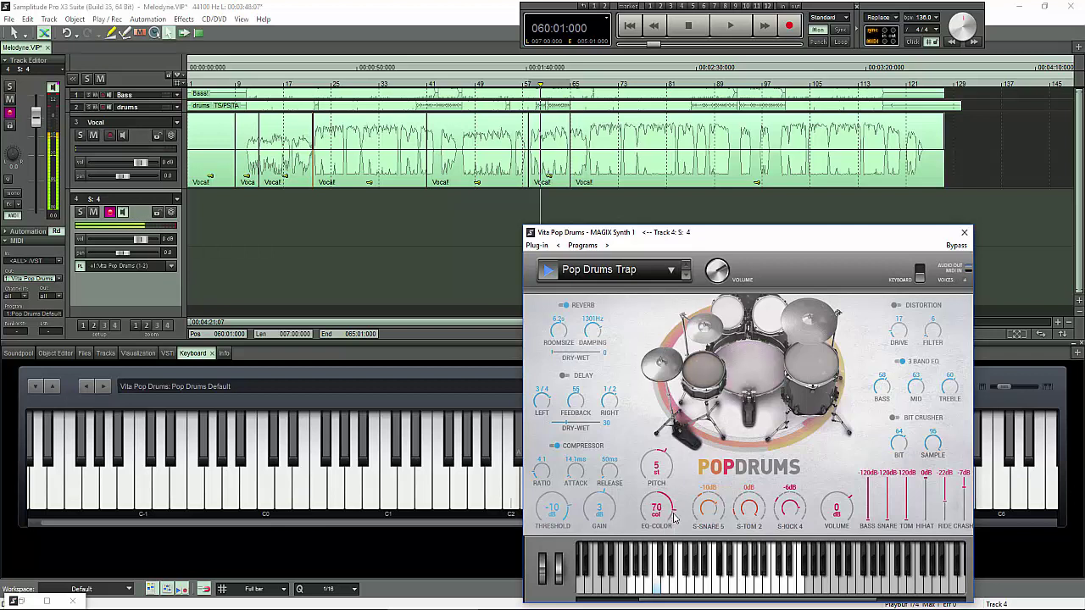
scroll(654, 462, "down", 10)
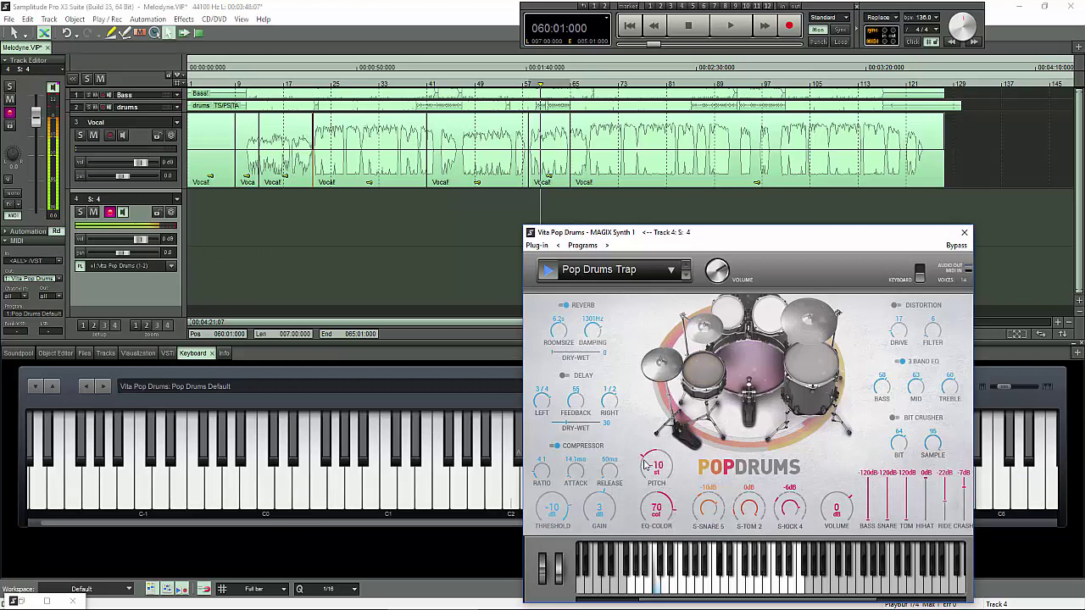
scroll(644, 470, "up", 14)
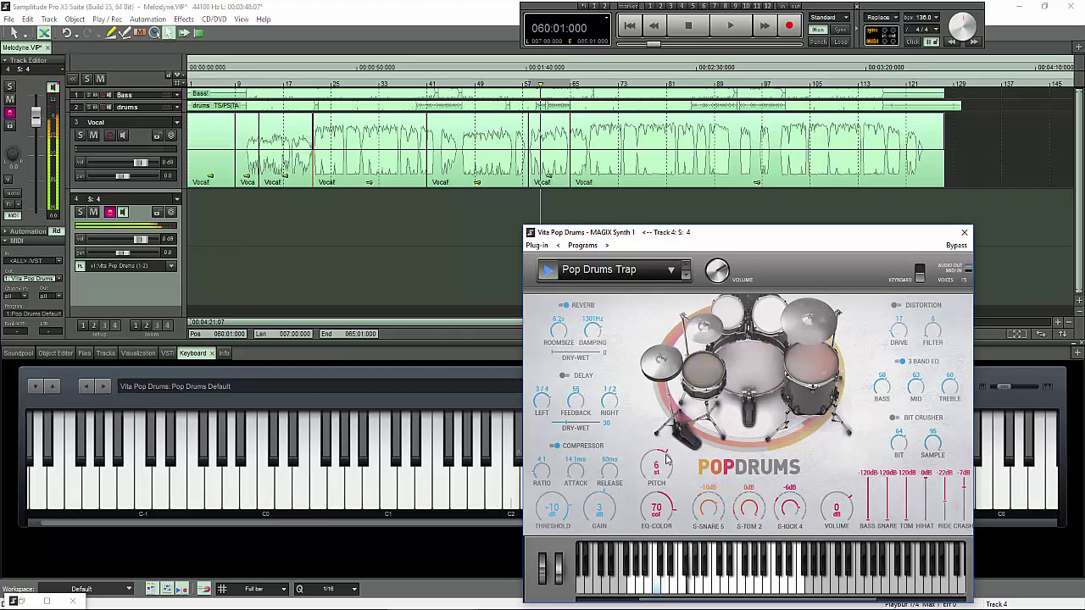
scroll(669, 471, "down", 5)
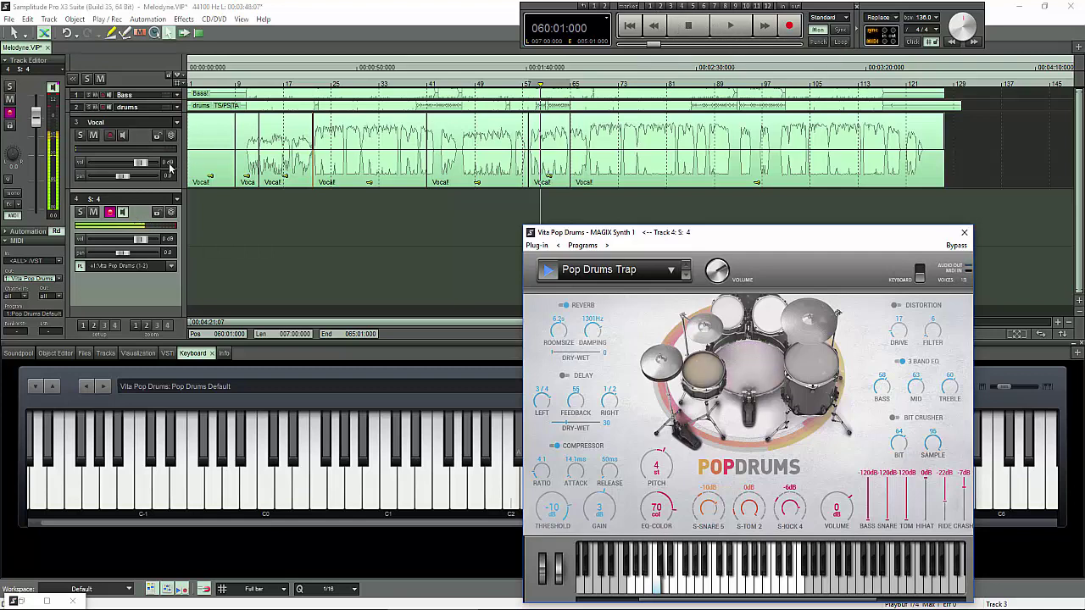
Mute the drums track during playback, stop the Pop Drums preview and close the instrument window.
left_click(97, 107)
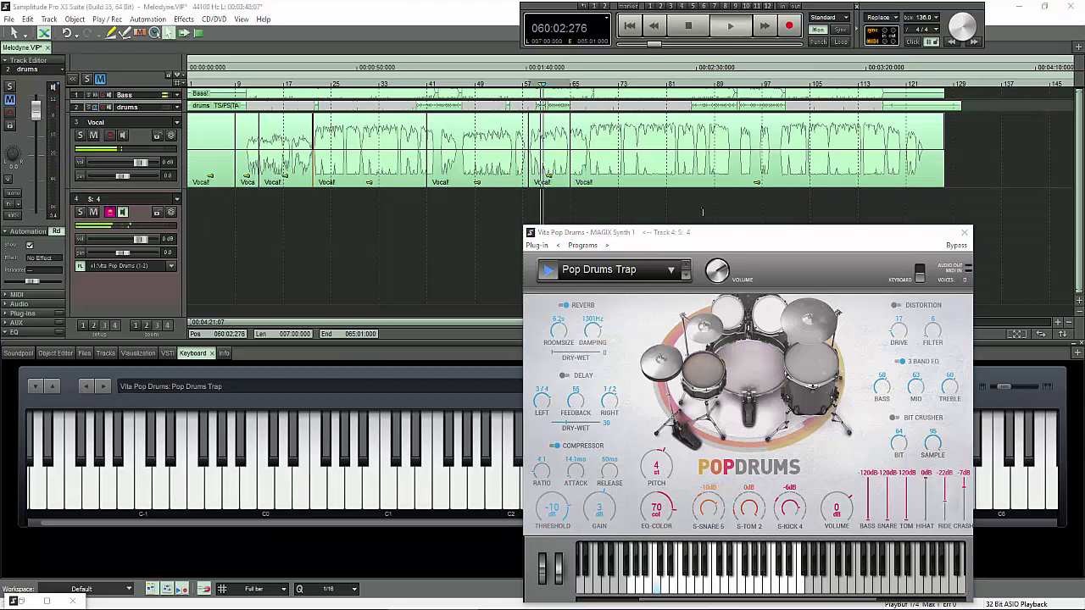
left_click(550, 270)
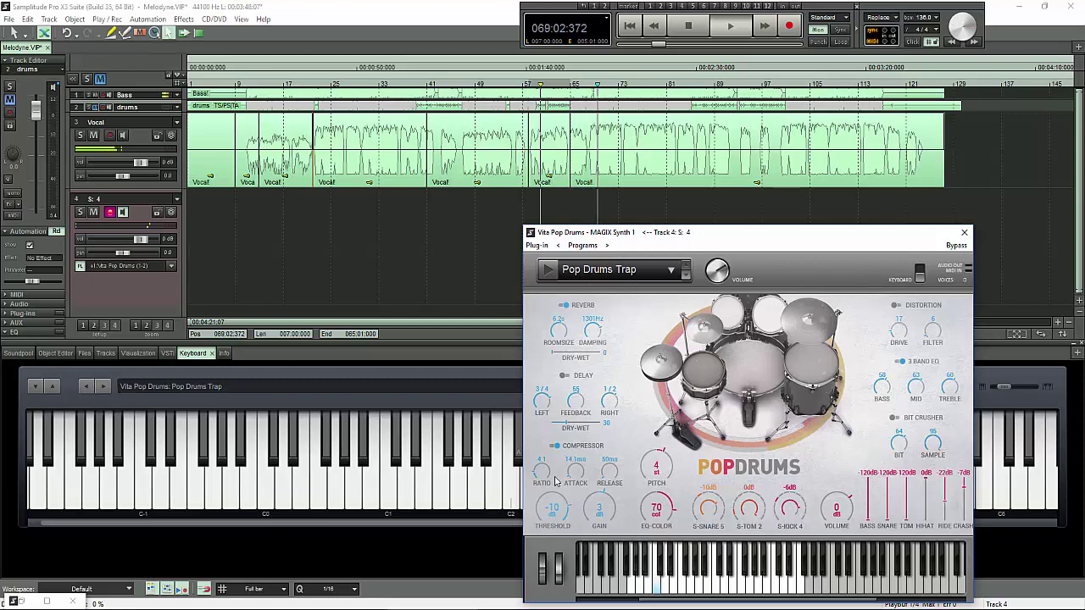
left_click(964, 232)
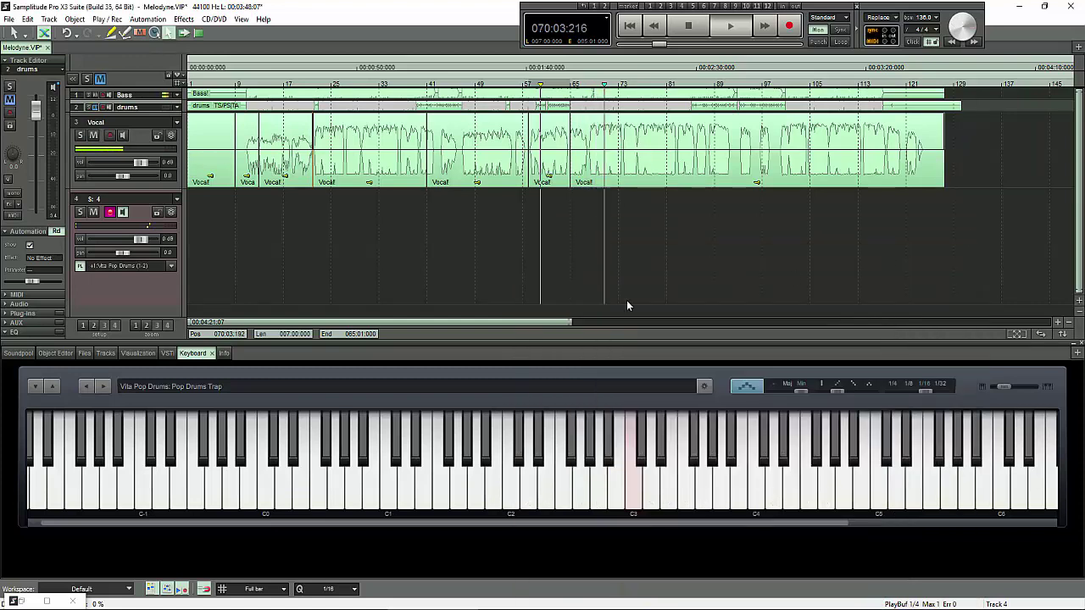
left_click(106, 284)
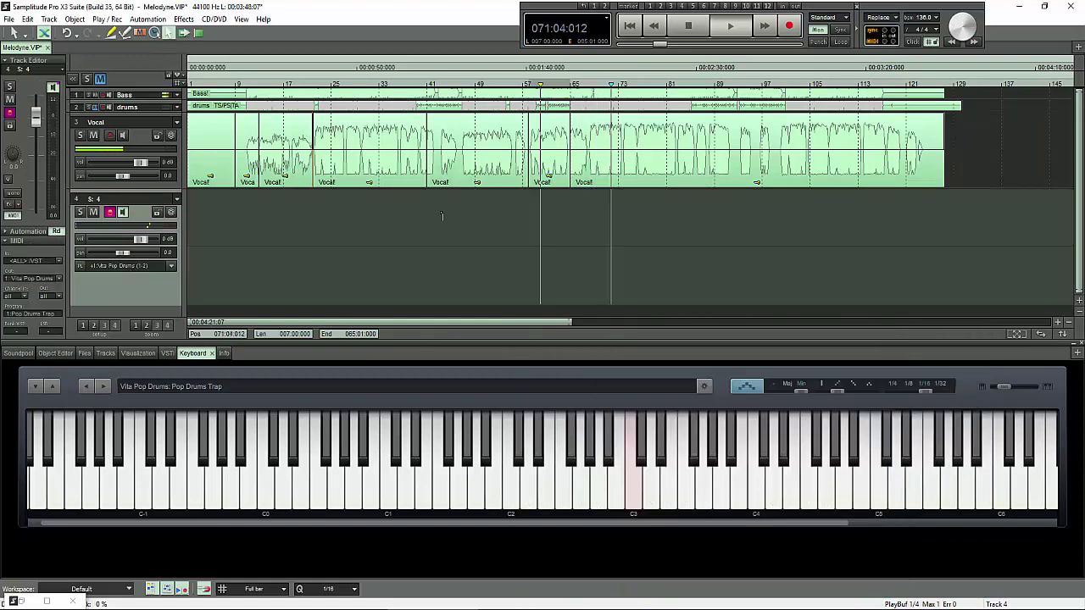
Unmute the drums track, solo the Vocal track and stop playback.
left_click(96, 122)
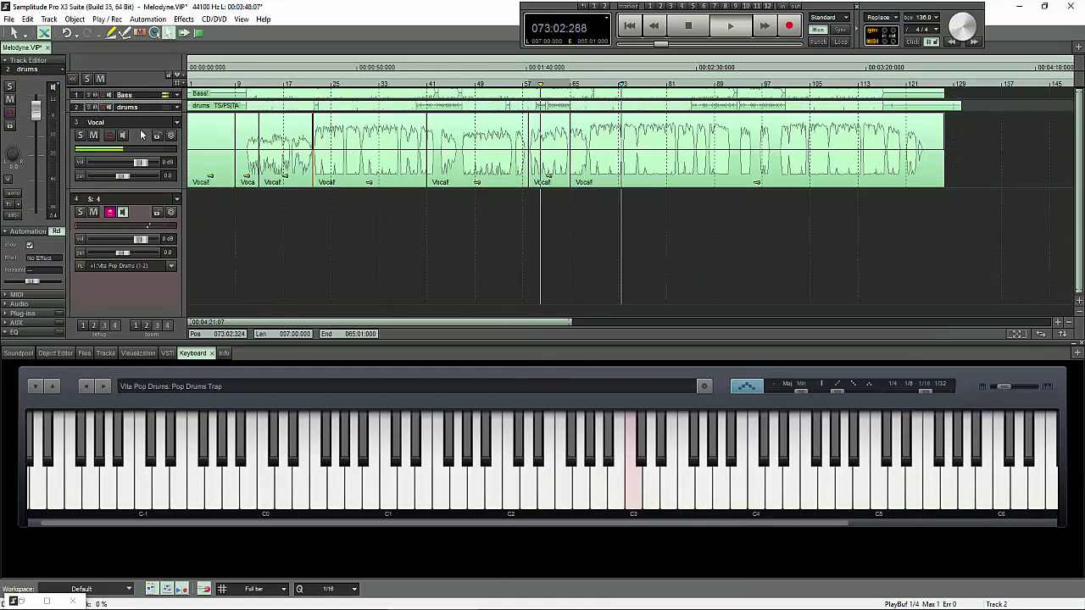
left_click(80, 136)
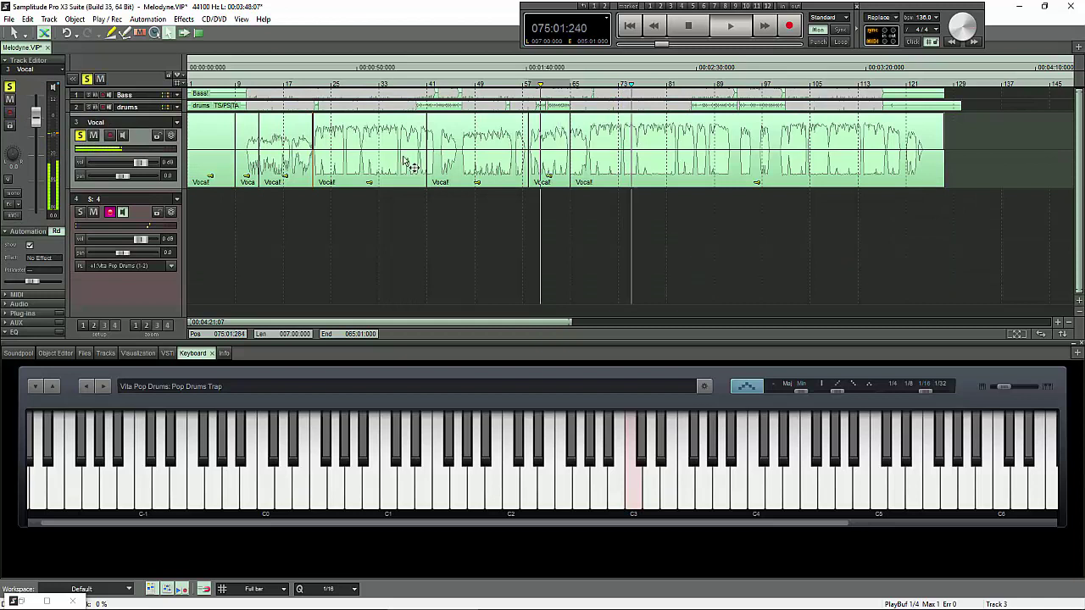
key("space")
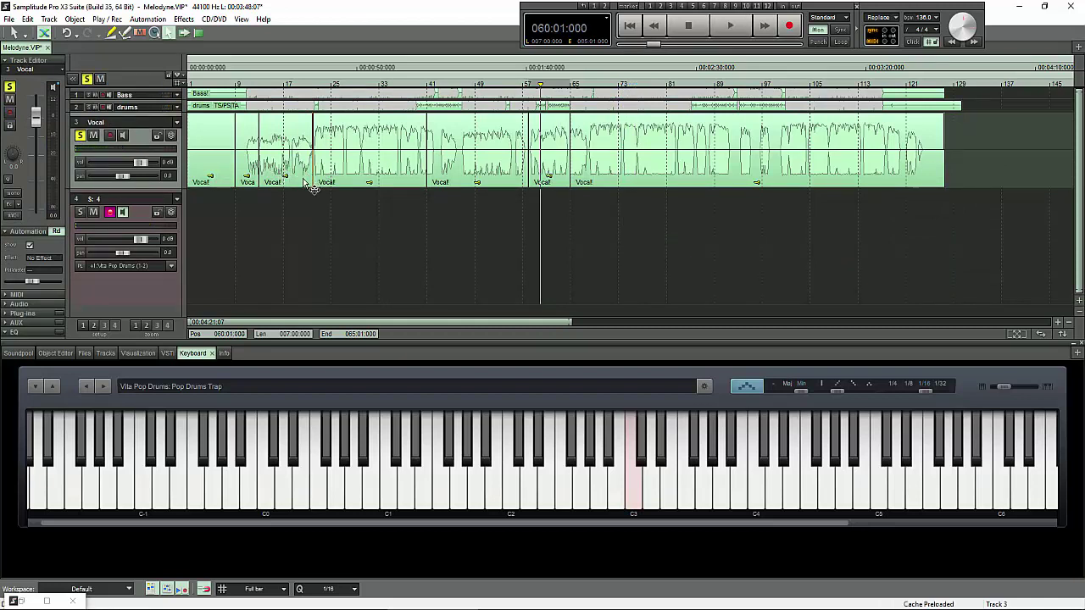
Select the short vocal object starting at bar 9 and replace Pop Drums with Vita Concert Grand on track 4.
left_click(308, 179)
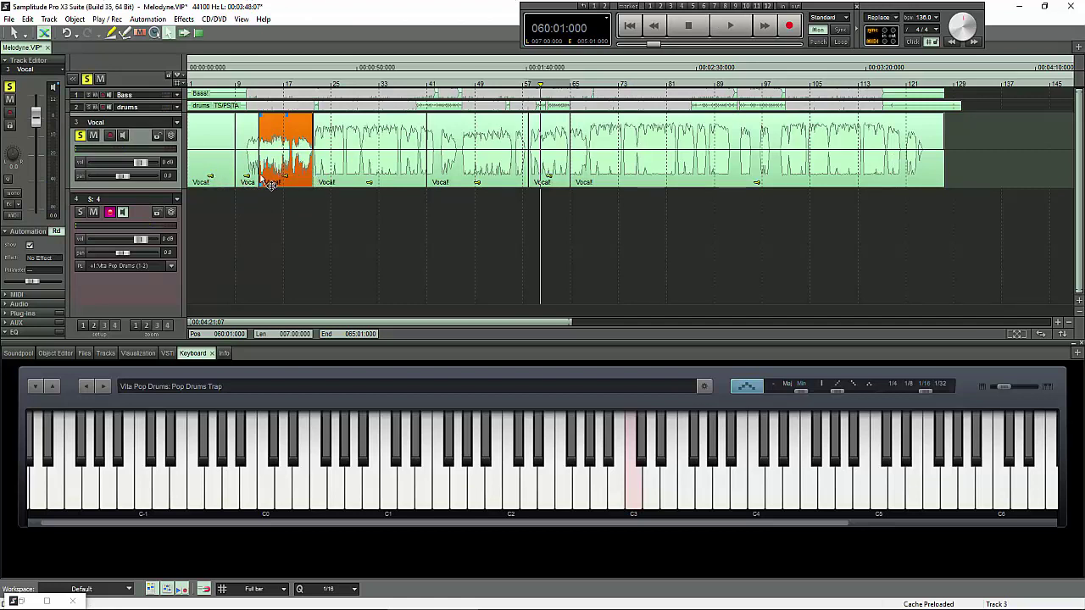
left_click(253, 161)
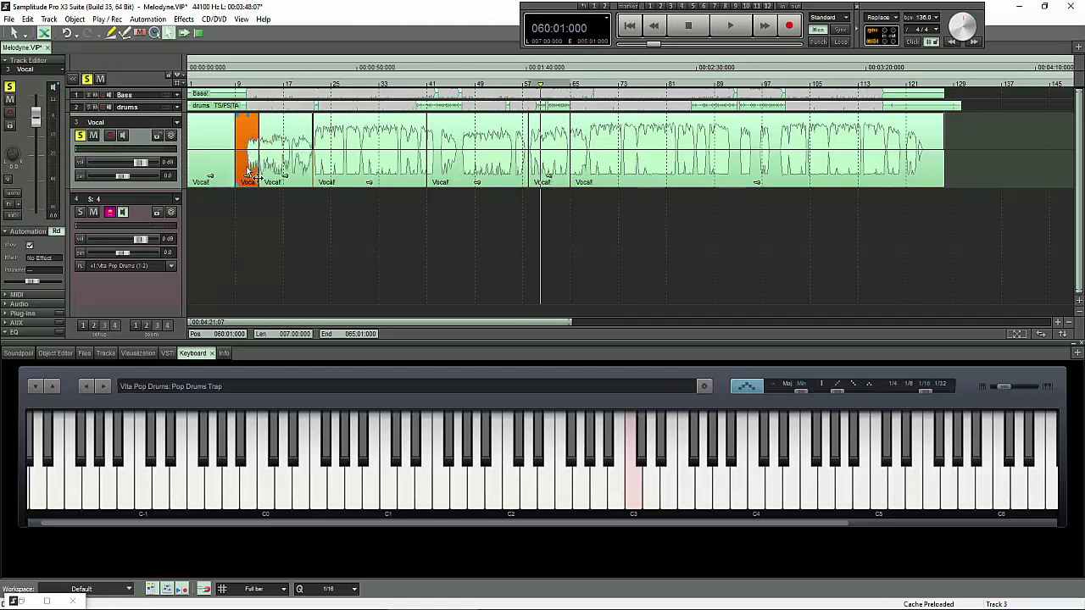
left_click(171, 268)
mouse_move(143, 425)
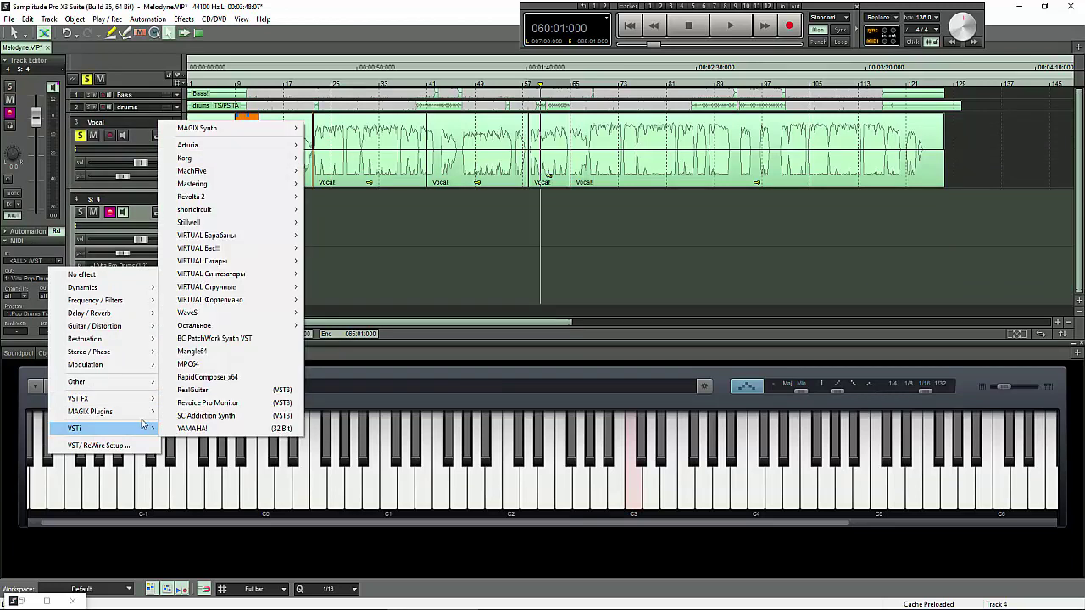
mouse_move(262, 147)
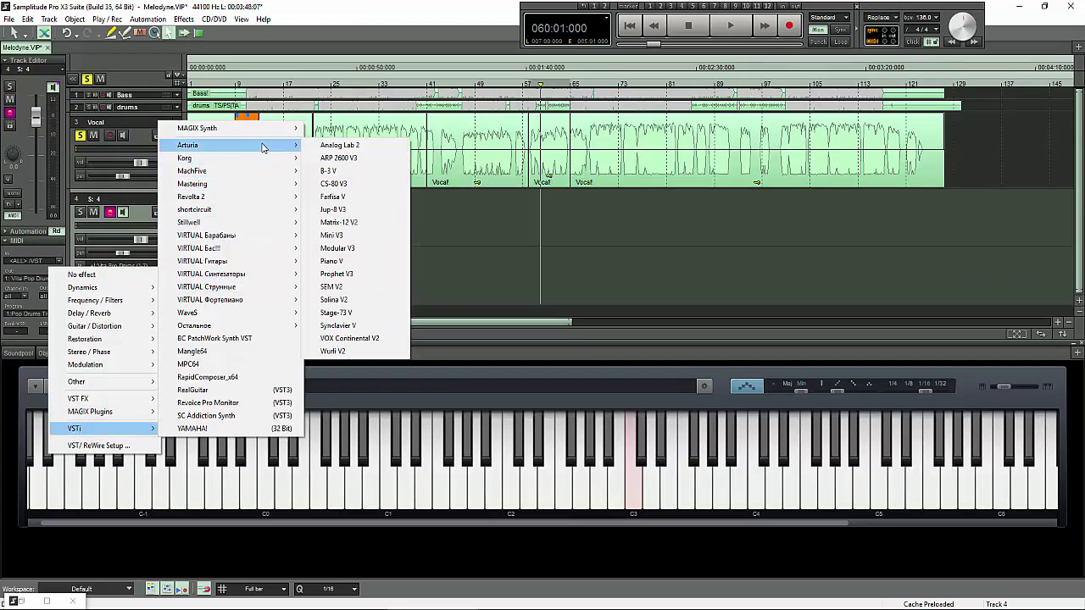
mouse_move(271, 128)
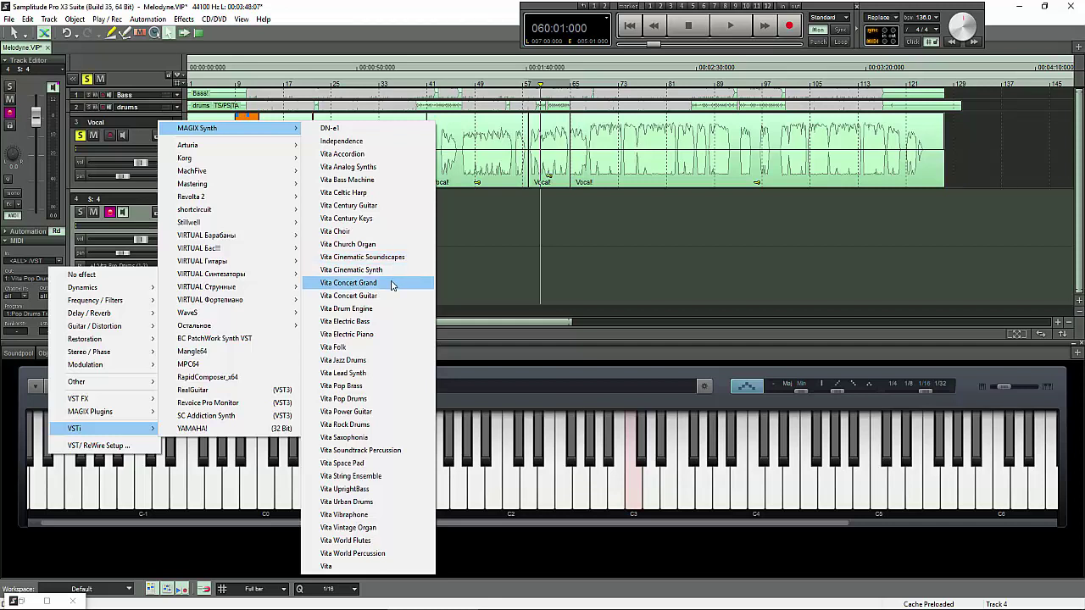
left_click(463, 259)
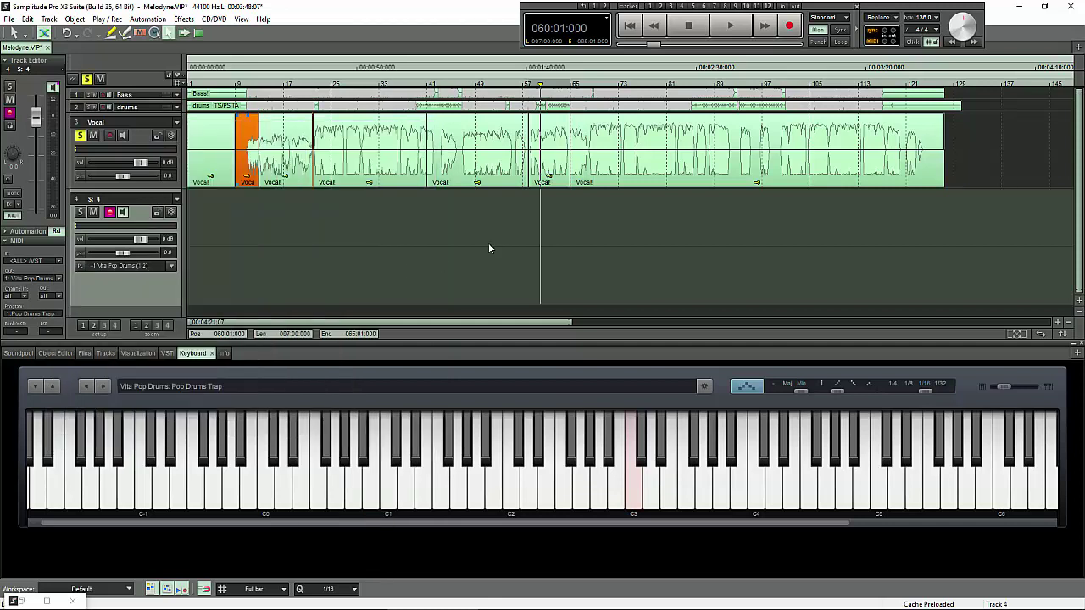
left_click(113, 268)
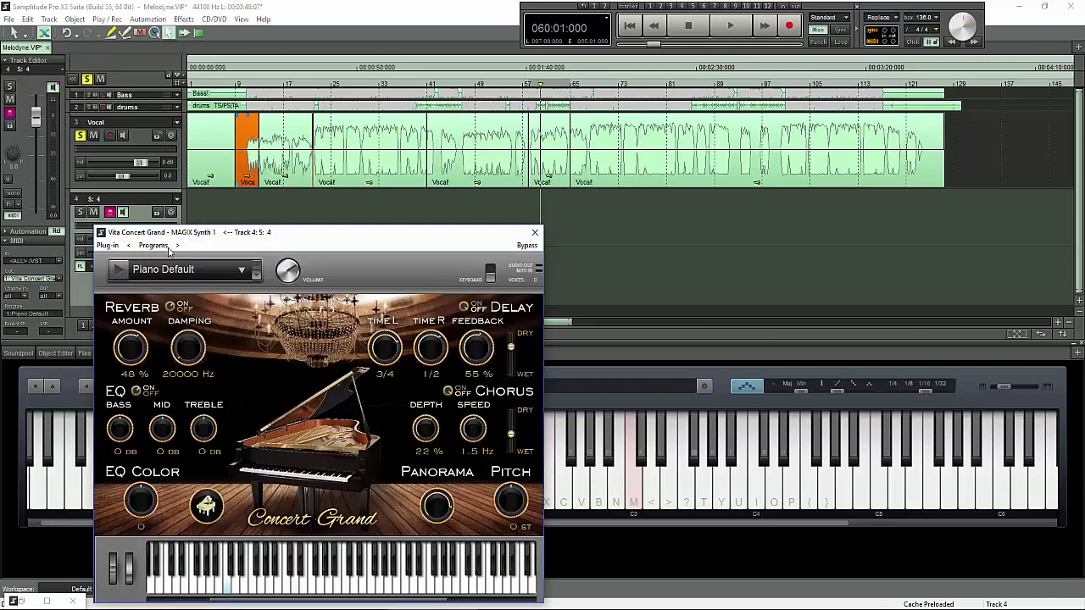
left_click(534, 232)
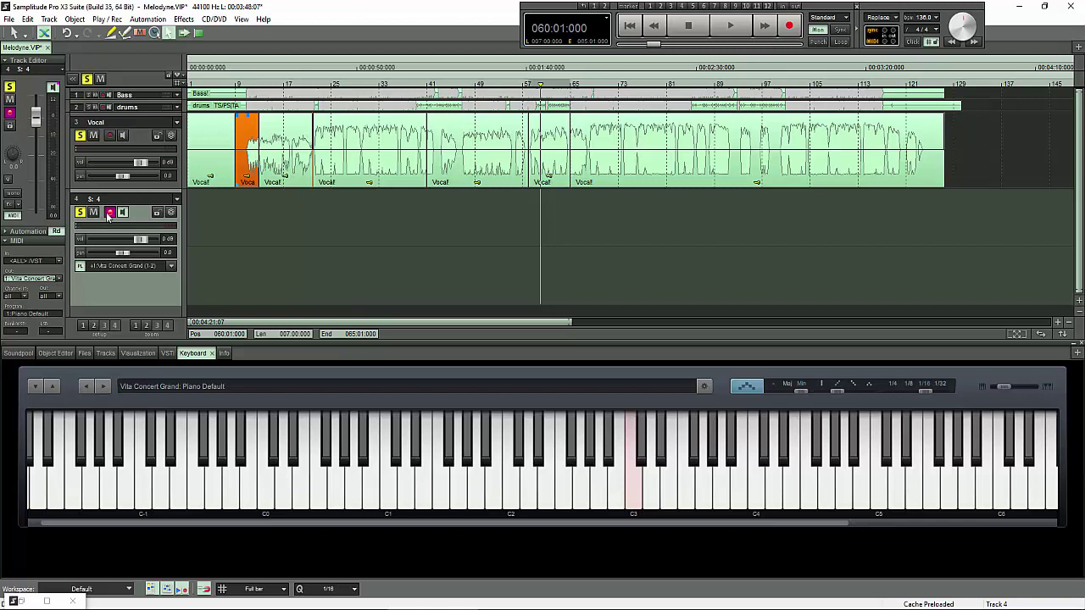
Disarm recording on track 4 and convert the short vocal object at bar 9 with Audio to MIDI onto that track.
left_click(109, 212)
right_click(246, 169)
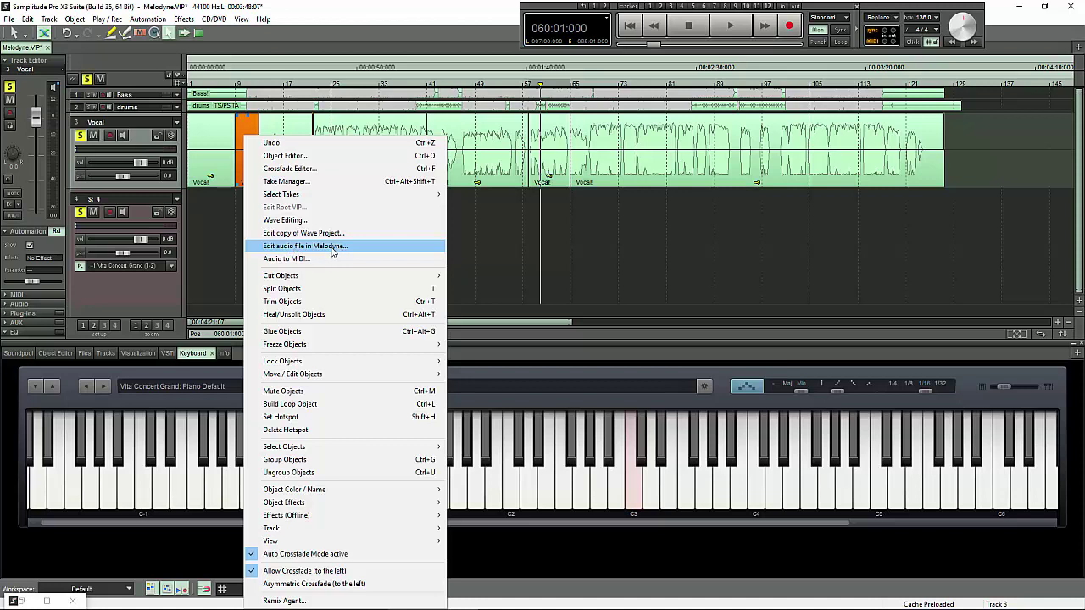
left_click(284, 258)
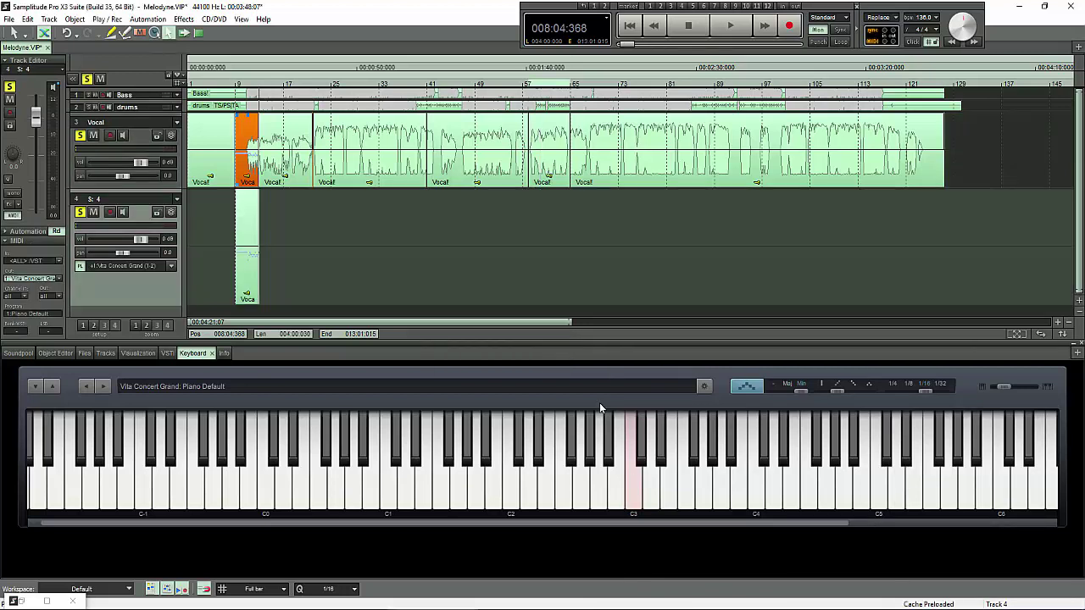
scroll(360, 275, "up", 2)
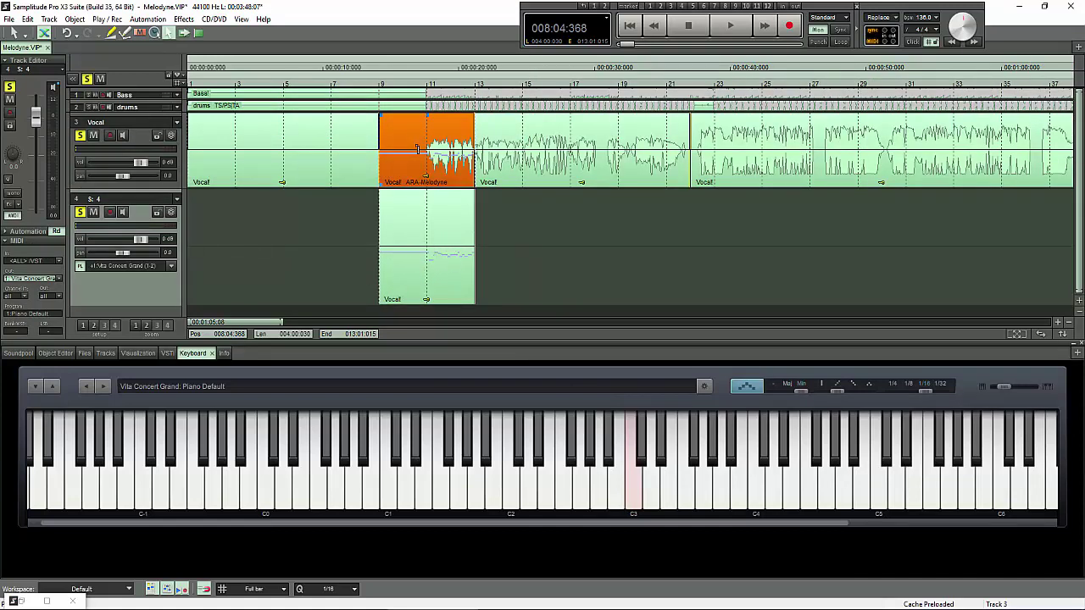
left_click(455, 174)
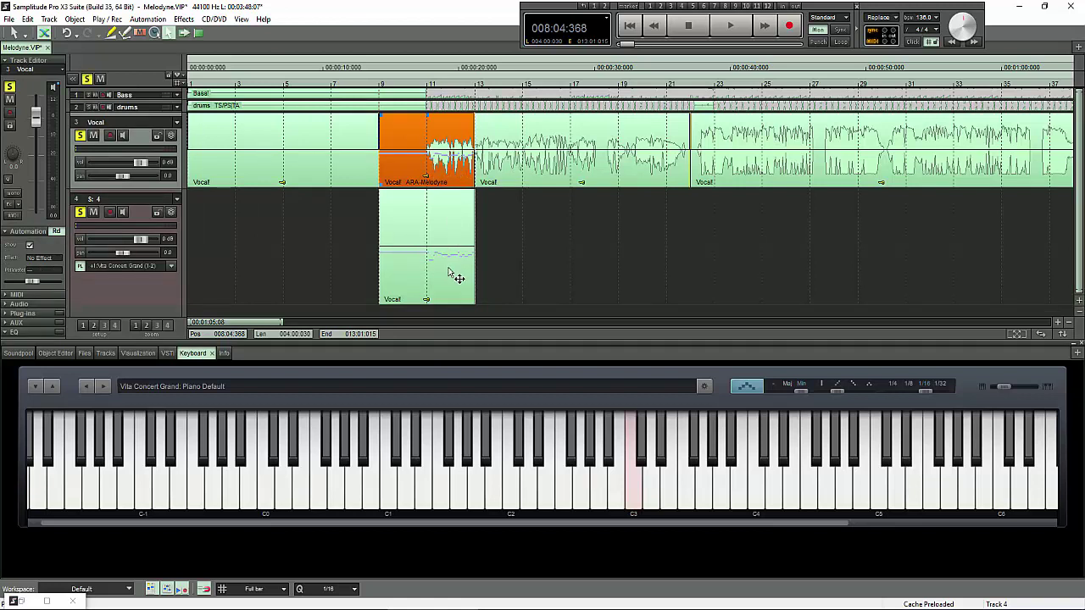
right_click(466, 188)
mouse_move(506, 200)
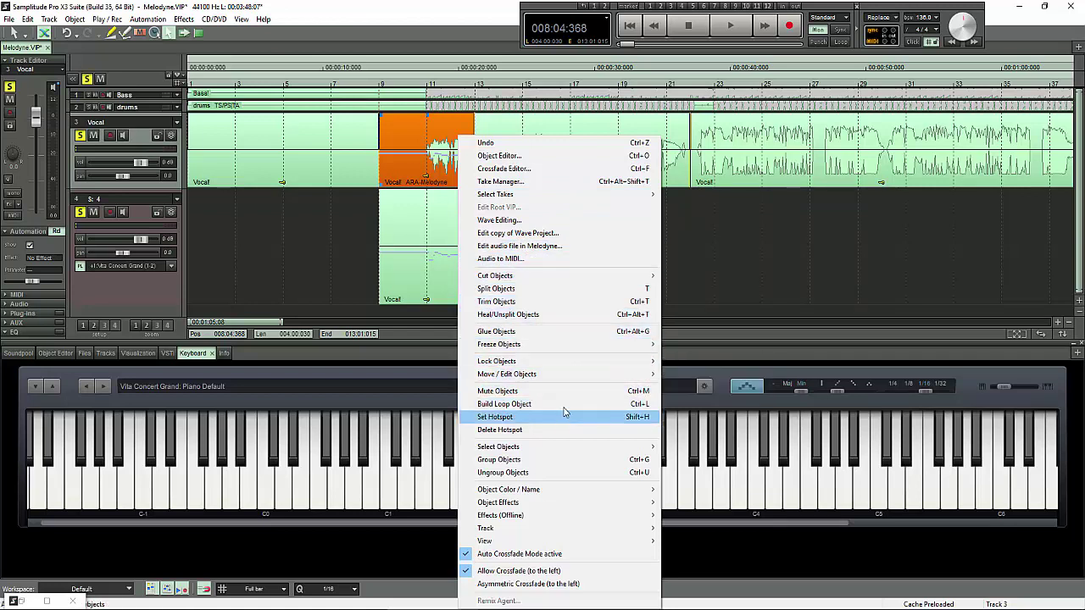
left_click(574, 481)
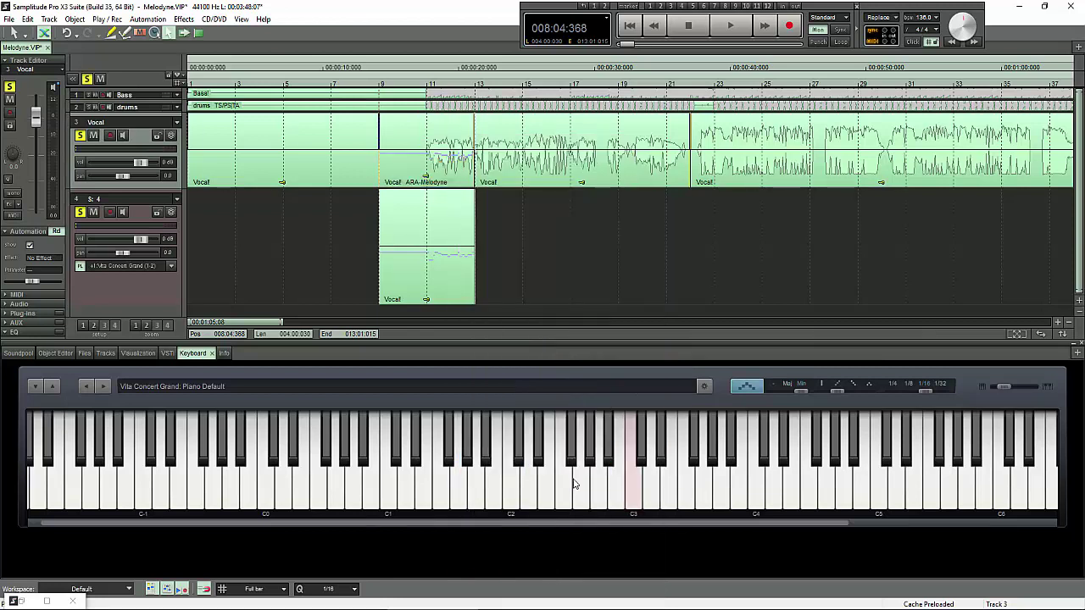
Copy the short Melodyne vocal object from the Vocal track to track 4 at bar 15 and delete the copy.
left_click(462, 183)
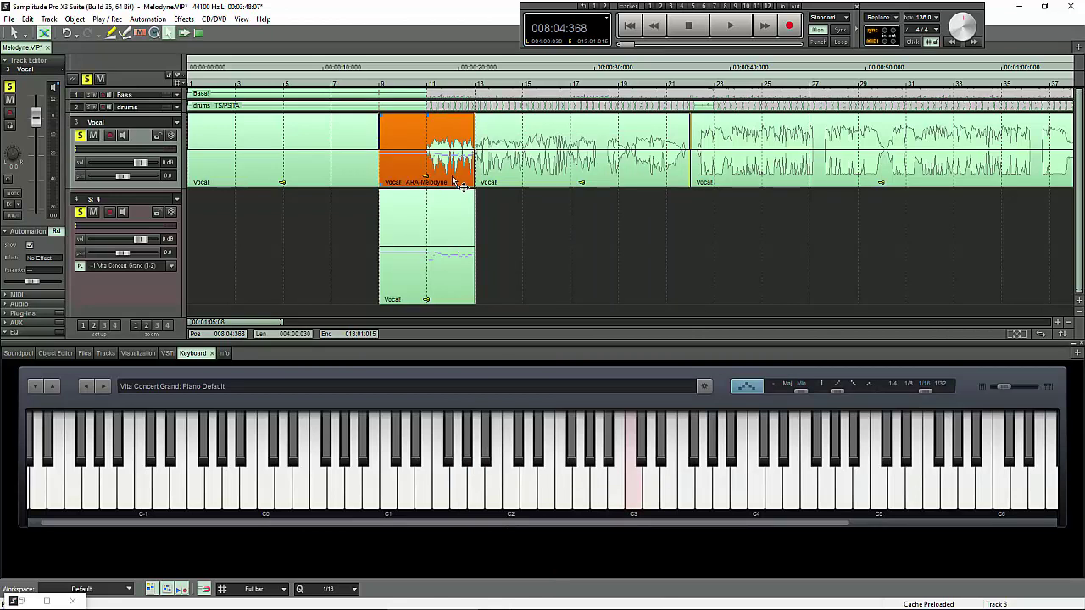
left_click_drag(455, 180, 599, 246)
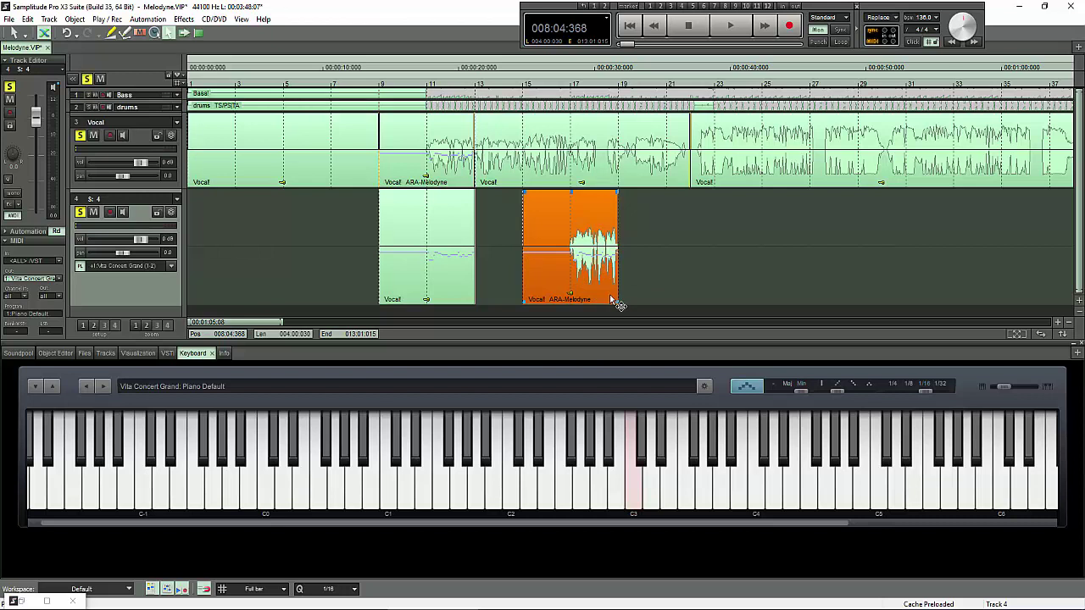
key("Delete")
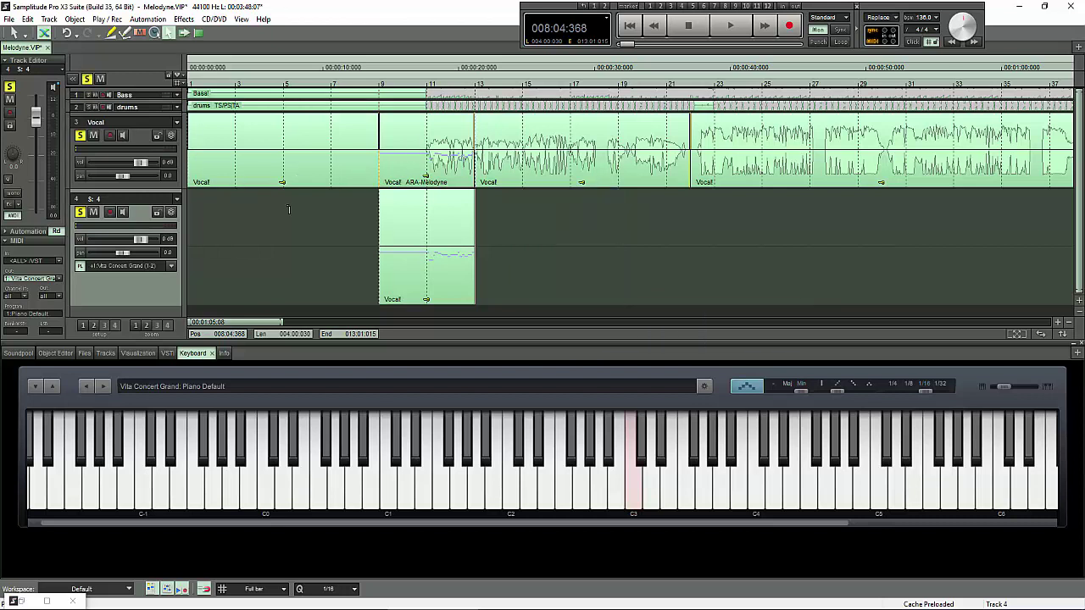
Turn off solo on track 4 and play the soloed Vocal track from bar 11.
left_click(79, 212)
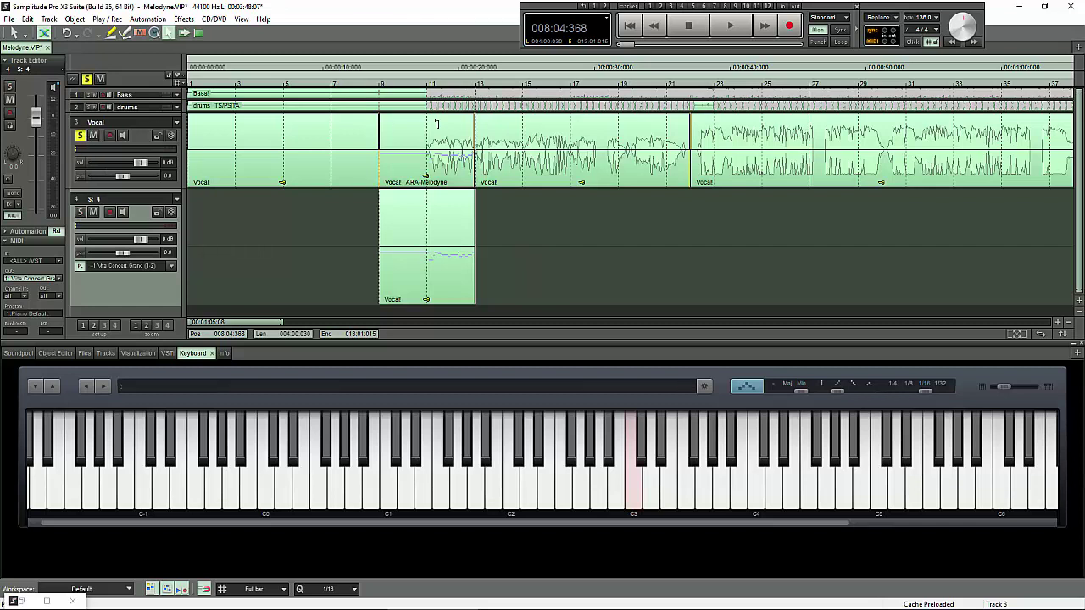
left_click(383, 136)
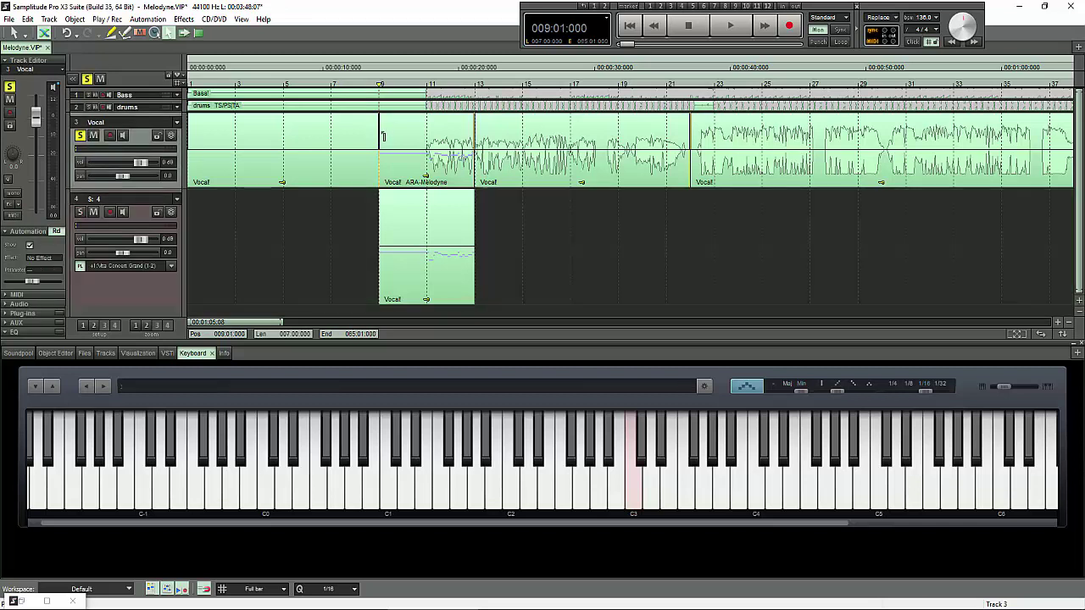
left_click(426, 133)
key("space")
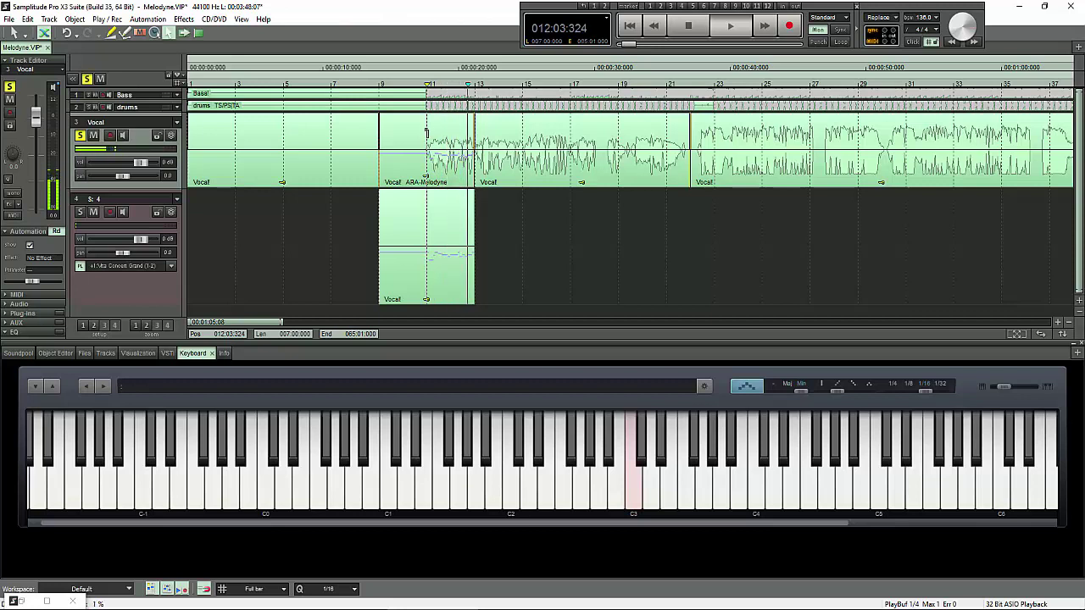
Set the playback range from bar 11 to bar 13 and play it with track 4 soloed instead of the Vocal track.
key("space")
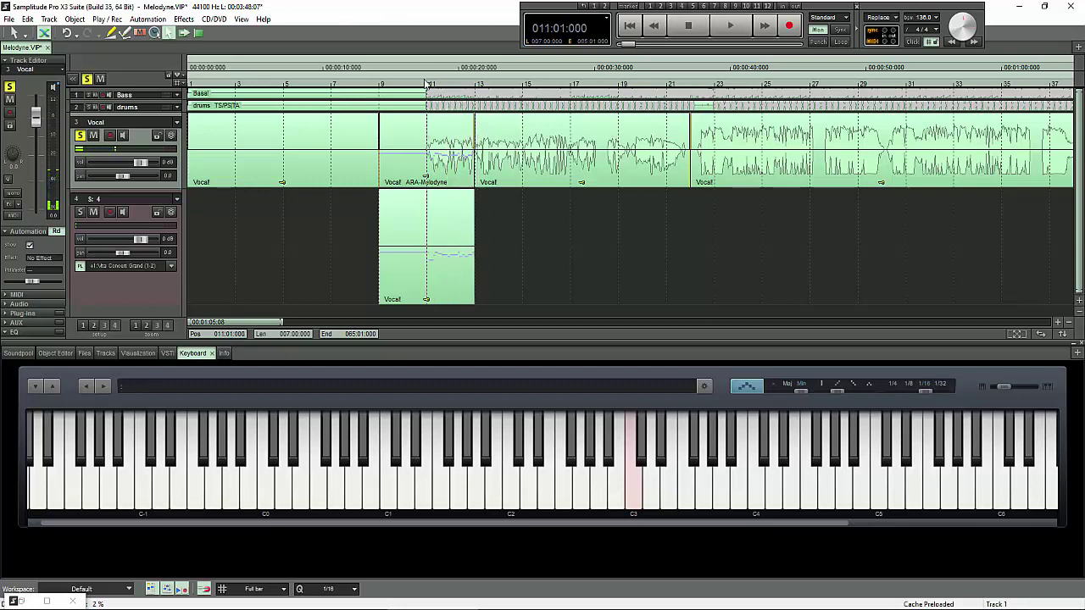
left_click_drag(430, 85, 474, 85)
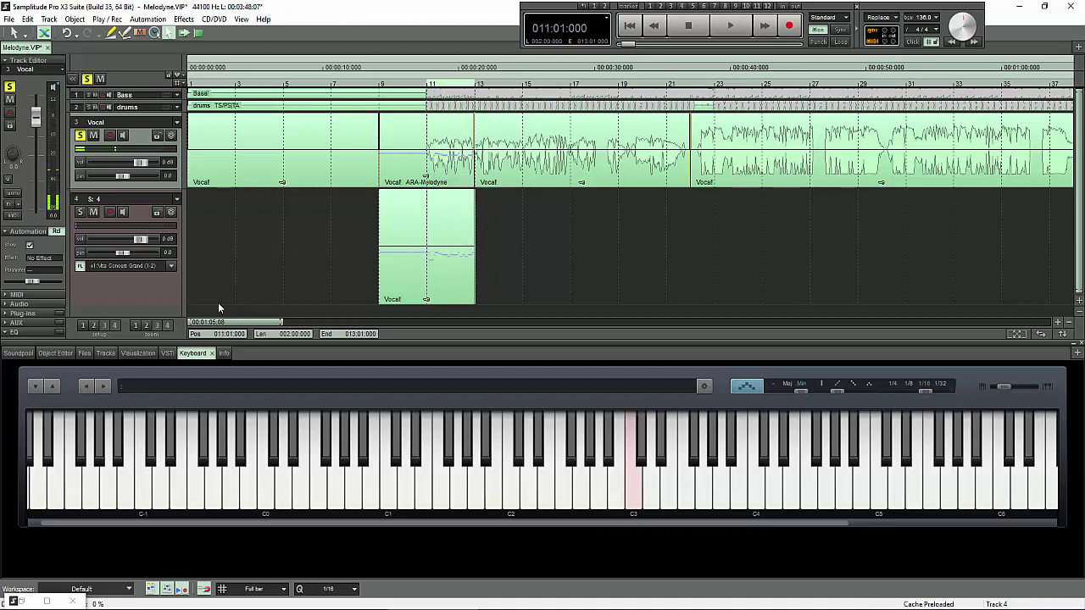
left_click(81, 135)
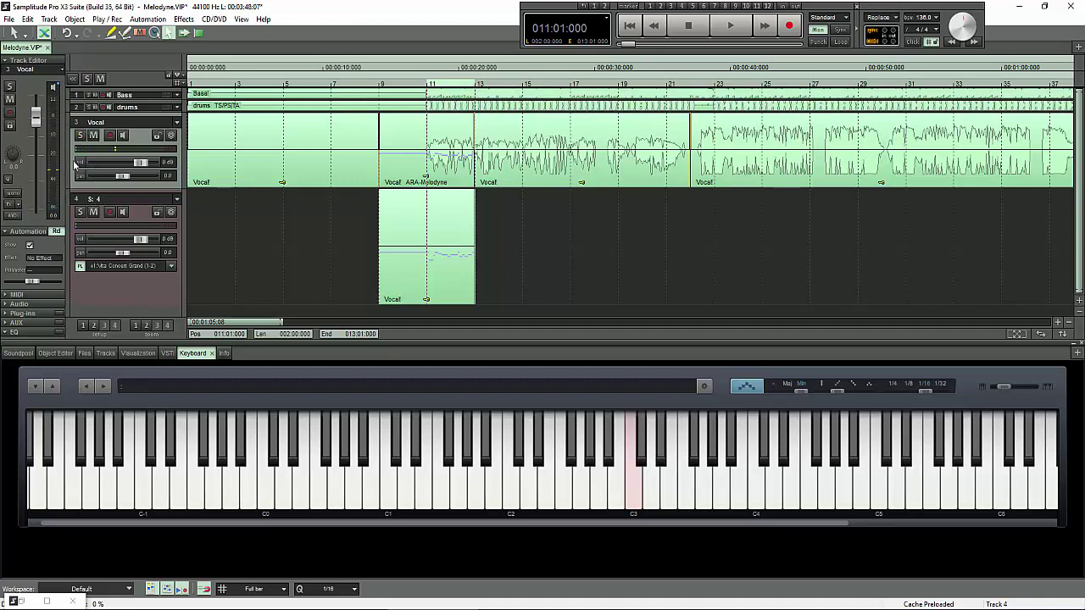
left_click(82, 213)
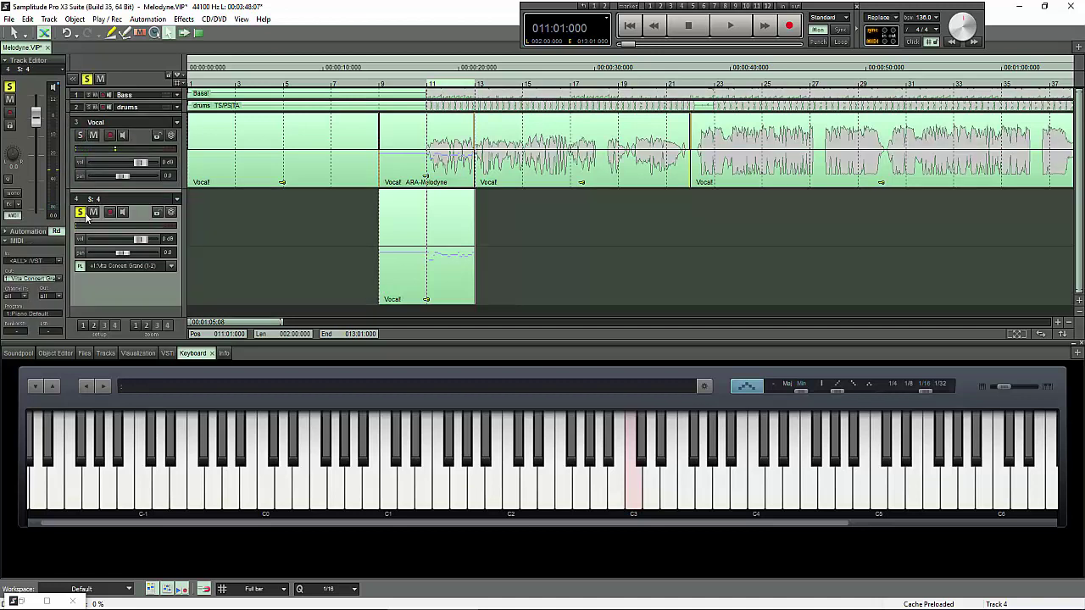
key("space")
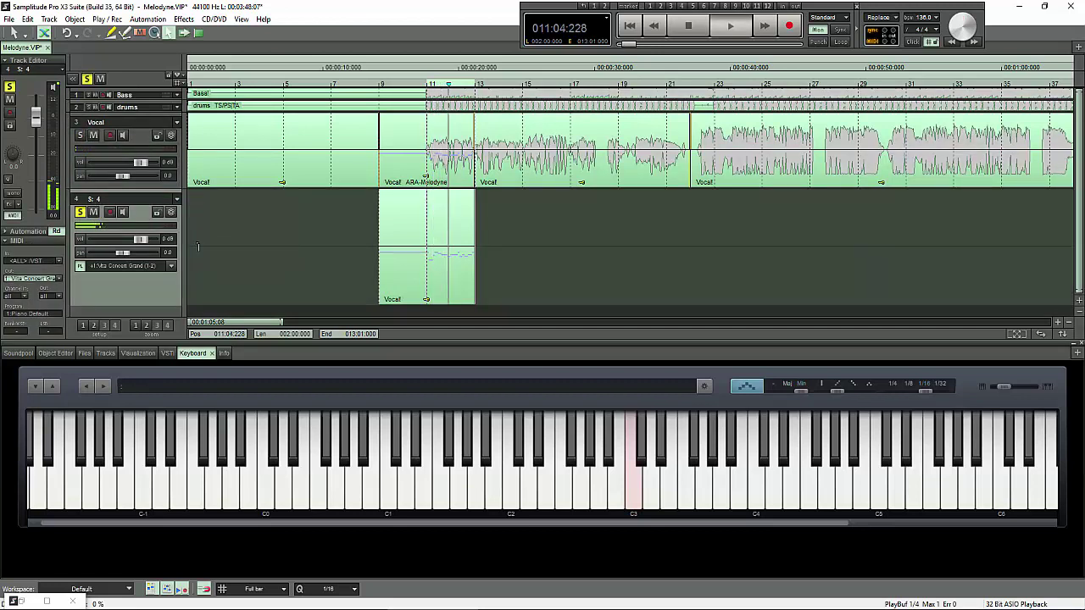
key("space")
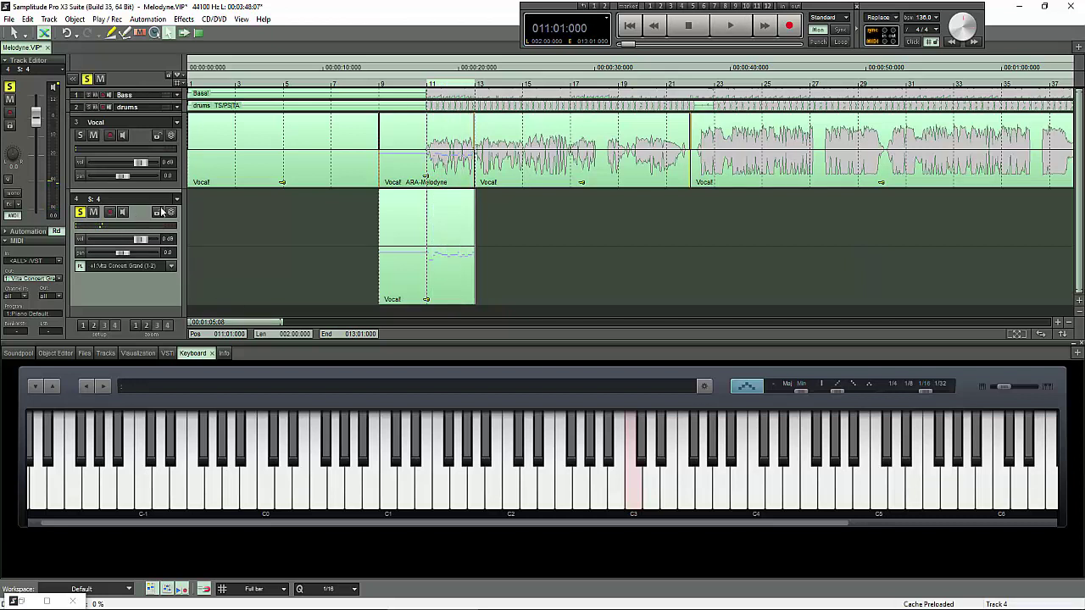
Raise the Vocal track's volume to 12.0 dB and play the bar 11 range with that track soloed instead of track 4.
left_click(127, 131)
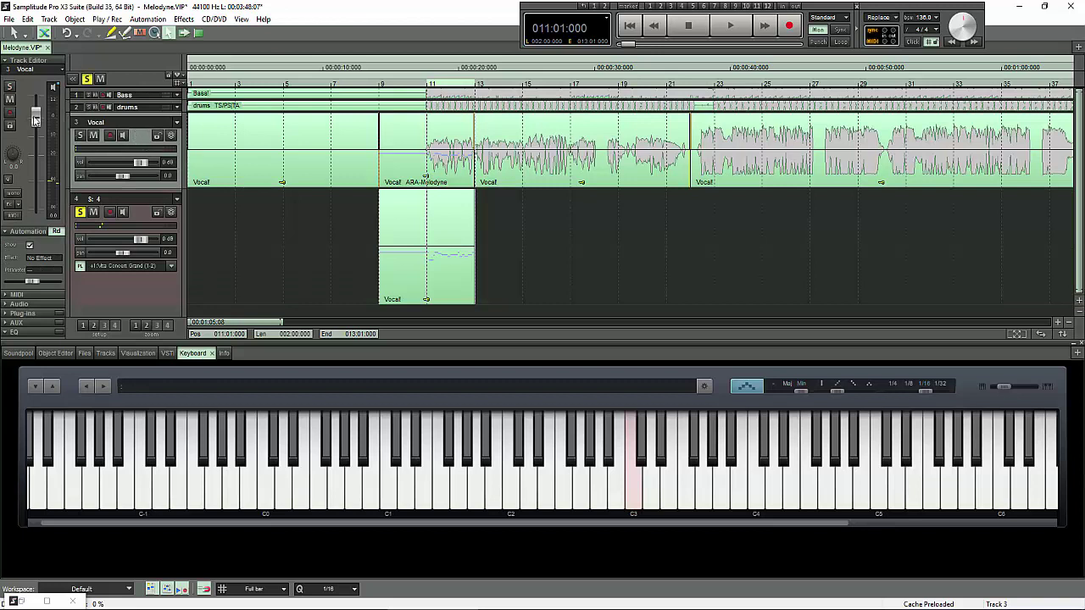
left_click_drag(35, 119, 35, 96)
key("space")
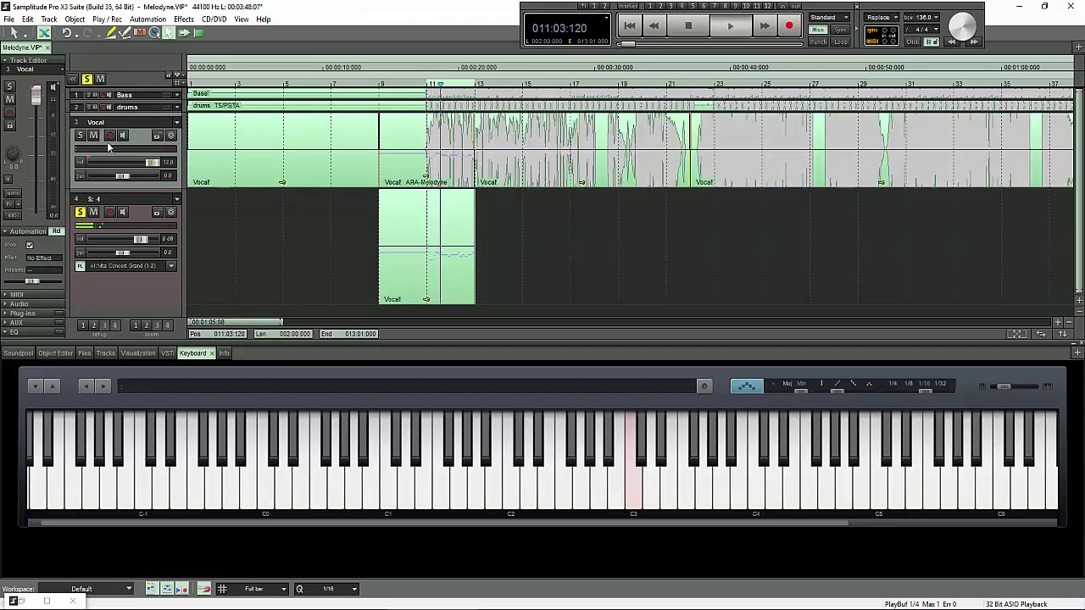
key("space")
key("Down")
left_click(81, 135)
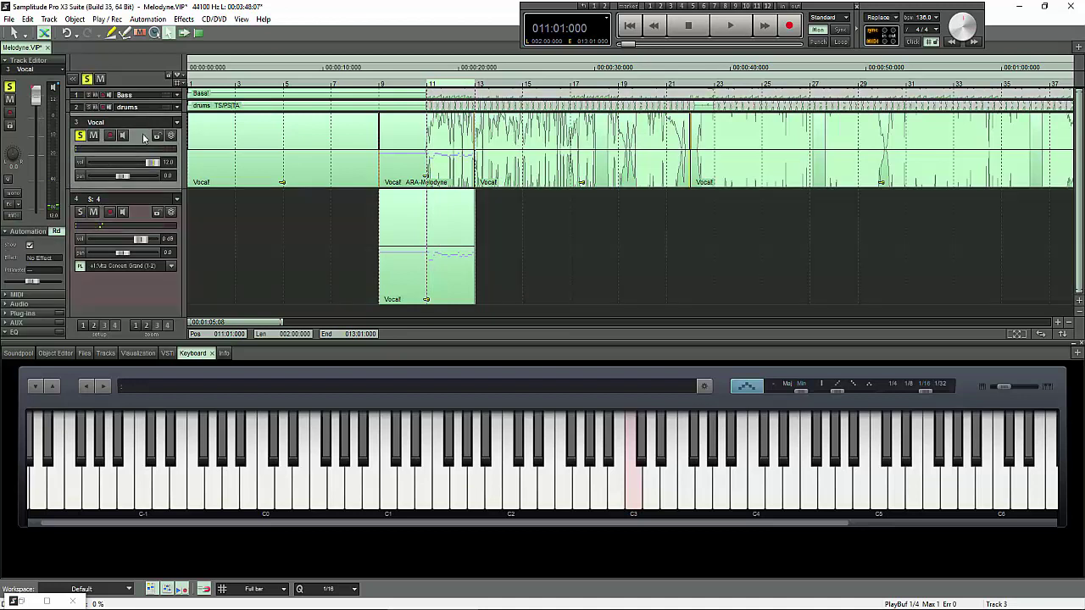
key("space")
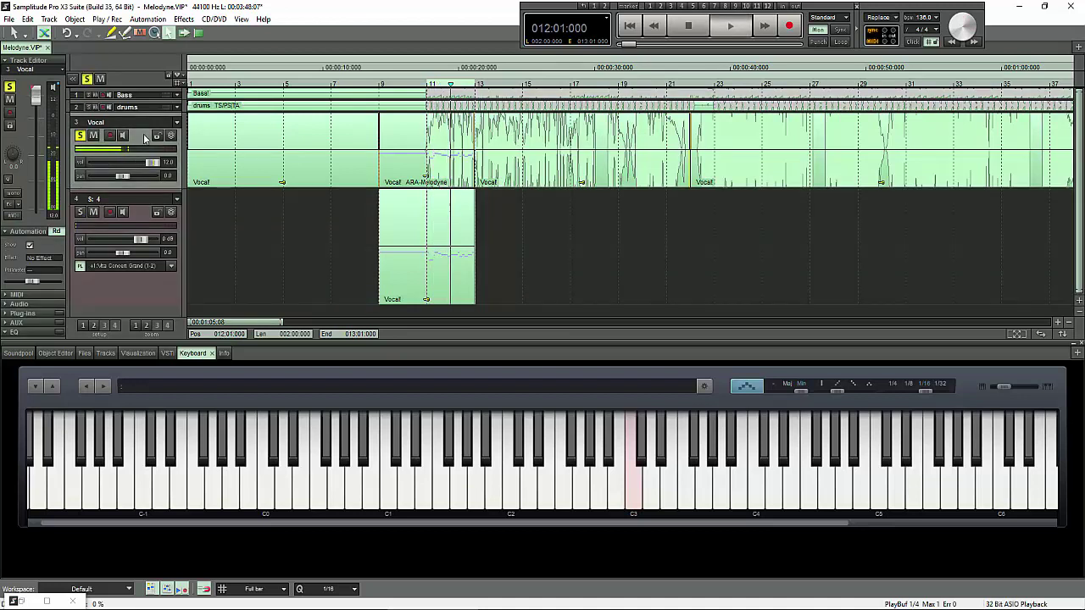
key("space")
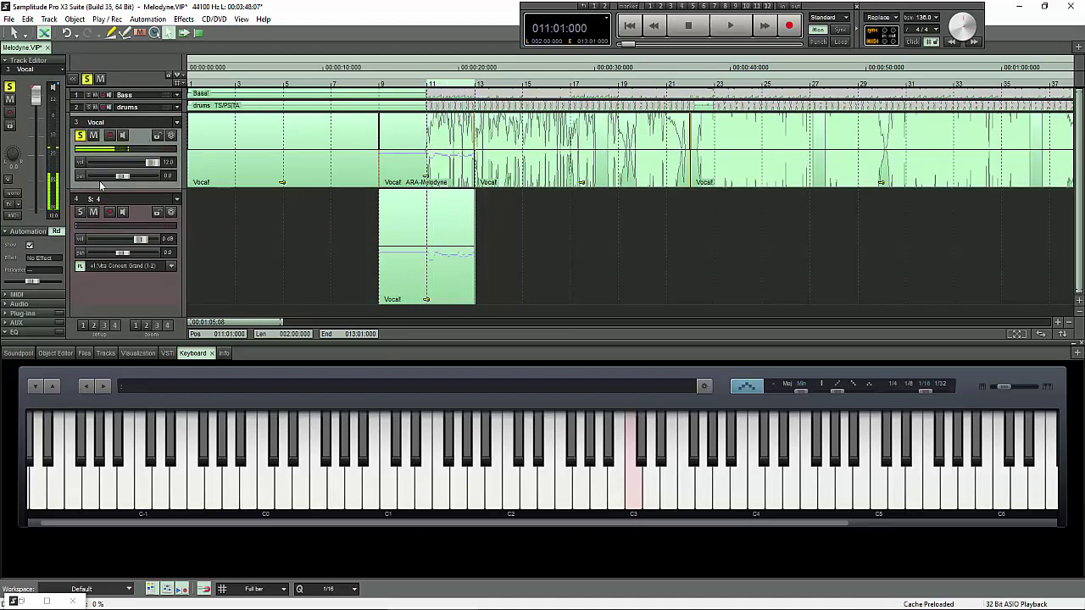
Turn off solo on the Vocal track and view track 4's volume fader settings and Vita Concert Grand controls.
left_click(80, 136)
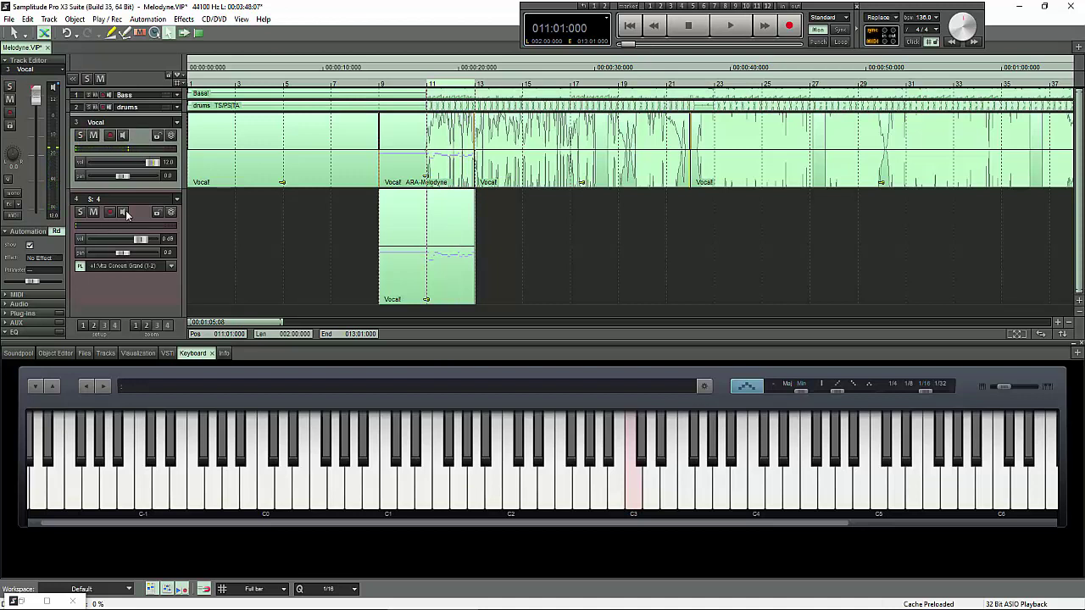
left_click(141, 215)
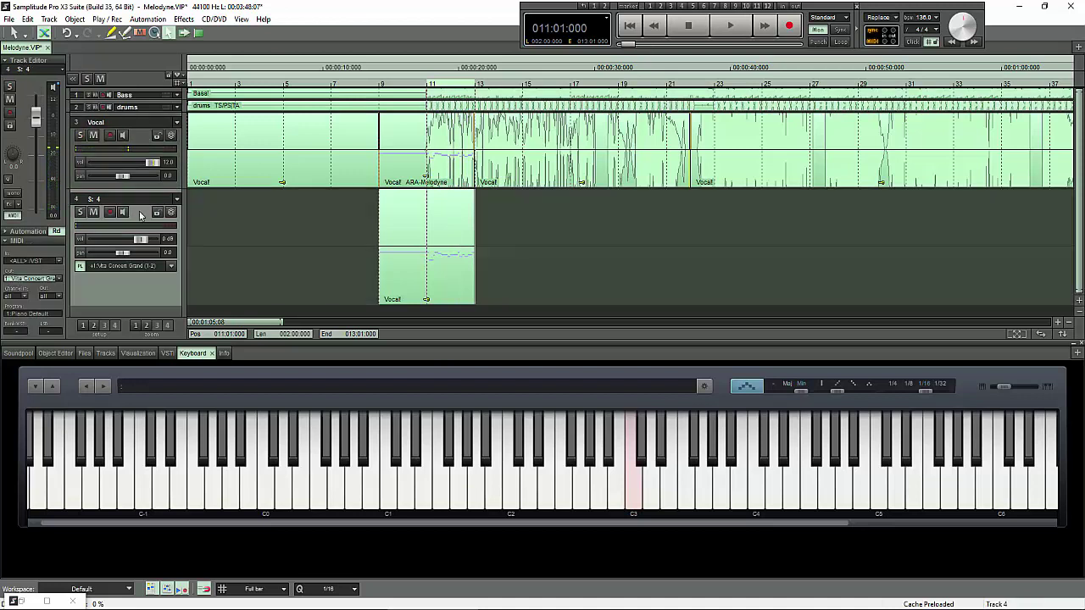
right_click(34, 120)
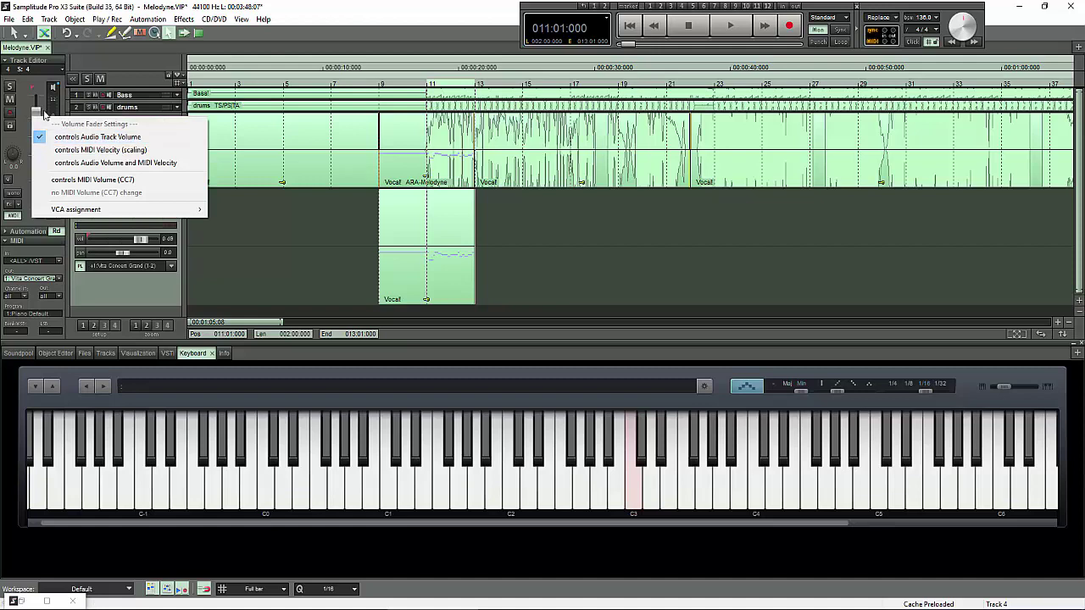
left_click(297, 223)
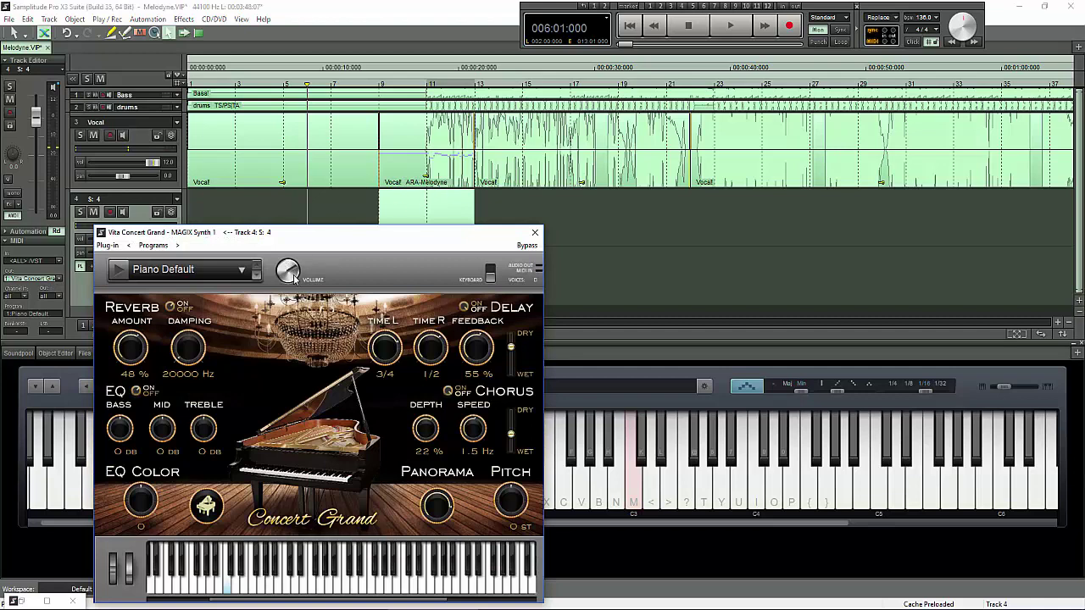
left_click(535, 232)
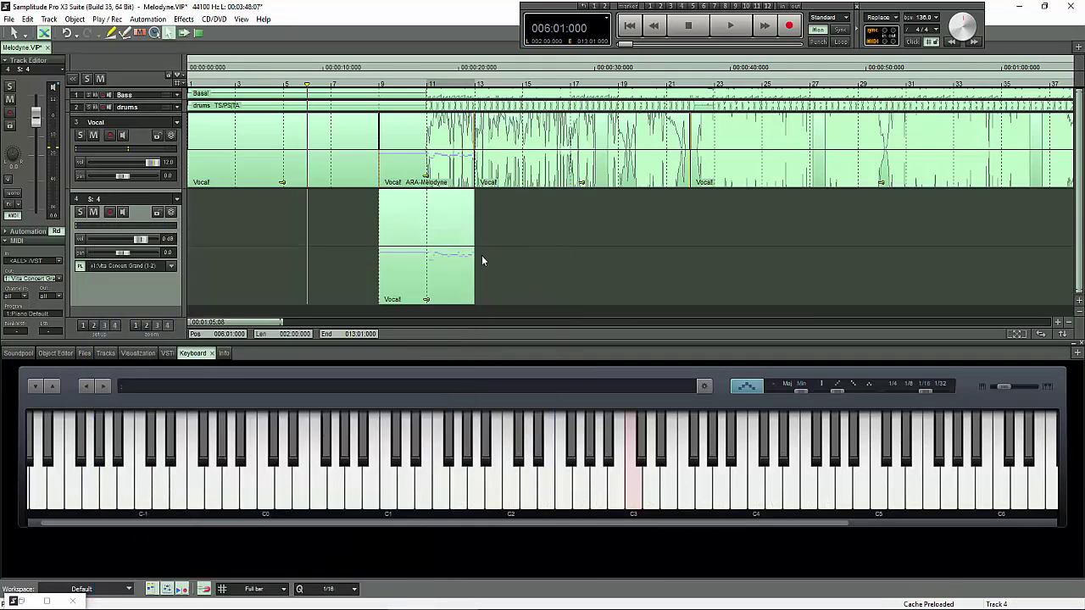
Play the project from bar 11 and solo track 4 during playback to hear the converted notes.
left_click(433, 213)
key("space")
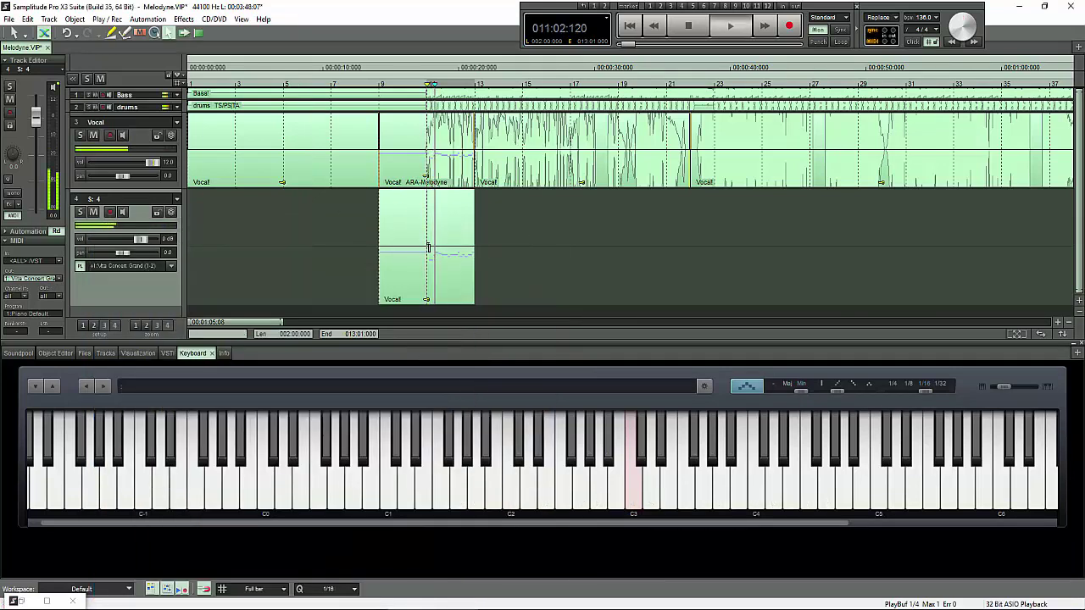
left_click(79, 211)
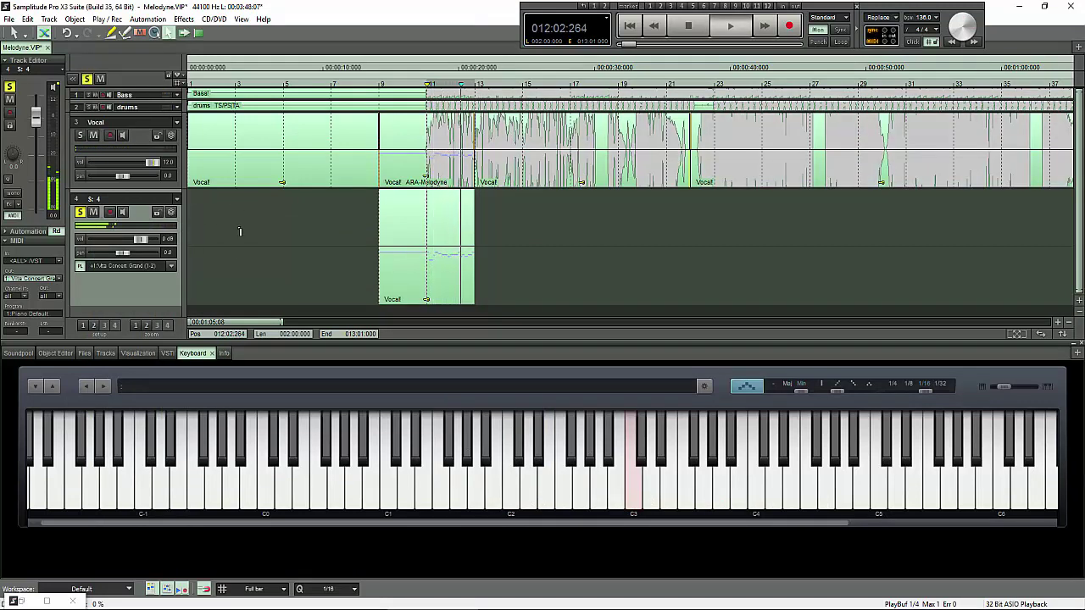
key("space")
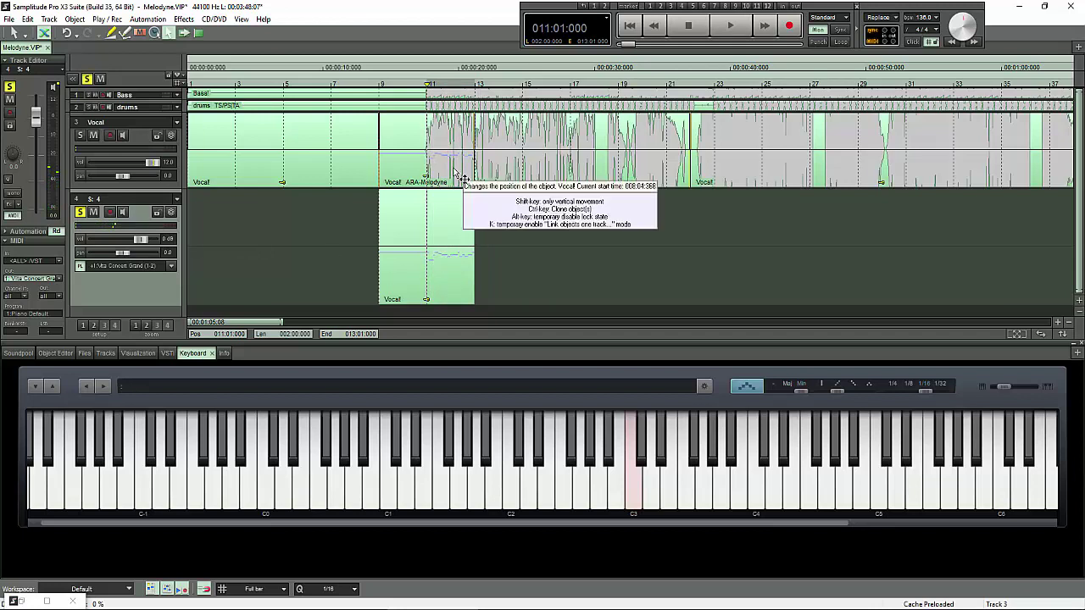
Delete the converted MIDI object at bar 9 on track 4 and turn off that track's solo.
left_click(455, 292)
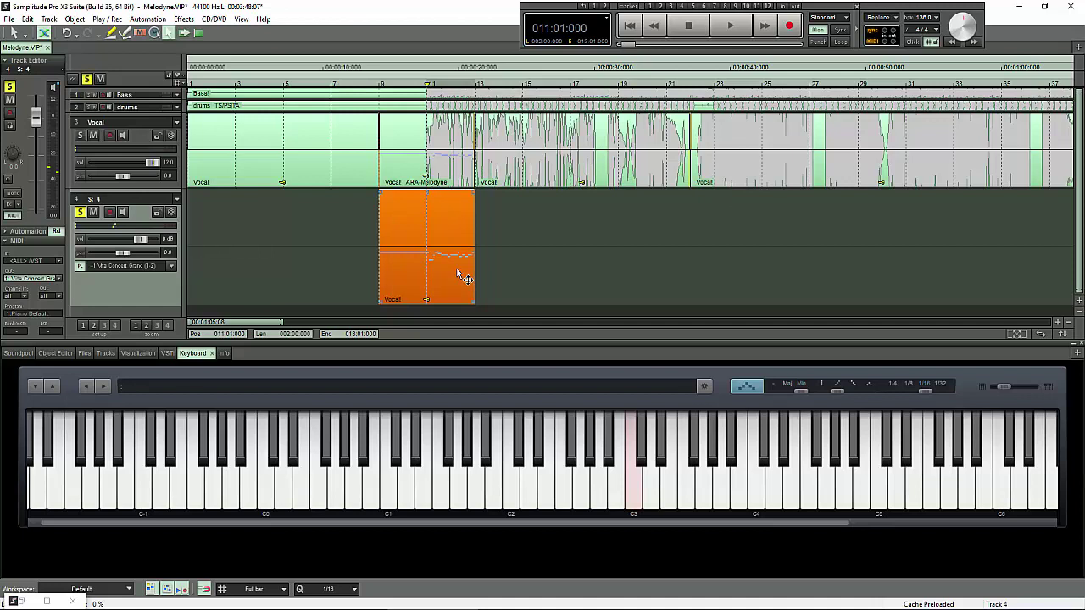
key("Delete")
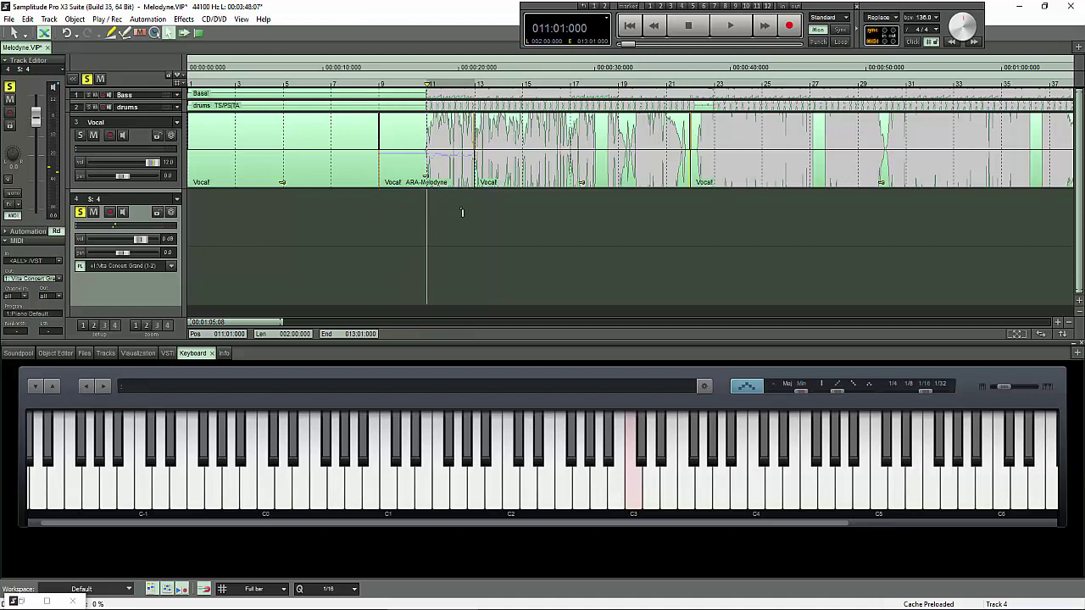
left_click(79, 212)
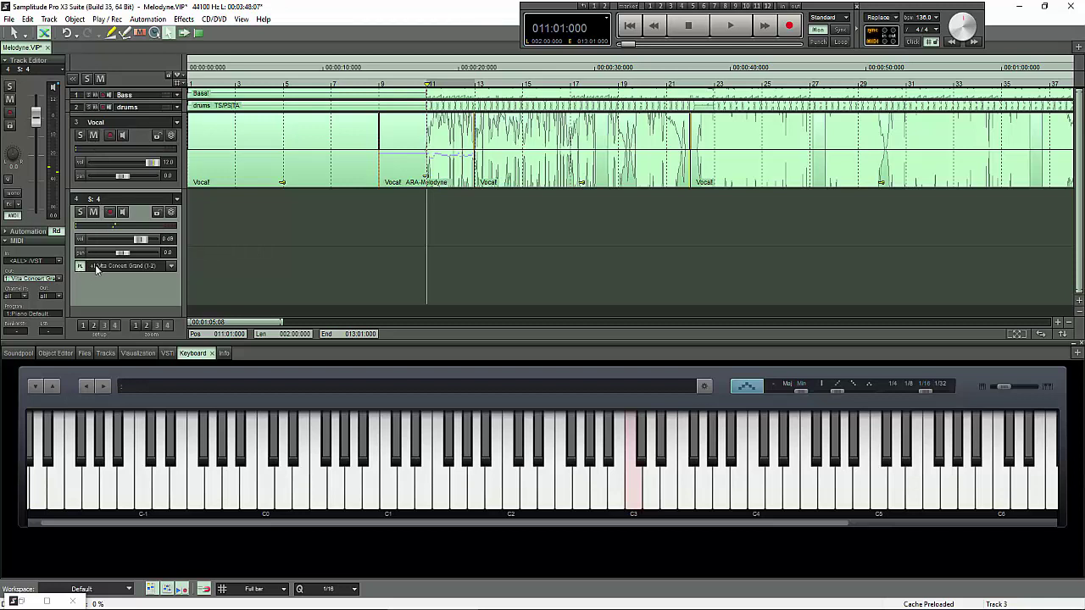
Open the short Vocal object at bar 9 for editing in Melodyne and place its window below the Vocal track.
left_click(452, 172)
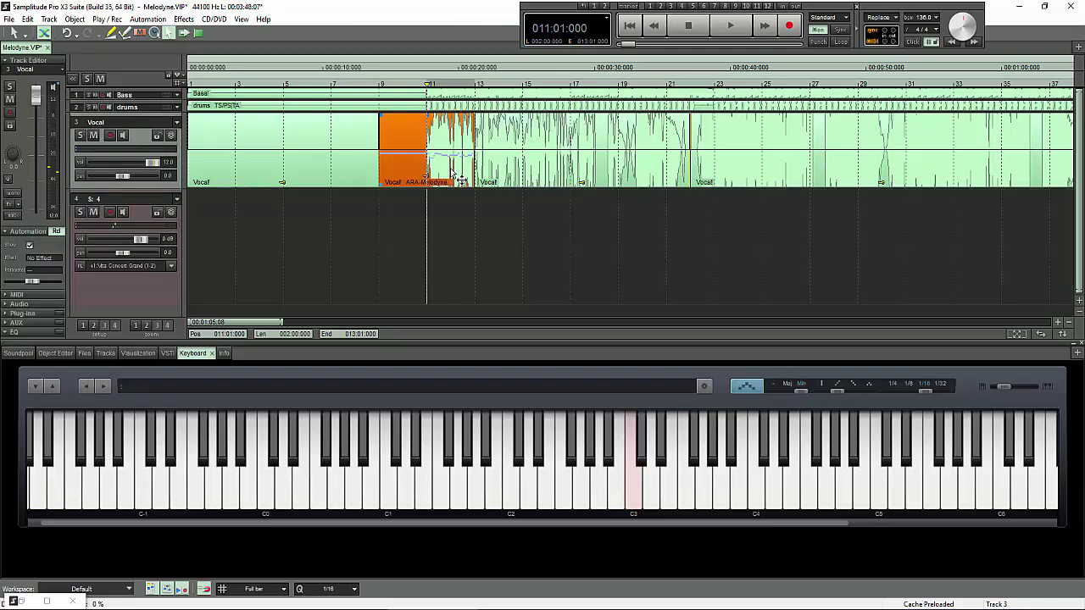
right_click(458, 178)
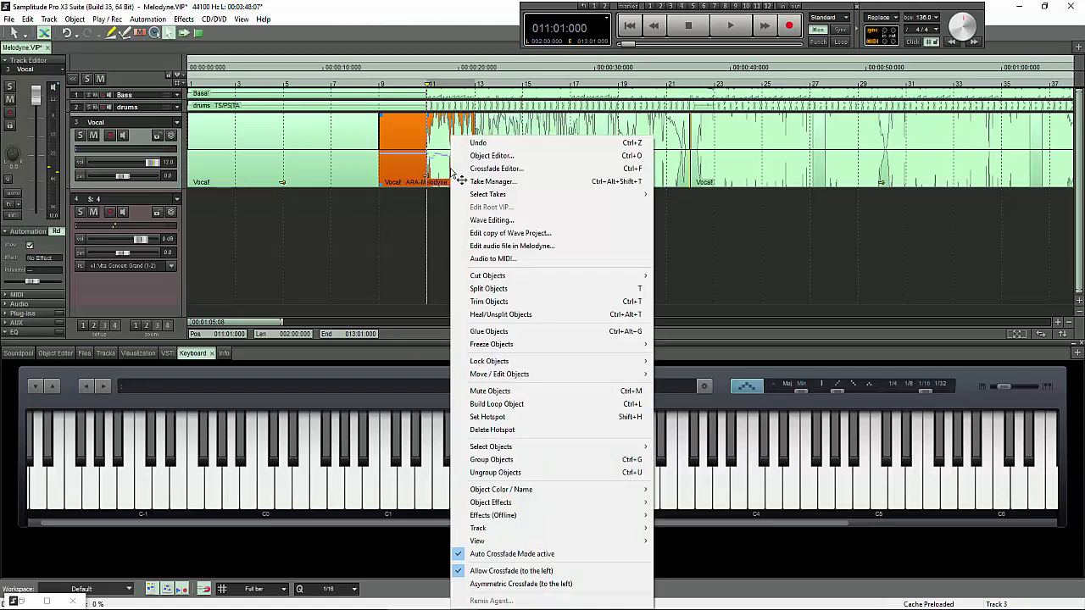
left_click(524, 247)
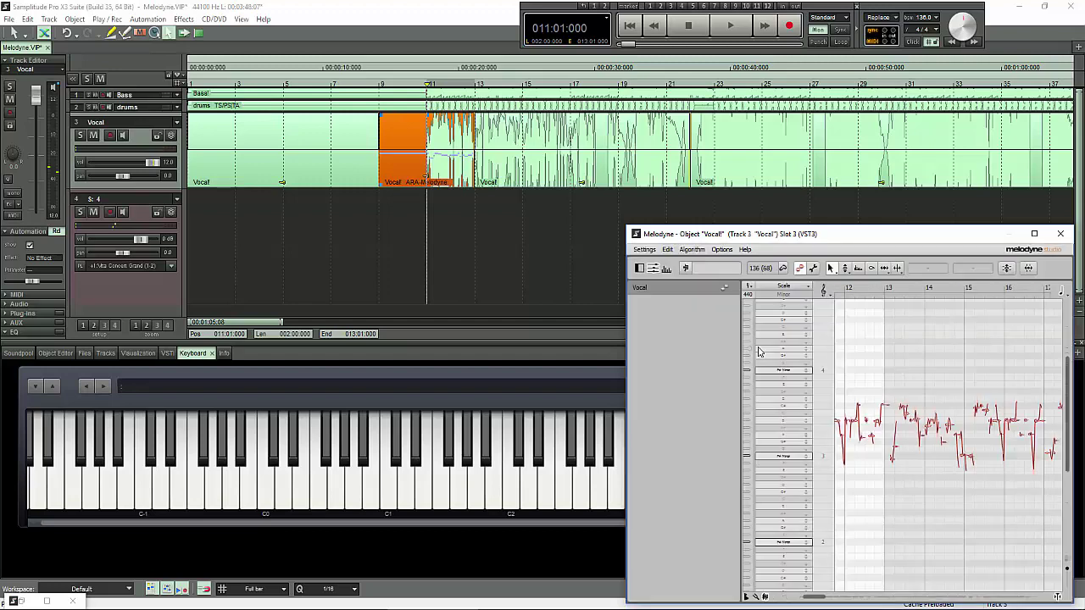
left_click_drag(851, 235, 624, 164)
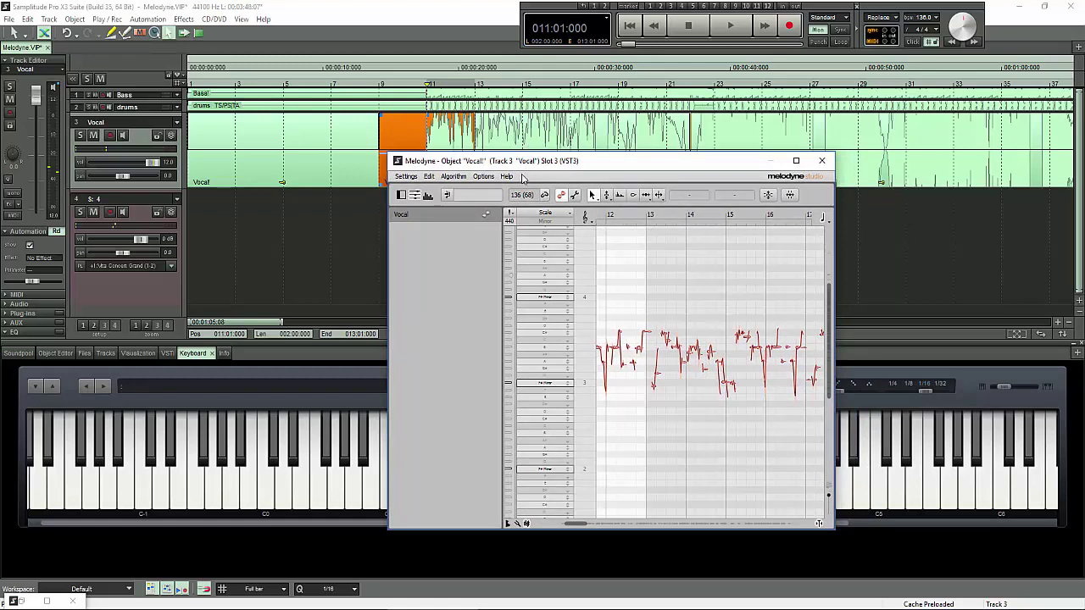
left_click_drag(523, 162, 490, 221)
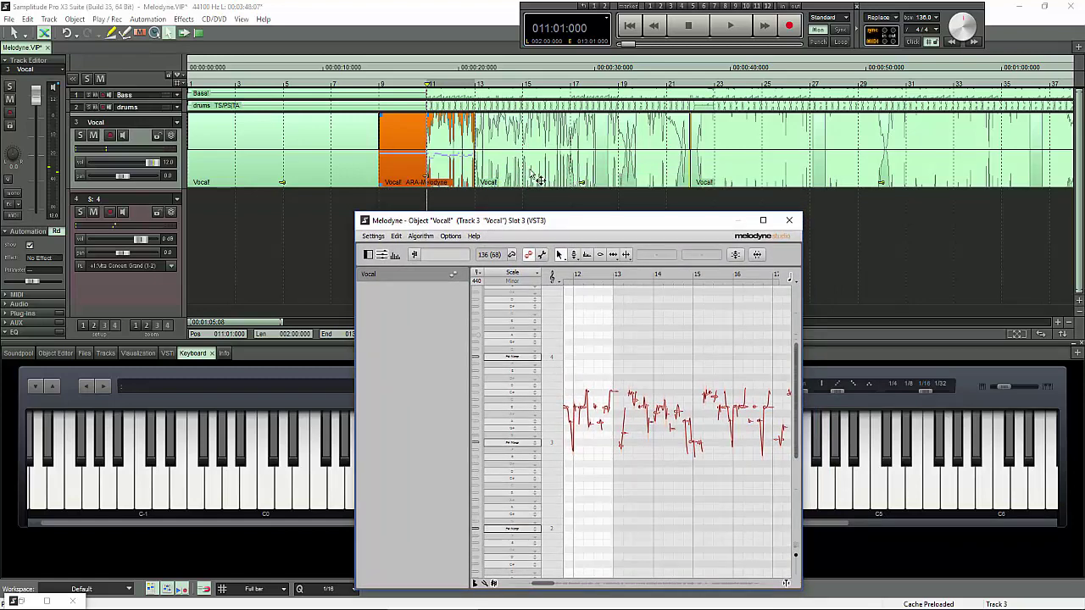
Open the Vocal object starting at bar 13 for editing in Melodyne and examine its notes around bars 21 to 28.
left_click(573, 181)
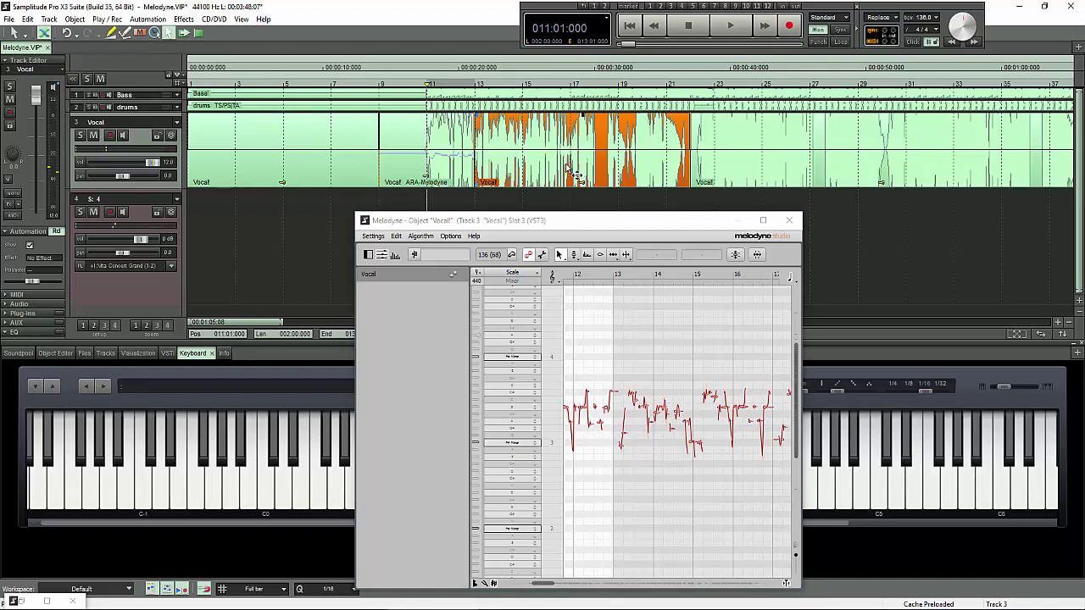
right_click(613, 166)
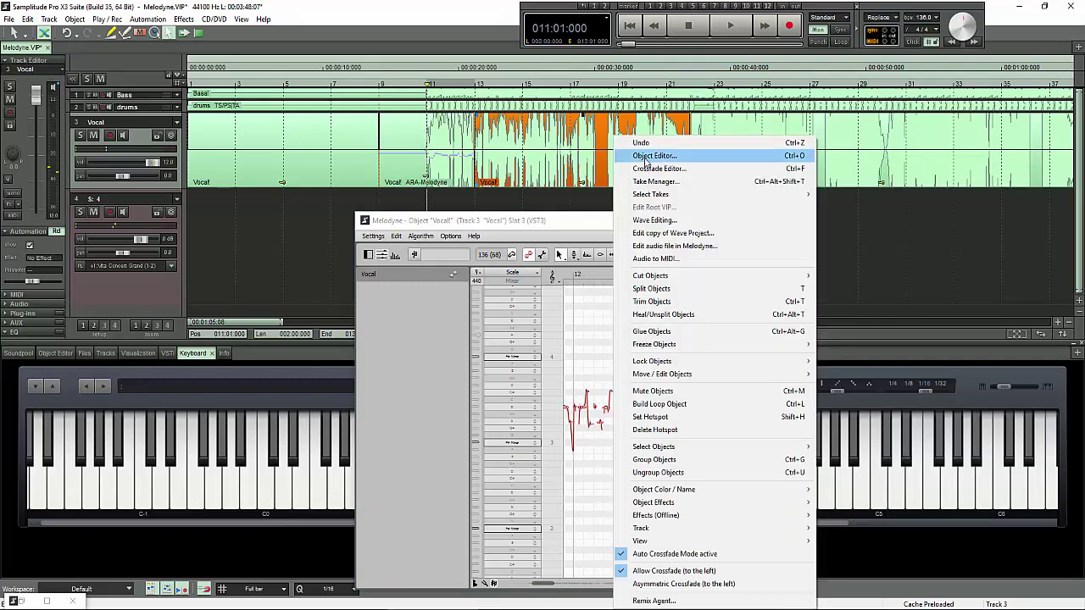
left_click(674, 247)
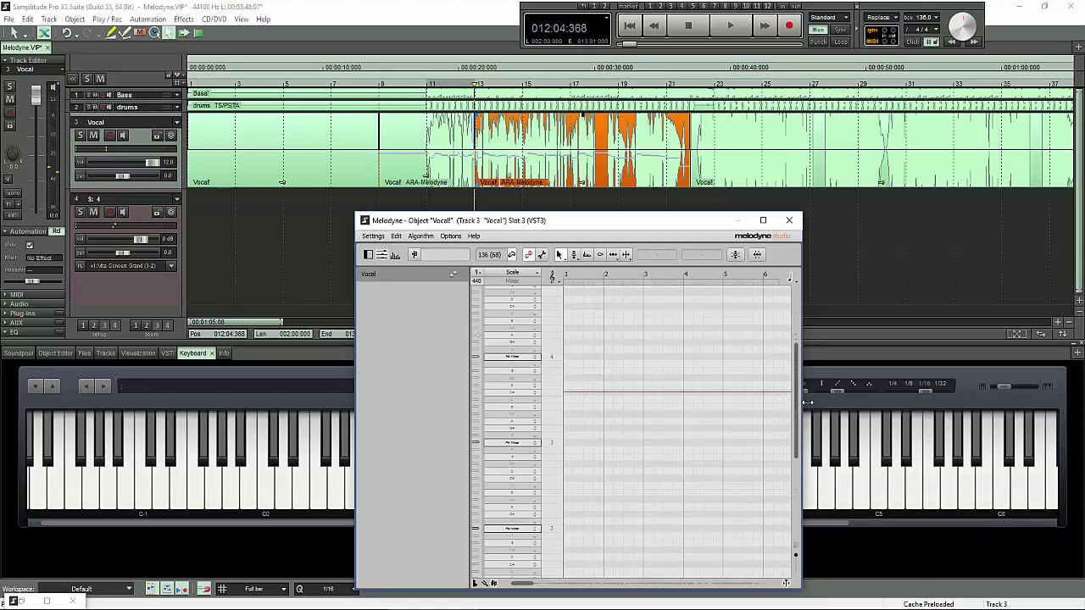
scroll(777, 436, "down", 5)
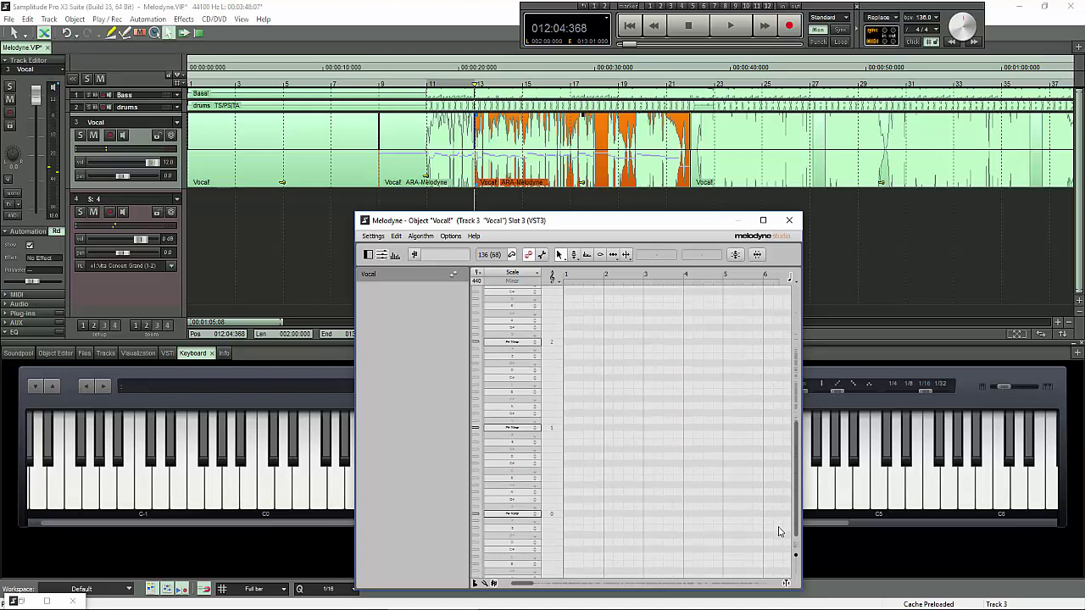
left_click_drag(523, 583, 564, 585)
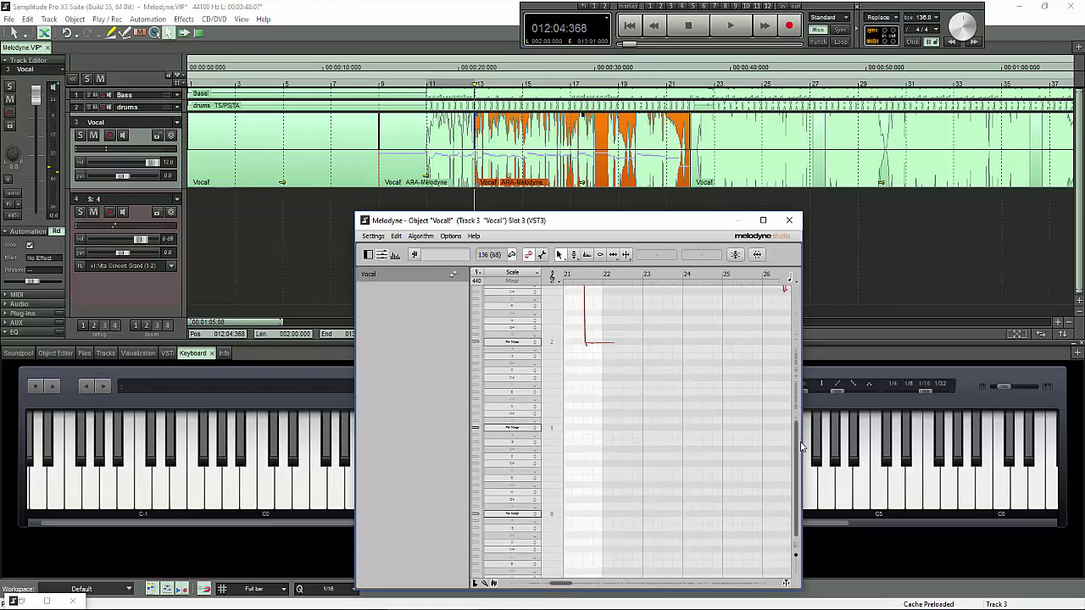
left_click_drag(798, 445, 798, 359)
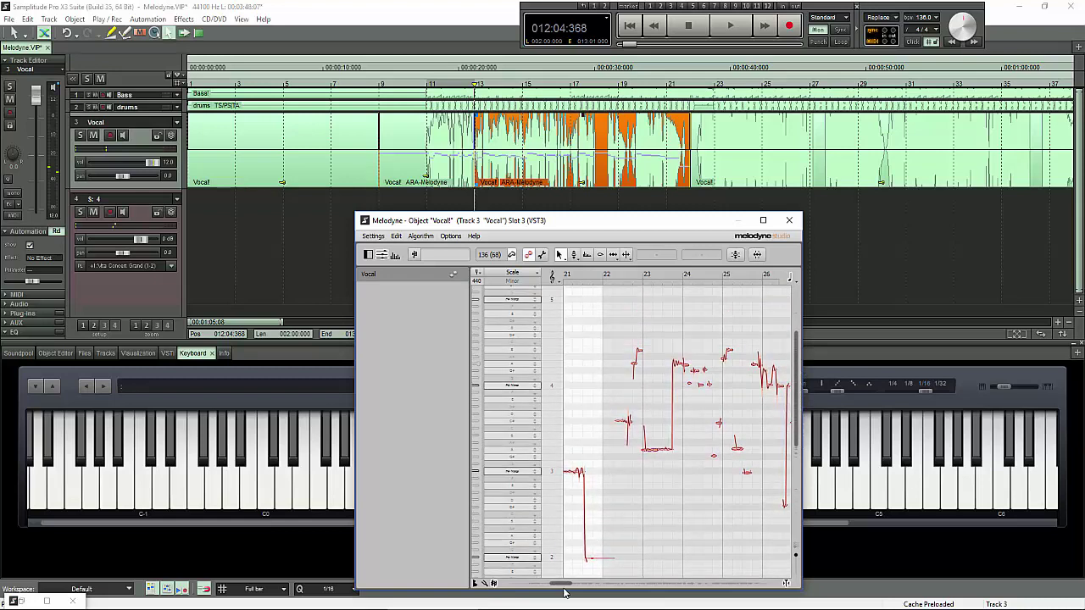
left_click_drag(564, 586, 572, 587)
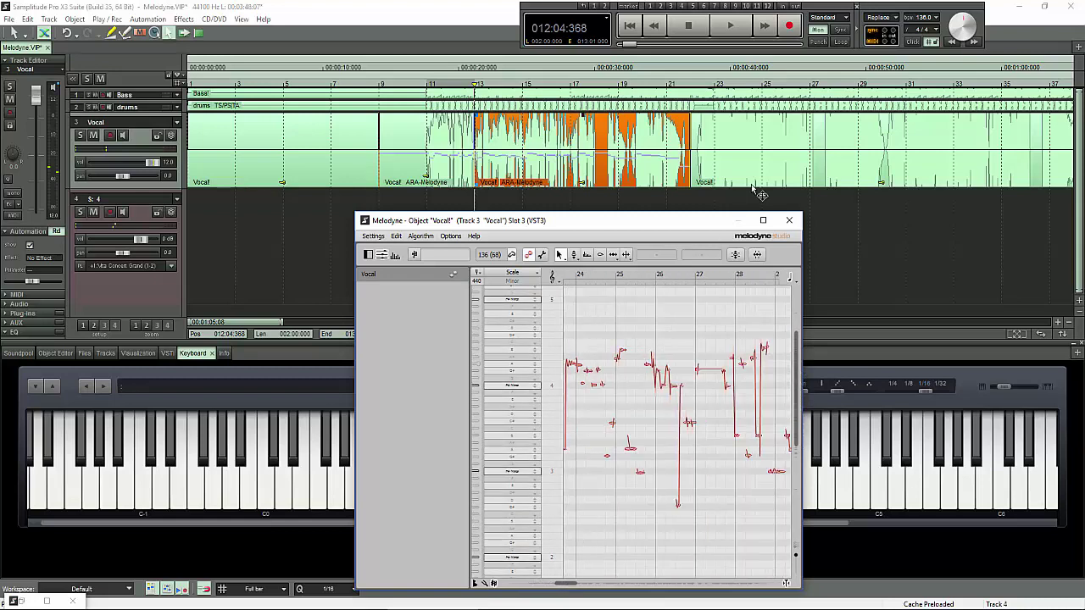
Switch Melodyne between the Vocal objects at bars 9 and 13, ending on bar 9, and move its window up over the tracks.
left_click(454, 174)
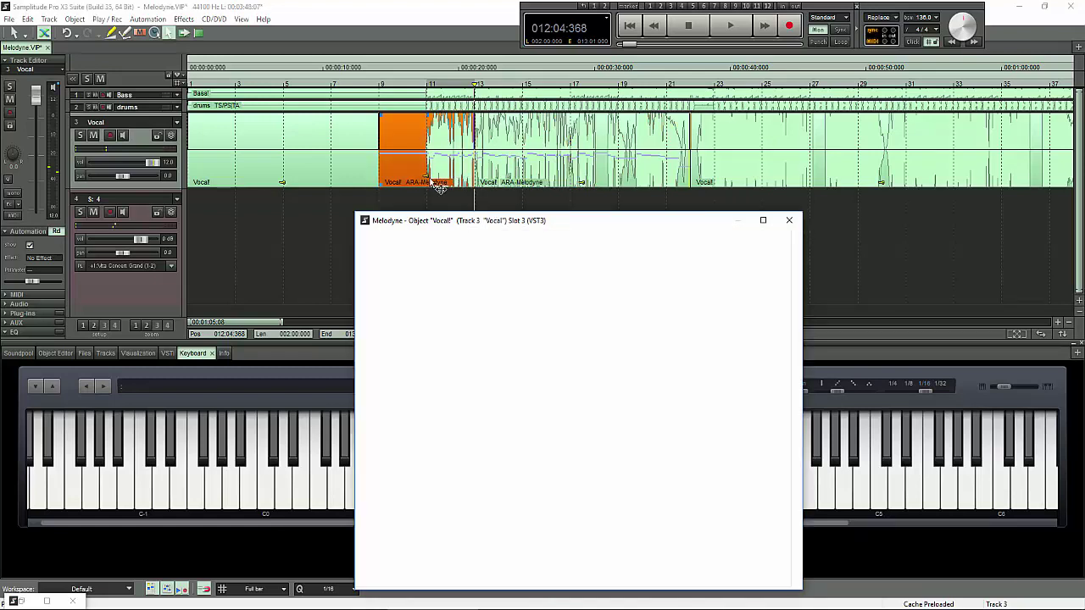
left_click(523, 169)
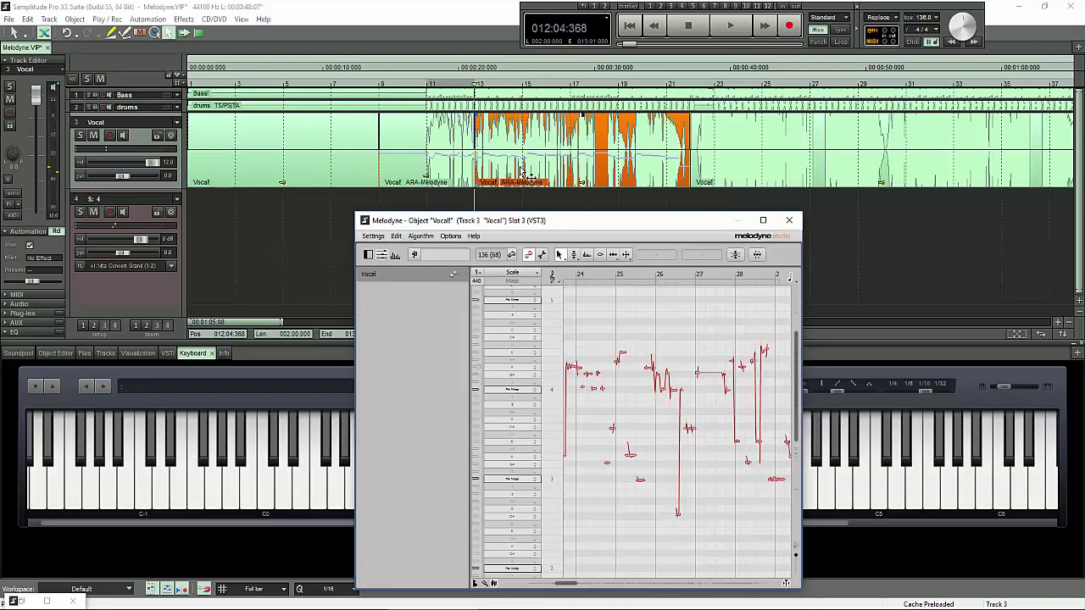
left_click(440, 175)
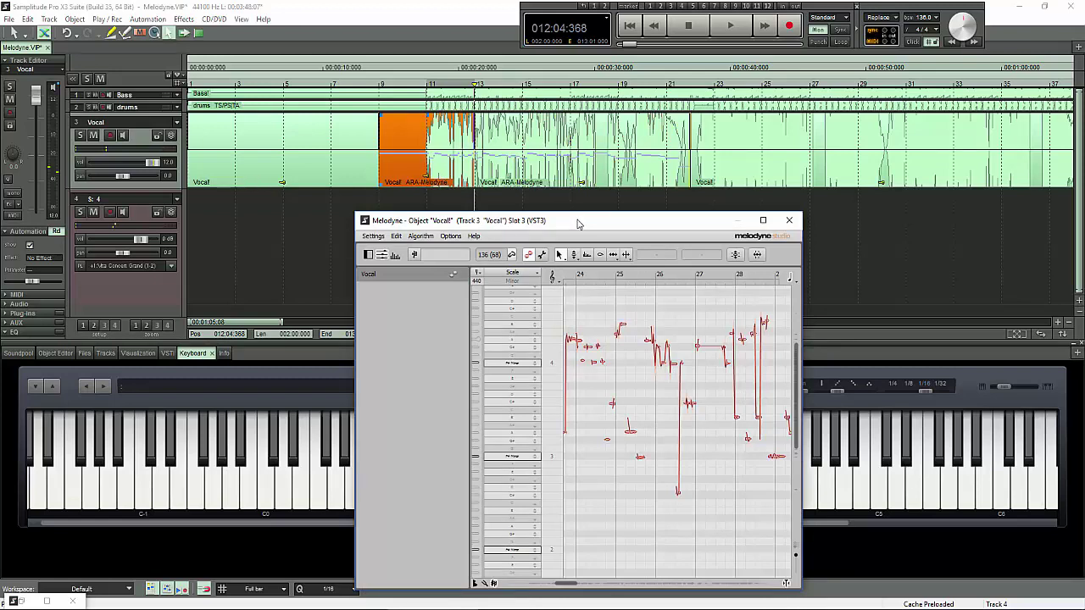
left_click_drag(579, 226, 615, 152)
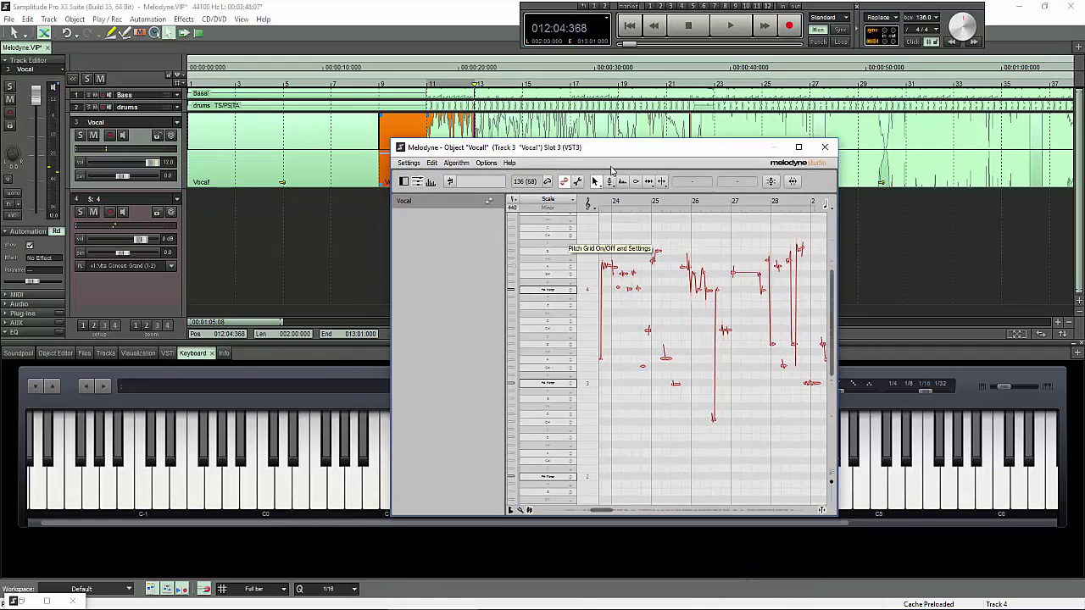
Set playback positions around bars 23, 24 and 21 in Melodyne's time ruler and at bar 10 in the arrangement to compare both timelines.
left_click(625, 214)
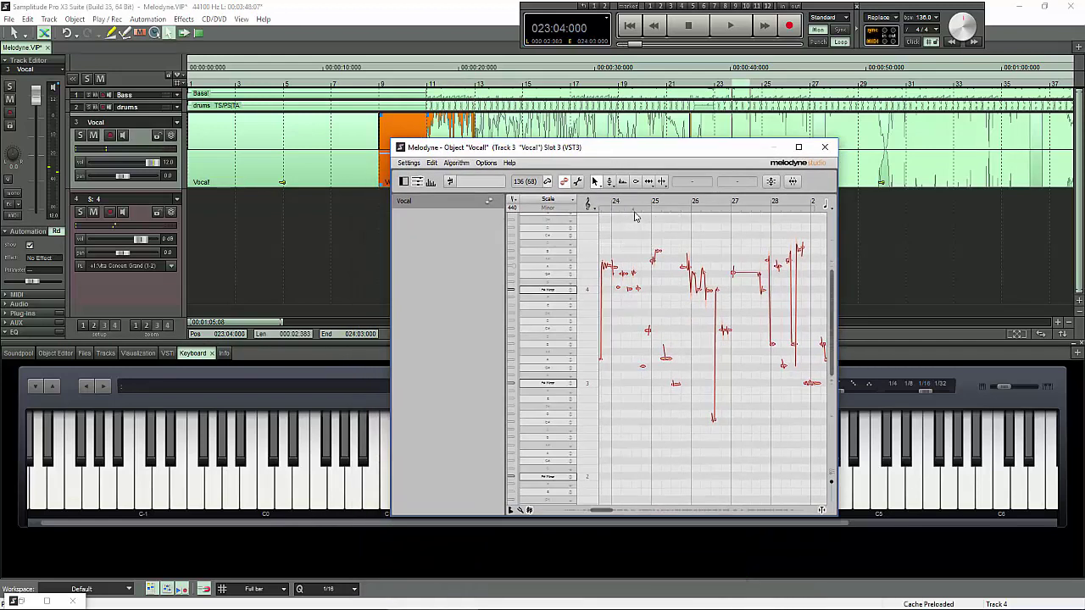
left_click(671, 216)
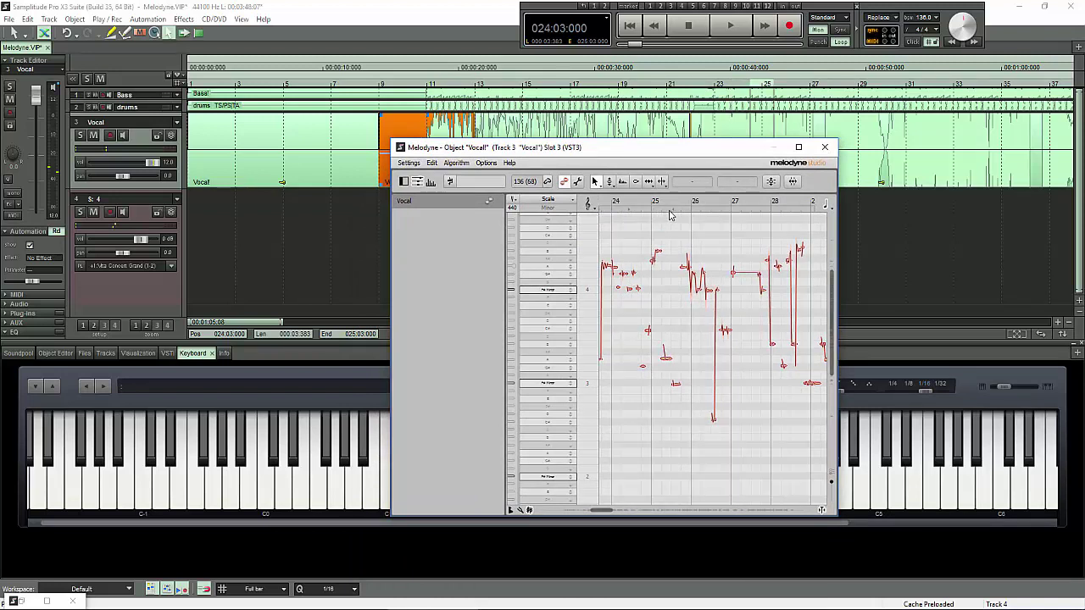
left_click(604, 217)
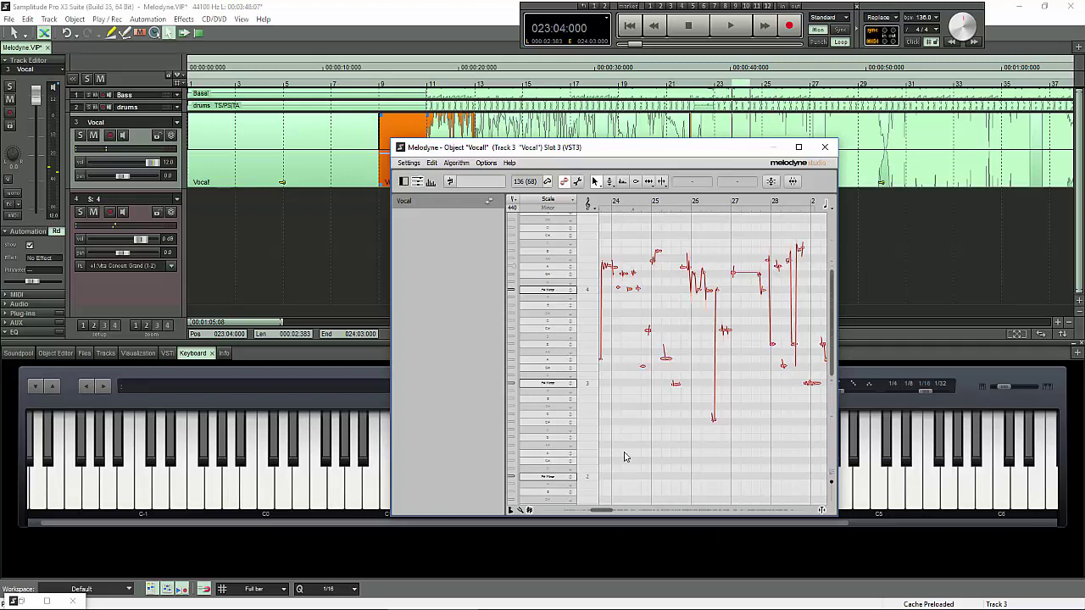
left_click_drag(604, 515, 598, 515)
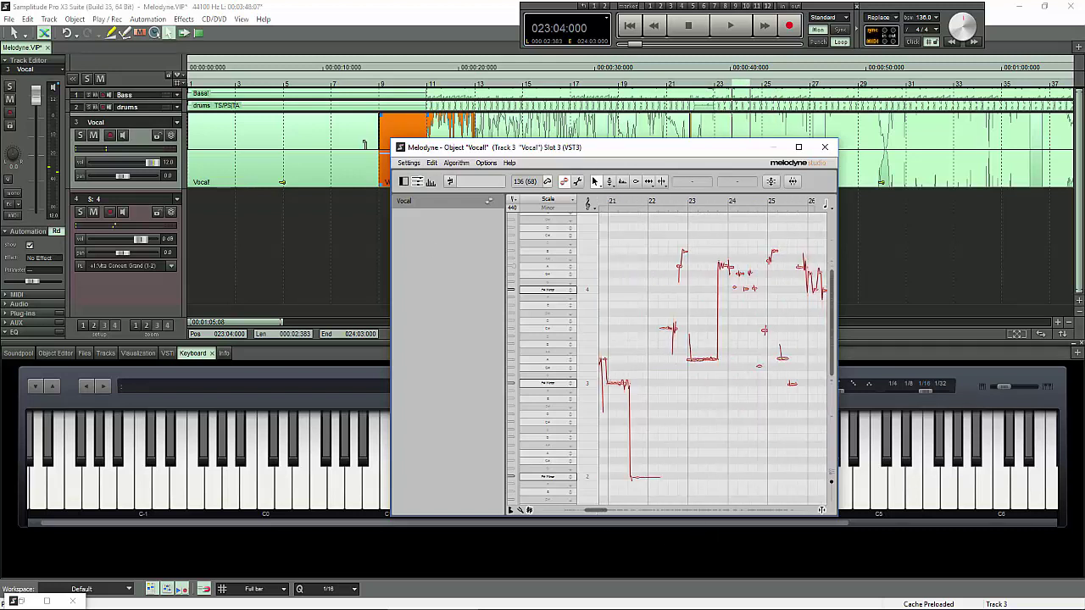
left_click(415, 133)
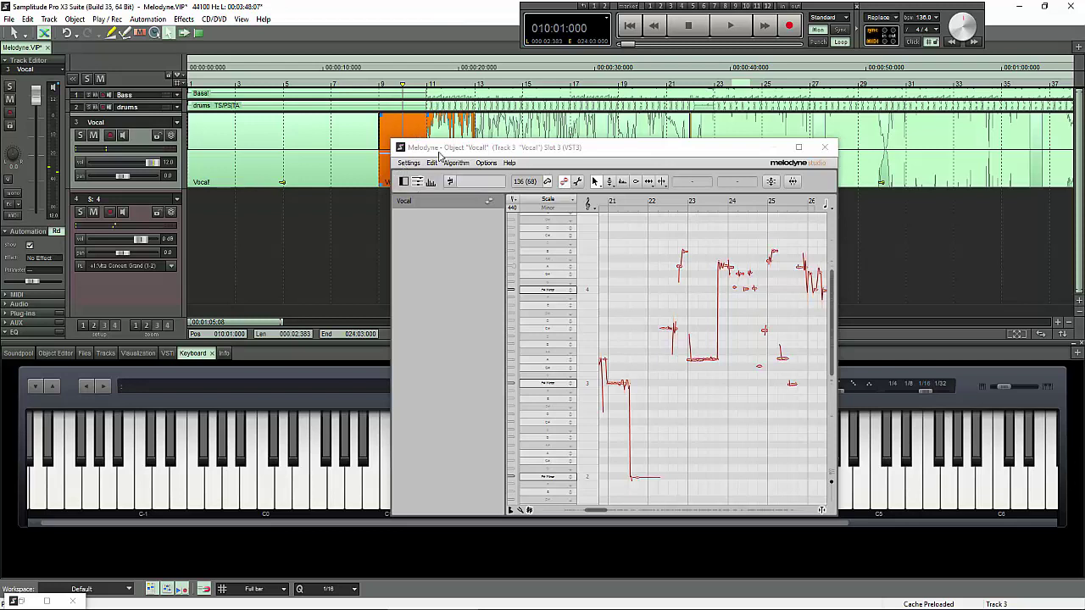
left_click(650, 212)
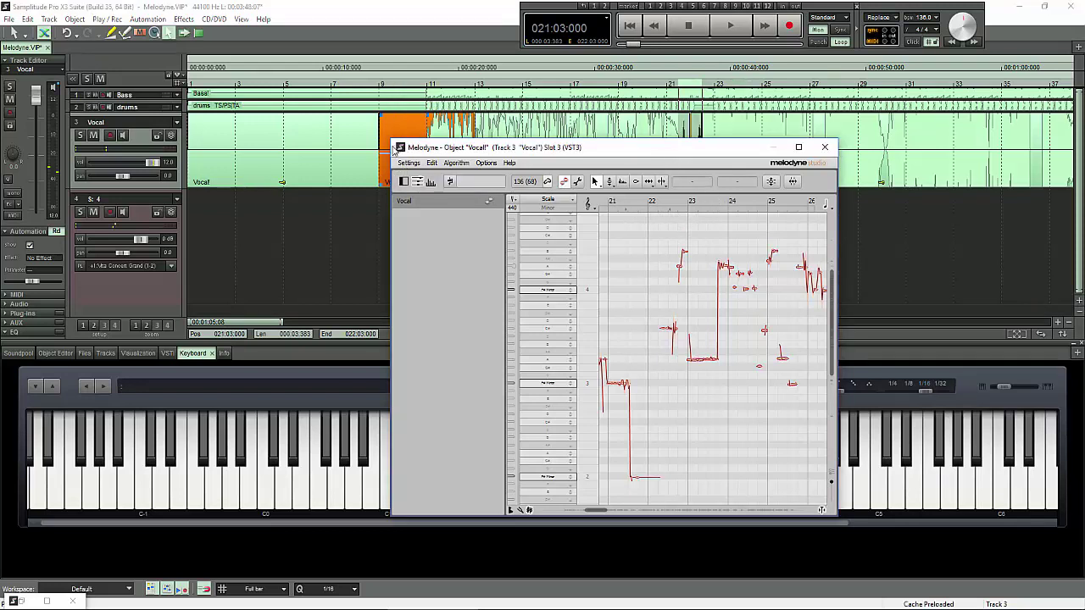
Play the project to watch Melodyne follow the playback of the Vocal track, moving its window higher, and stop playback.
left_click_drag(700, 144, 728, 111)
key("space")
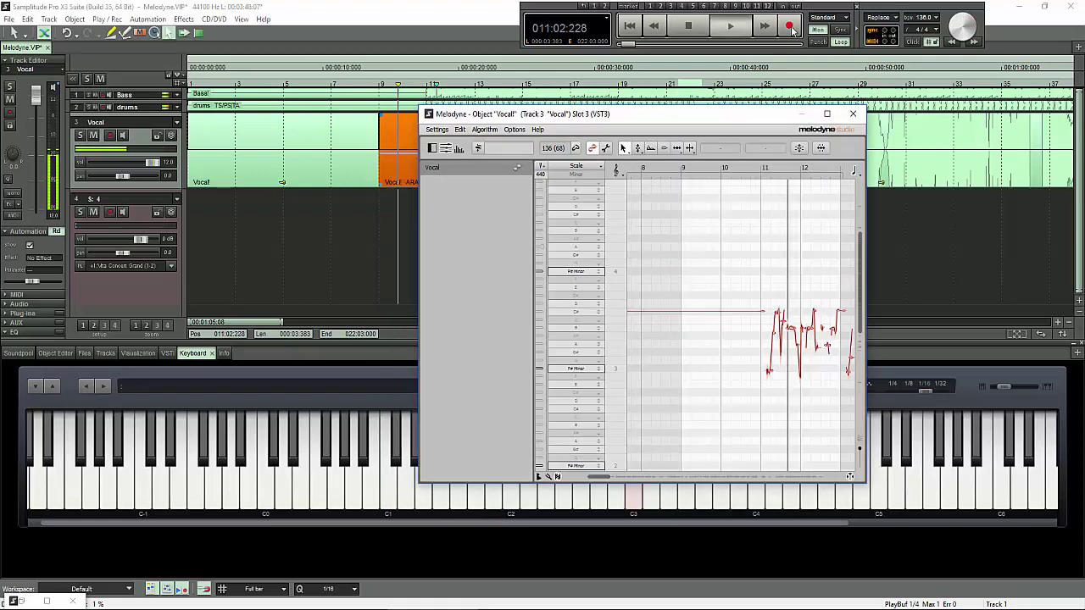
left_click_drag(728, 111, 695, 71)
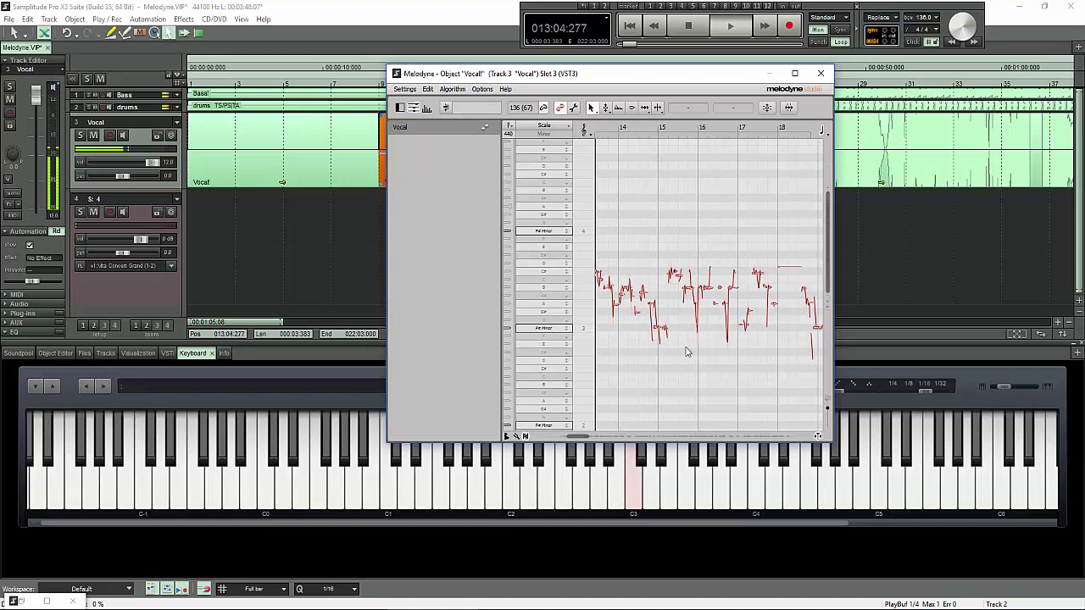
key("space")
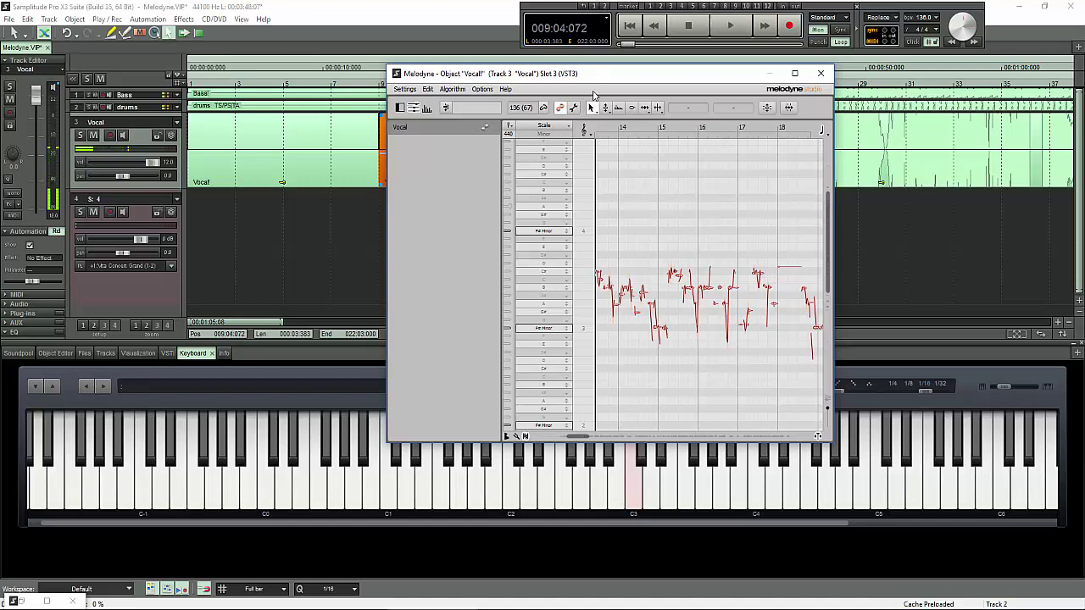
Mark the range from bar 9 to bar 13 and play it, with the Melodyne window placed below the Vocal track.
left_click_drag(599, 76, 553, 180)
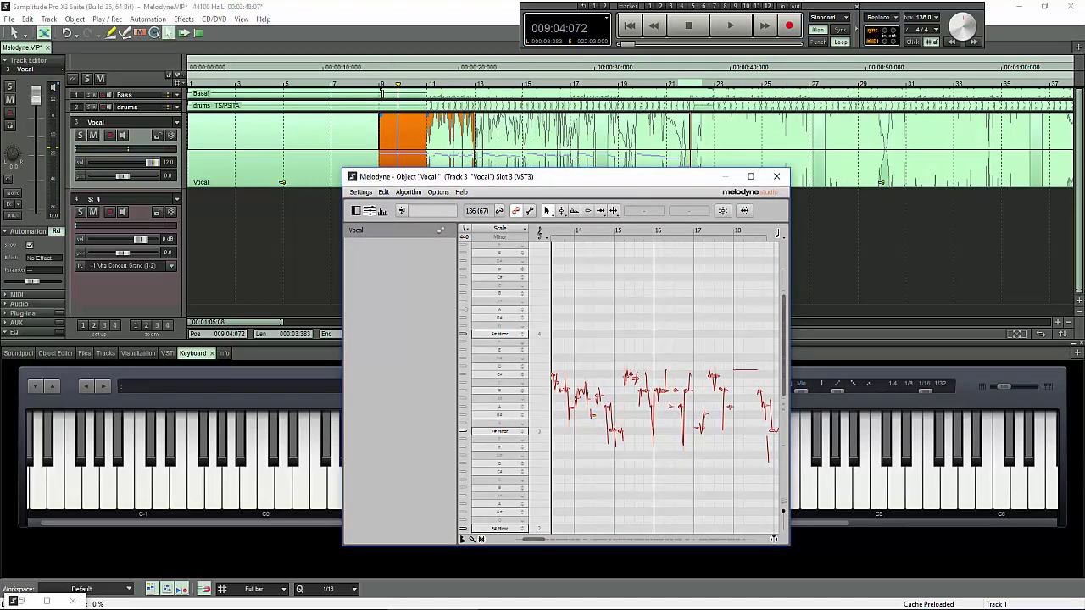
left_click_drag(382, 89, 465, 94)
key("space")
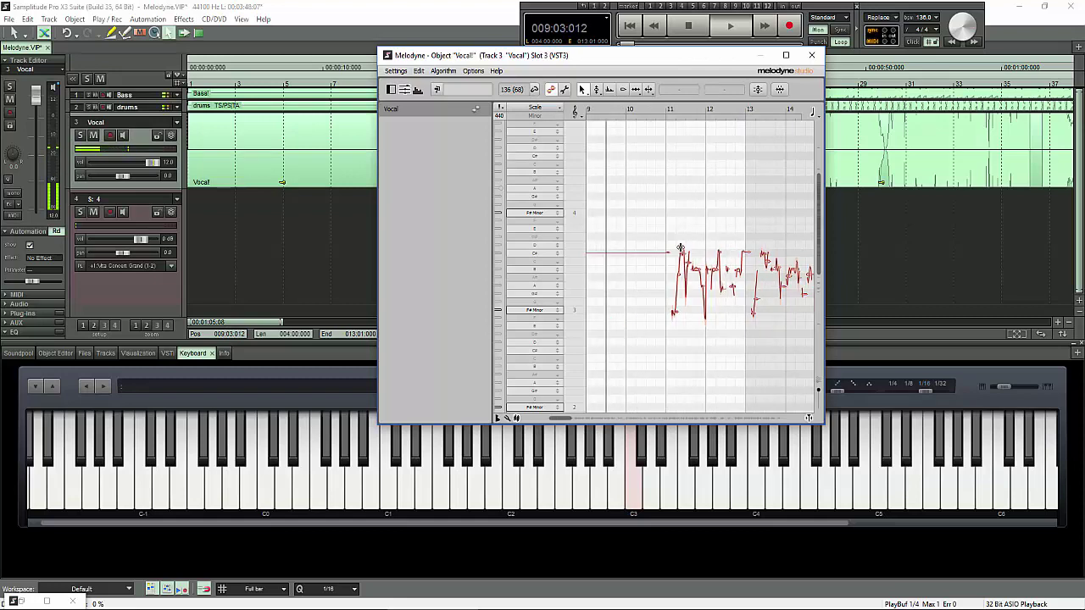
left_click_drag(655, 59, 631, 278)
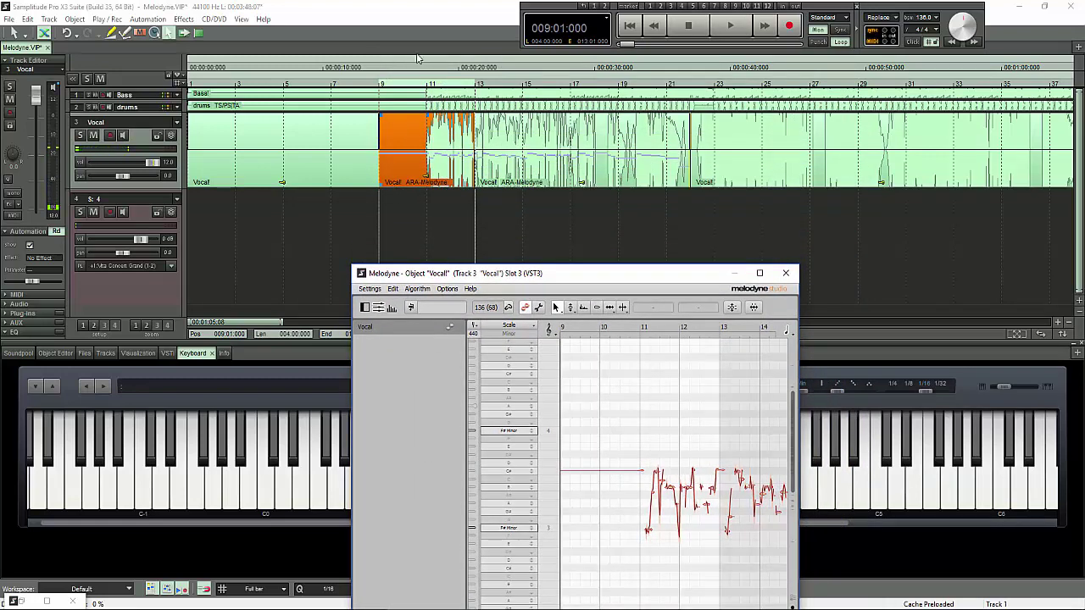
Move the range start to bar 11 and play it up to bar 13 while watching the notes in Melodyne.
left_click(429, 88)
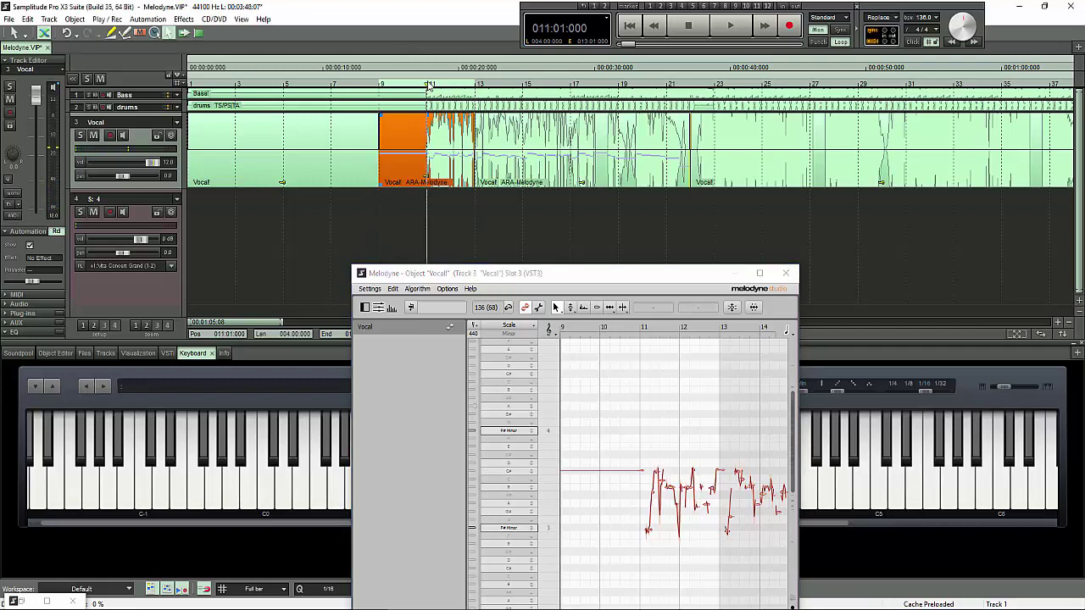
key("space")
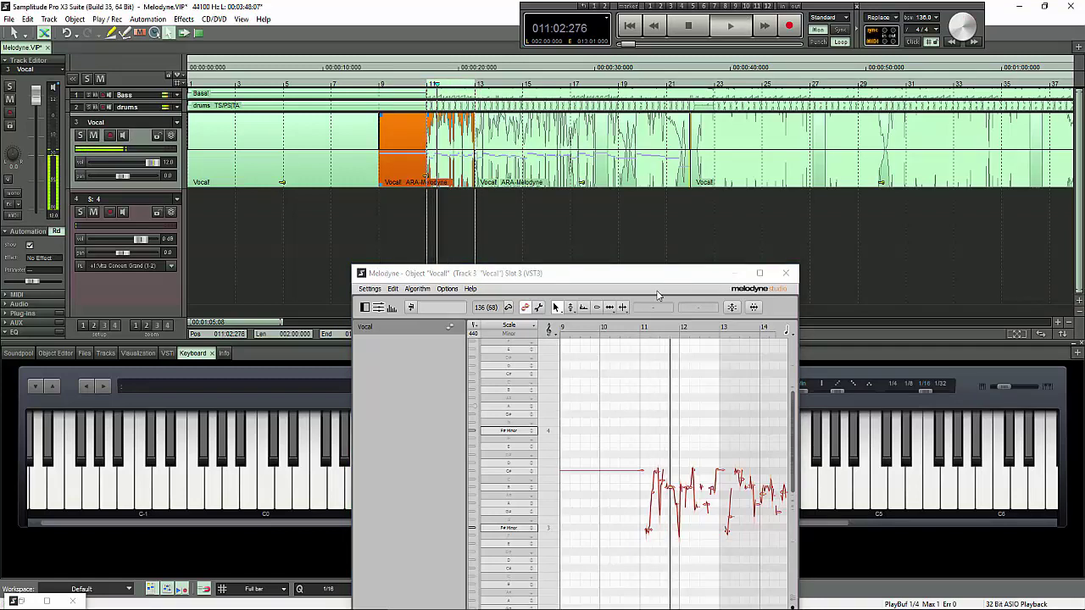
left_click_drag(674, 273, 695, 141)
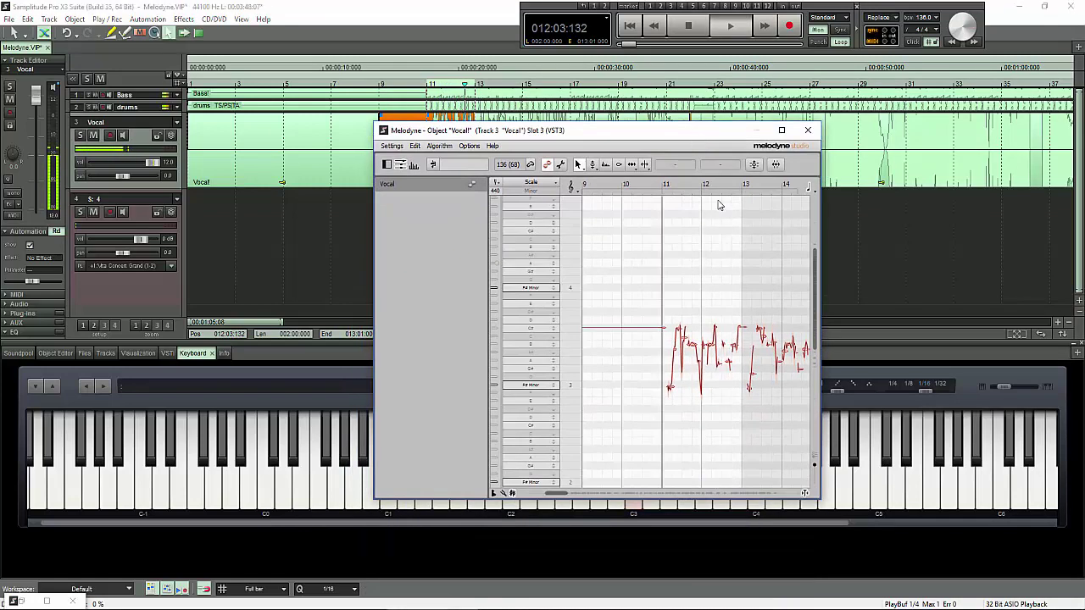
key("space")
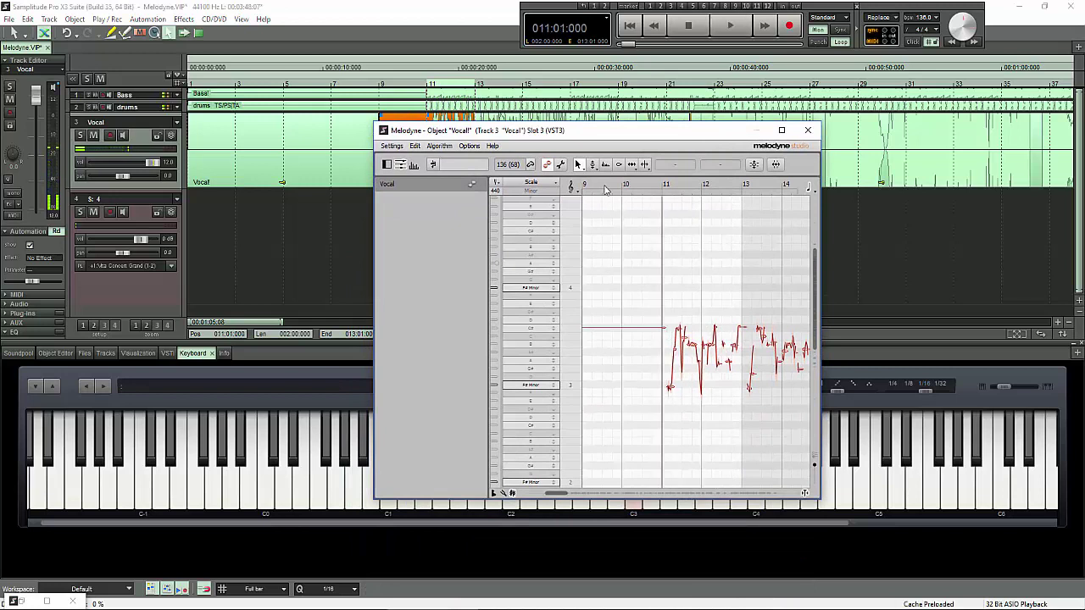
Set the range in Melodyne's time ruler to run from 009:02 to 011:03 and play it back.
left_click(603, 187)
key("space")
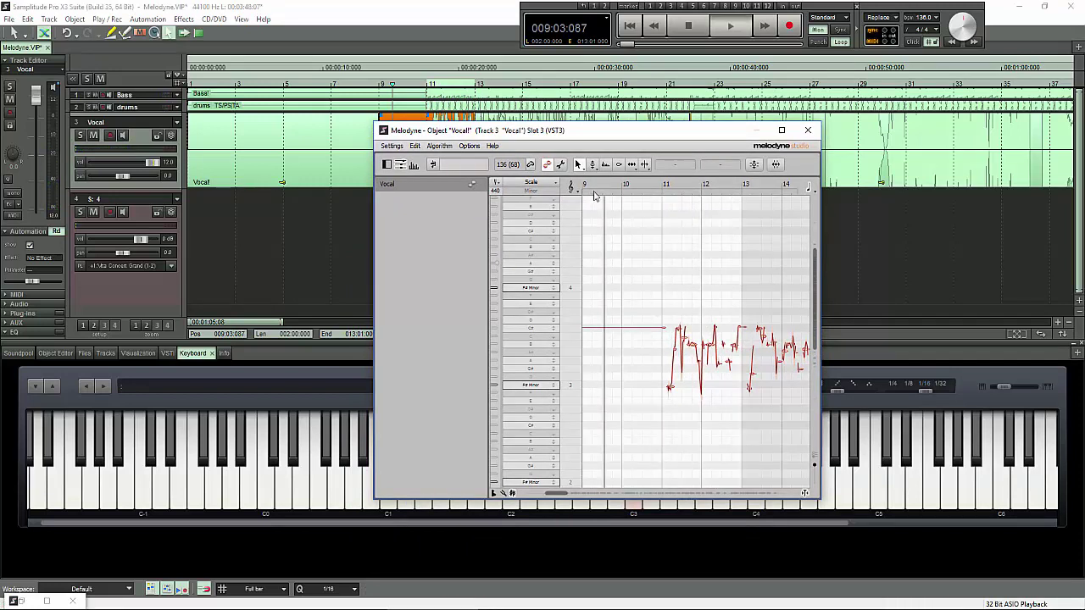
key("space")
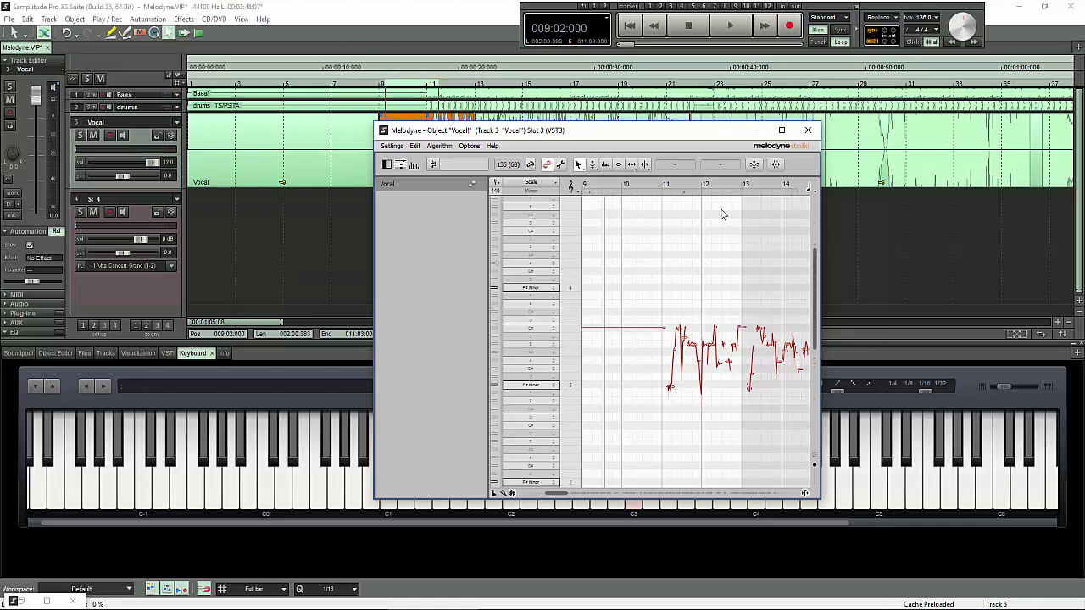
key("space")
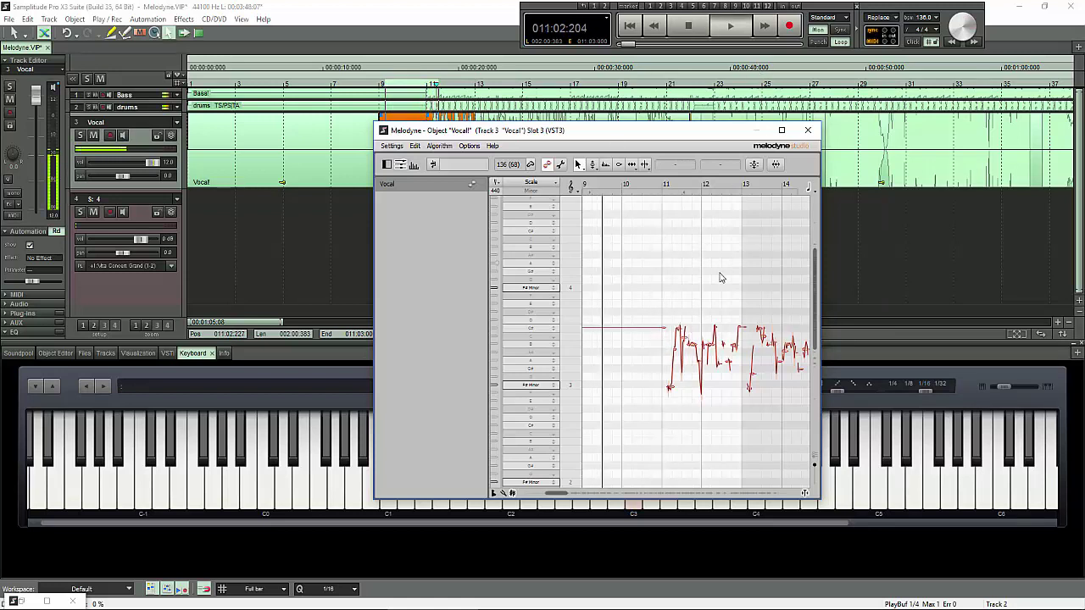
key("space")
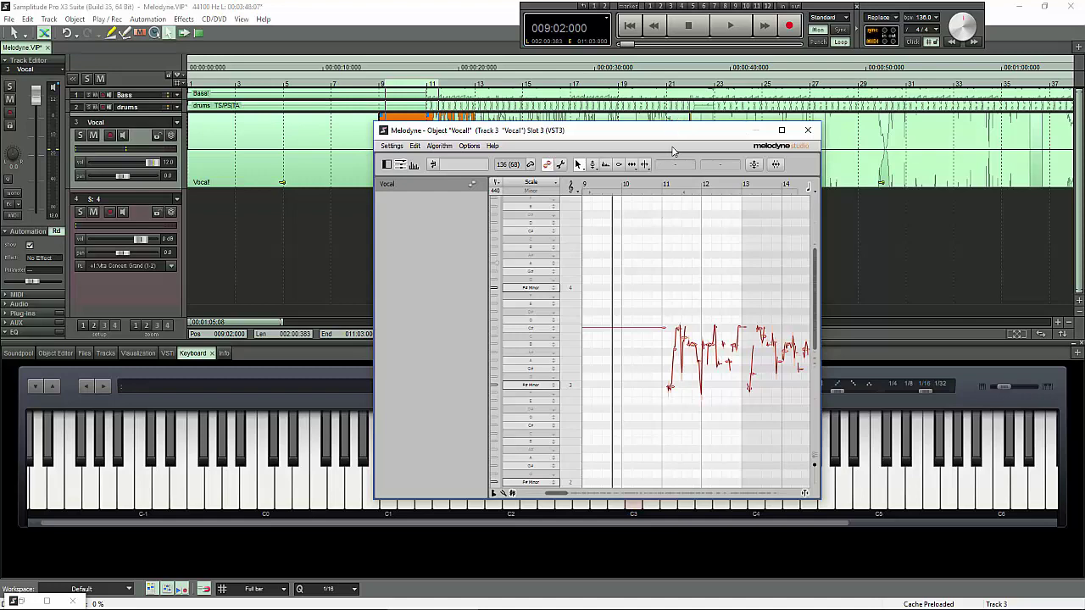
Move the Melodyne window below the tracks and copy the bar 9 Vocal object onto track 4 at bar 14.
left_click_drag(673, 134, 671, 324)
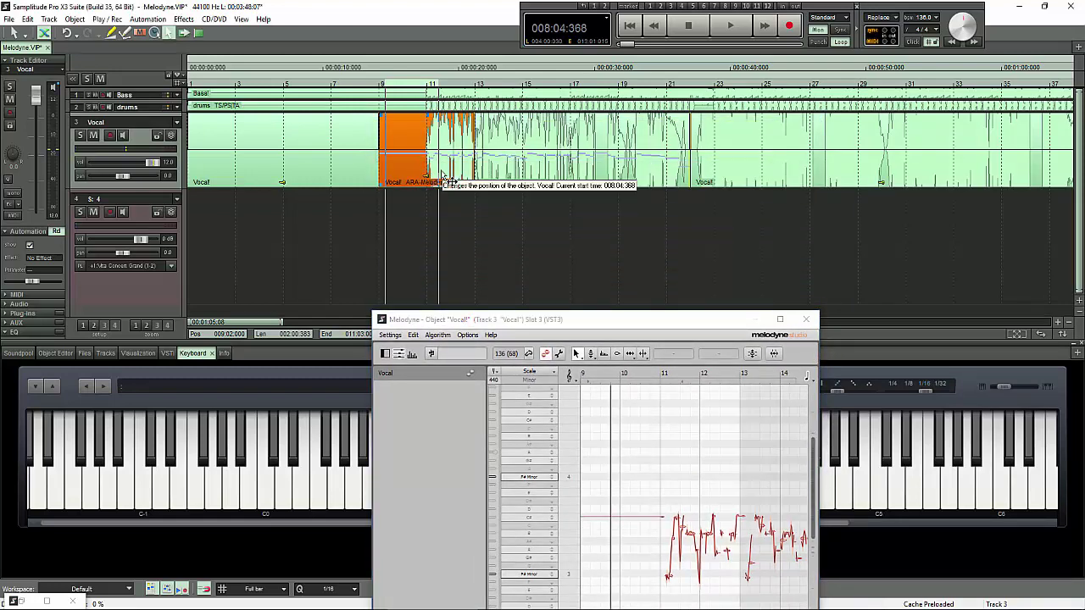
left_click_drag(451, 181, 454, 182)
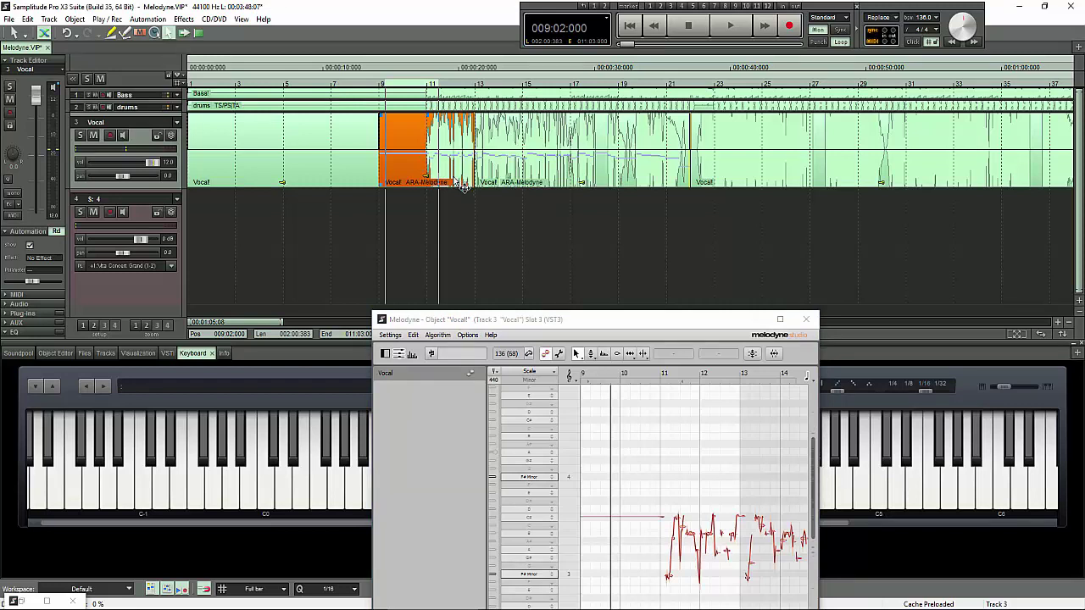
left_click(455, 182)
left_click_drag(563, 242, 579, 260)
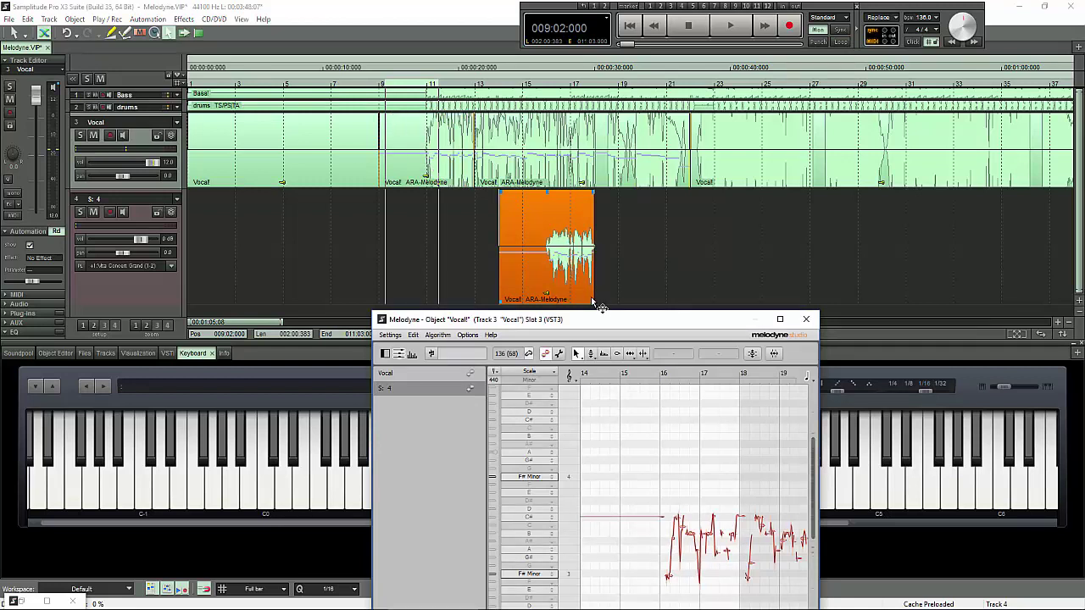
Set the playback position to bar 16 in place of the marked range and make the copied Vocal object on track 4 a loop.
left_click(596, 299)
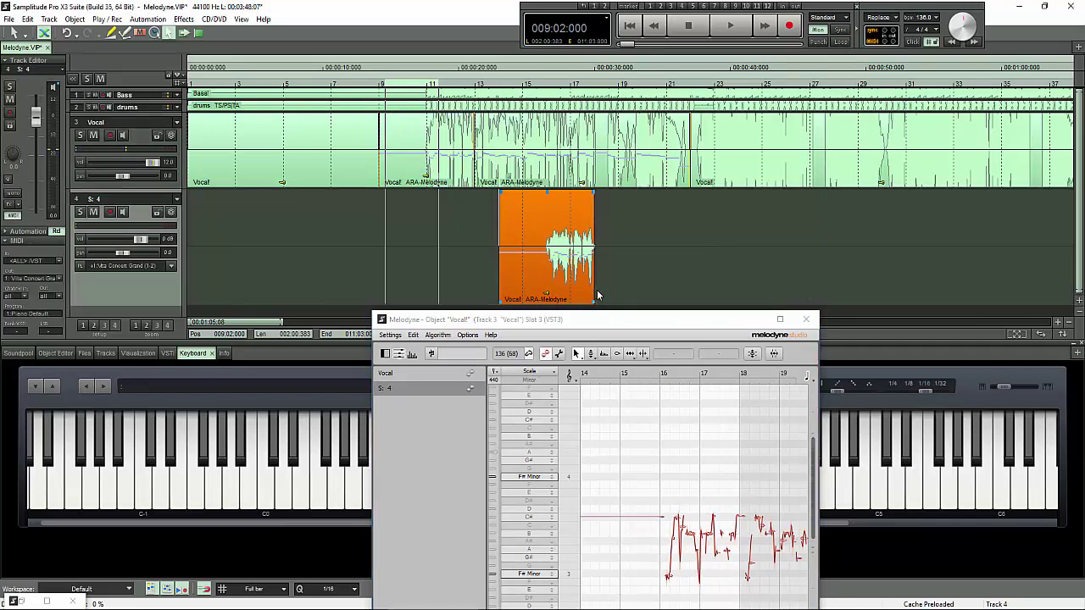
left_click(606, 295)
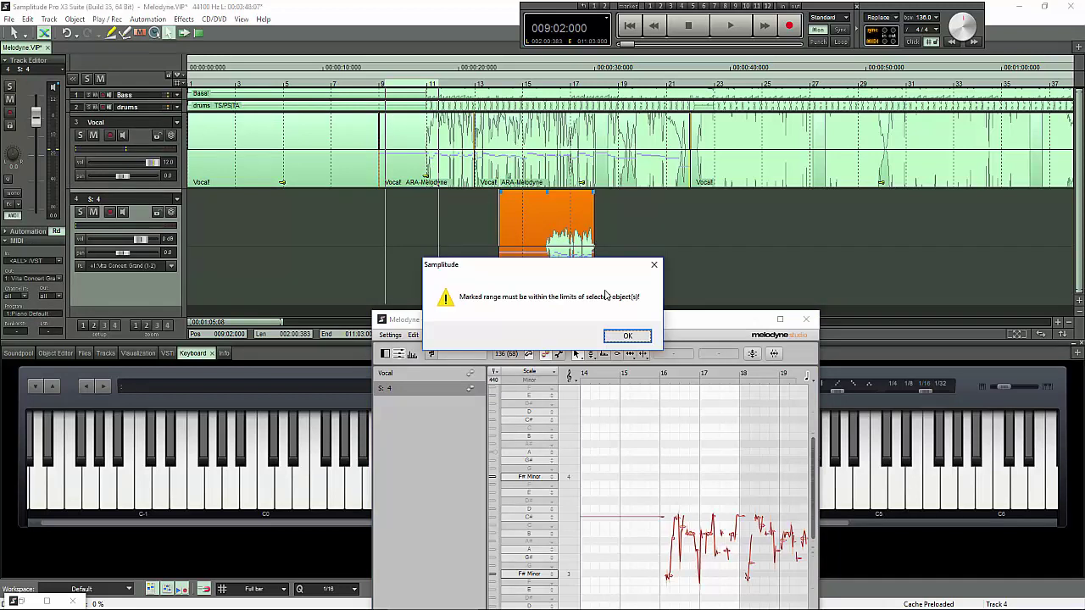
left_click(628, 336)
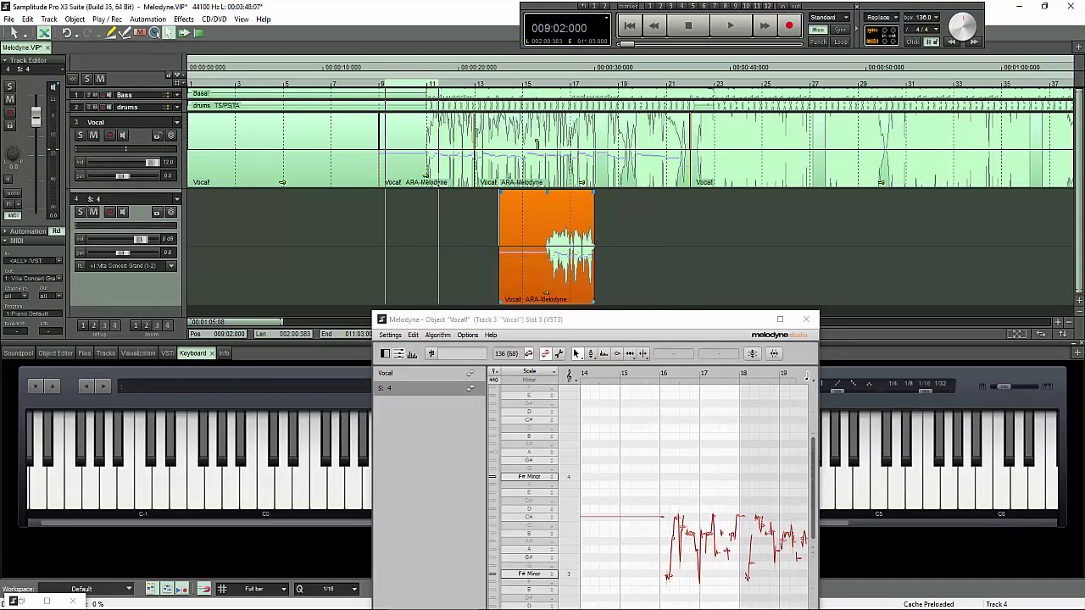
left_click(540, 89)
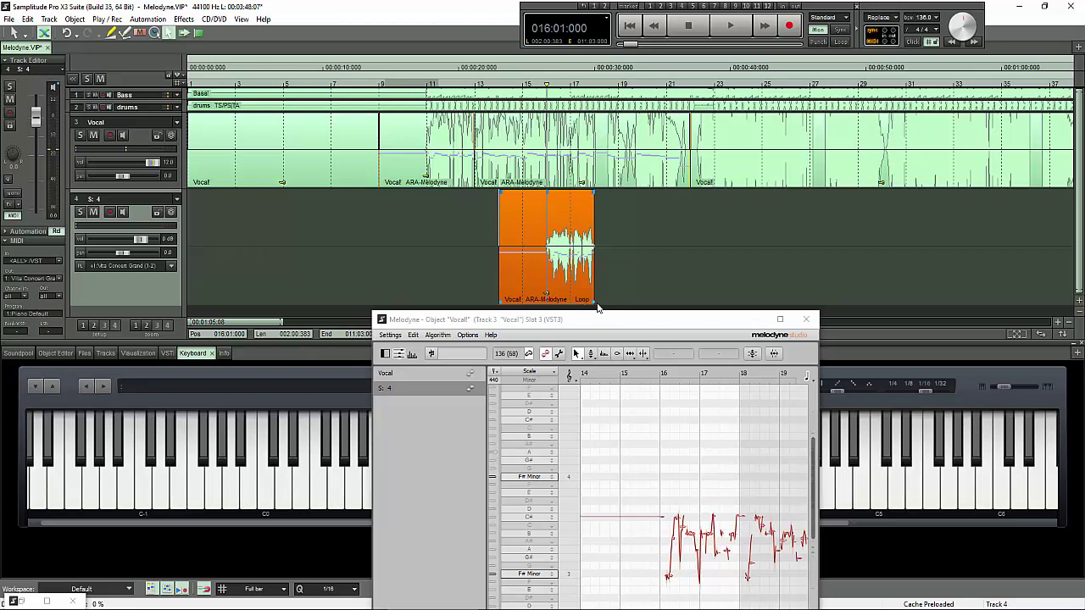
Try extending the looped Vocal object on track 4 to about bar 29 and play it from bar 16.
left_click_drag(596, 310, 859, 257)
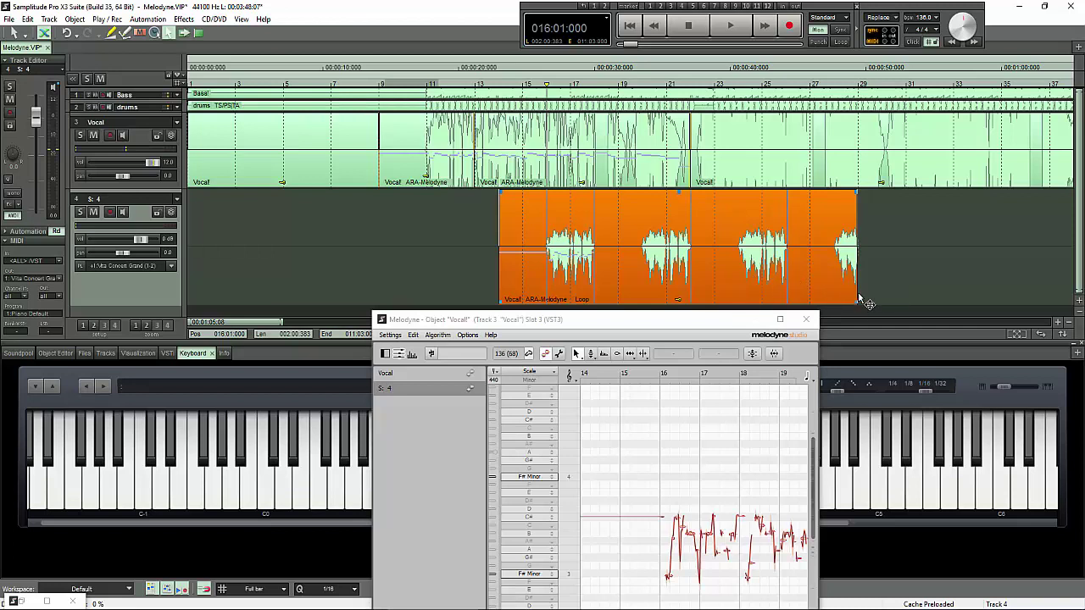
key("space")
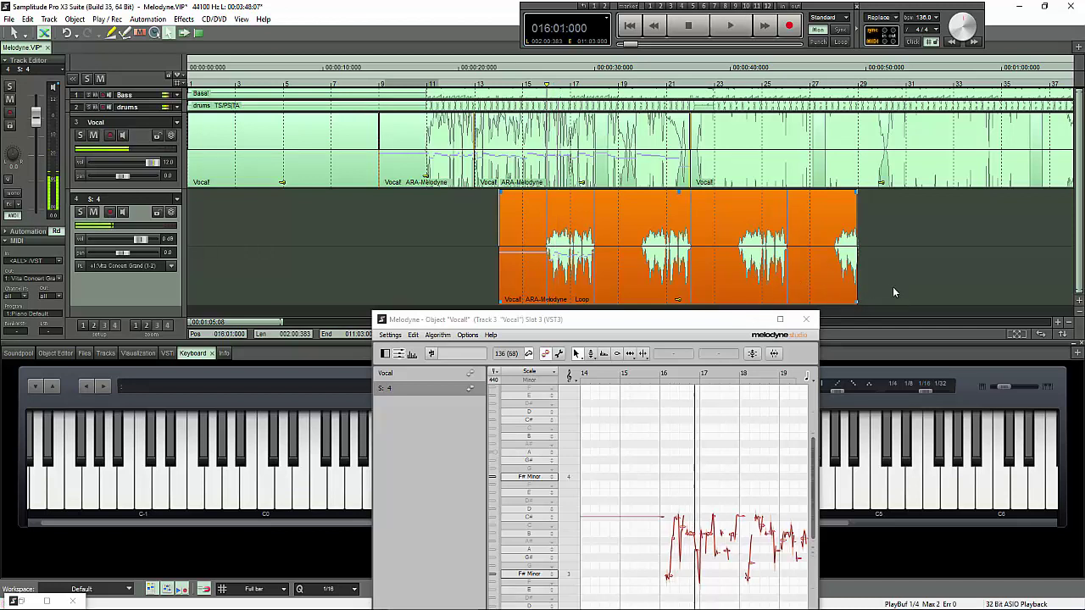
key("space")
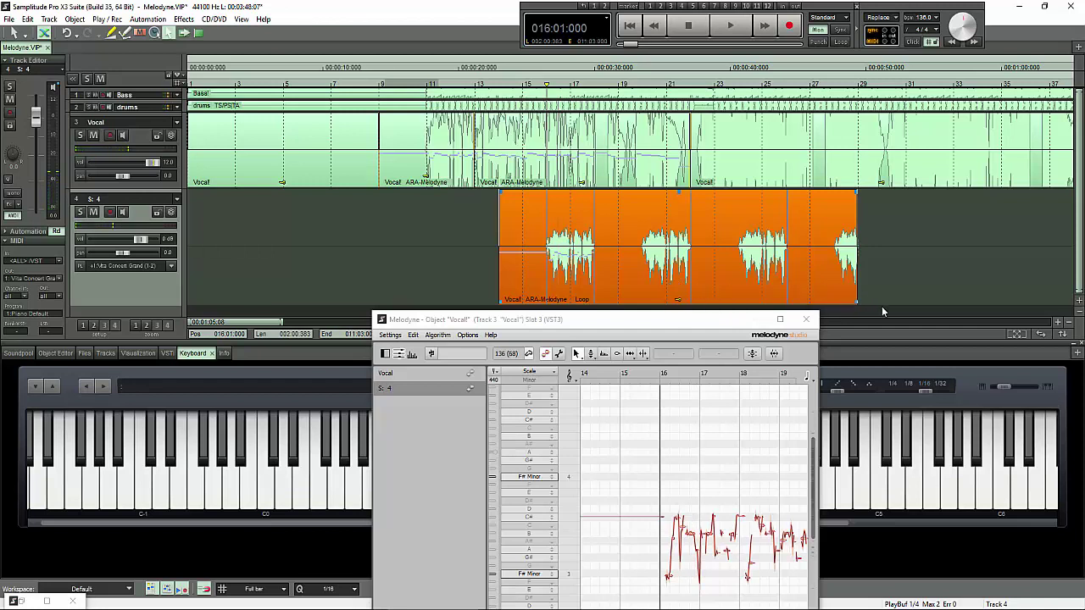
key("ctrl+z")
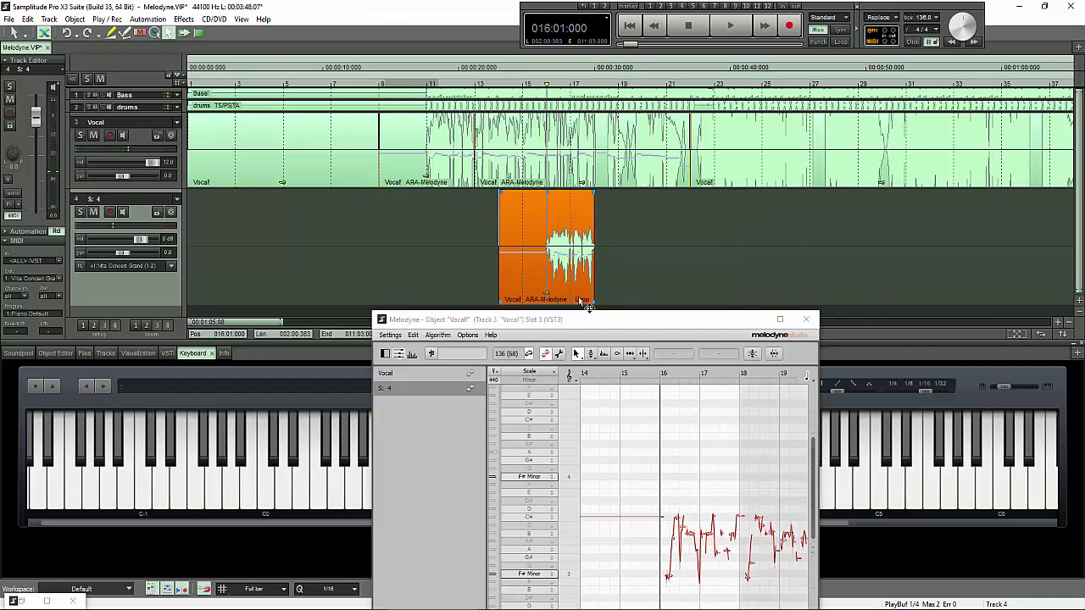
Duplicate the looped Vocal object on track 4 directly after itself at bar 18 and close the Melodyne window.
key("ctrl+d")
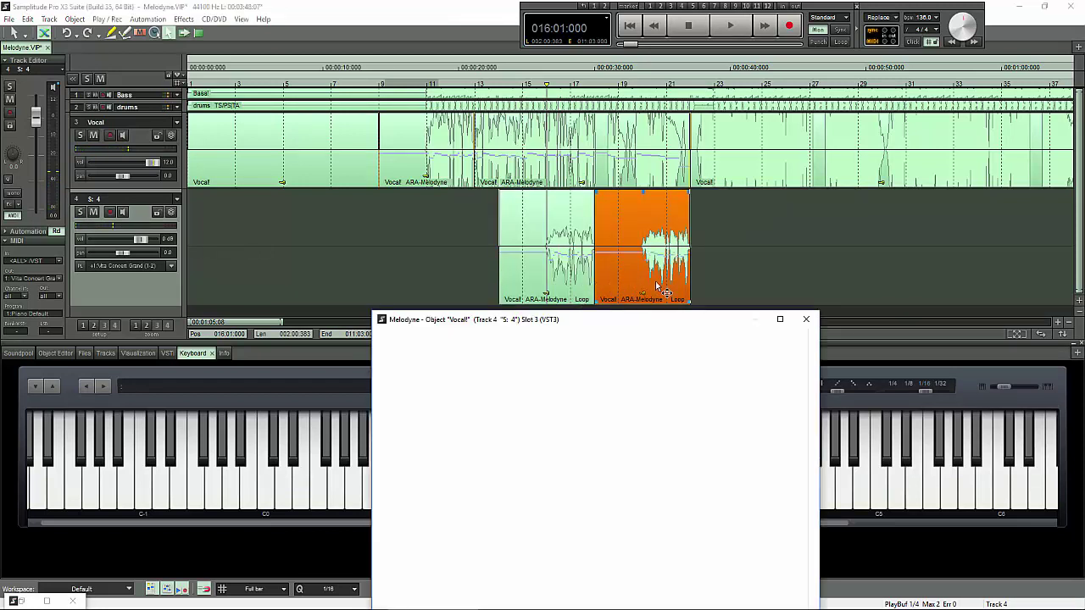
left_click(806, 320)
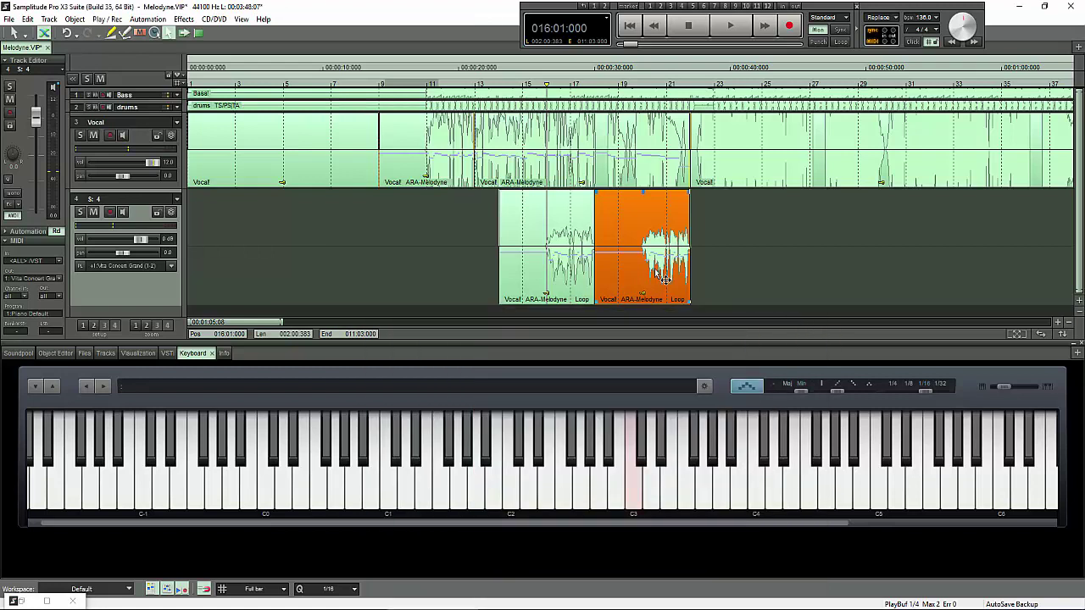
Delete the second vocal loop object on track S: 4 and open the remaining one in Melodyne, clear of the arrangement.
key("Delete")
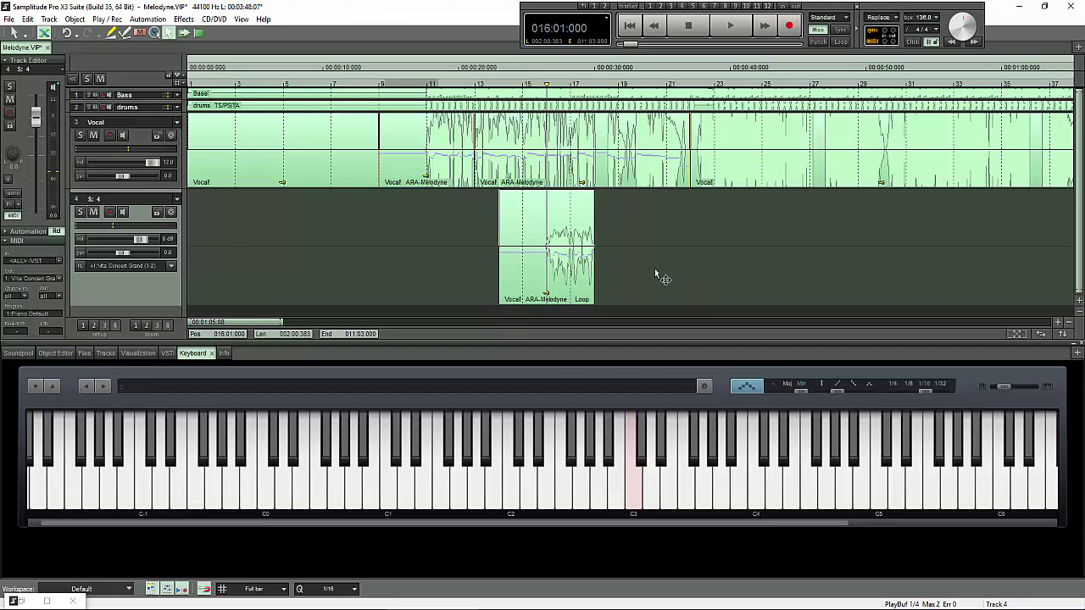
left_click(578, 273)
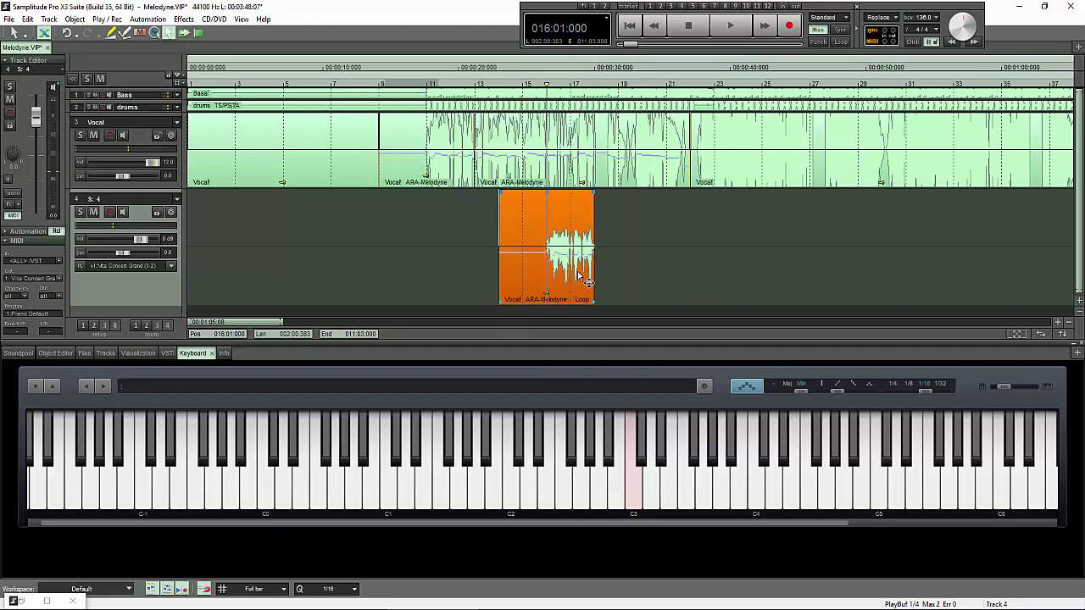
right_click(581, 277)
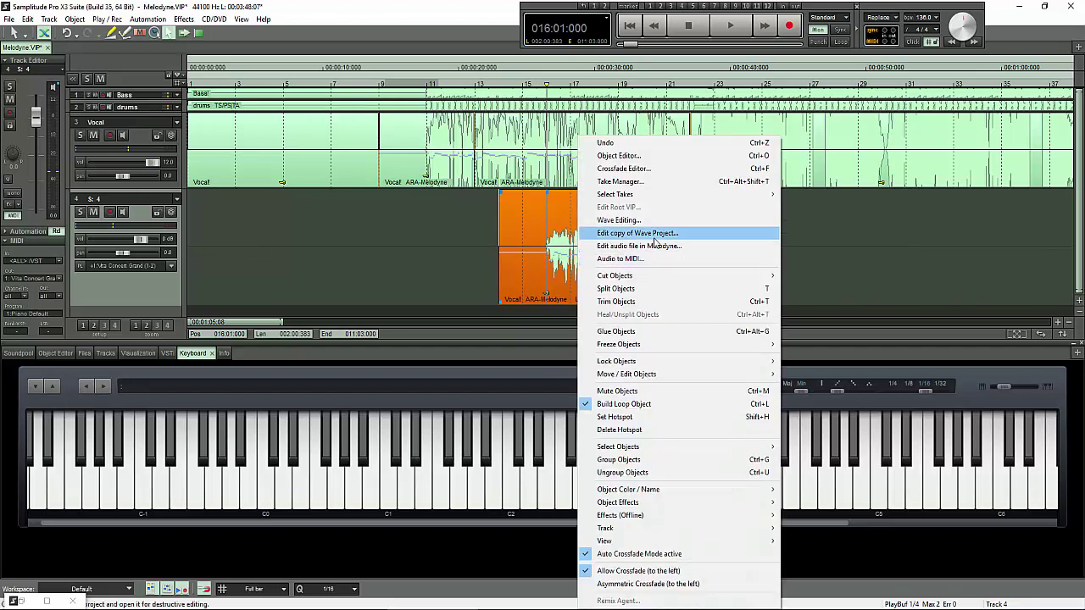
left_click(644, 245)
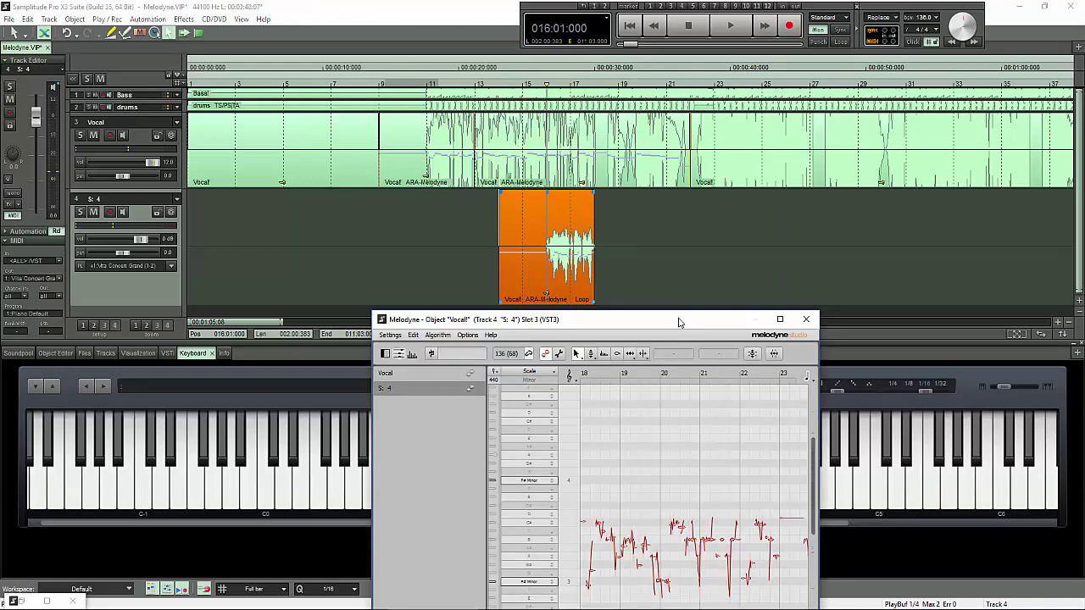
left_click_drag(681, 319, 916, 219)
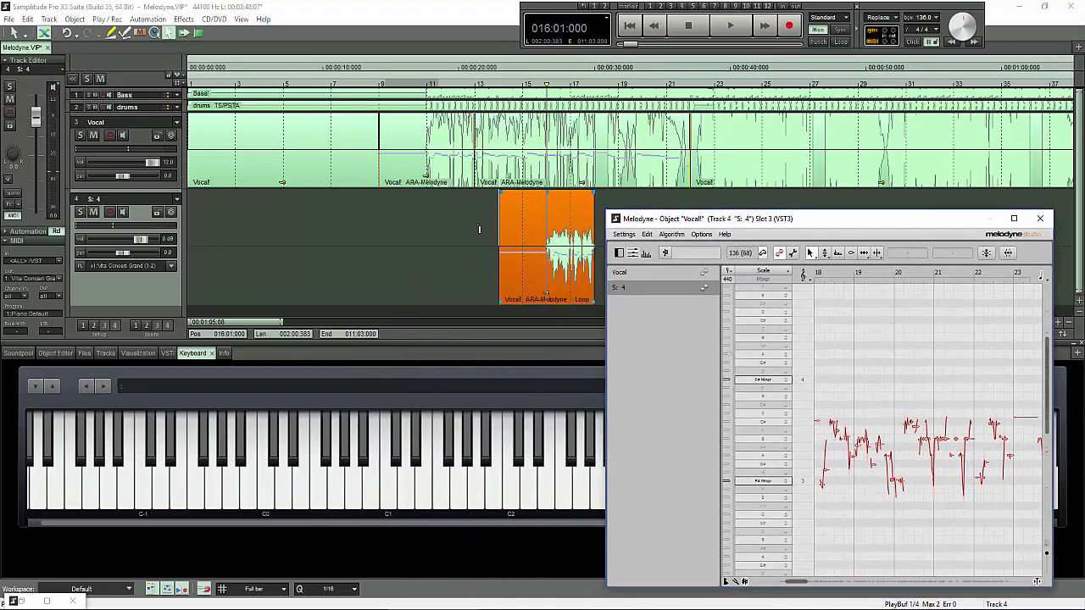
Show the Vocal track's object in Melodyne and play the arrangement from different positions between bars 7 and 13.
left_click(522, 171)
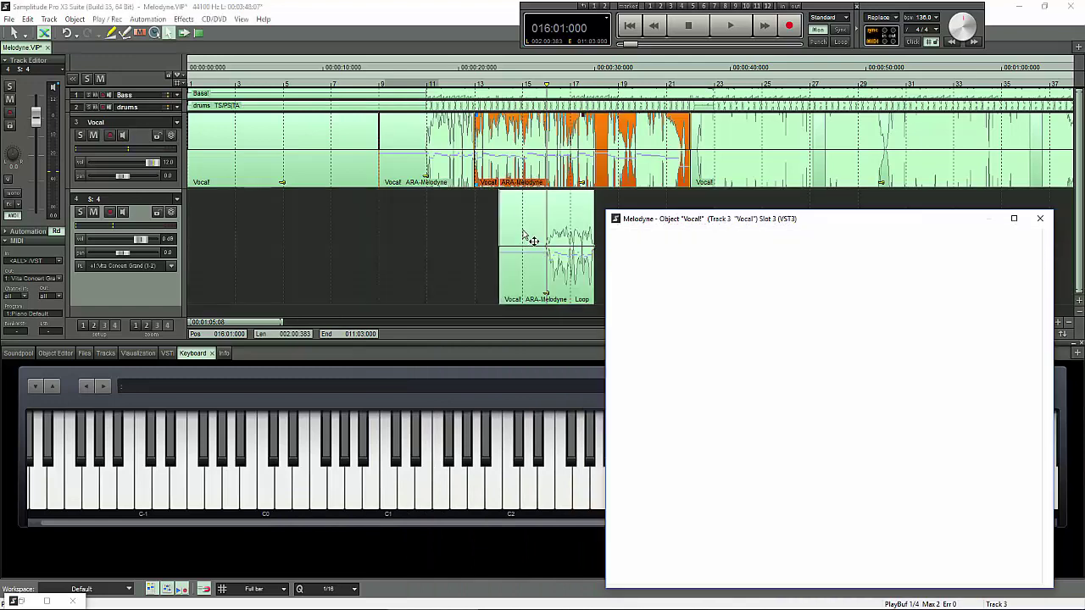
left_click(396, 257)
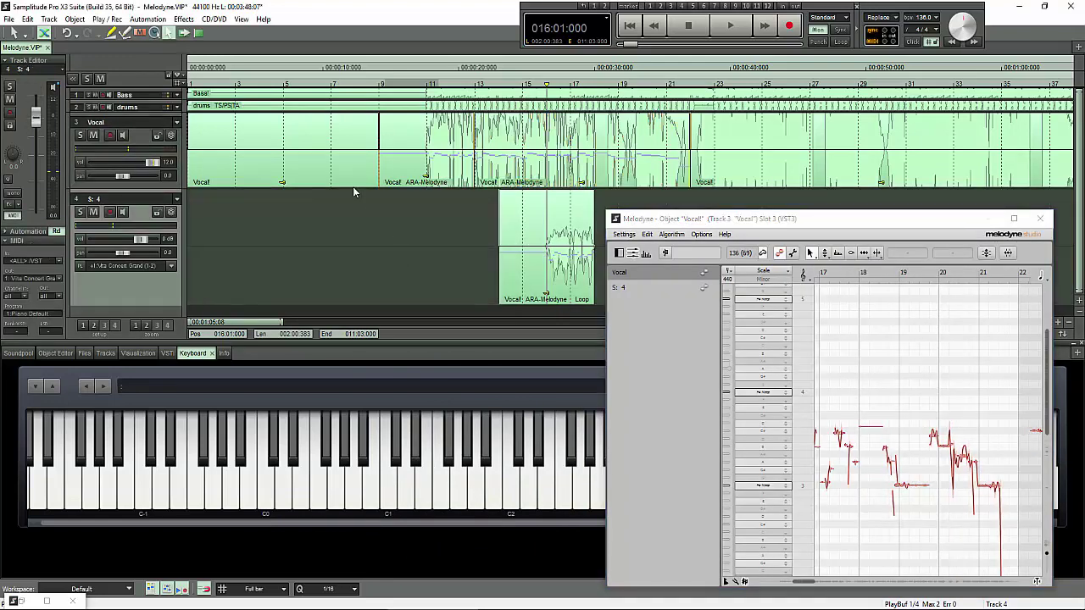
left_click(336, 222)
key("space")
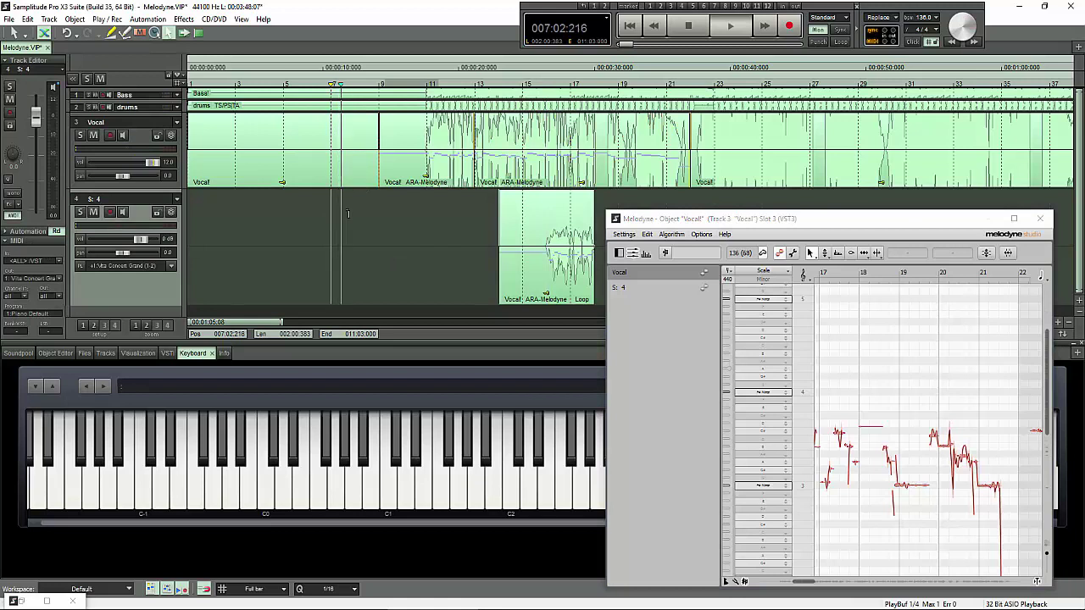
left_click(453, 222)
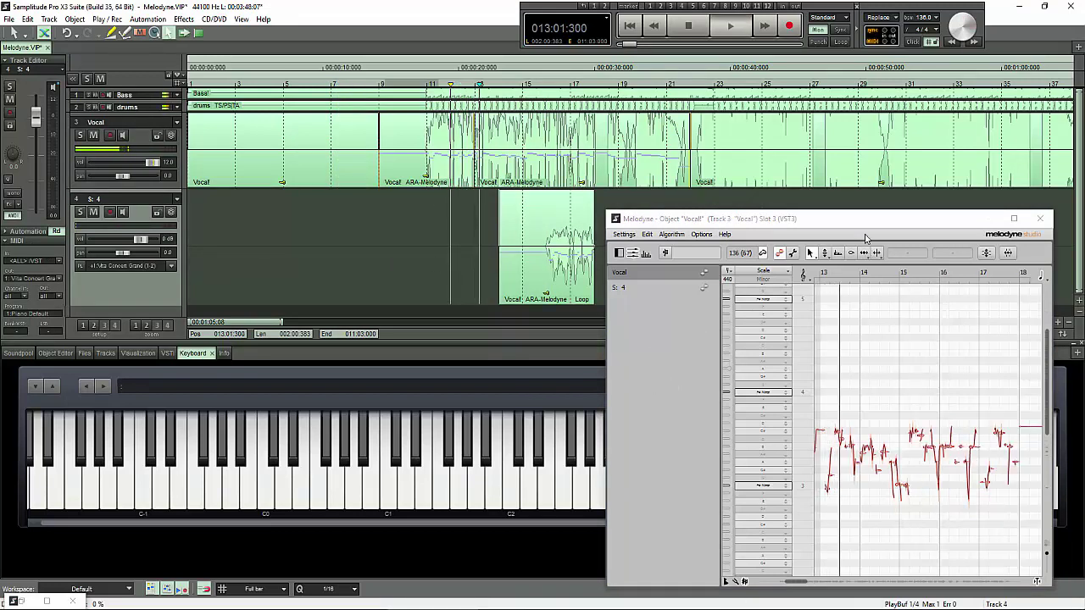
key("space")
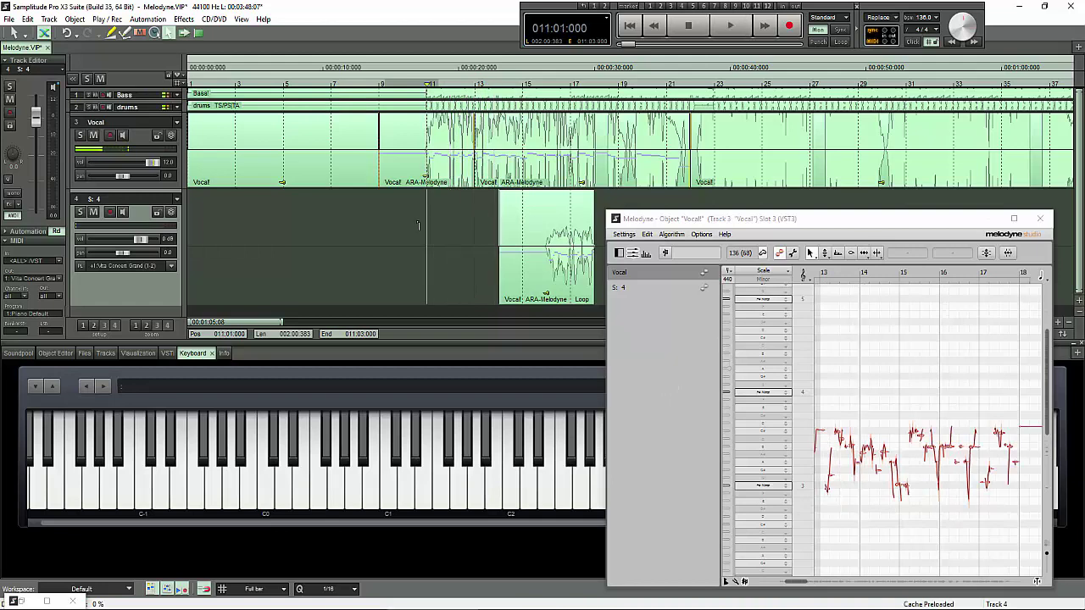
key("space")
key("space")
Examine the Vocal object's notes in the maximized Melodyne window, then restore the window and reposition it over the arrangement.
left_click(1015, 219)
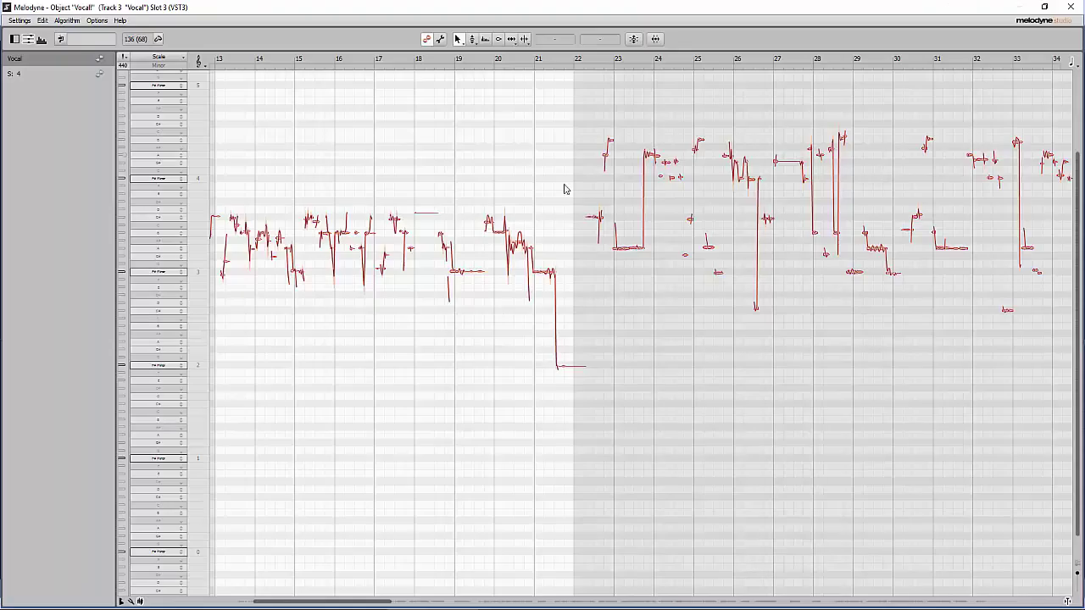
left_click(1044, 7)
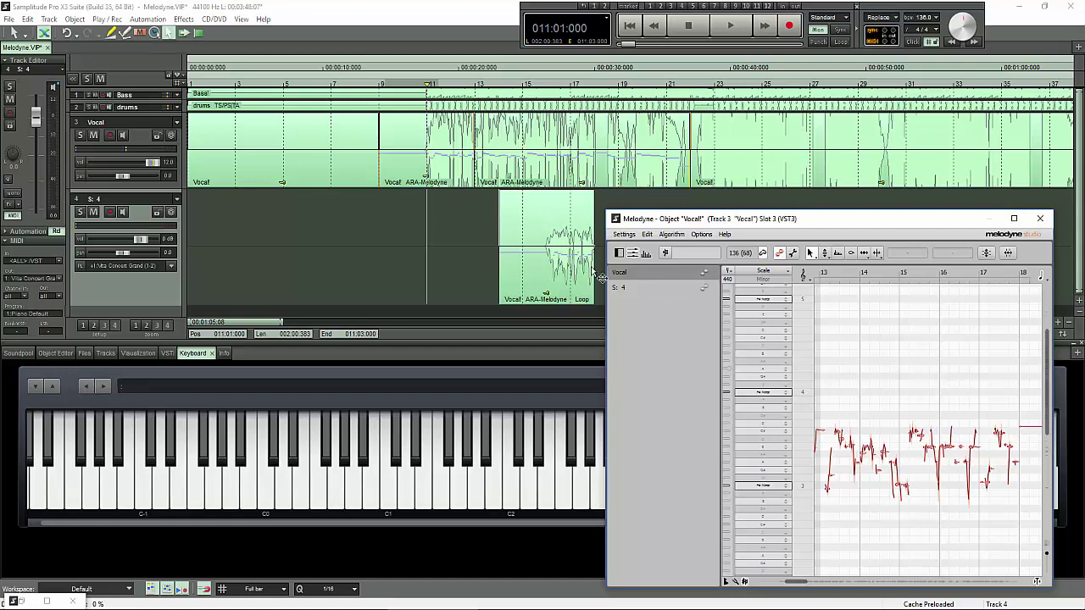
left_click_drag(923, 223, 748, 173)
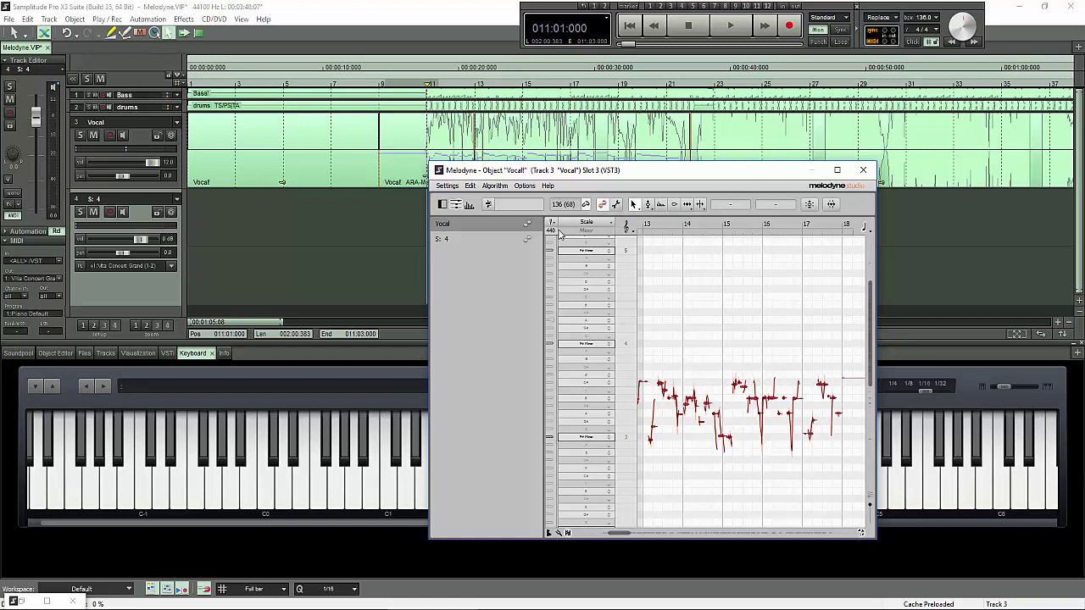
Choose Melodyne's detected tempo grid with the Tempo Editor check enabled and inspect the Vocal object's tempo curve at full size.
left_click(584, 206)
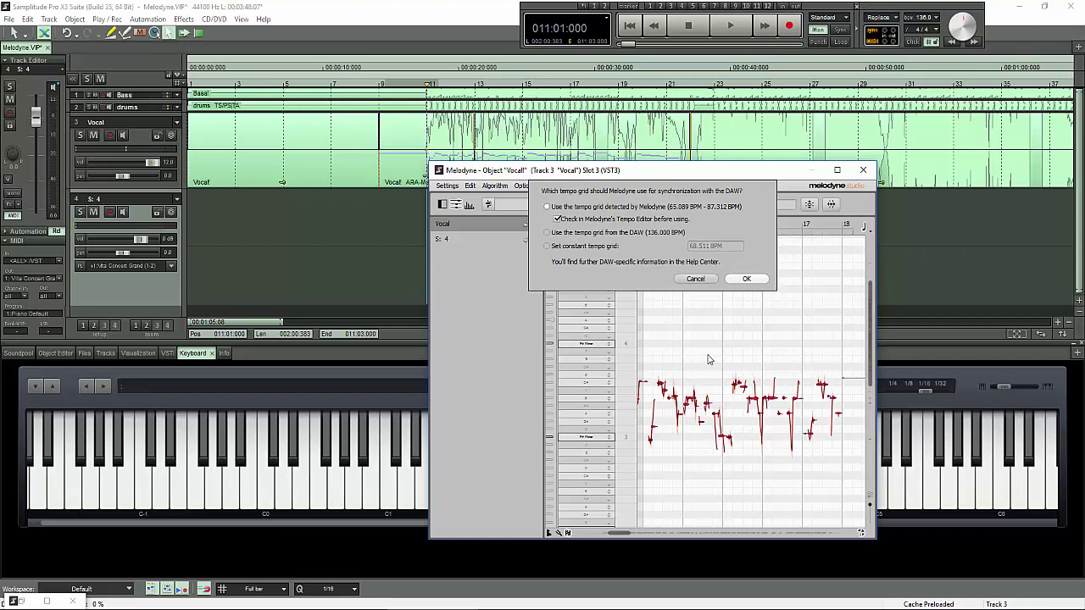
key("Return")
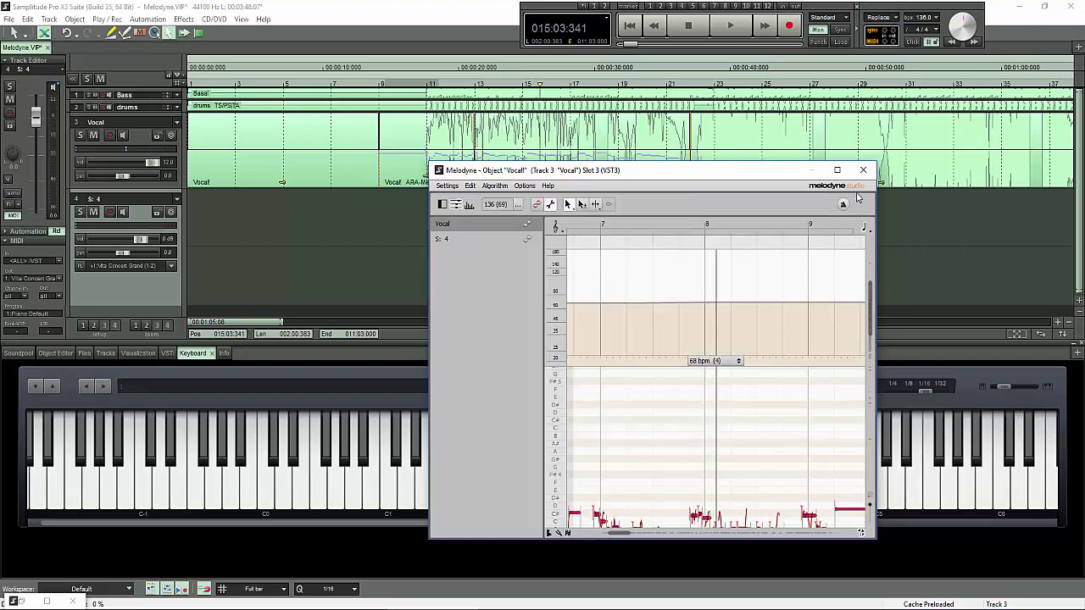
left_click(837, 170)
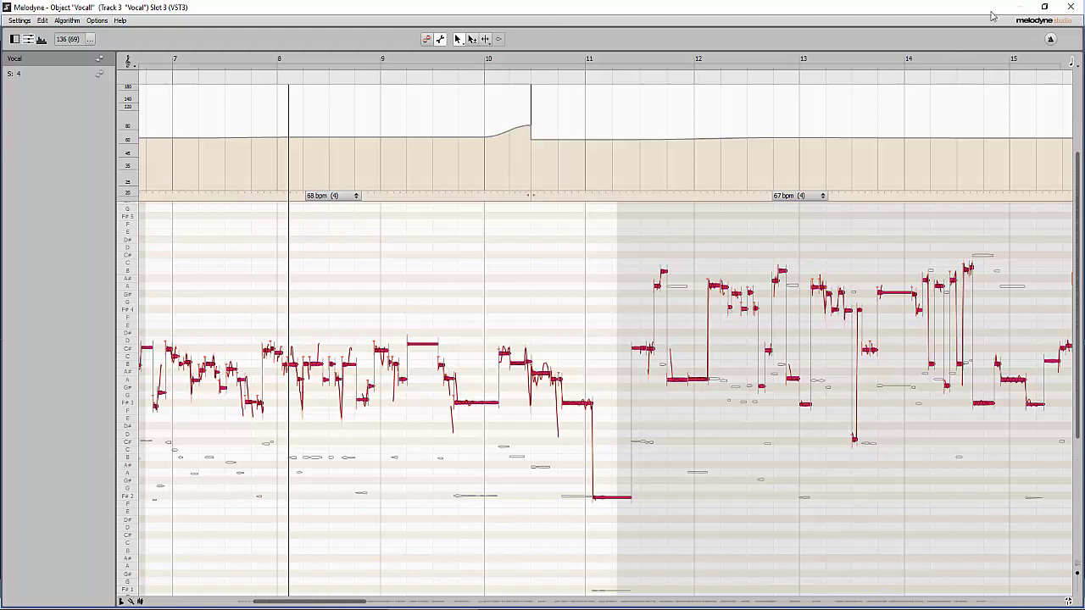
left_click(1044, 7)
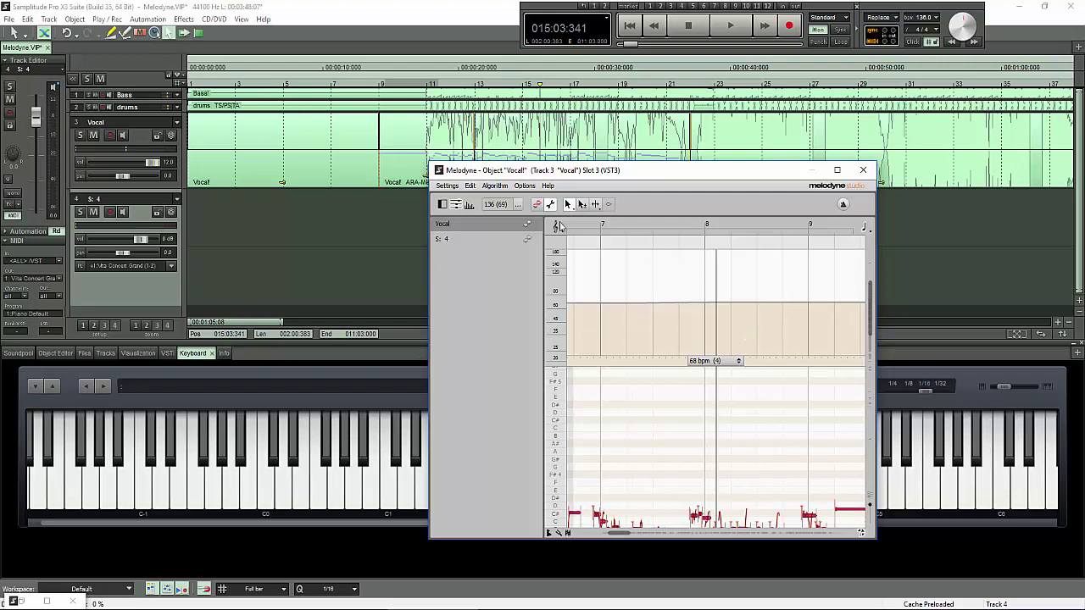
Review Melodyne's available tempo editing commands for smoothing, making constant and detecting the tempo.
left_click(470, 185)
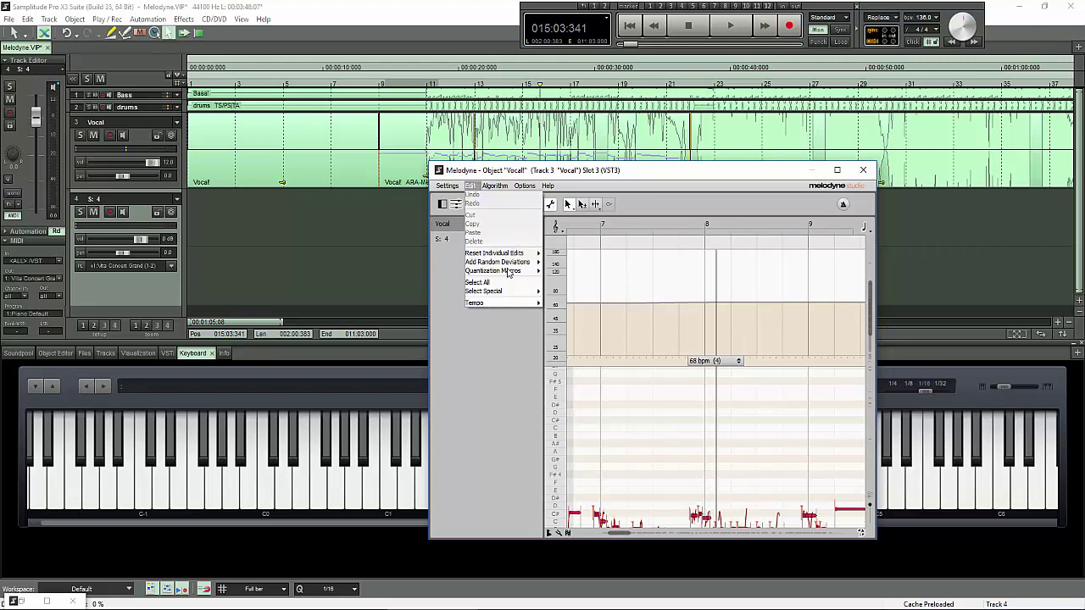
mouse_move(507, 297)
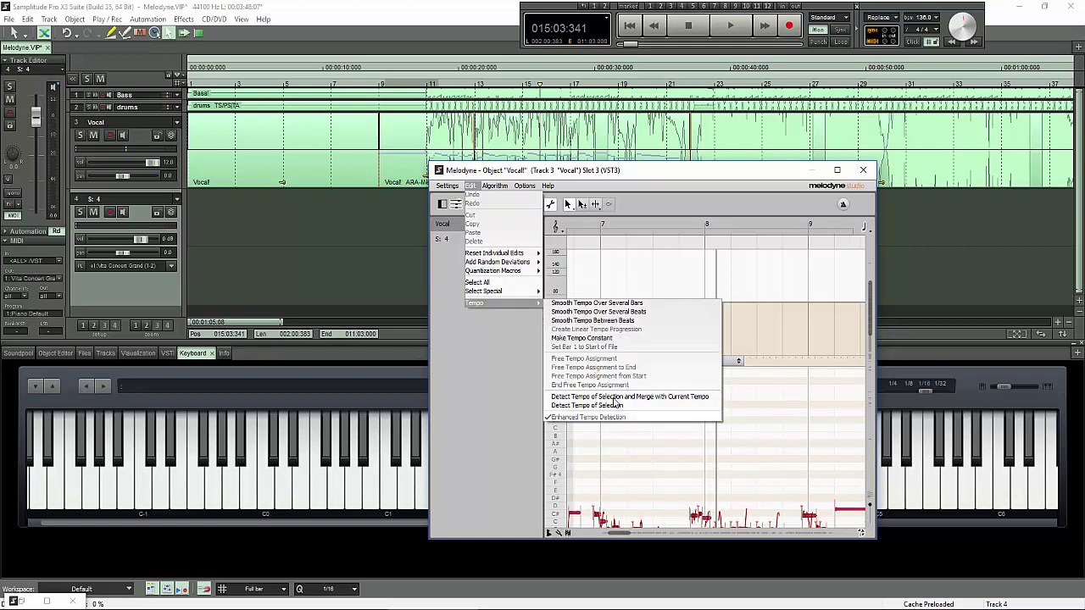
left_click(693, 174)
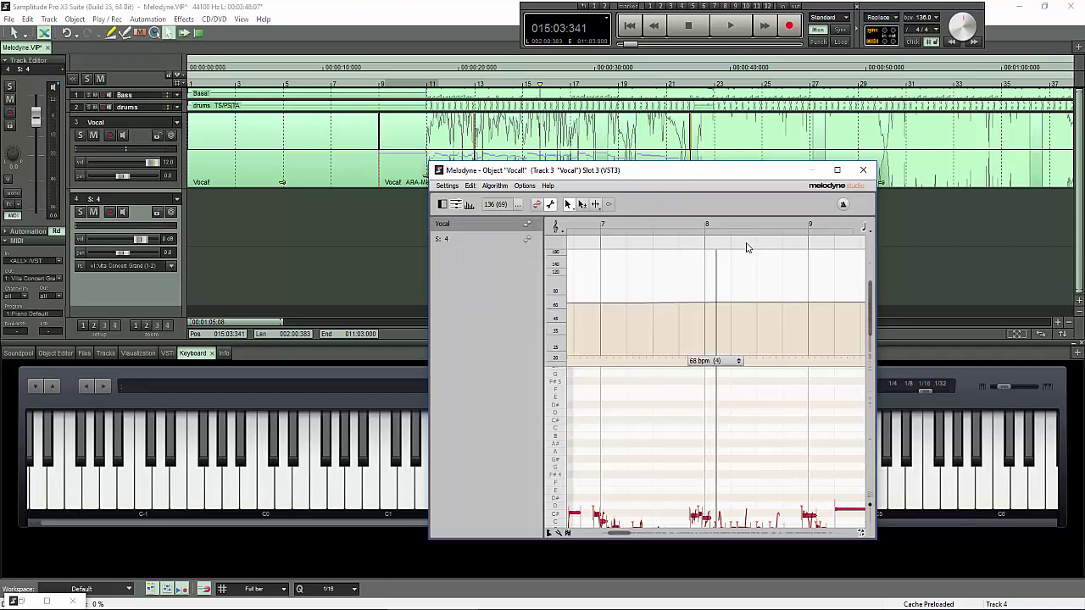
Play the arrangement from about bar 15 with the Vocal object's tempo curve displayed.
key("space")
key("space")
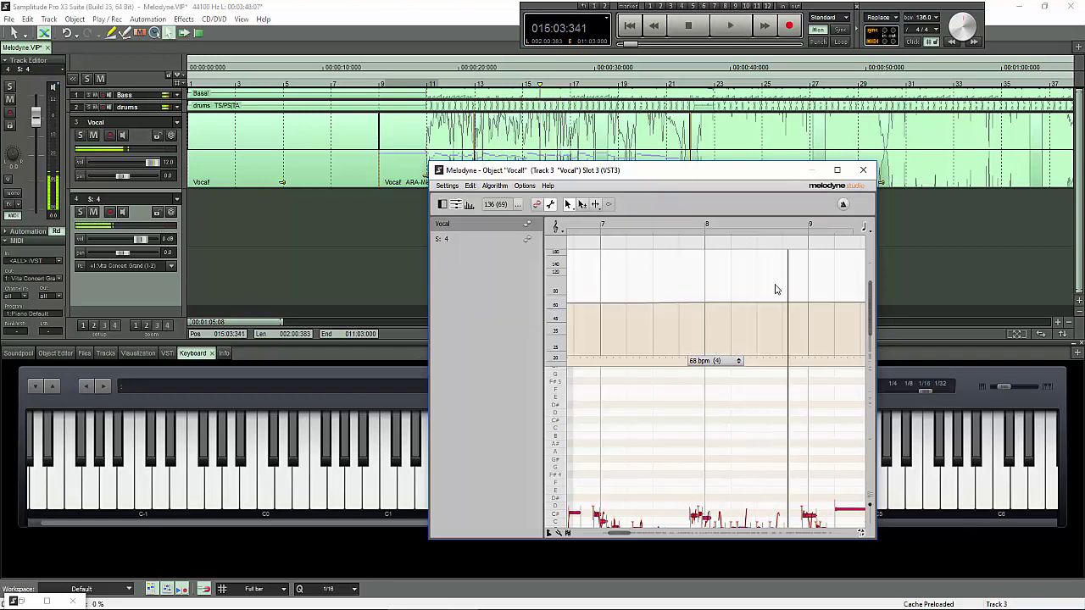
key("space")
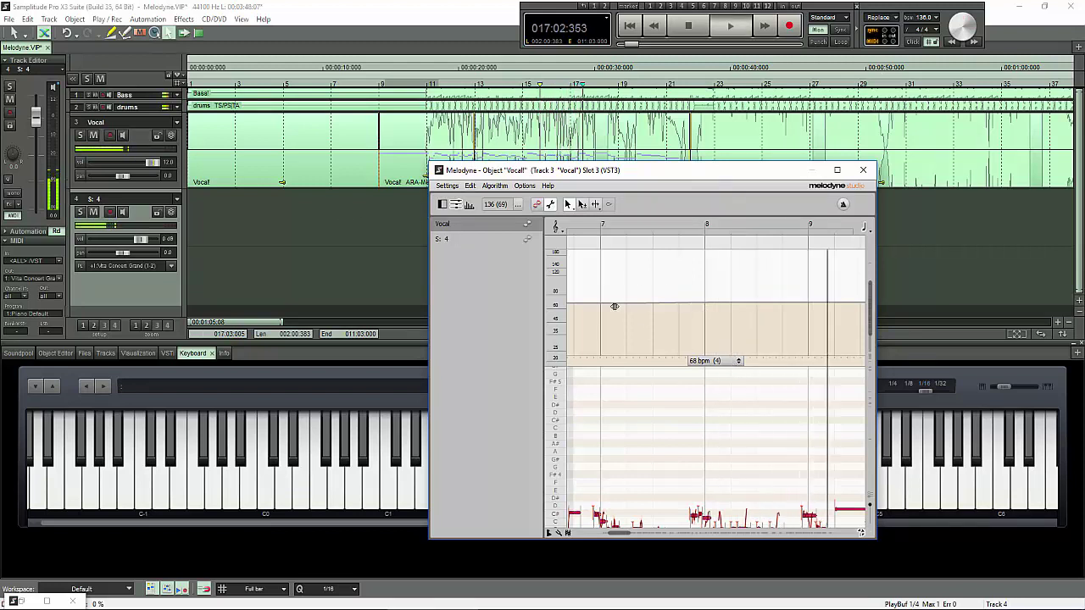
key("space")
Solo track S: 4 and play from about bar 15 with the metronome click enabled.
left_click(426, 273)
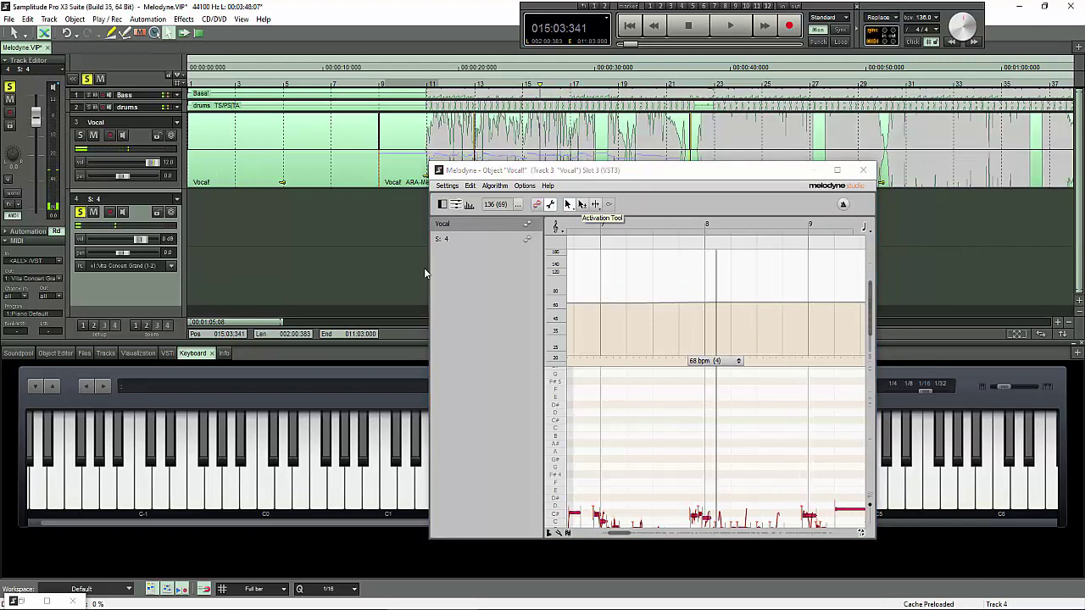
key("space")
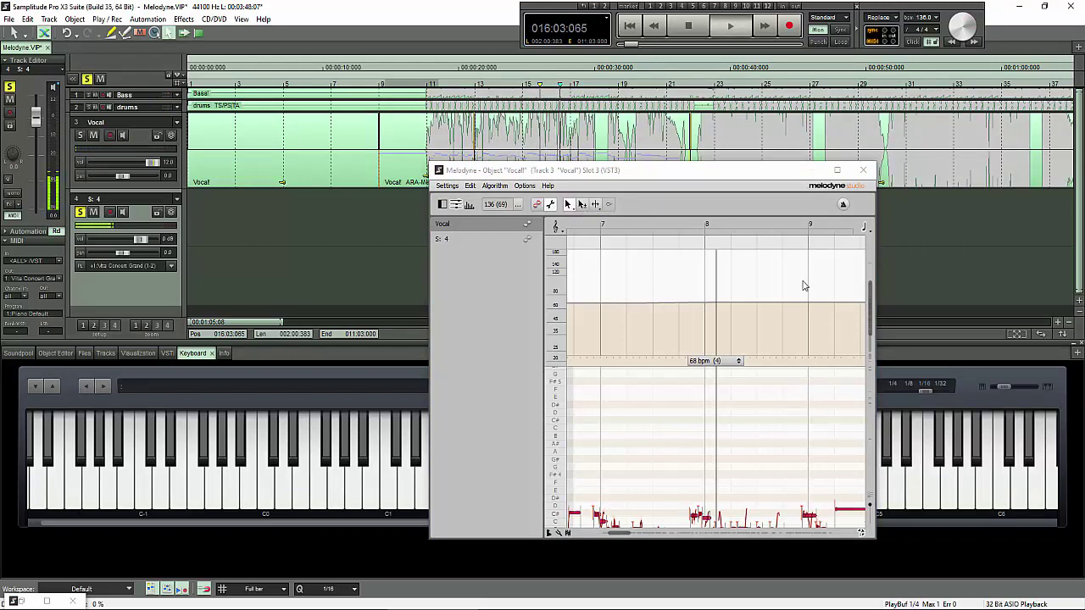
key("space")
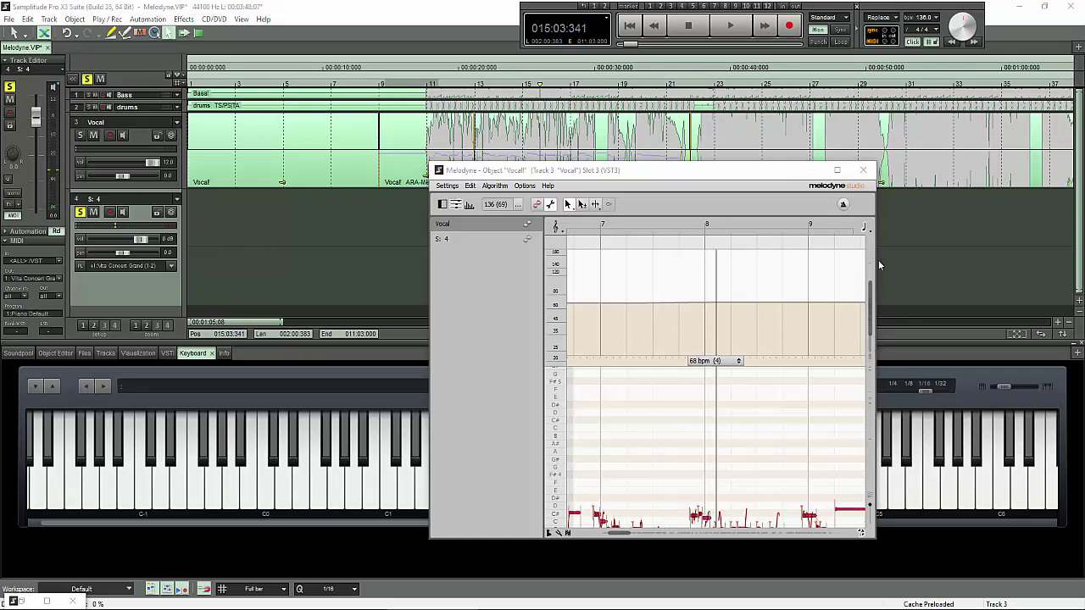
key("space")
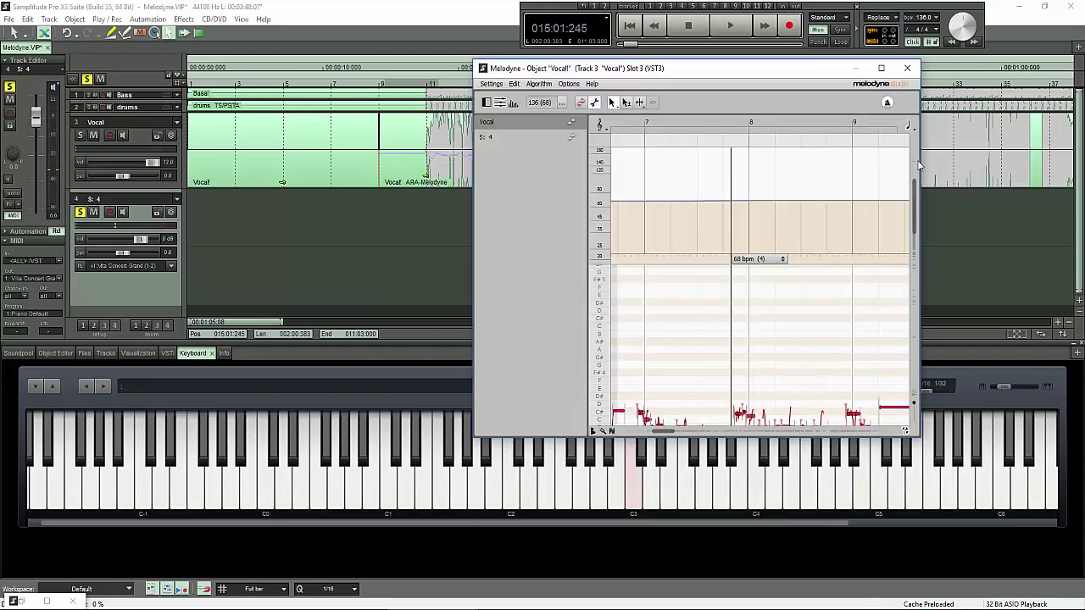
Bring up the S: 4 object's tempo grid options and open the detected grid for checking in Melodyne's Tempo Editor.
left_click_drag(914, 212, 918, 241)
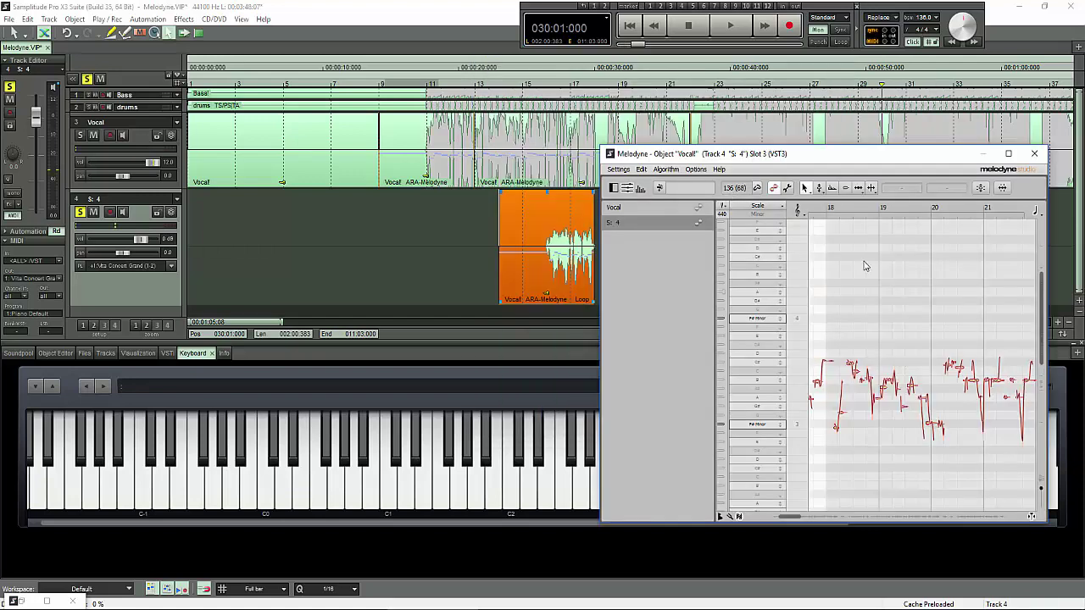
left_click(756, 188)
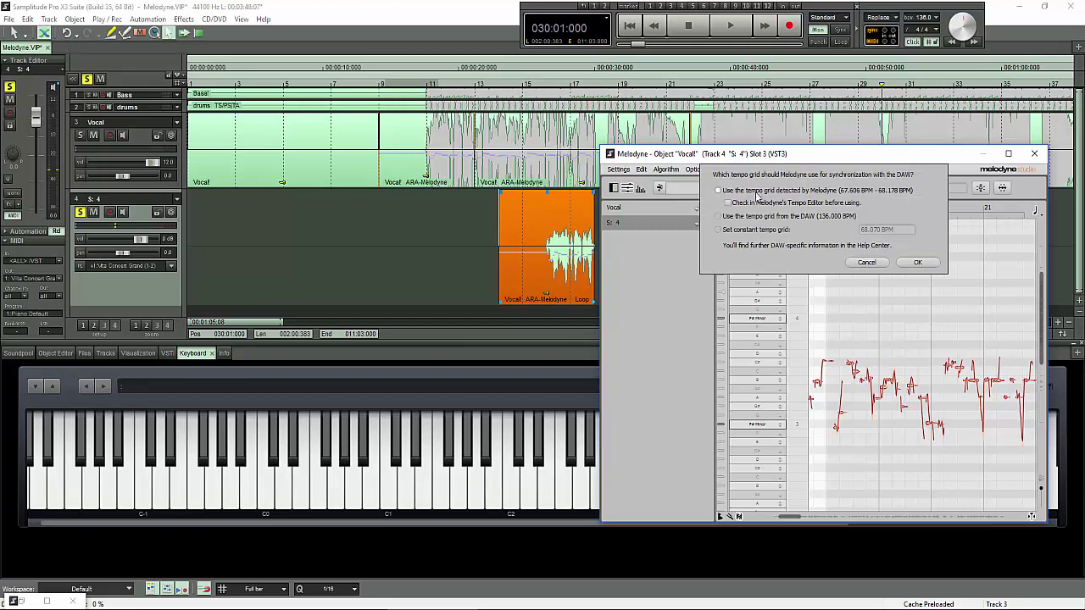
left_click(757, 204)
key("Return")
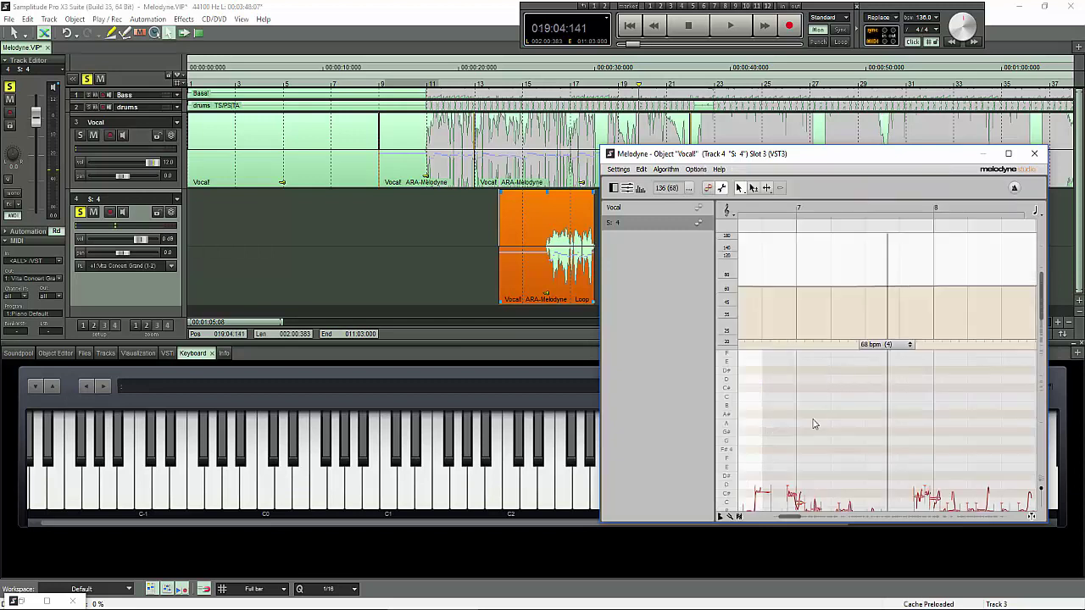
Reshape the S: 4 object's tempo curve between bars 9 and 11 so it dips to about 35 bpm after bar 10.
left_click(1007, 154)
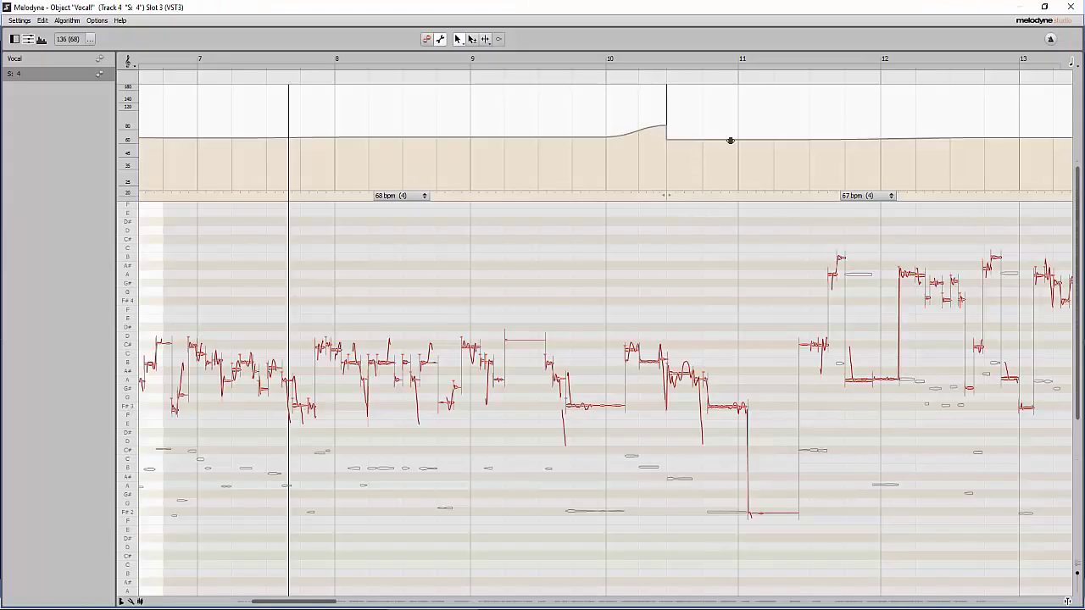
left_click_drag(627, 129, 660, 105)
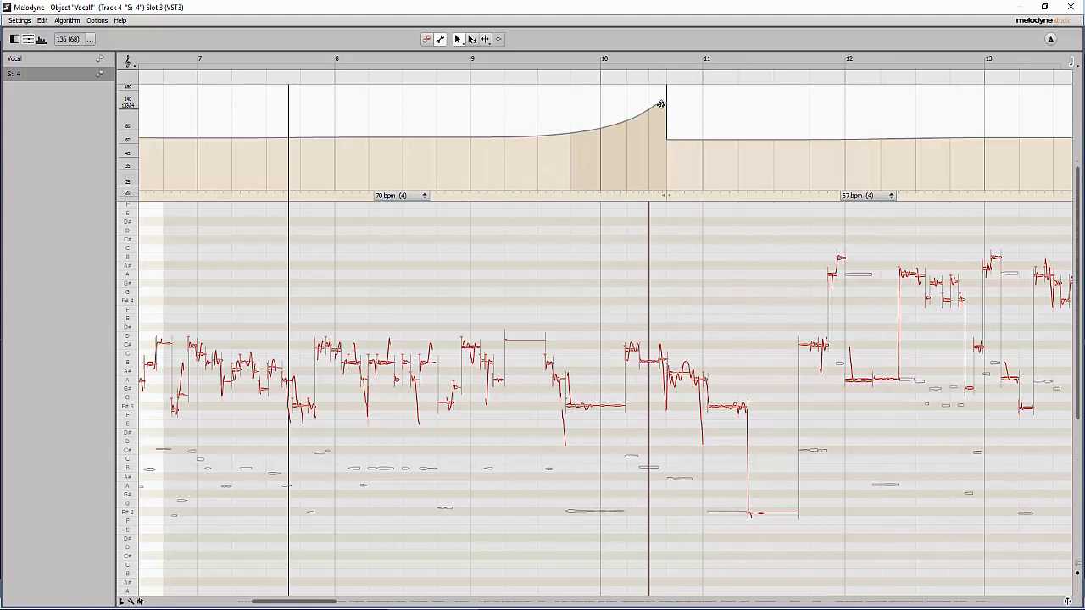
mouse_move(744, 132)
left_mouse_down()
mouse_move(729, 147)
mouse_move(799, 121)
mouse_move(739, 140)
mouse_move(864, 160)
mouse_move(746, 139)
left_mouse_up()
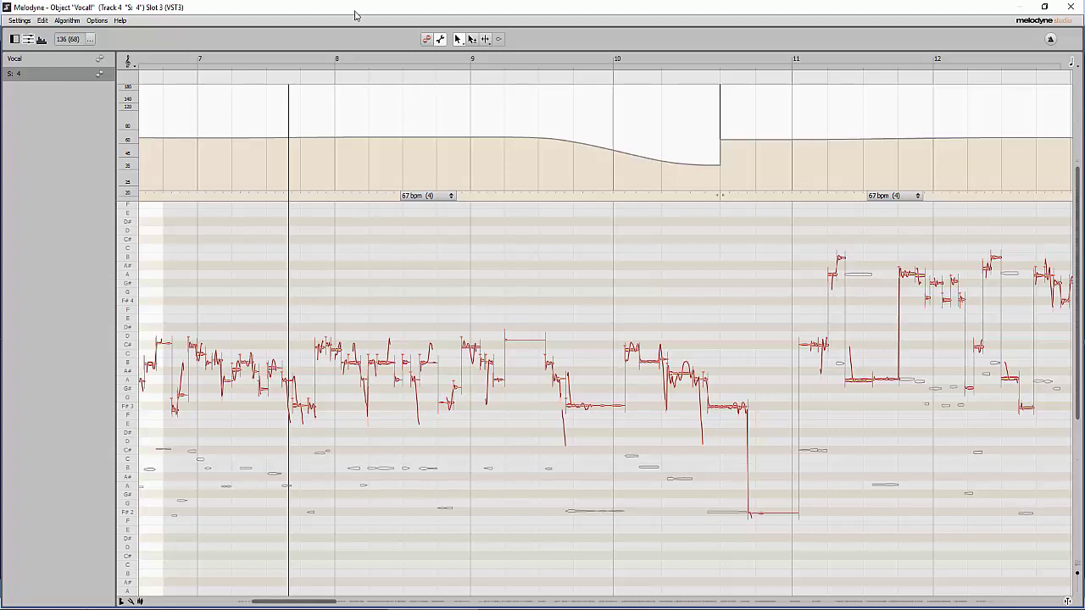
Hide and show the tempo curve again, restore the Melodyne window and play the soloed track from bar 15.
left_click(91, 39)
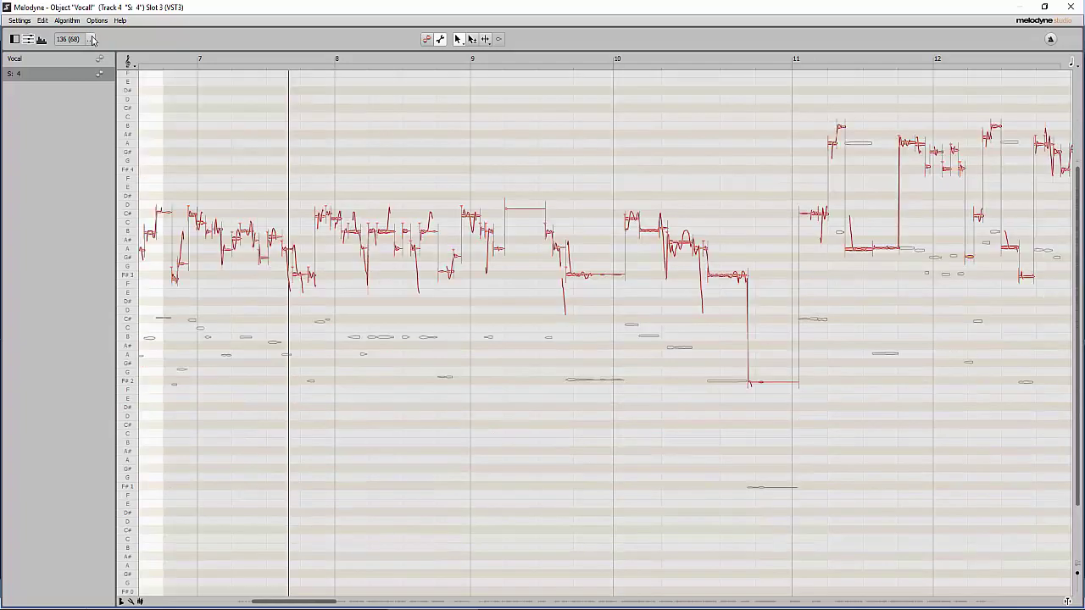
left_click(92, 39)
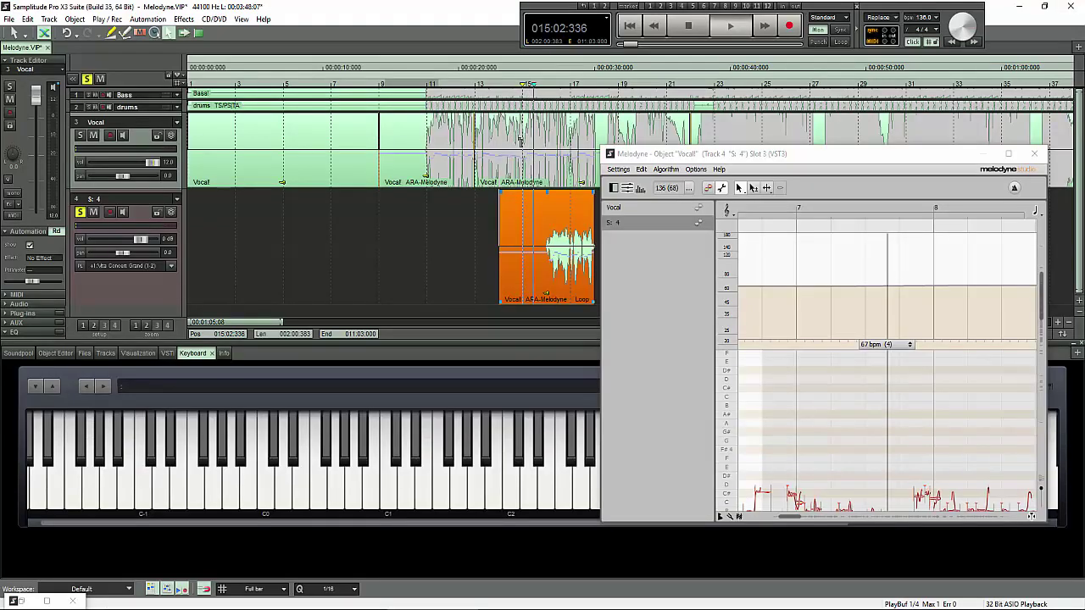
key("space")
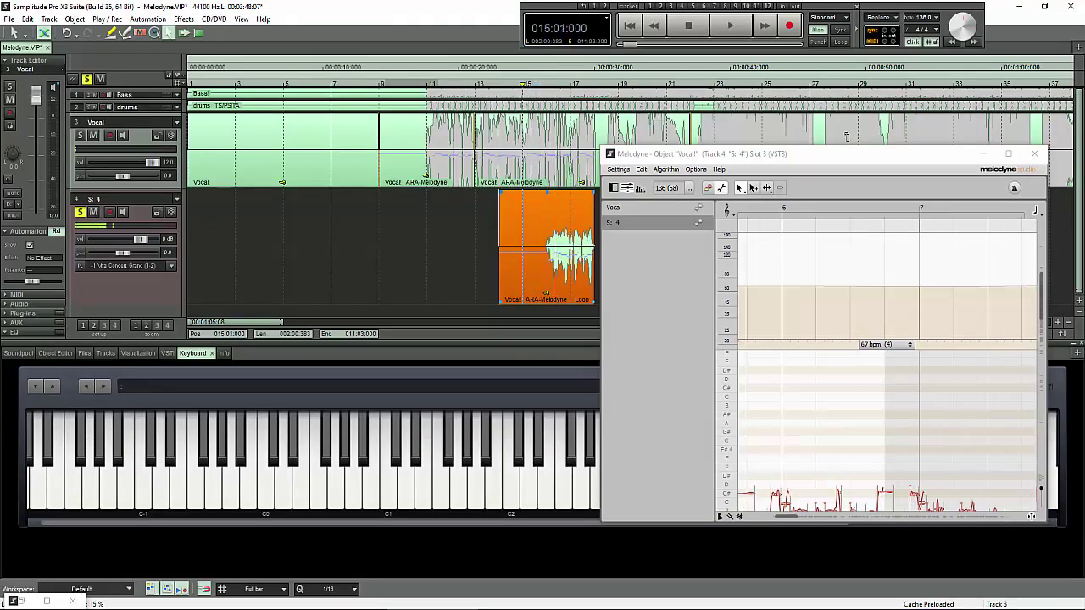
Toggle the S: 4 tempo curve display and play the soloed track from bar 15 with only the notes showing.
left_click(690, 189)
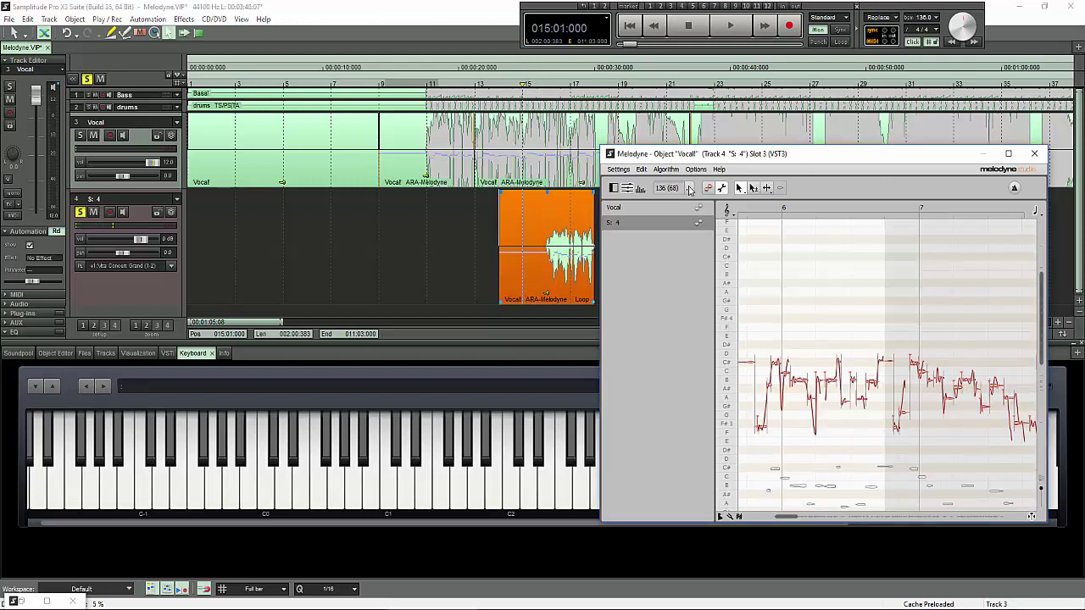
left_click(690, 188)
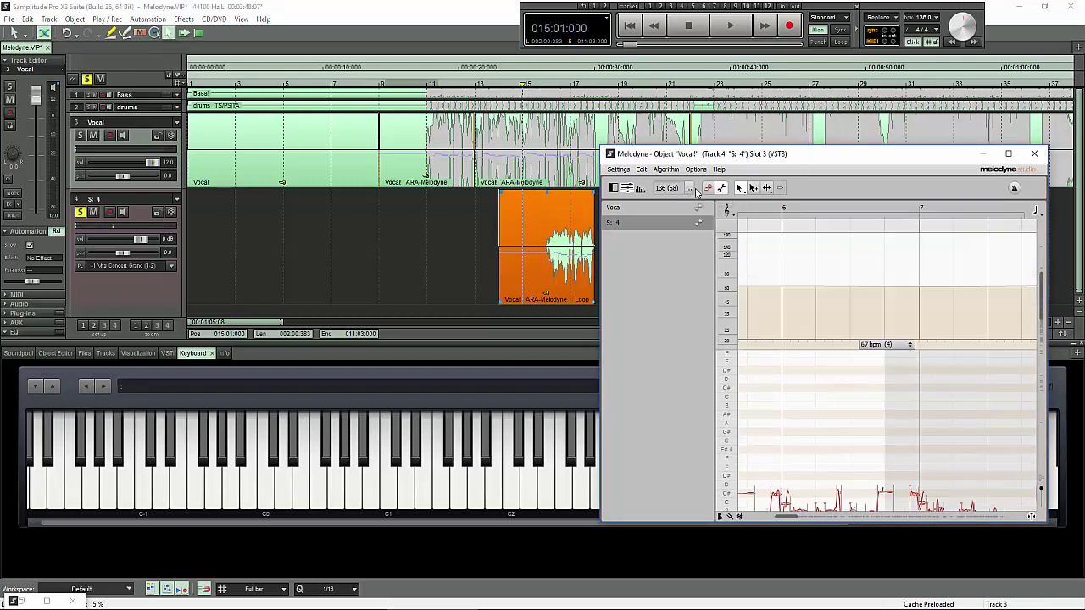
left_click(690, 188)
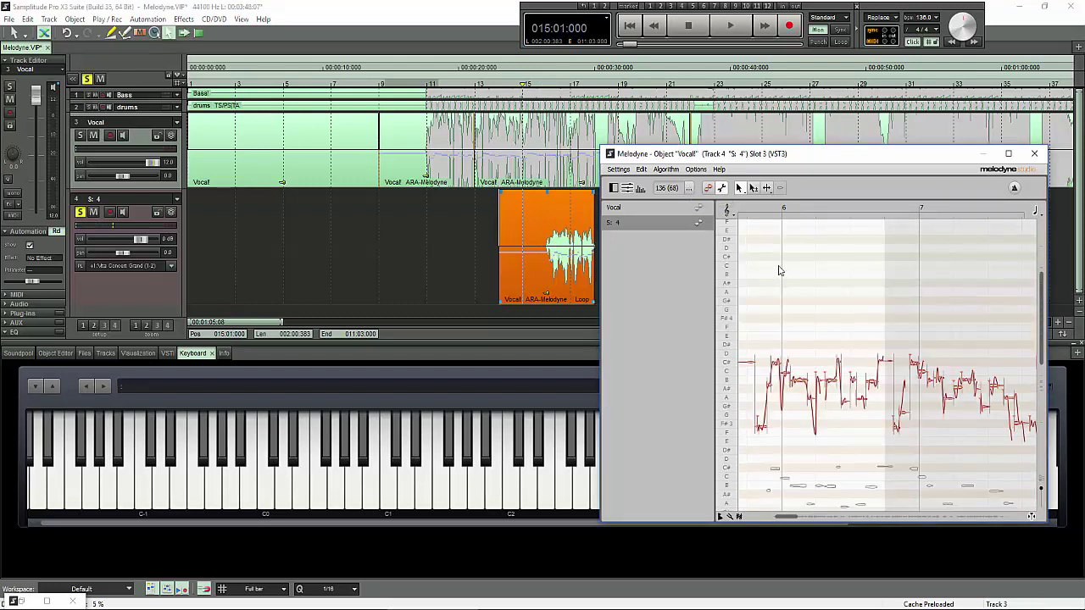
key("space")
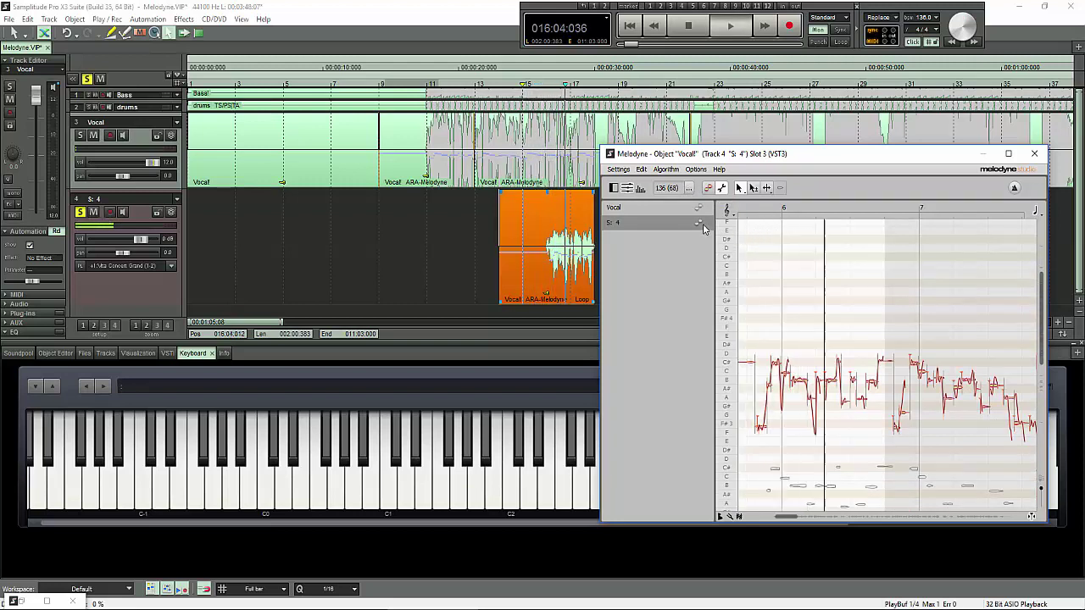
key("space")
key("space")
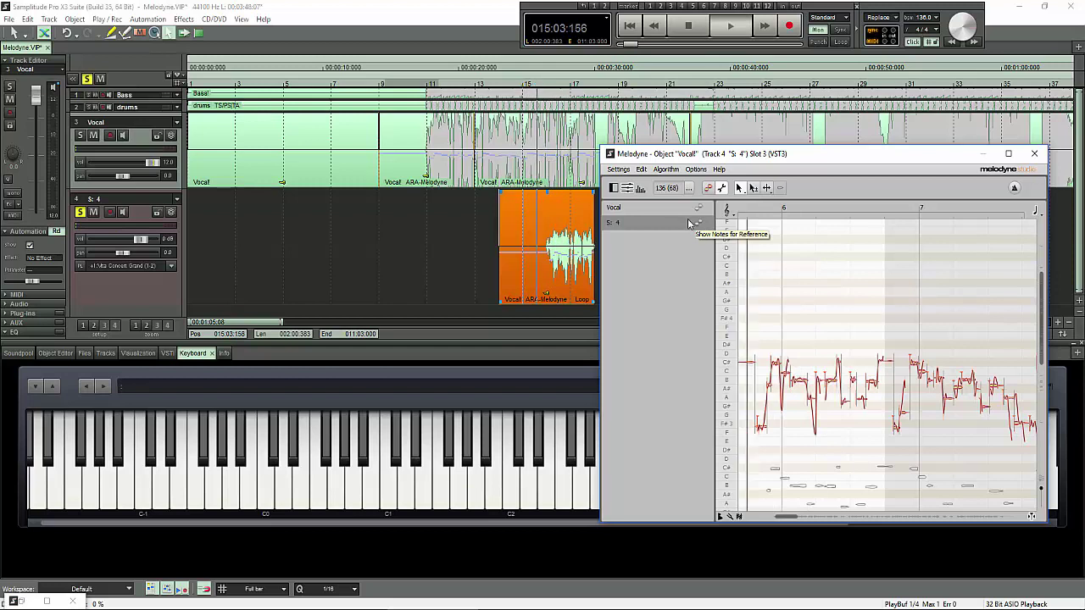
key("space")
Show the tempo curve again and play S: 4 from bar 15 to check its timing against the curve.
left_click(691, 189)
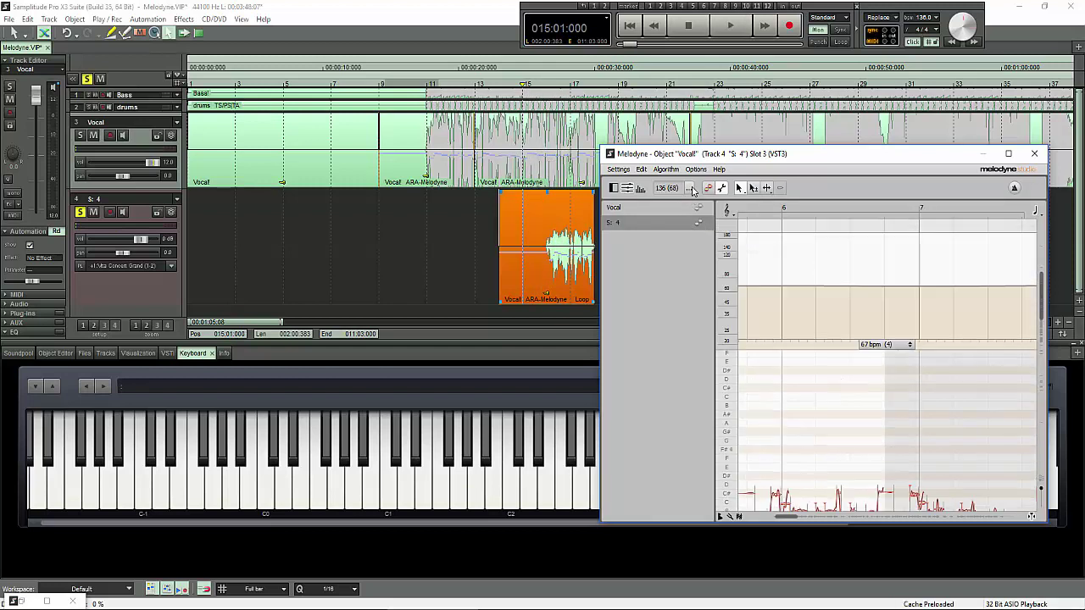
key("space")
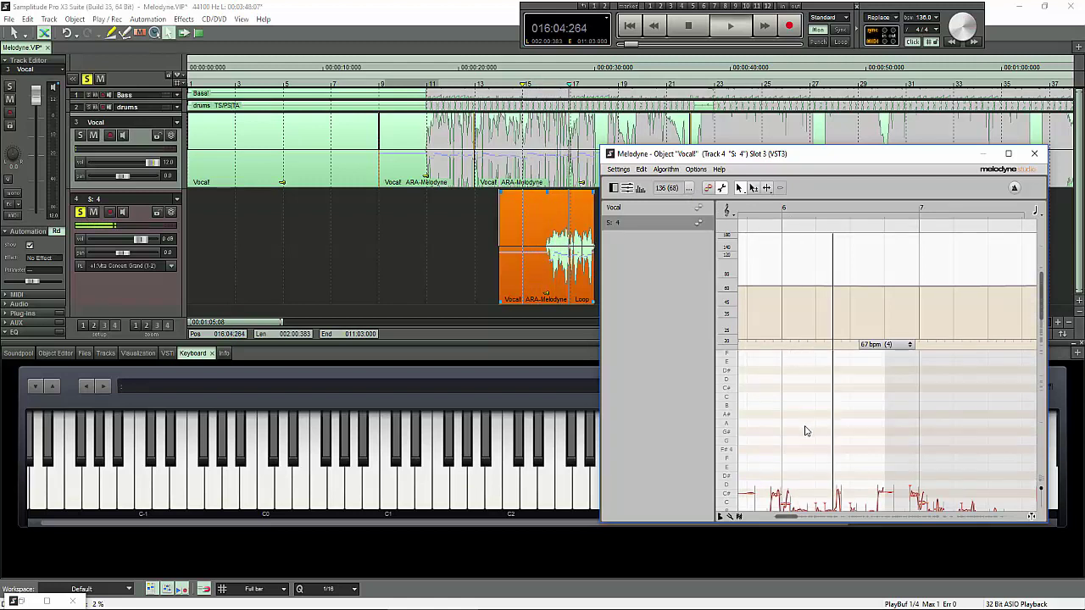
key("space")
key("space")
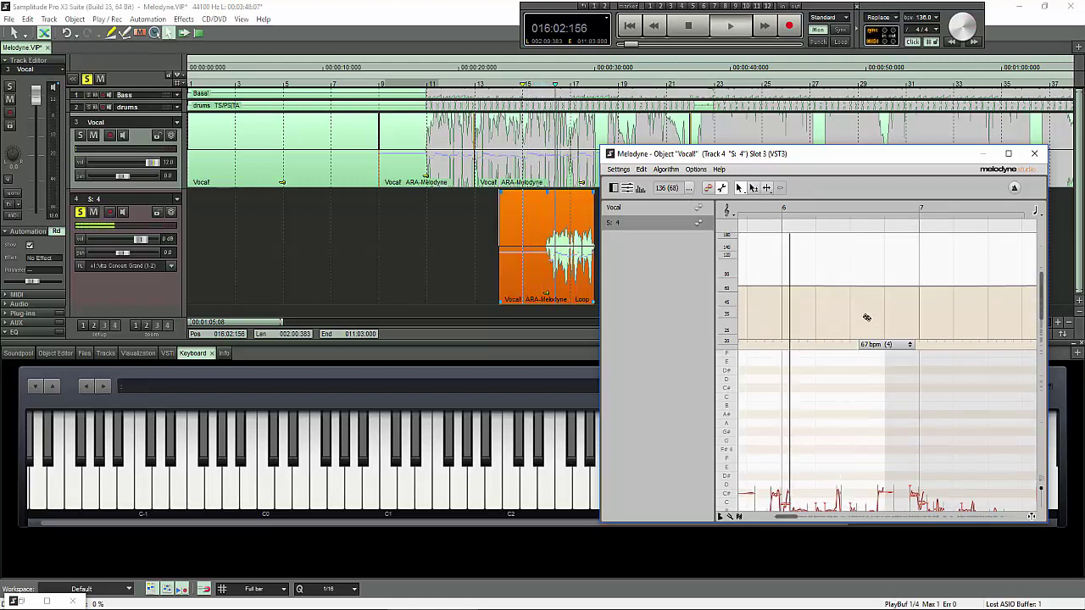
key("space")
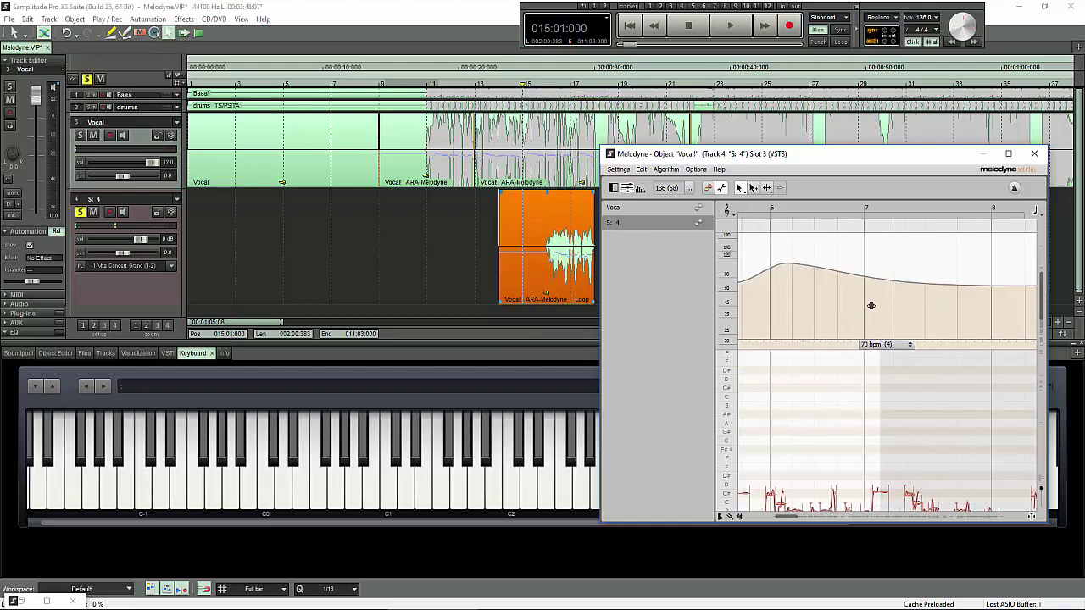
Raise the S: 4 tempo curve to a peak of about 100 bpm just after bar 6 and play from bar 15.
key("space")
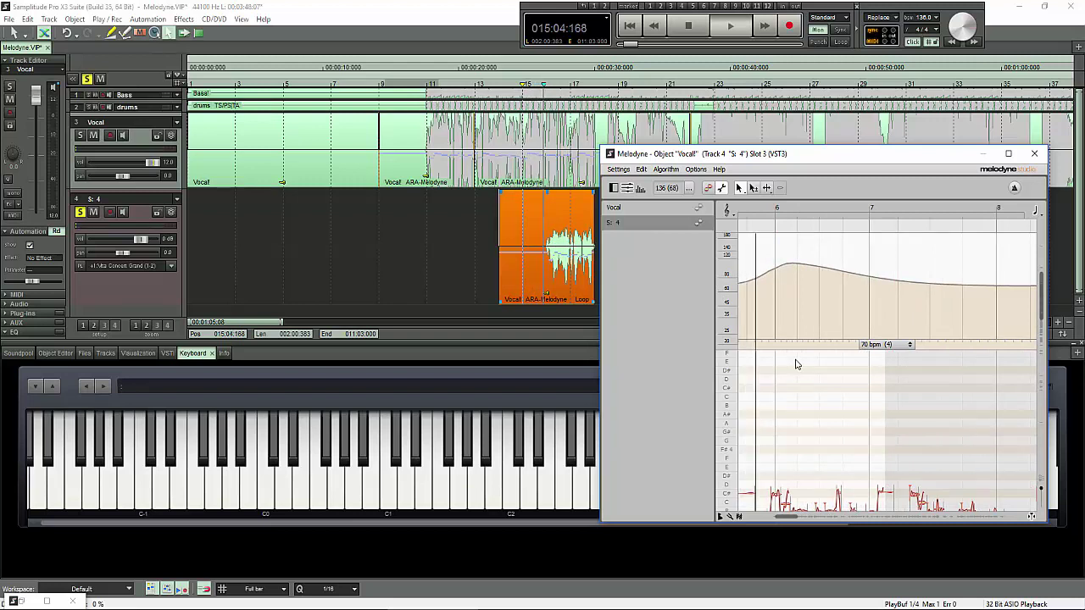
key("space")
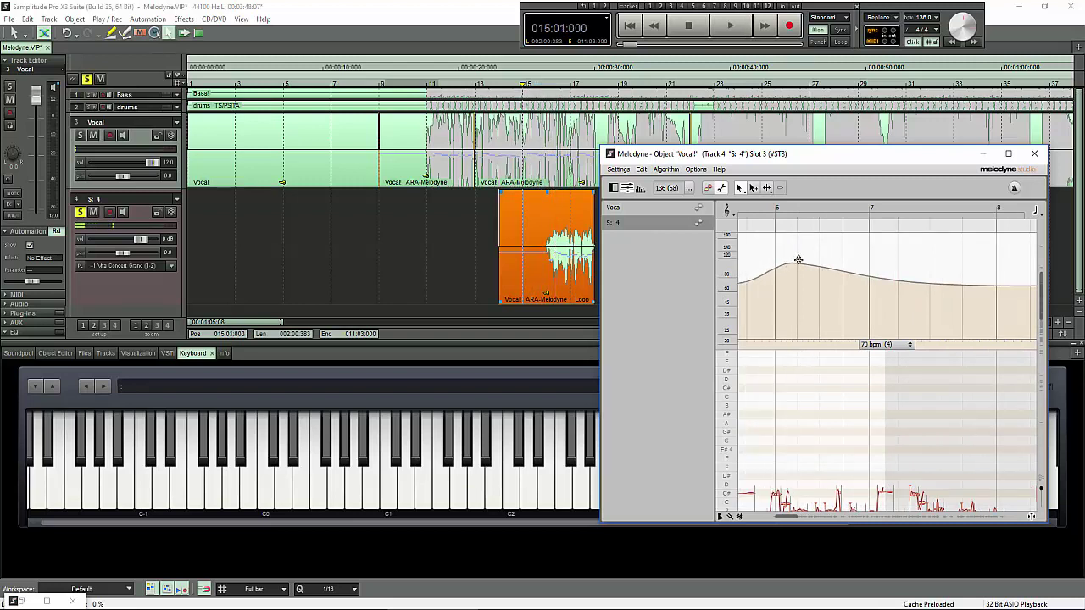
mouse_move(794, 264)
left_mouse_down()
mouse_move(798, 225)
mouse_move(792, 264)
left_mouse_up()
Try to stretch the S: 4 object by its end edge in the stretch mouse mode, moving the Melodyne window off the object.
left_click(580, 293)
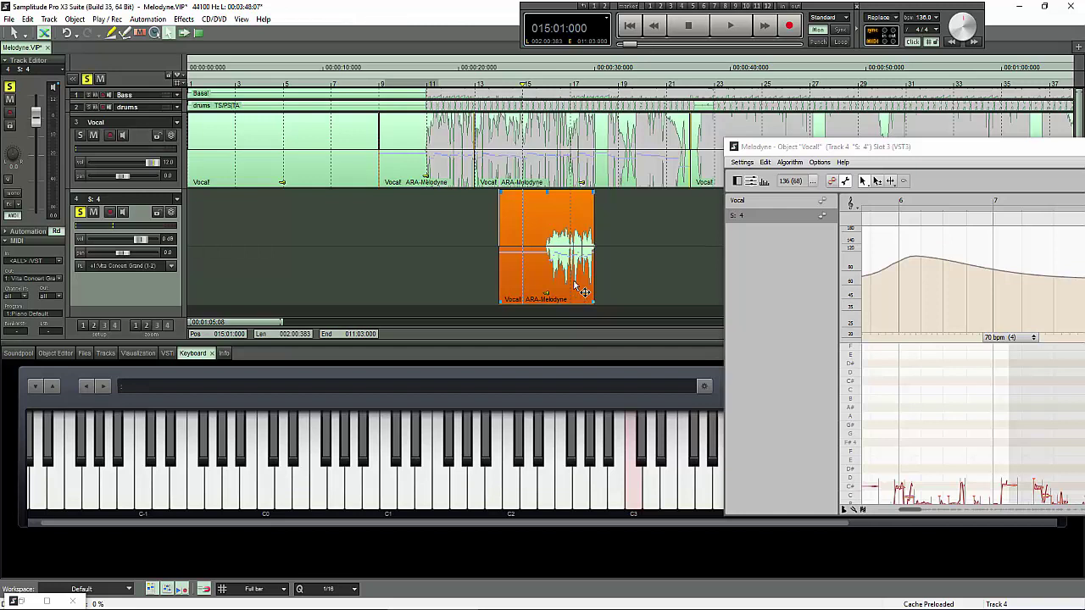
left_click(155, 32)
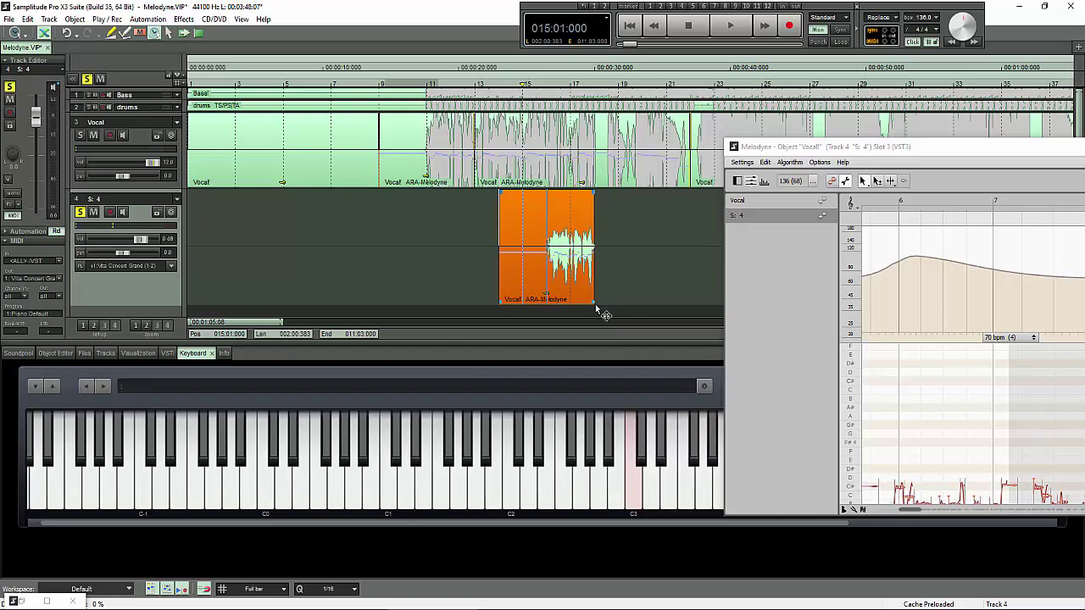
left_click_drag(590, 305, 699, 302)
key("Escape")
left_click_drag(998, 152, 293, 61)
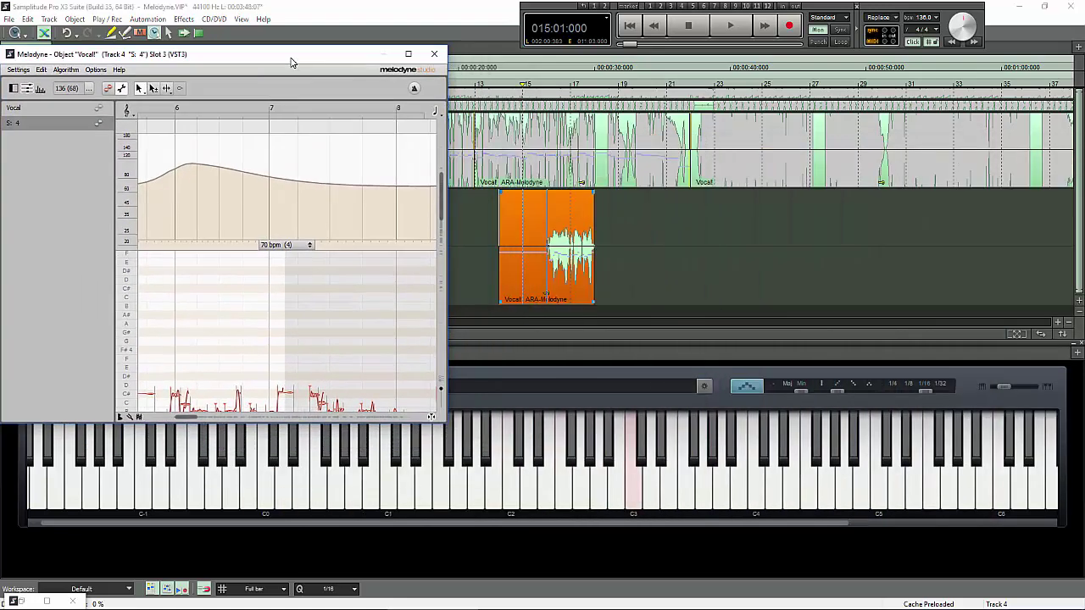
left_click_drag(592, 309, 751, 288)
key("Escape")
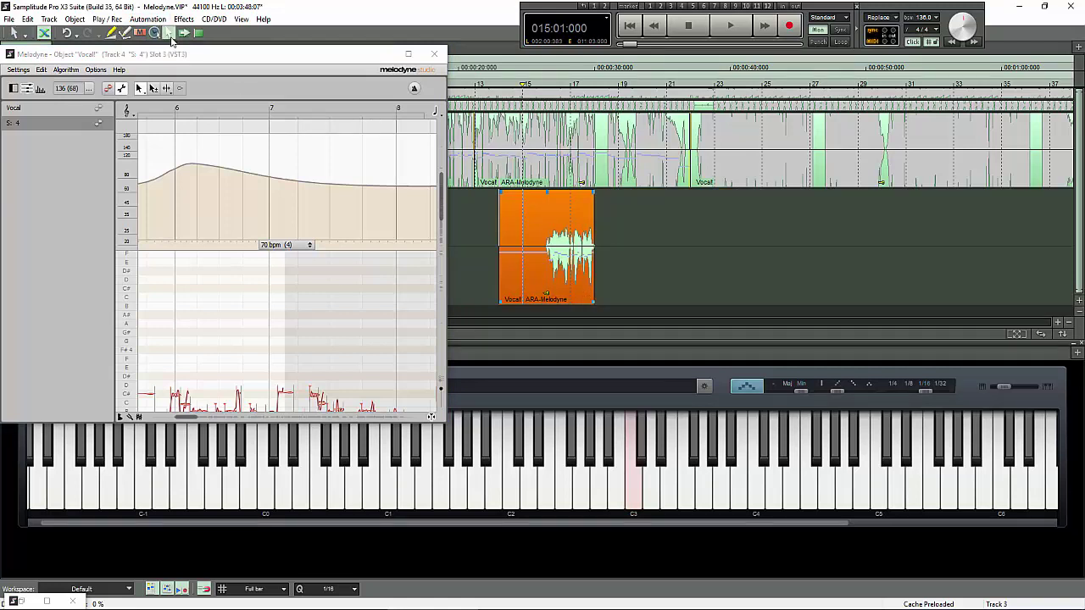
Try again to stretch the S: 4 object's end in the stretch mouse mode, with the tempo curve shown and hidden.
left_click(156, 32)
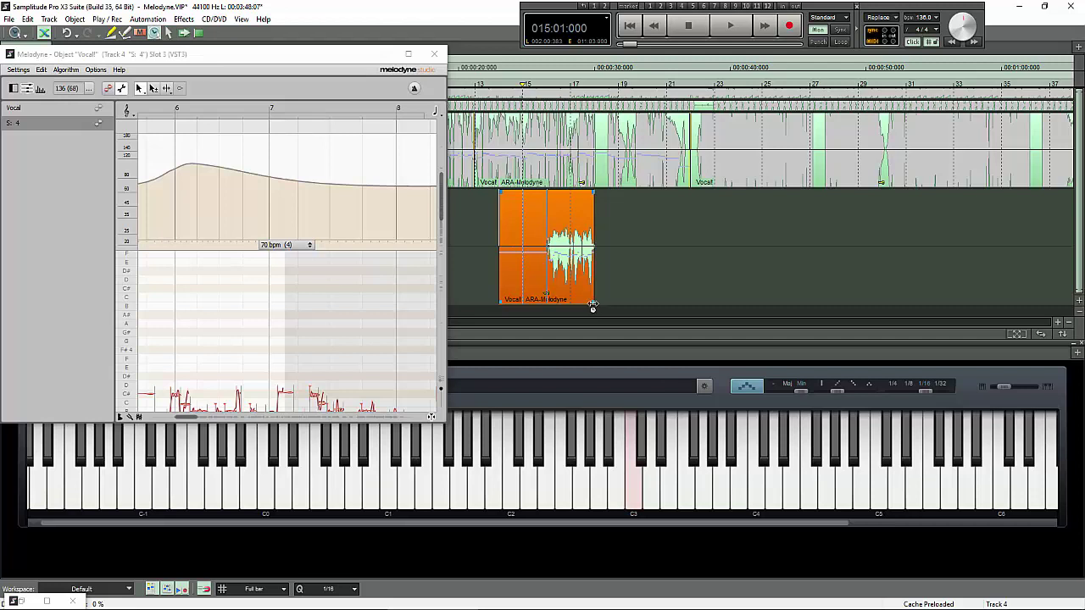
left_click_drag(591, 310, 790, 293)
left_click(86, 89)
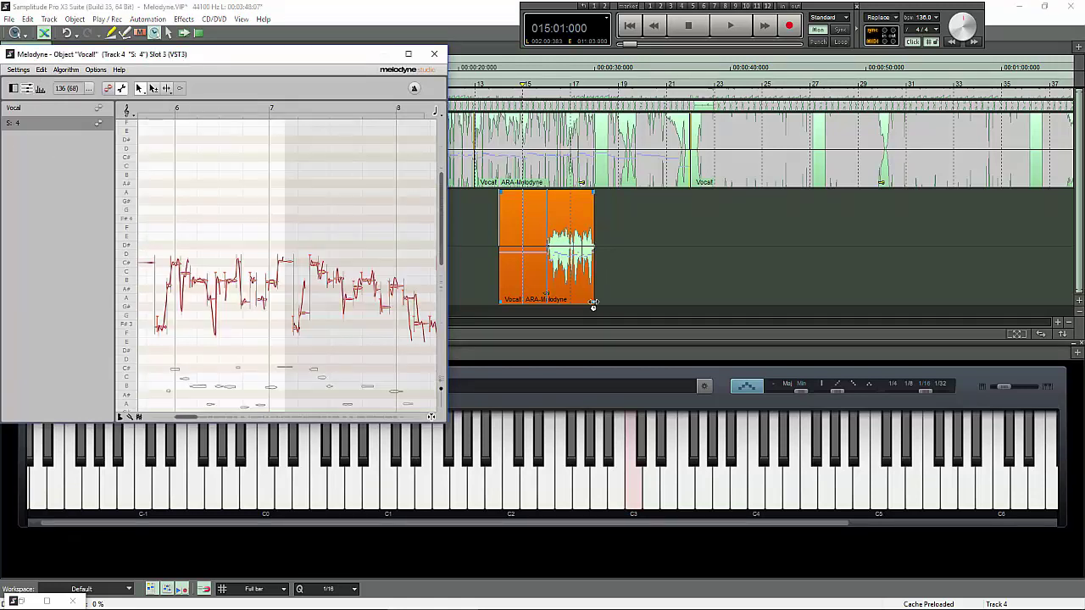
left_click_drag(593, 303, 738, 305)
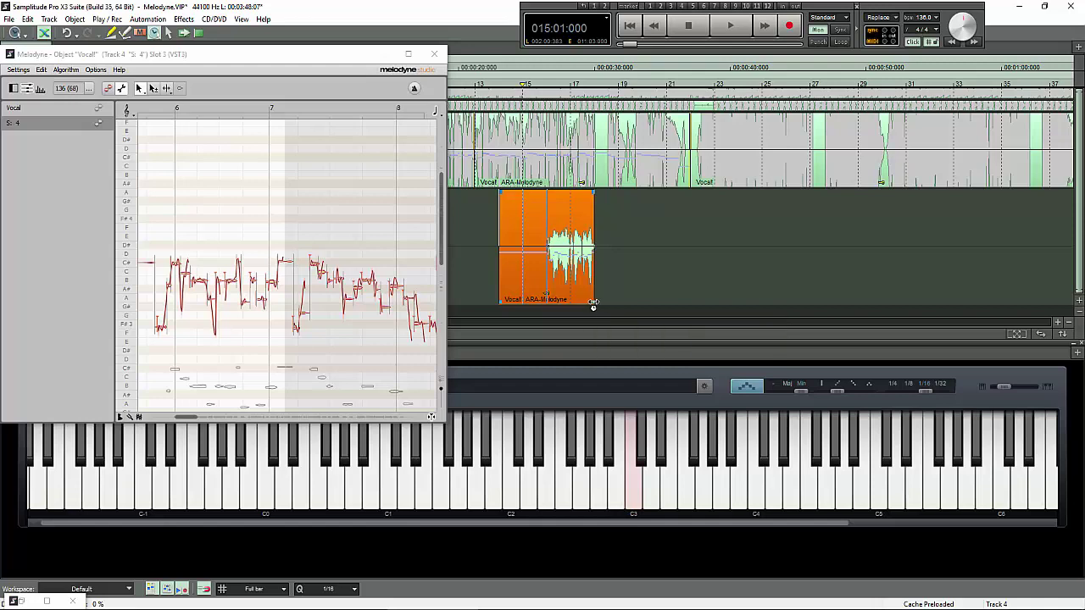
left_click_drag(593, 310, 691, 295)
Duplicate the S: 4 object so the copy starts at bar 18, and place its Melodyne window where the notes are readable.
key("ctrl+d")
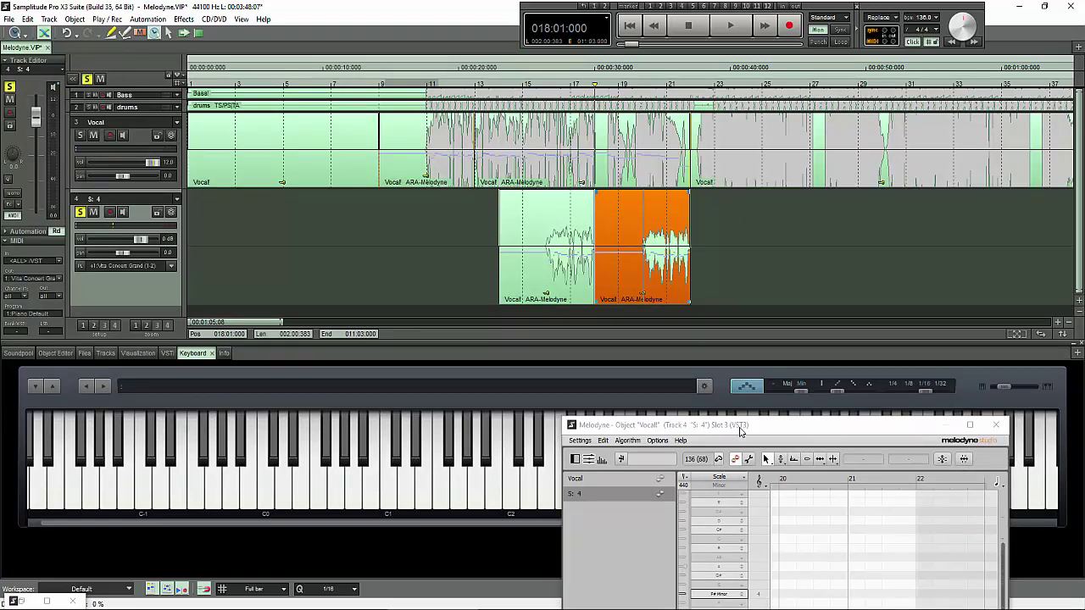
left_click(735, 460)
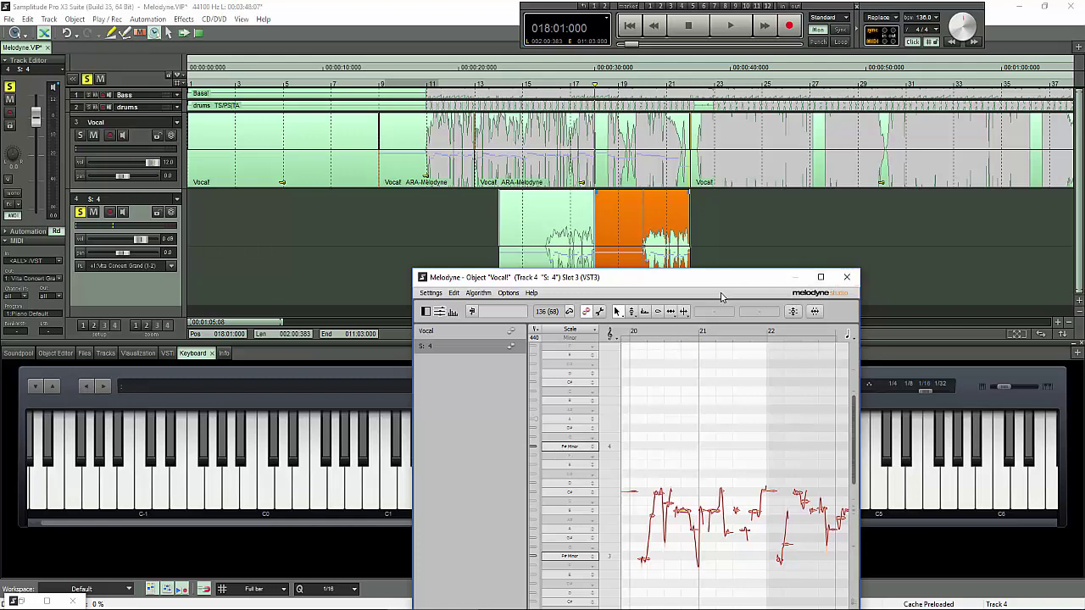
left_click_drag(730, 279, 731, 250)
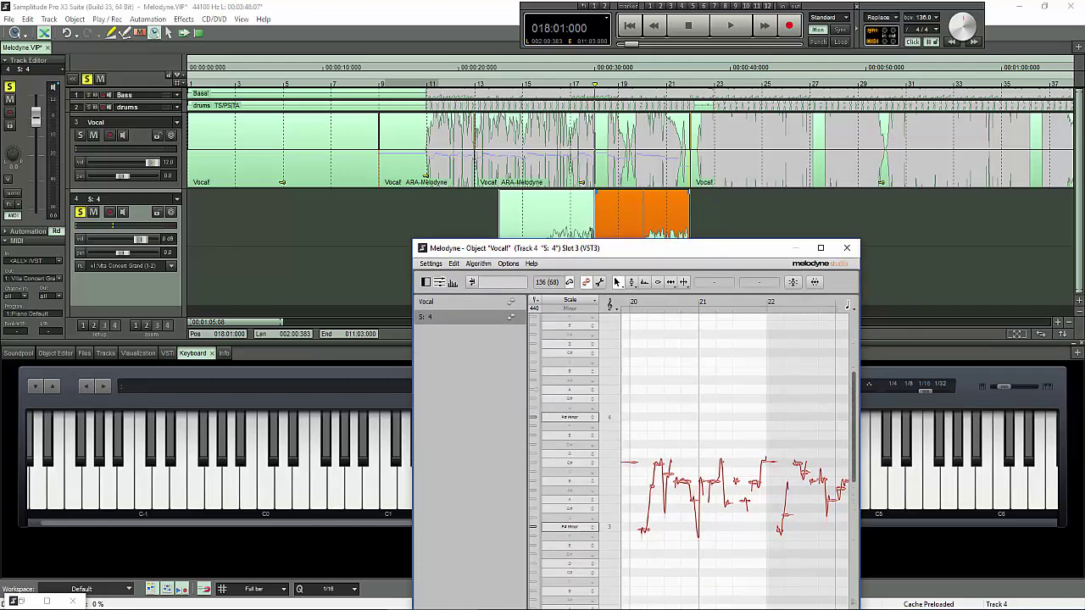
left_click_drag(583, 248, 799, 144)
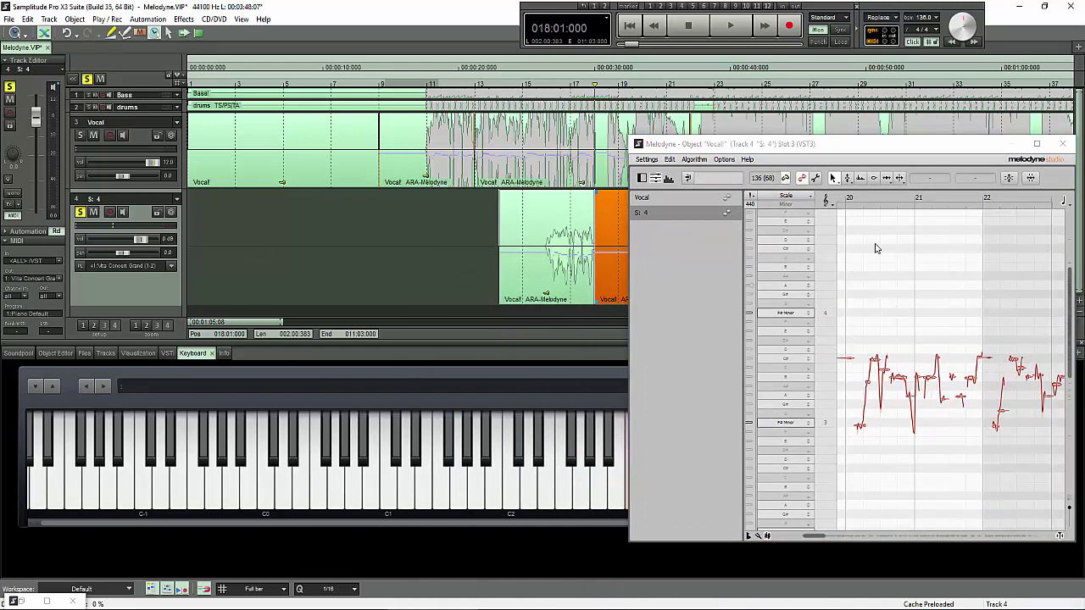
Compare the notes of both S: 4 objects in Melodyne, briefly showing the Vocal track's notes for reference.
left_click(885, 366)
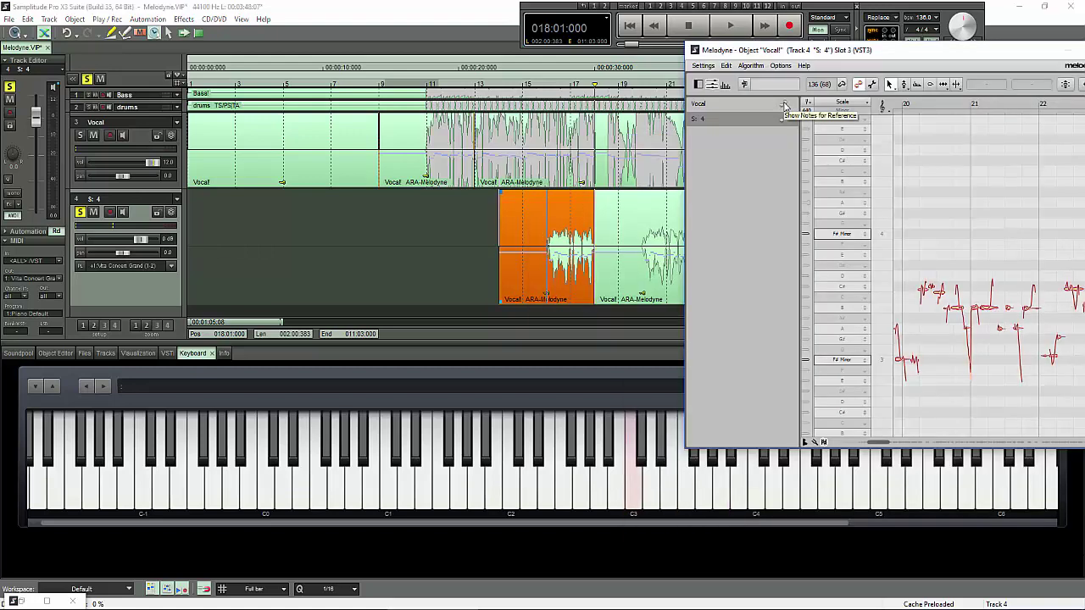
left_click(784, 105)
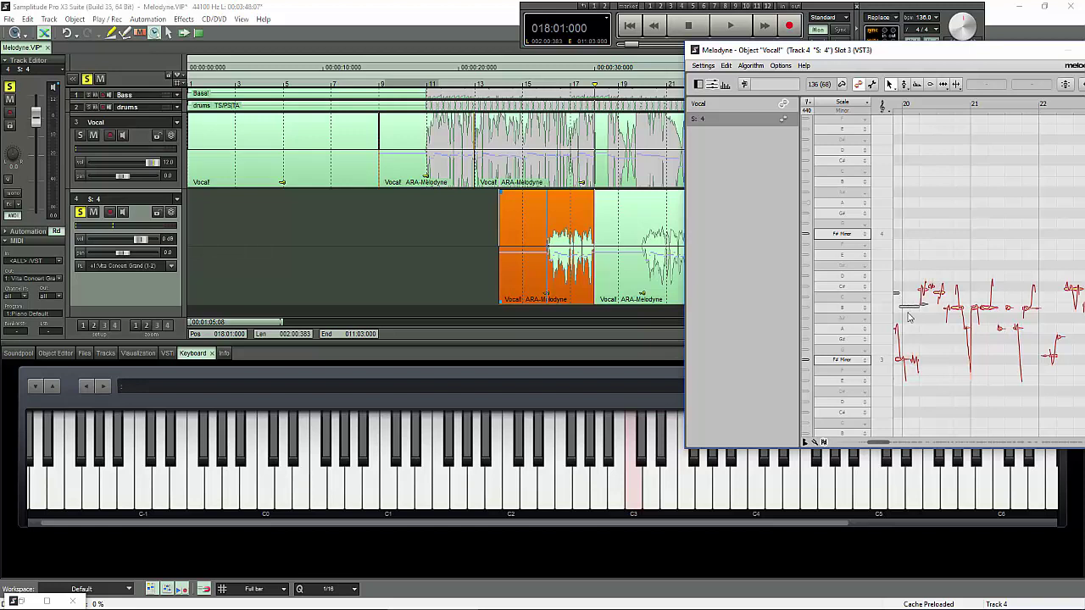
left_click(783, 119)
left_click(645, 286)
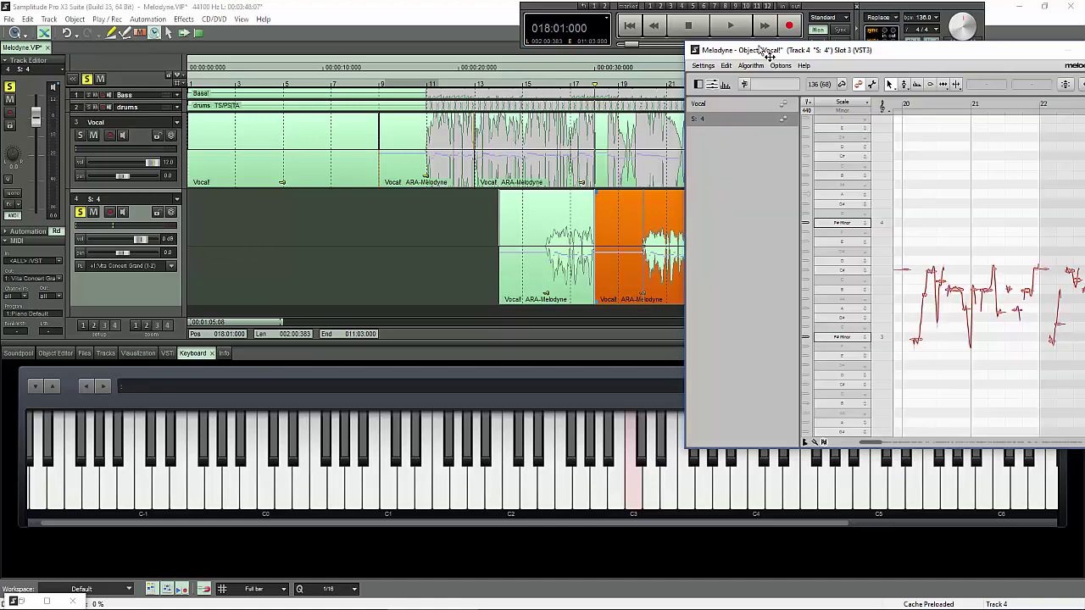
Open the Vocal object starting at bar 22 for audio editing in Melodyne, with the Melodyne window moved aside.
left_click_drag(760, 53, 886, 104)
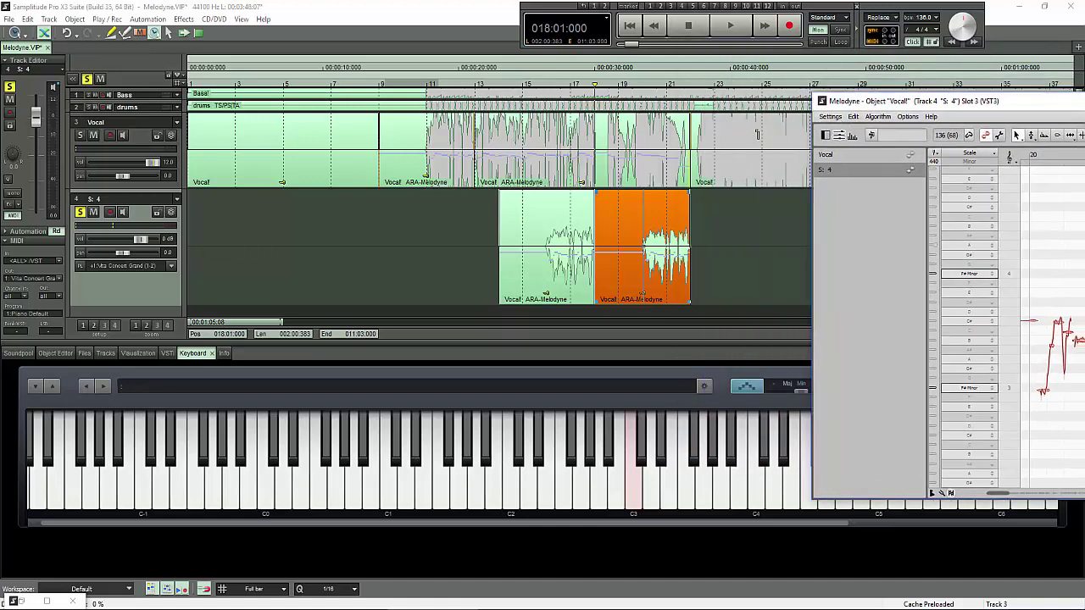
right_click(749, 160)
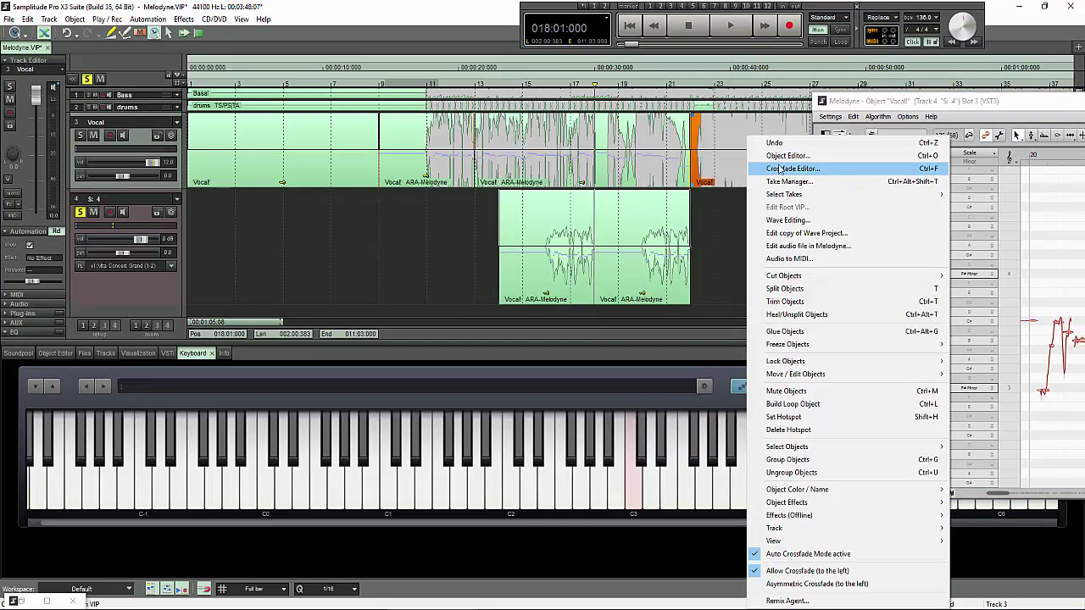
left_click(822, 245)
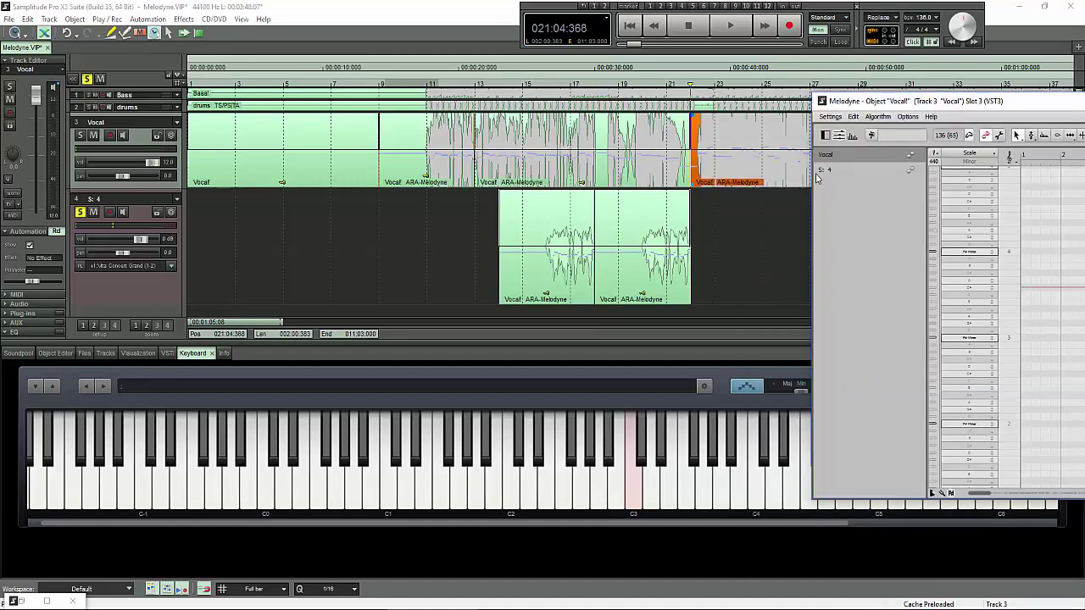
Select the S: 4 copy together with the Vocal objects from bar 13 onward and bring the Melodyne window closer.
left_click(663, 286)
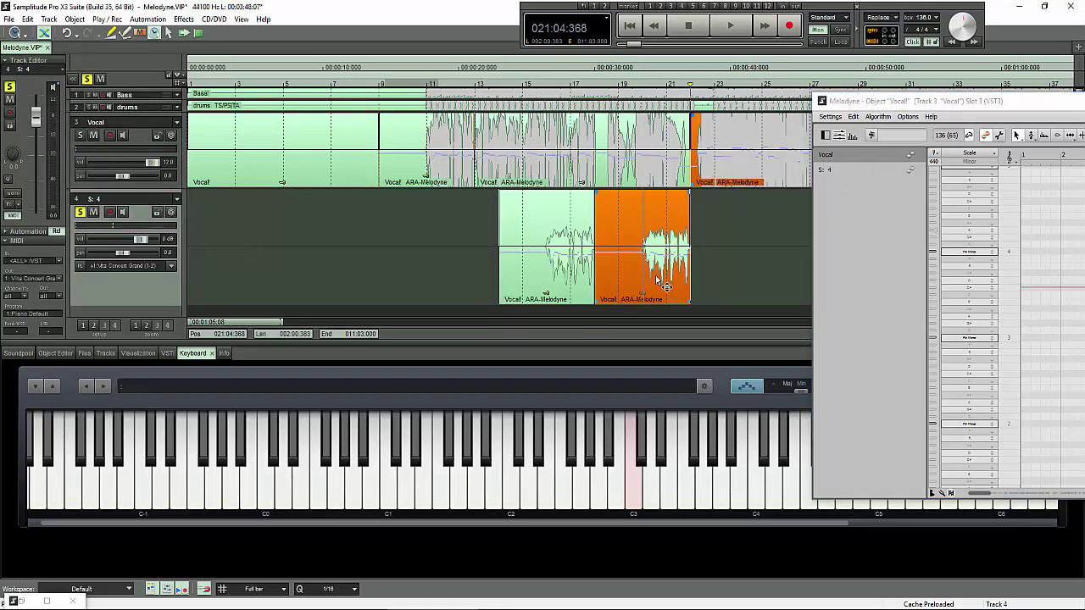
left_click(667, 185)
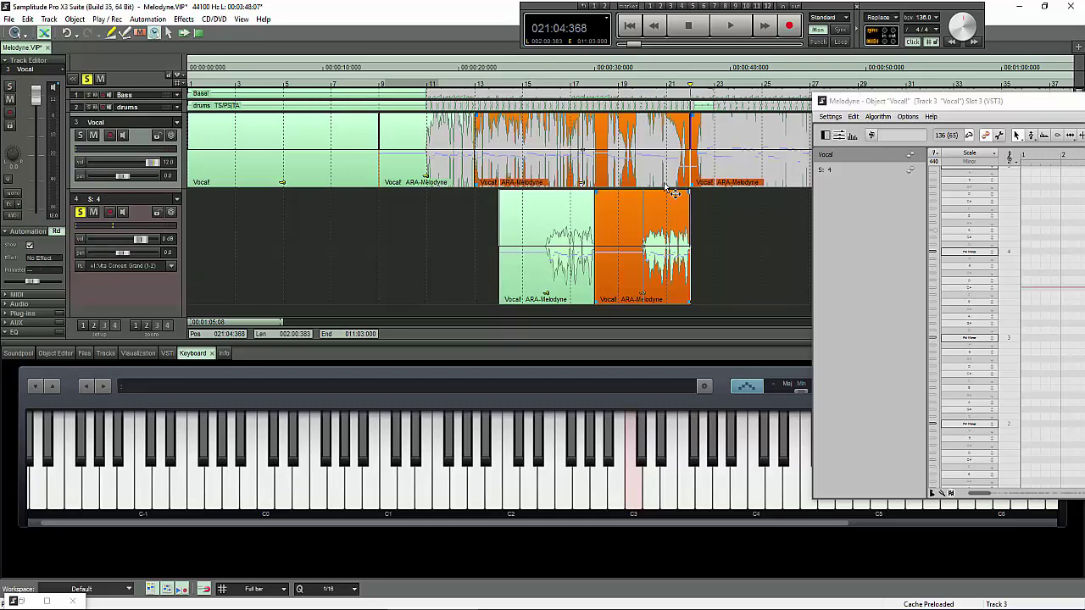
left_click_drag(935, 103, 819, 149)
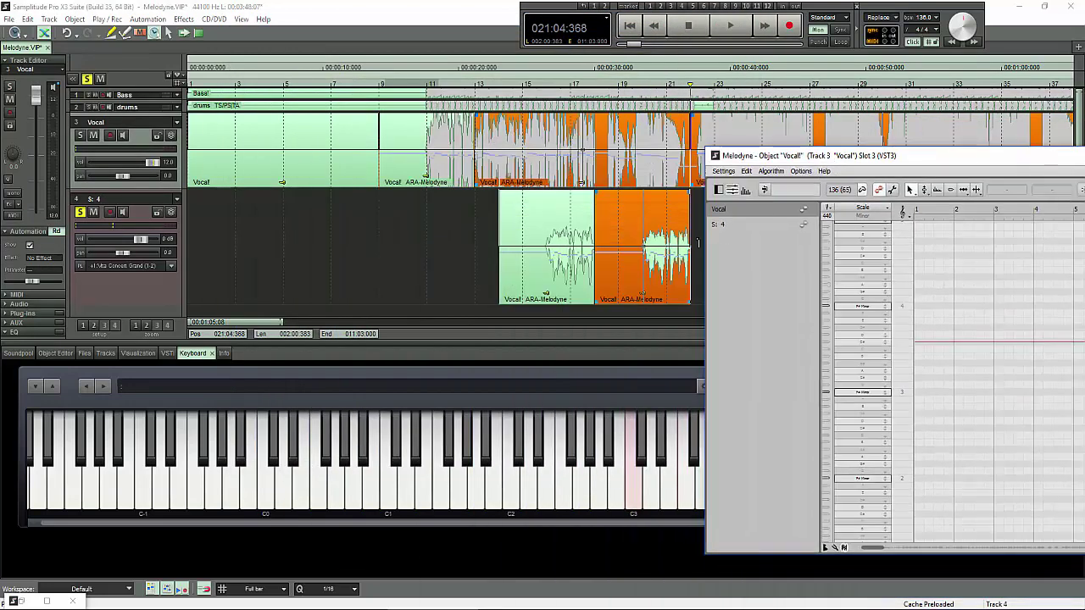
Open the first S: 4 object in Melodyne and turn on Compare.
left_click(588, 275)
double_click(570, 303)
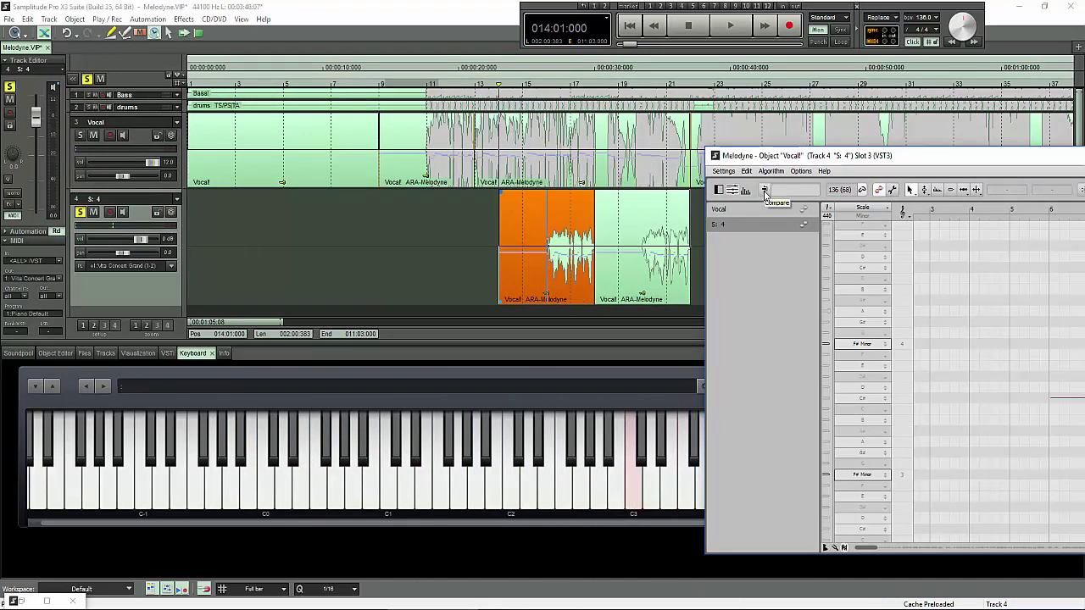
left_click(765, 191)
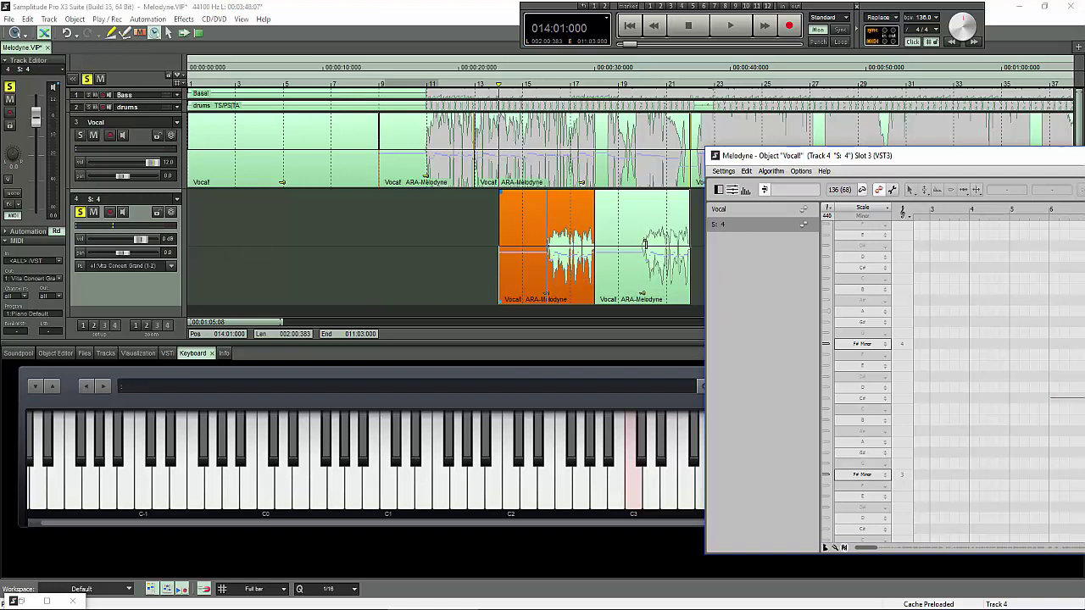
Show the Vocal object starting at bar 13 in Melodyne and move the whole editor window into view.
left_click(652, 175)
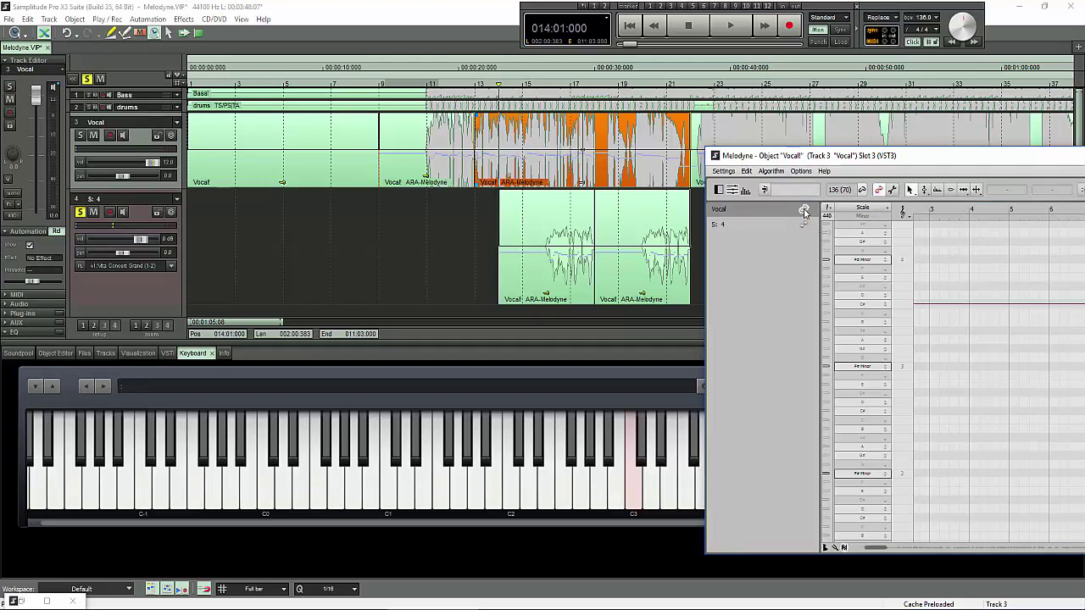
left_click_drag(952, 155, 782, 90)
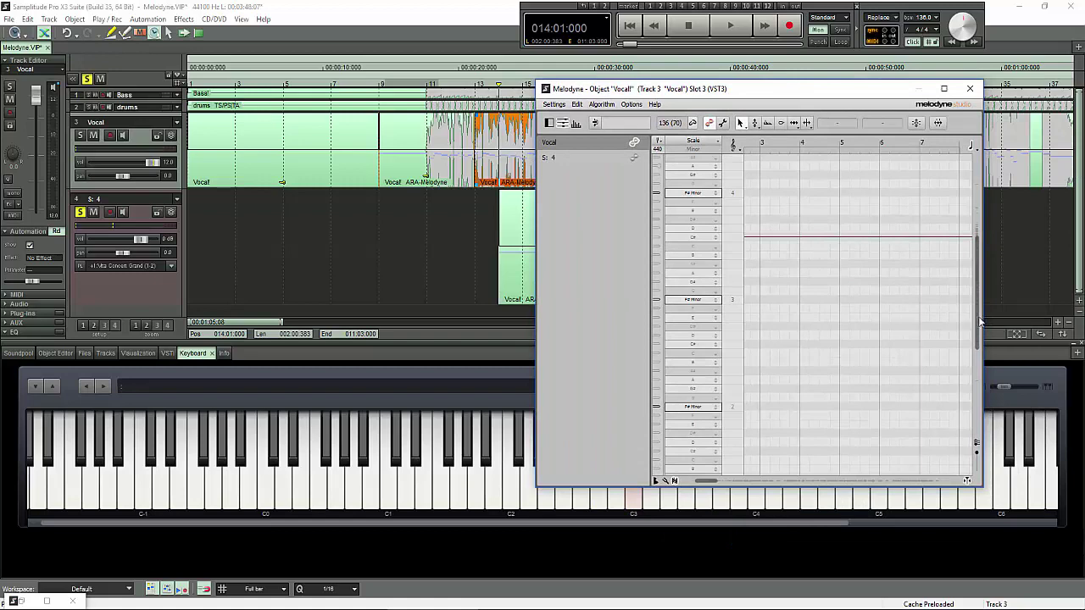
Show bars 14 to 19 of the Vocal notes in Melodyne, overlay the S: 4 notes, and move the editor aside from the arrangement.
mouse_move(977, 324)
left_mouse_down()
mouse_move(984, 236)
mouse_move(977, 328)
left_mouse_up()
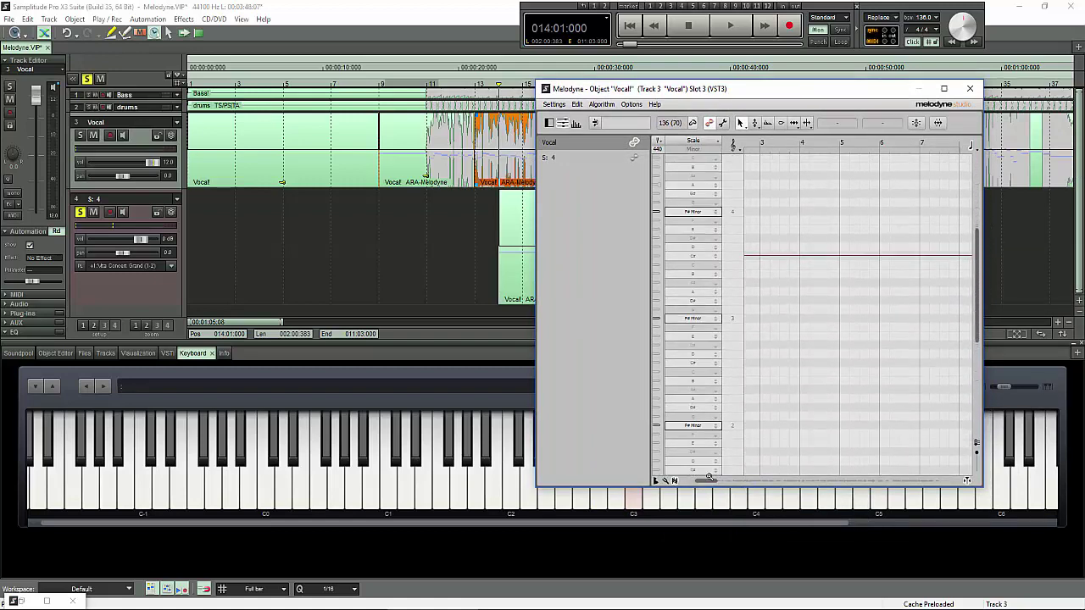
mouse_move(711, 484)
left_mouse_down()
mouse_move(750, 488)
mouse_move(730, 490)
left_mouse_up()
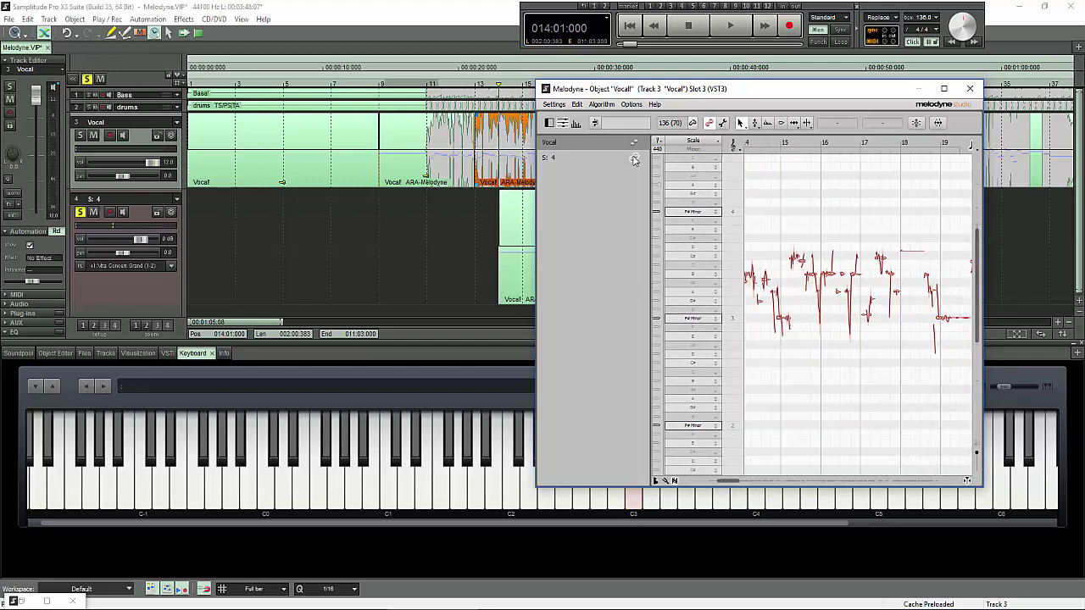
left_click(634, 160)
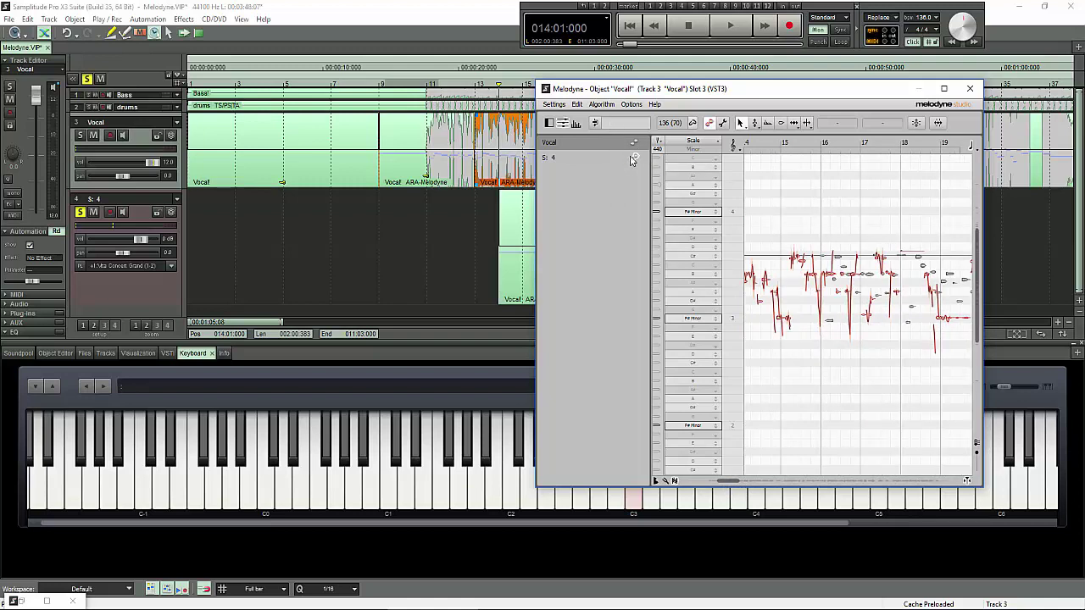
left_click_drag(666, 92, 772, 79)
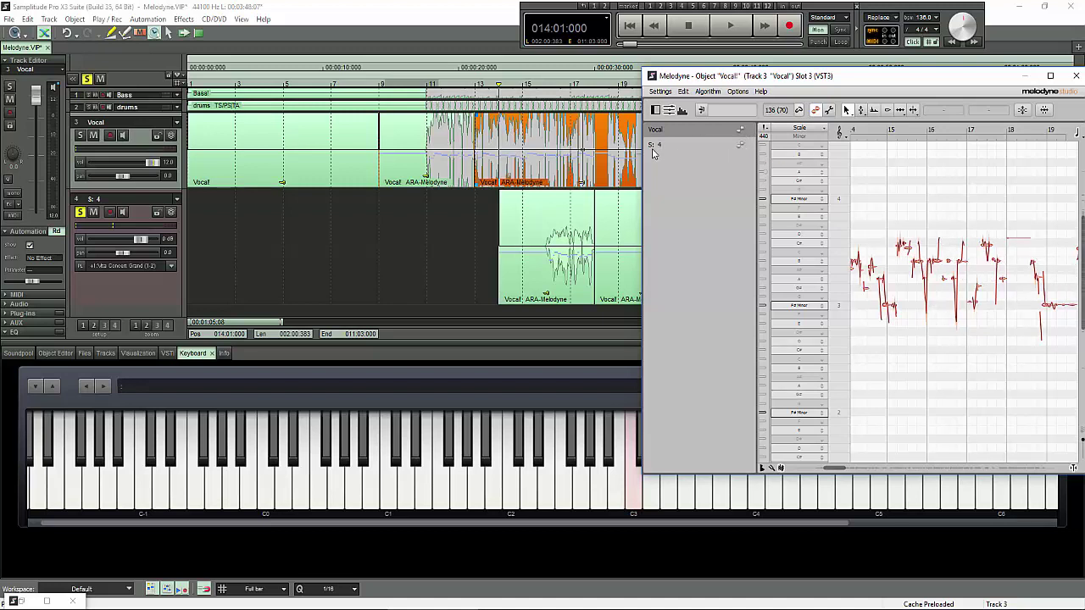
Show the first S: 4 object in Melodyne and set its tempo grid to the one from the DAW, 136.000 BPM.
left_click(561, 294)
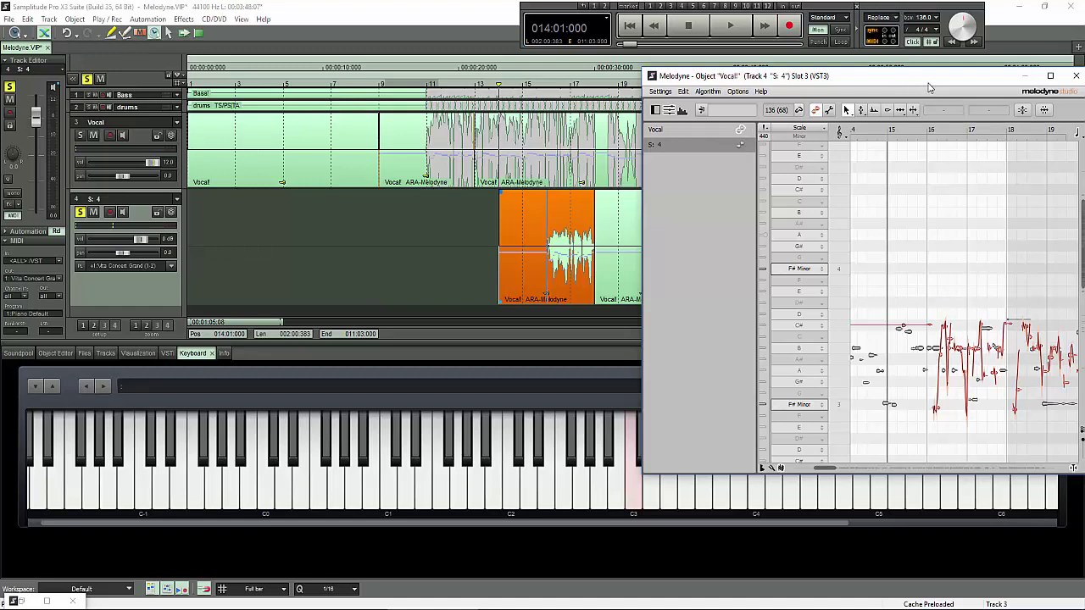
mouse_move(937, 76)
left_mouse_down()
mouse_move(818, 94)
mouse_move(700, 89)
left_mouse_up()
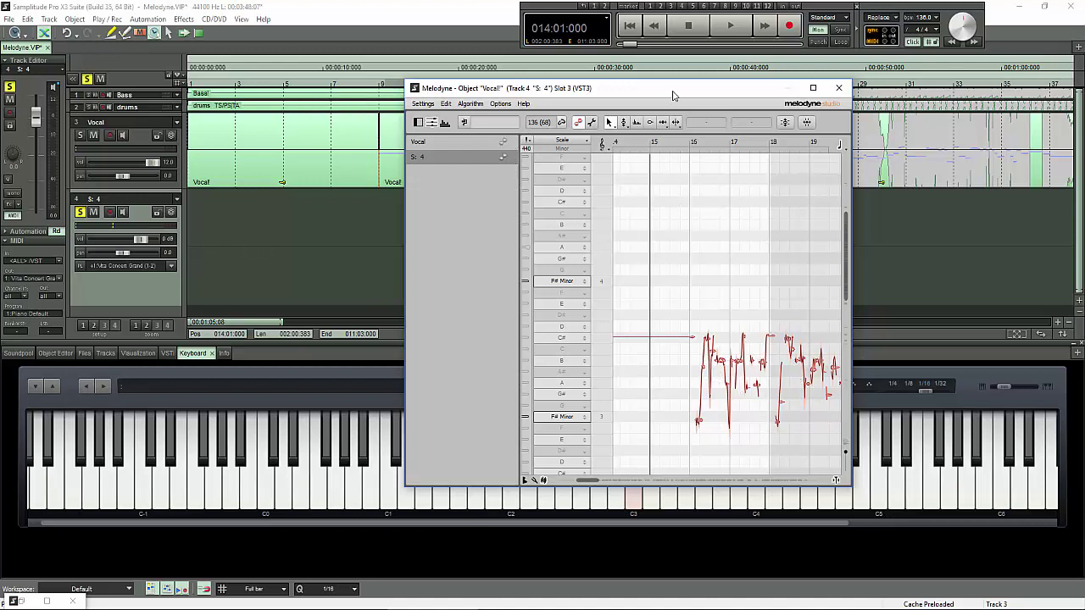
left_click(561, 124)
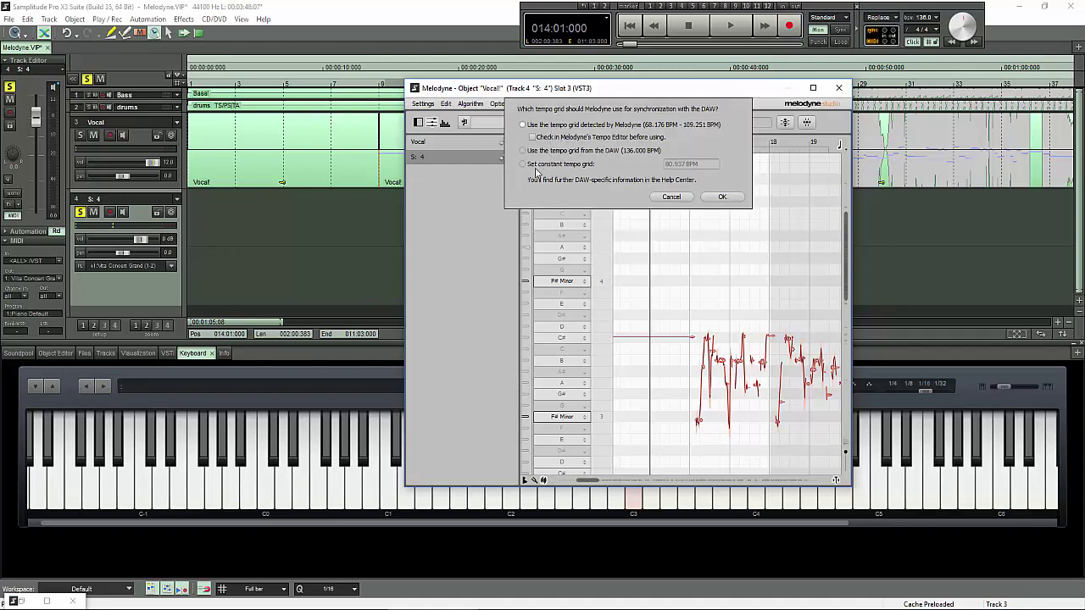
left_click(528, 152)
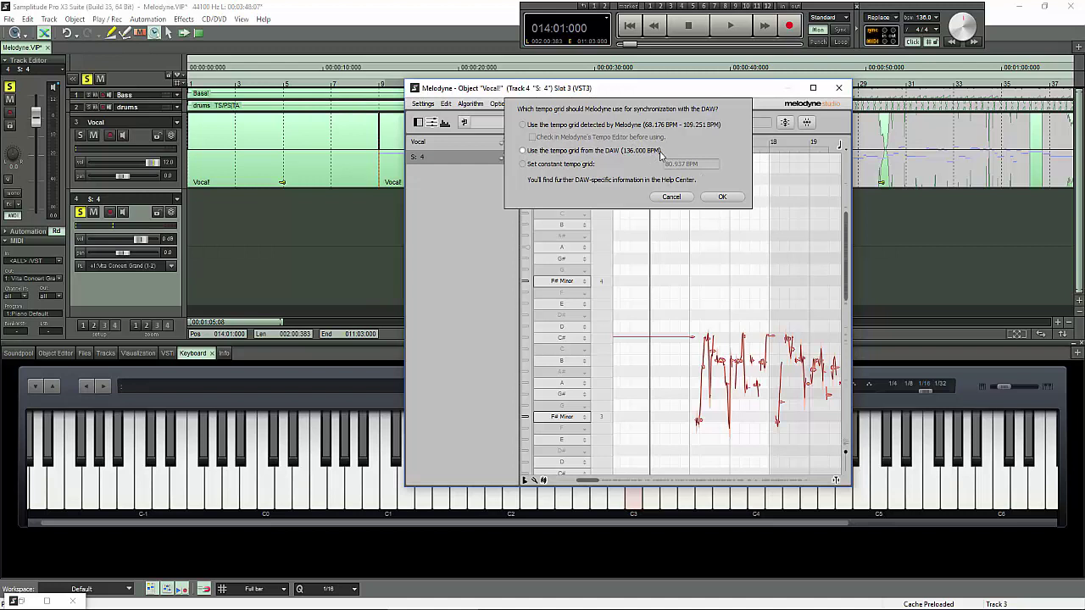
left_click(566, 165)
left_click(566, 152)
left_click(740, 198)
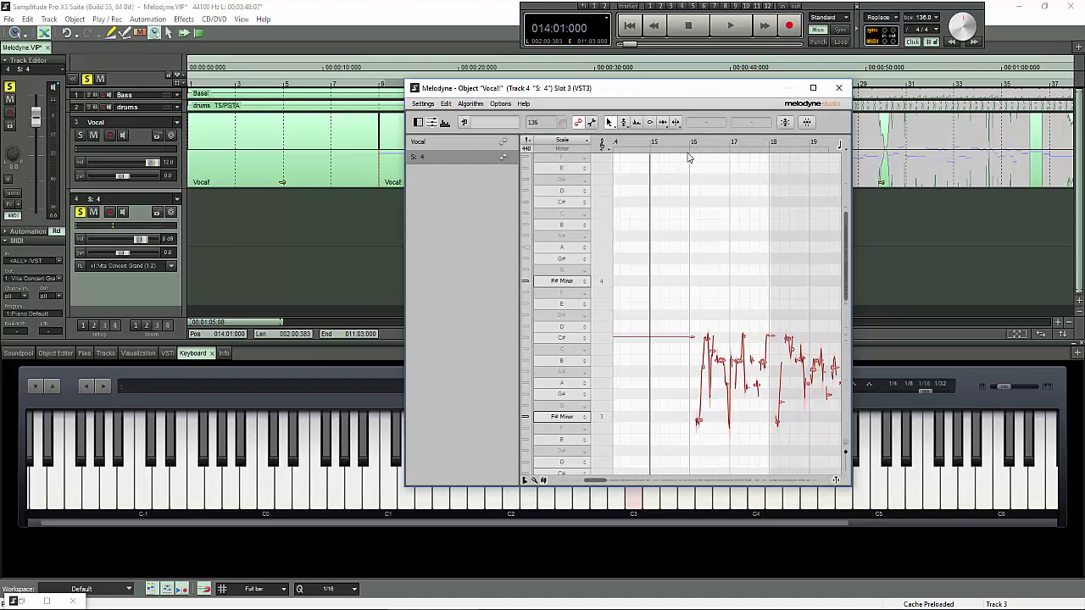
Select the S: 4 notes from bar 16 to bar 18 in the maximized Melodyne editor and audition them.
key("space")
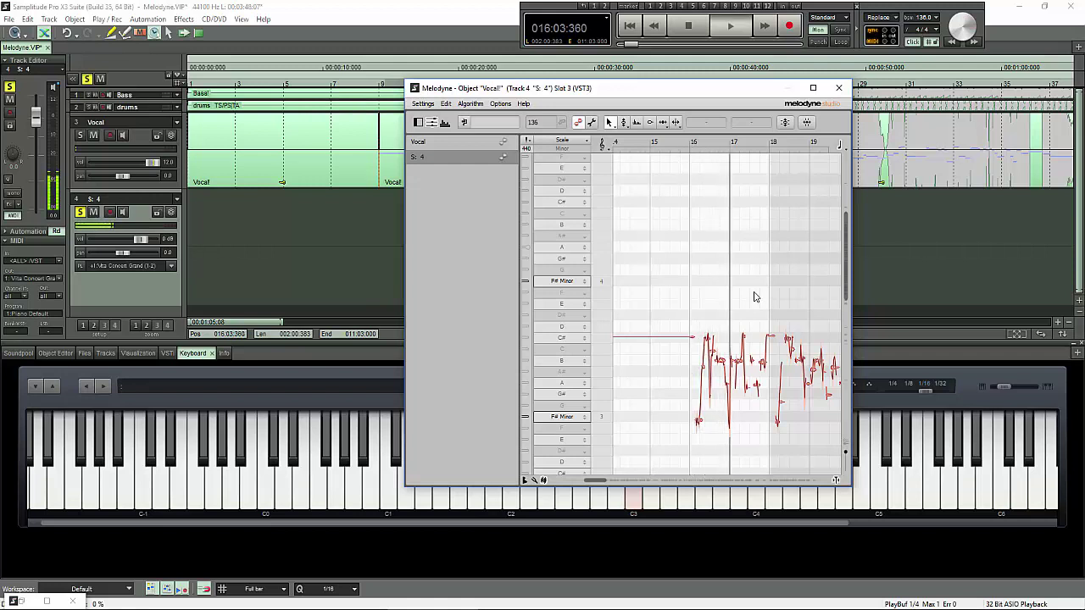
key("space")
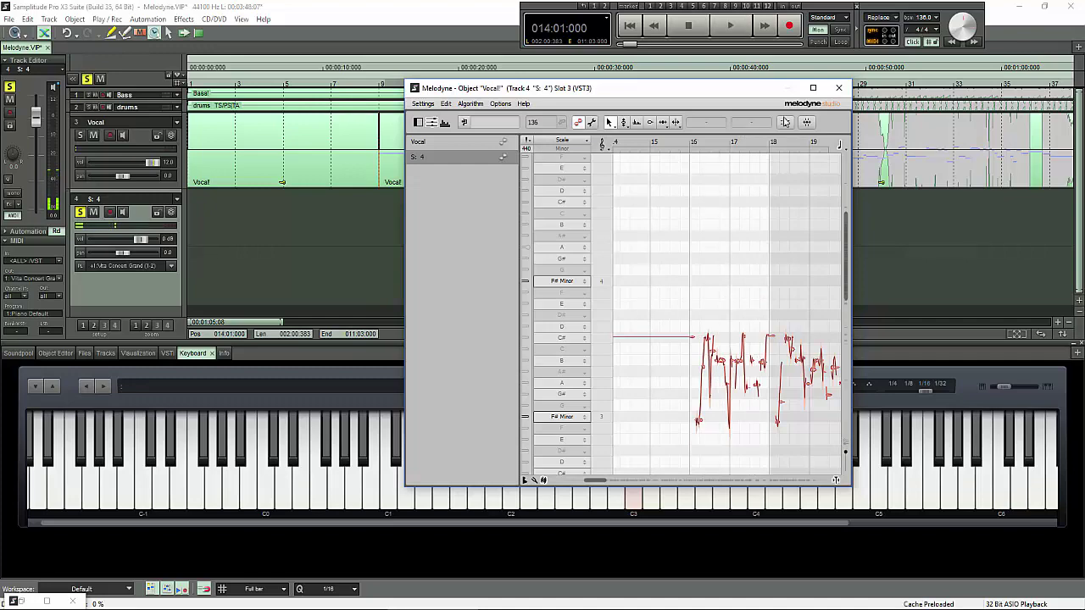
left_click(812, 87)
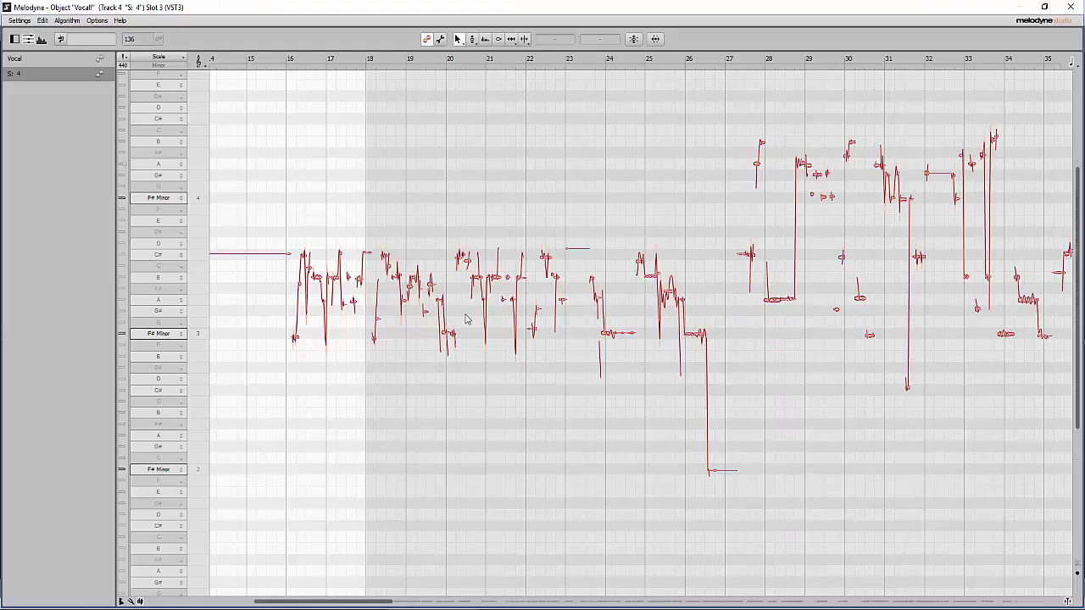
left_click_drag(285, 204, 383, 407)
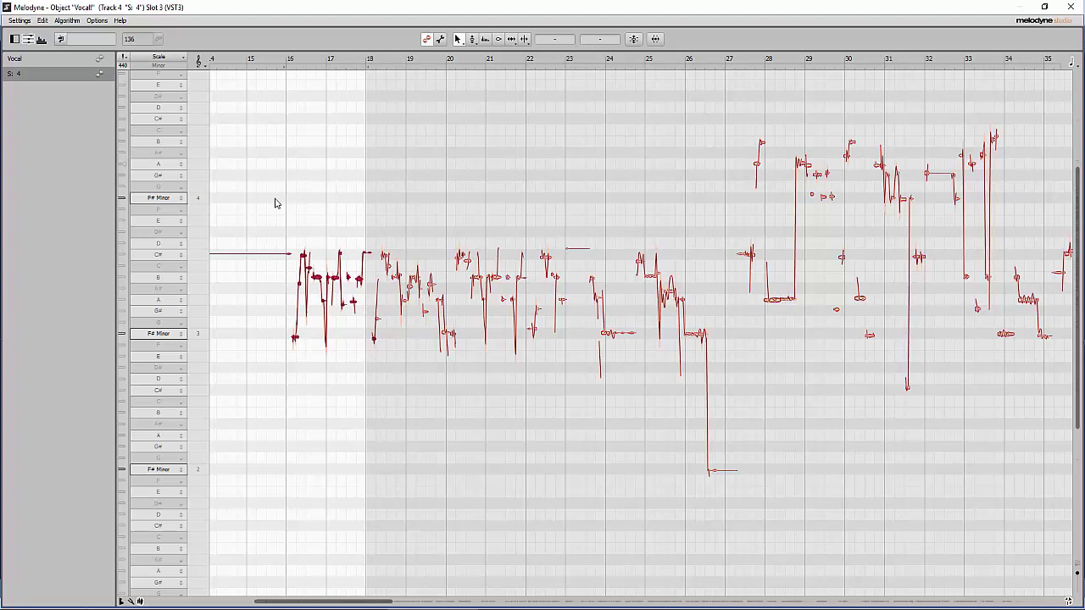
key("space")
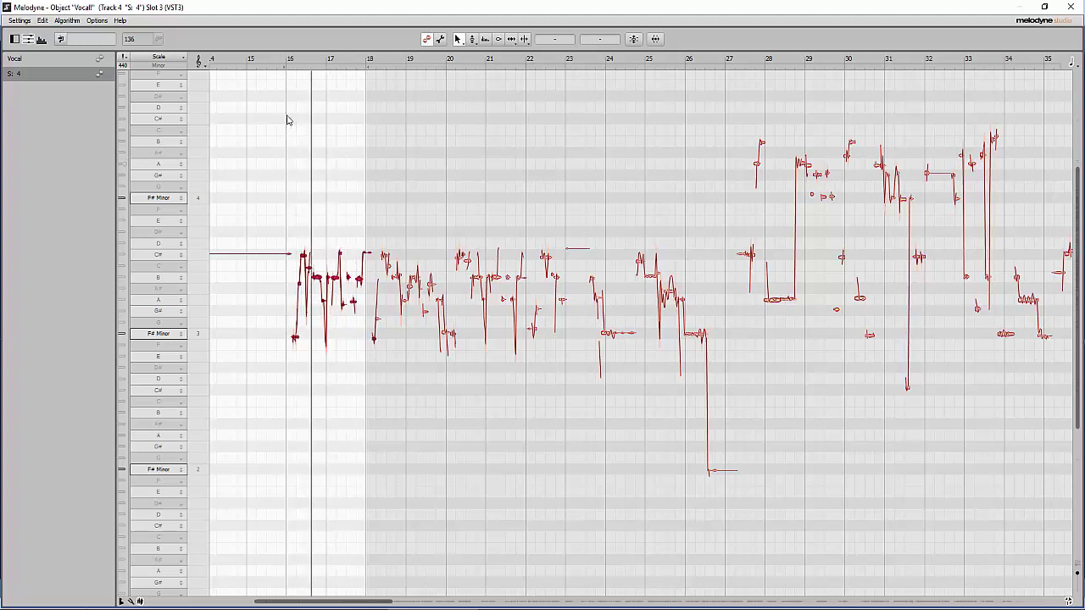
key("space")
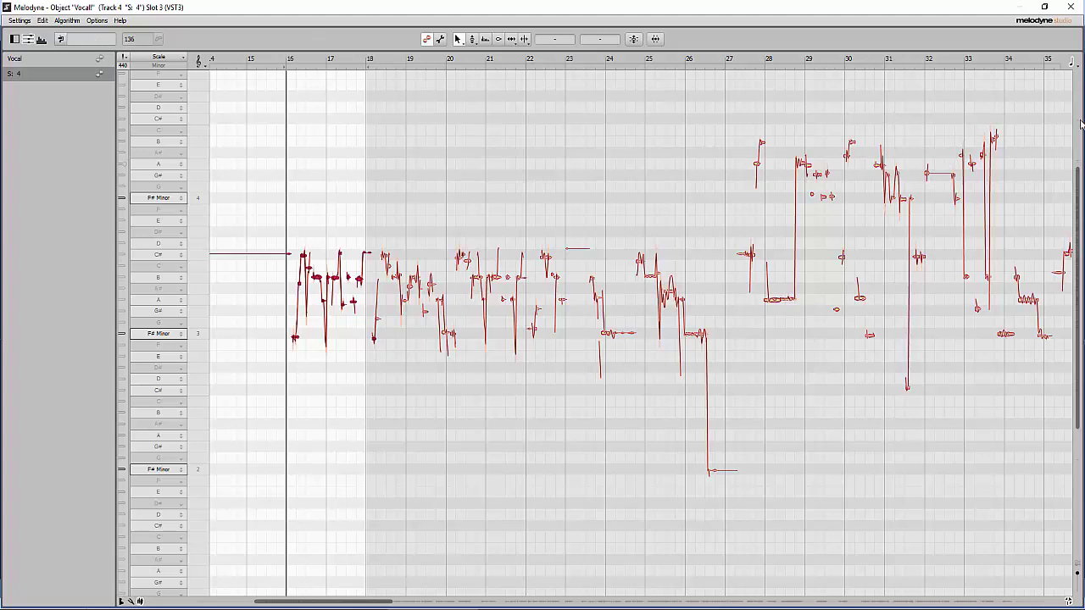
Open time quantization for the selected notes and try a 1/32 groove reference at 100 % intensity during playback.
left_click(655, 40)
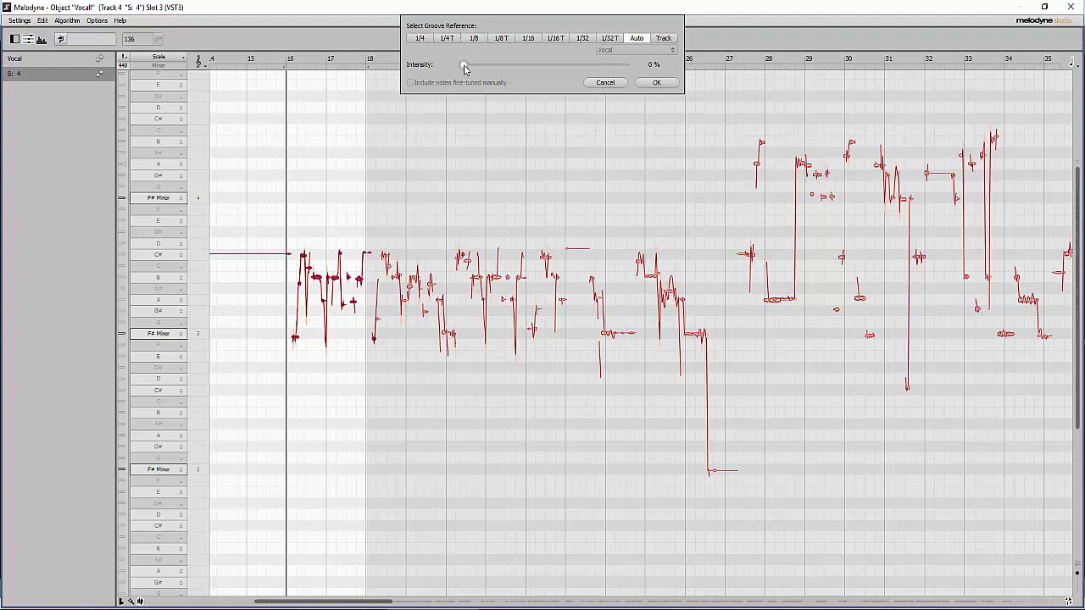
left_click(584, 39)
key("space")
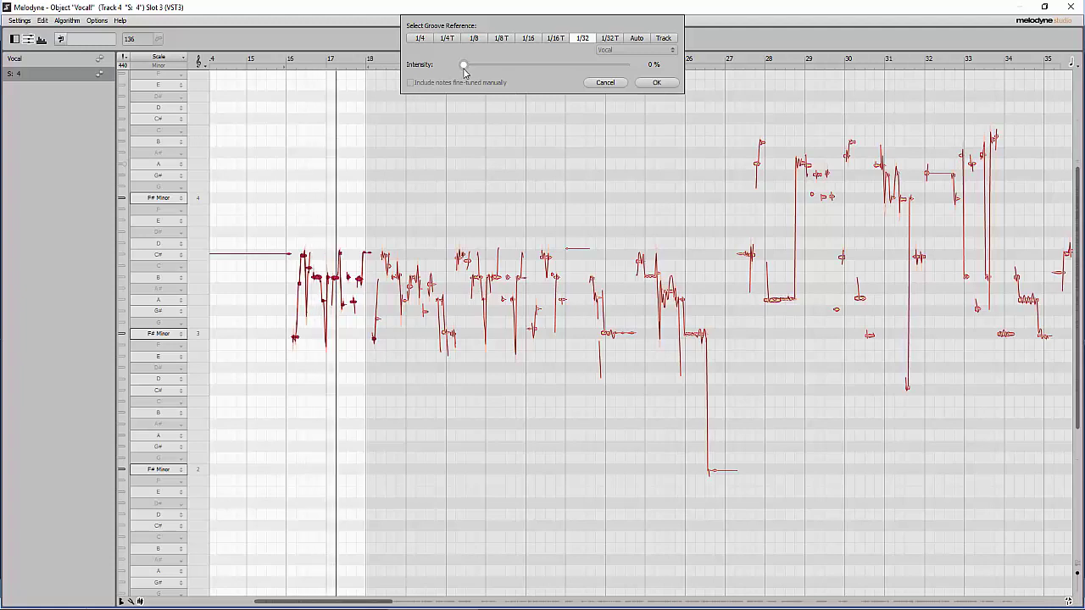
left_click_drag(464, 71, 651, 95)
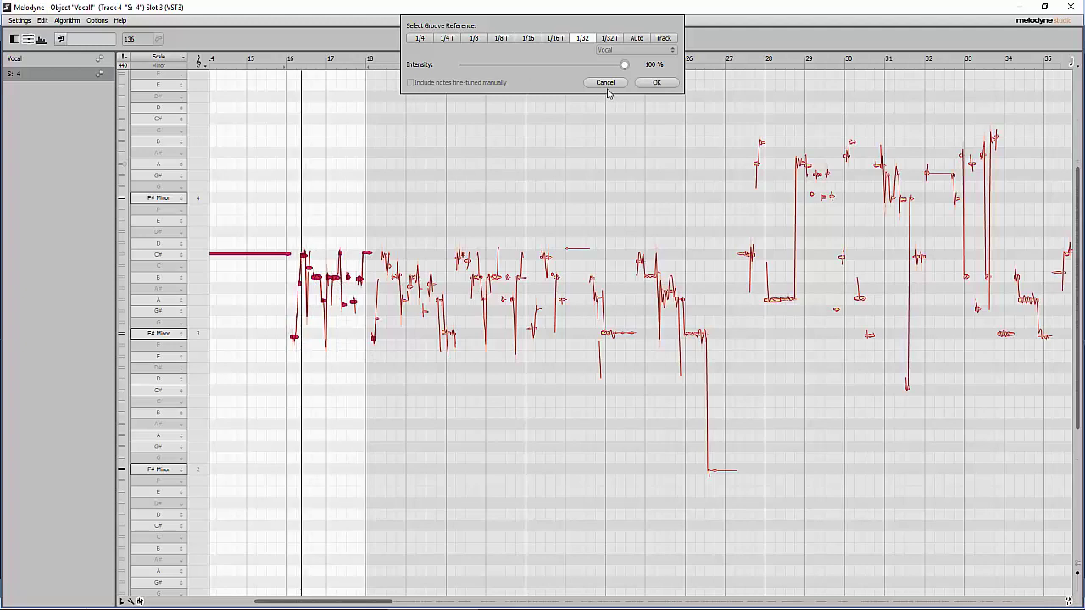
Try the Auto groove reference at 67 % intensity on the selected notes.
left_click(636, 39)
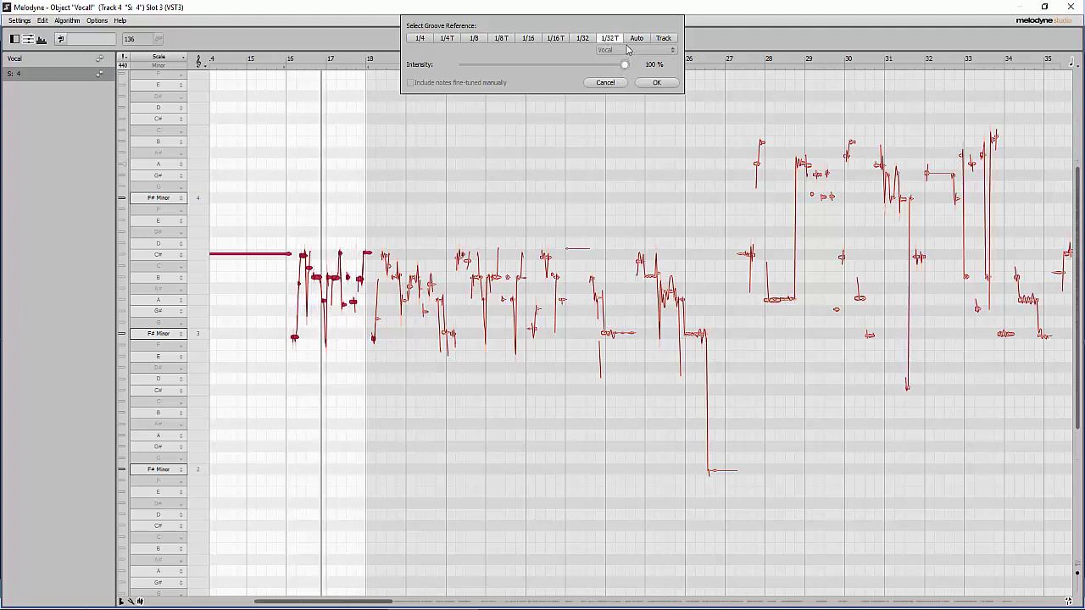
left_click_drag(624, 63, 433, 91)
left_click(571, 65)
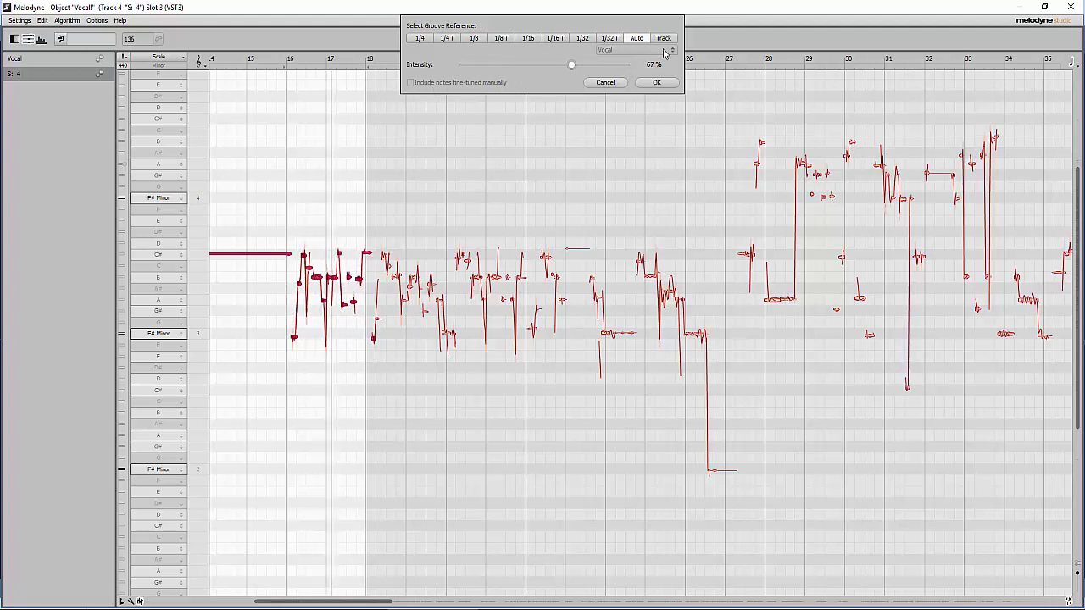
Quantize the selected notes using the S: 4 track as groove reference at 99 % intensity.
left_click(664, 38)
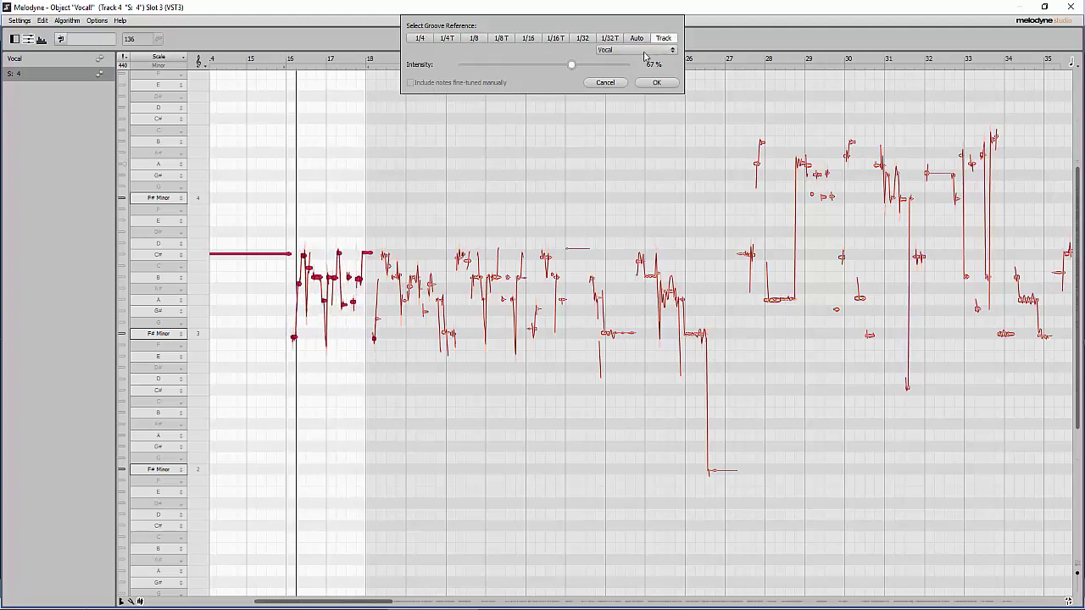
left_click(651, 50)
left_click(651, 57)
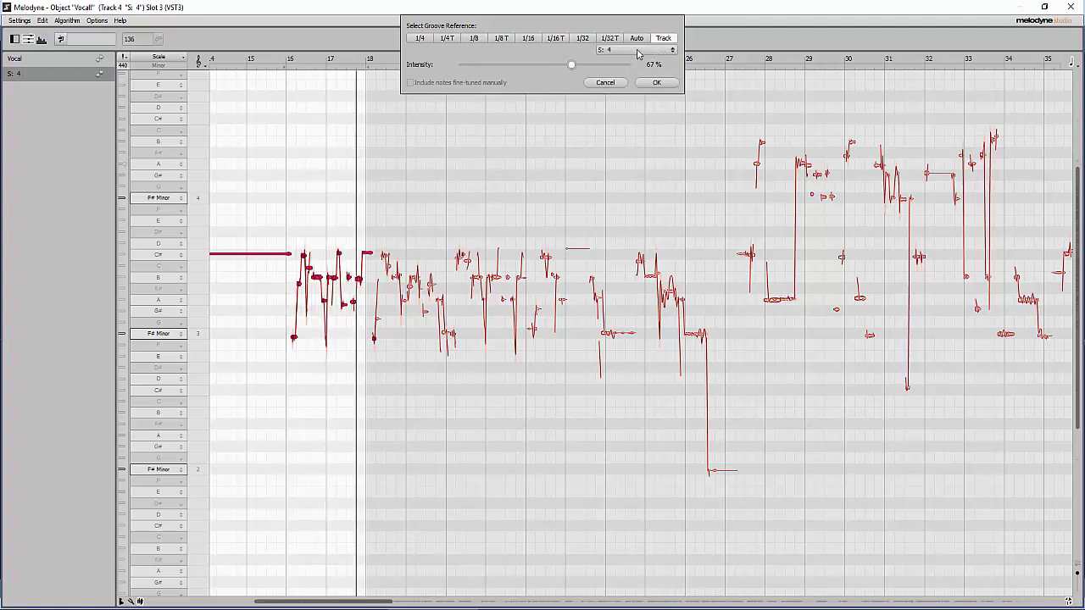
left_click_drag(571, 66, 624, 65)
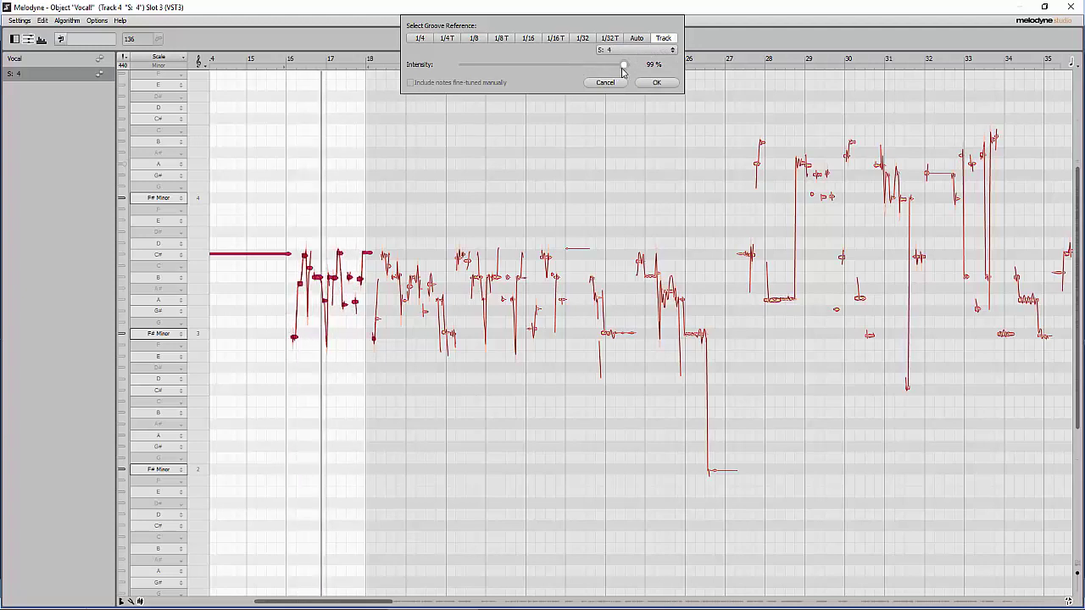
left_click(669, 87)
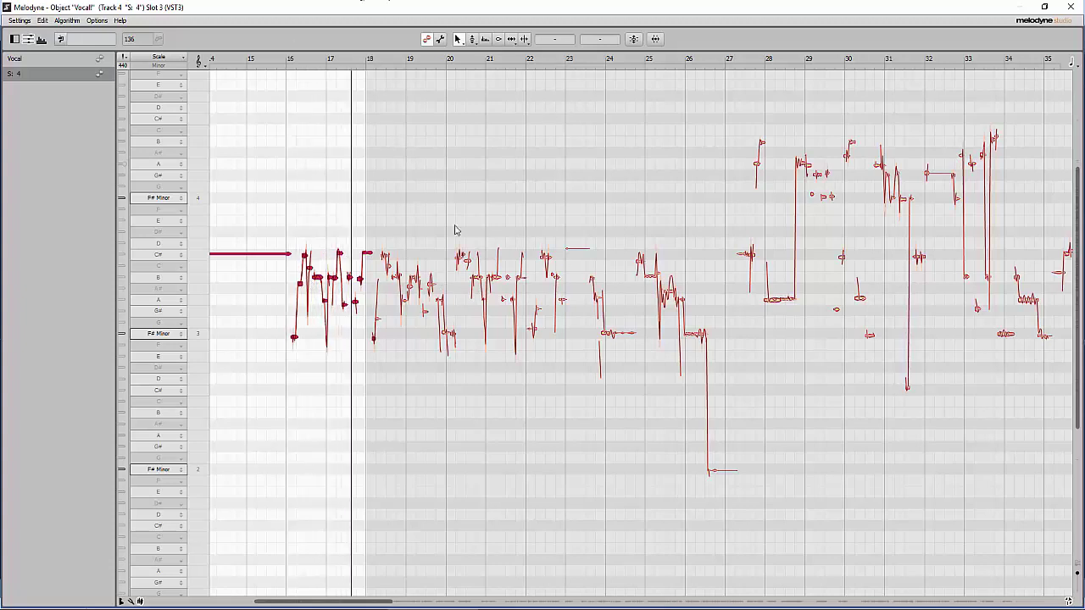
Raise the selected notes by seven semitones with the Pitch tool, audition them, and close the Melodyne editor.
key("space")
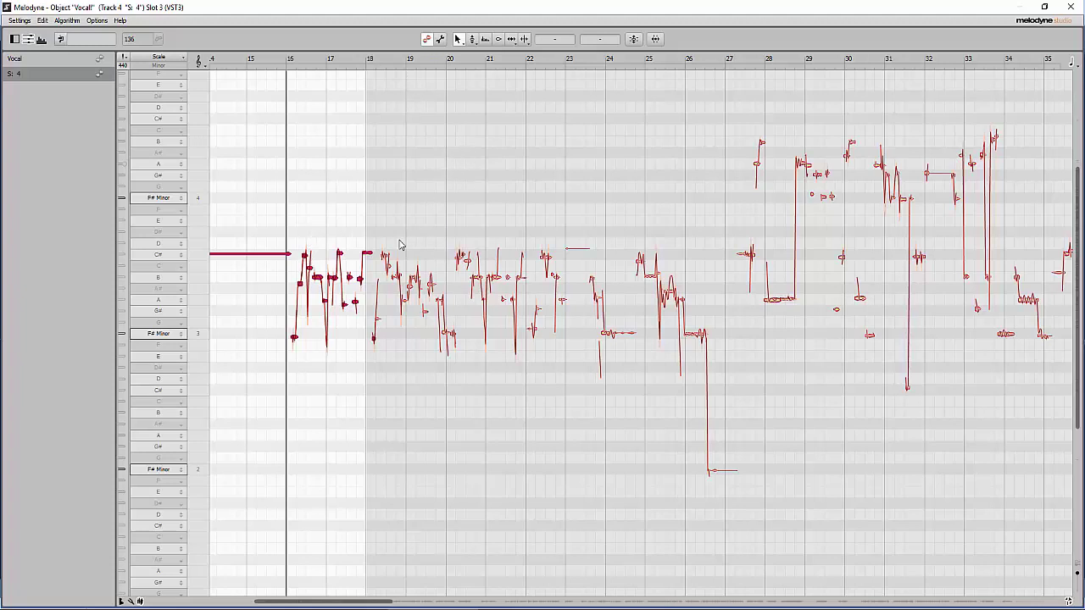
key("ctrl+a")
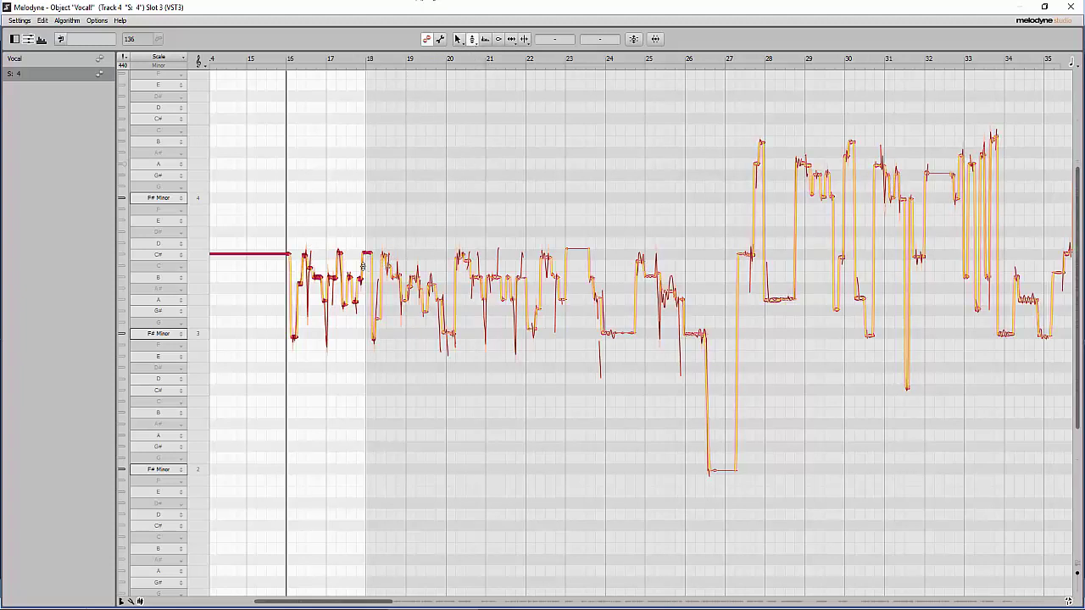
left_click_drag(317, 276, 324, 200)
key("space")
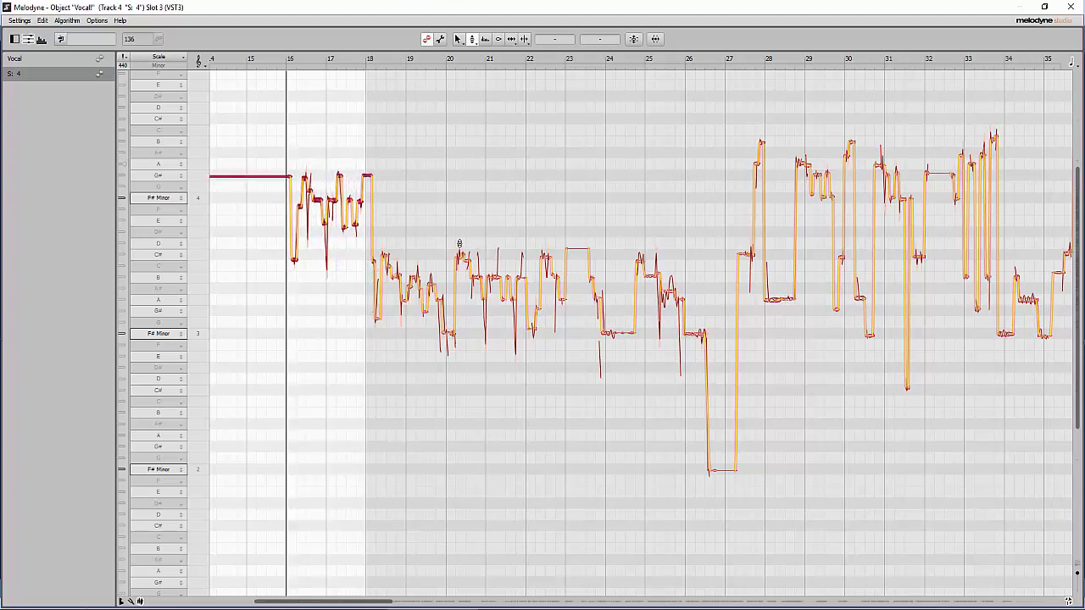
key("space")
left_click(1072, 7)
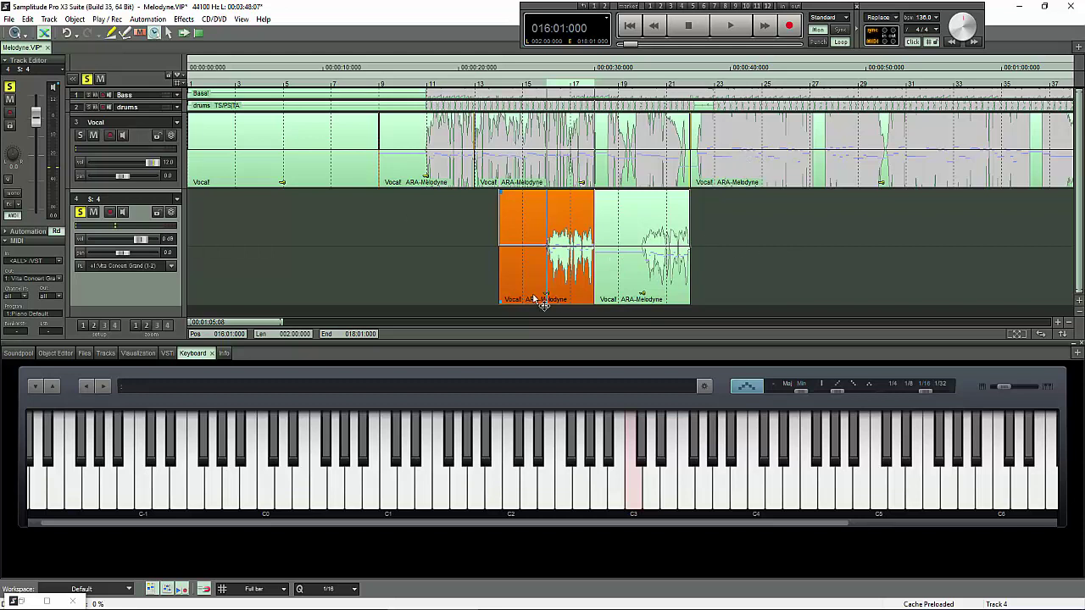
Turn off solo on the S: 4 track and set the playback position to bar 23 on the Vocal track.
left_click(80, 212)
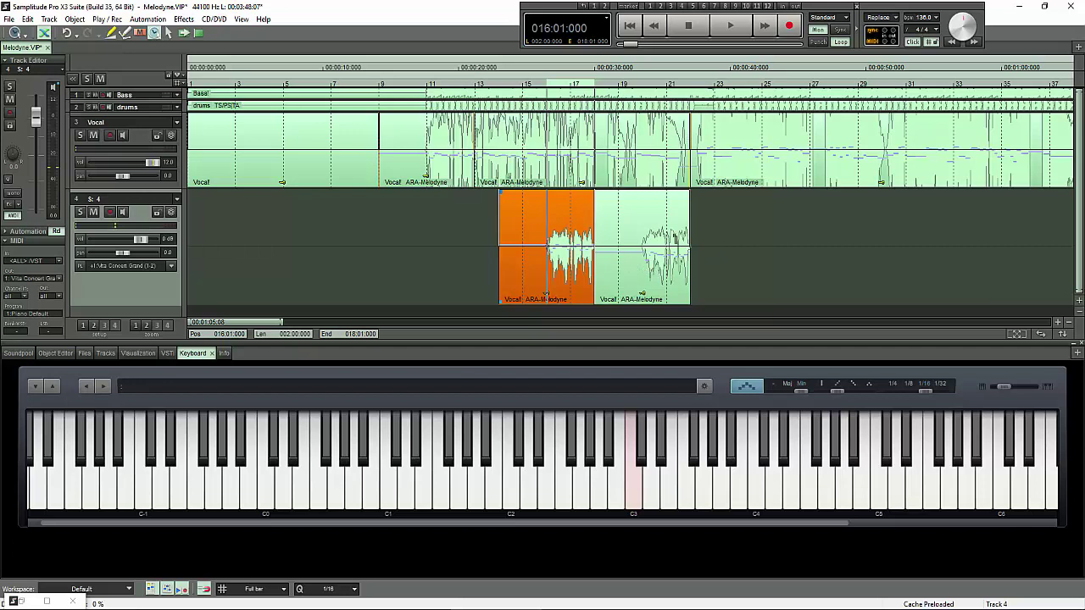
left_click(758, 272)
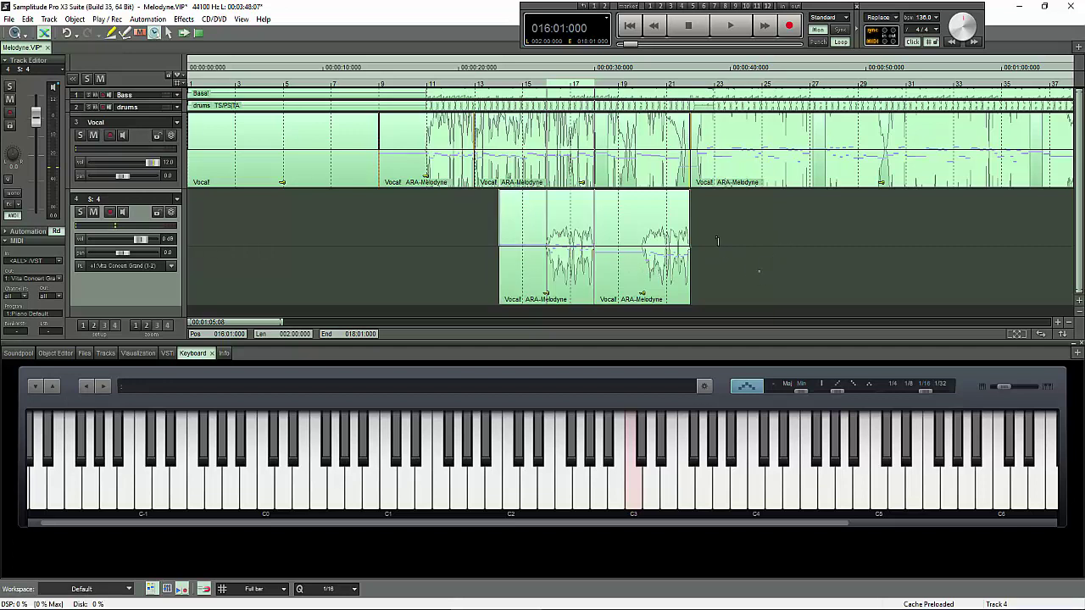
left_click(714, 126)
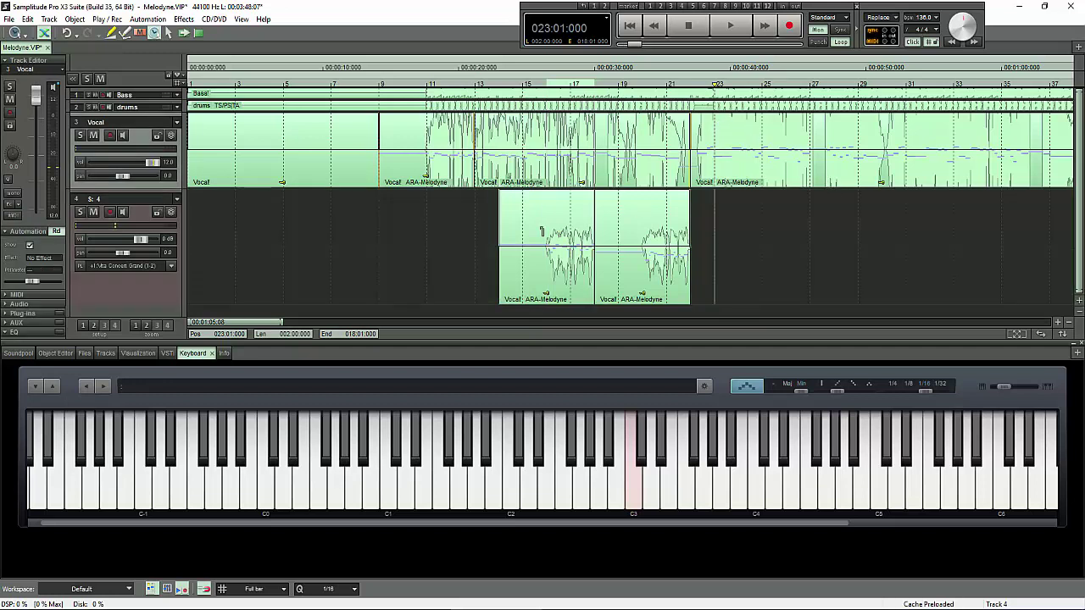
Open the mixer and insert the MP3 Preview encoder effect in the first master plug-in slot.
key("m")
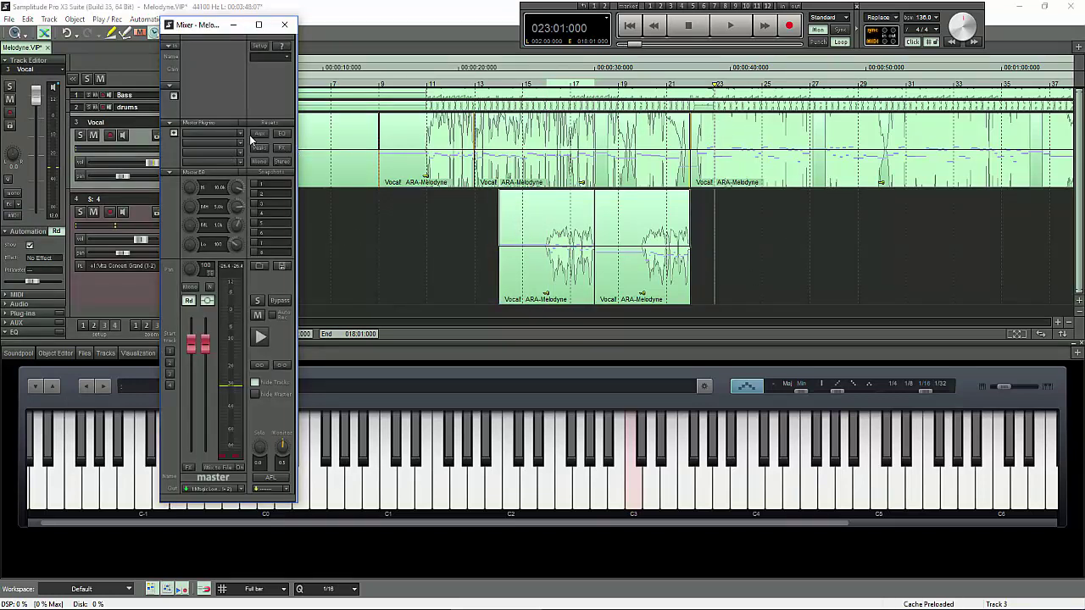
left_click(240, 137)
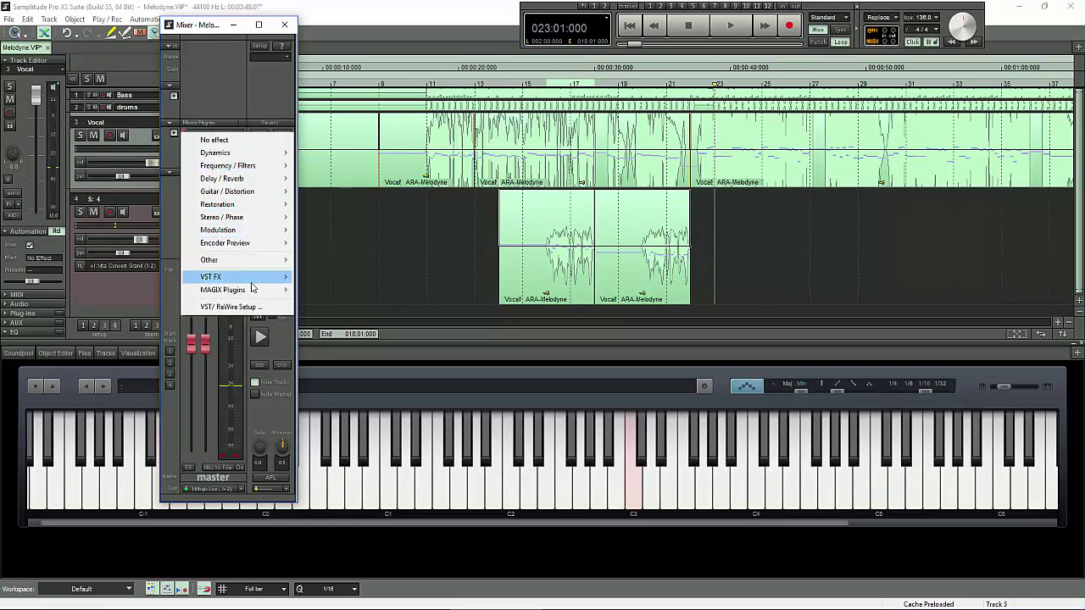
mouse_move(250, 283)
mouse_move(259, 243)
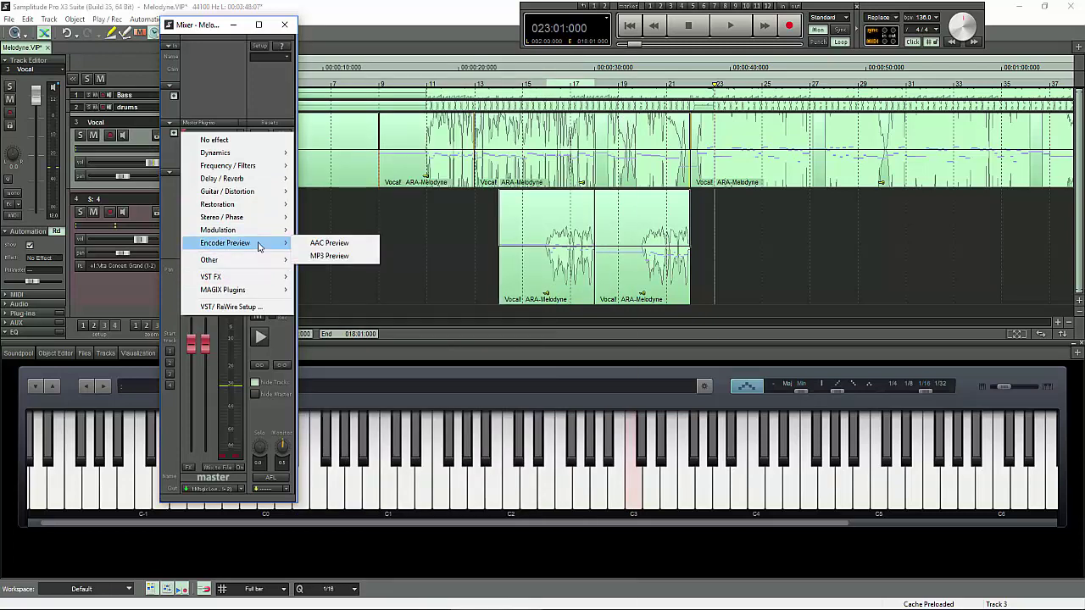
left_click(356, 258)
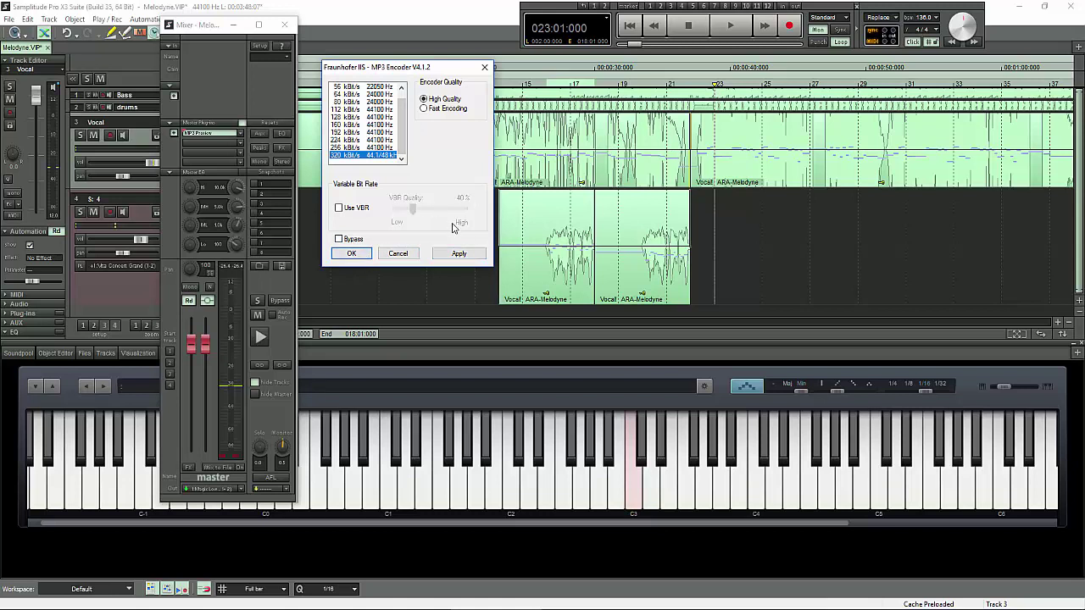
Play the project through the MP3 encoder and apply a bit rate of 48 kBit/s at high quality.
key("Home")
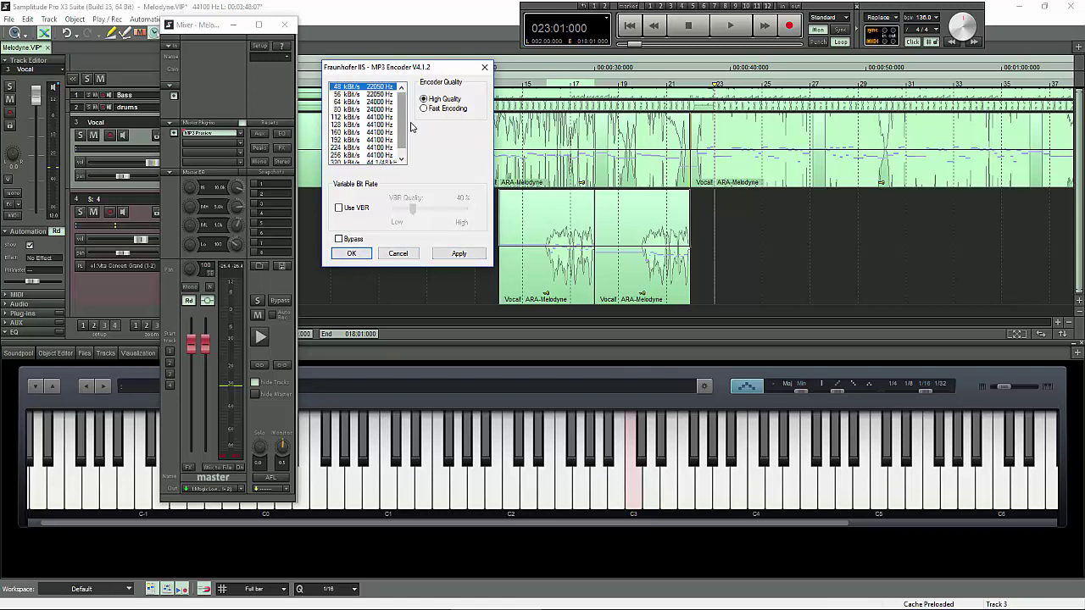
left_click(347, 157)
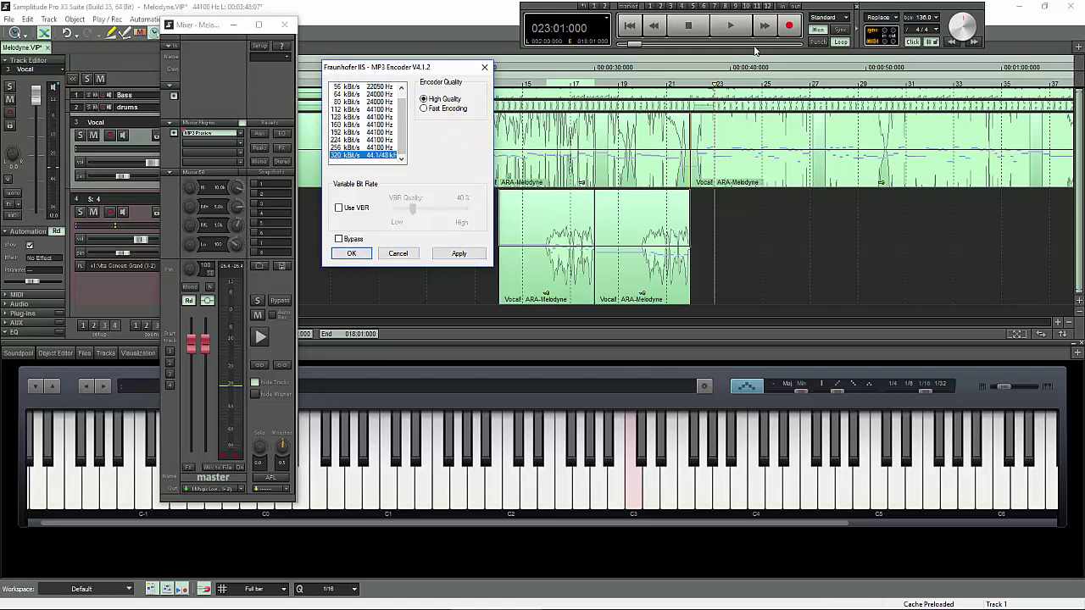
left_click(729, 25)
left_click(354, 140)
scroll(369, 110, "up", 1)
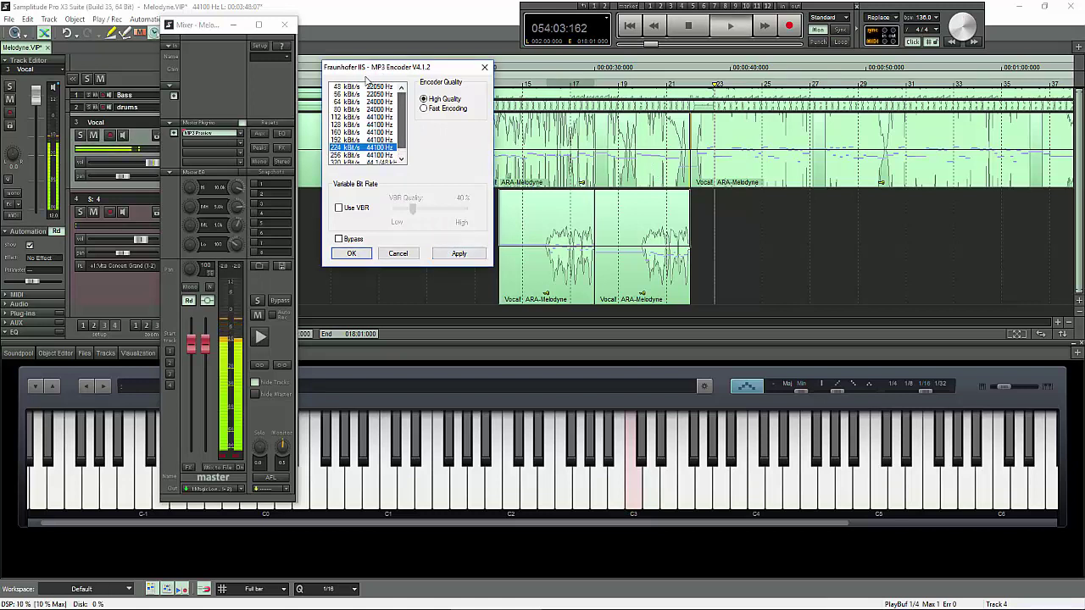
key("Home")
left_click(466, 255)
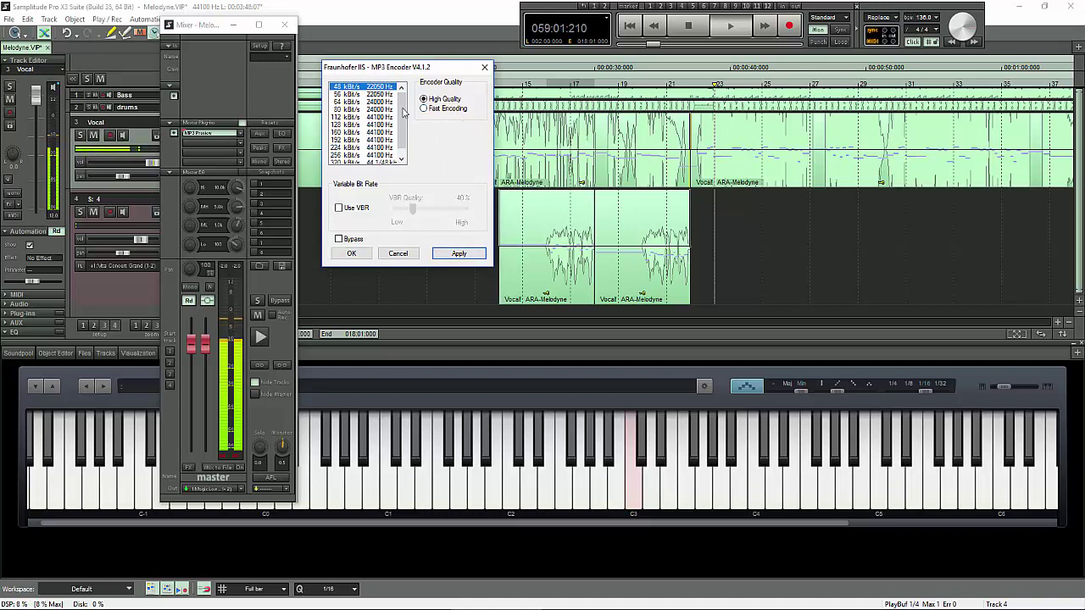
Audition the master at 160 kBit/s, apply 192 kBit/s in the MP3 encoder, and close its settings.
left_click(377, 133)
left_click(461, 254)
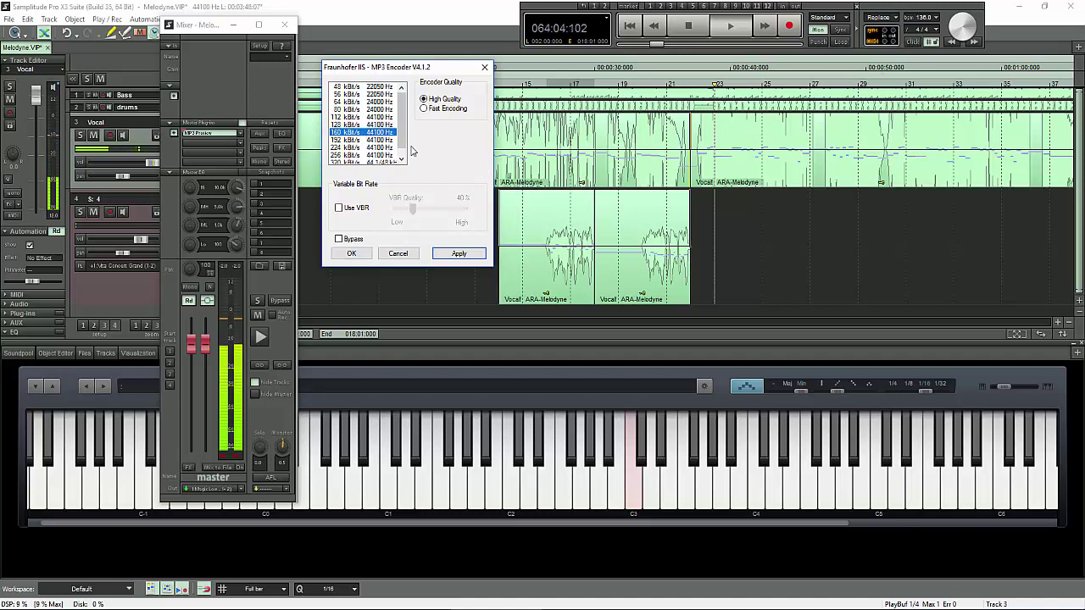
scroll(405, 130, "down", 1)
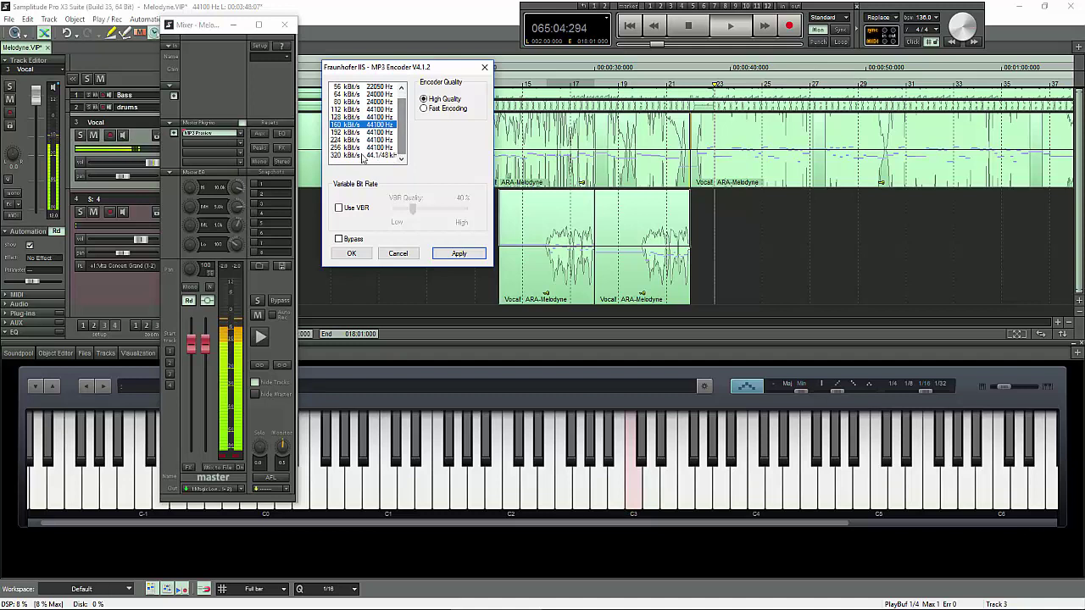
left_click(377, 148)
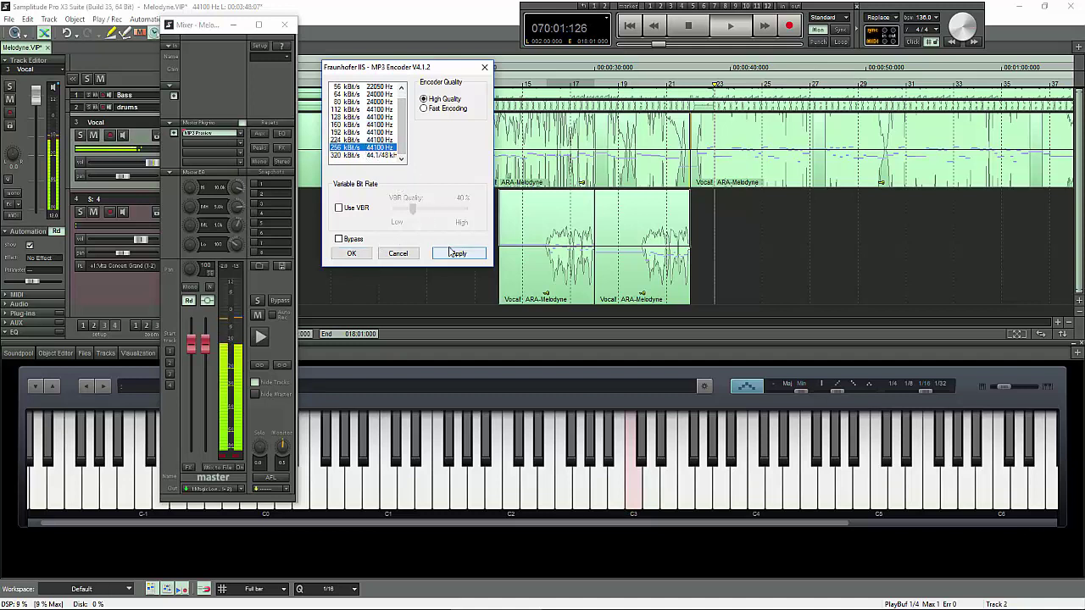
left_click(385, 133)
left_click(475, 253)
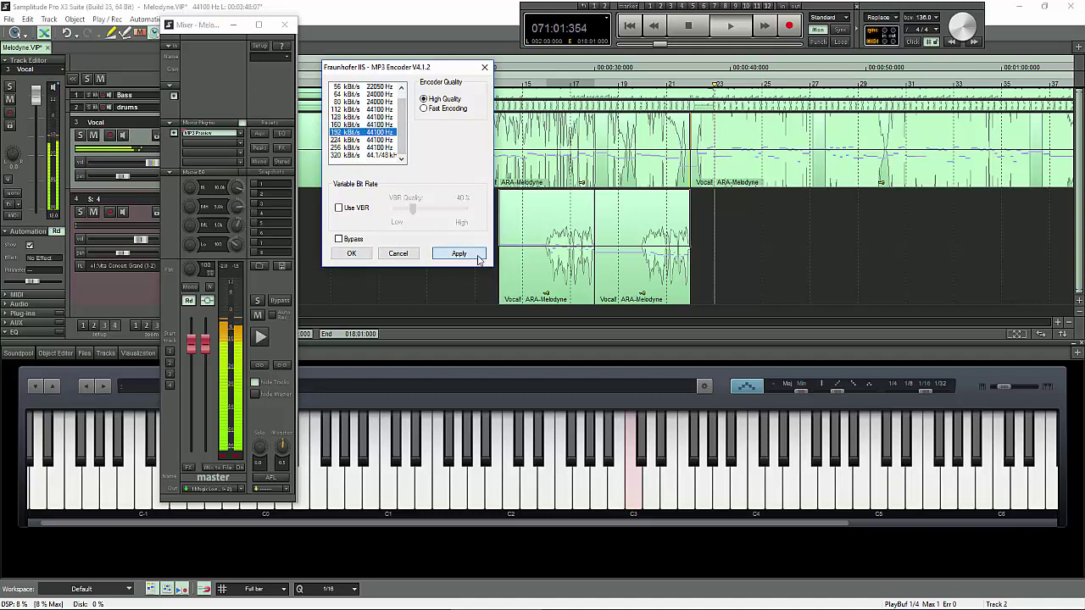
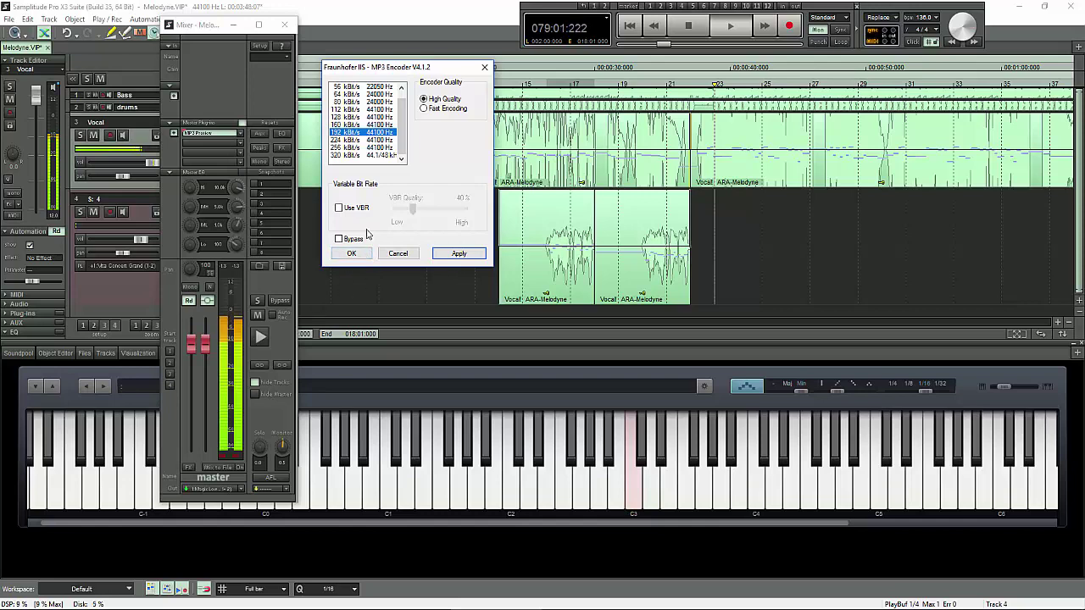
left_click(398, 253)
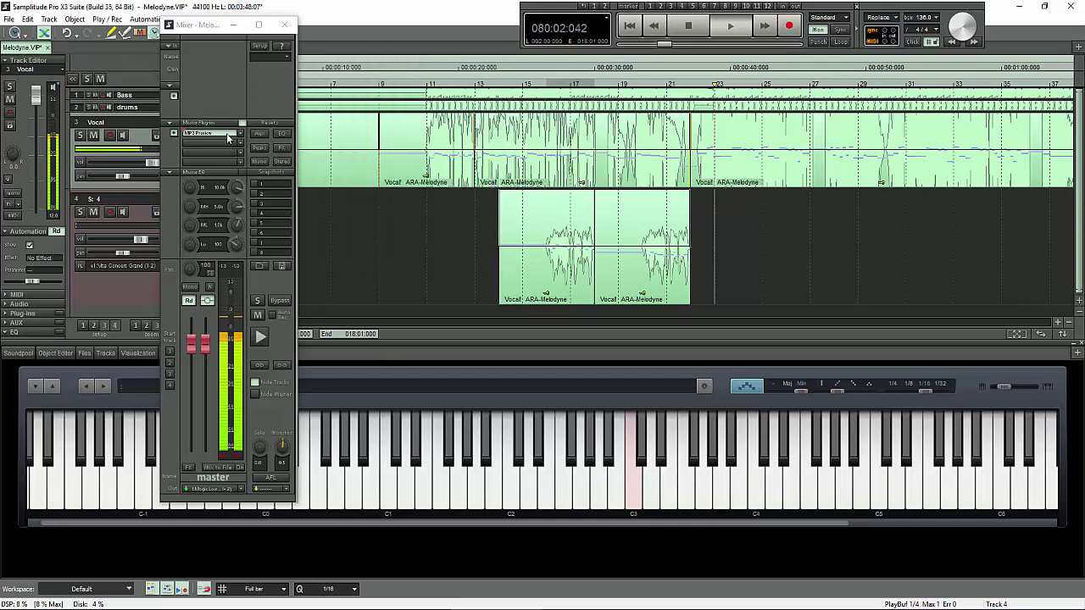
left_click(229, 136)
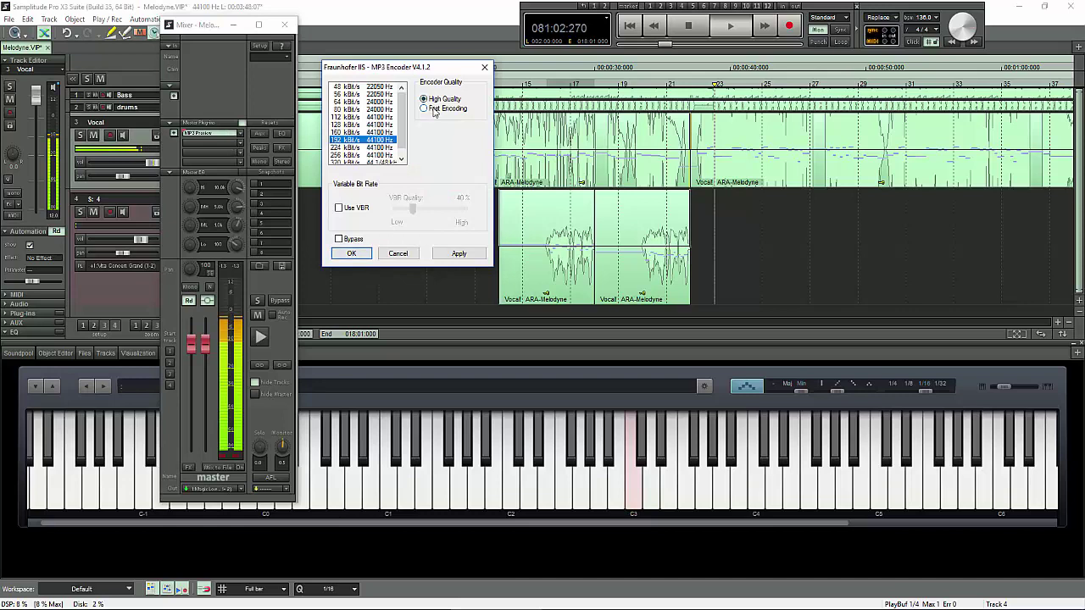
left_click(398, 252)
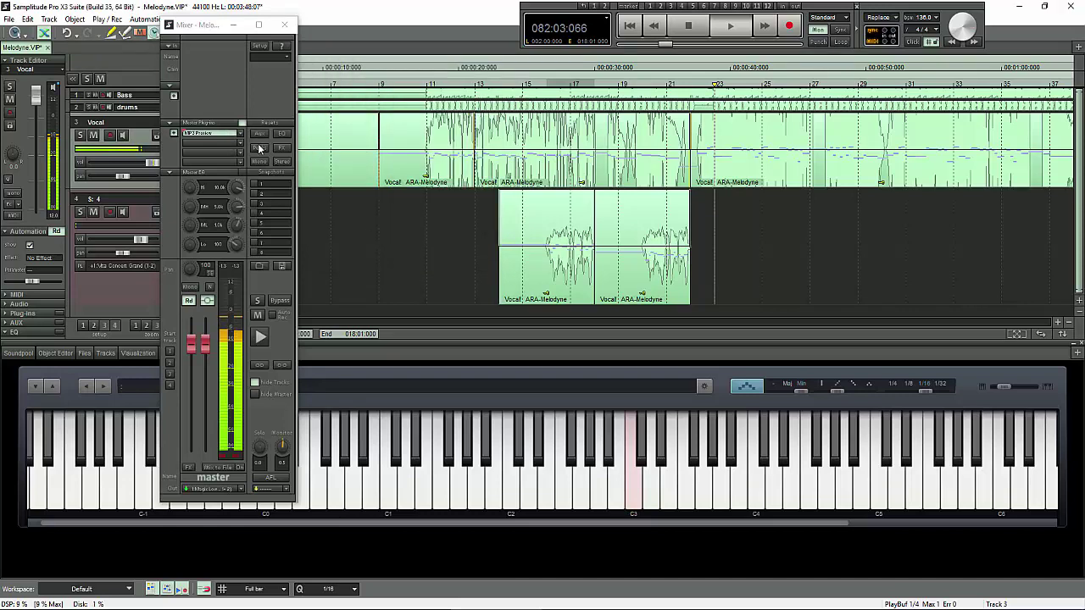
Replace MP3 Preview in the first master plug-in slot with the AAC Preview encoder.
left_click(241, 136)
left_click(237, 139)
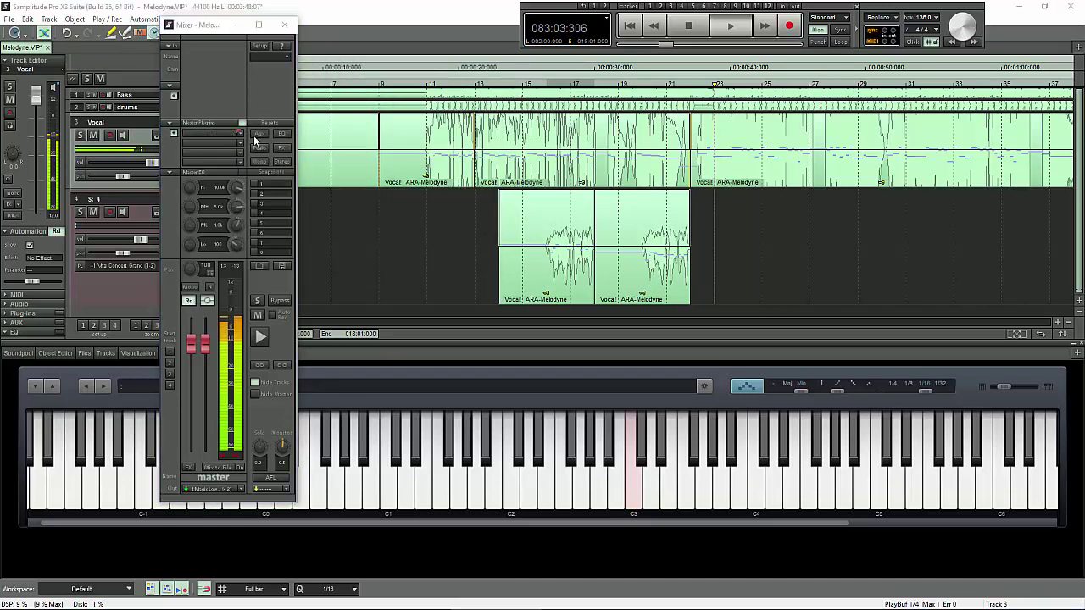
left_click(242, 139)
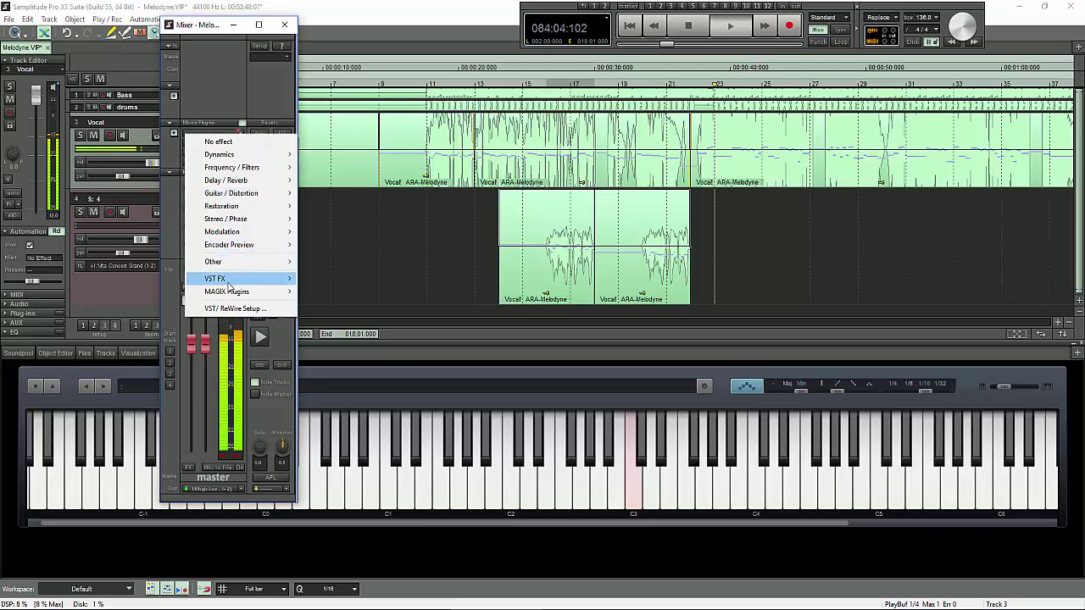
mouse_move(227, 280)
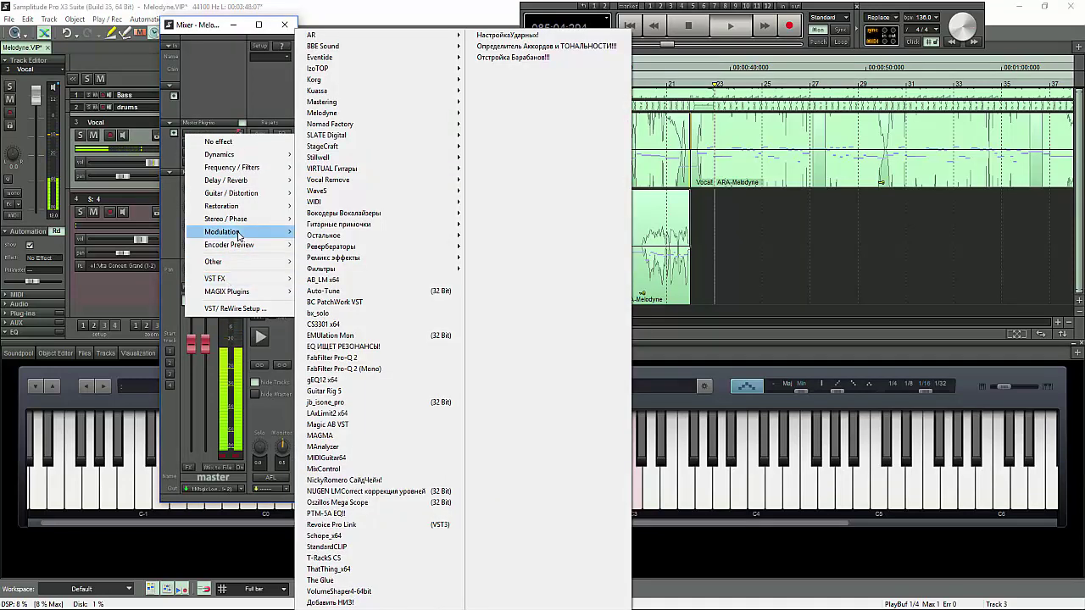
mouse_move(247, 248)
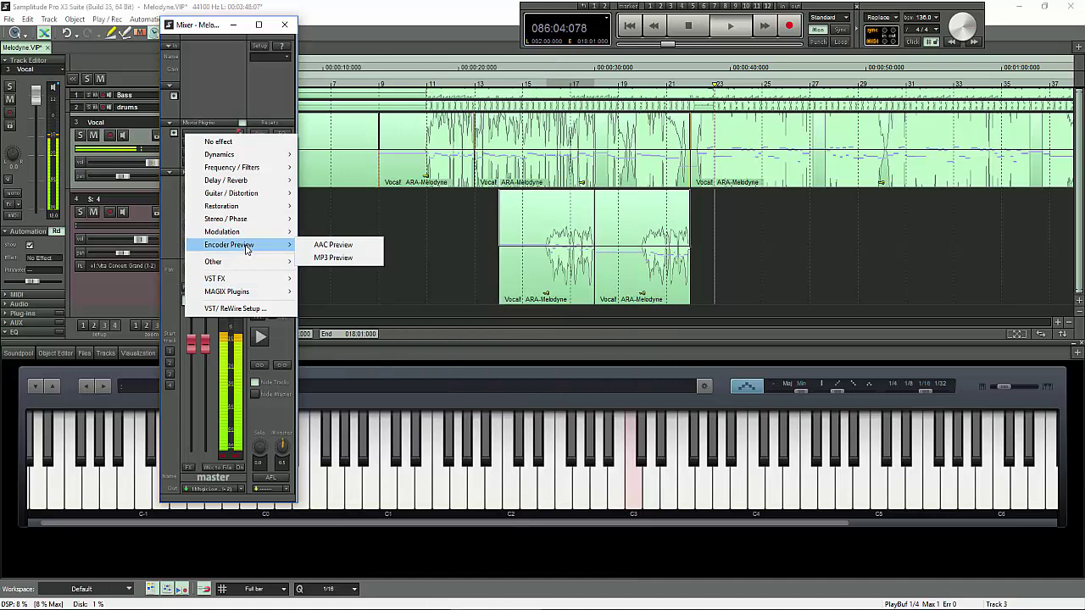
left_click(333, 245)
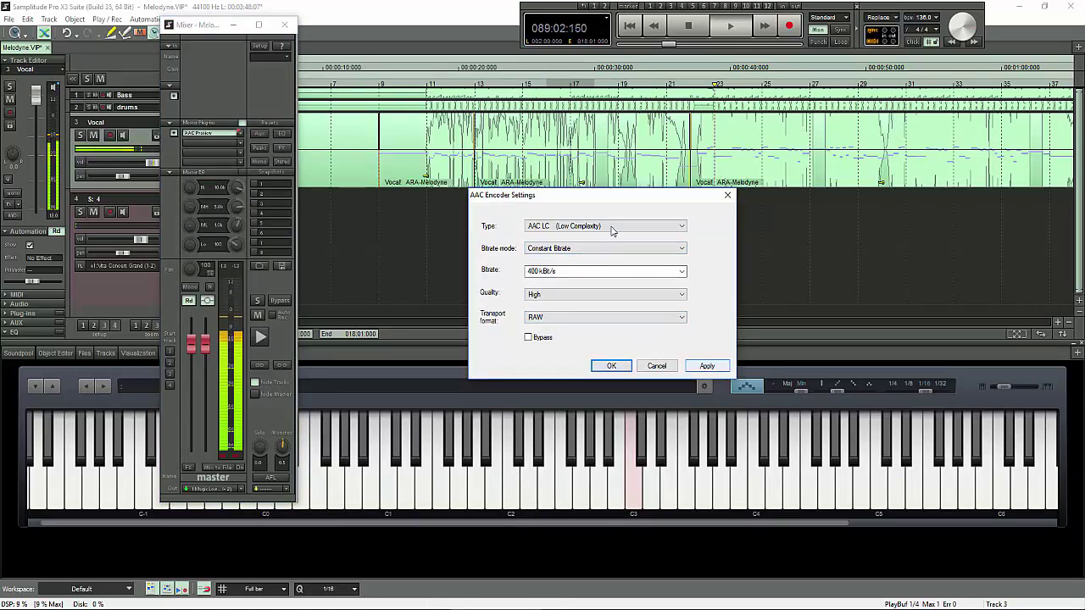
Audition the AAC LC (Low Complexity) type at 400 kBit/s, then apply a constant bitrate of 96 kBit/s.
left_click(612, 227)
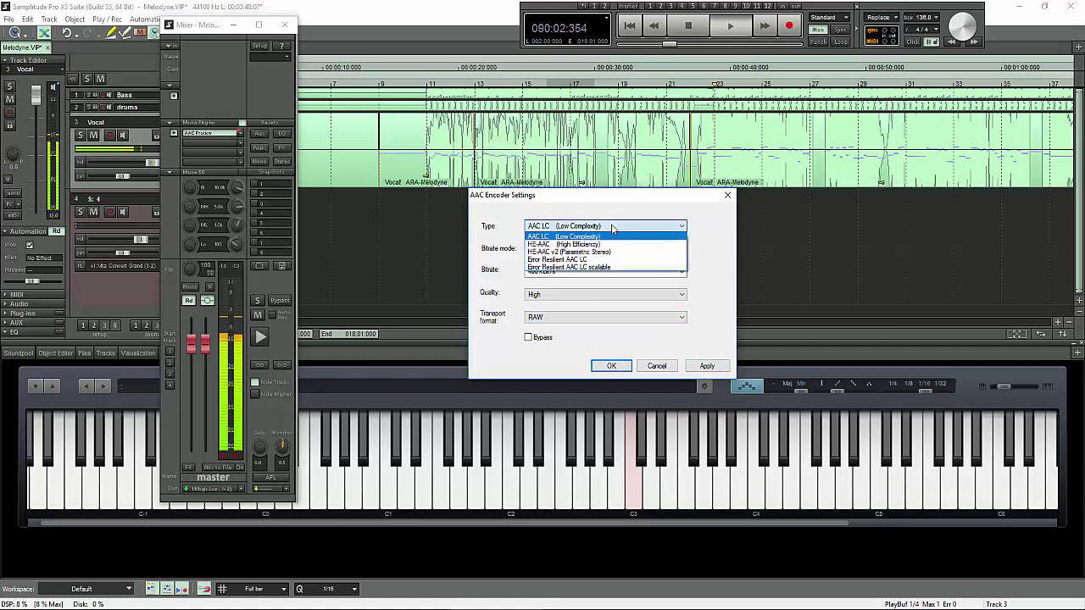
left_click(623, 236)
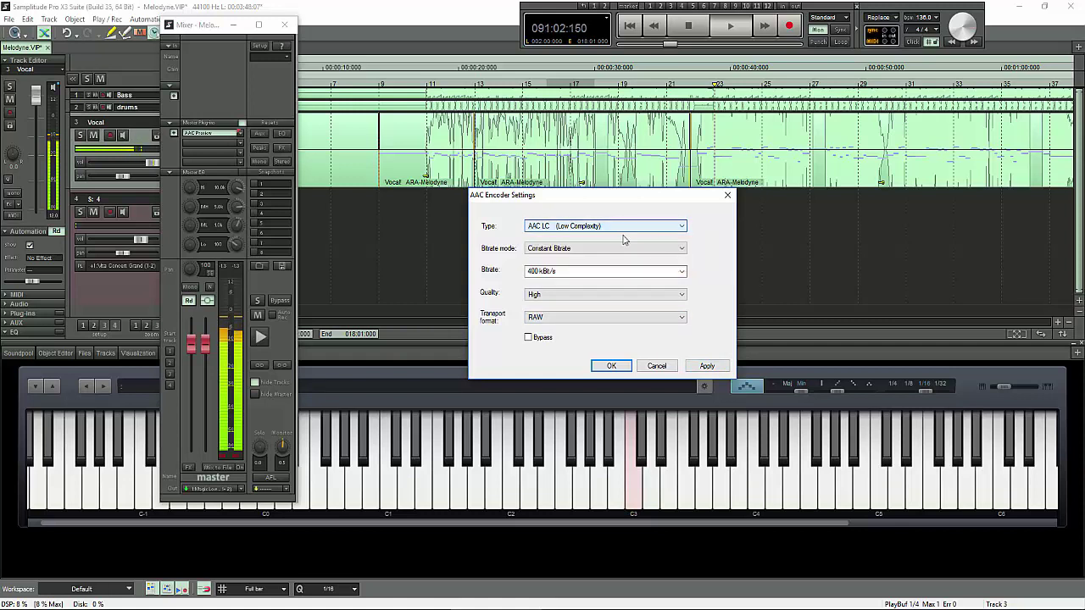
left_click(712, 366)
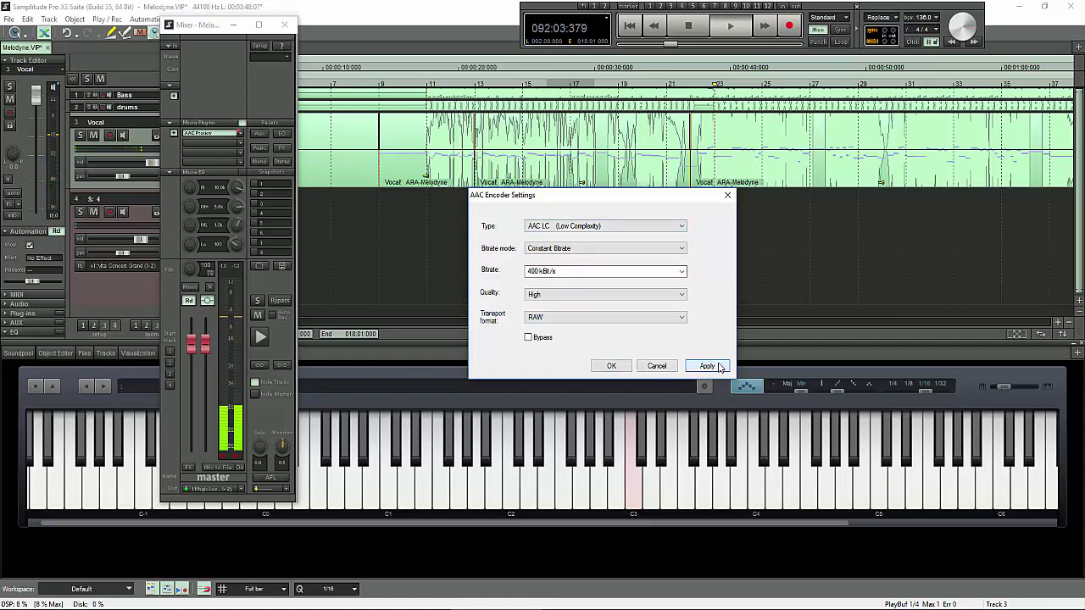
left_click(685, 271)
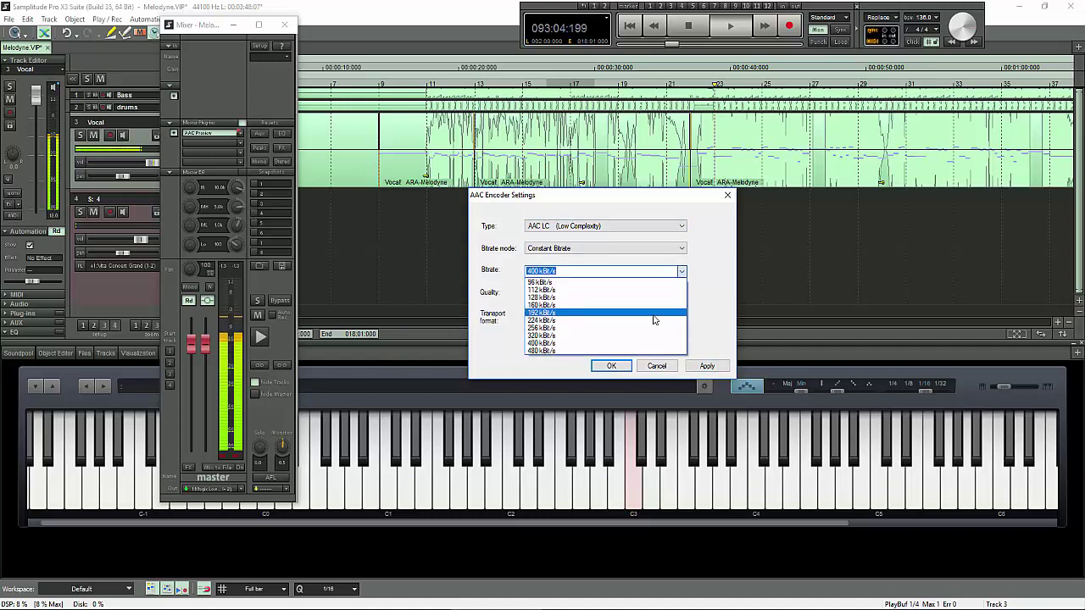
left_click(652, 291)
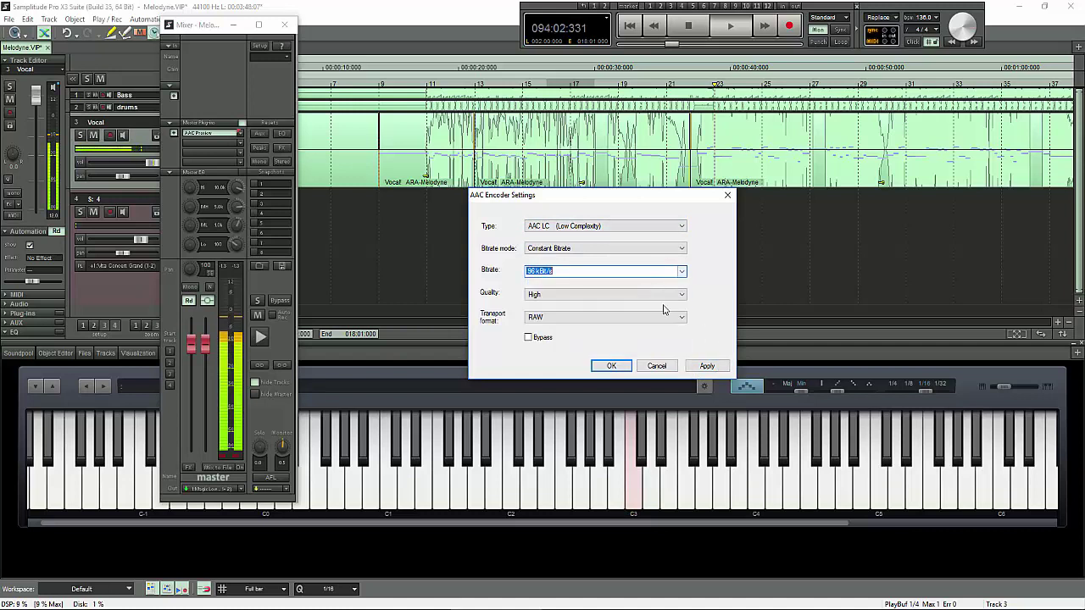
left_click(712, 366)
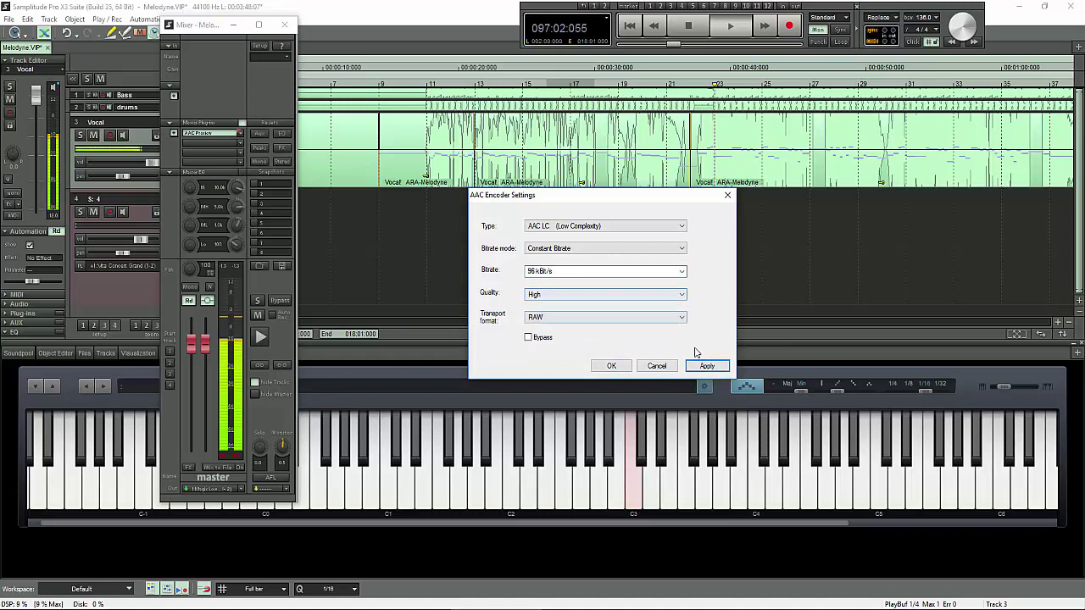
Set the AAC encoder type to Error Resilient AAC LC, apply it for audition, and close the encoder settings.
left_click(660, 225)
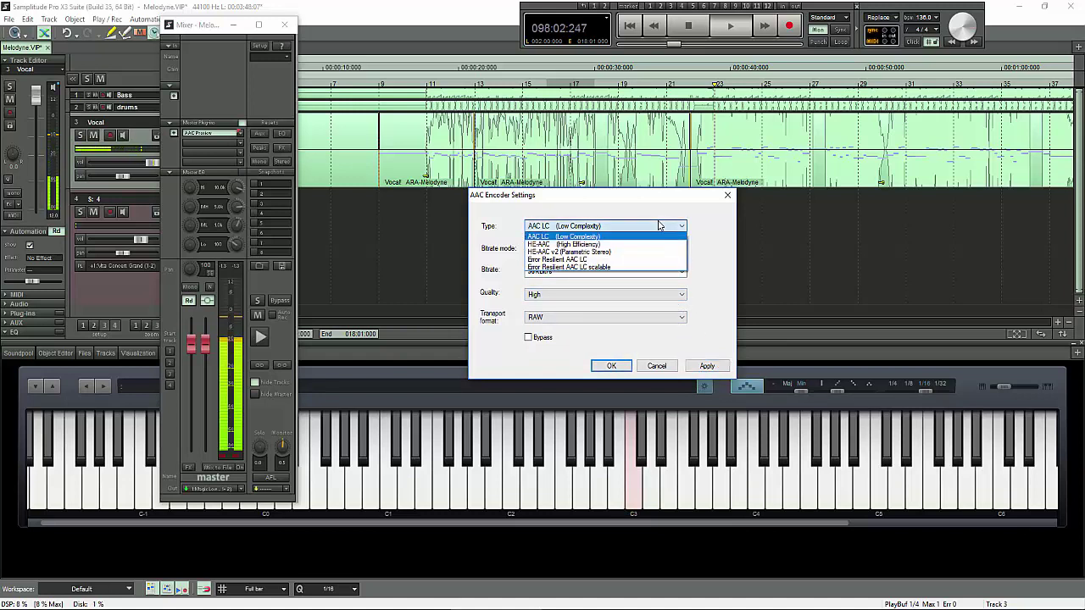
left_click(637, 260)
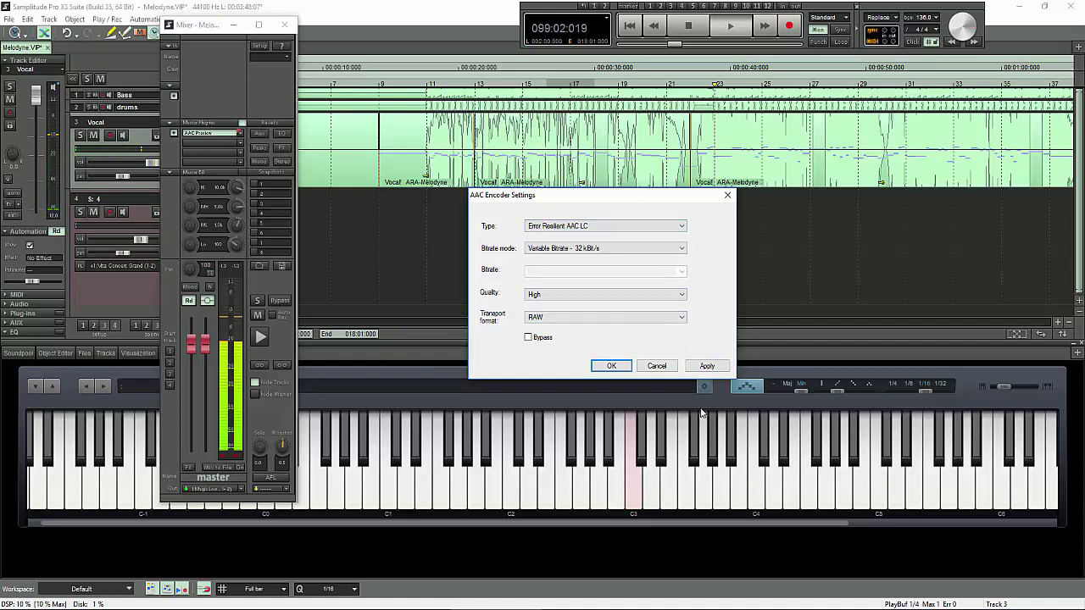
left_click(707, 366)
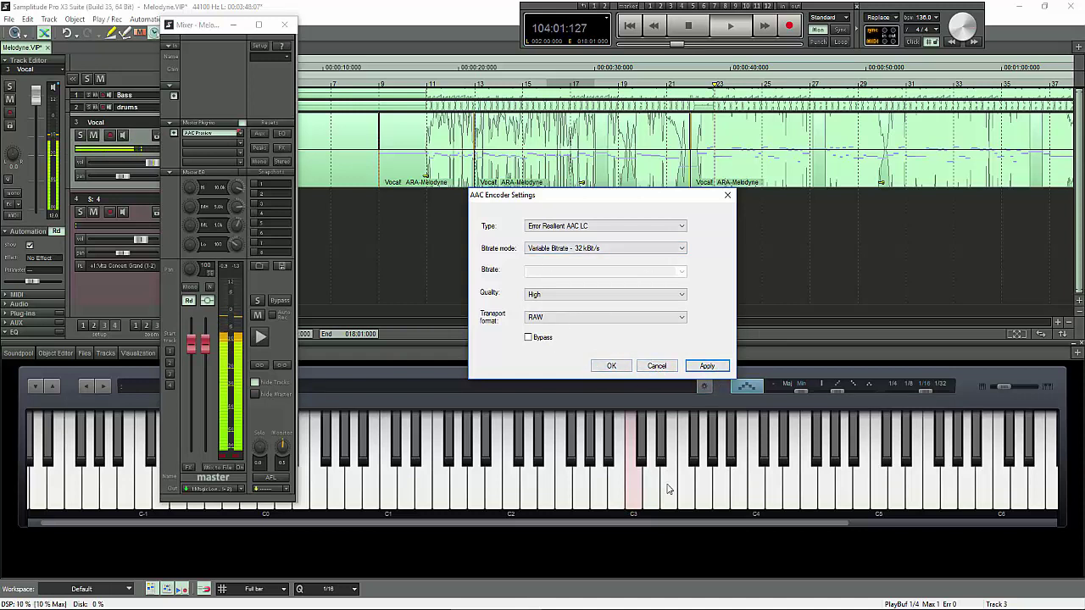
left_click(657, 366)
Remove the AAC Preview effect from the master, close the mixer, and stop playback.
left_click(242, 136)
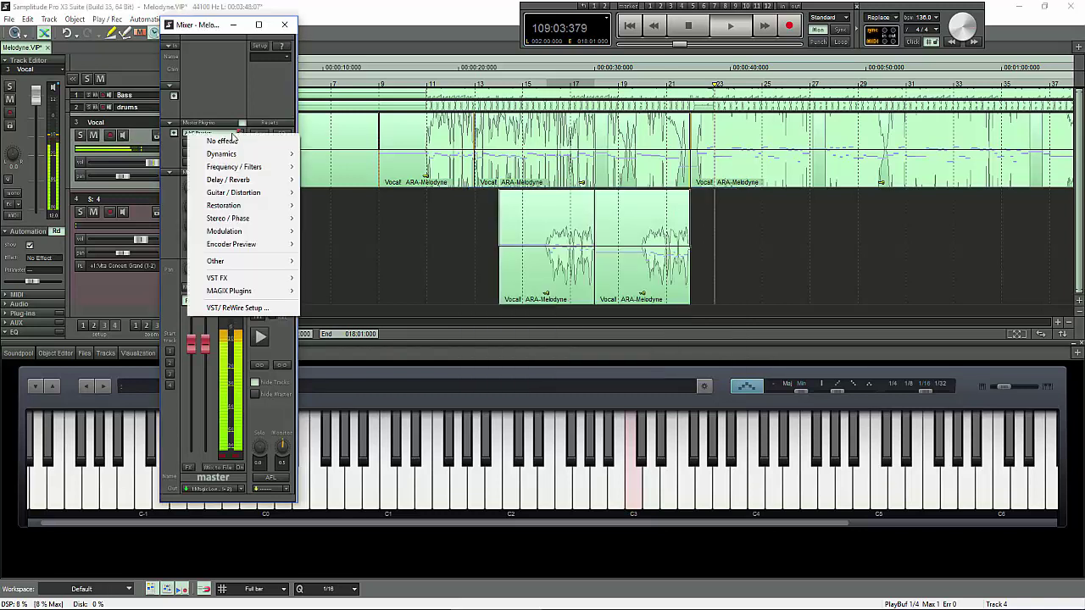
left_click(239, 142)
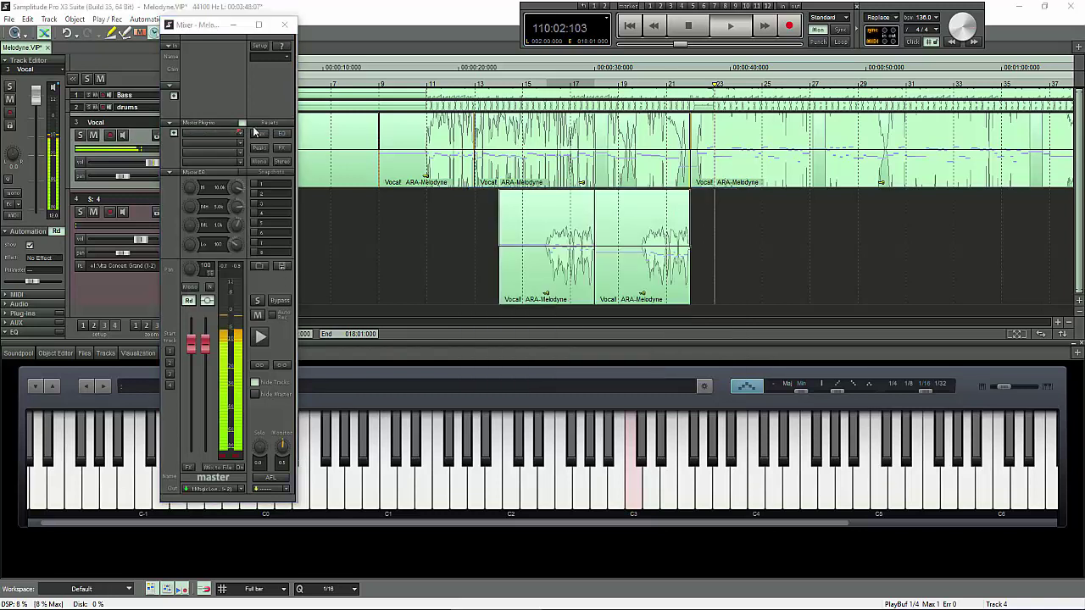
left_click(284, 24)
key("space")
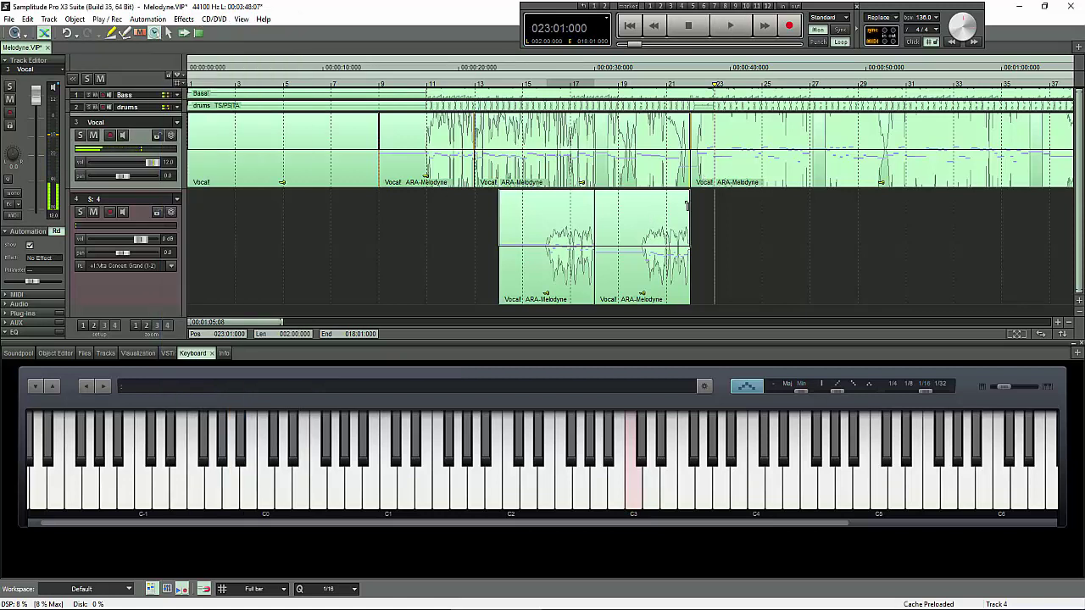
Select the long Melodyne object near bar 23 on the Vocal track and briefly audition it from bar 29.
left_click(750, 178)
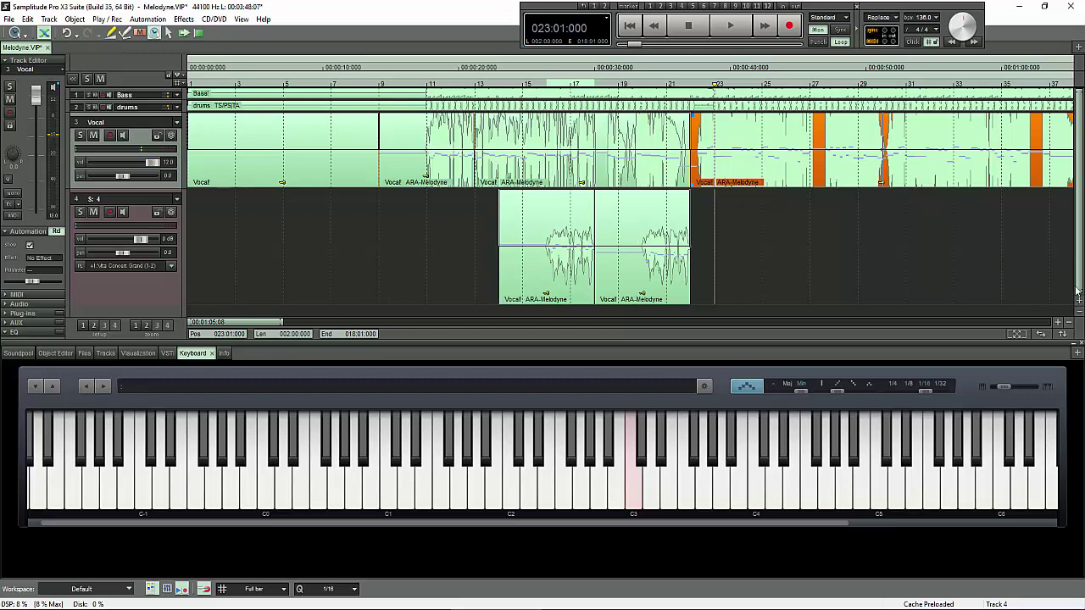
scroll(721, 170, "right", 3)
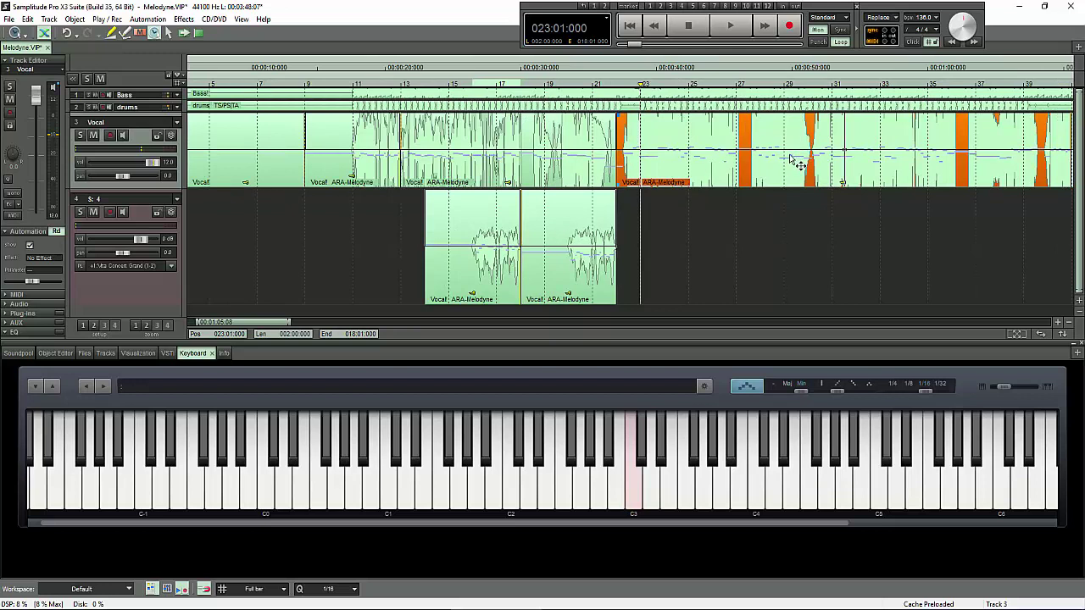
left_click(782, 156)
key("space")
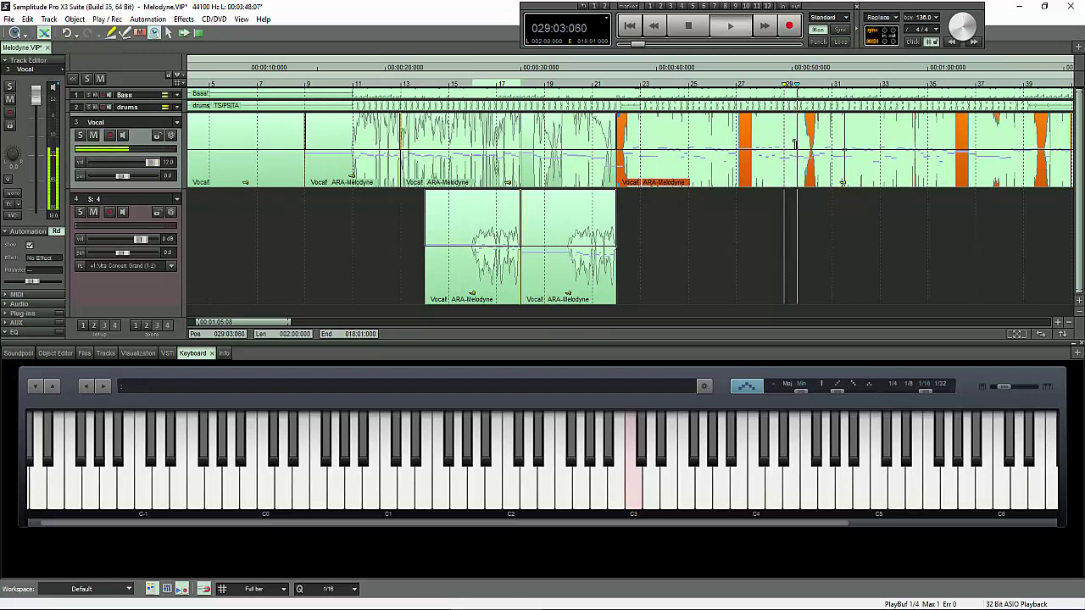
key("space")
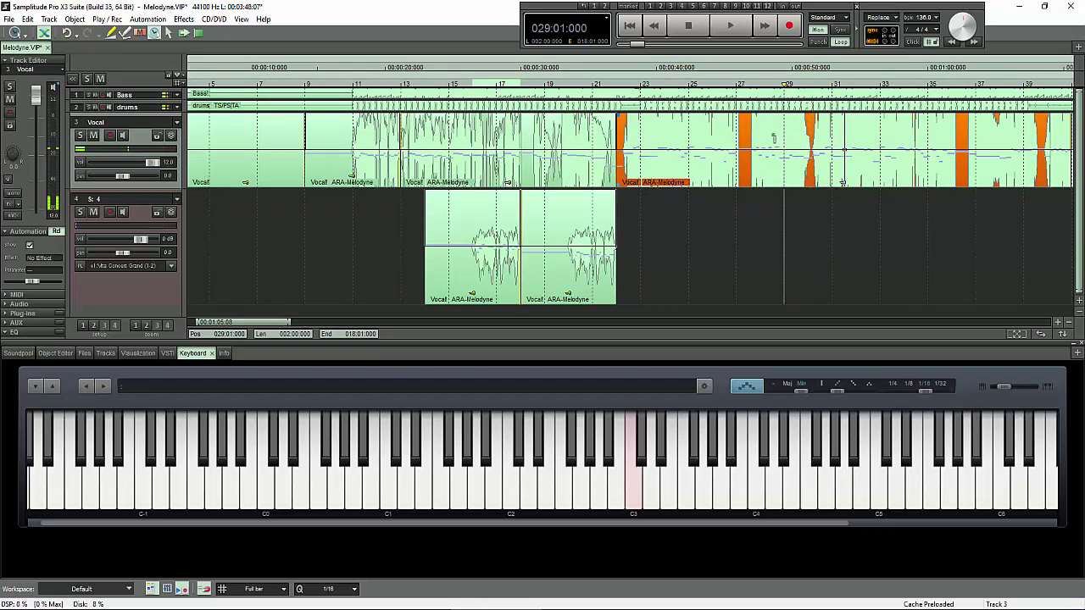
Select the range from bar 28 to bar 30 on the Vocal track and audition it.
left_click_drag(754, 144, 809, 161)
key("space")
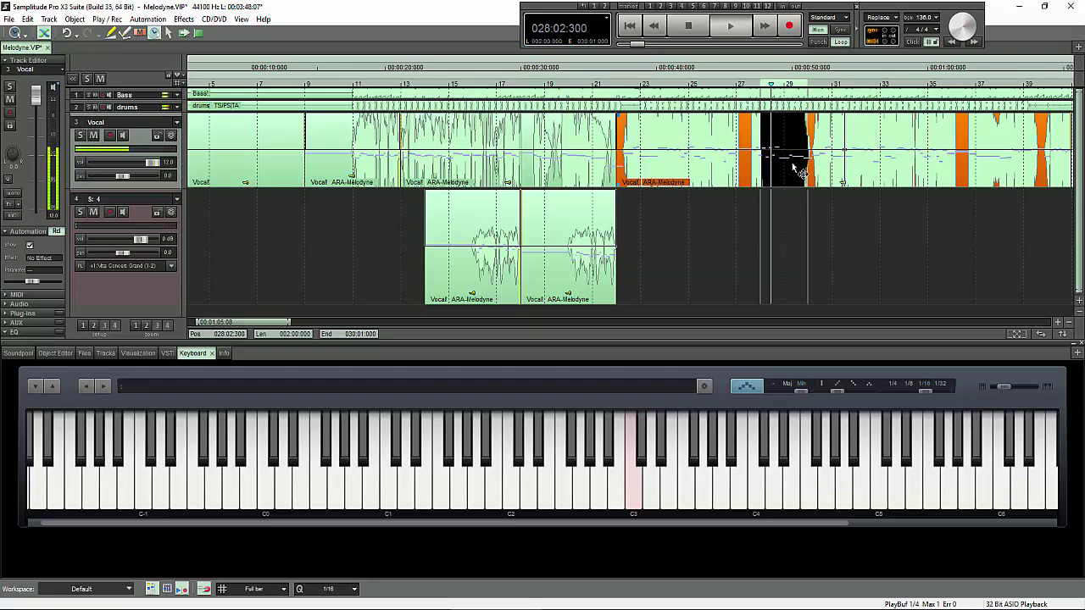
key("space")
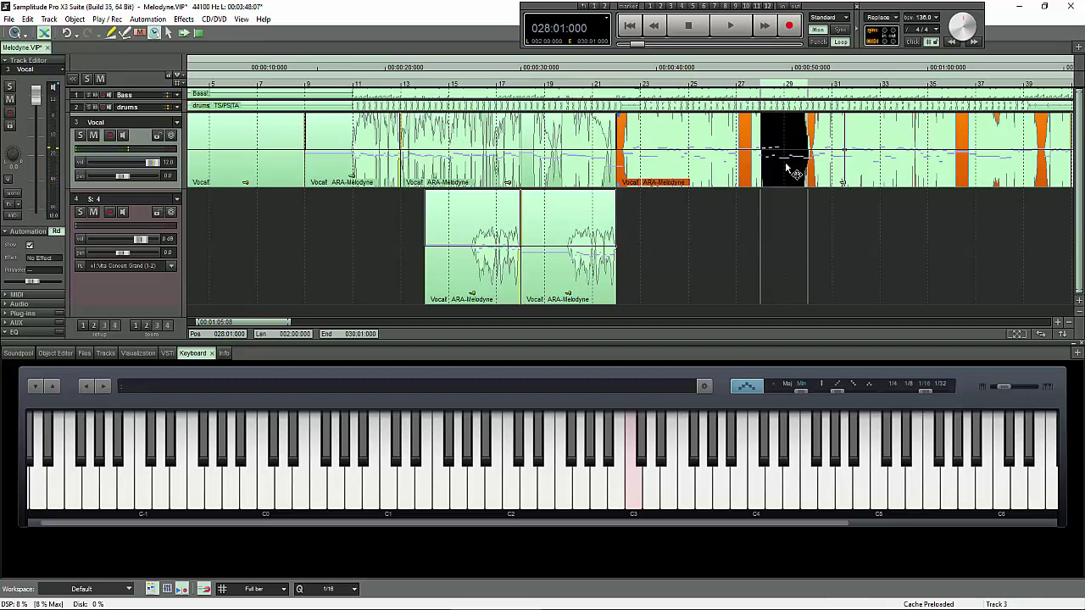
Split the Vocal object at the bar 28 to 30 range and convert the middle object with Audio to MIDI.
key("t")
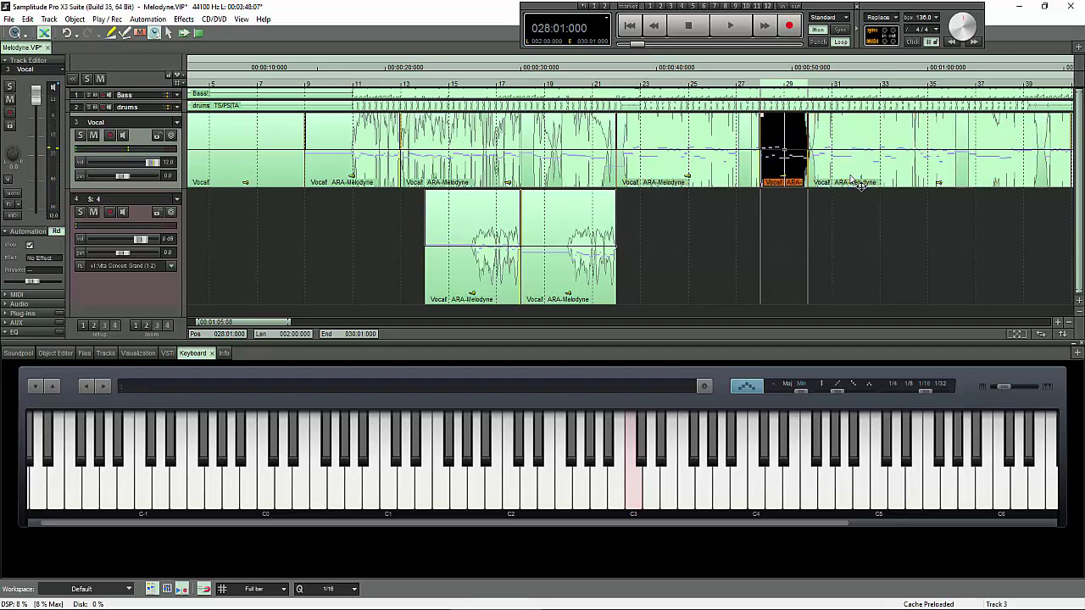
left_click(734, 182)
left_click(783, 180)
right_click(787, 180)
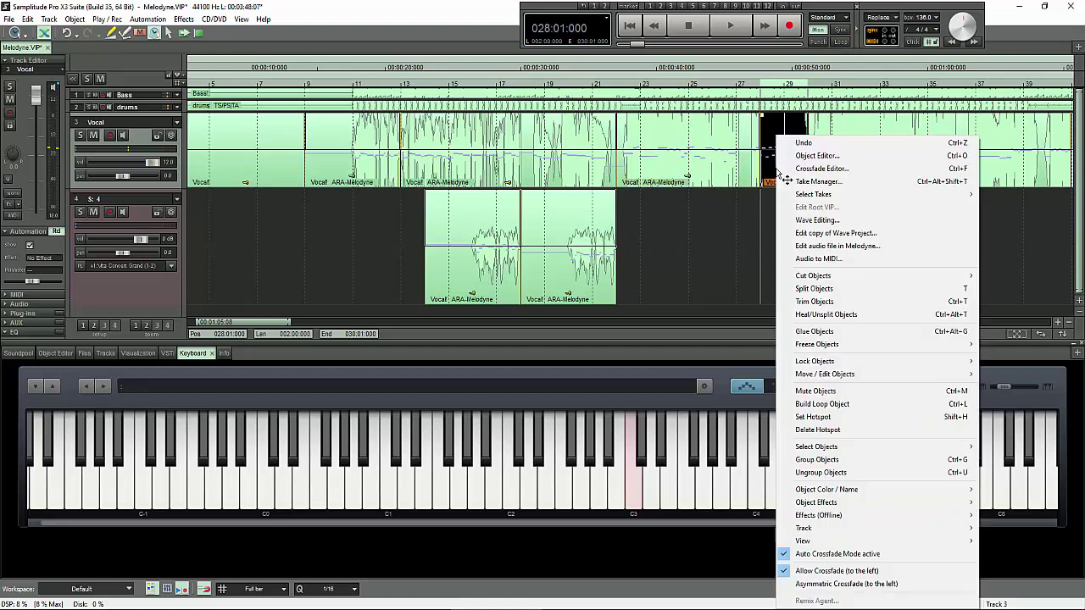
left_click(853, 259)
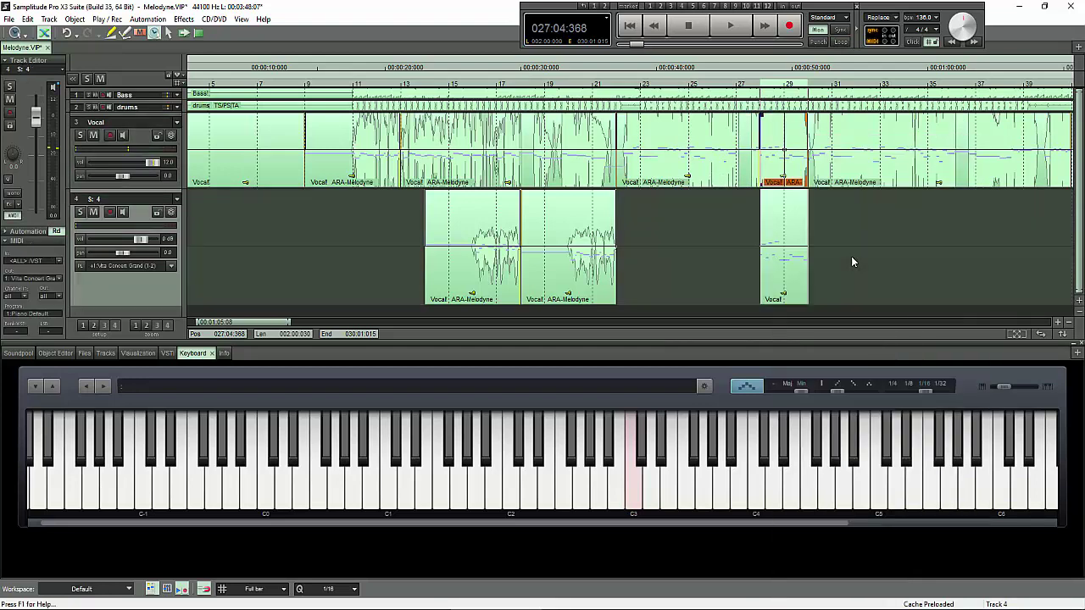
Open the new MIDI object in the MIDI Editor, set the play position to bar 28, and return to the project view.
left_click(788, 280)
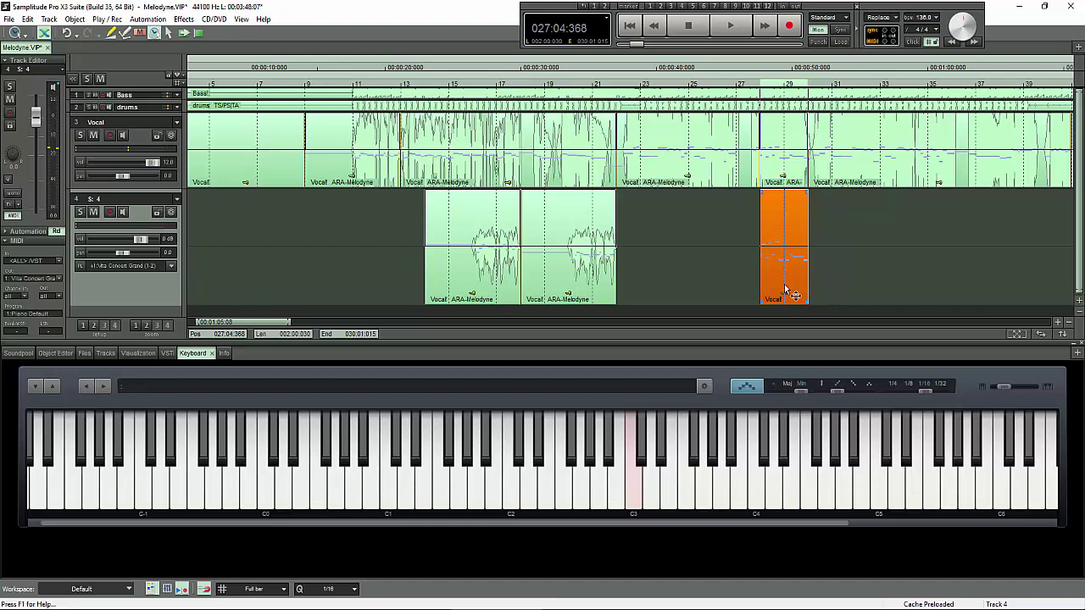
double_click(786, 290)
left_click(29, 95)
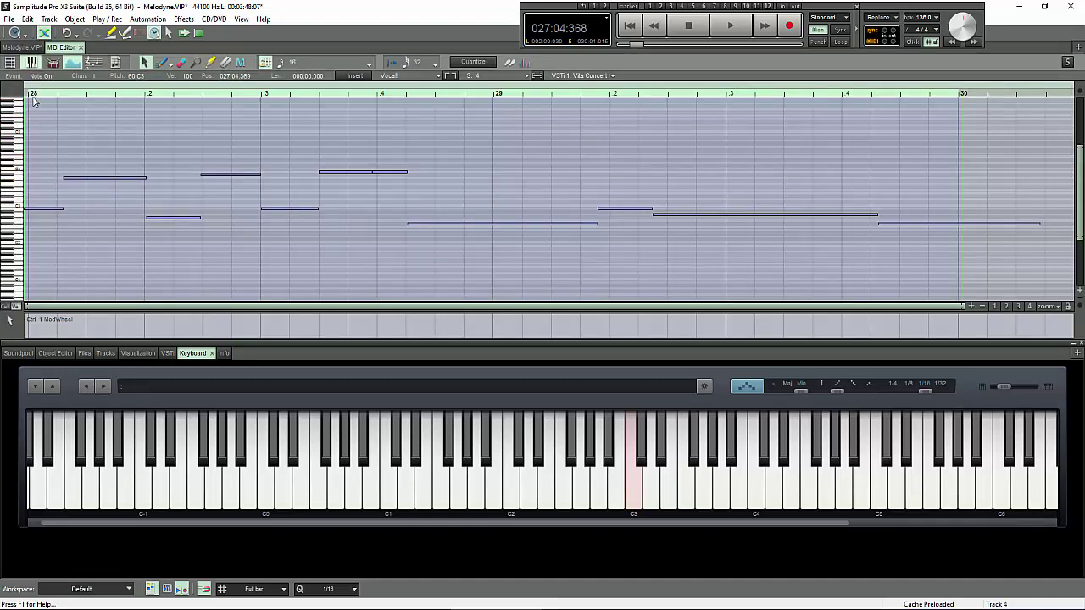
key("space")
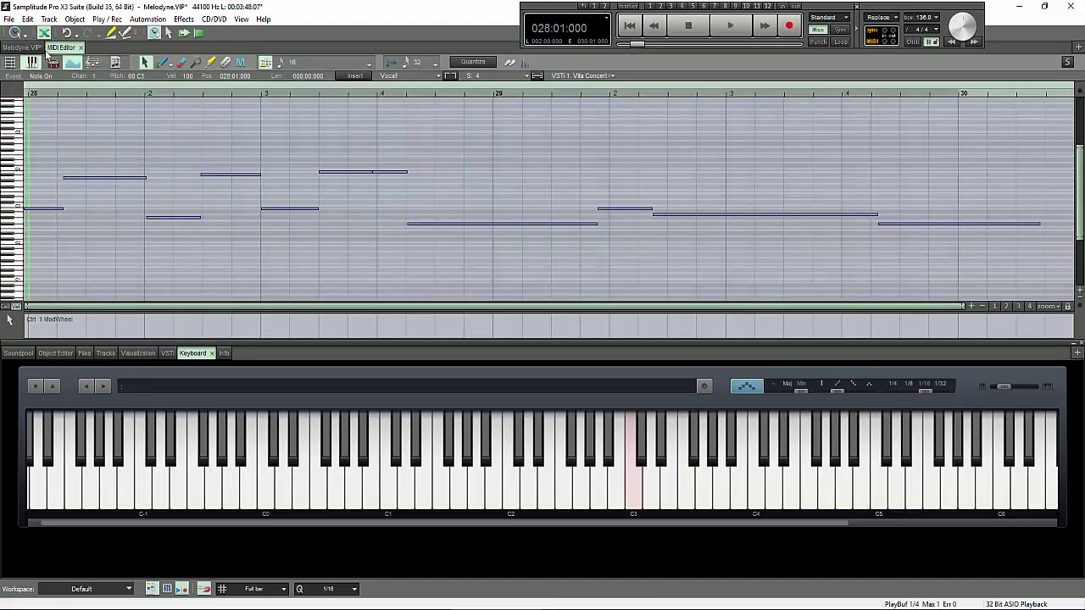
left_click(22, 47)
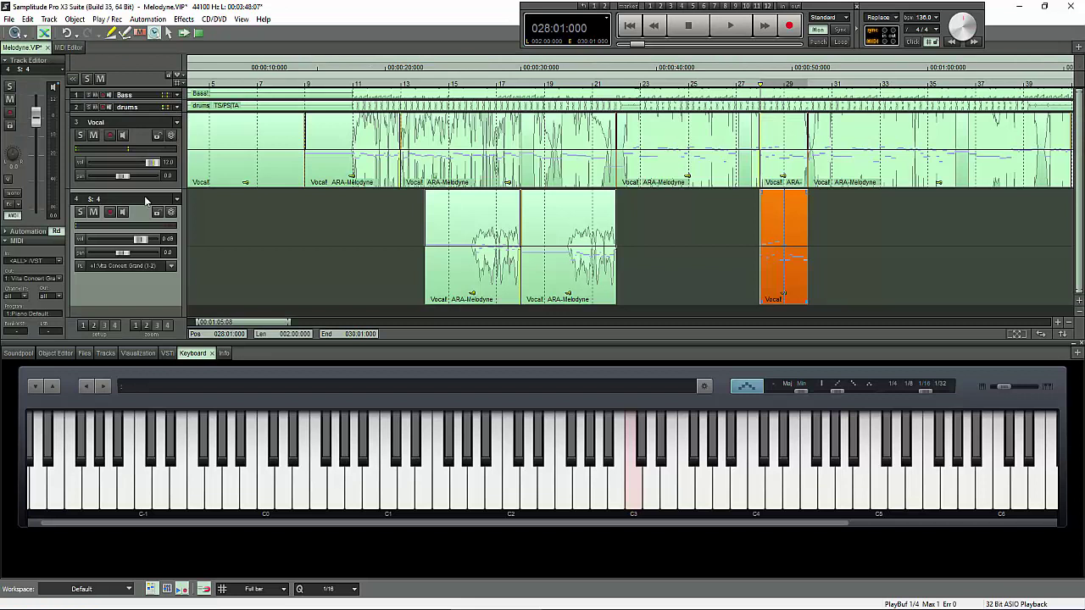
Show the Vita Concert Grand on track 4, solo the track, and audition the converted MIDI notes from bar 28.
left_click(122, 270)
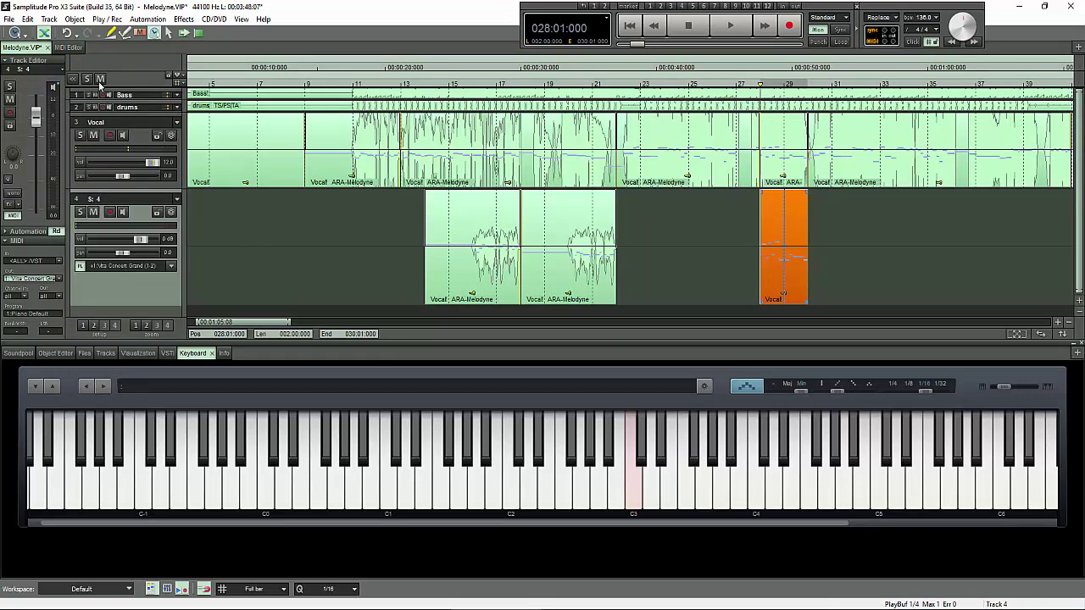
left_click(80, 212)
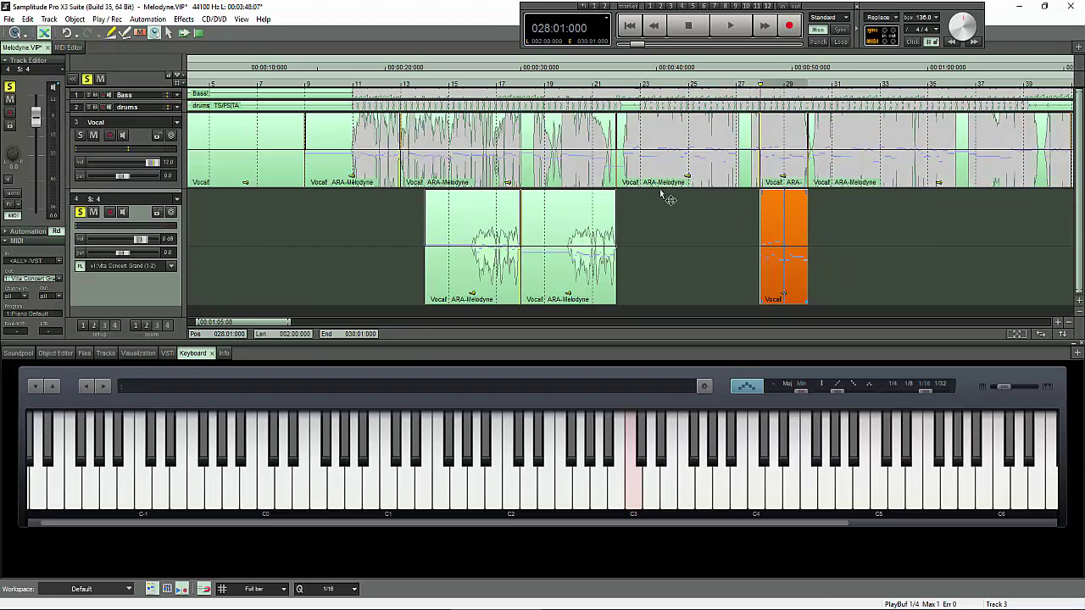
key("space")
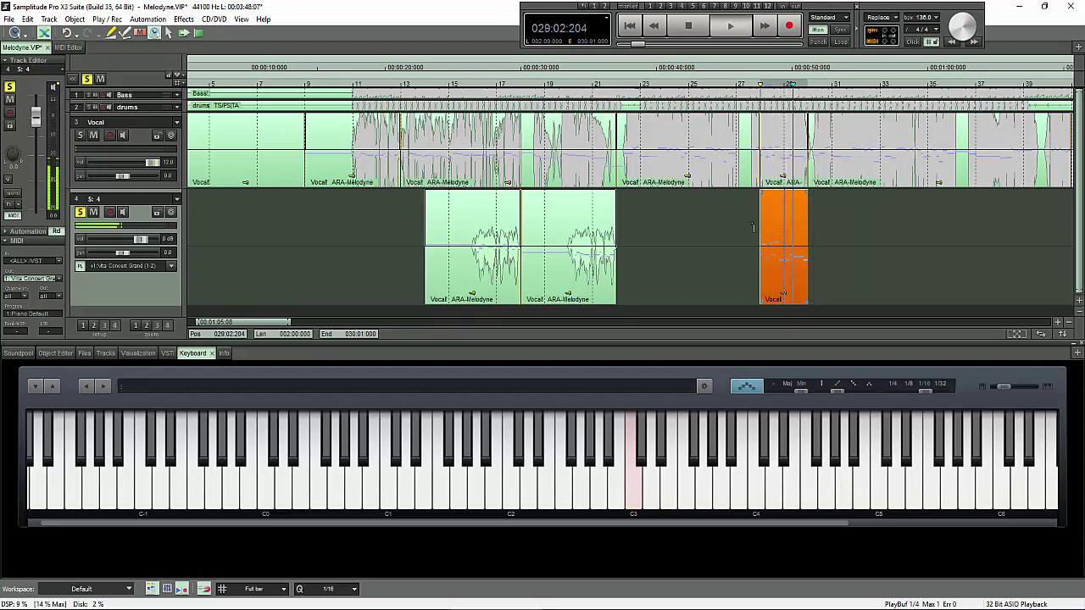
key("space")
Open the Vocal object between bars 28 and 30 for editing in Melodyne and take its window out of full size.
left_click(797, 168)
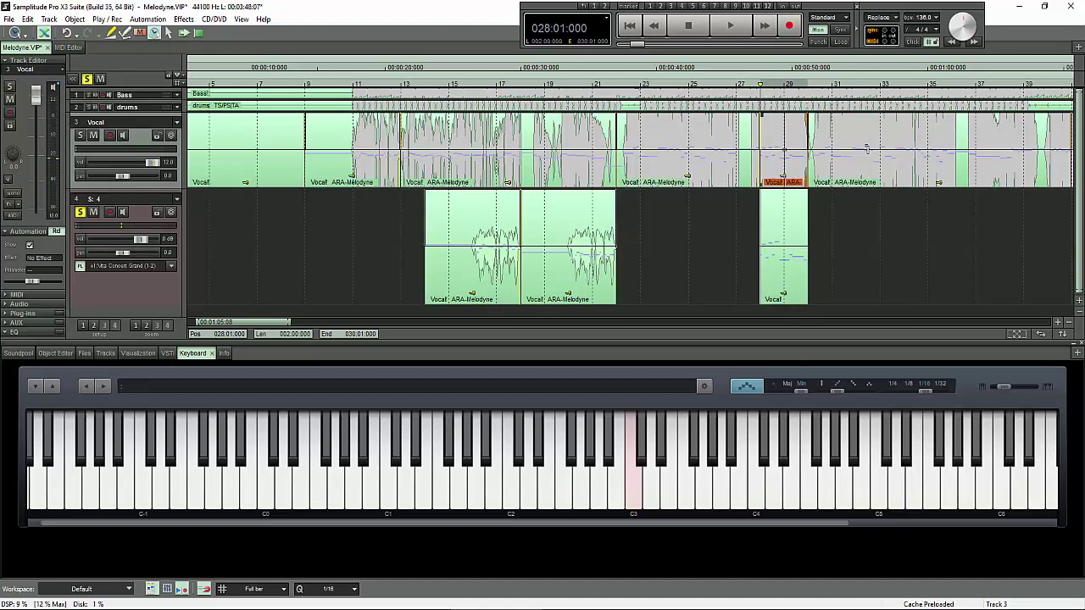
right_click(791, 182)
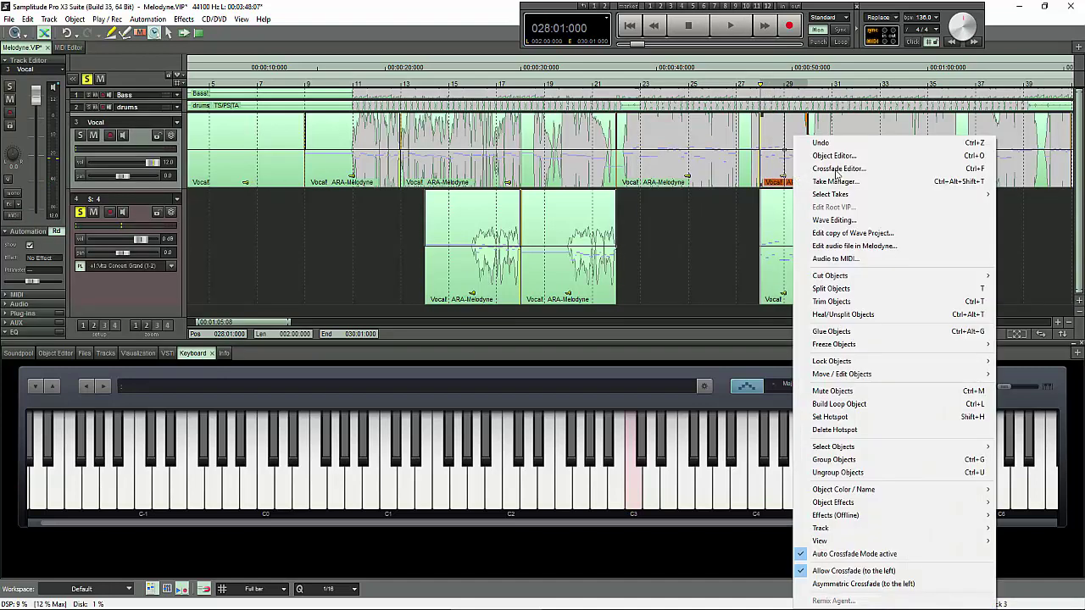
left_click(877, 248)
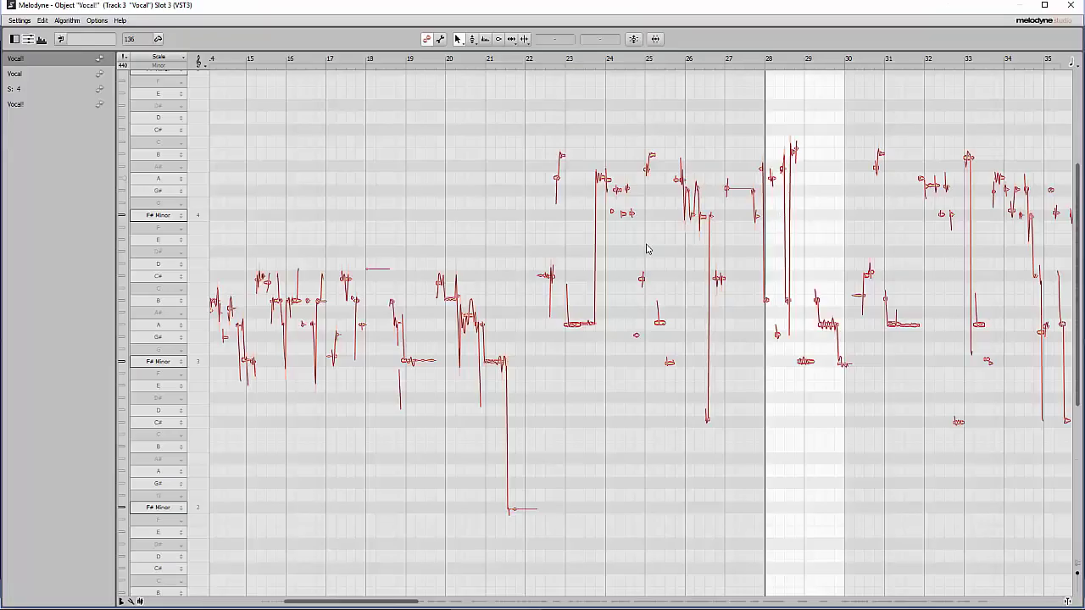
left_click(1044, 6)
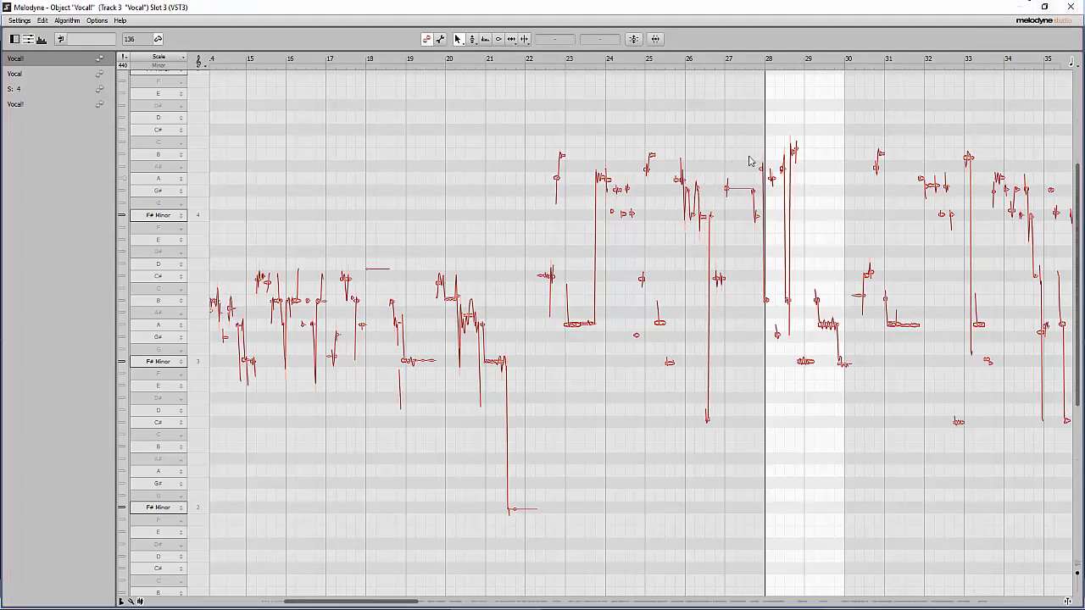
left_click(1044, 6)
left_click(1044, 6)
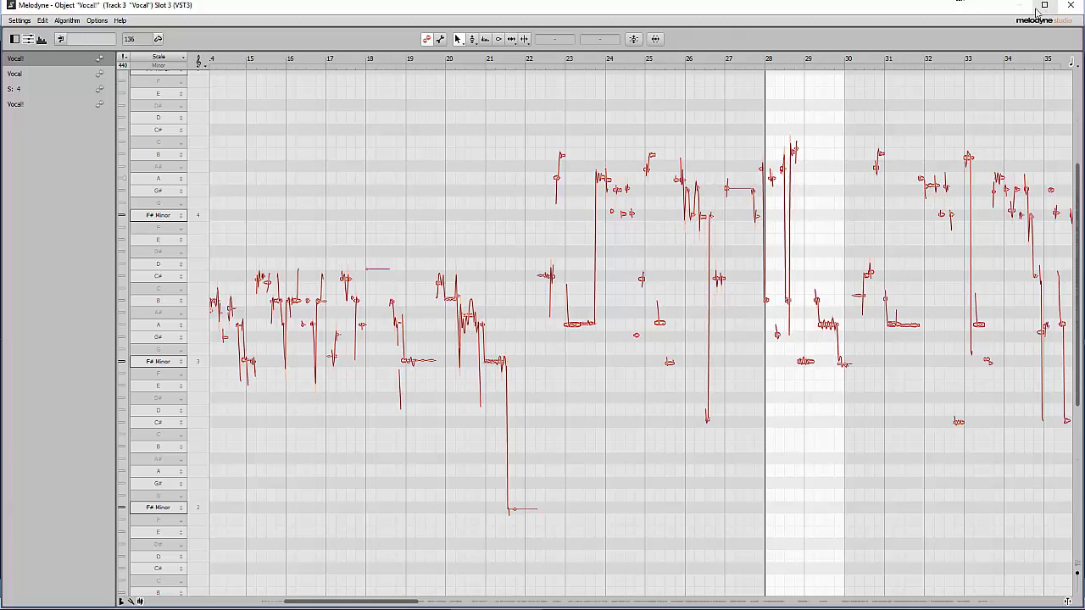
Shrink the Melodyne window and place it so the converted MIDI object on track 4 can be seen beside it.
left_click_drag(972, 12, 922, 63)
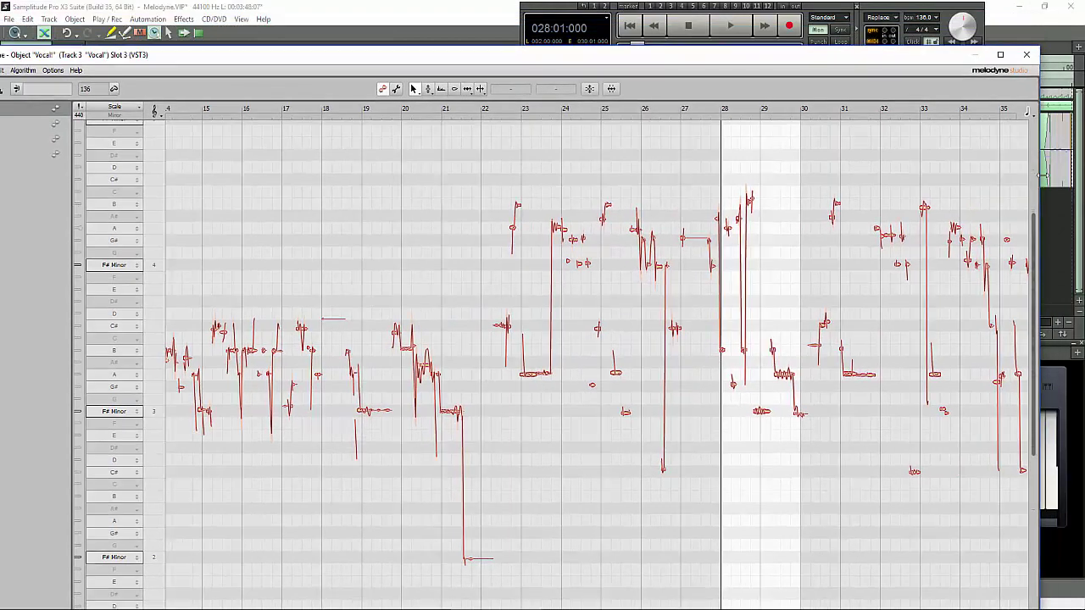
left_click_drag(1037, 200, 557, 201)
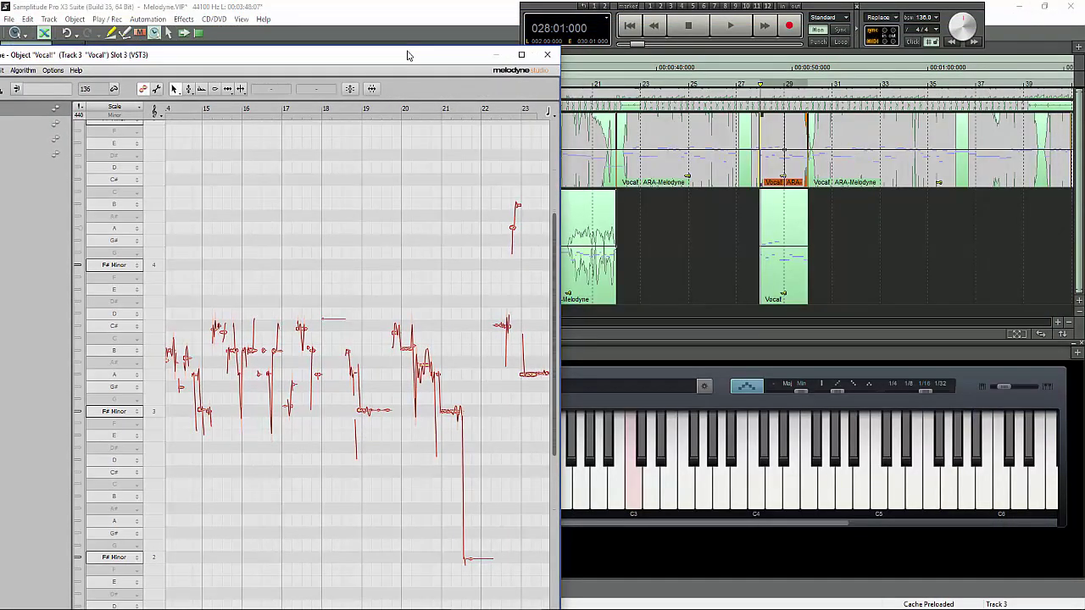
left_click_drag(407, 55, 649, 8)
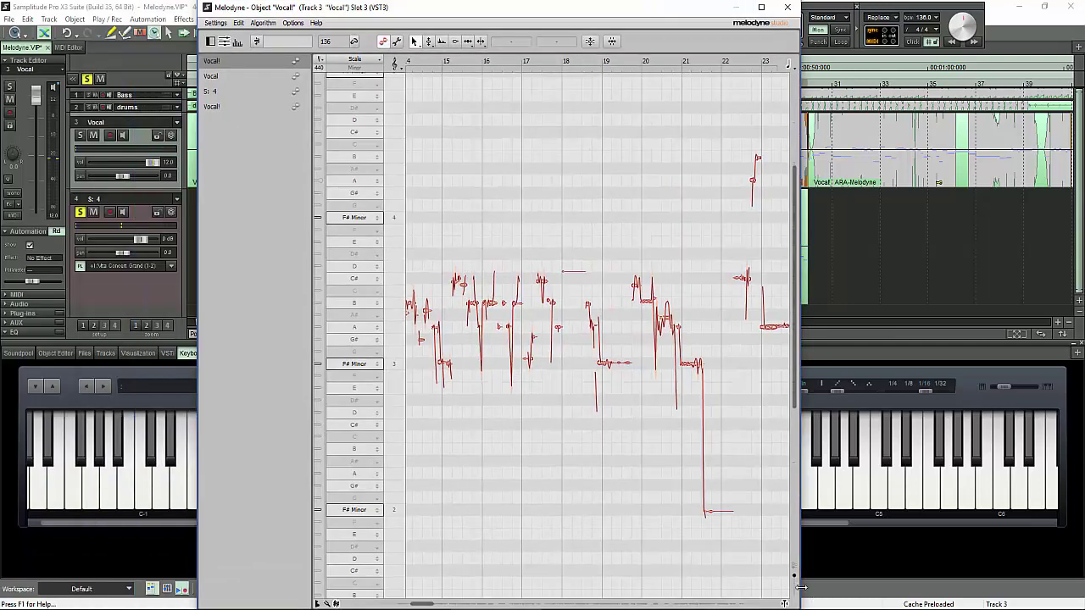
left_click_drag(650, 2, 797, 79)
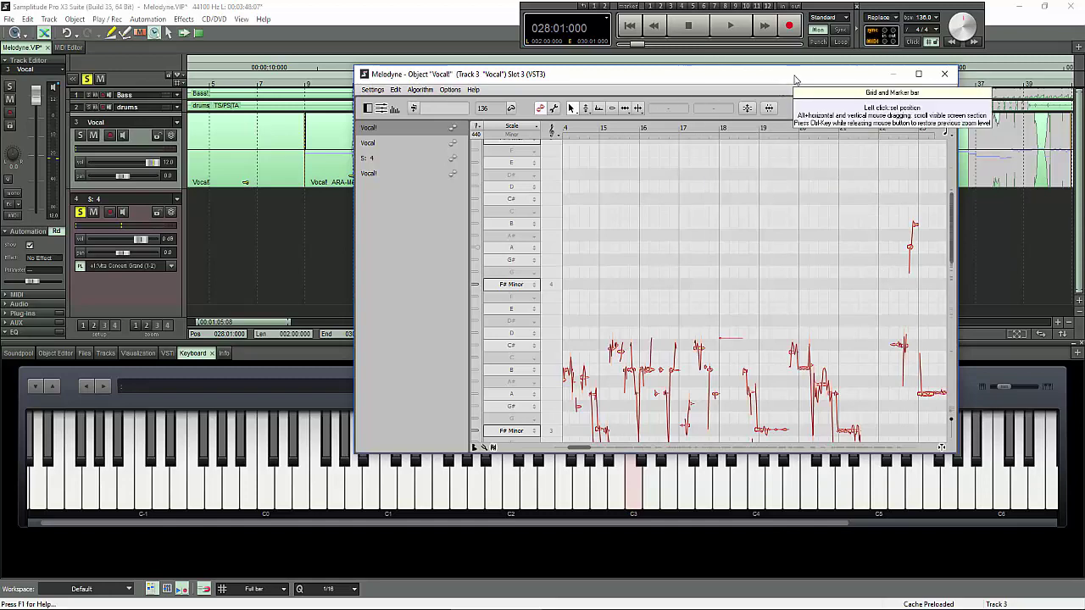
left_click_drag(795, 79, 595, 53)
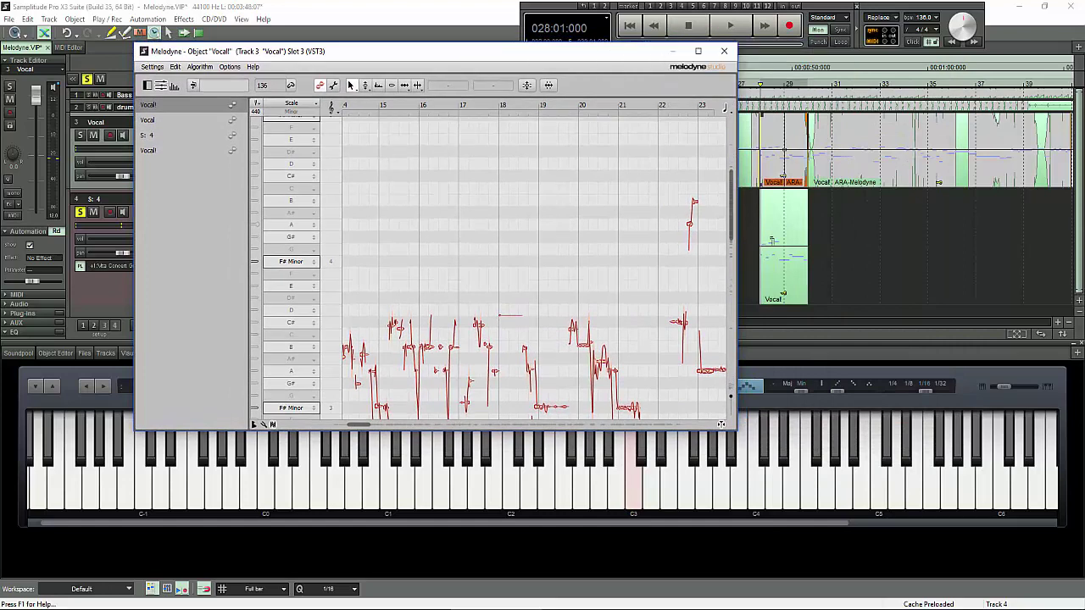
Review Melodyne's available detection algorithms and its Scale Editor display options.
left_click(200, 67)
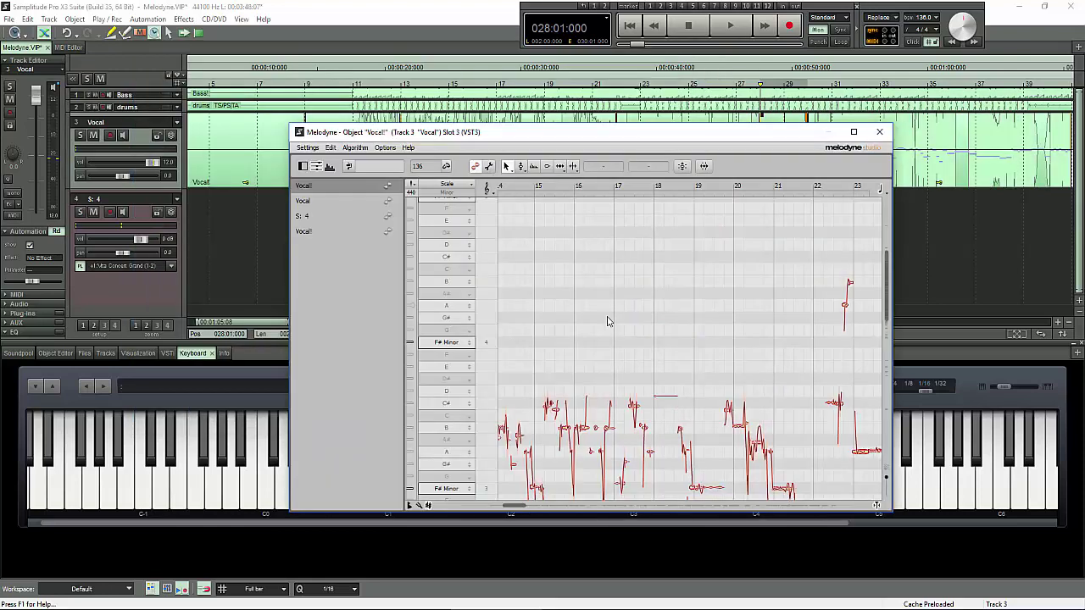
left_click(356, 147)
mouse_move(386, 147)
mouse_move(407, 176)
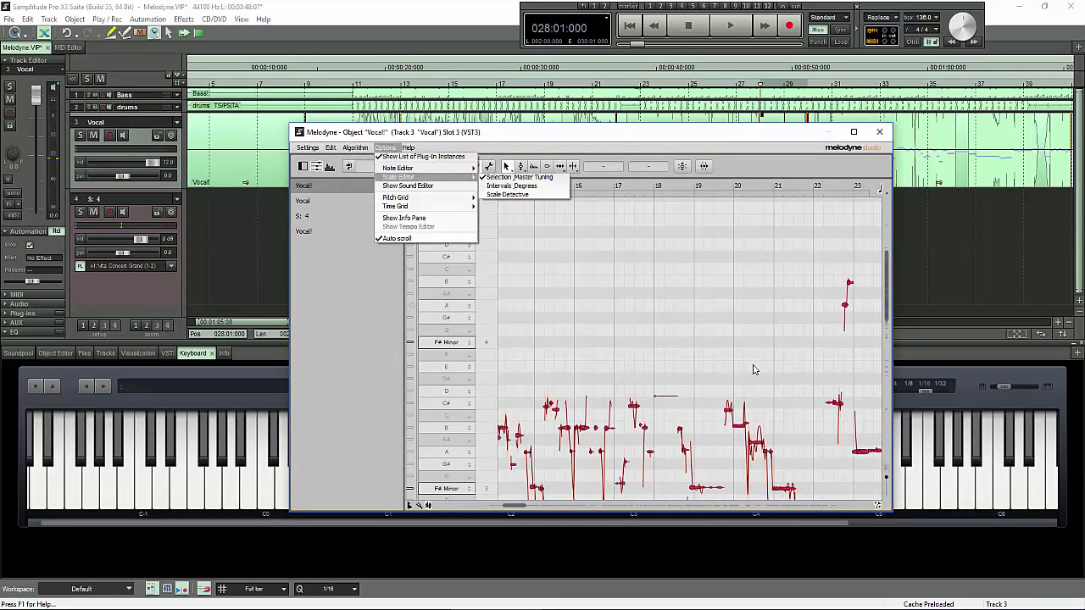
left_click(749, 358)
left_click(356, 148)
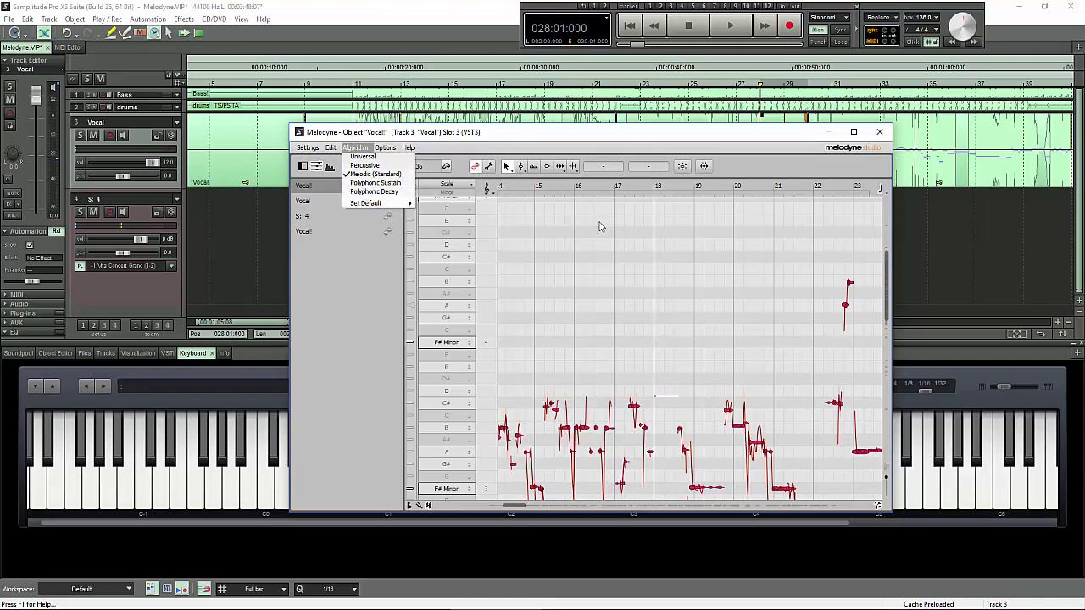
left_click(608, 253)
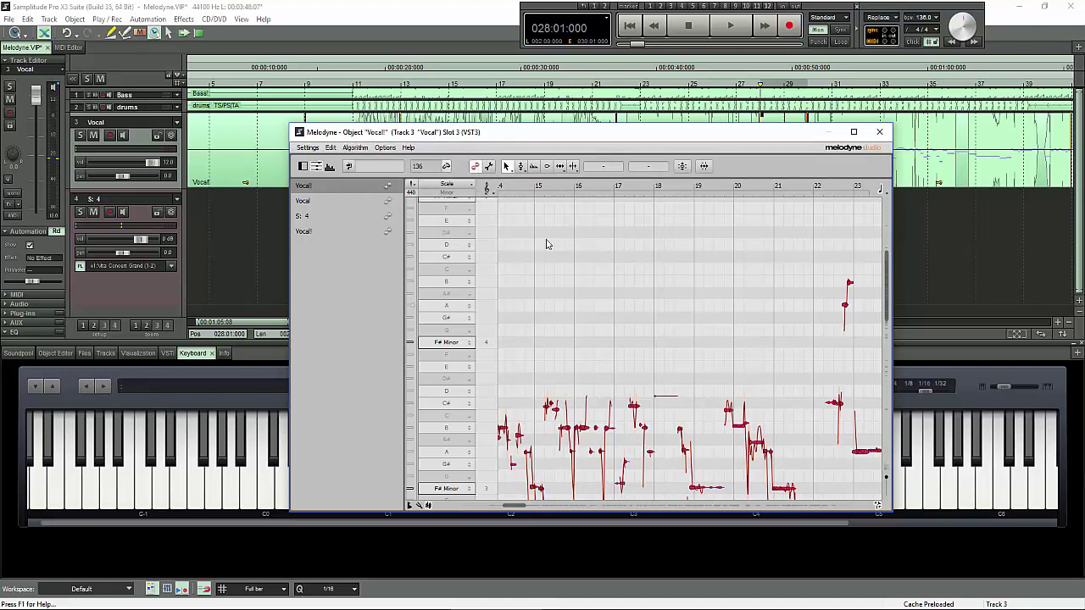
Change the Vocal object's algorithm to Polyphonic Decay with a new detection, and move the Melodyne window below the tracks.
left_click(356, 147)
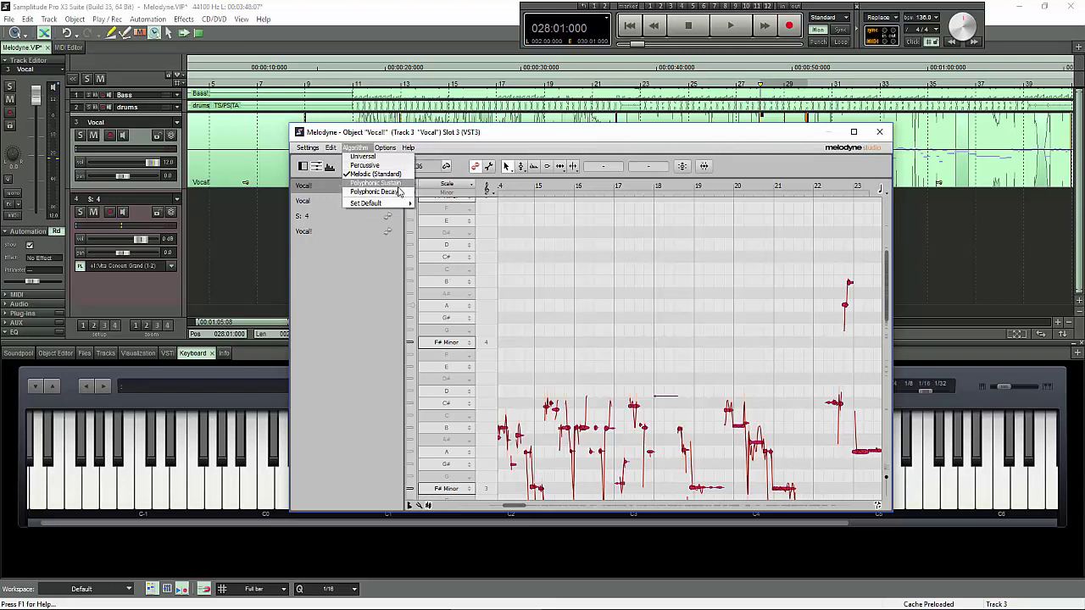
left_click(373, 193)
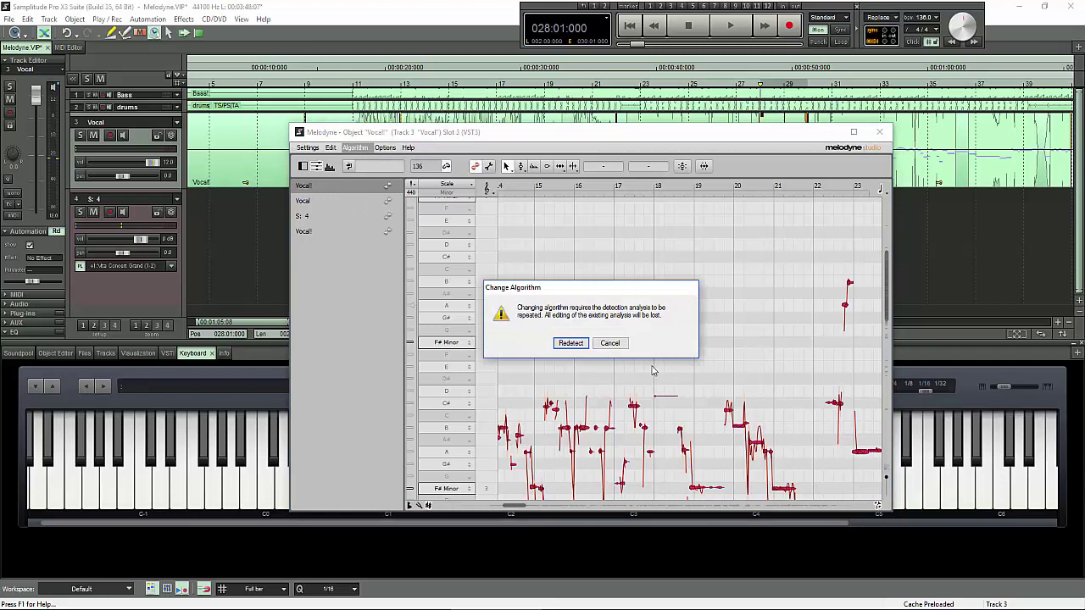
left_click(571, 344)
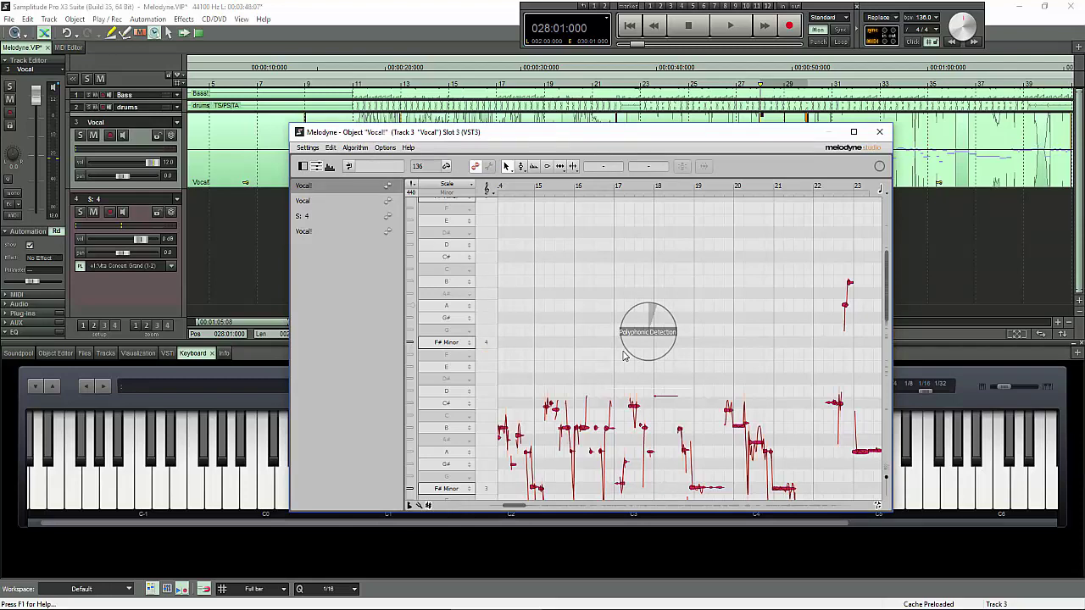
left_click_drag(702, 135, 483, 71)
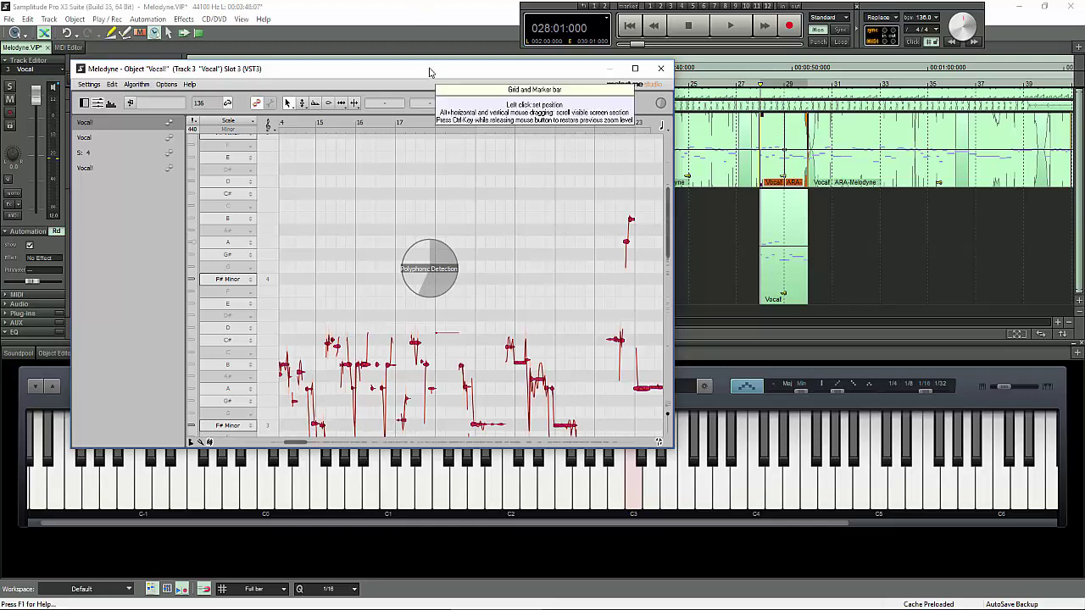
left_click_drag(429, 72, 714, 301)
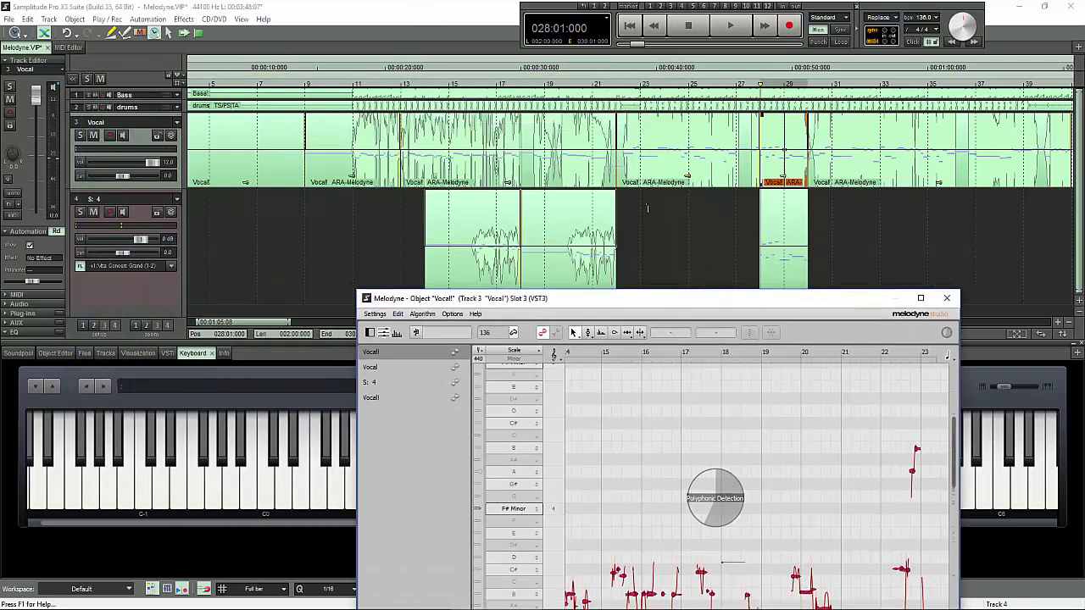
Audition the project from bar 23 and from bar 17 during the detection, bring up the track manager list, and stop playback.
left_click(640, 88)
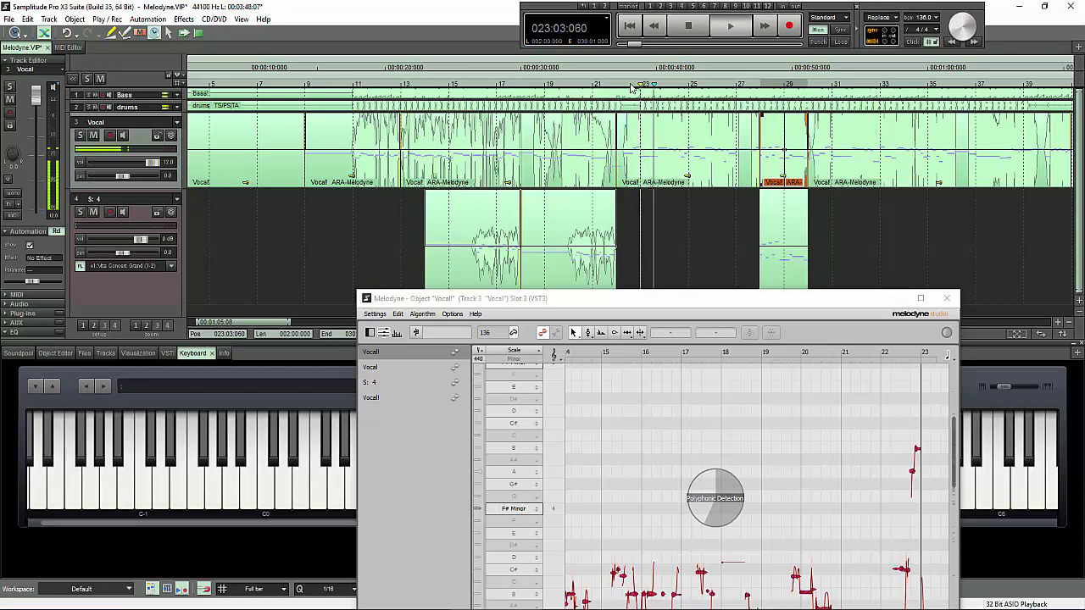
left_click(573, 88)
left_click(498, 88)
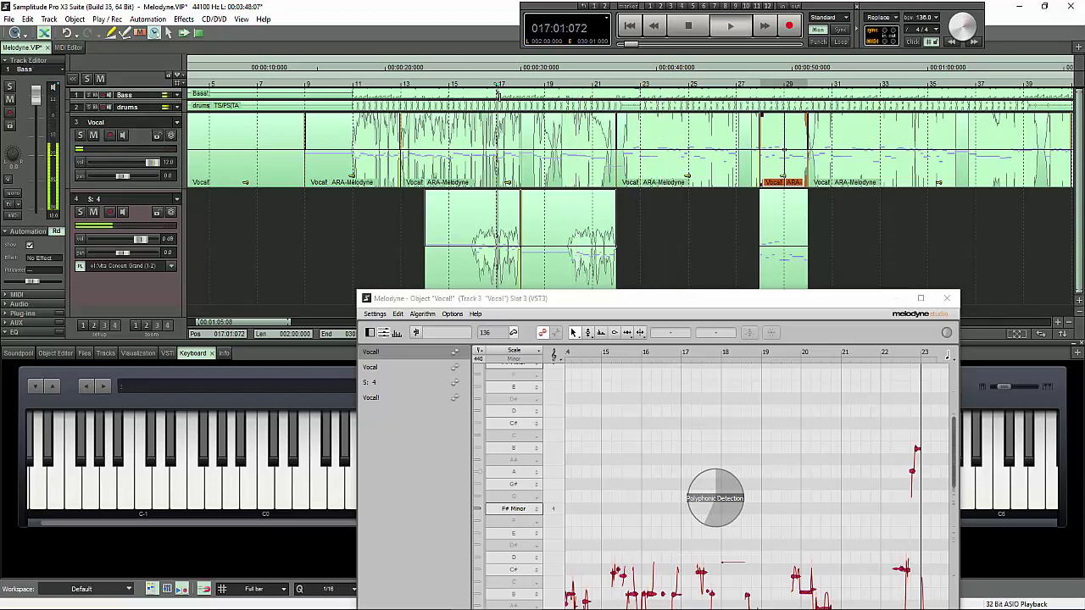
left_click(106, 354)
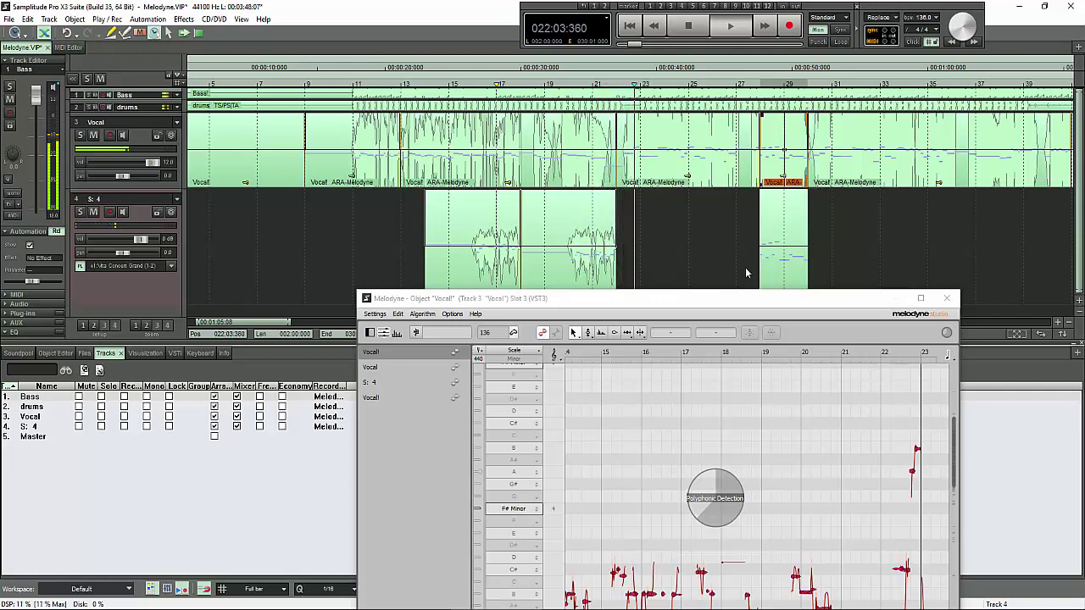
key("space")
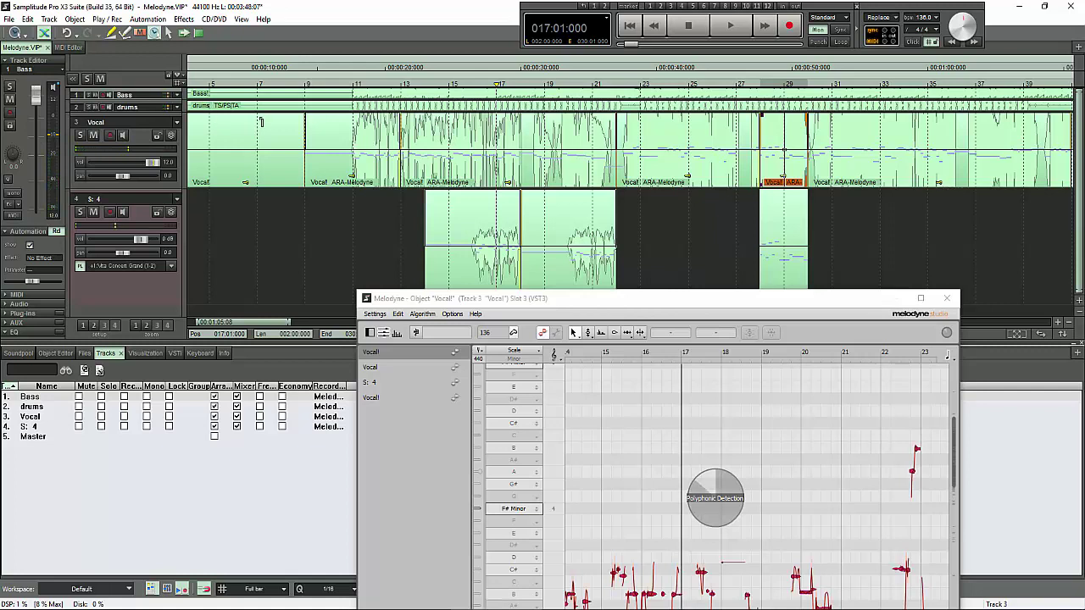
Select the Vocal track and move the Melodyne window up to bring its redetected notes into full view.
left_click(143, 138)
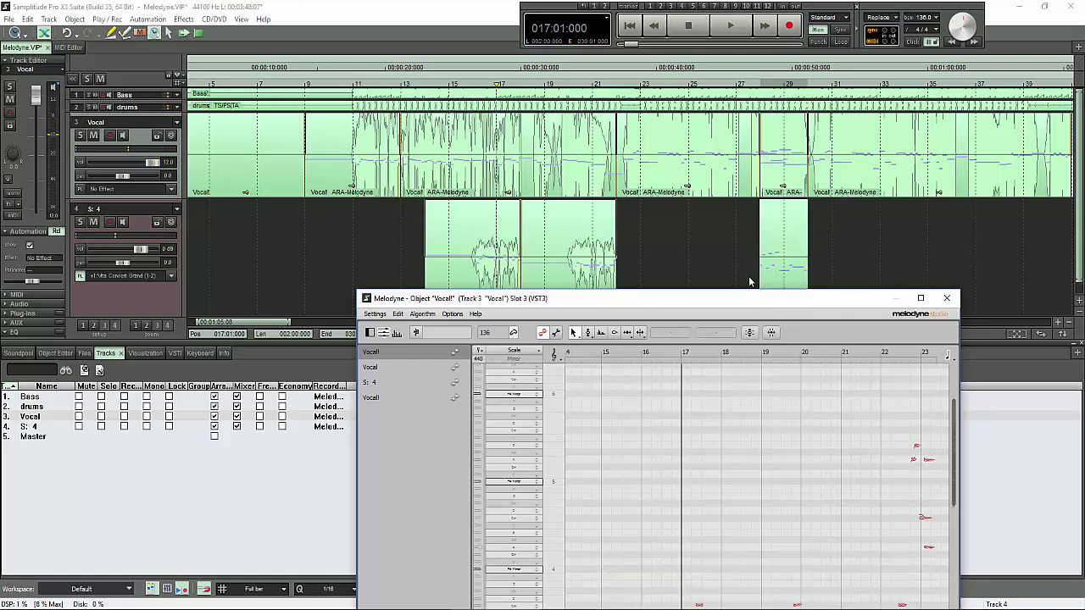
left_click_drag(738, 298, 457, 146)
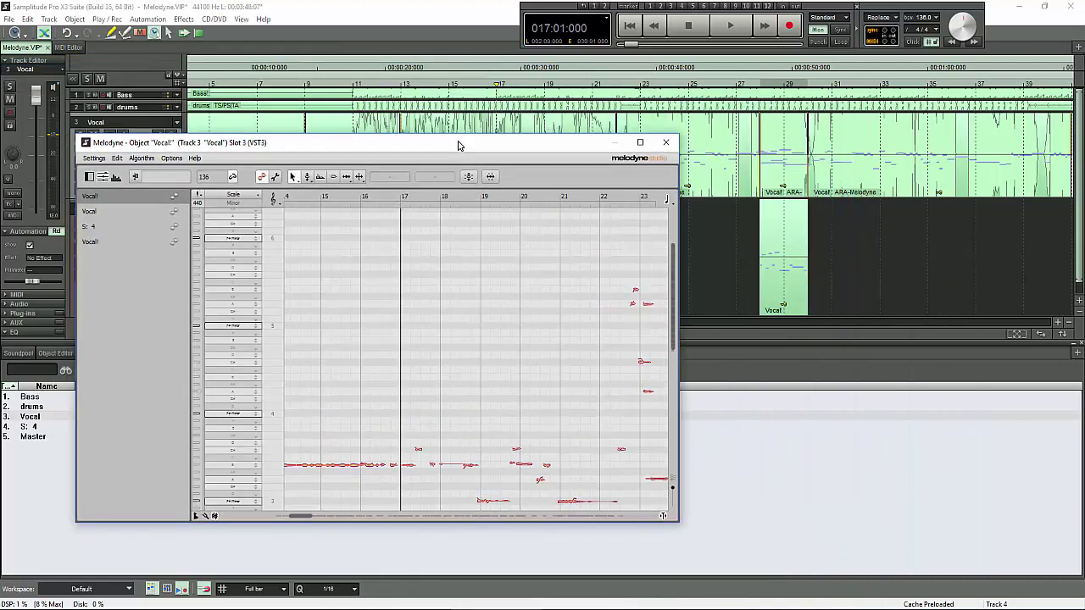
Move the Melodyne window below the tracks and delete the old MIDI object at bar 28 on track S: 4.
left_click(785, 157)
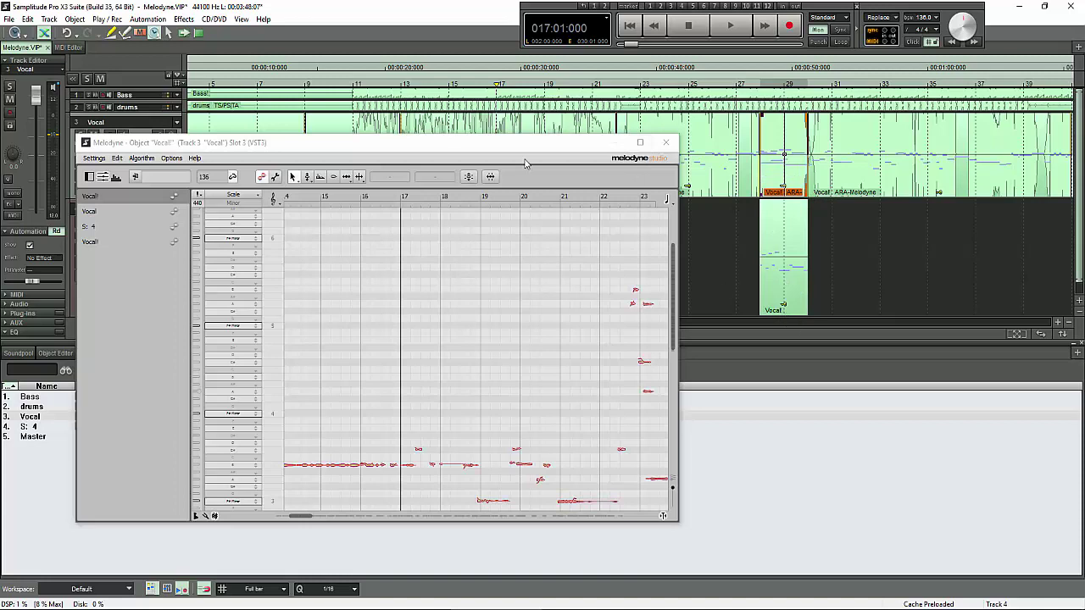
left_click_drag(543, 142, 577, 400)
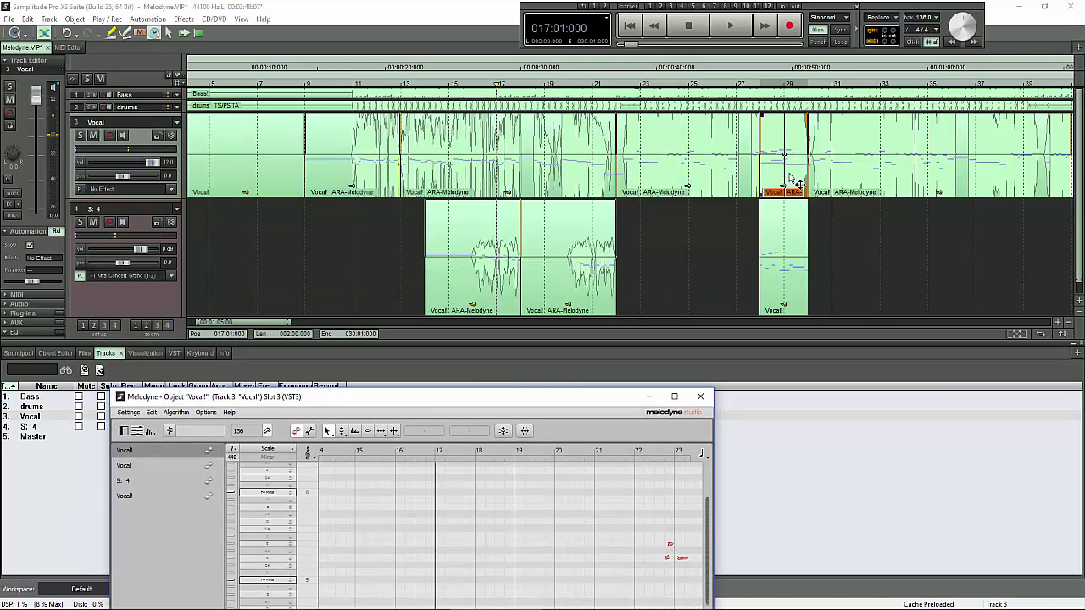
left_click(795, 303)
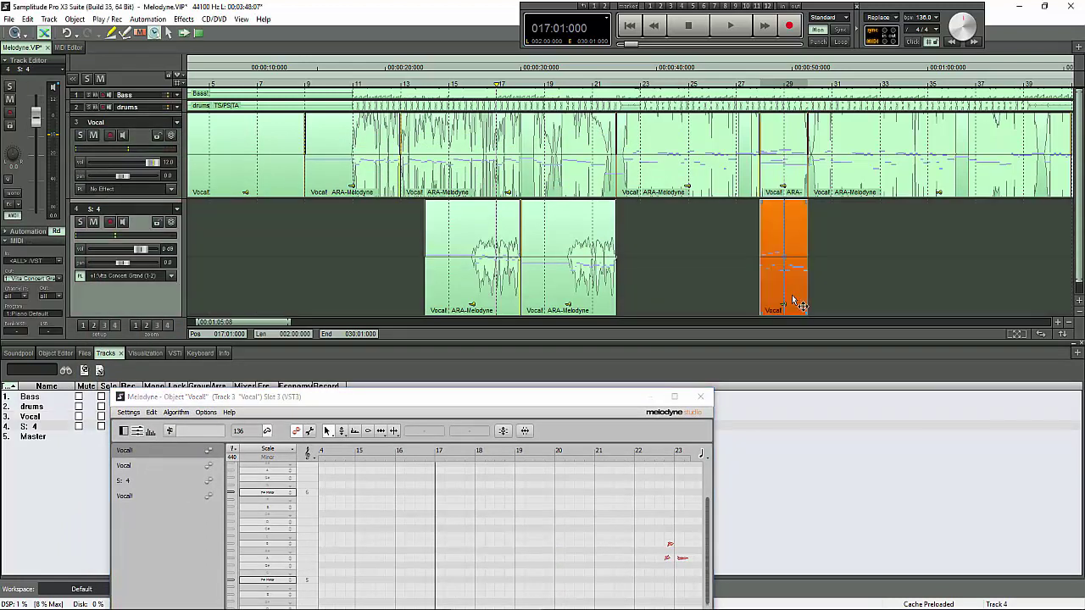
key("Delete")
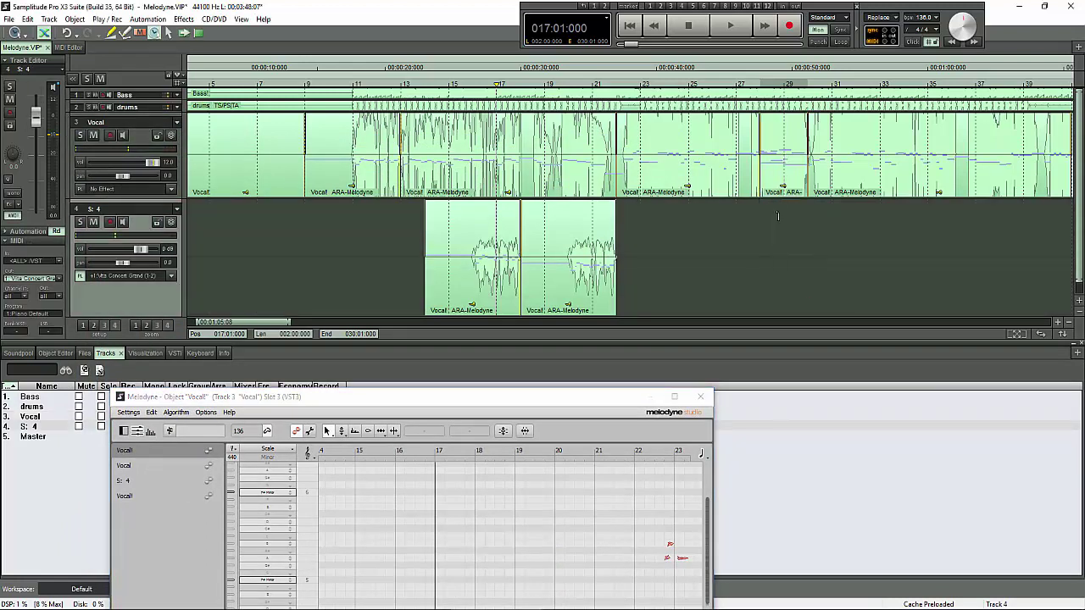
Convert the Vocal object at bars 28 to 30 to MIDI again and set the playback position to bar 28.
right_click(787, 187)
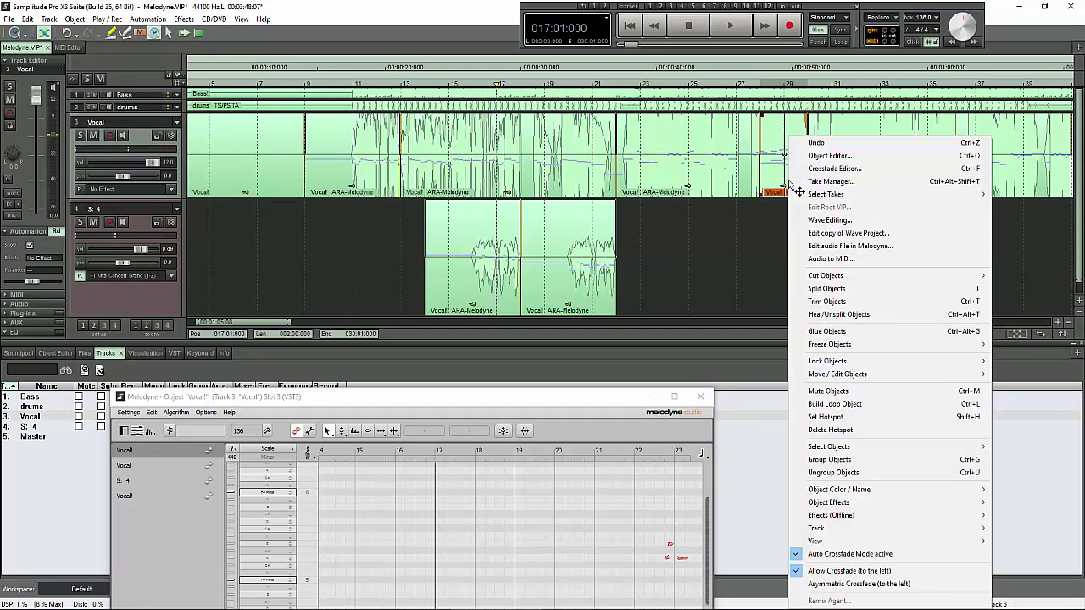
left_click(865, 262)
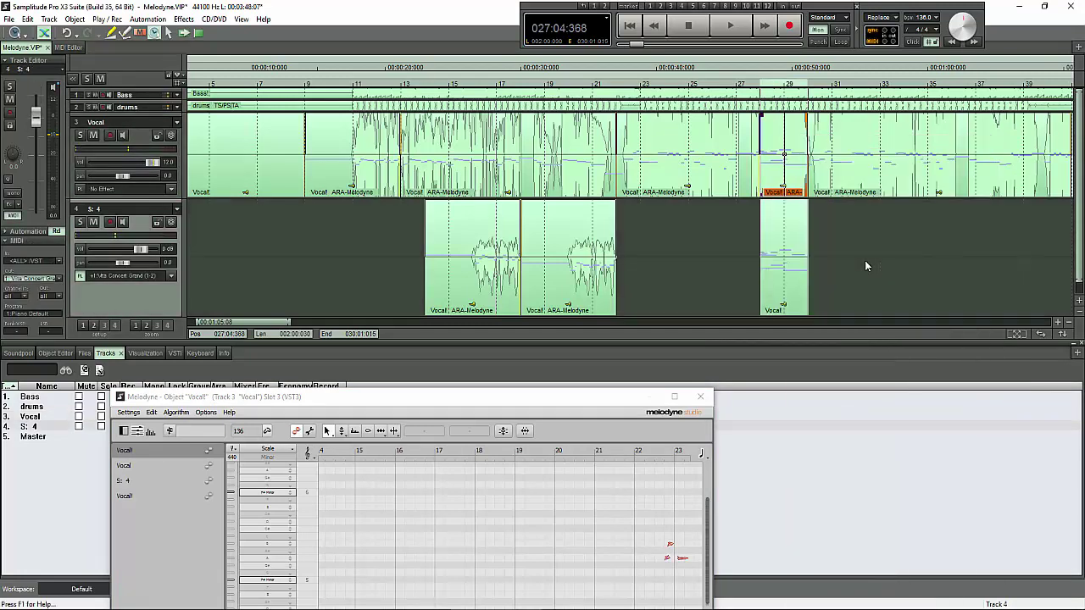
left_click(762, 229)
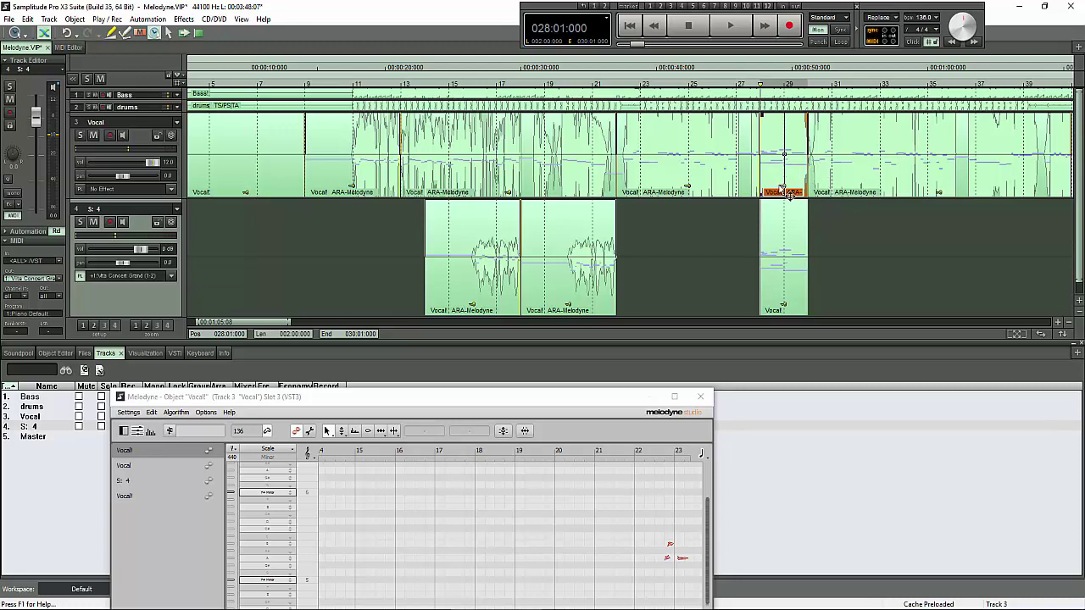
Check which detection algorithm is assigned to the Vocal object in Melodyne, and close the Melodyne window.
left_click_drag(532, 402, 553, 299)
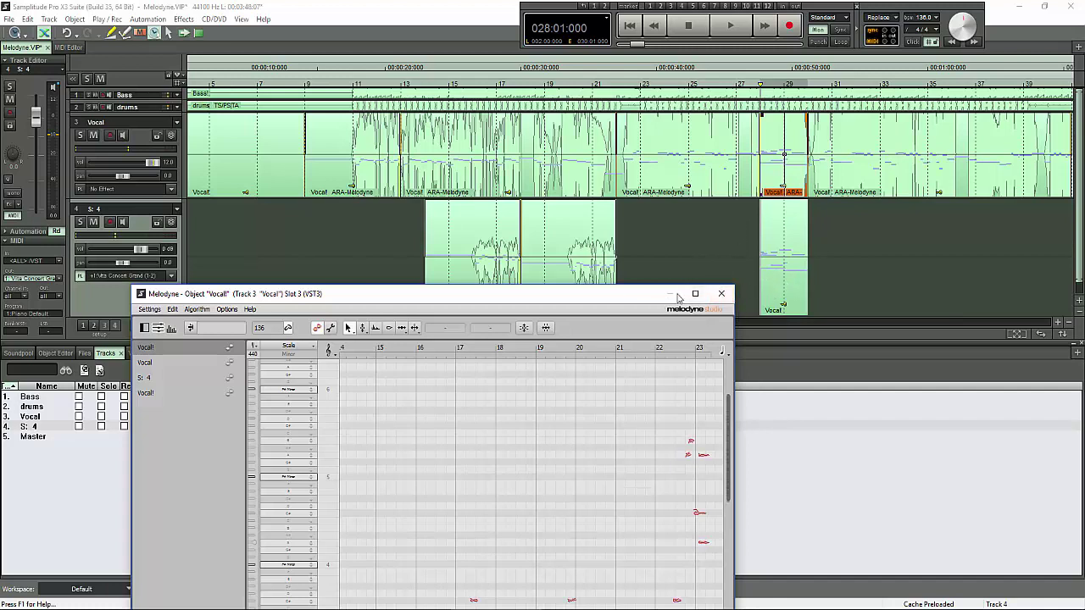
left_click(200, 310)
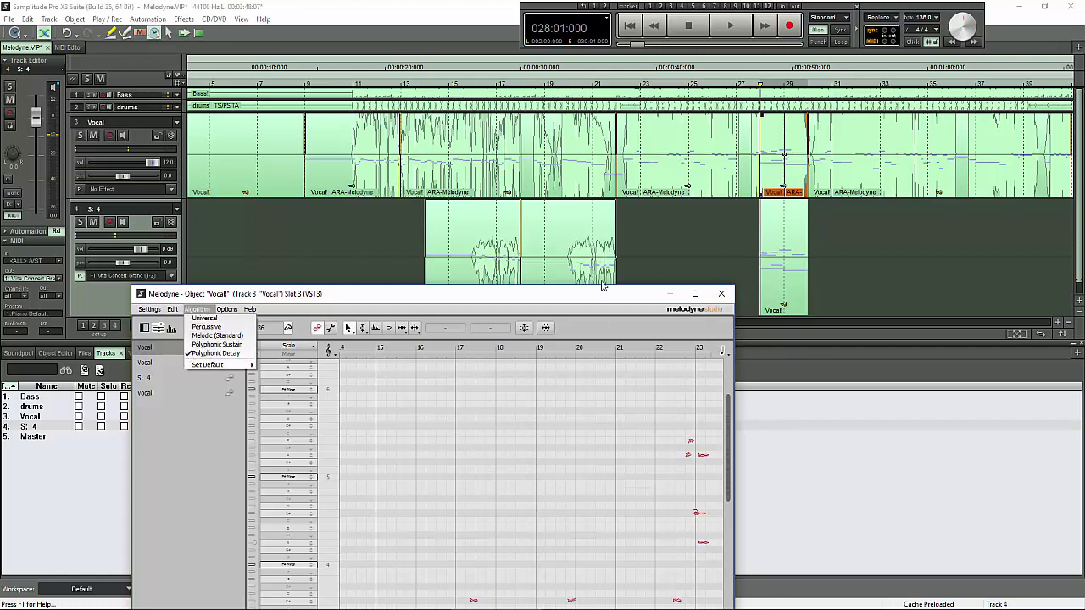
left_click(450, 300)
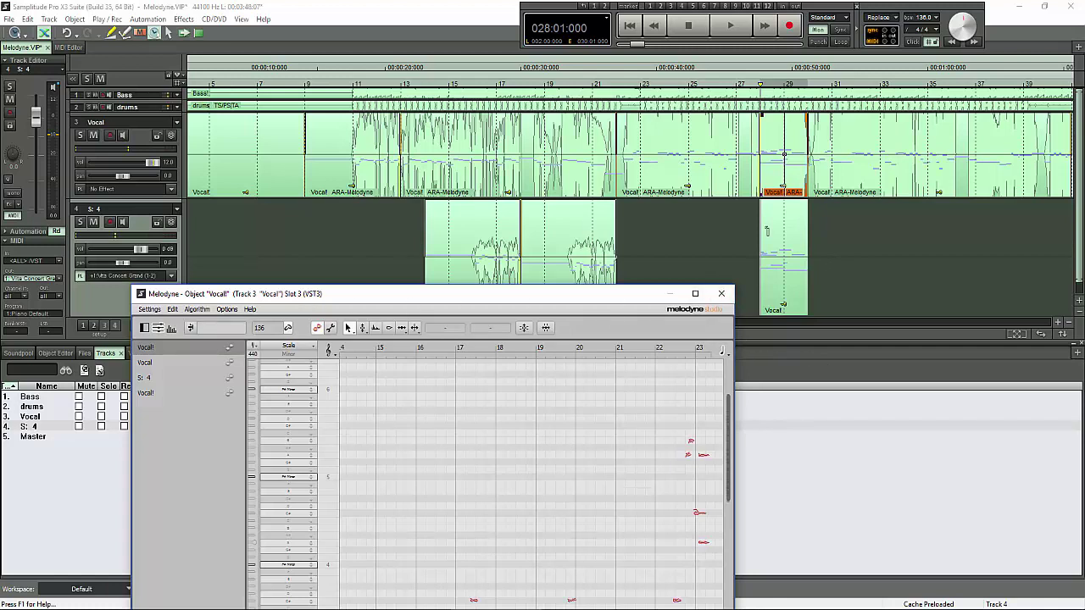
left_click(721, 294)
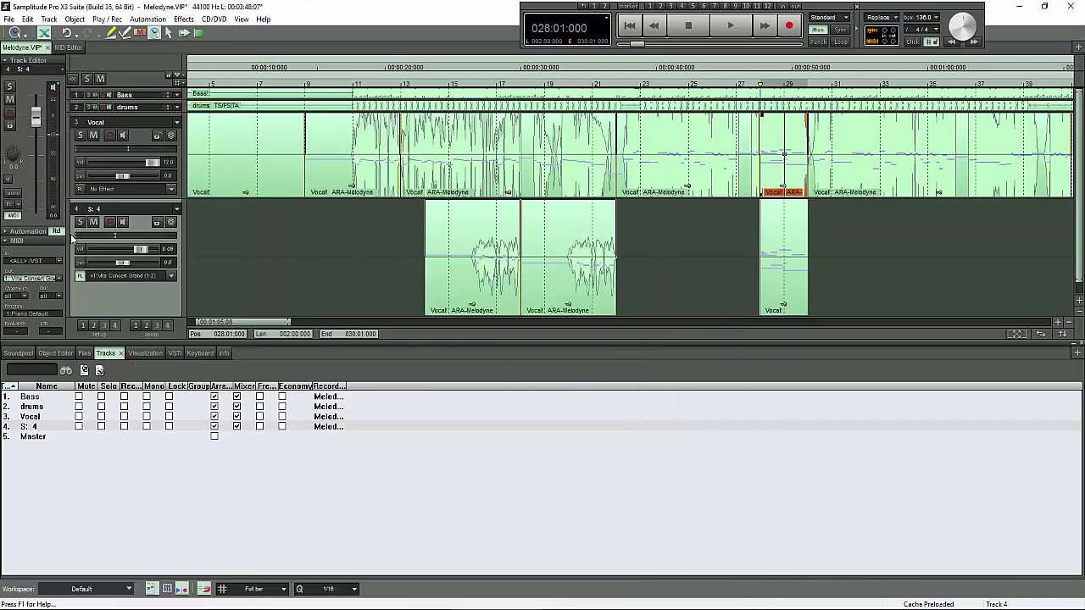
Solo track S: 4, audition its converted MIDI from bar 28, and turn its solo off.
left_click(81, 222)
key("space")
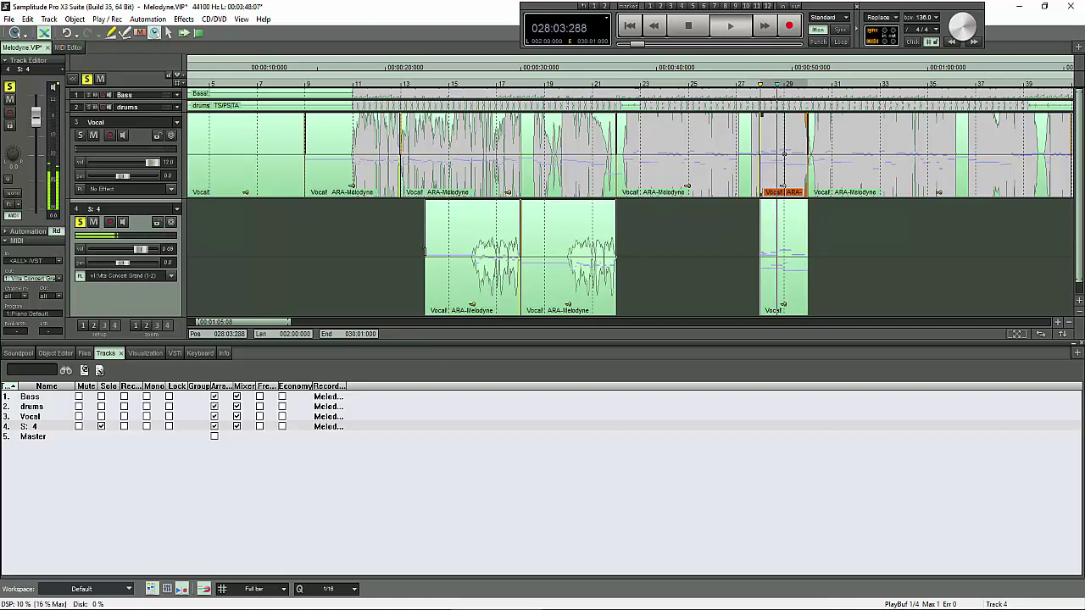
key("space")
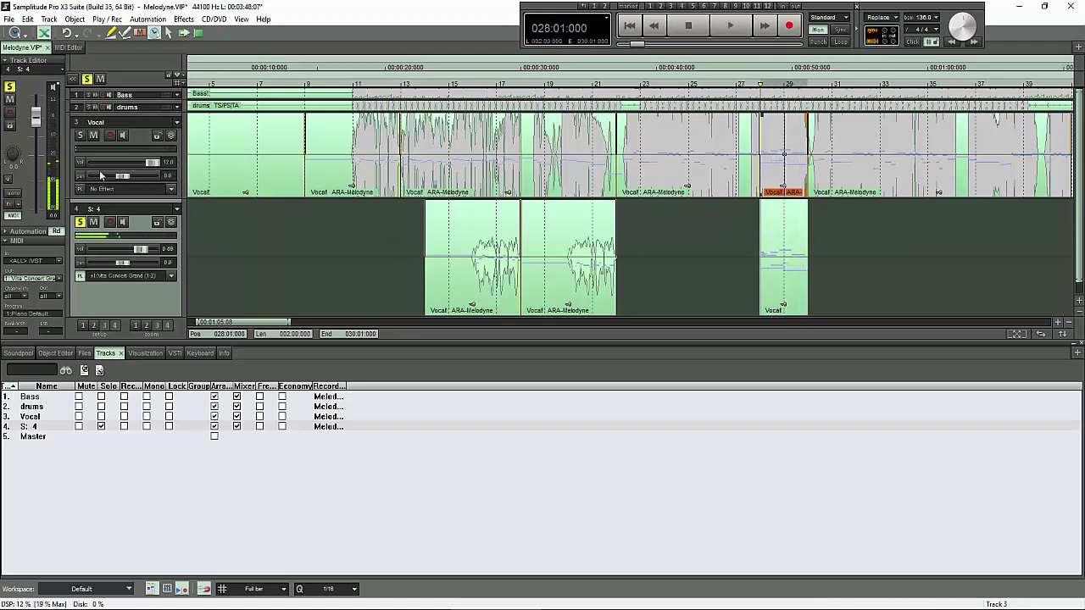
left_click(83, 223)
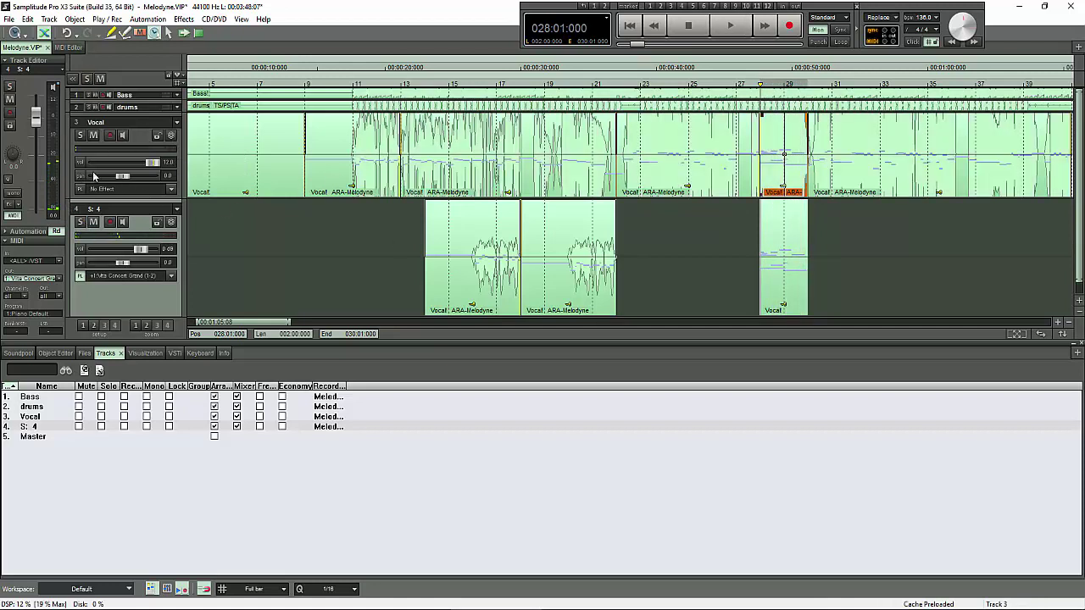
Solo the Vocal track and audition it from bar 28, and add track S: 4 to the solo to hear both together.
left_click(81, 136)
key("space")
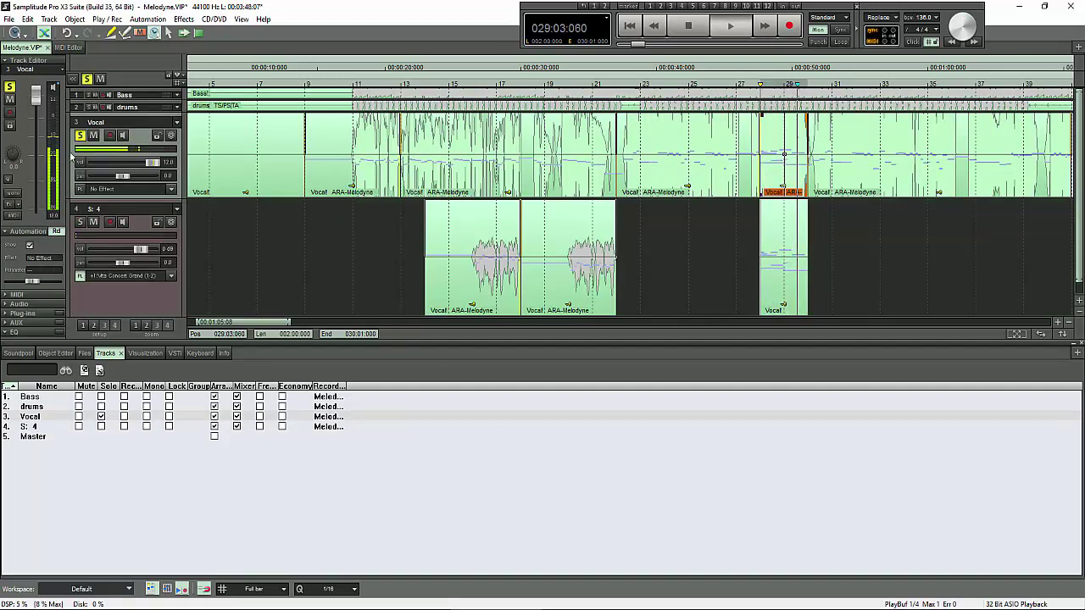
key("space")
left_click(80, 222)
key("space")
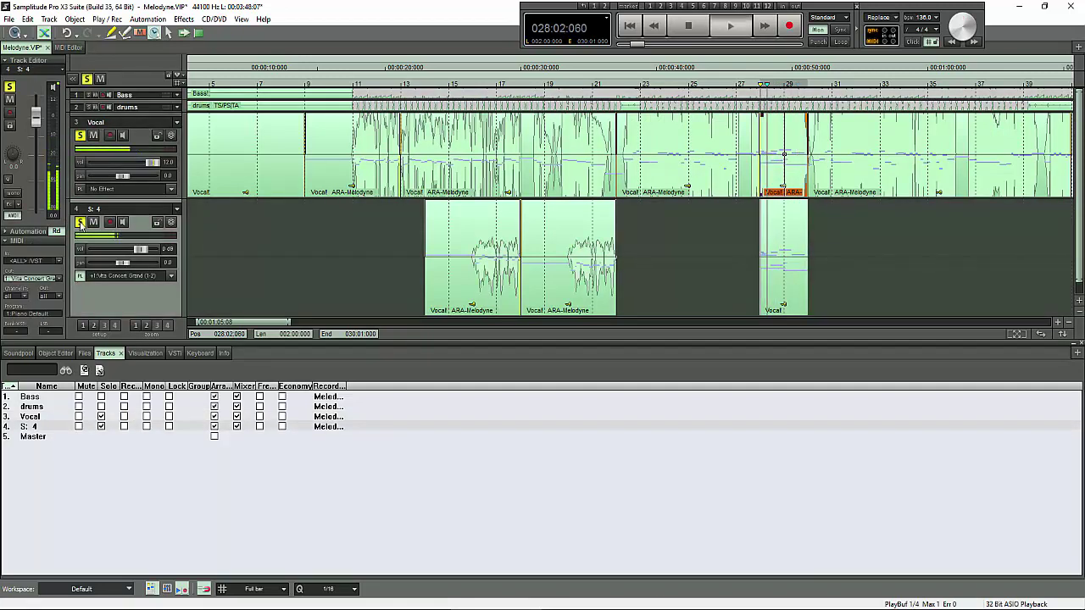
key("space")
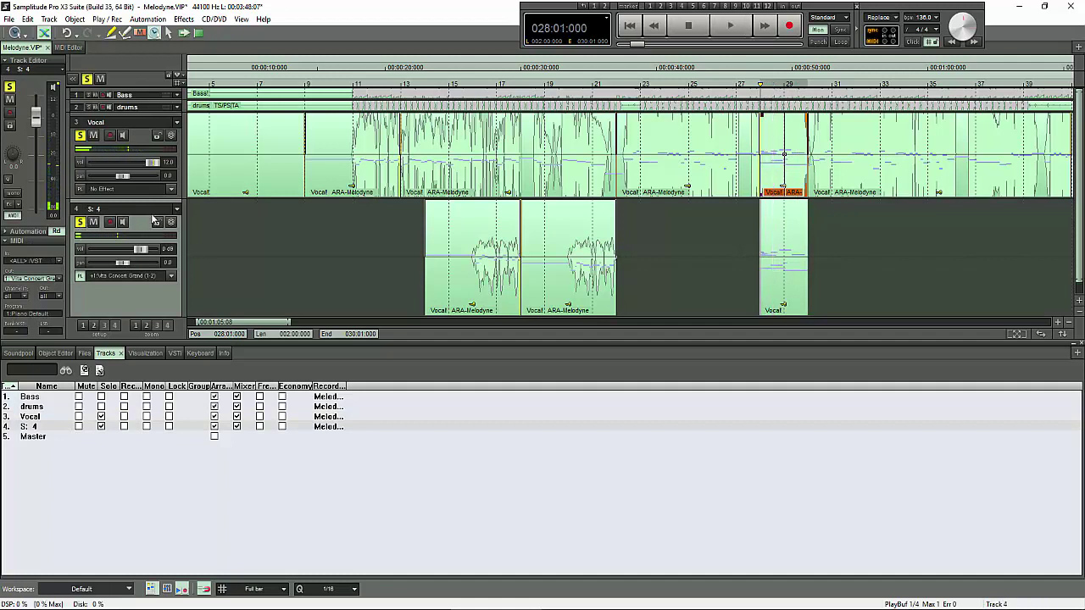
Lower the Vocal track's volume to just above 0 dB and audition it with track S: 4 from bar 28.
left_click(113, 138)
left_click_drag(35, 99, 37, 121)
key("space")
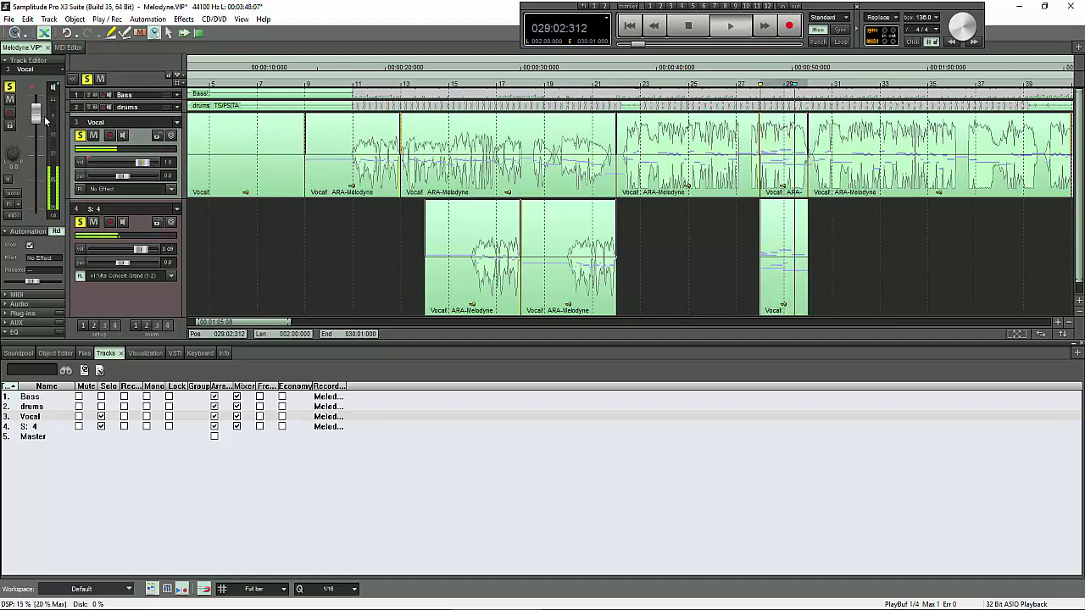
key("space")
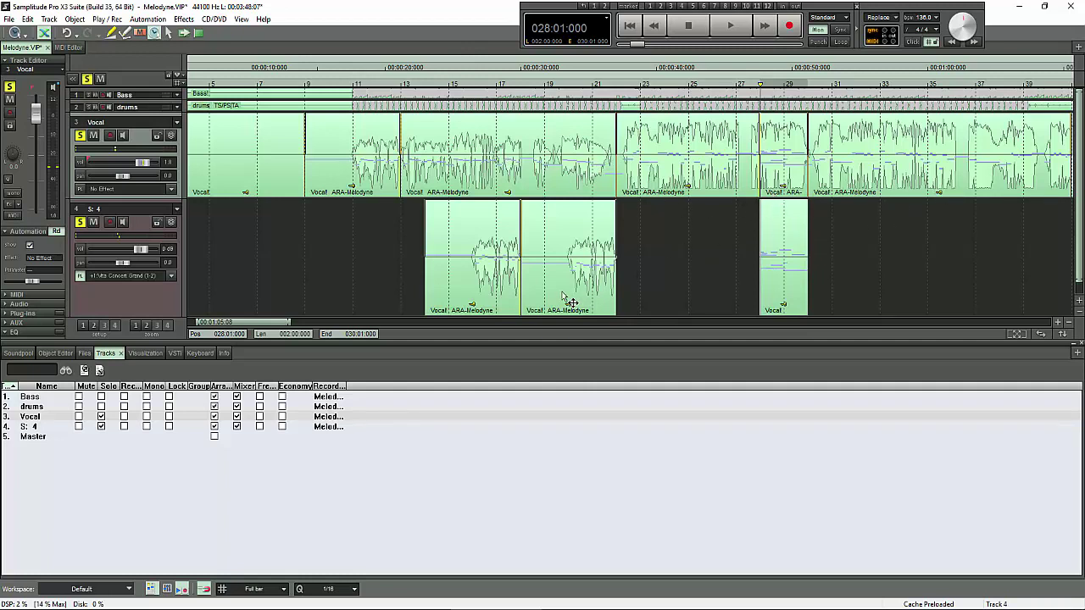
Open the bar 28 MIDI object in the MIDI Editor, audition its notes and one piano key, and return to the arrangement.
left_click(793, 290)
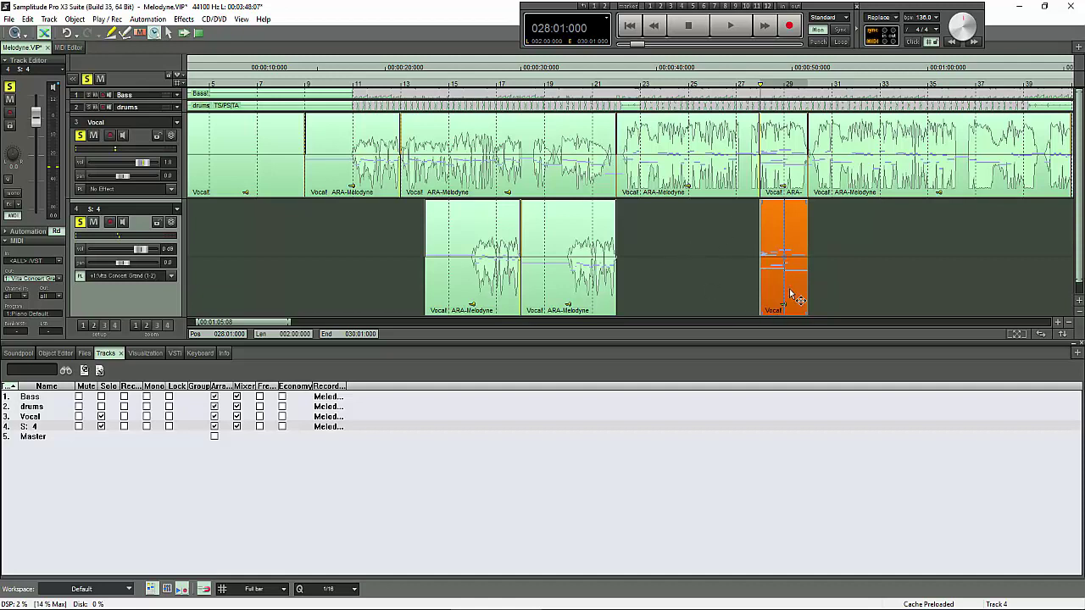
left_click_drag(801, 298, 798, 299)
double_click(796, 298)
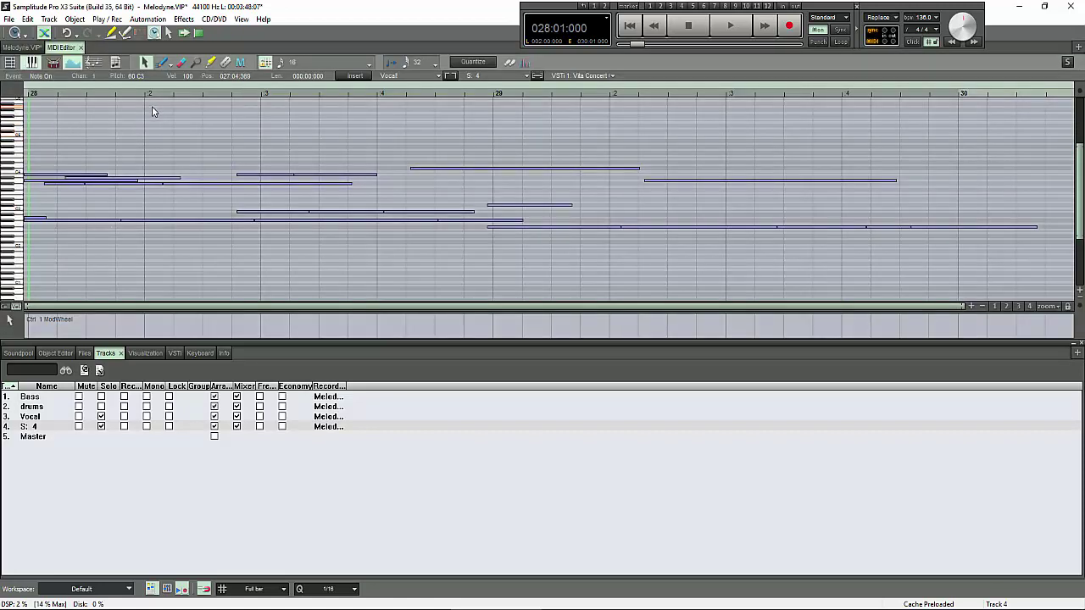
key("space")
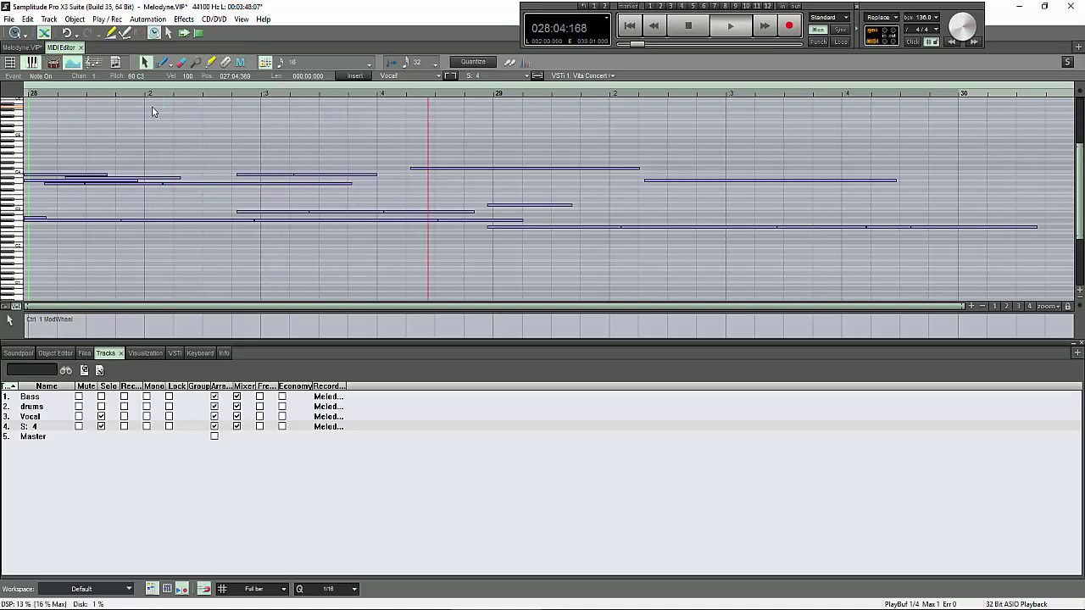
key("space")
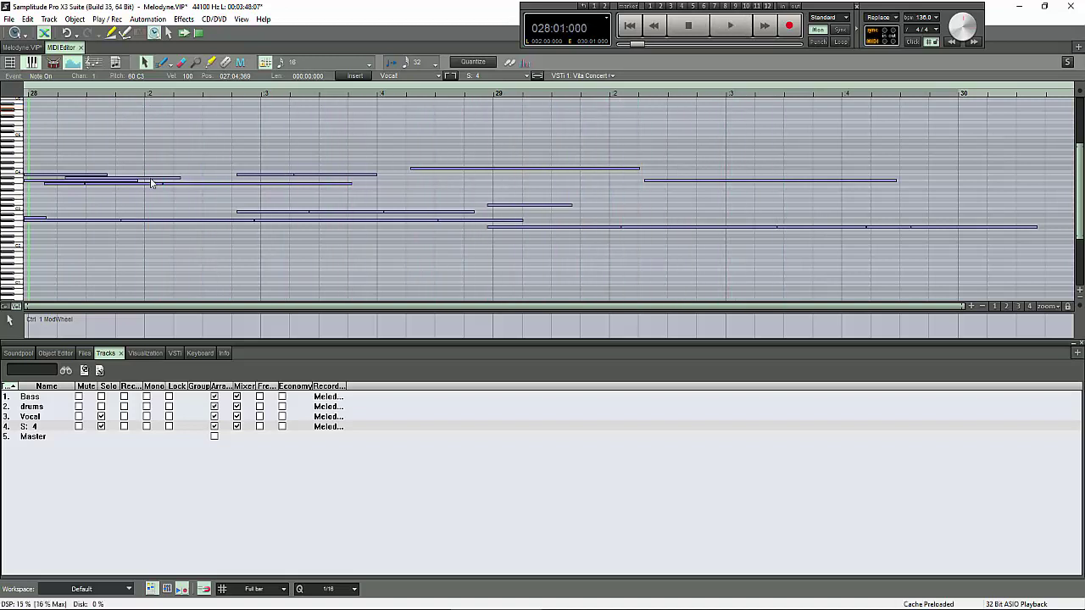
left_click(16, 220)
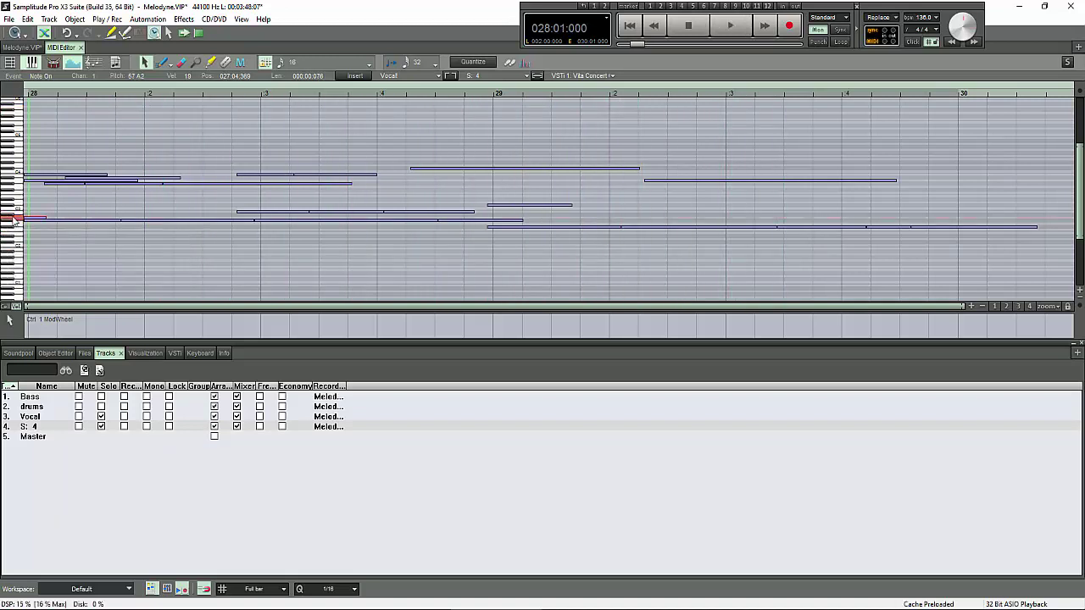
left_click(23, 47)
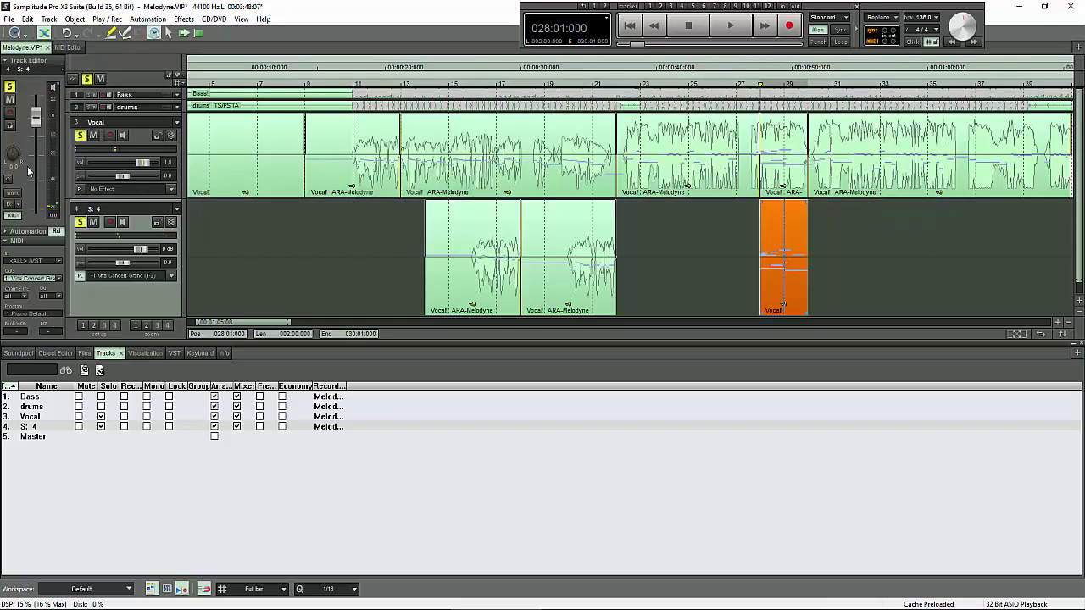
Lower the volume of track S: 4 to about -25 dB and turn off the Vocal track's solo.
left_click(136, 227)
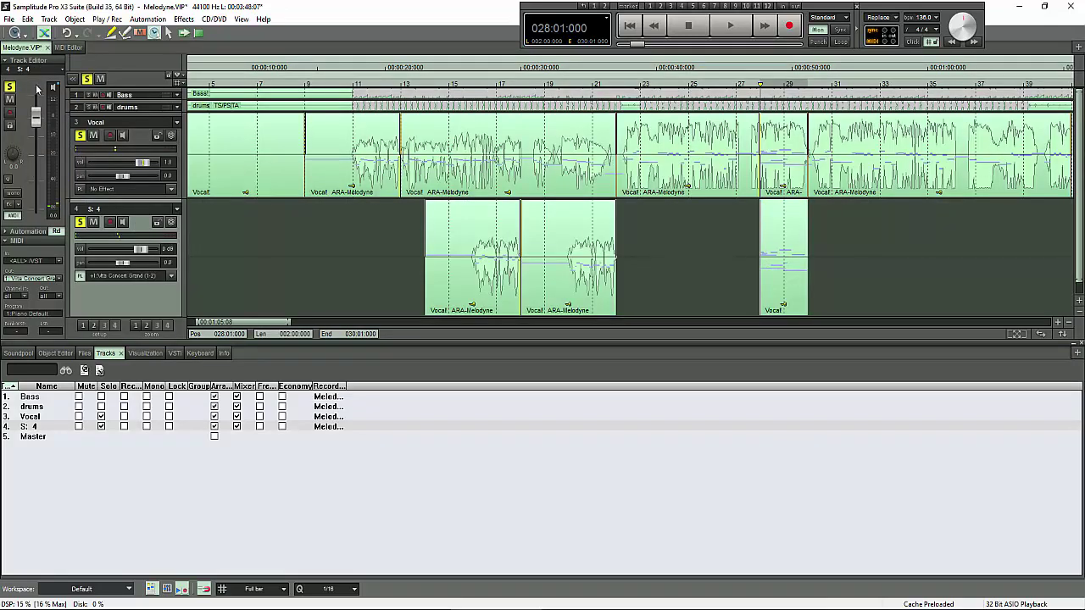
left_click_drag(36, 123, 37, 163)
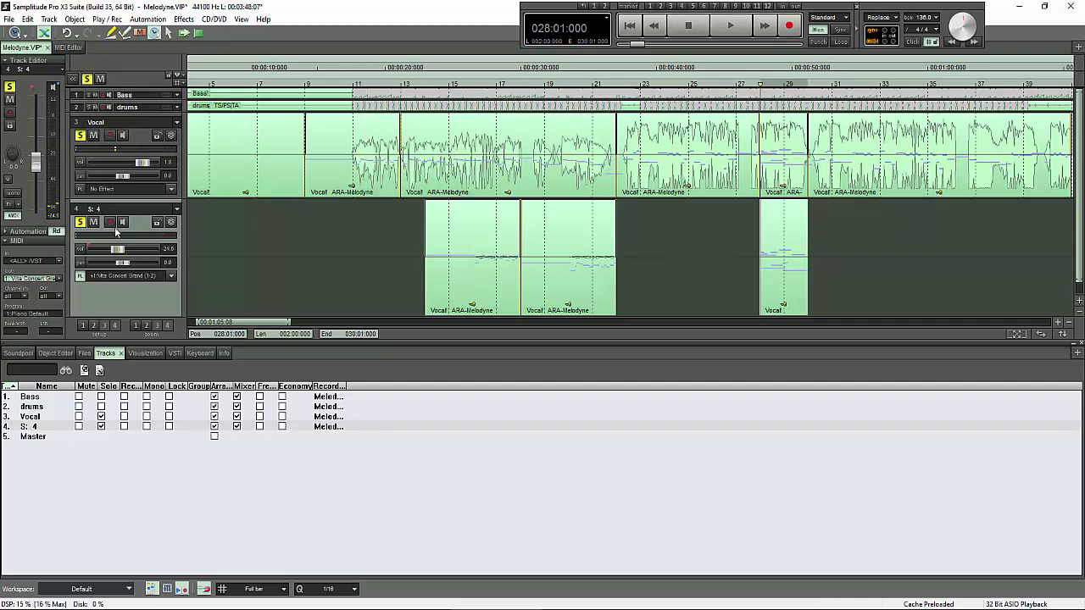
left_click(80, 135)
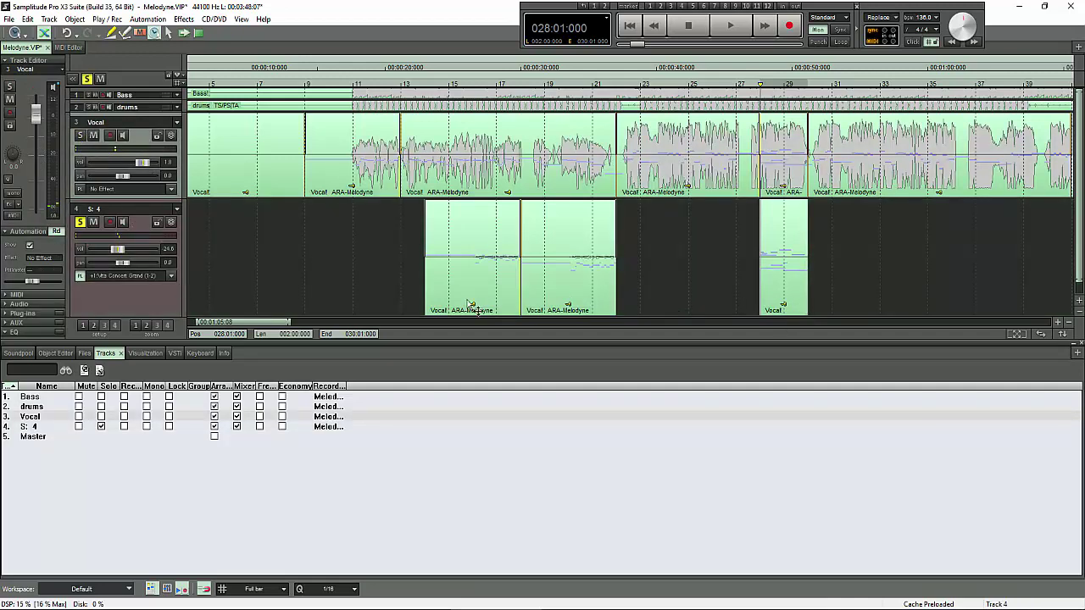
Display the bar 28 MIDI object's notes in the MIDI Editor and audition them twice with only track S: 4 soloed.
left_click(68, 48)
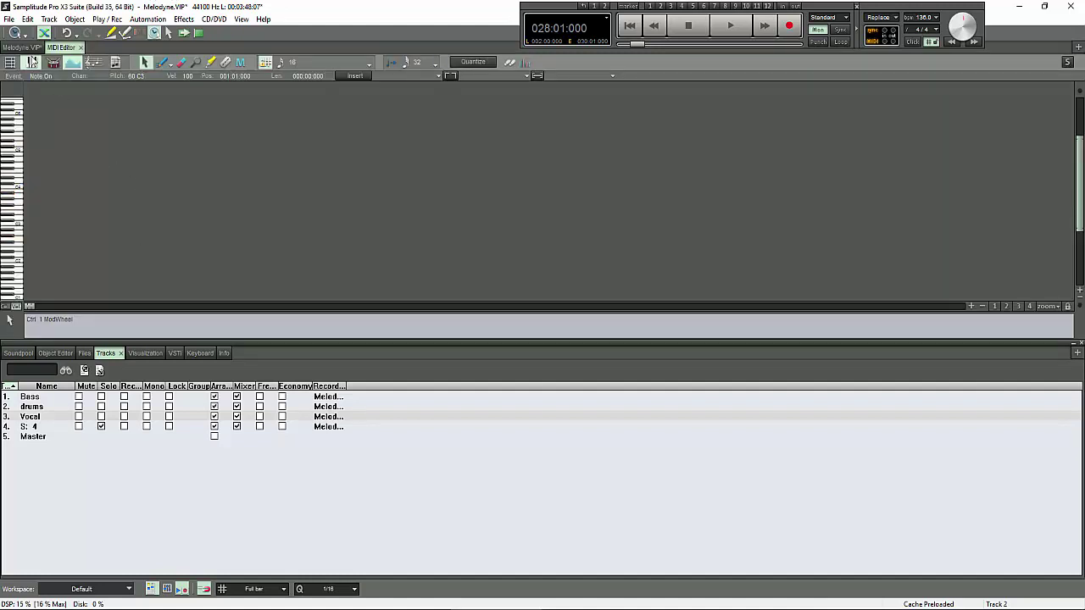
left_click(23, 48)
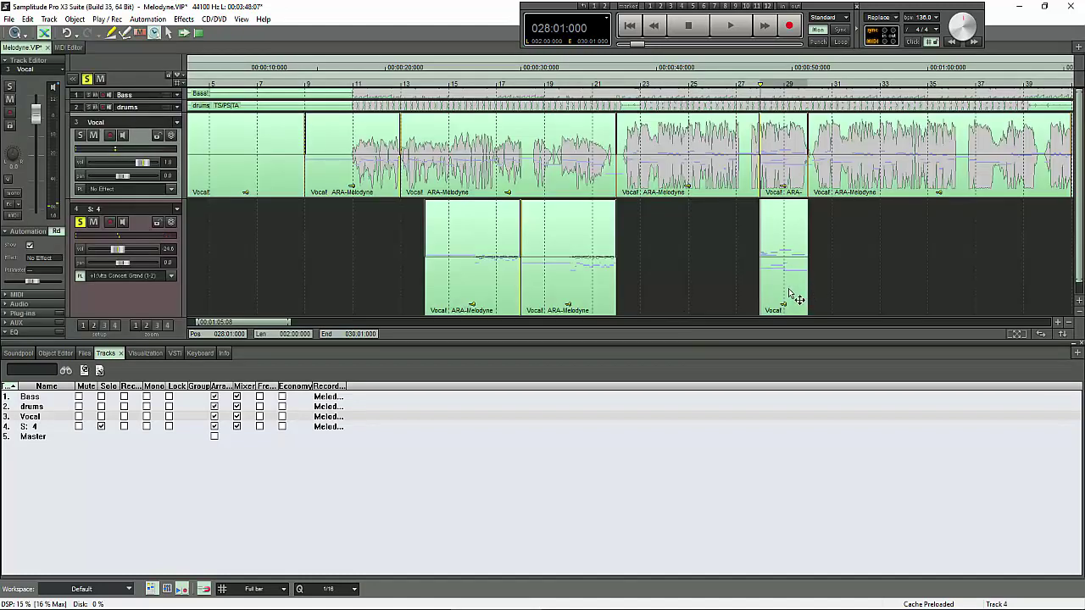
left_click(789, 295)
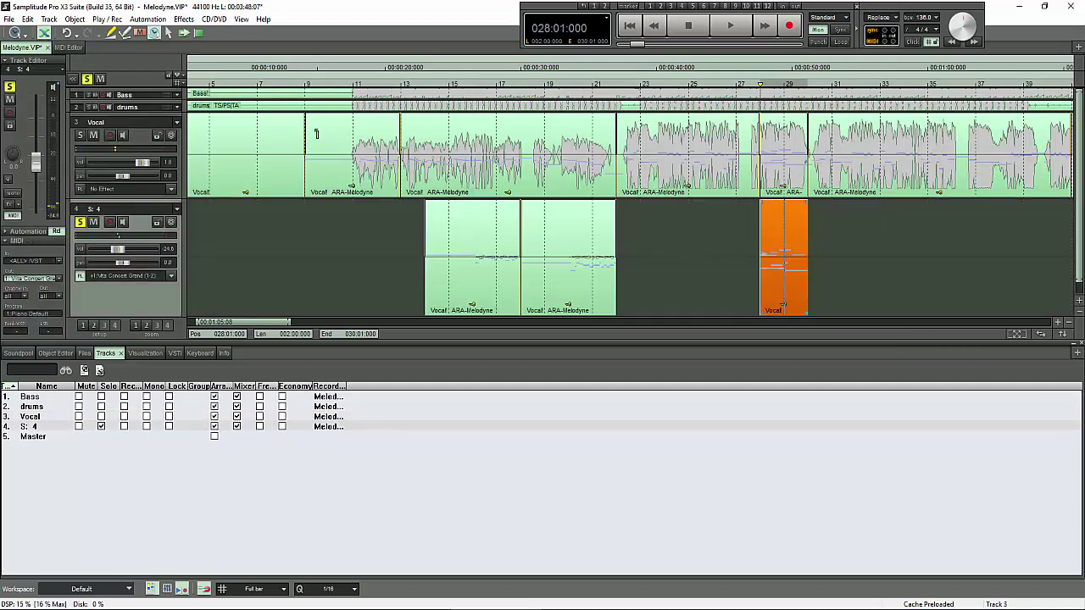
left_click(66, 49)
key("space")
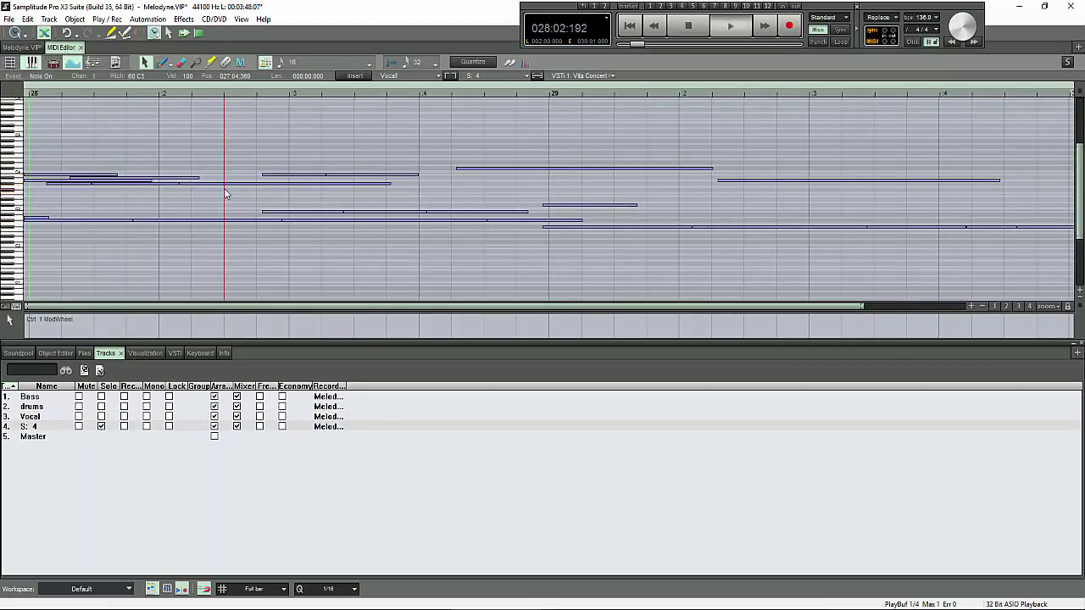
key("space")
key("space")
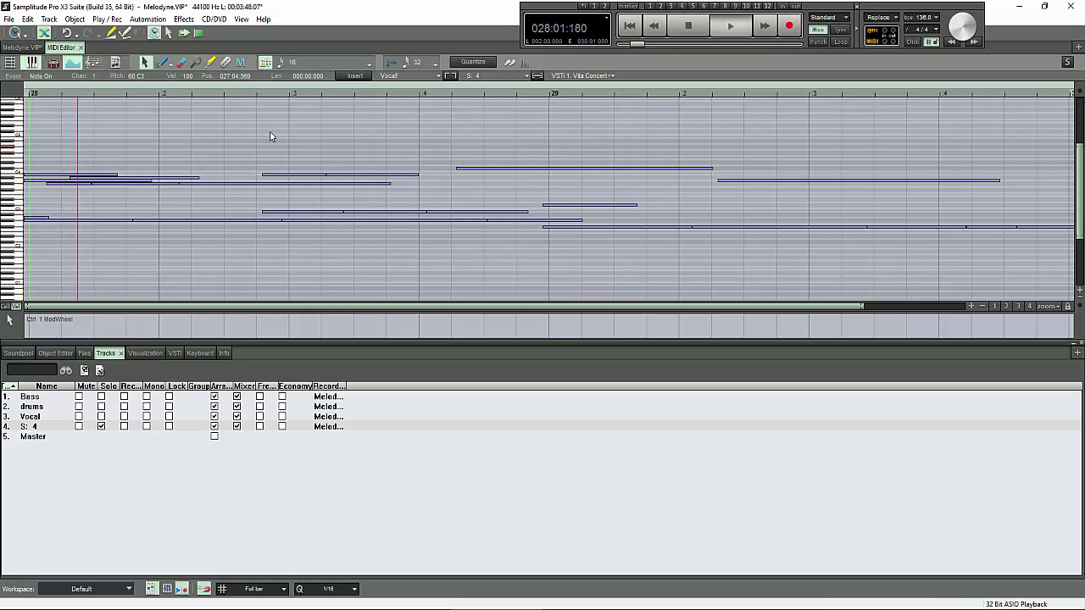
key("space")
Return to the arrangement and raise the volume of track S: 4 to about -11 dB.
left_click(17, 47)
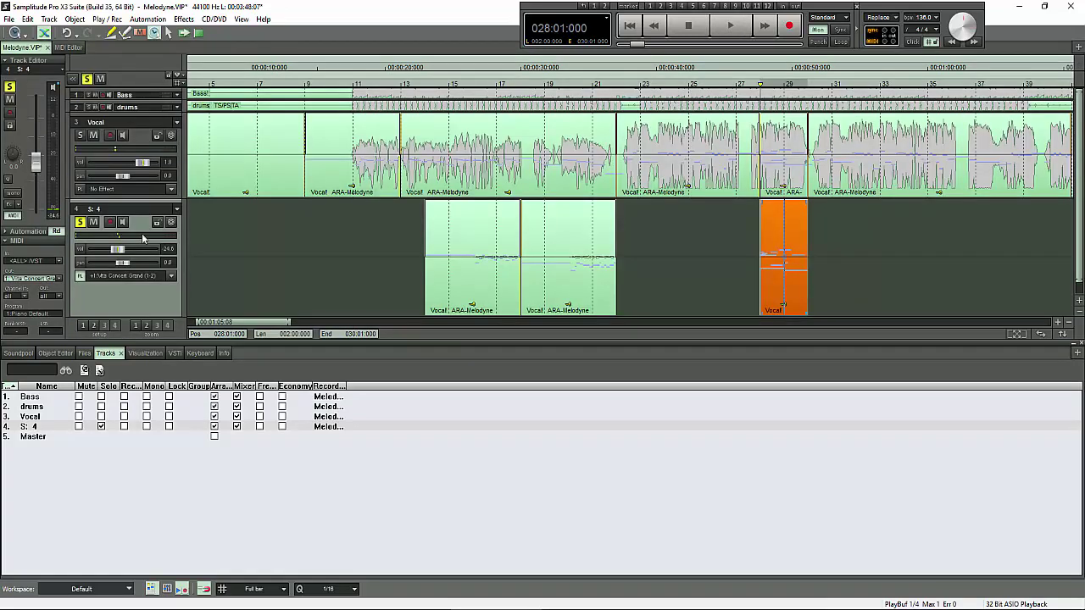
left_click_drag(36, 165, 36, 136)
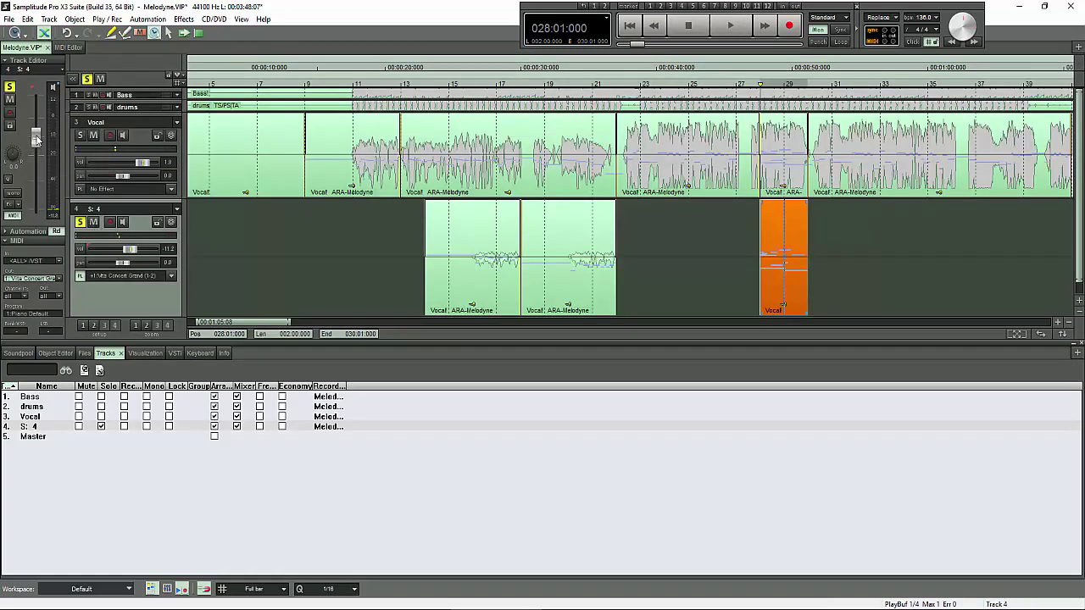
Display the bar 28 MIDI object's notes in the MIDI Editor and audition them once.
left_click(76, 47)
key("space")
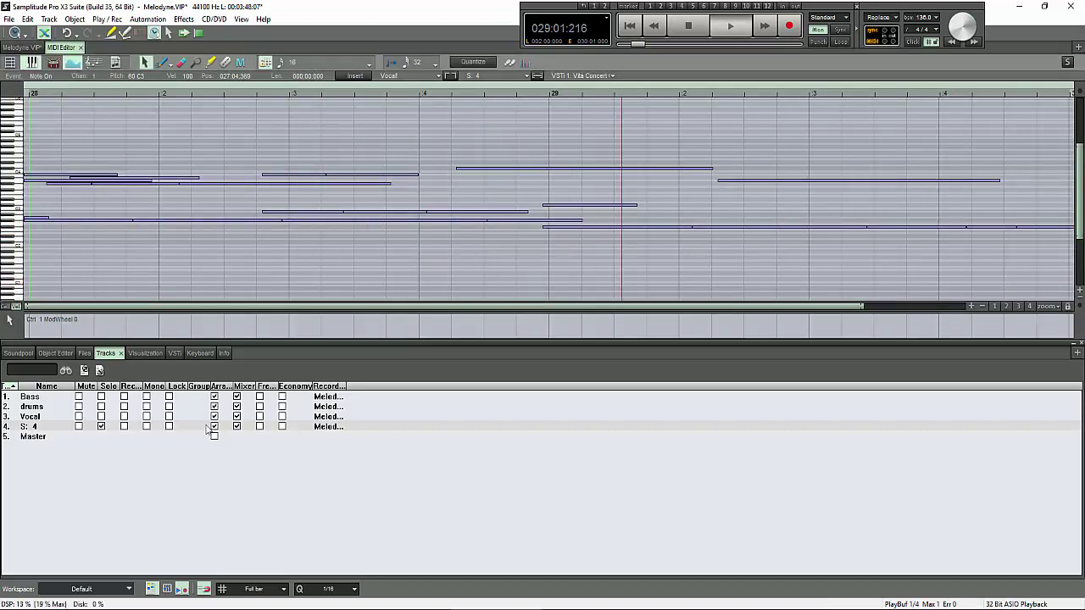
key("space")
Open the Mixer, raise the volume of track S: 4 to about 0 dB, and audition the new level.
key("m")
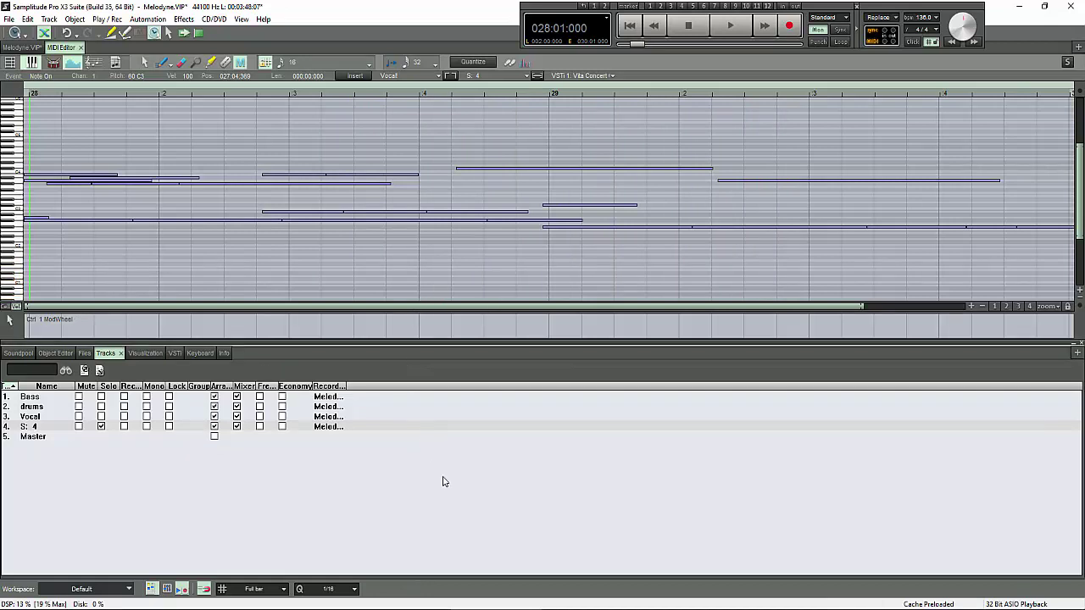
key("m")
left_click_drag(299, 356, 472, 380)
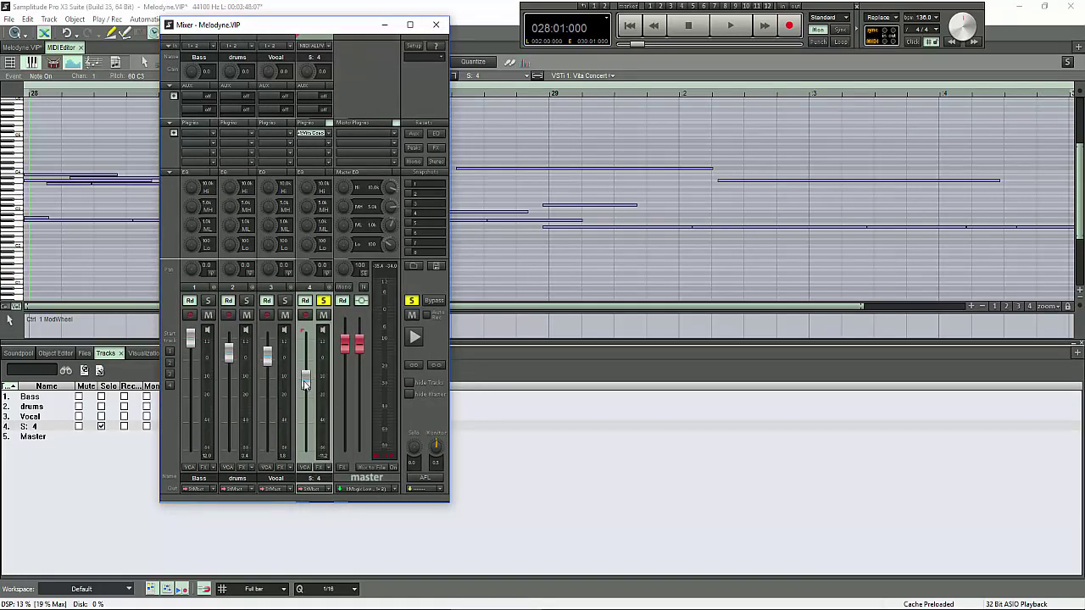
left_click_drag(305, 384, 310, 360)
key("space")
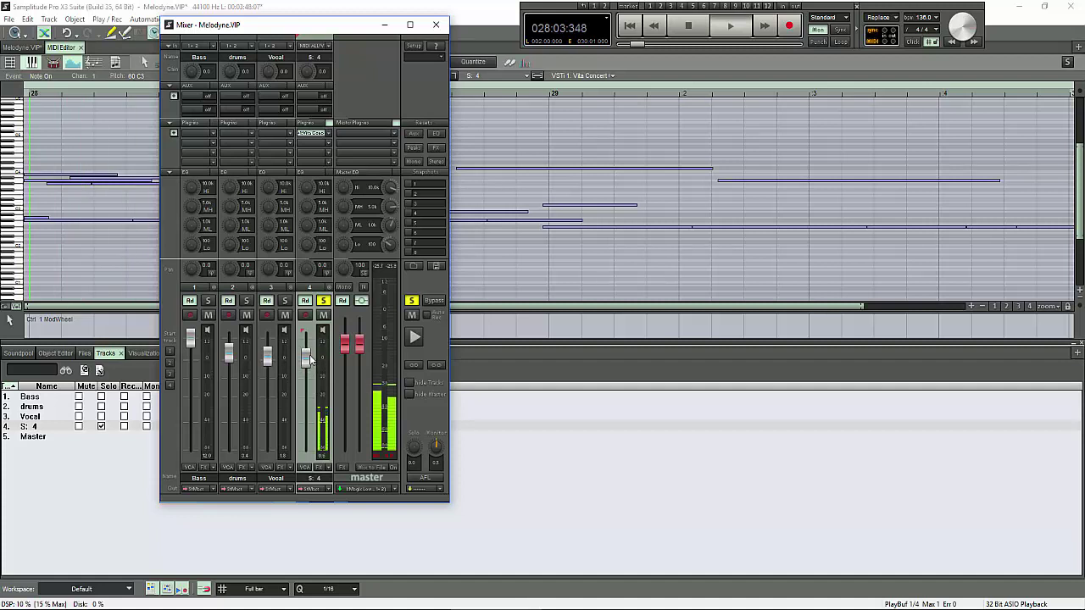
key("space")
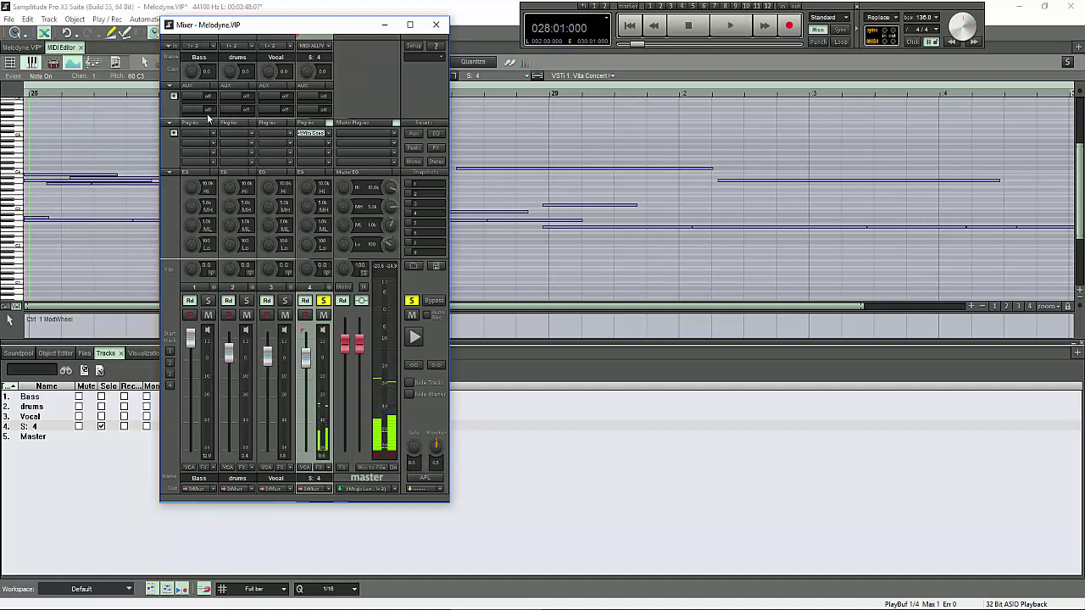
Minimize the Mixer and audition the MIDI notes twice from bar 28.
left_click(384, 24)
key("space")
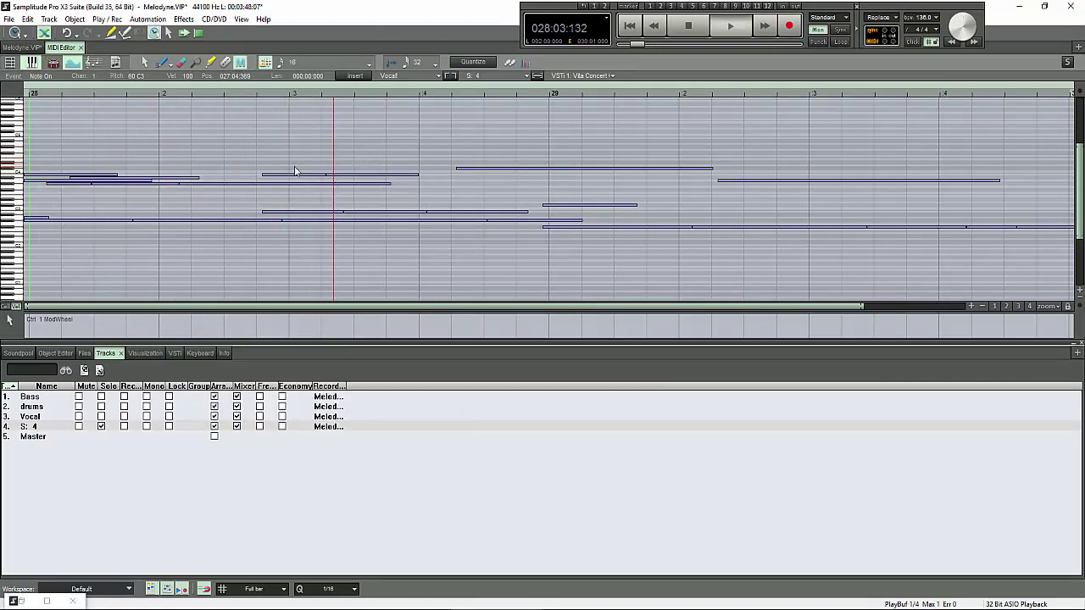
key("space")
key("space")
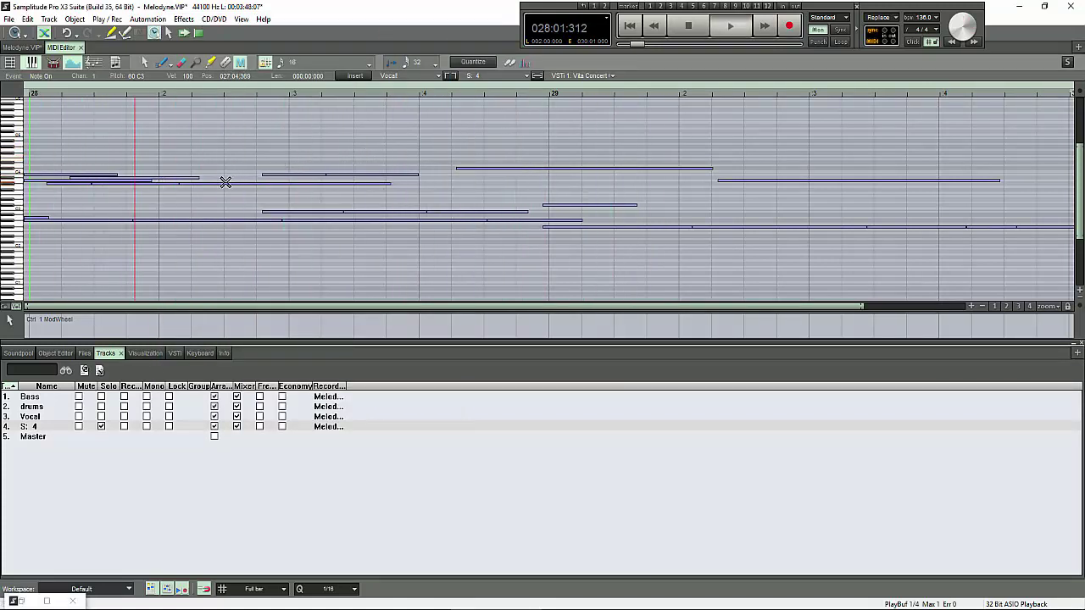
key("space")
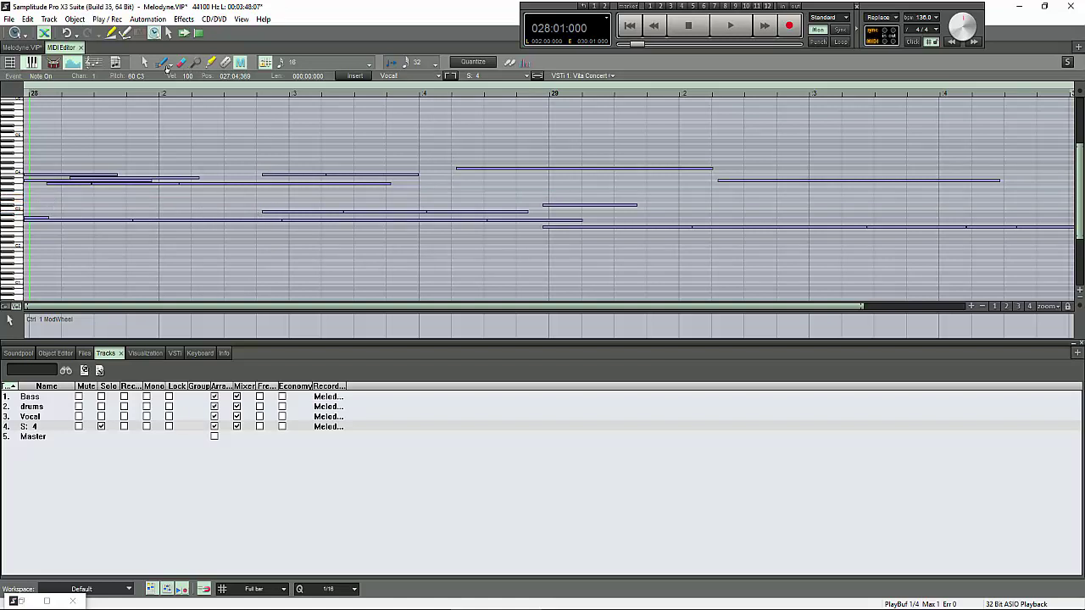
Activate the selection tool and select all B2 notes, all G#2 notes, and a single G#3 note in turn.
left_click(145, 64)
key("Right")
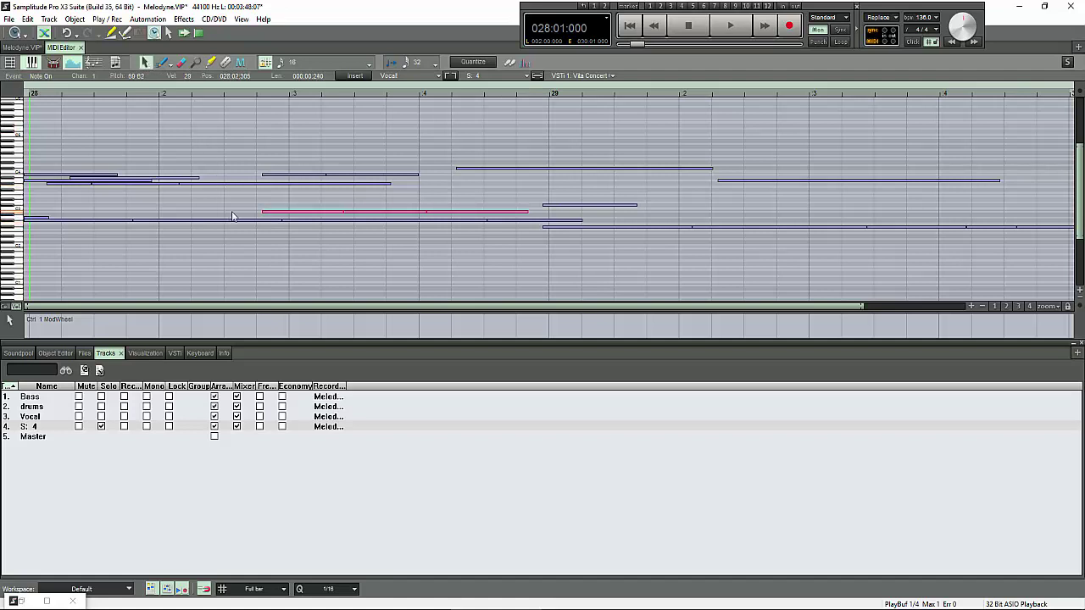
left_click(287, 235)
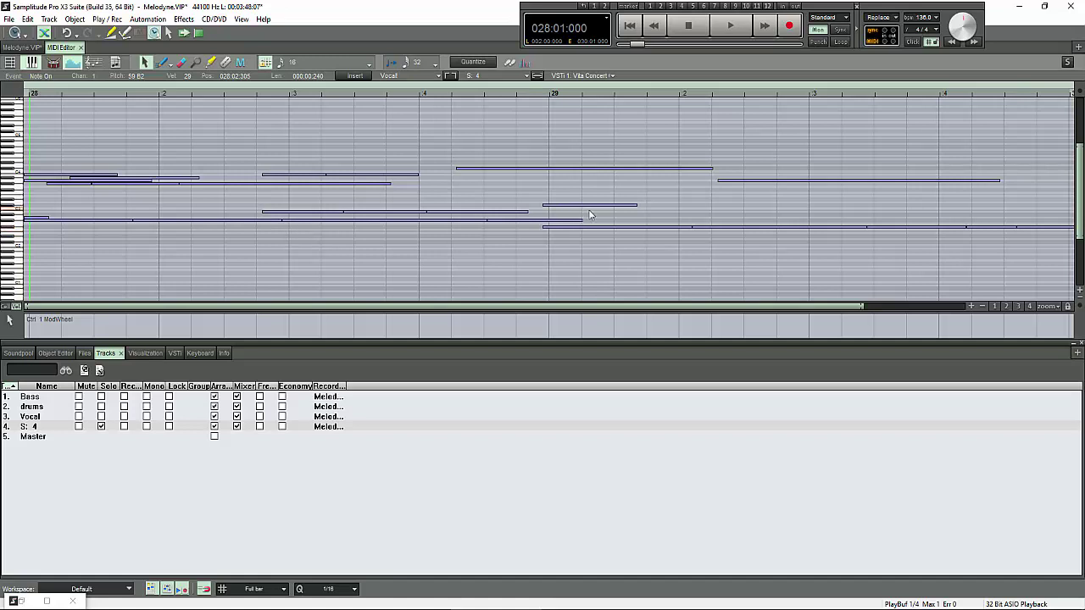
key("Left")
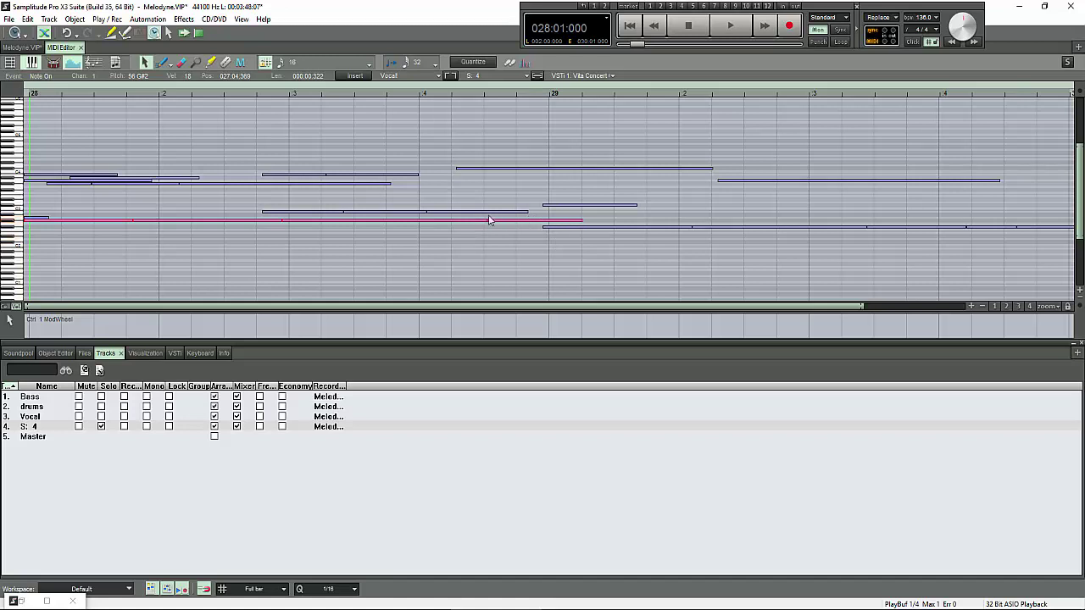
left_click(125, 179)
left_click(124, 183)
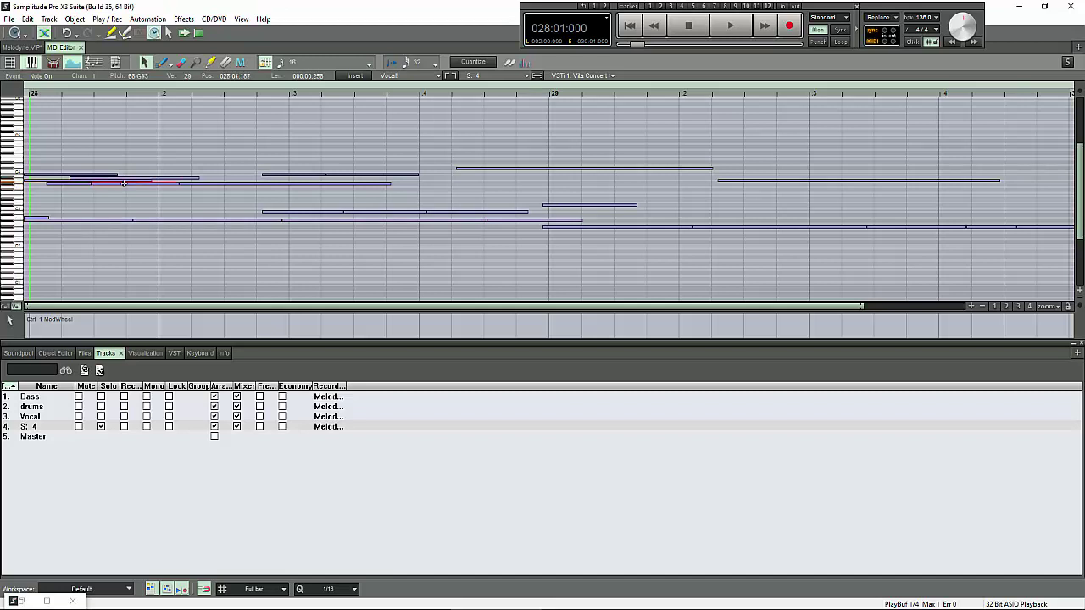
Select all A3 notes, delete them, and undo the deletion.
left_click(133, 182)
left_click(226, 183)
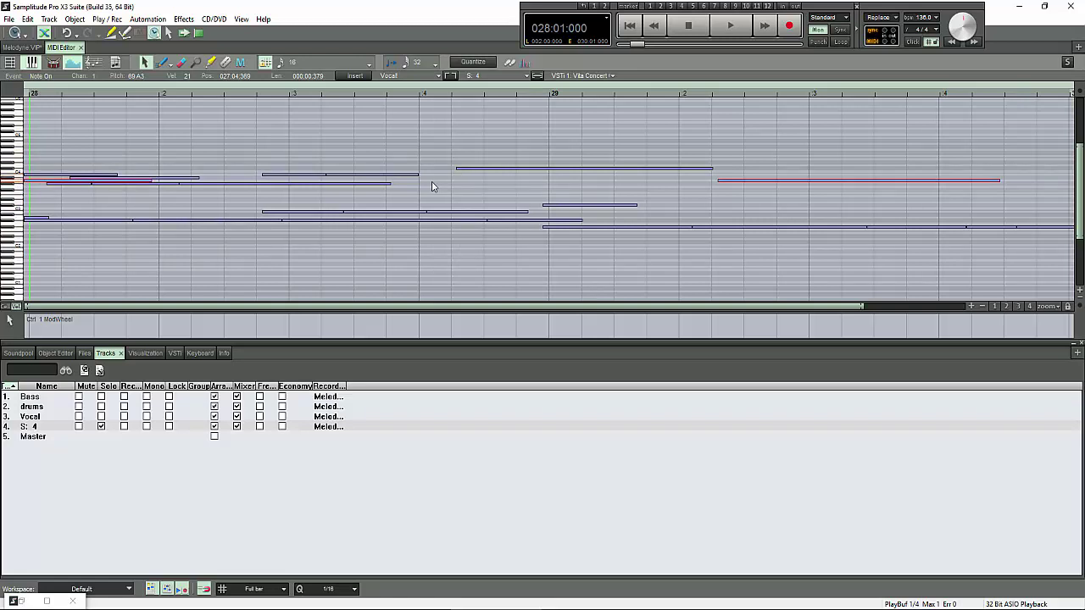
key("Delete")
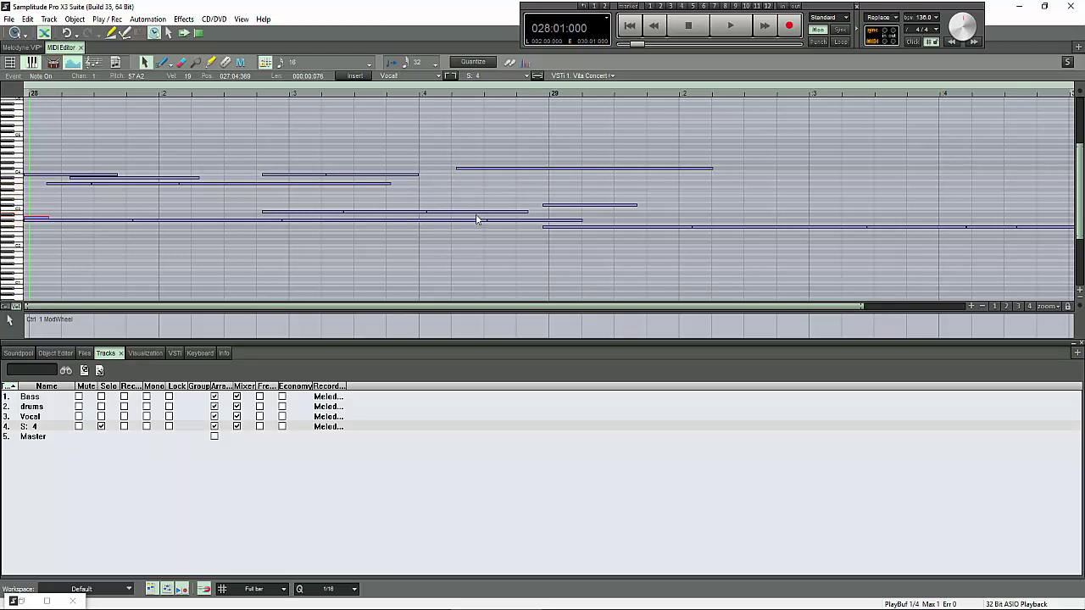
key("ctrl+z")
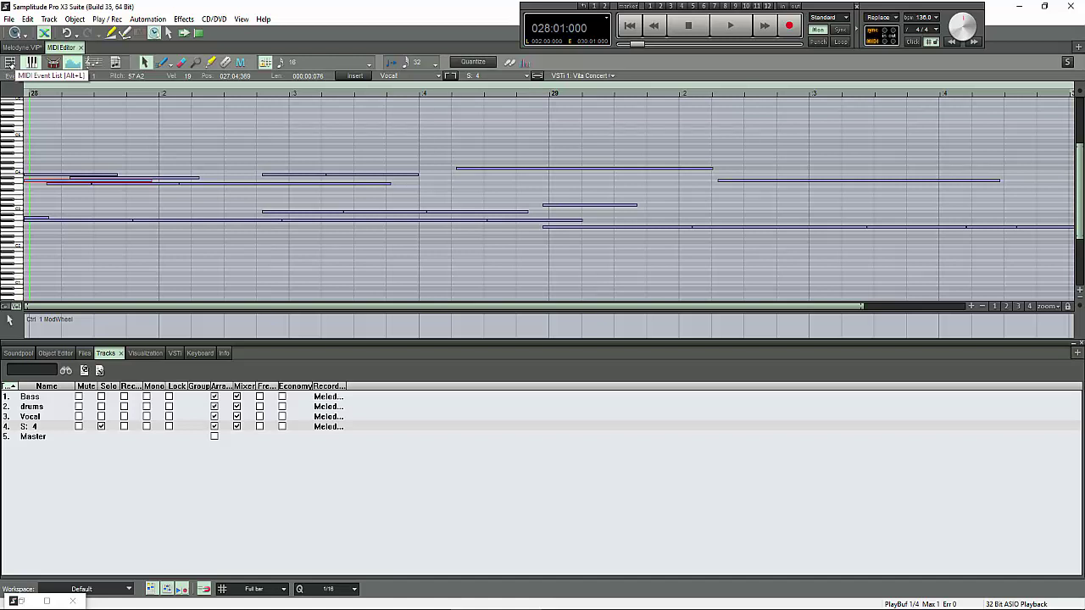
Display the MIDI event list and move the first G#2 note so it starts at 028:01:000.
left_click(10, 64)
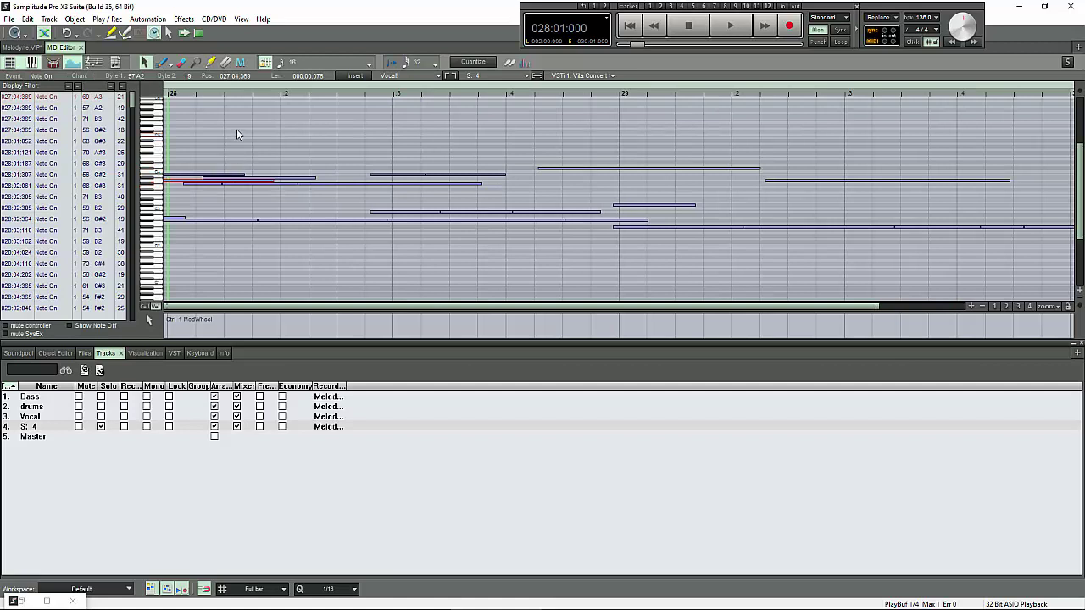
left_click(224, 114)
left_click(178, 176)
left_click(17, 98)
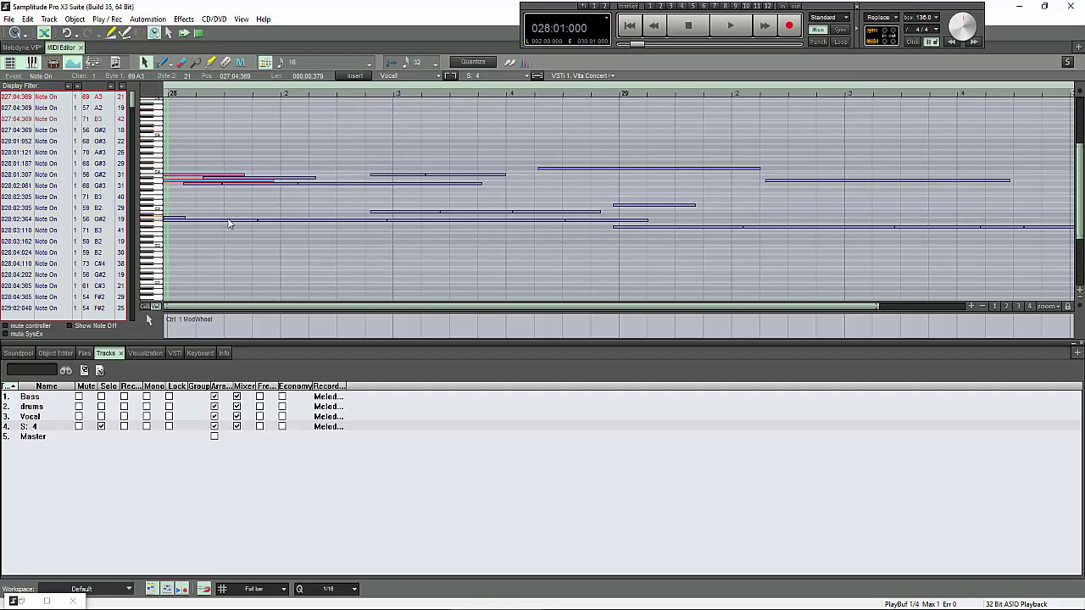
mouse_move(223, 222)
left_mouse_down()
mouse_move(246, 226)
mouse_move(237, 221)
left_mouse_up()
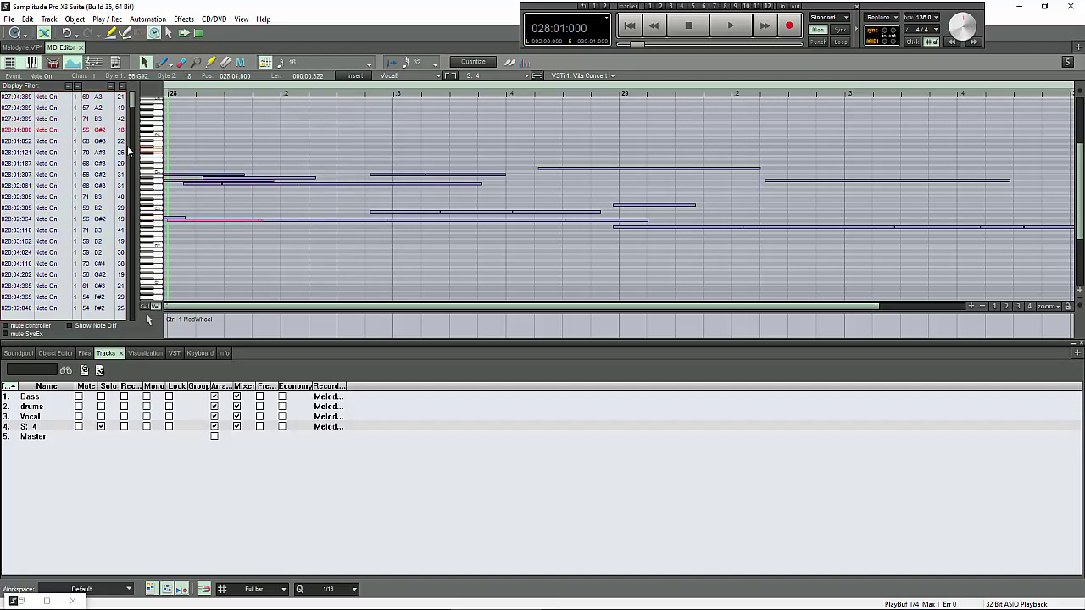
Filter the event list to the velocity of the G#2 note at 028:01:307, and alternately select the listed G#2 and G#3 notes.
left_click(343, 220)
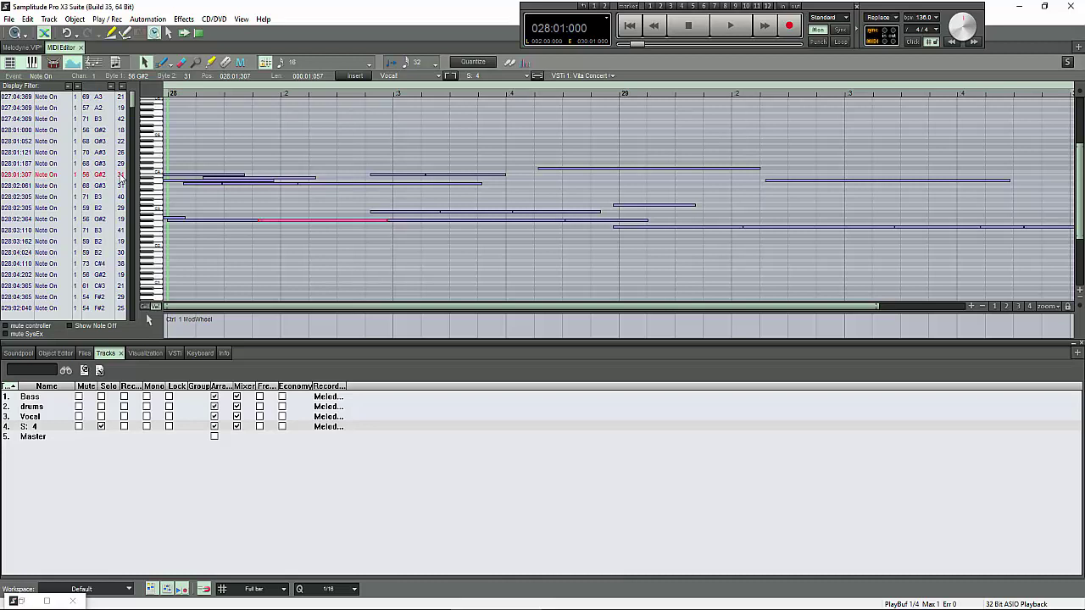
left_click(123, 87)
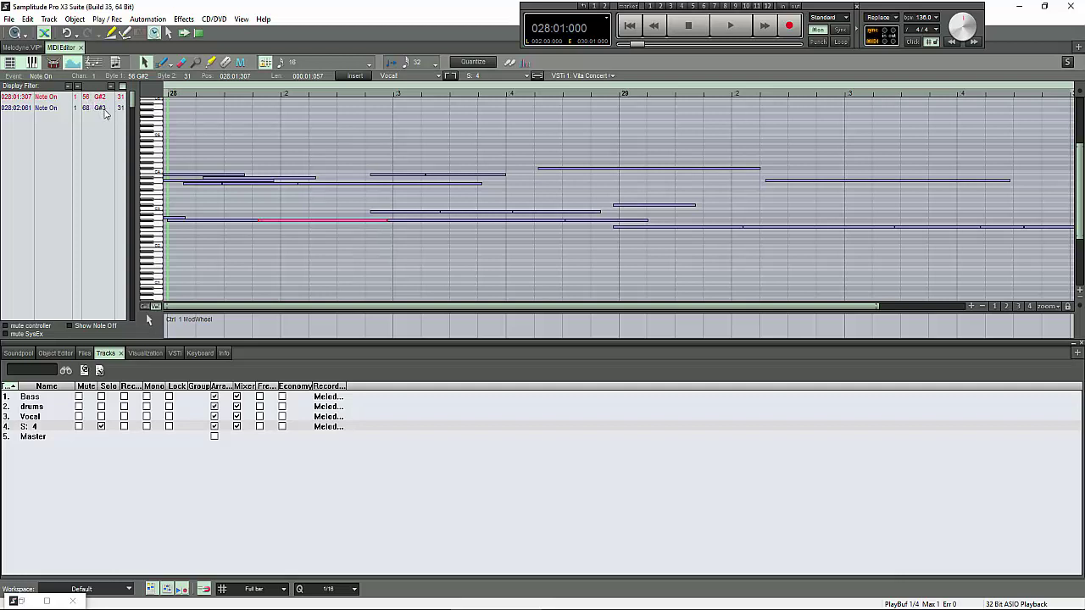
left_click(106, 111)
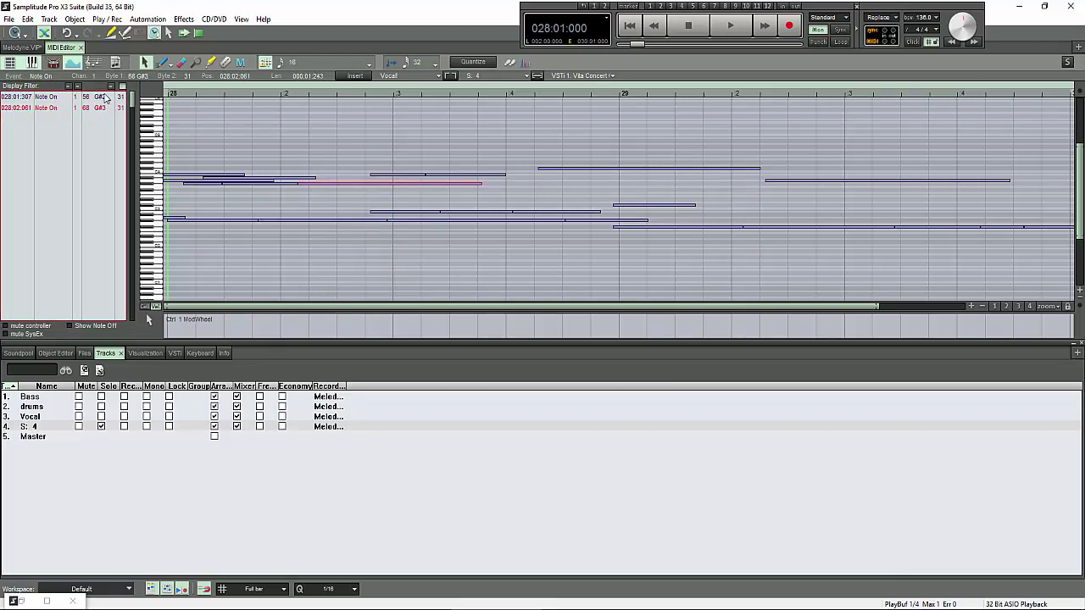
left_click(101, 97)
left_click(102, 109)
left_click(105, 99)
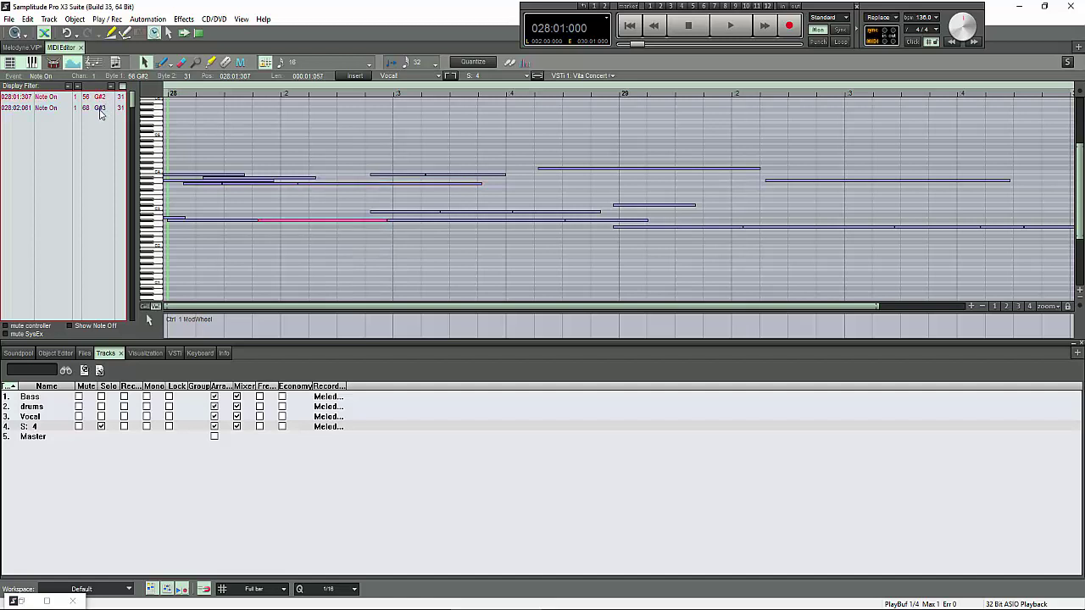
left_click(102, 108)
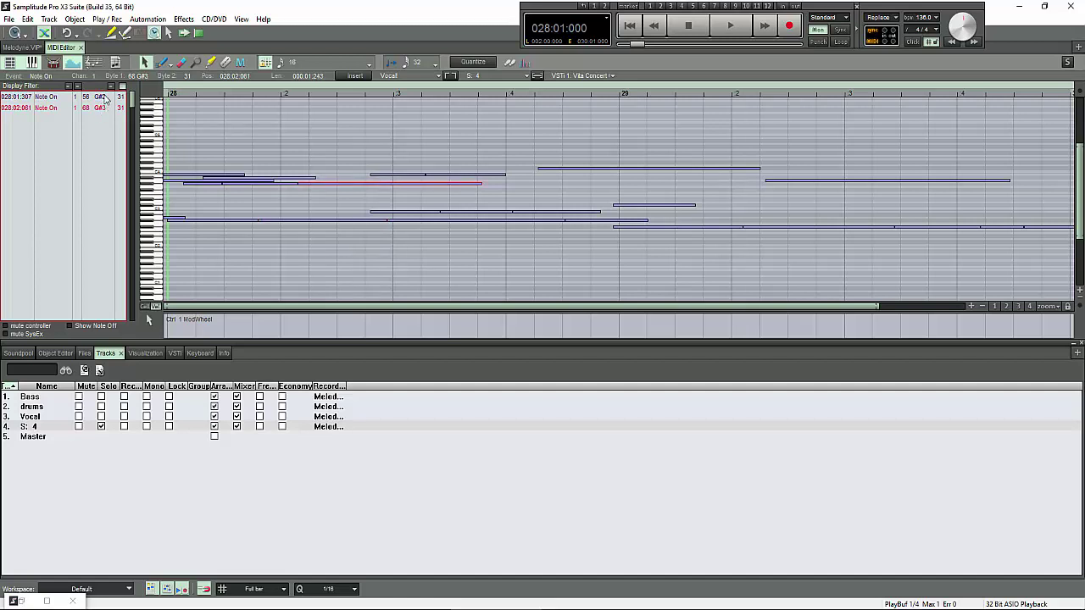
left_click(105, 98)
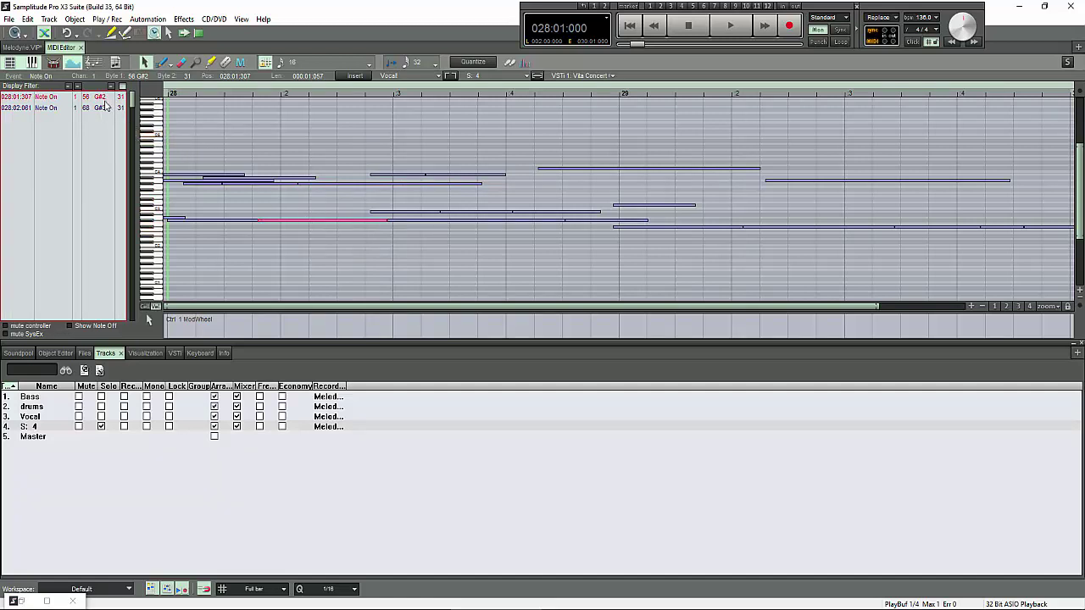
left_click(103, 108)
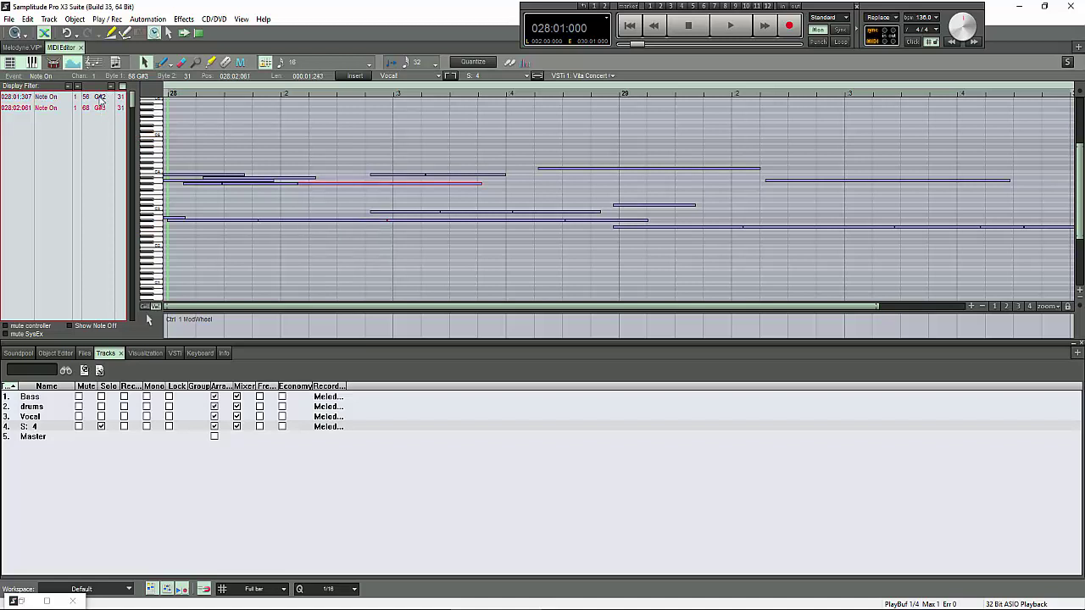
Delete both velocity-31 notes from the filtered event list and undo the deletion.
left_click(103, 96)
key("shift+Down")
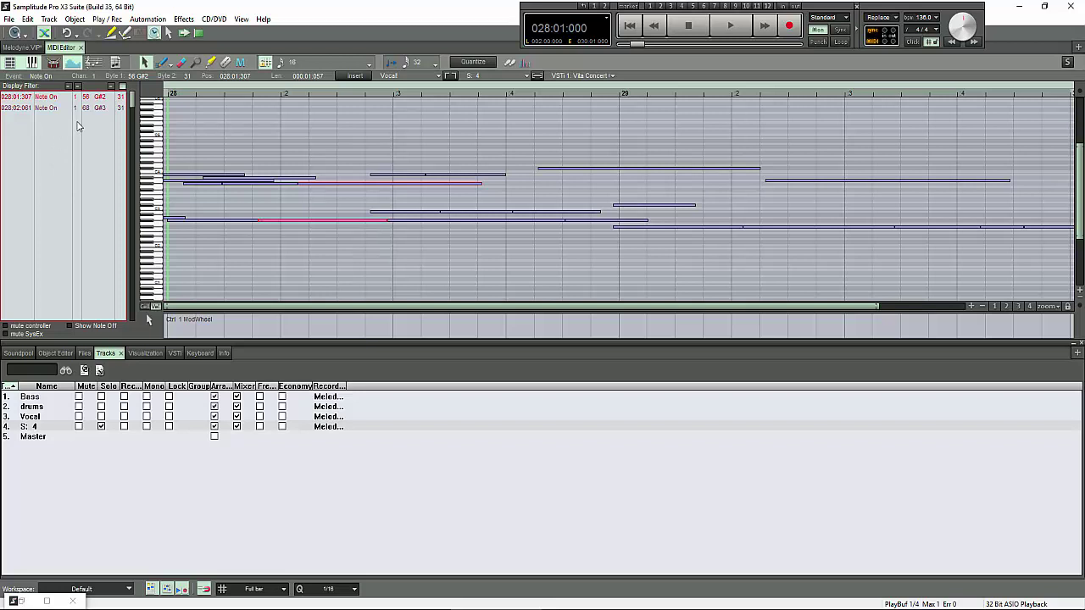
key("Delete")
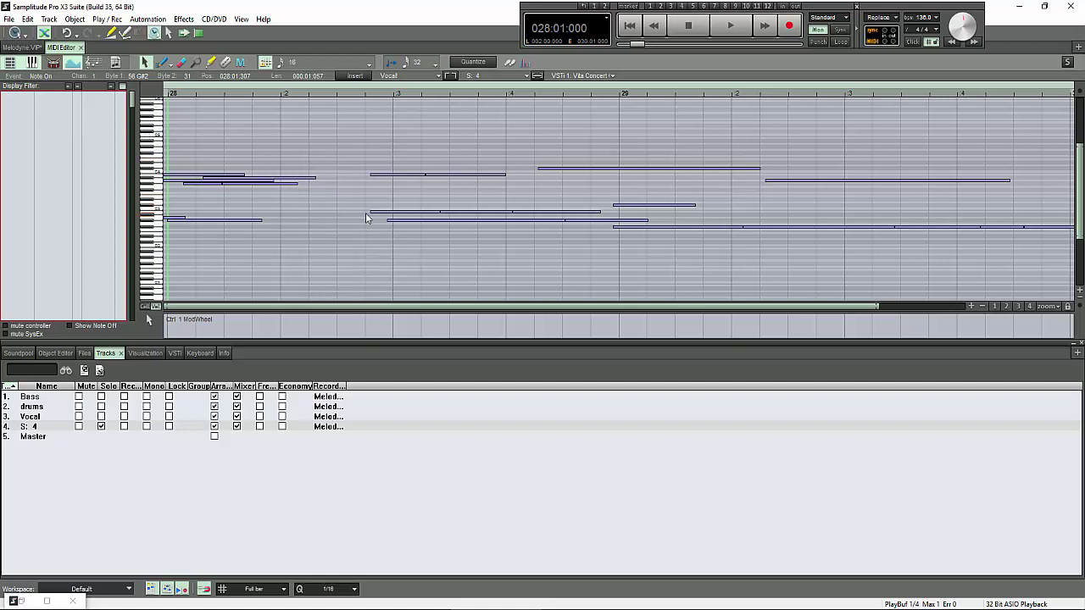
key("ctrl+z")
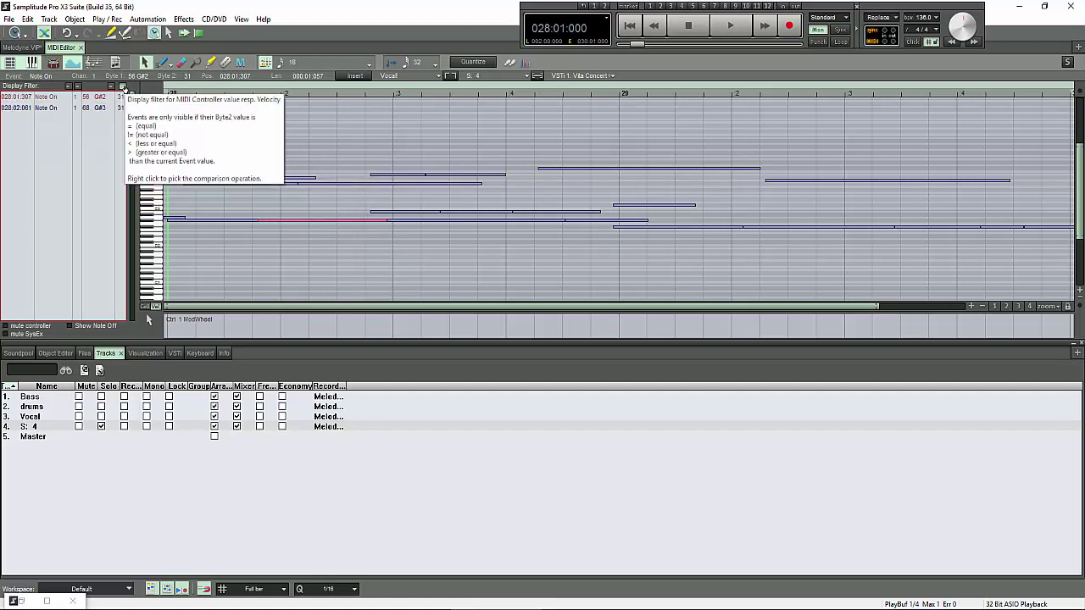
Set the velocity display filter's comparison to not equal, and switch the filter off and on to compare the lists.
left_click(123, 88)
left_click(123, 88)
left_click(123, 88)
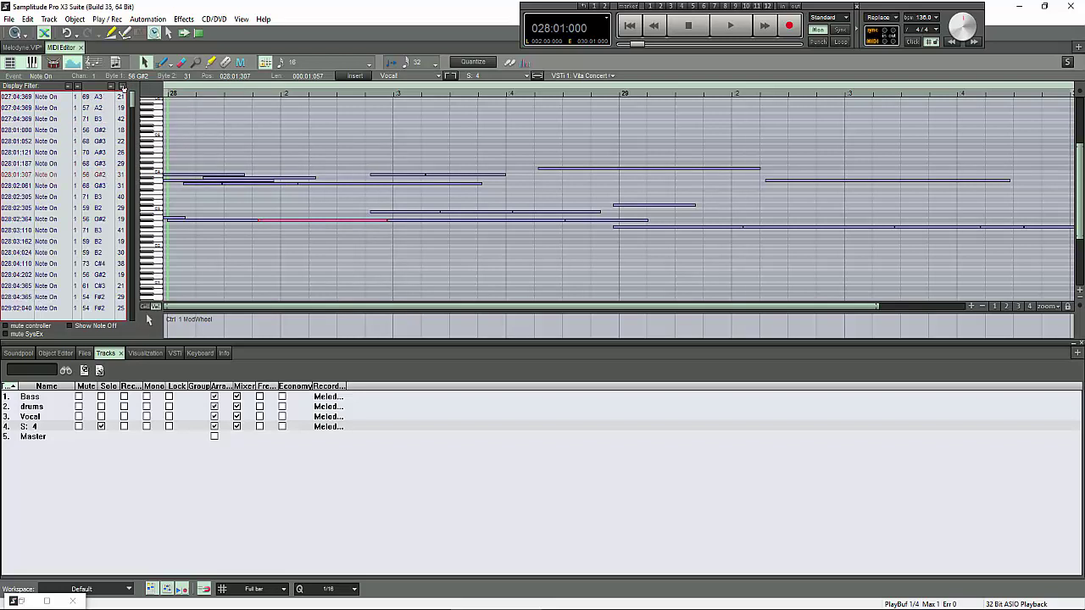
left_click(123, 88)
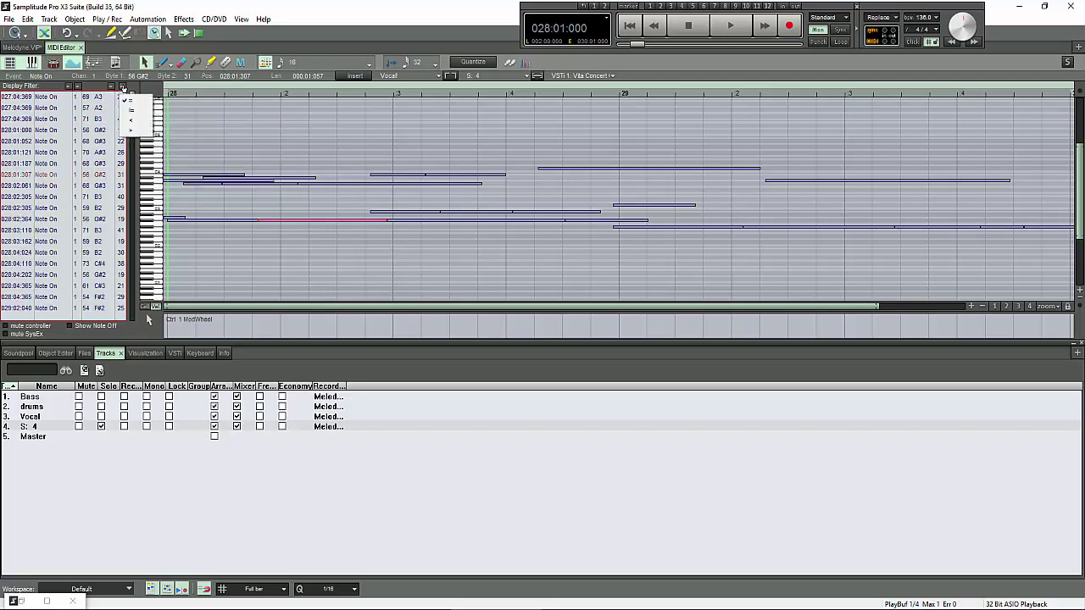
left_click(144, 111)
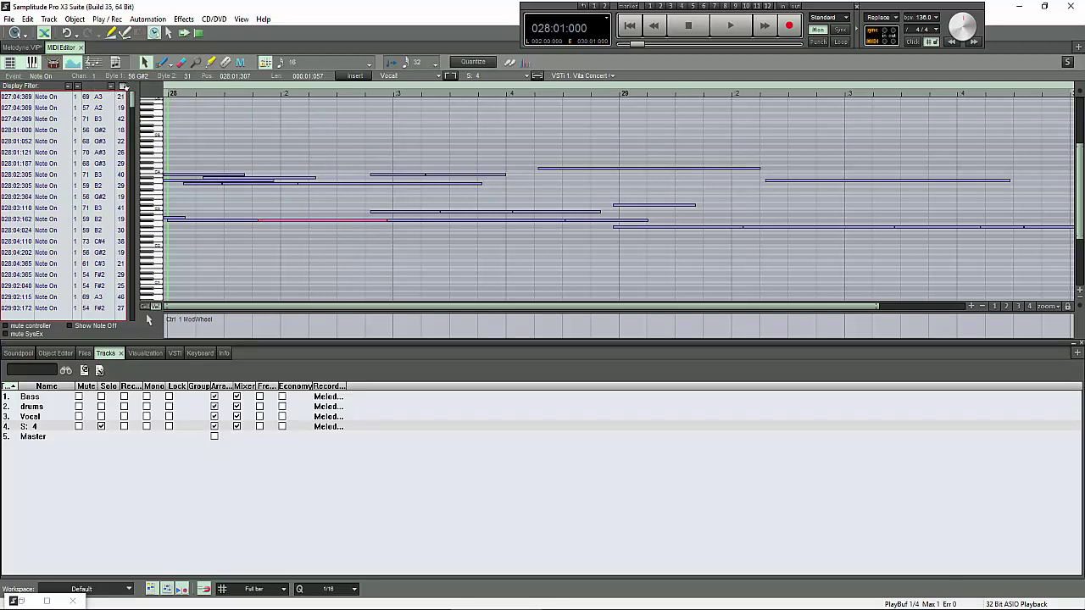
left_click(122, 88)
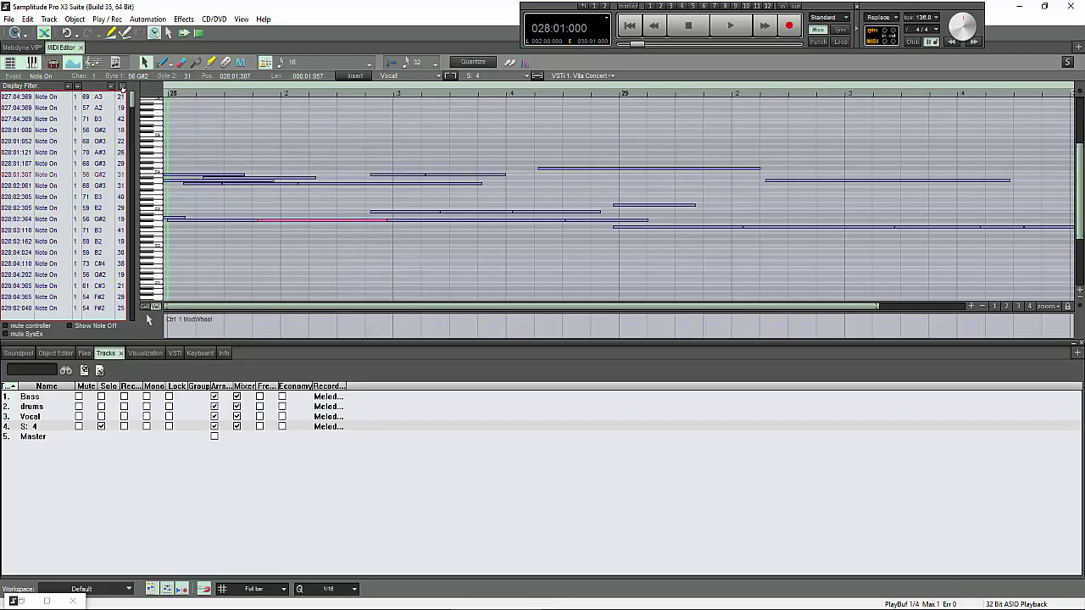
left_click(122, 88)
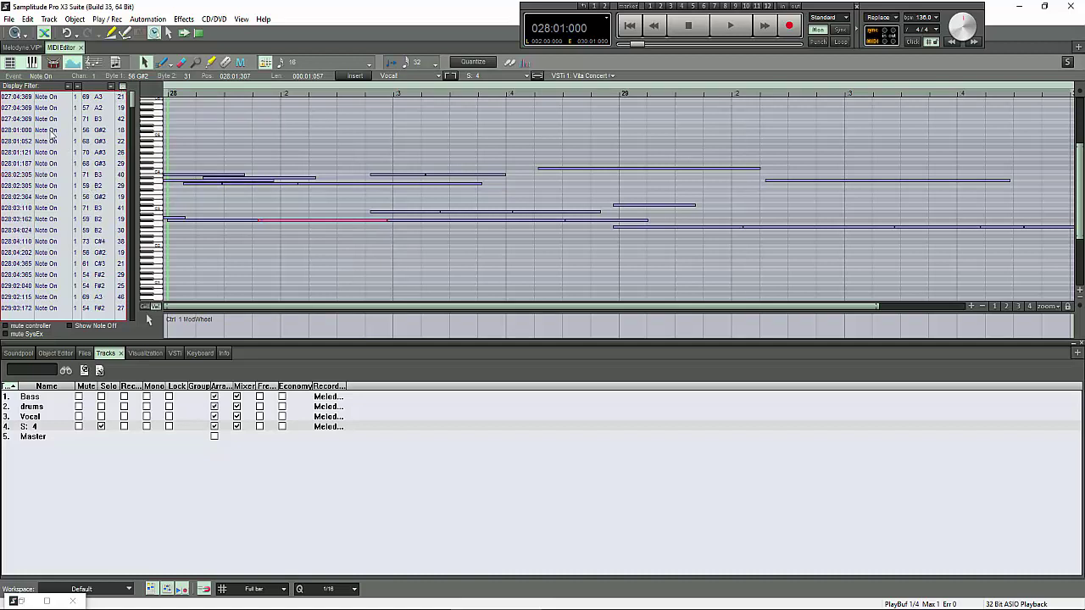
Select the G#2 notes at 028:01:000 and 028:02:364 in the event list, and the one at 028:01:307 in the piano roll.
left_click(47, 134)
left_click(118, 196)
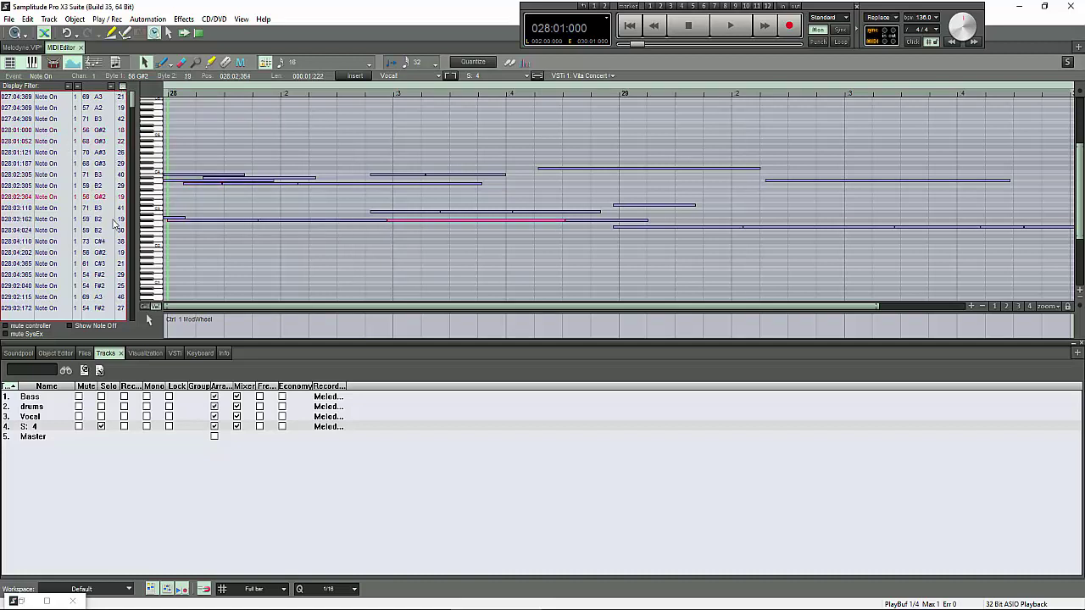
left_click(270, 219)
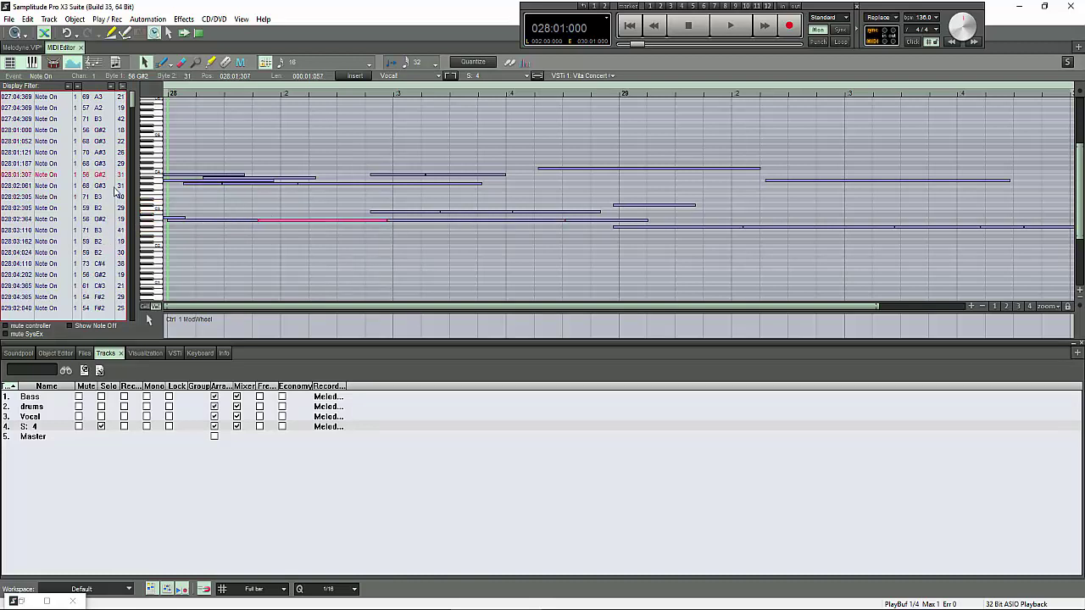
Select the G#3 note at 028:02:061 and switch the not-equal velocity display filter on and off to compare the event lists.
left_click(118, 185)
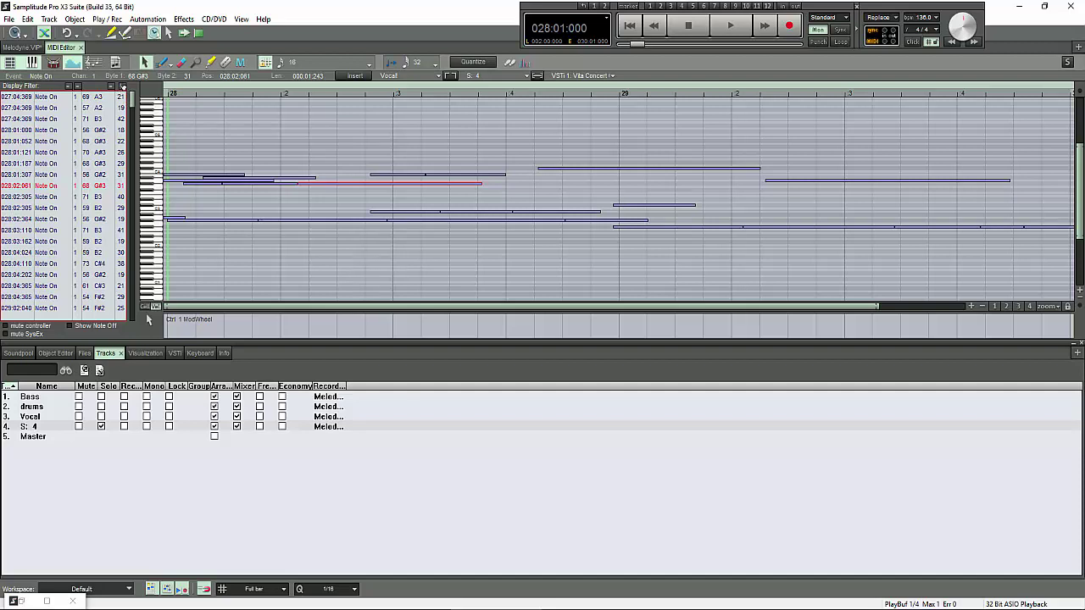
left_click(123, 87)
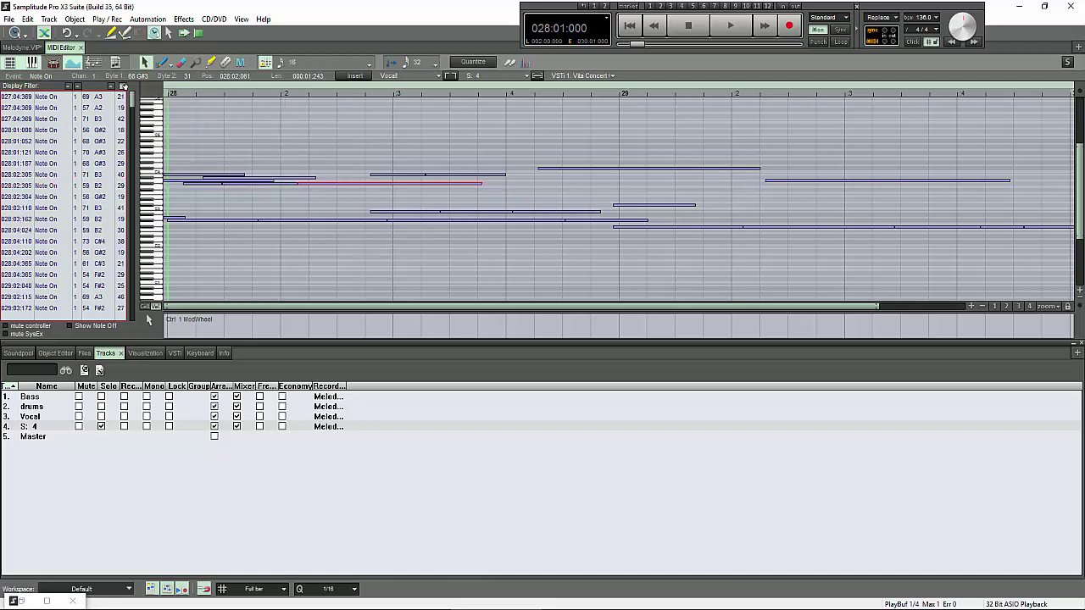
left_click(124, 87)
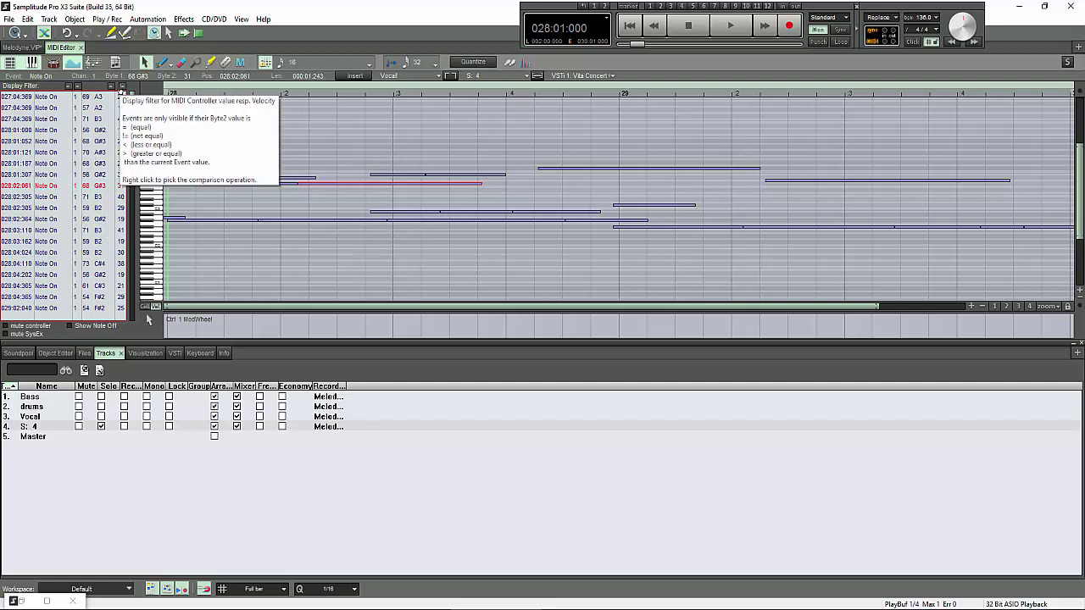
Set the velocity display filter's comparison to less or equal and apply it for the G#3 note at 028:02:061.
left_click(122, 87)
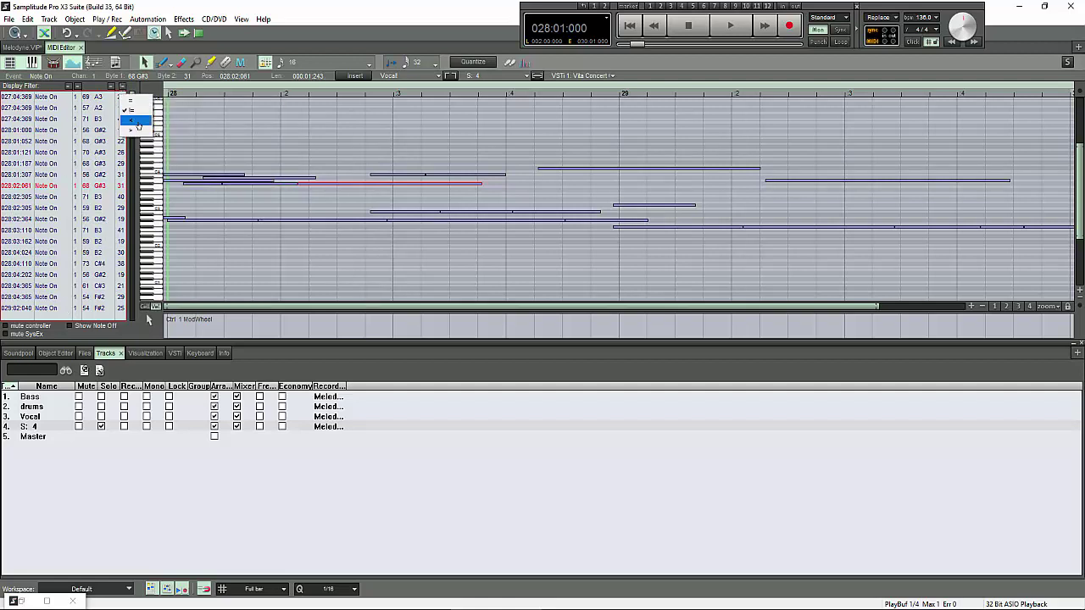
left_click(134, 121)
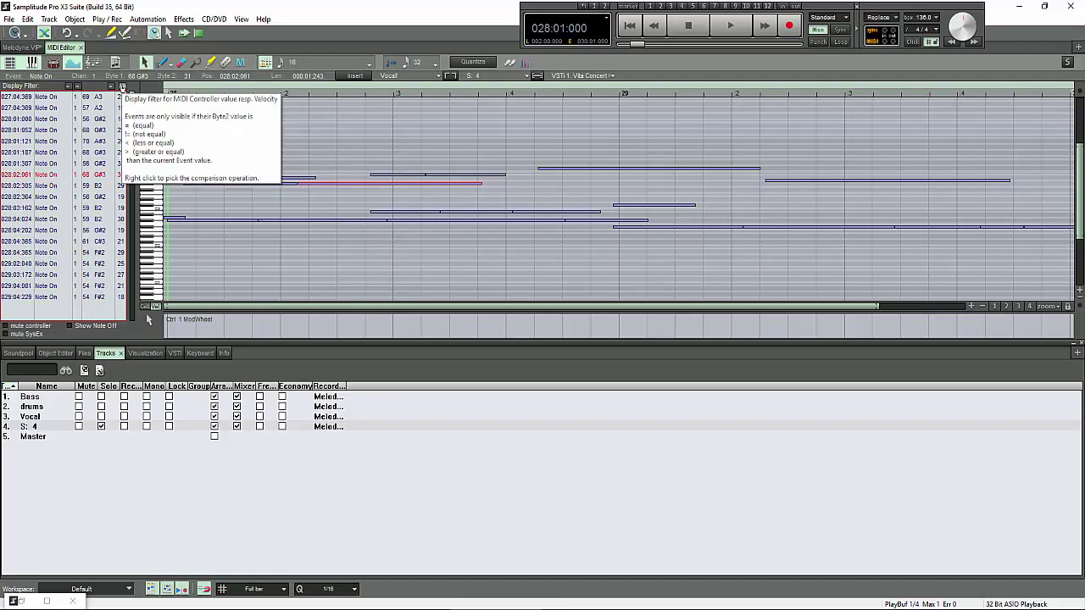
left_click(122, 87)
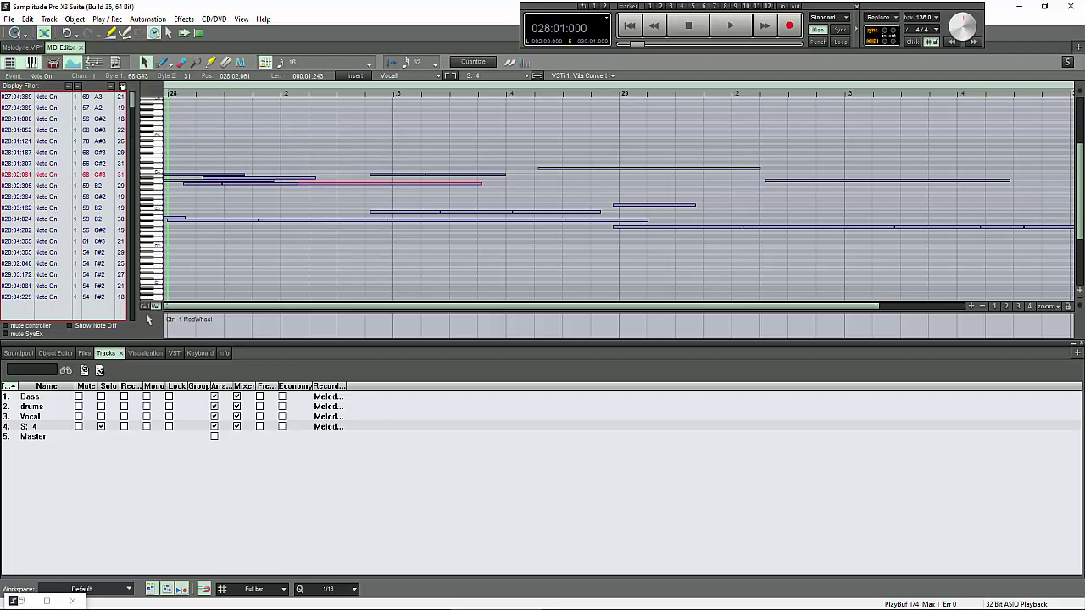
Delete all notes listed by the less-or-equal velocity filter, check the remaining notes with the filter off, and undo the deletion.
left_click(122, 87)
left_click(72, 241, "shift")
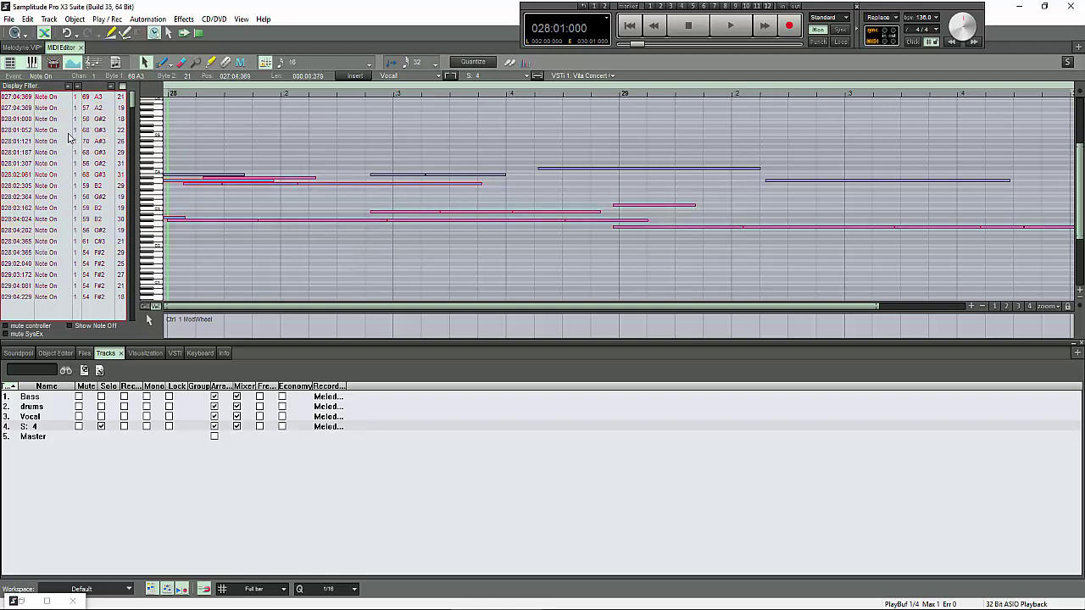
key("Delete")
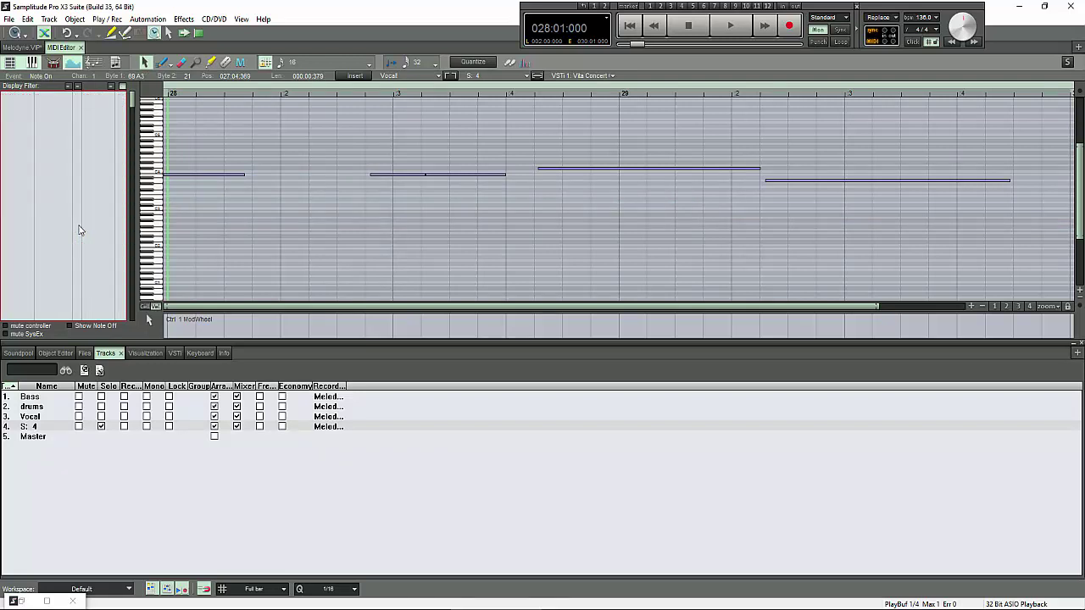
left_click(122, 87)
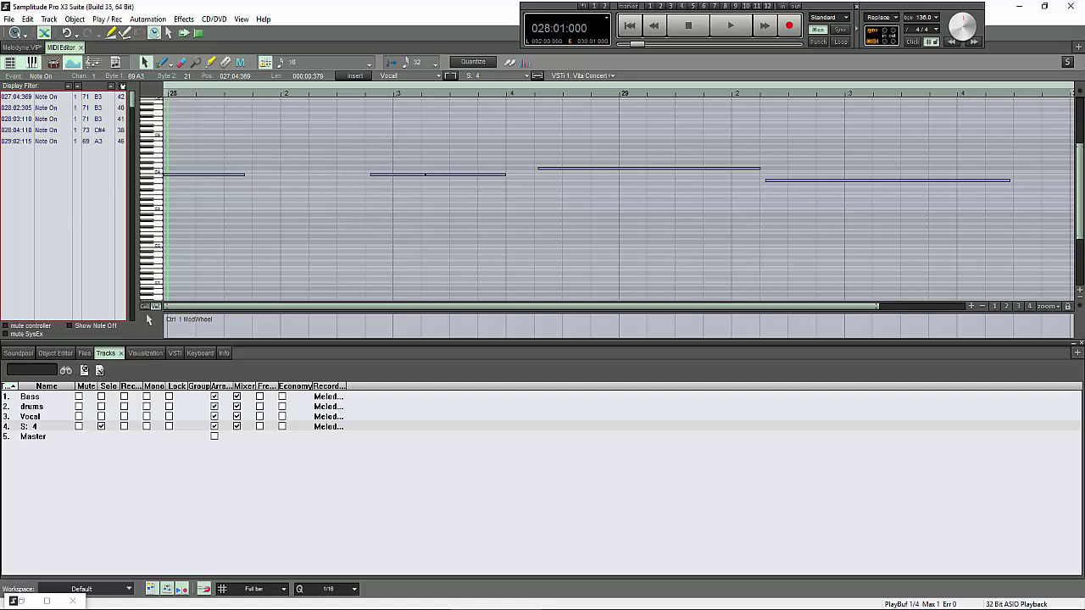
left_click(122, 87)
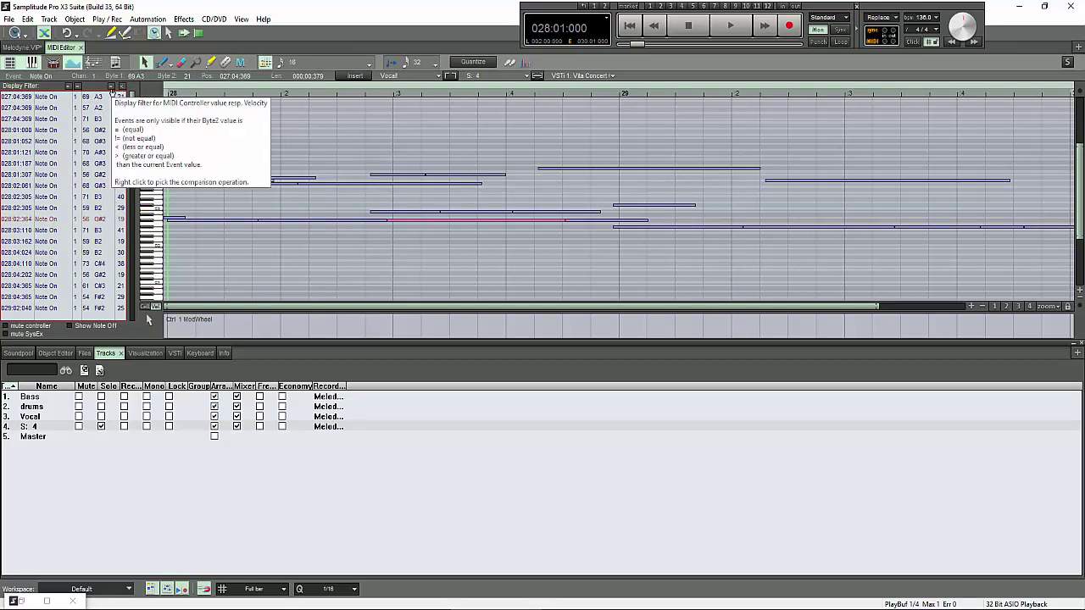
Set the velocity display filter's comparison to greater or equal and apply it for the G#2 note at 028:01:307.
left_click(123, 89)
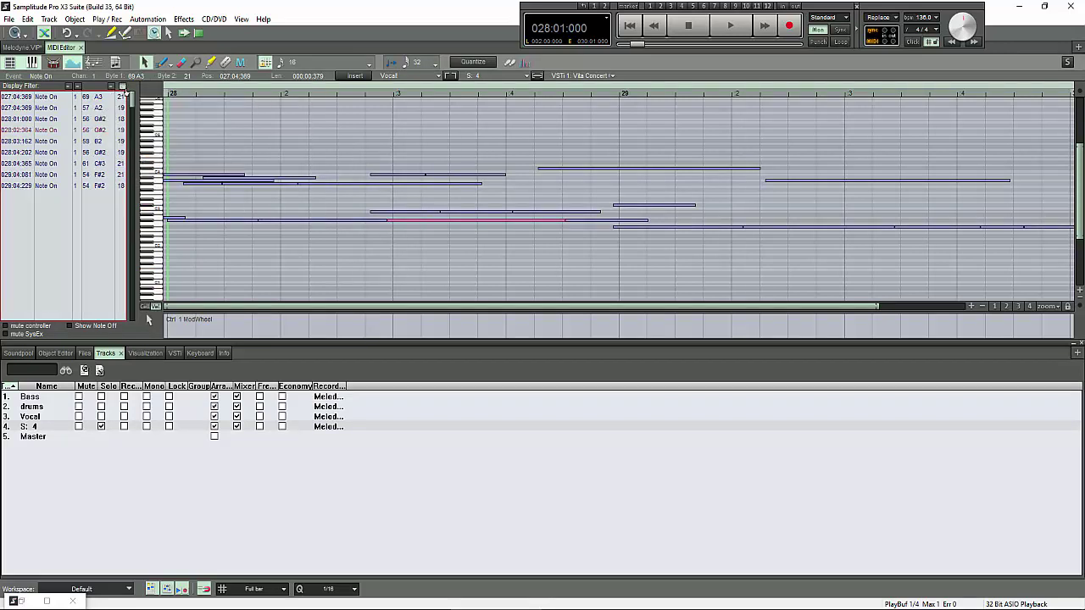
left_click(123, 88)
left_click(140, 119)
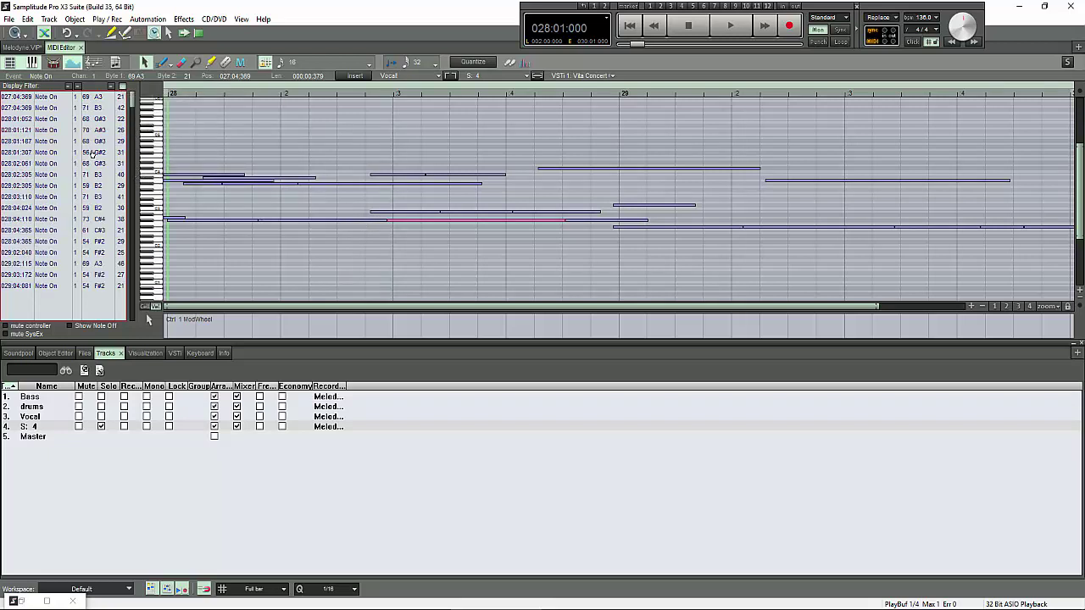
left_click(123, 87)
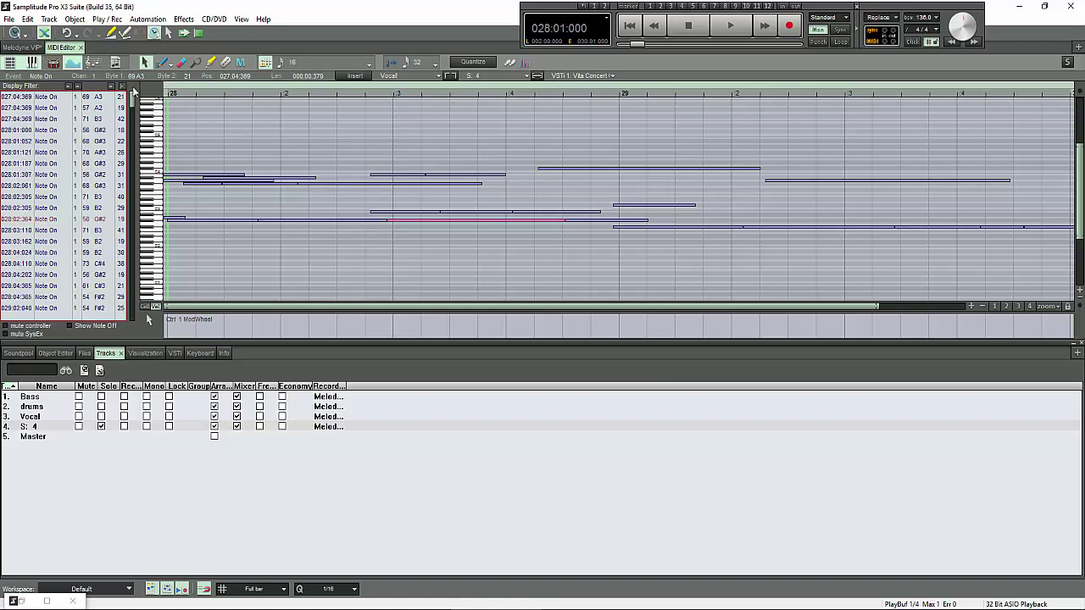
left_click(298, 221)
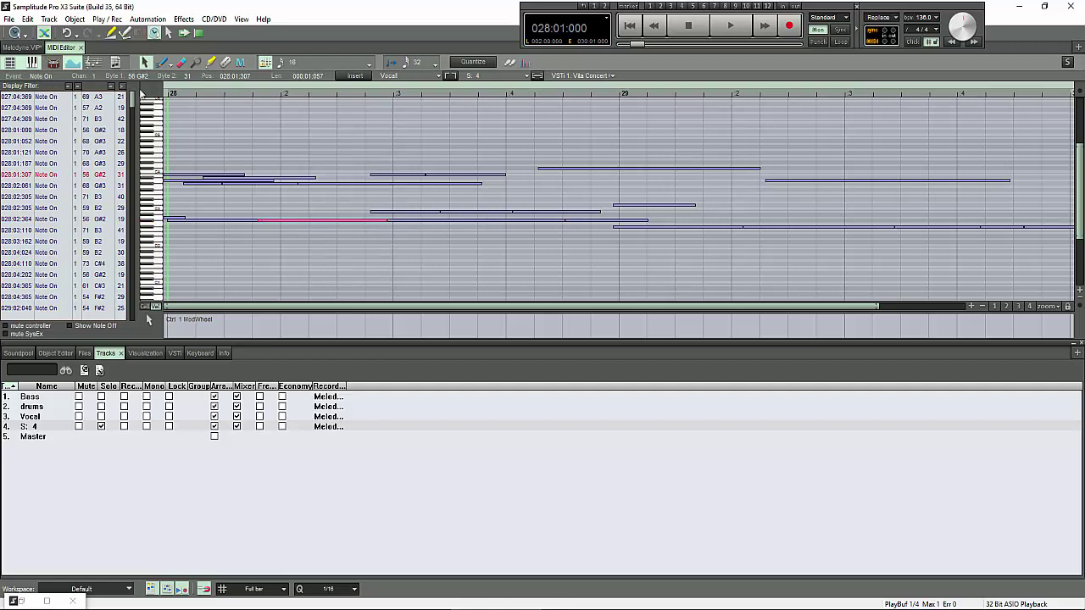
left_click(123, 87)
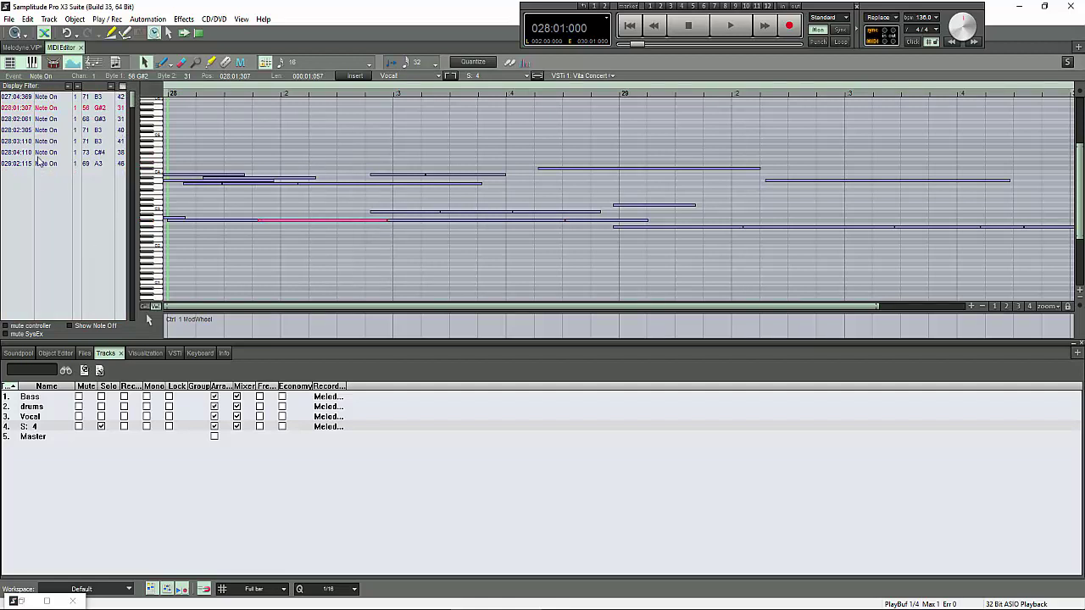
Move the selected G#2 note to B3 at 028:02:061, and select the B3 note at 028:03:110 in the filtered list.
key("Delete")
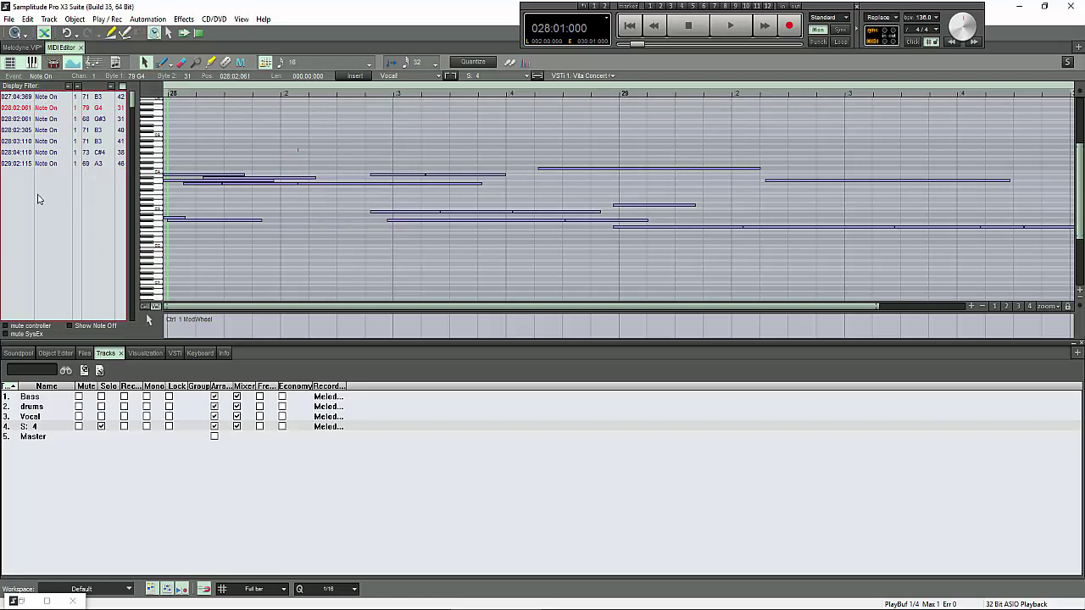
key("Down")
key("Down")
key("Down")
key("Down")
key("Down")
key("Down")
key("Down")
key("Down")
key("Down")
key("Down")
key("Down")
key("Up")
key("Up")
key("Up")
left_click(56, 142)
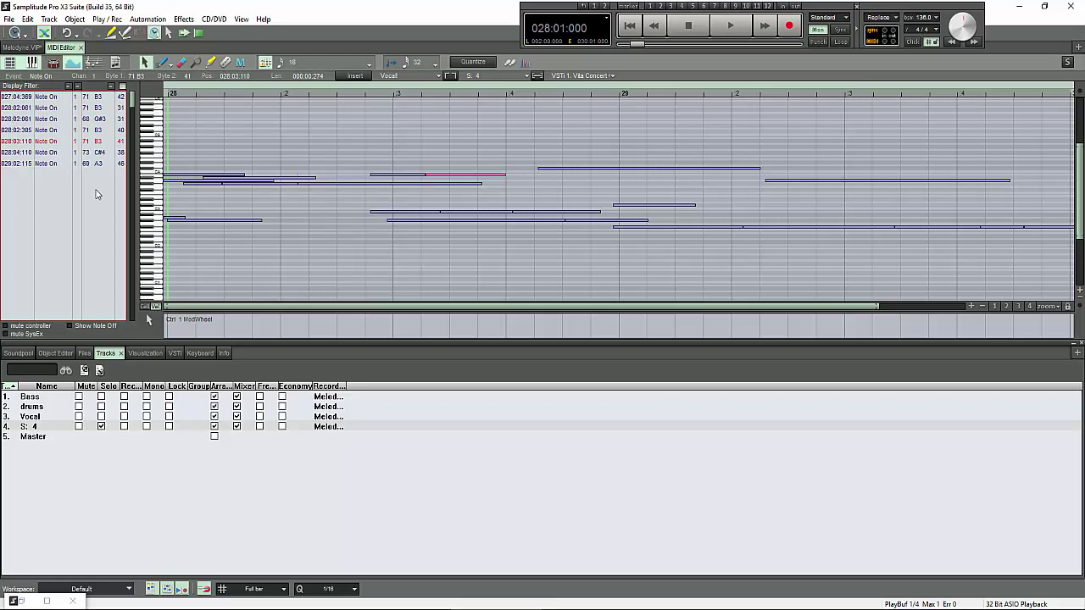
Delete all notes listed by the greater-or-equal velocity filter, toggle the filter to check the rest, and undo the deletion.
key("ctrl+a")
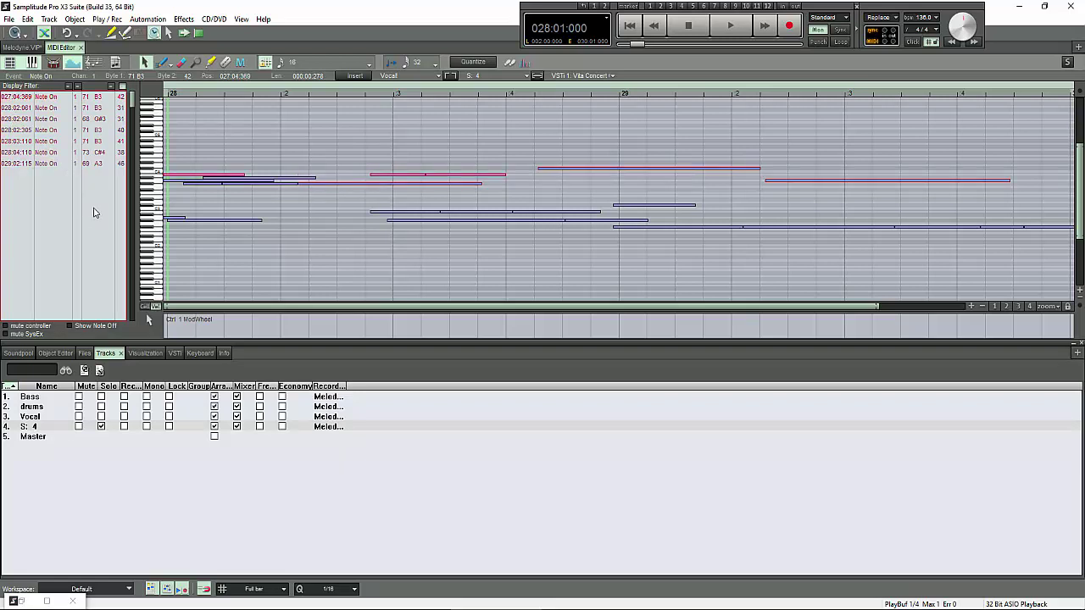
key("Delete")
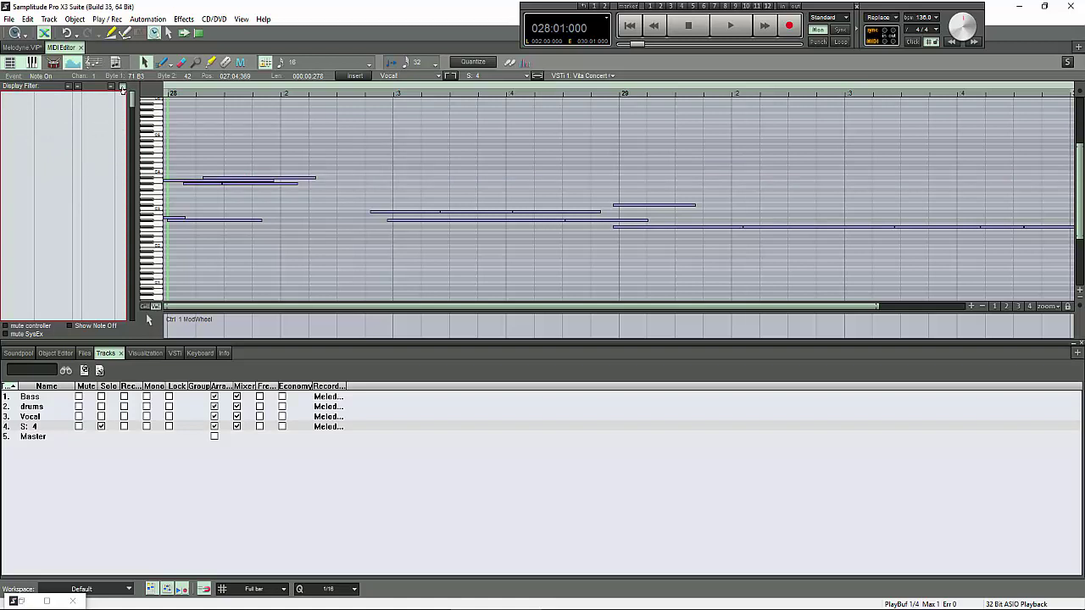
left_click(122, 87)
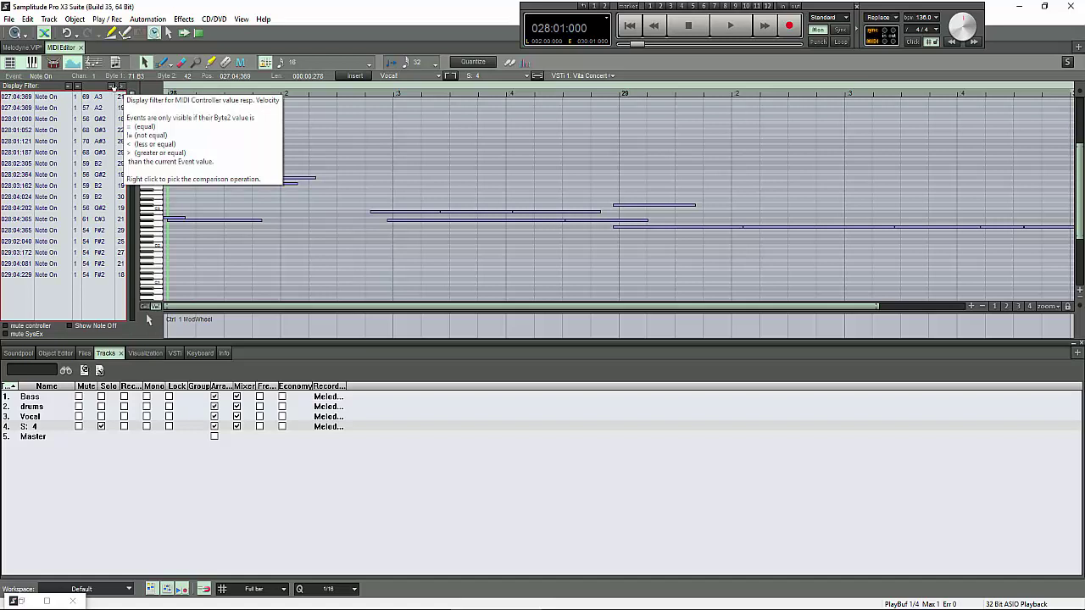
left_click(141, 105)
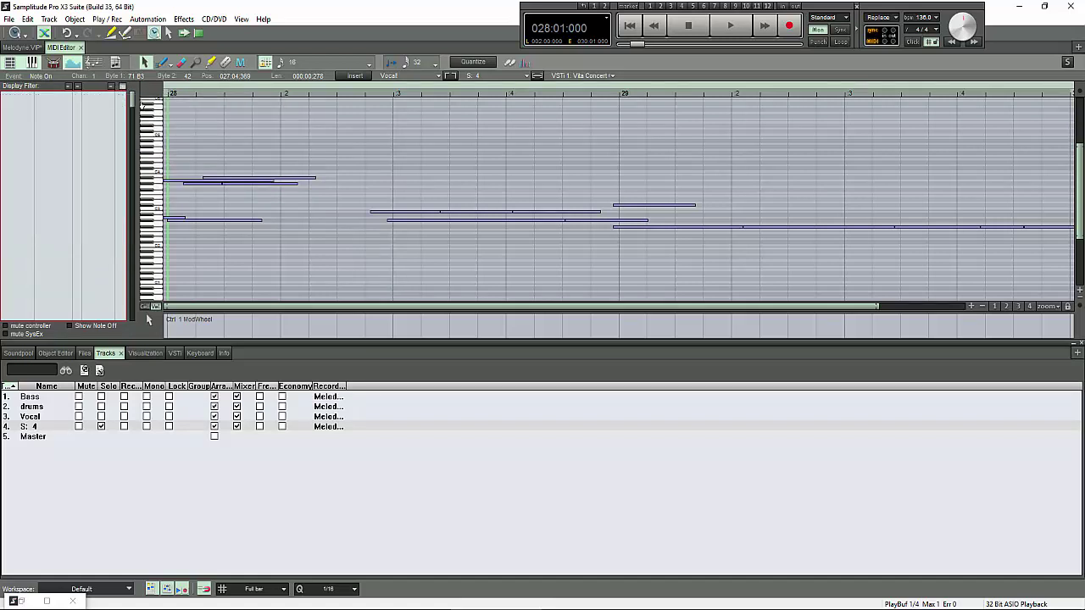
left_click(124, 88)
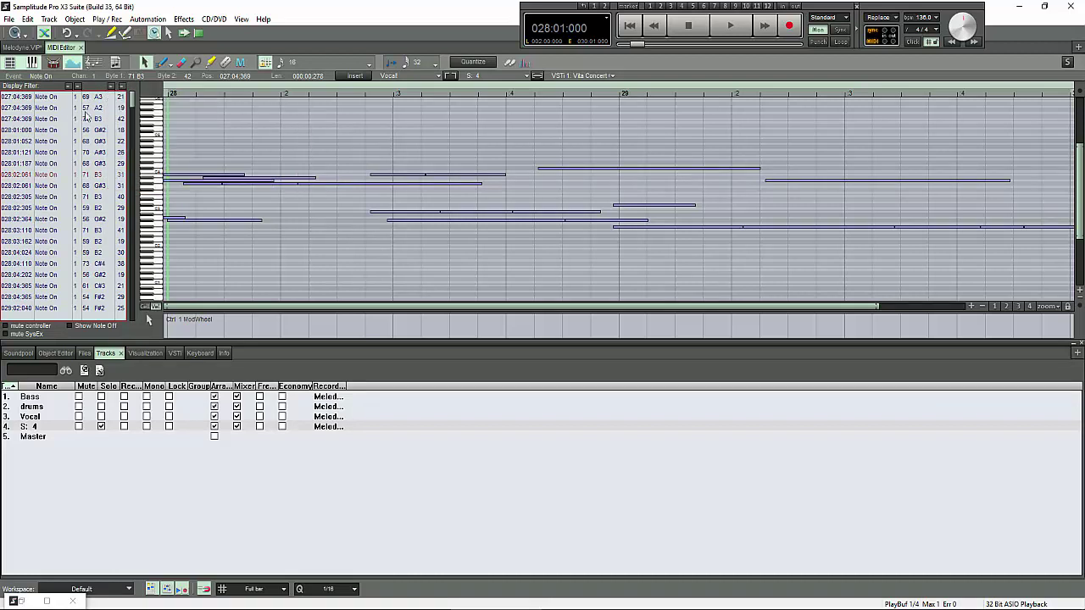
Try the pitch display filter on the A2 note, and filter the event list to the pitch of the A3 note at 027:04:369.
left_click(97, 109)
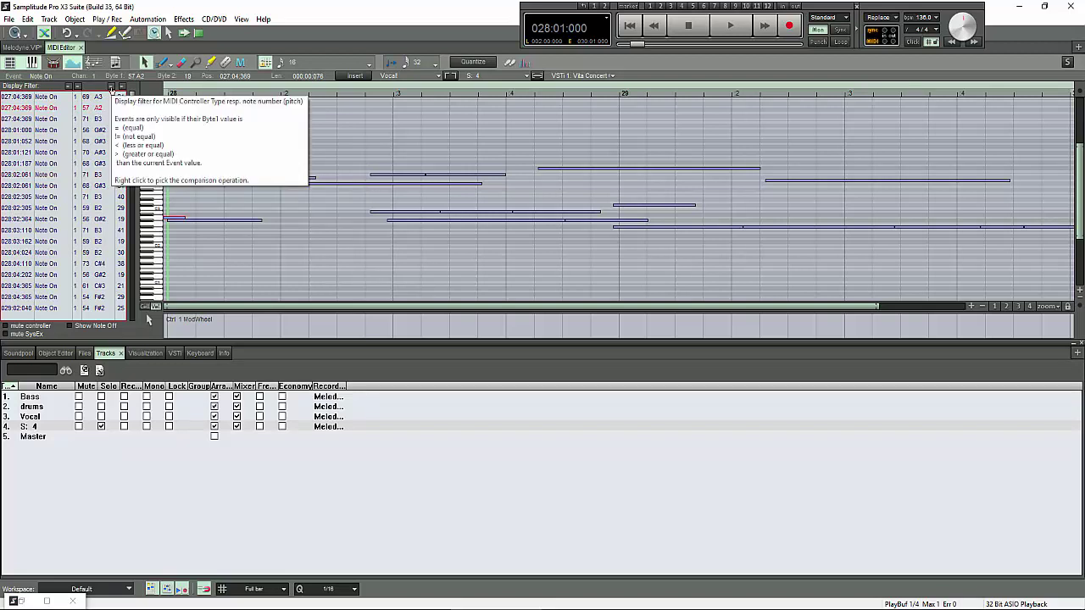
left_click(111, 88)
left_click(111, 88)
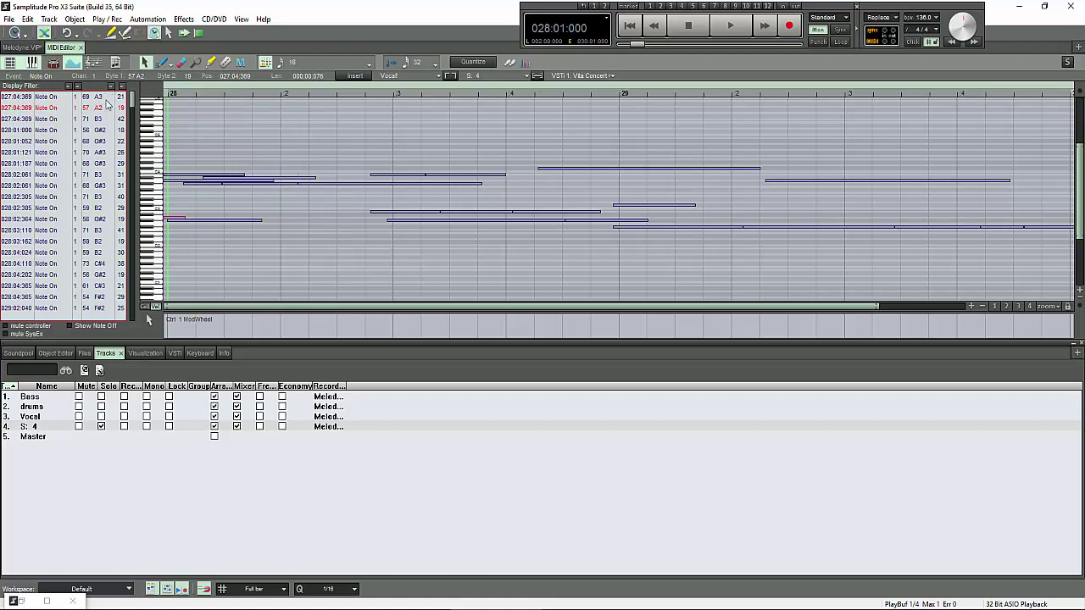
left_click(101, 99)
left_click(111, 87)
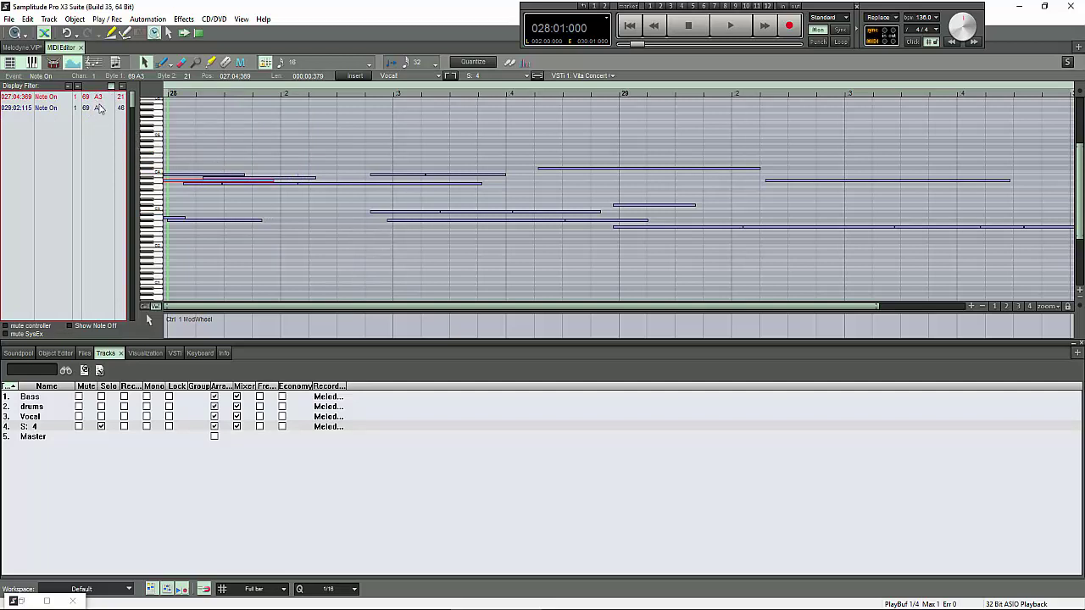
Alternately select the A3 notes at 027:04:369 and 029:02:115 in the filtered list and locate them in the piano roll.
left_click(99, 109)
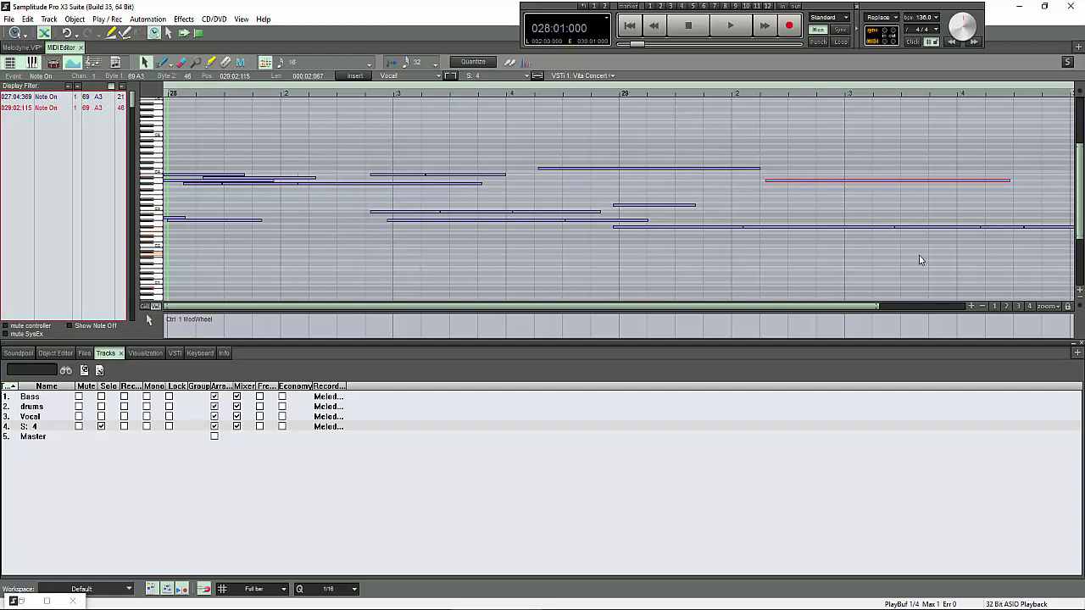
scroll(907, 263, "down", 1)
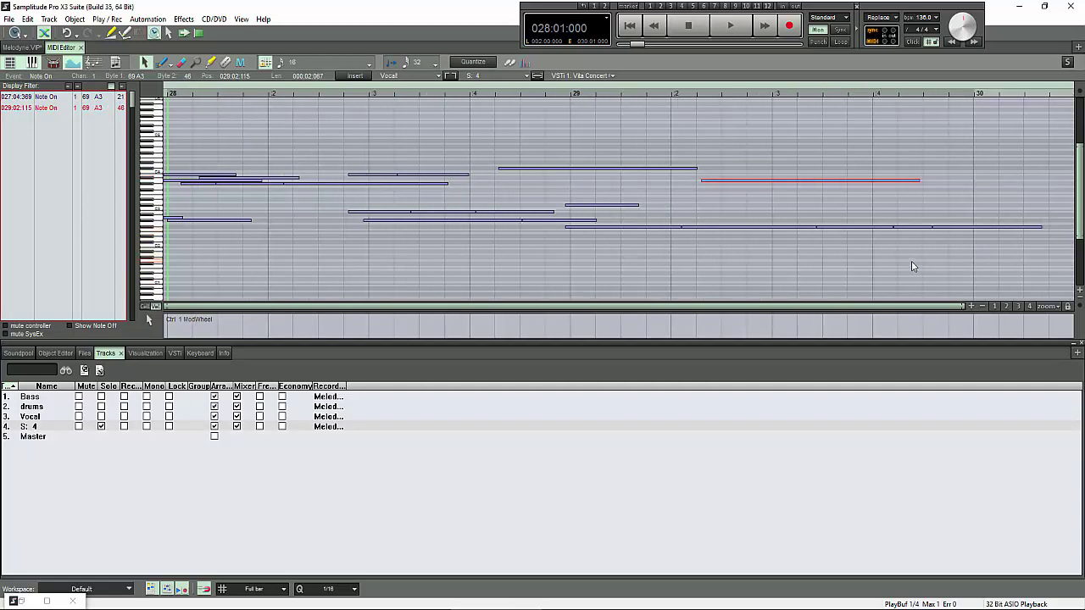
scroll(905, 263, "up", 4)
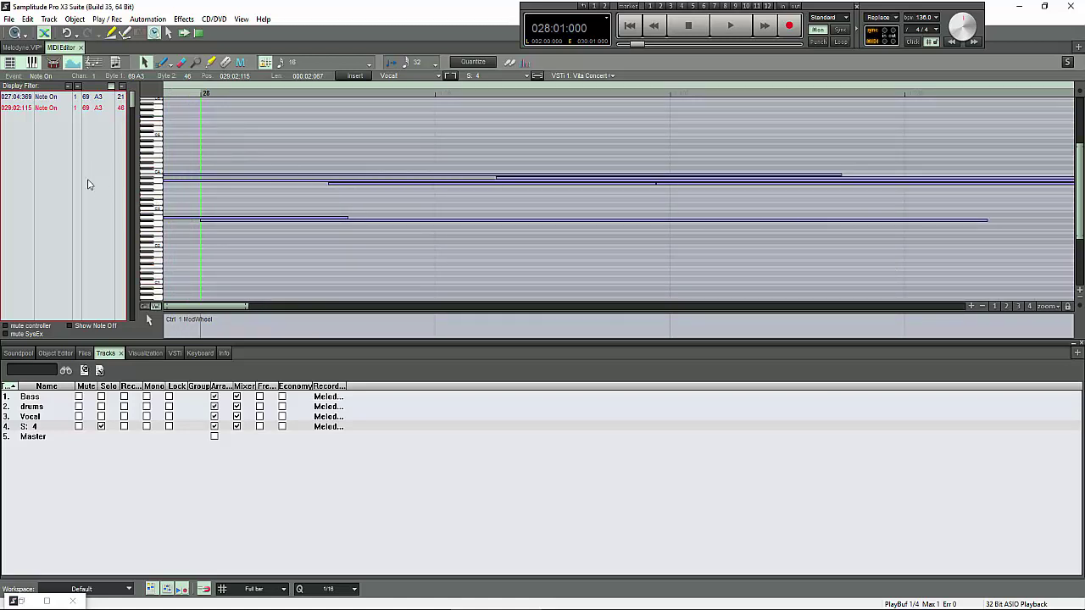
left_click(52, 98)
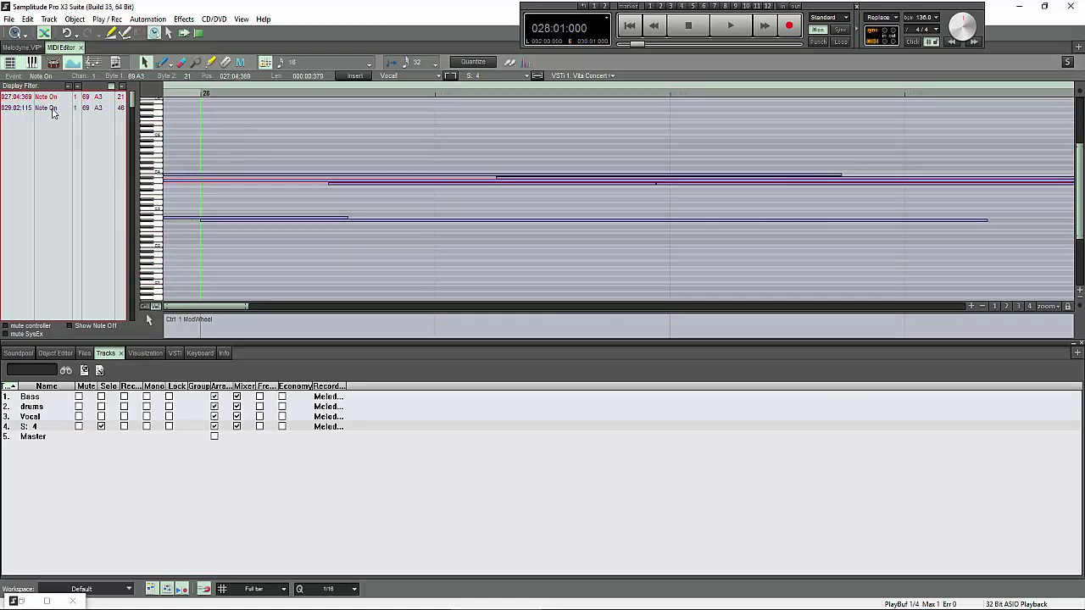
left_click(53, 108)
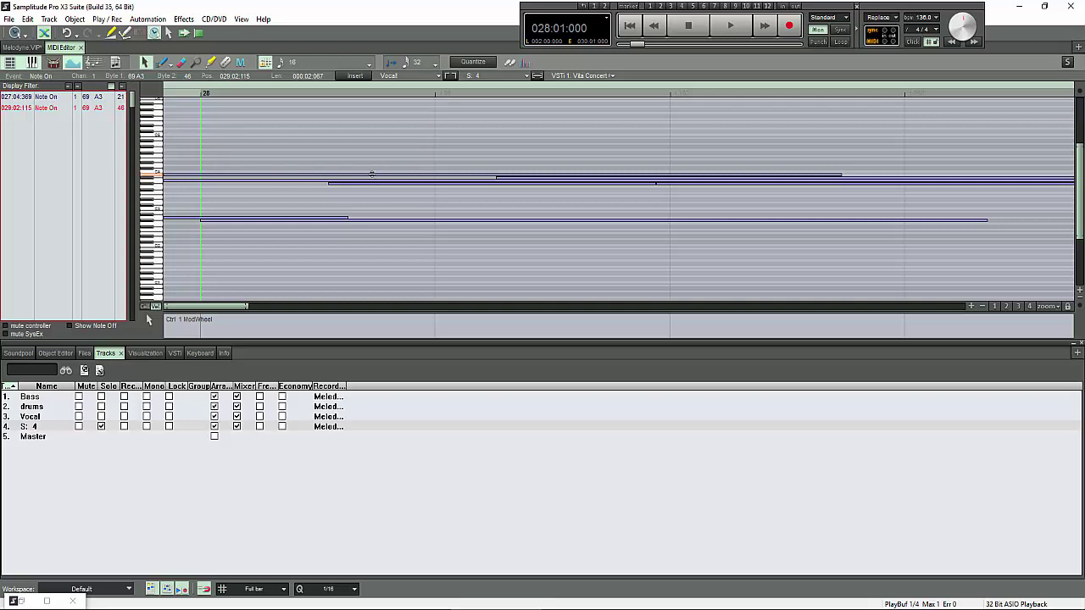
scroll(458, 188, "down", 5)
scroll(466, 198, "down", 4)
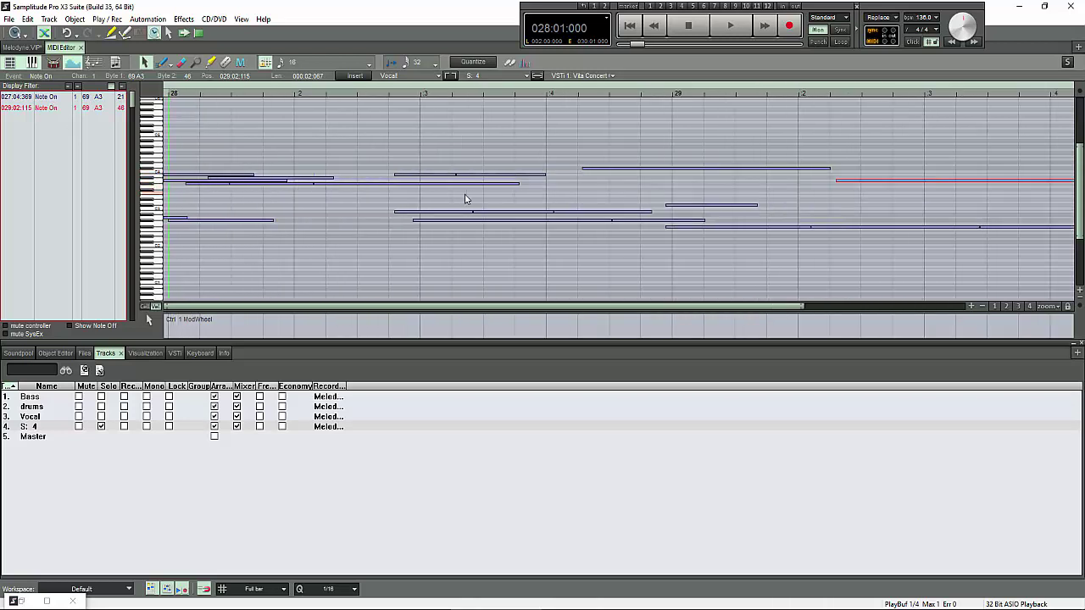
scroll(466, 199, "up", 2)
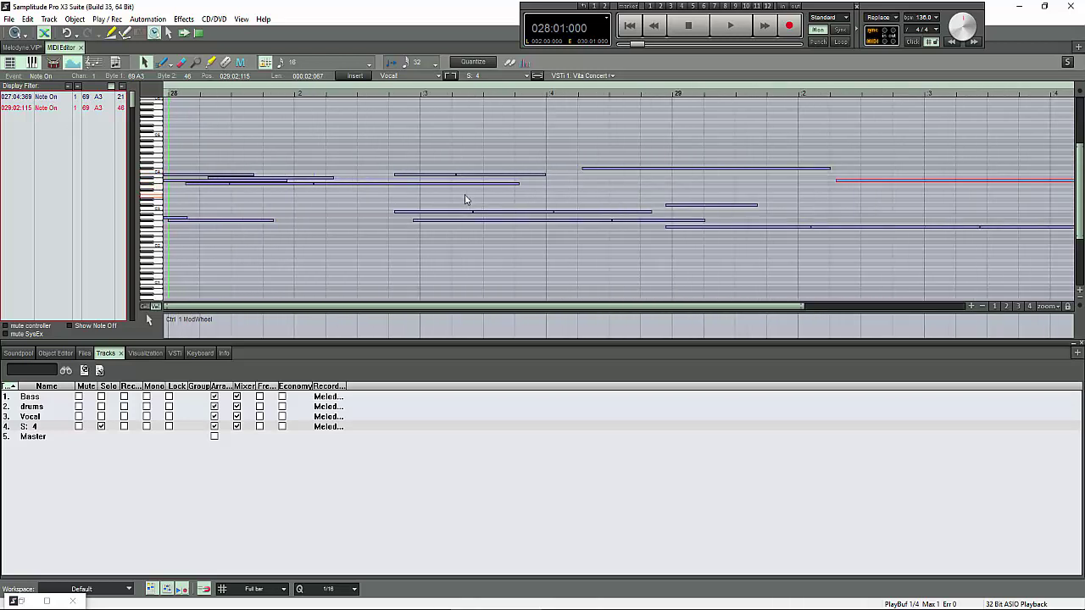
left_click(83, 97)
left_click(91, 108)
Switch off the pitch display filter and open its comparison options.
left_click(111, 88)
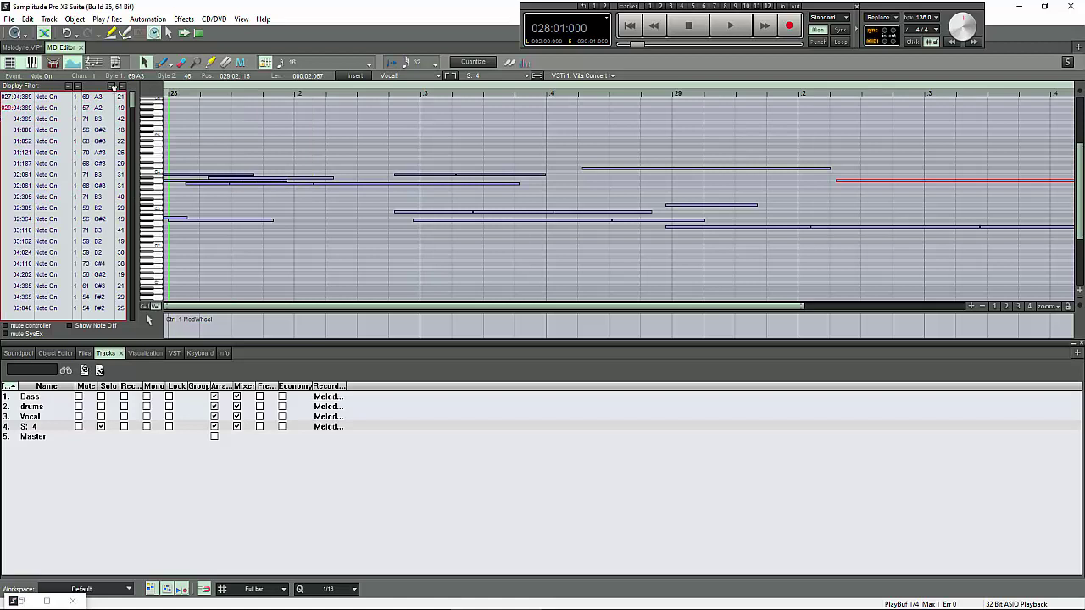
right_click(111, 88)
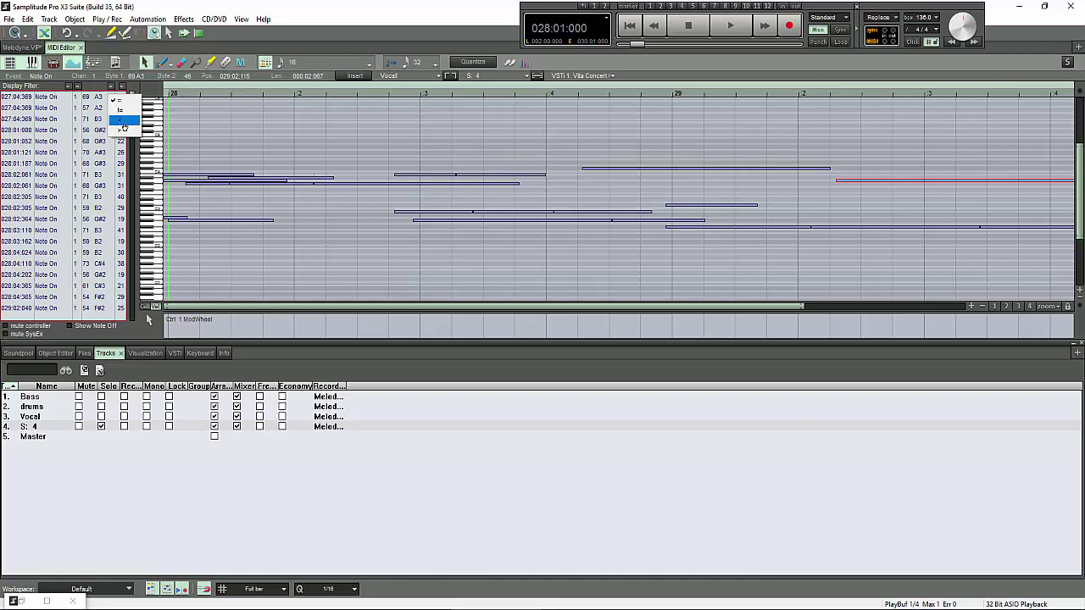
left_click(78, 88)
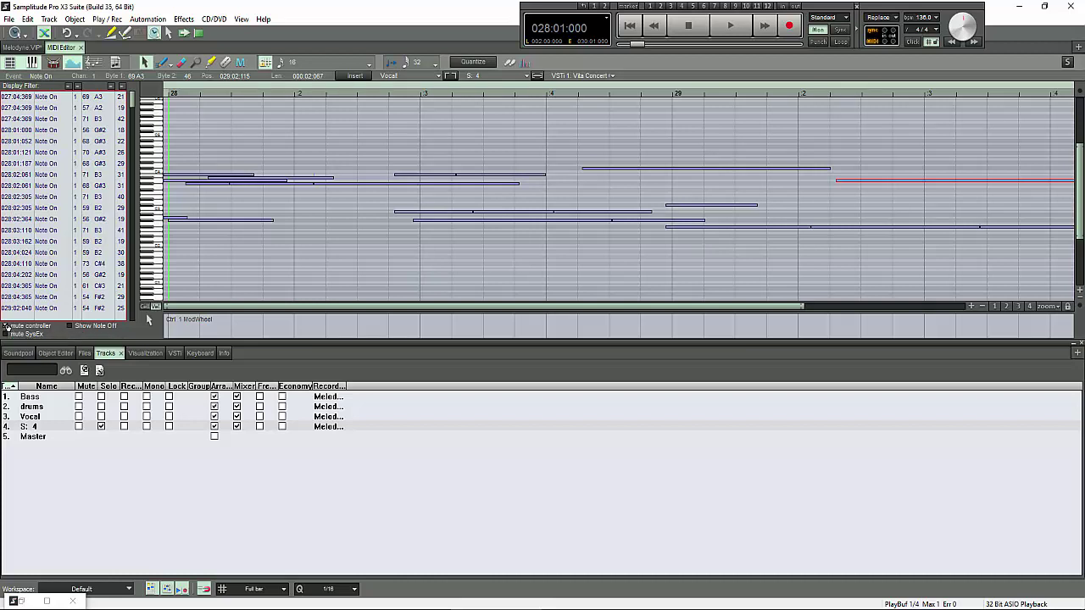
Show the Note Off events in the event list, select the B3 one at 028:02:061, and hide Note Off events again.
left_click(70, 325)
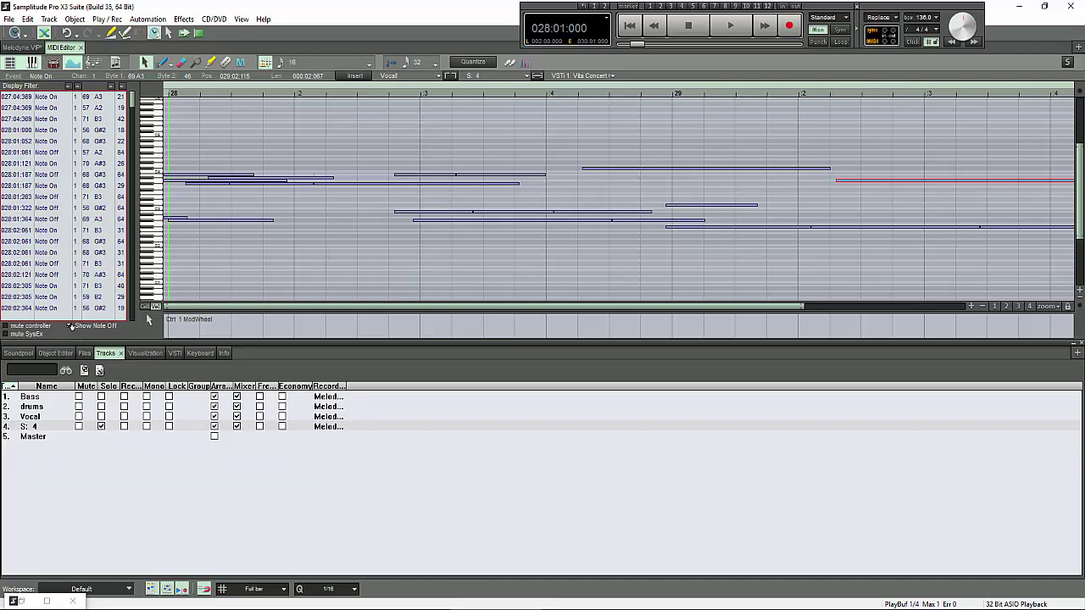
left_click(42, 264)
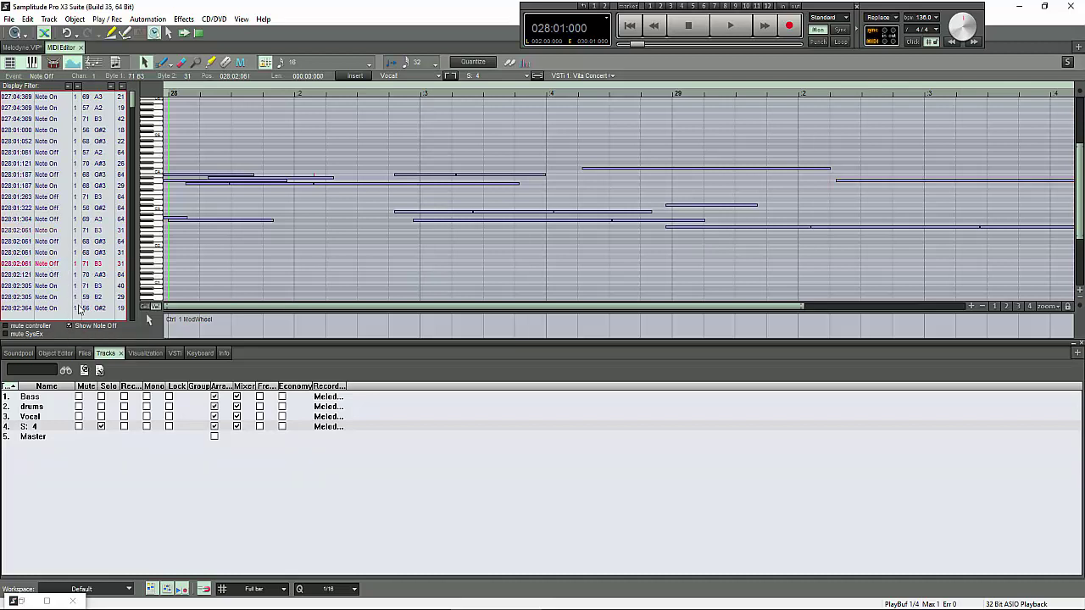
left_click(69, 326)
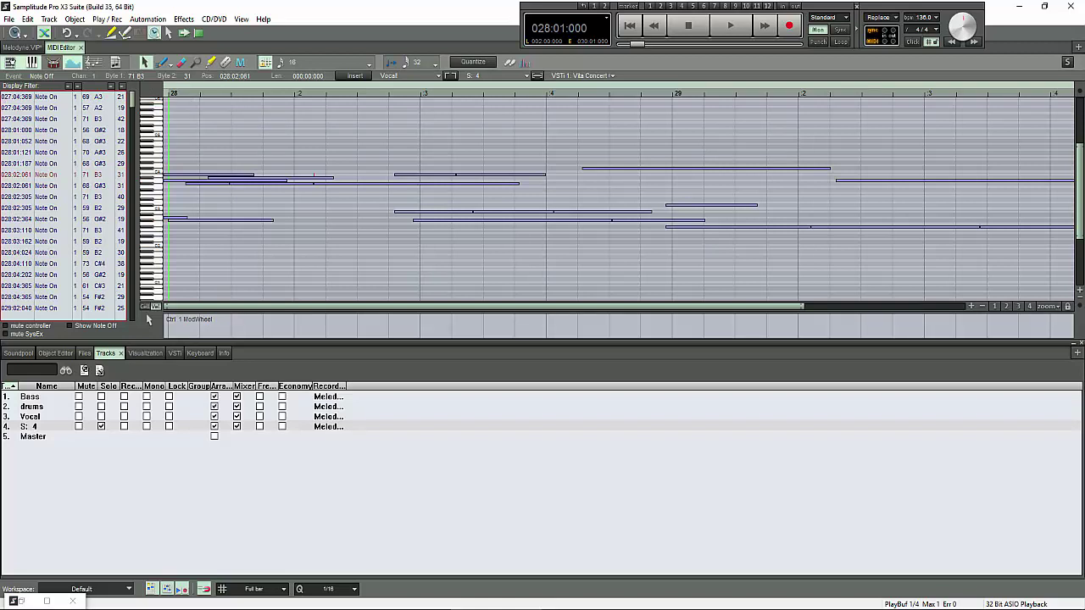
Return to the Melodyne.VIP arrangement, select the second Vocal object on track S: 4, and switch that track from solo to mute.
left_click(17, 46)
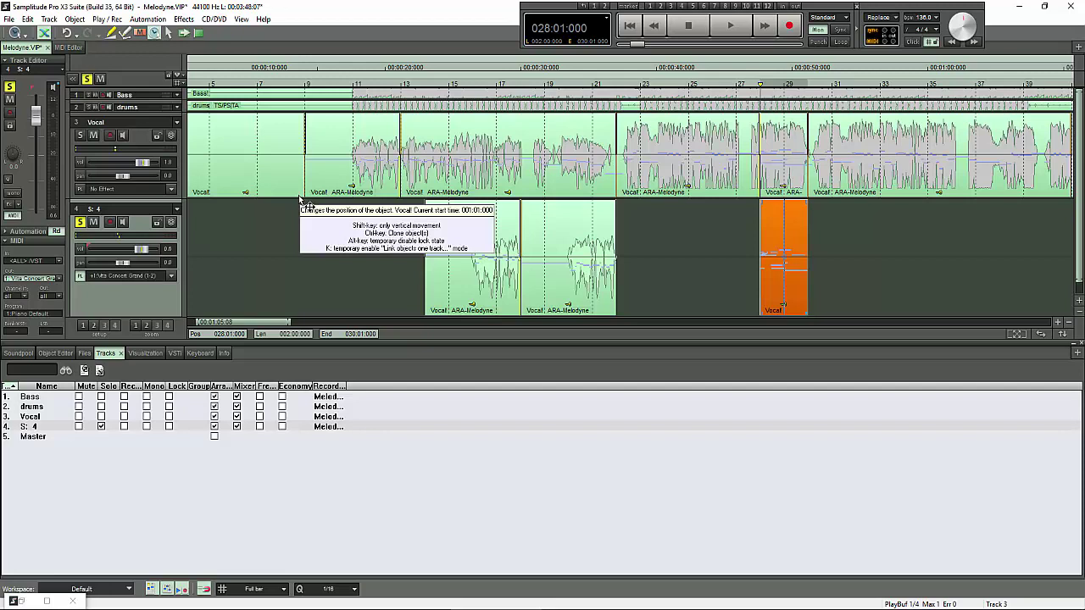
left_click(594, 304)
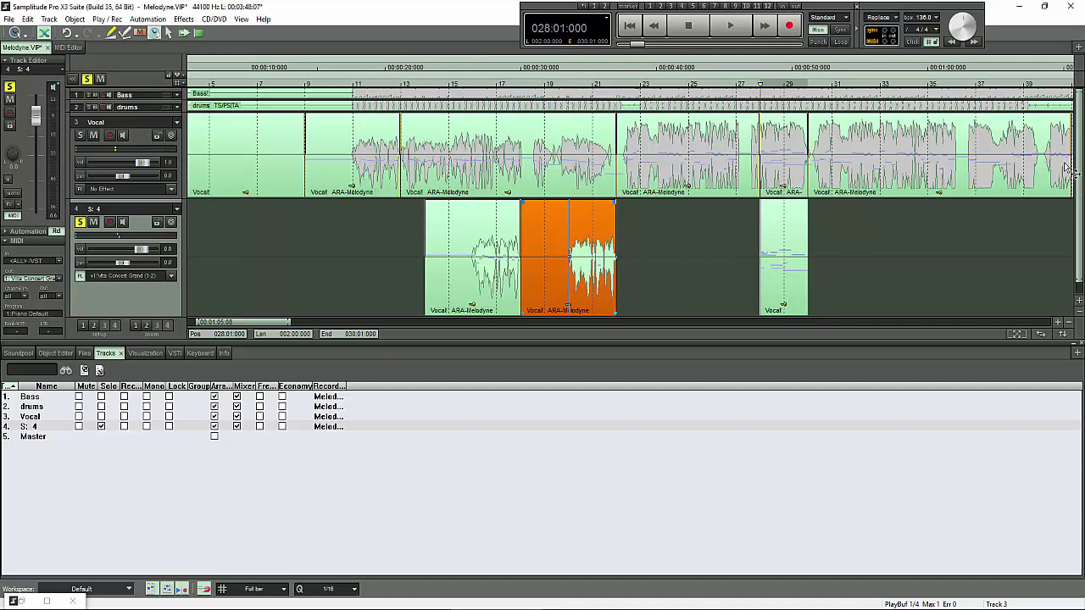
left_click(81, 223)
left_click(93, 222)
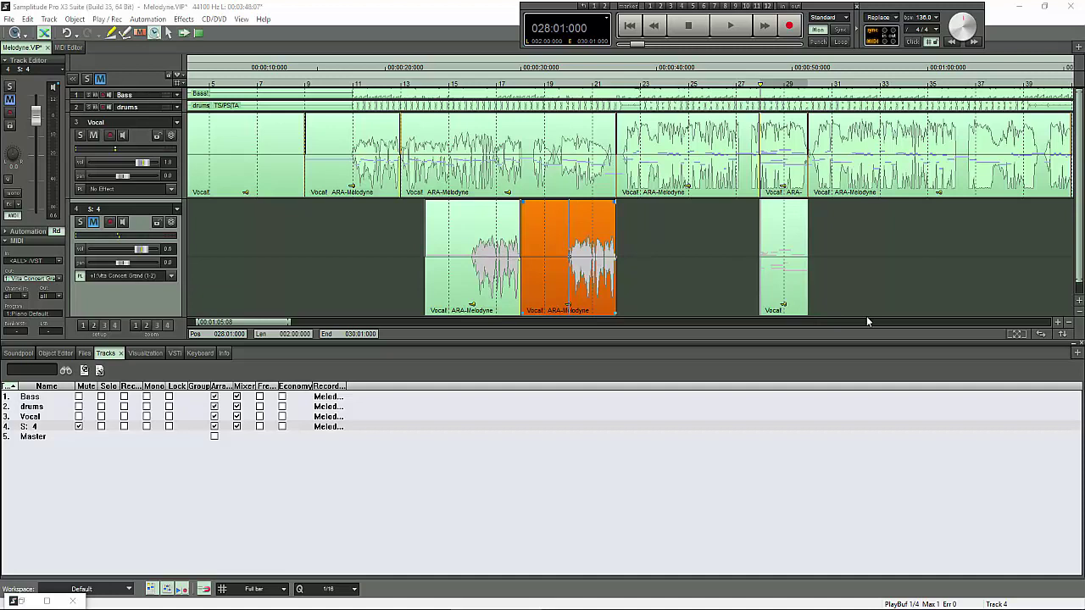
Play the arrangement briefly, stop it, and set the play cursor to 024:01:000.
key("space")
key("space")
left_click(685, 80)
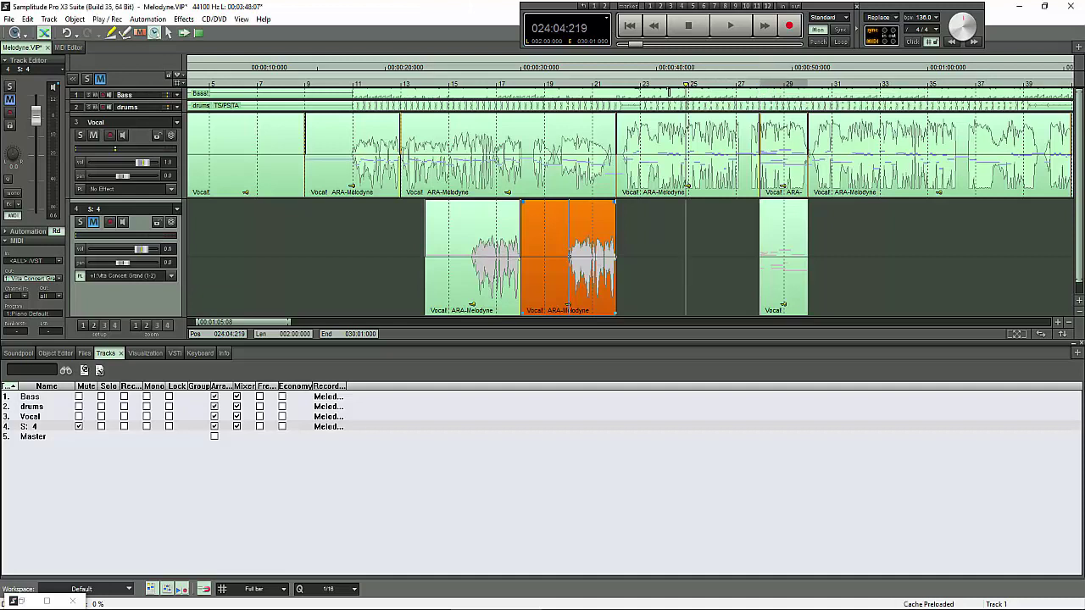
left_click(665, 85)
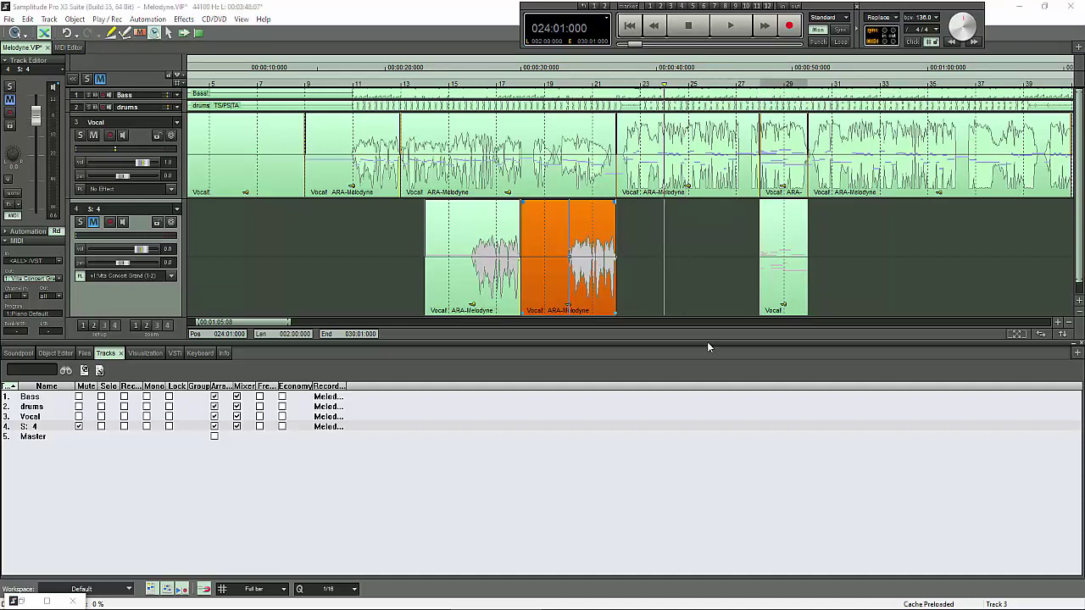
Review the playback options in the system settings and close the dialog.
key("y")
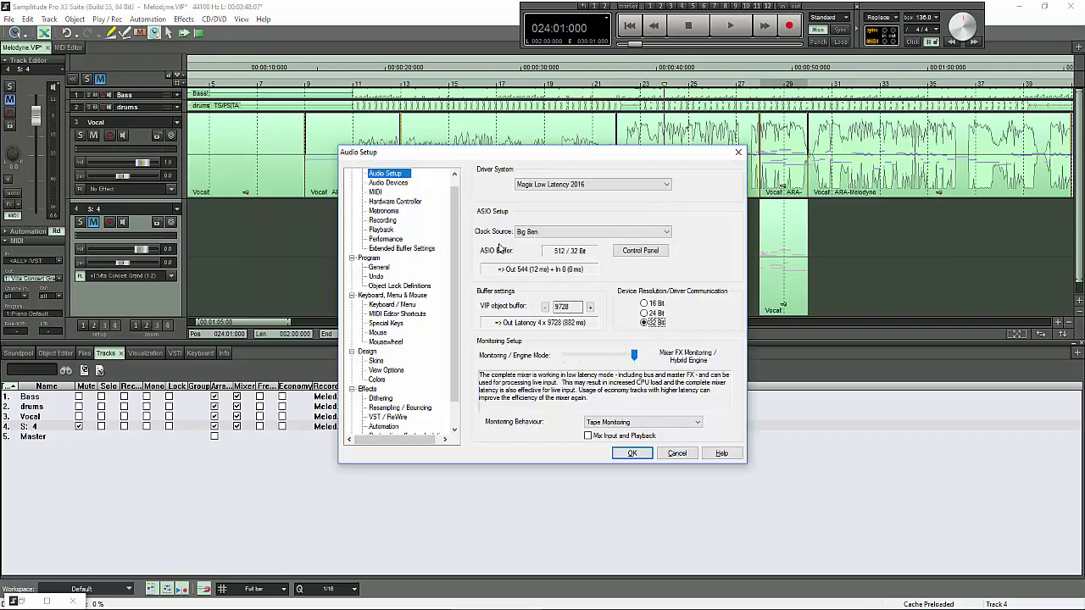
left_click(383, 230)
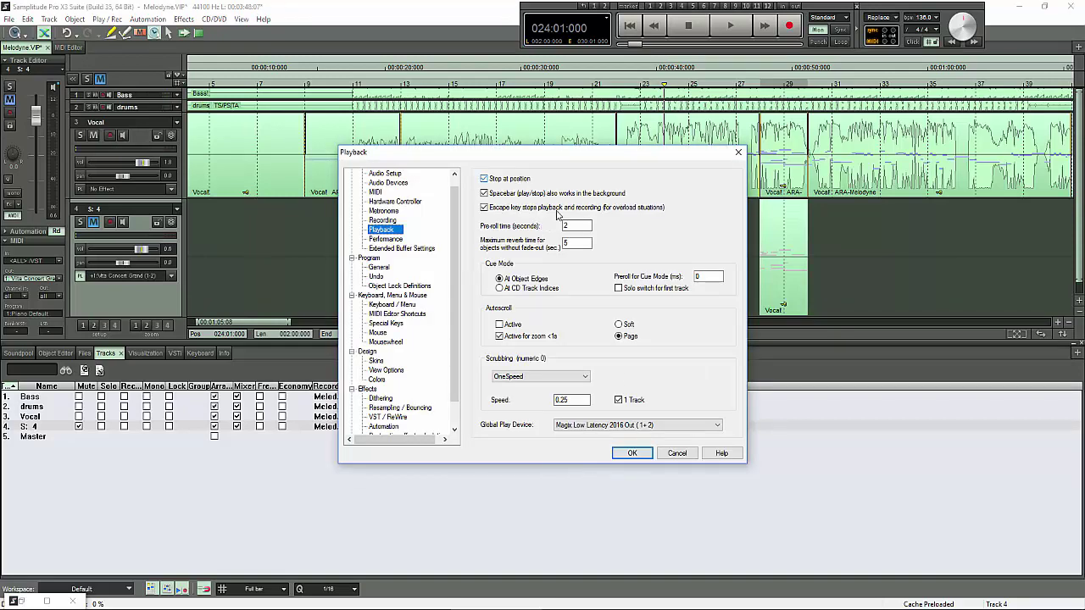
left_click(642, 456)
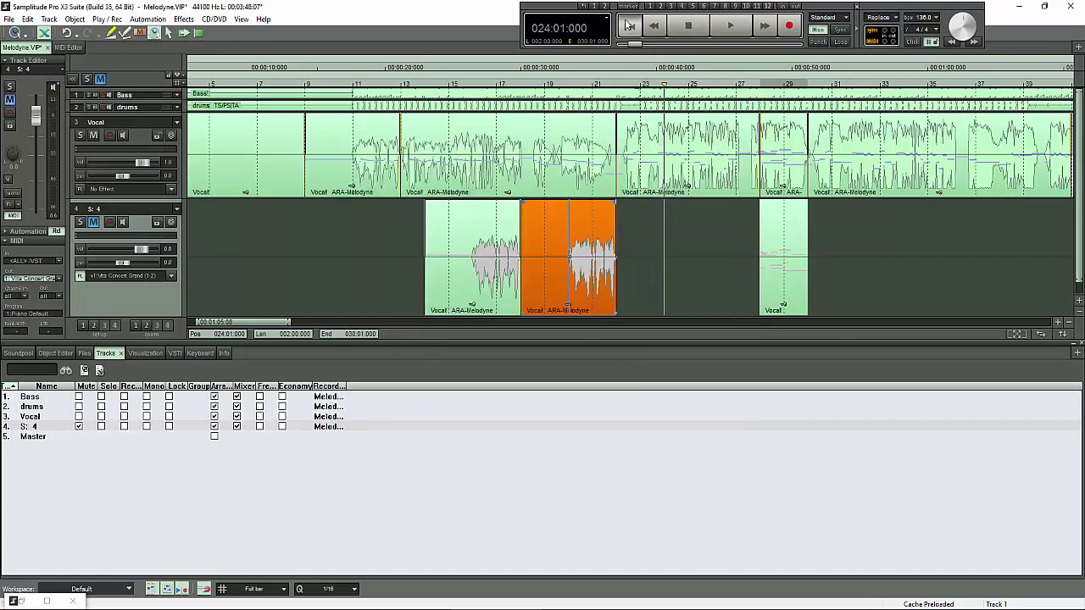
Switch off the Stop at position option in the playback settings.
key("y")
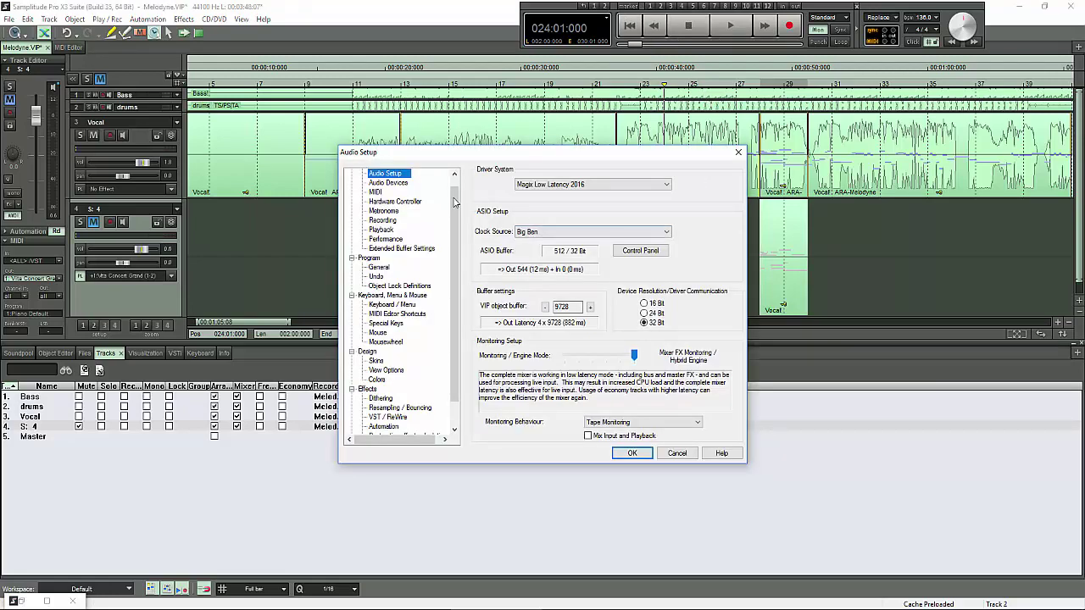
left_click(385, 229)
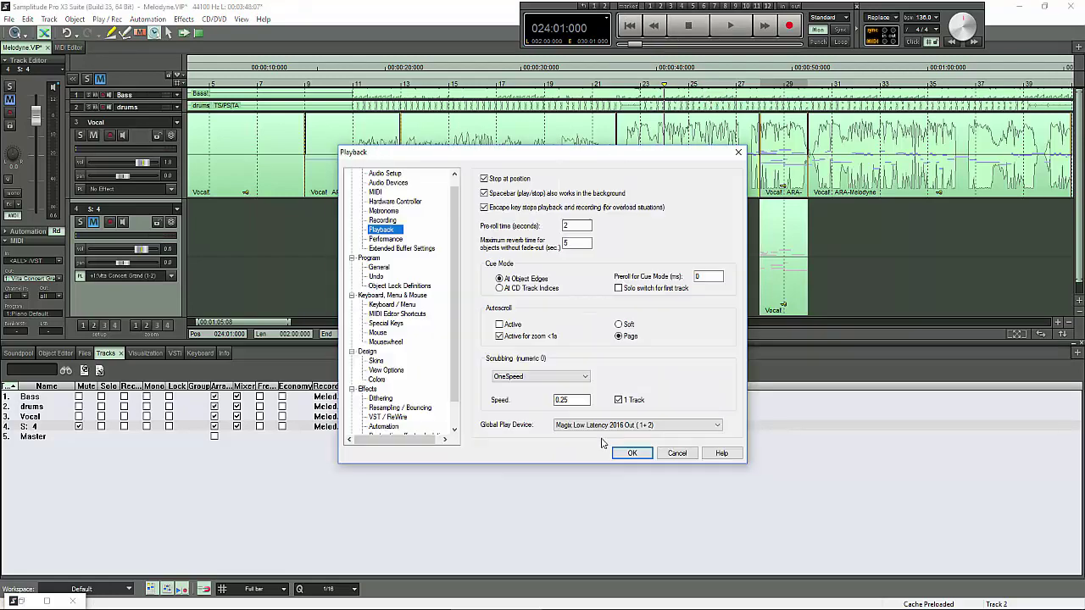
left_click(512, 180)
left_click(633, 454)
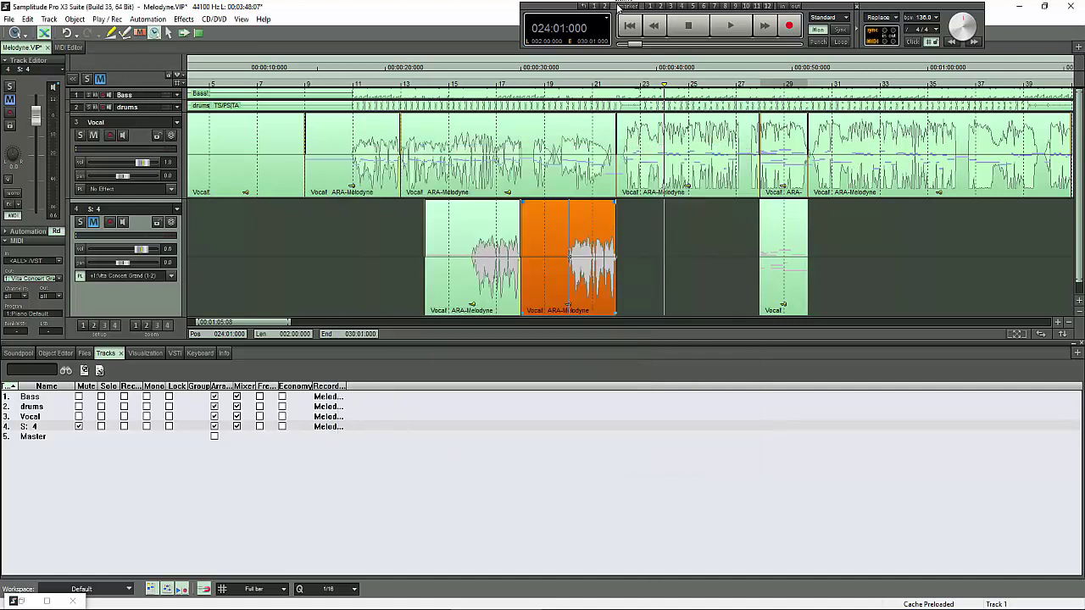
Play the arrangement from 027:01:000 and stop playback.
left_click(735, 84)
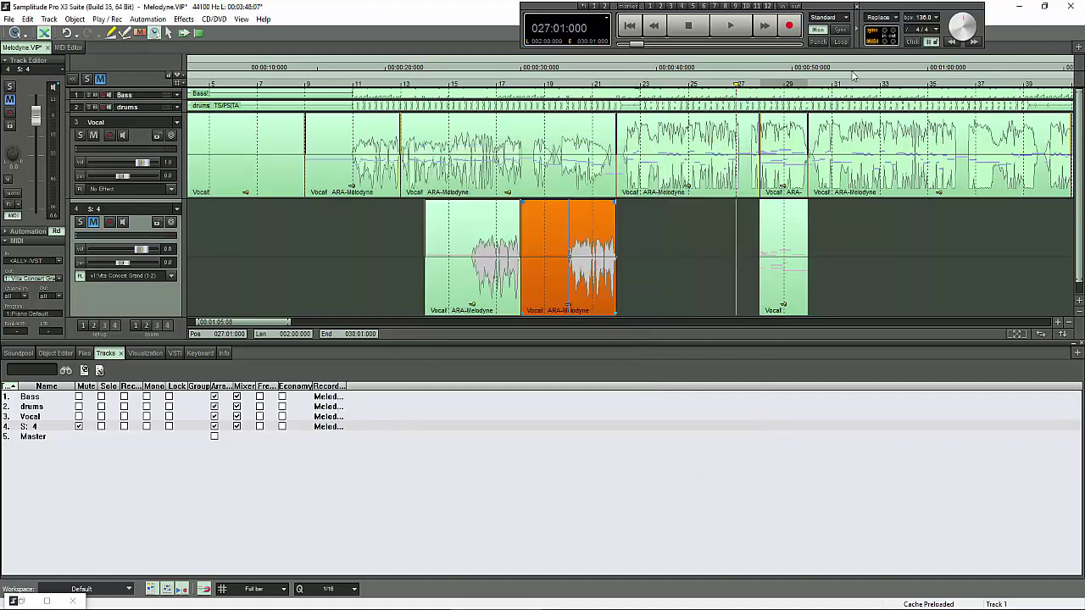
left_click(730, 25)
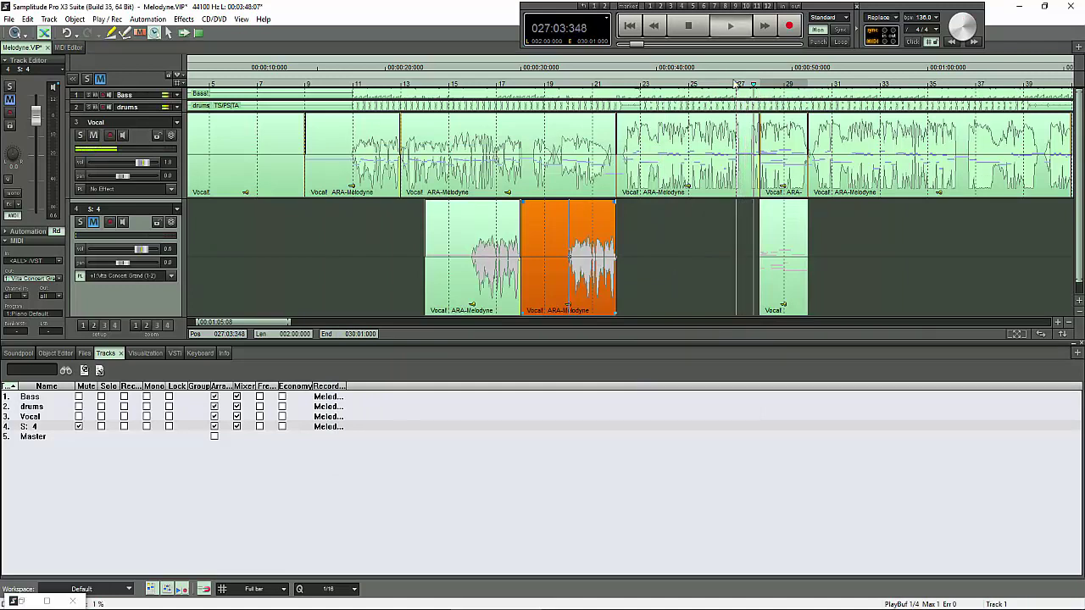
key("space")
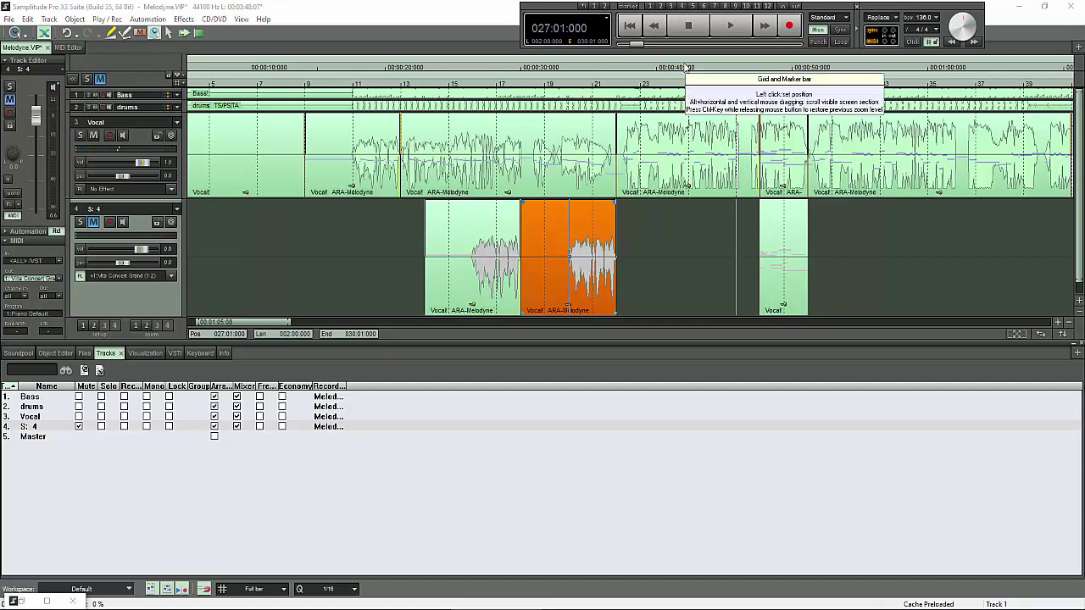
Move the play cursor between the project start and several timeline positions, ending at 018:01:000.
key("Home")
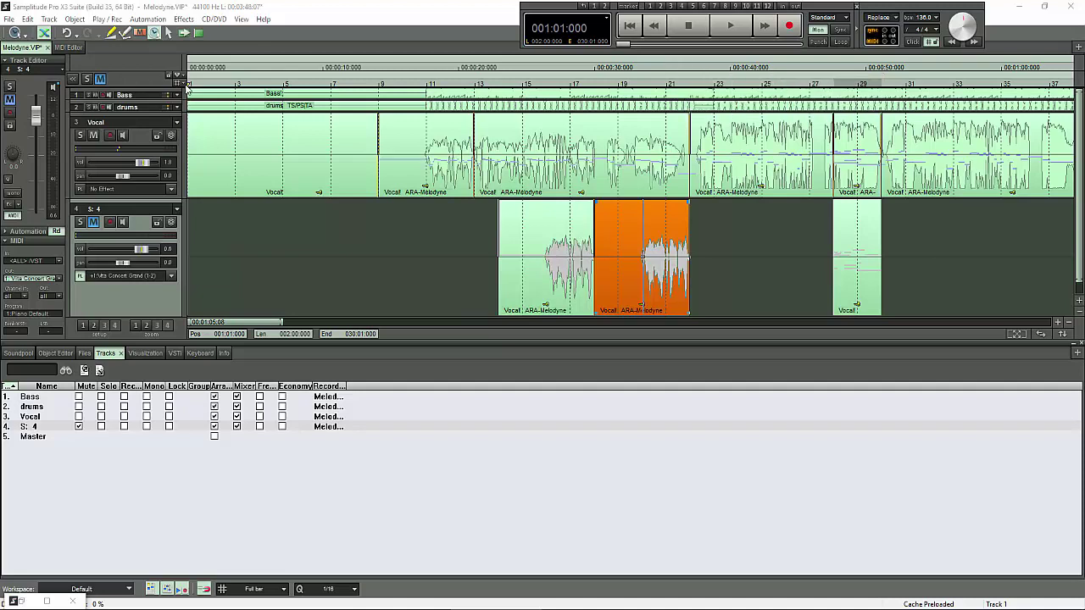
left_click(524, 87)
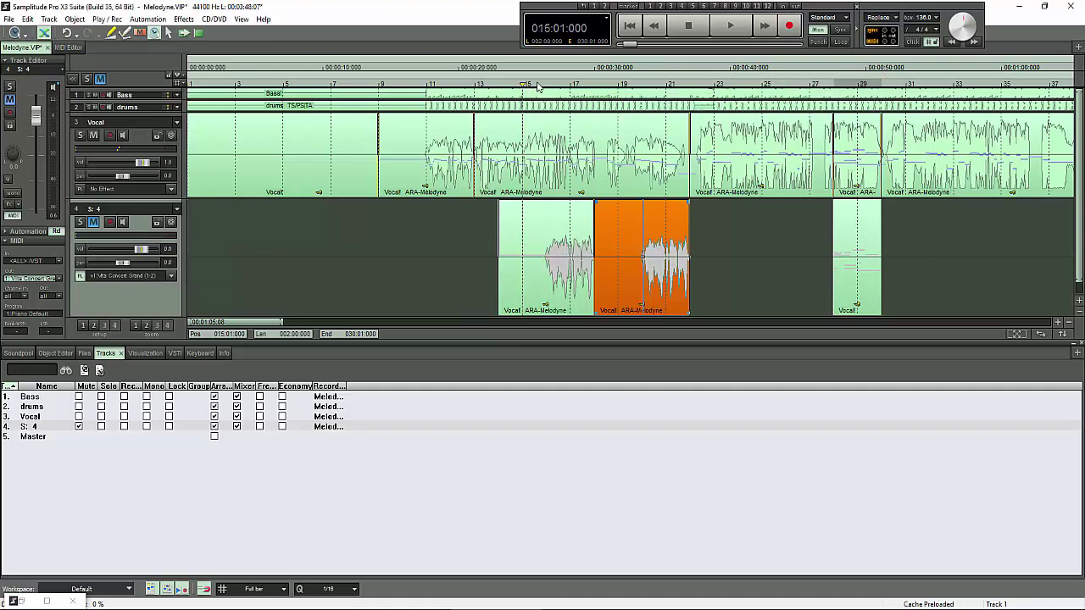
left_click(632, 27)
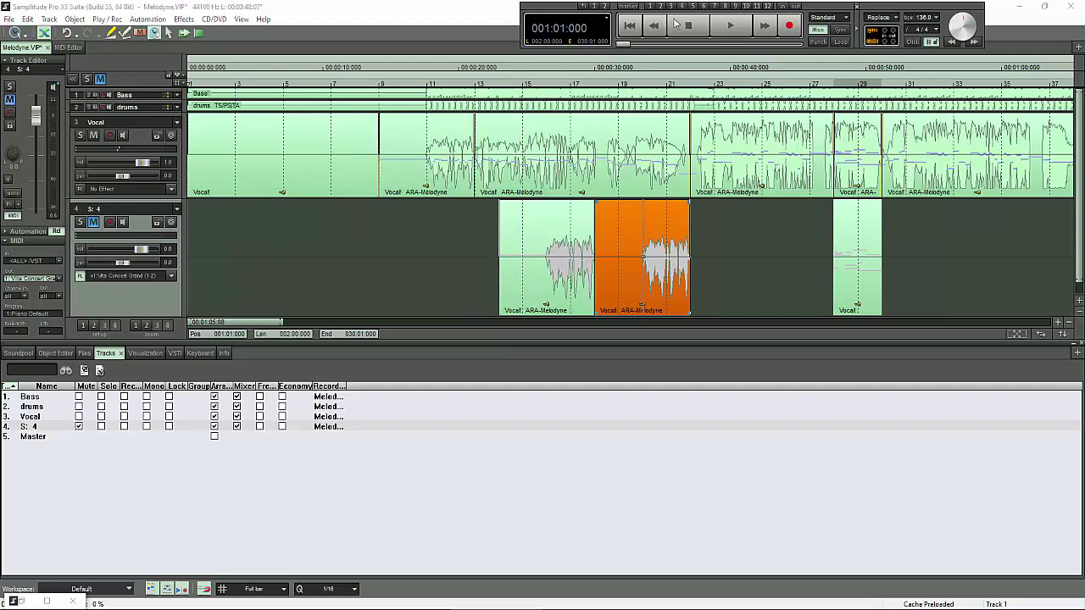
left_click(583, 83)
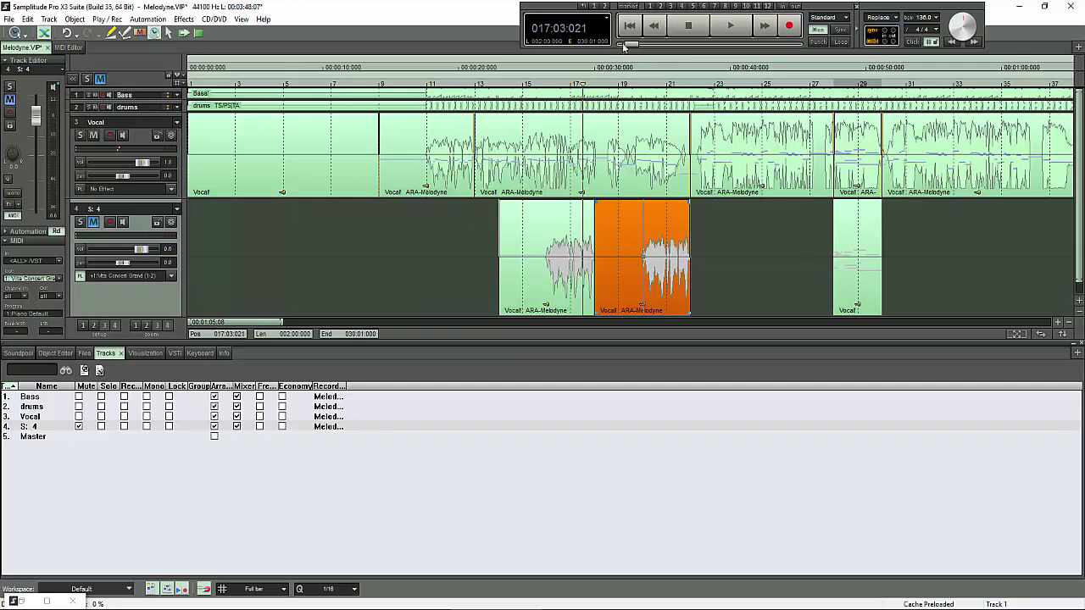
left_click(594, 83)
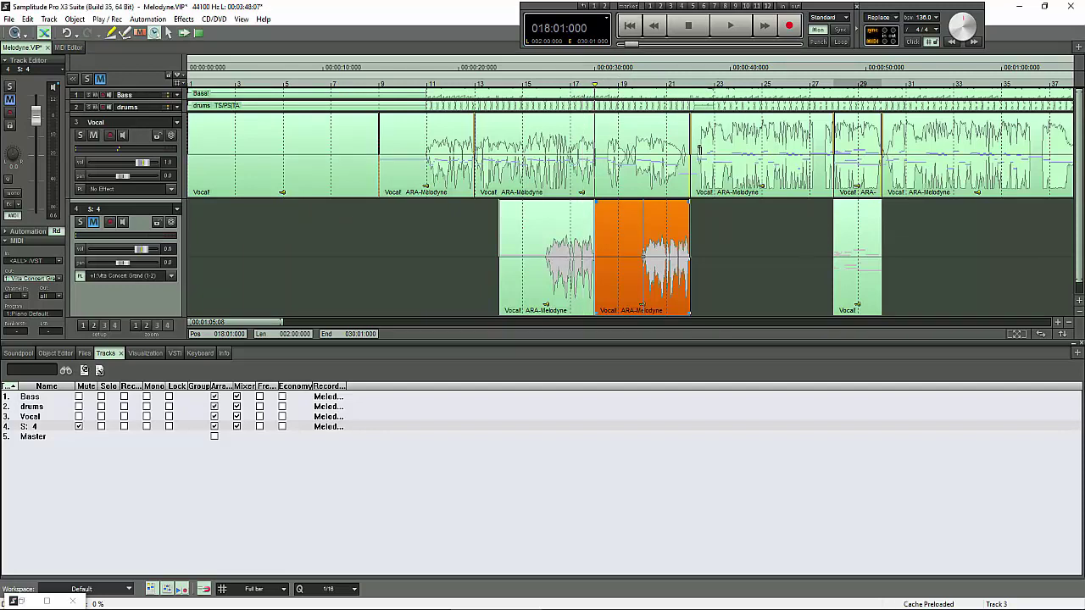
Play from bar 18, stop playback, and show the whole song in the arrangement.
key("space")
key("space")
scroll(937, 258, "down", 3)
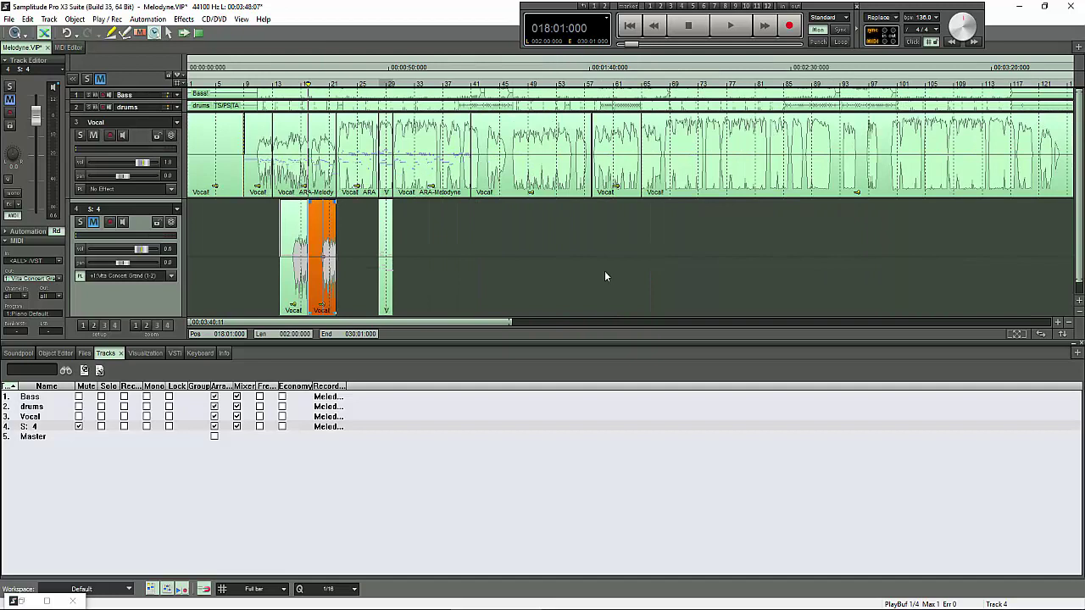
Play the song from the project start and skip ahead to about bar 8 during playback.
left_click(636, 46)
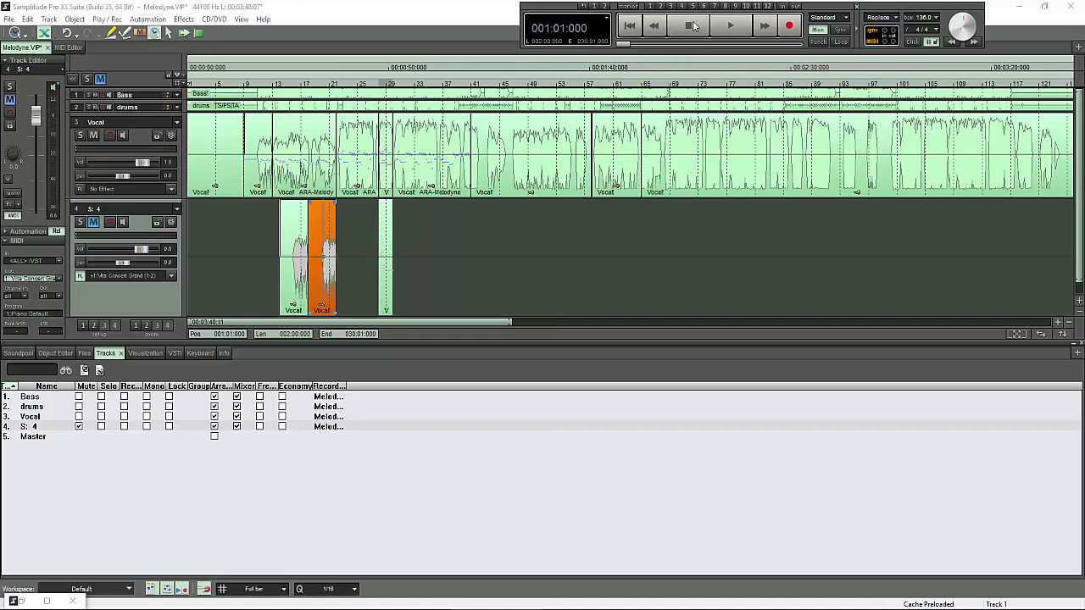
left_click(734, 28)
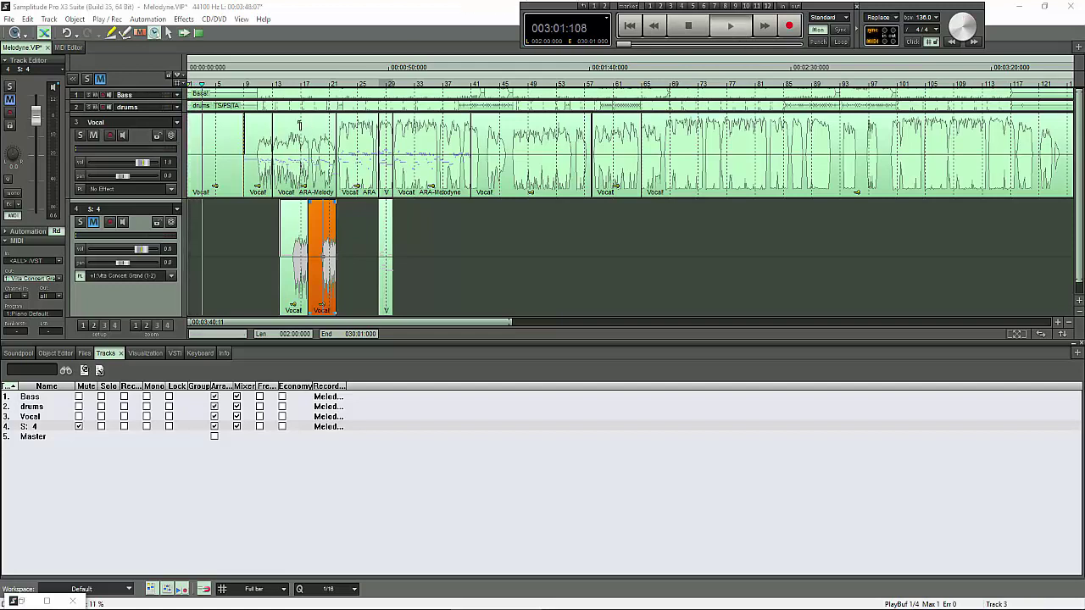
left_click(239, 87)
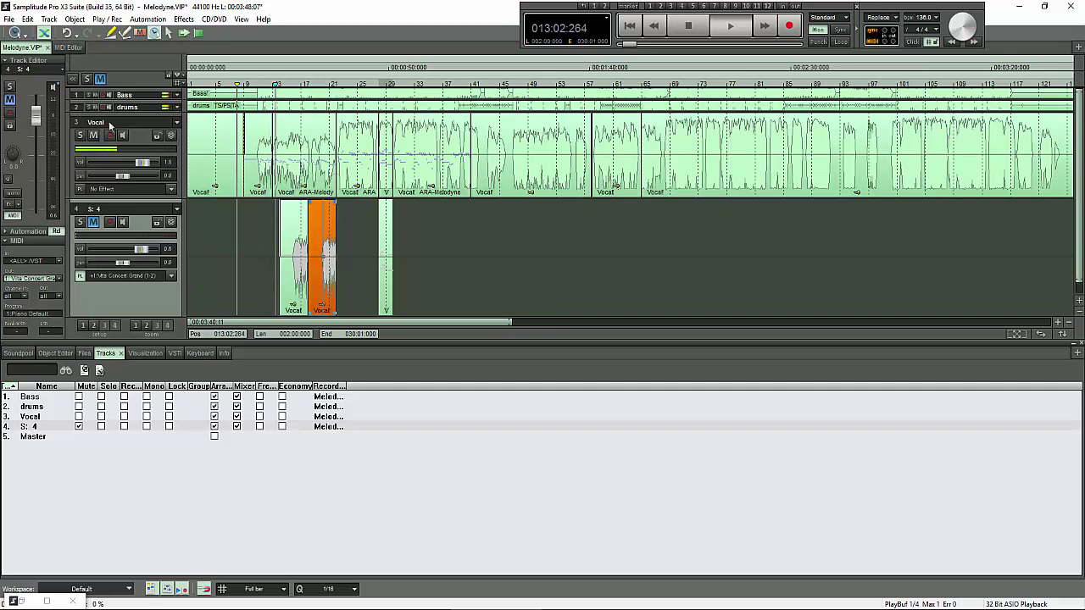
Select the Vocal track and raise its volume to 5.9 during playback.
left_click(144, 138)
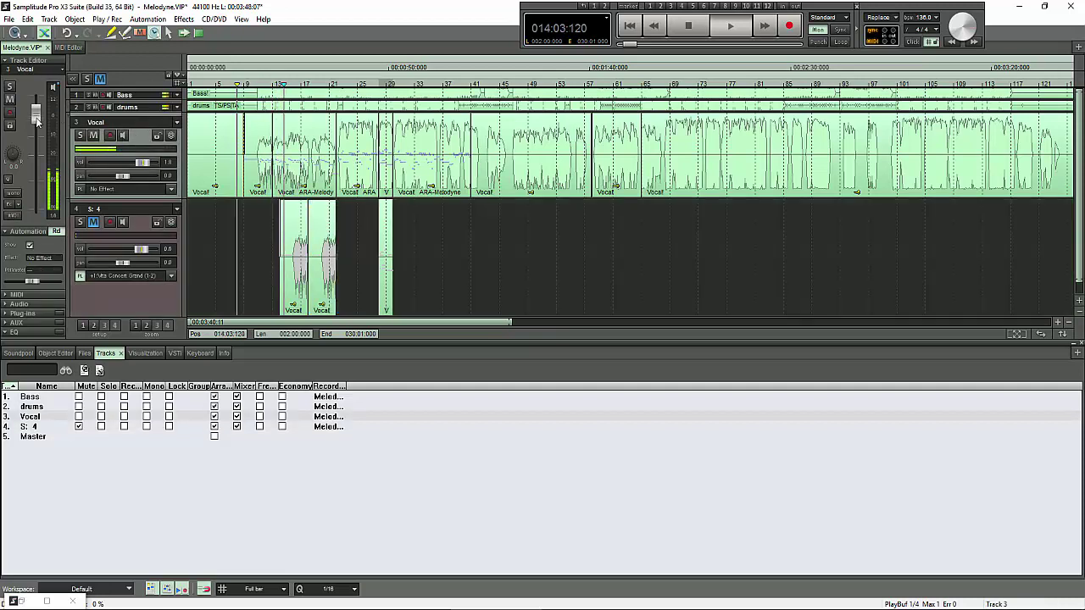
left_click_drag(38, 115, 38, 114)
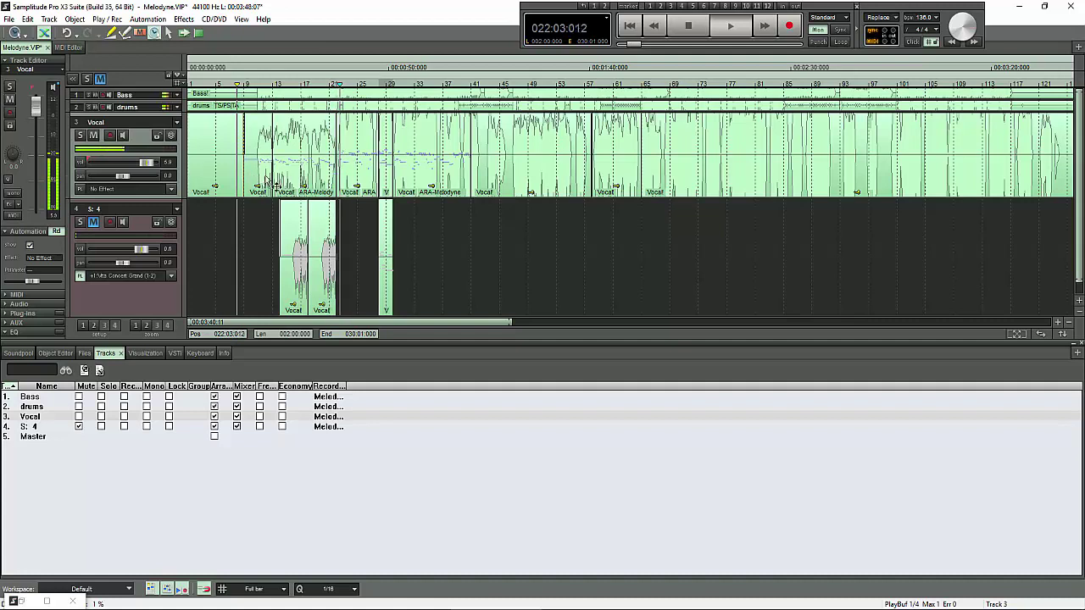
Open the Vocal object between bars 22 and 28 in Melodyne using the object mouse mode, and reposition the editor so it is fully visible.
left_click(369, 182)
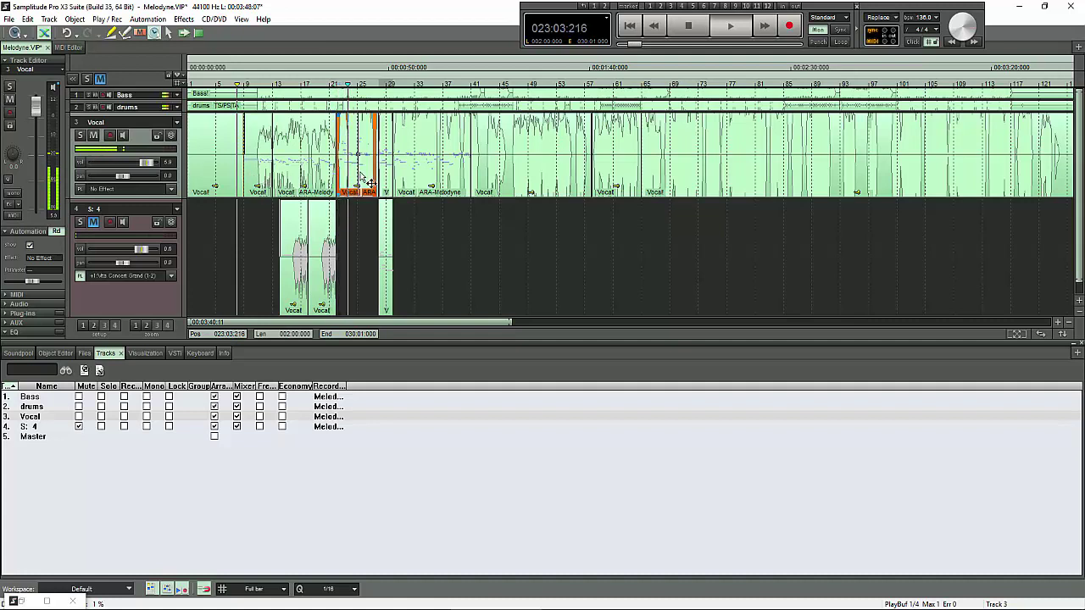
left_click(168, 32)
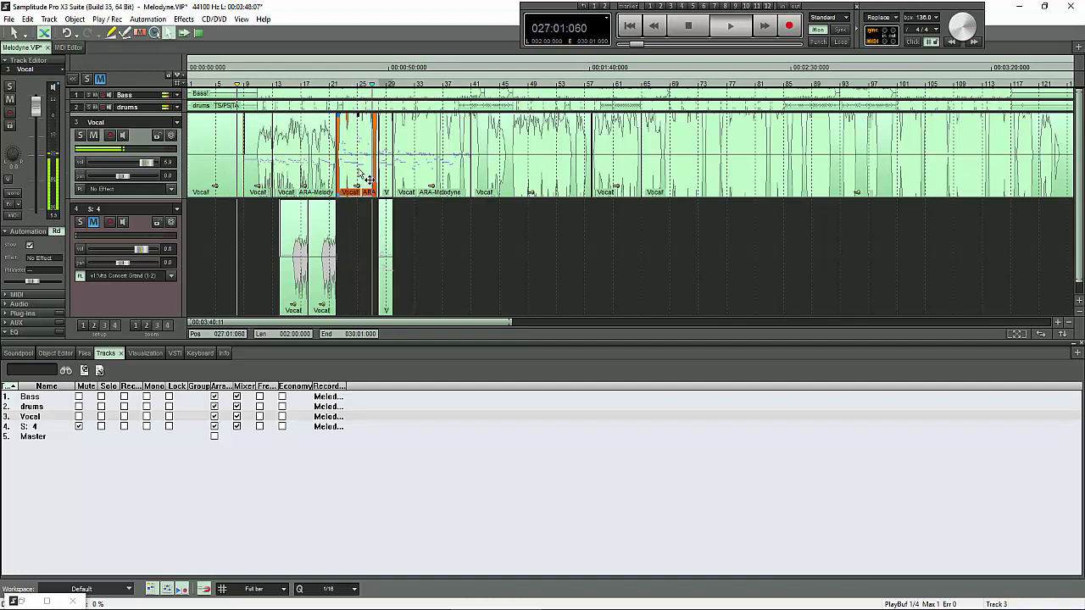
right_click(360, 173)
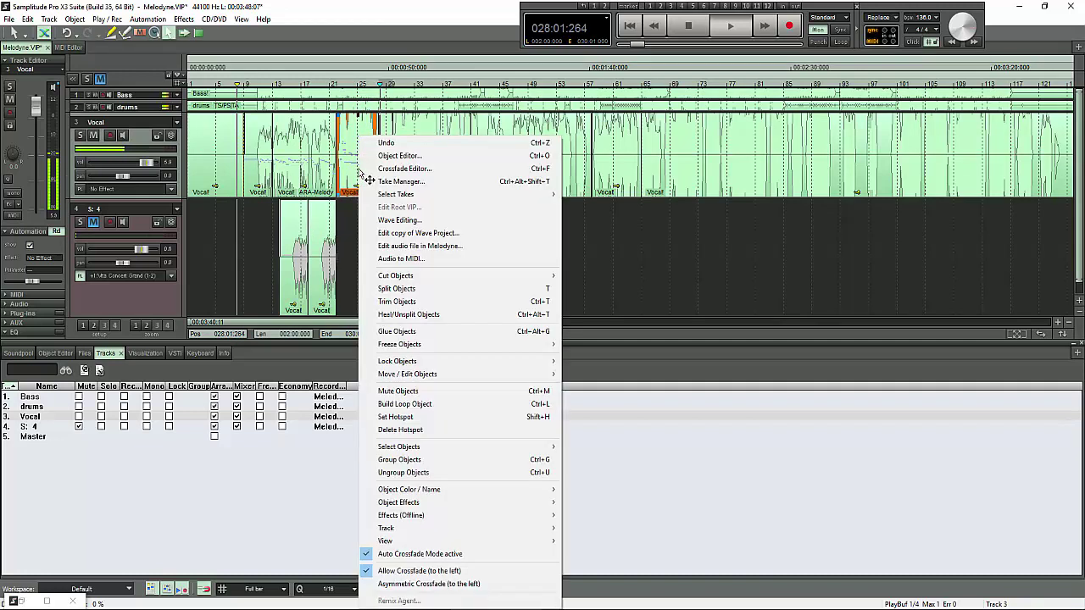
left_click(432, 248)
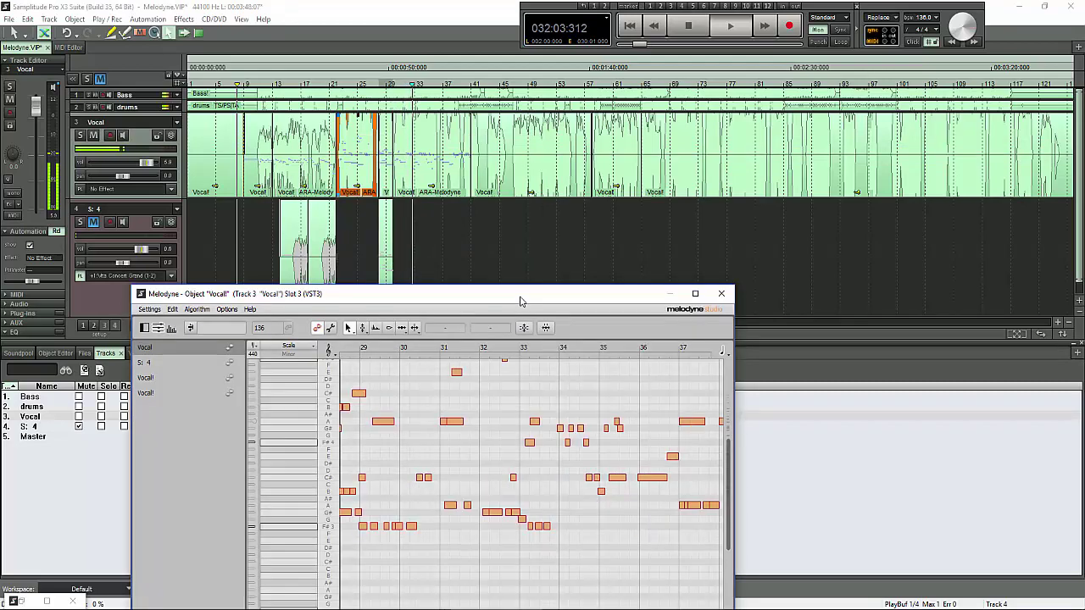
left_click_drag(520, 301, 563, 201)
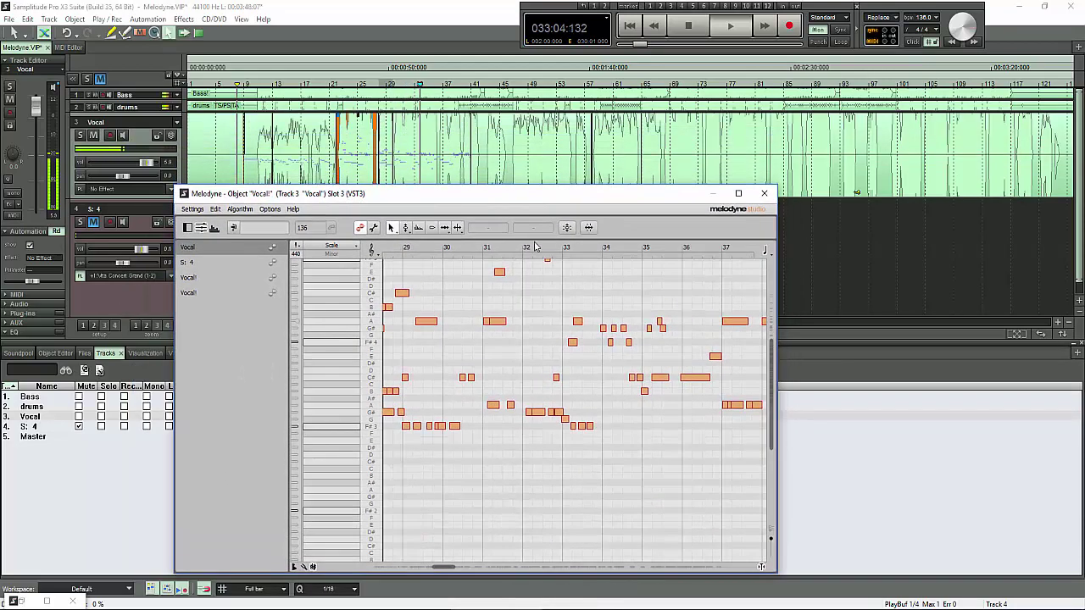
Select the Vocal object starting at bar 30 and move its F4 note just after bar 40 down to C4 in Melodyne.
left_click(431, 180)
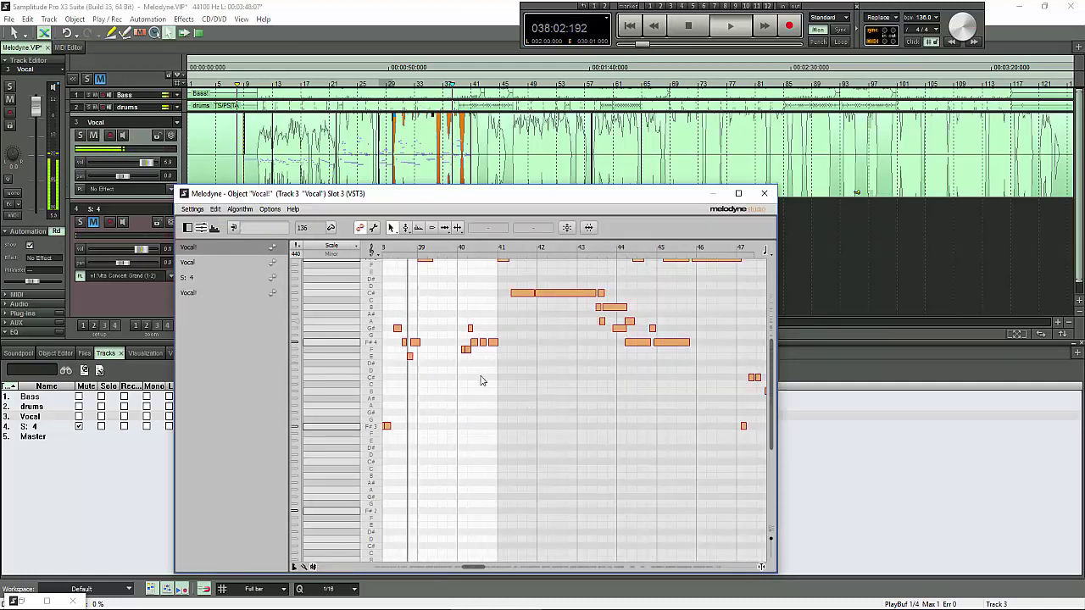
left_click_drag(467, 348, 471, 385)
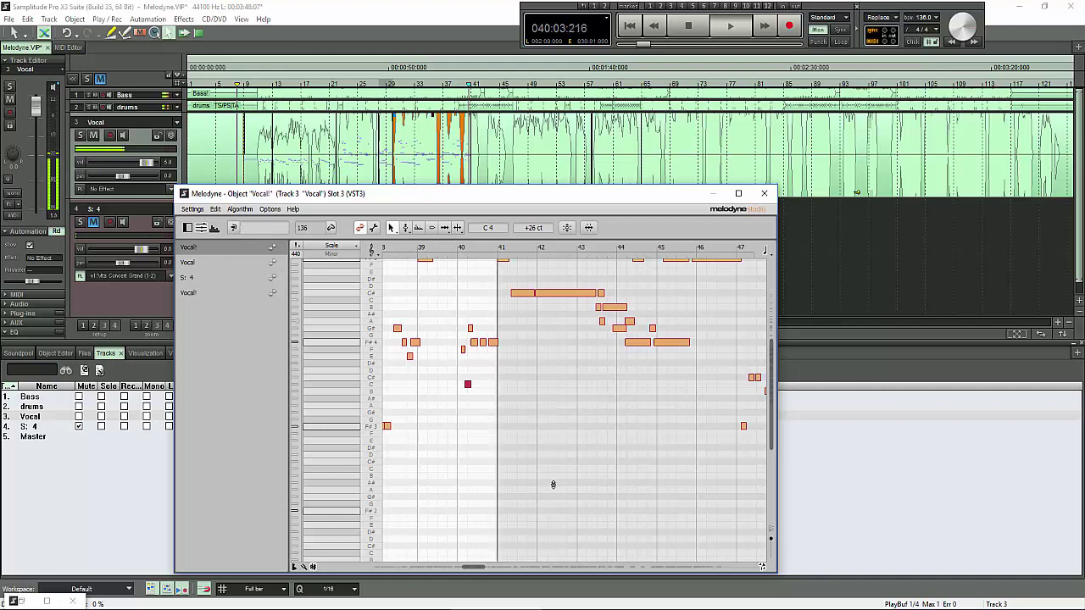
Open the Vocal object between bars 41 and 57 in Melodyne and move two notes near bar 54 to F#4 and G3.
left_click(562, 181)
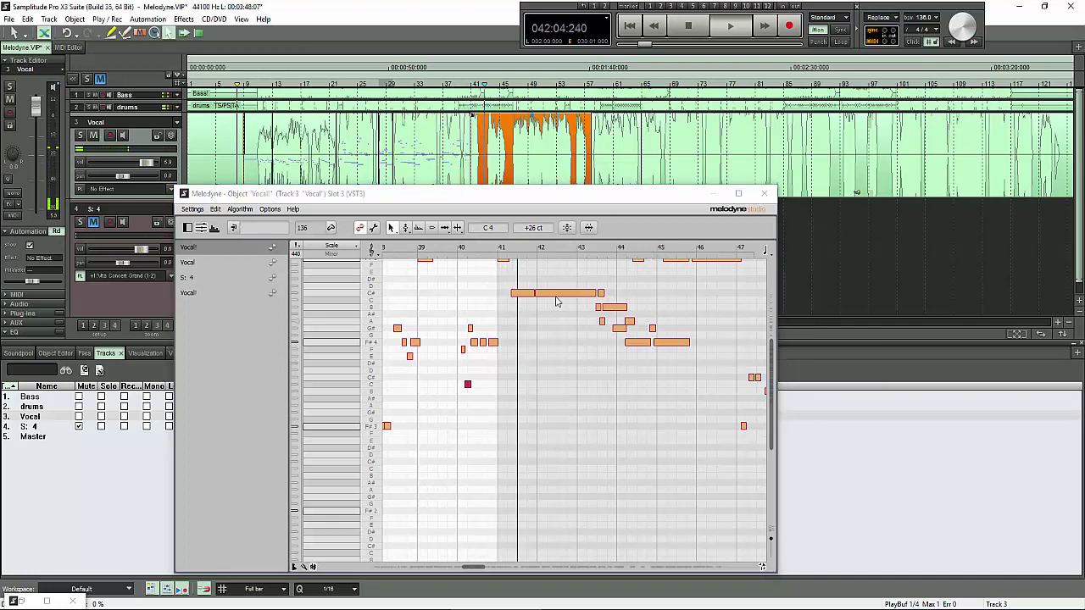
right_click(523, 172)
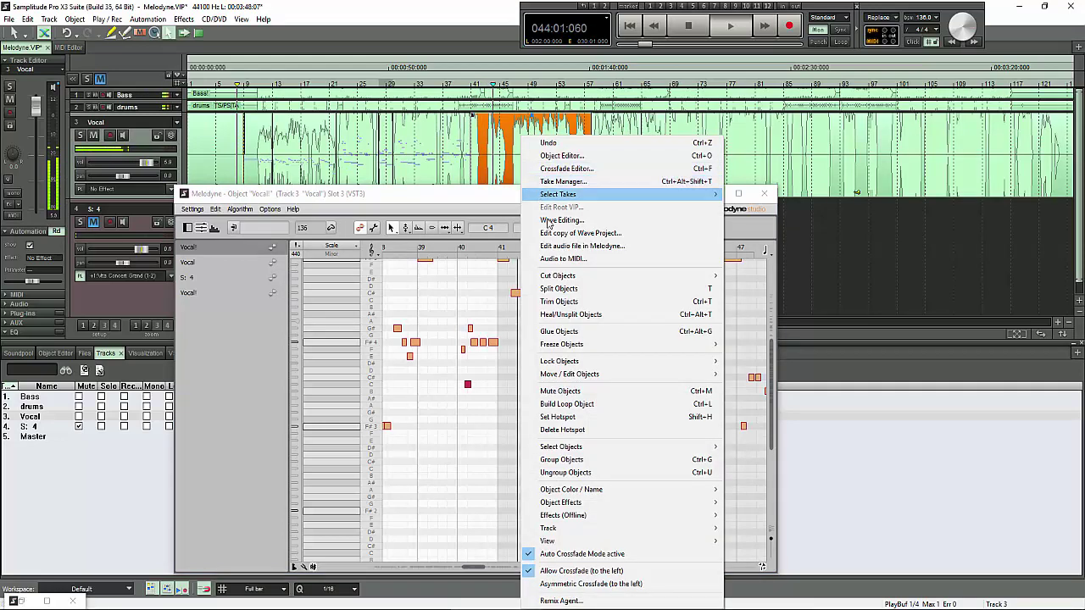
left_click(595, 247)
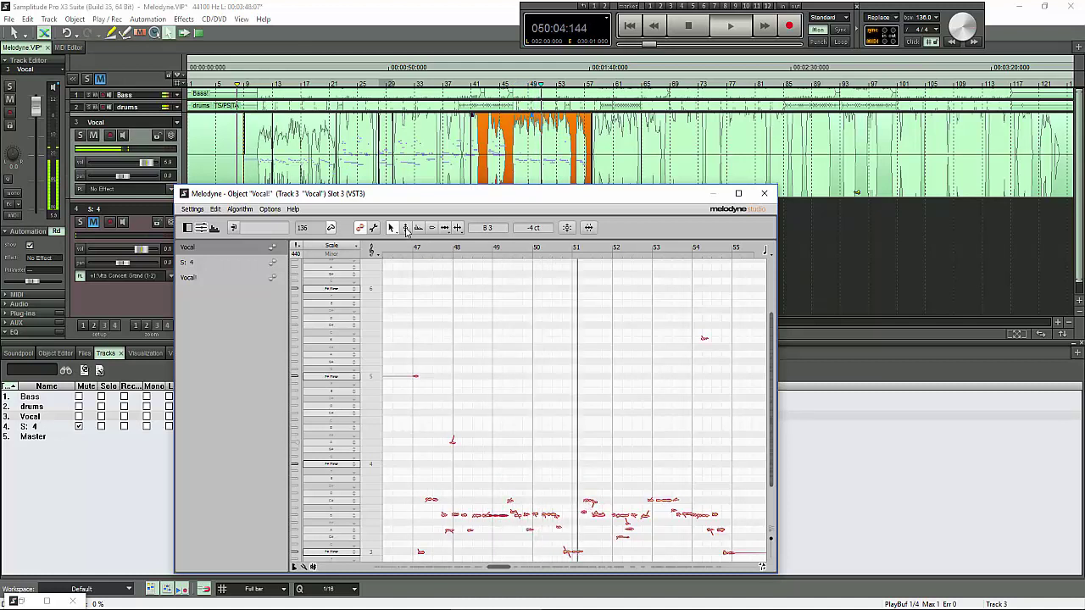
left_click_drag(696, 515, 694, 467)
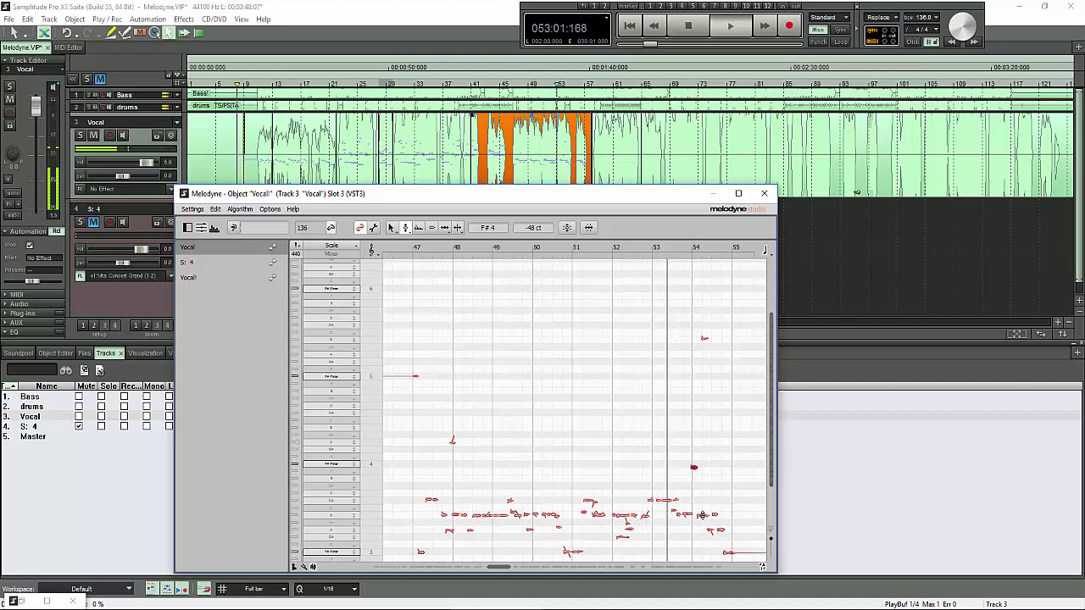
left_click_drag(703, 514, 703, 548)
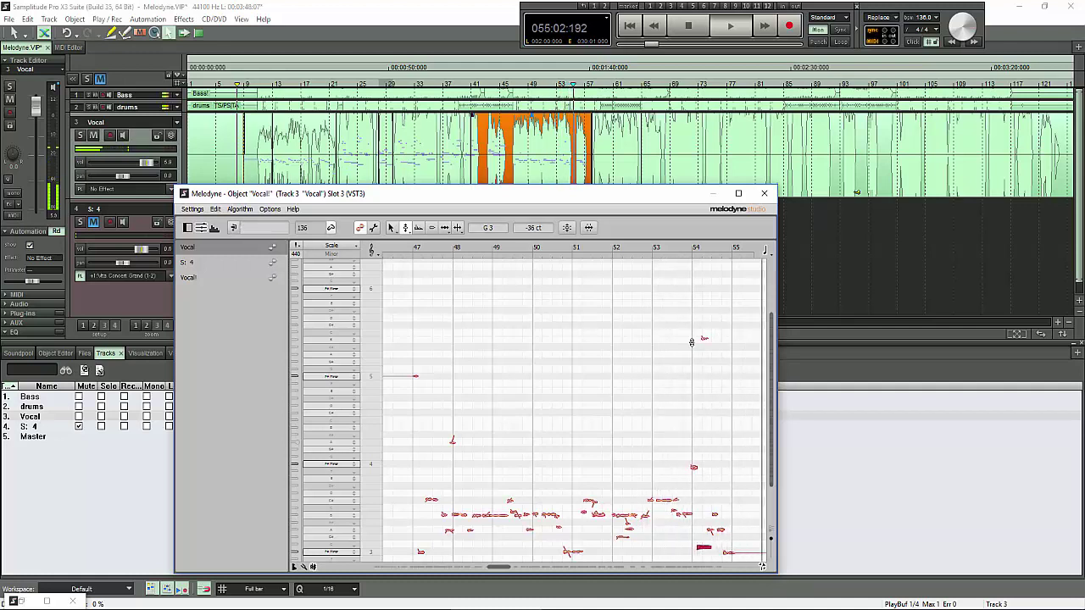
Open the Vocal object between bars 57 and 65 in Melodyne and select its D4 note at bar 64.
left_click(641, 174)
right_click(627, 172)
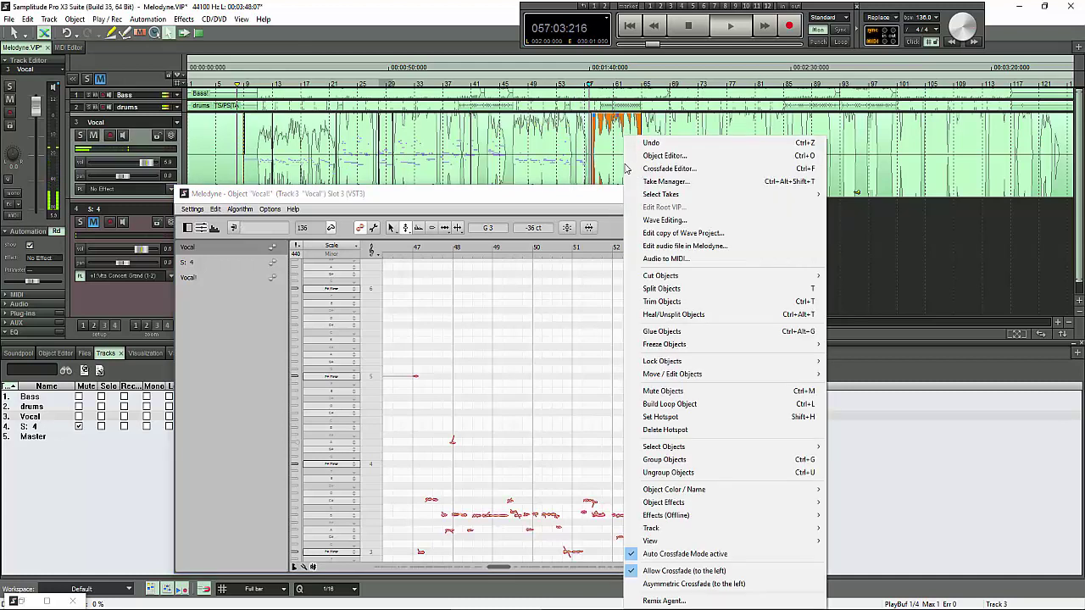
left_click(670, 249)
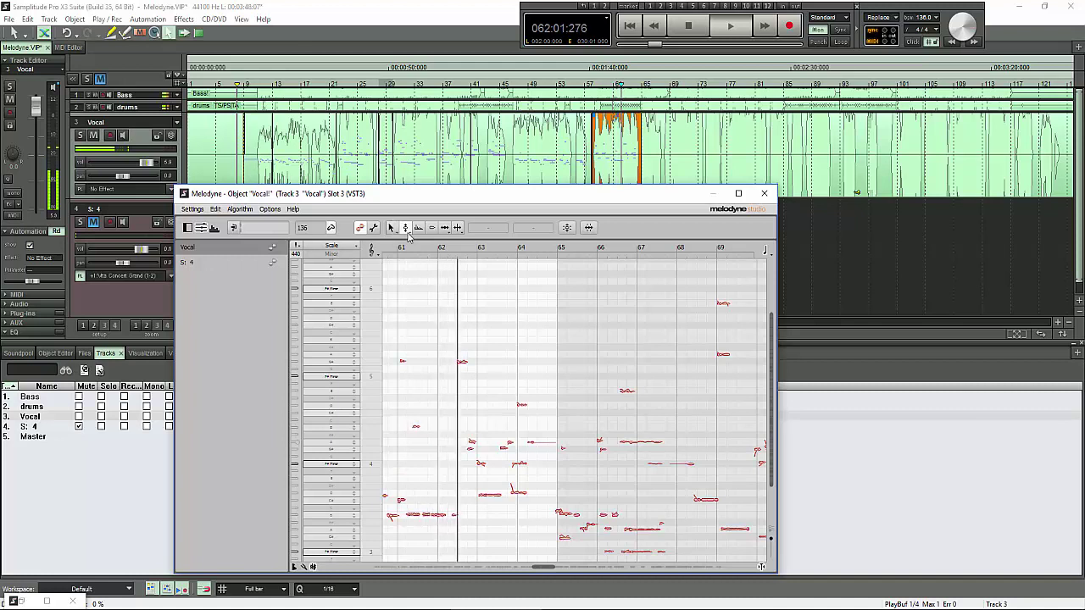
left_click(519, 492)
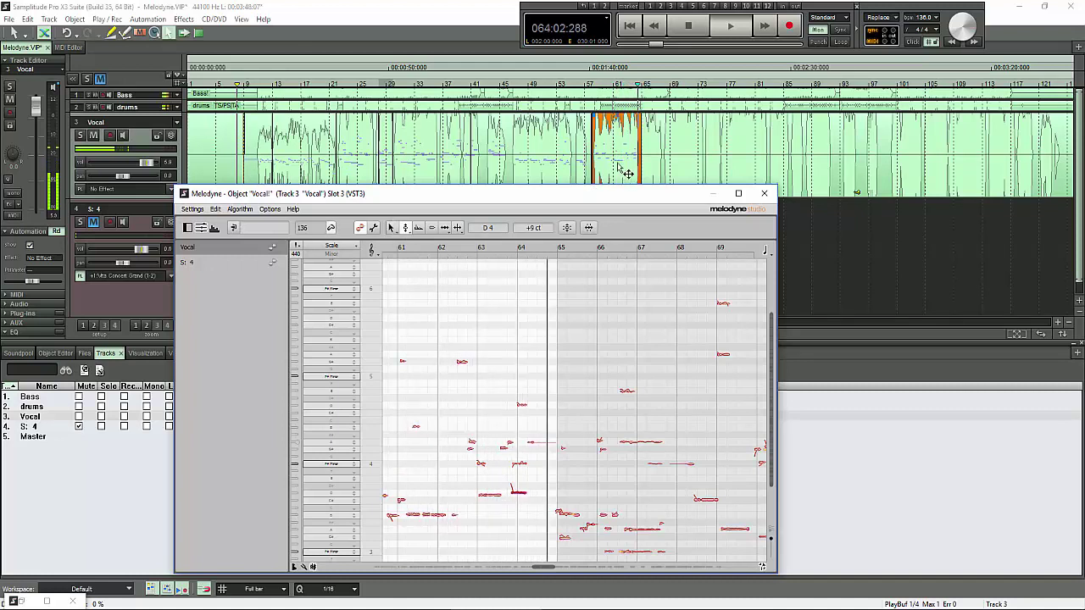
Open the last Vocal object, starting at about bar 65, in Melodyne.
left_click(718, 167)
key("t")
right_click(719, 167)
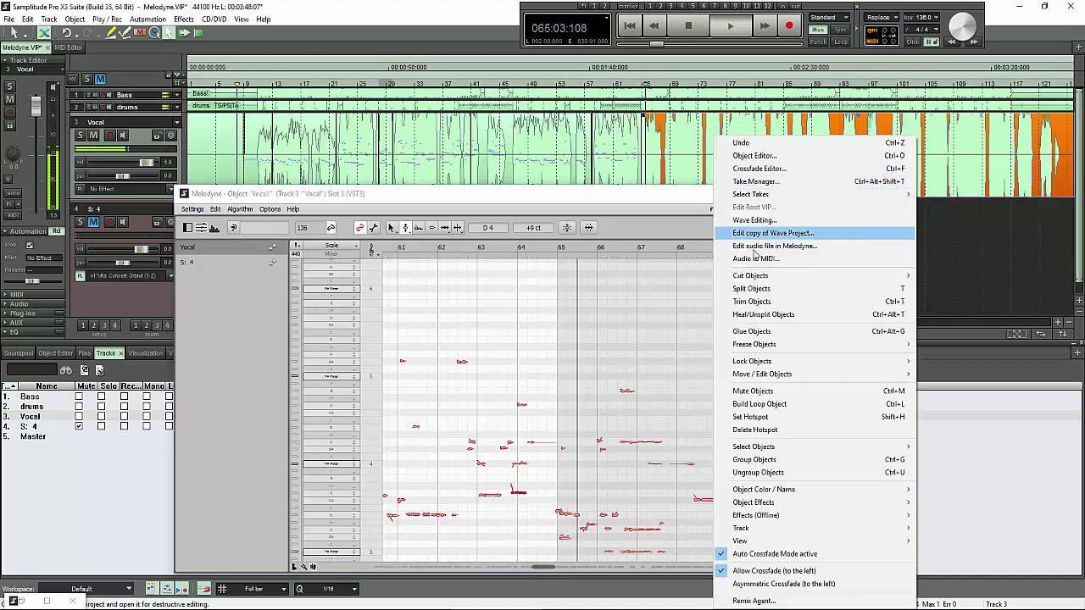
left_click(767, 246)
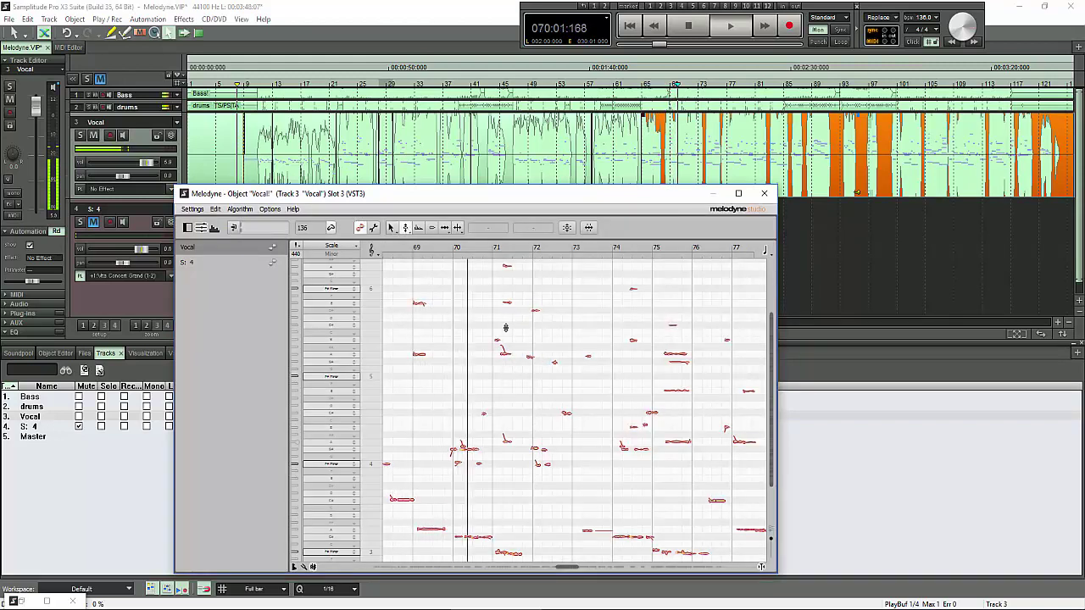
Move the upper note just after bar 71 down to C#5 and lower the group of notes between bars 75 and 77 together.
left_click_drag(504, 352, 506, 412)
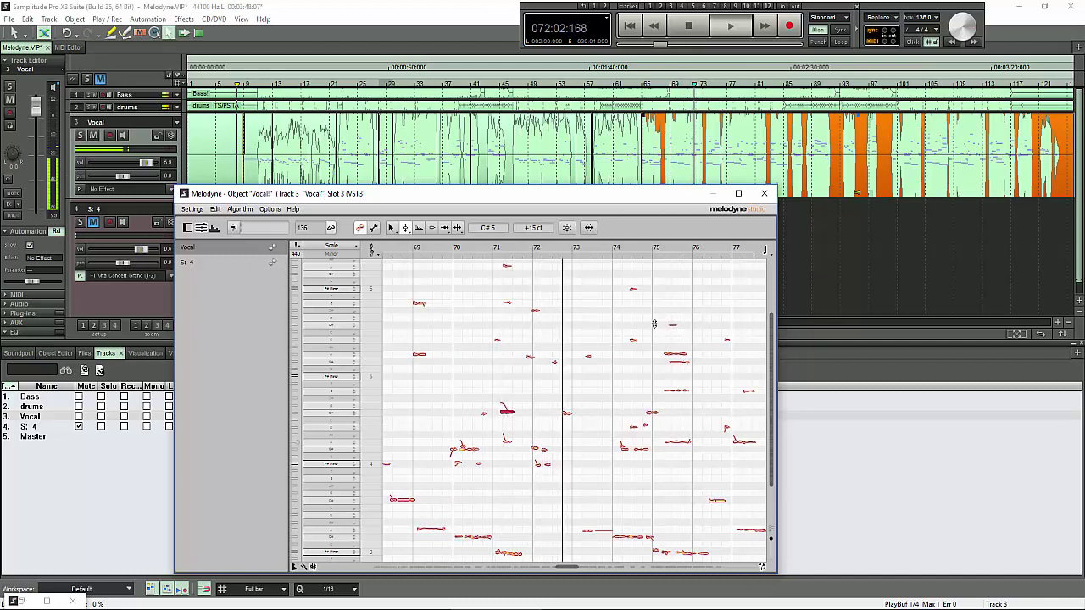
left_click_drag(653, 312, 732, 435)
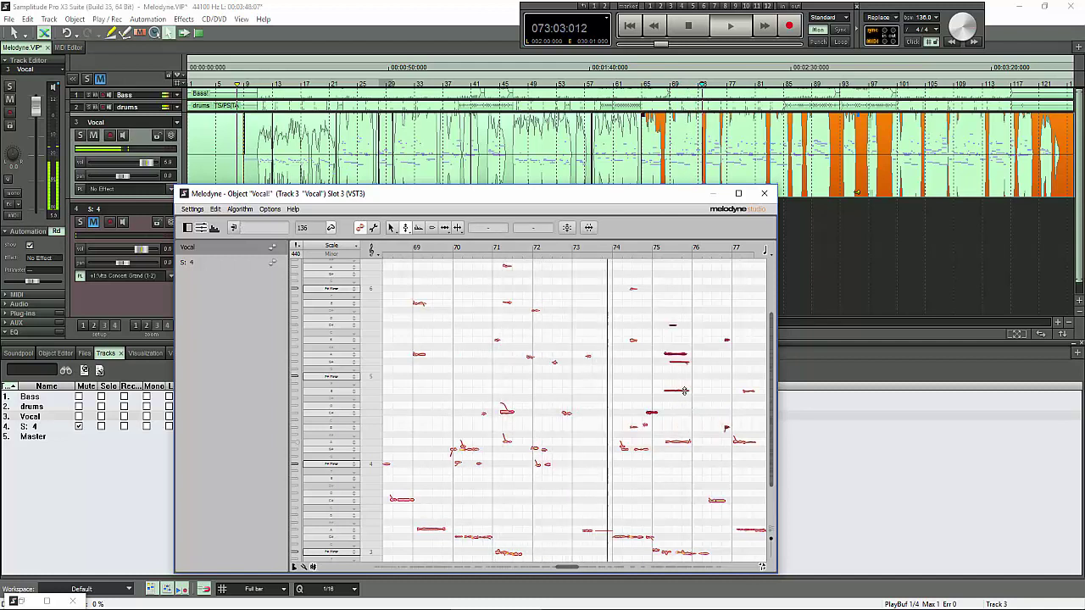
left_click_drag(684, 391, 684, 451)
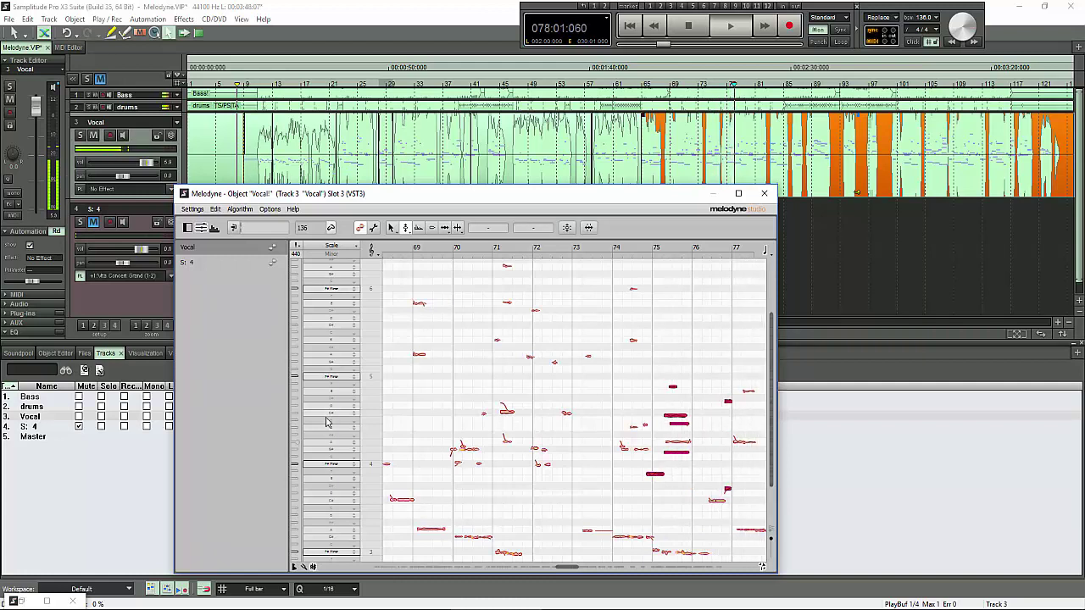
Set the Melodyne scale to F# Aeolian and set Notes Reflect Scale Changes to Tuning and Mode.
left_click(340, 380)
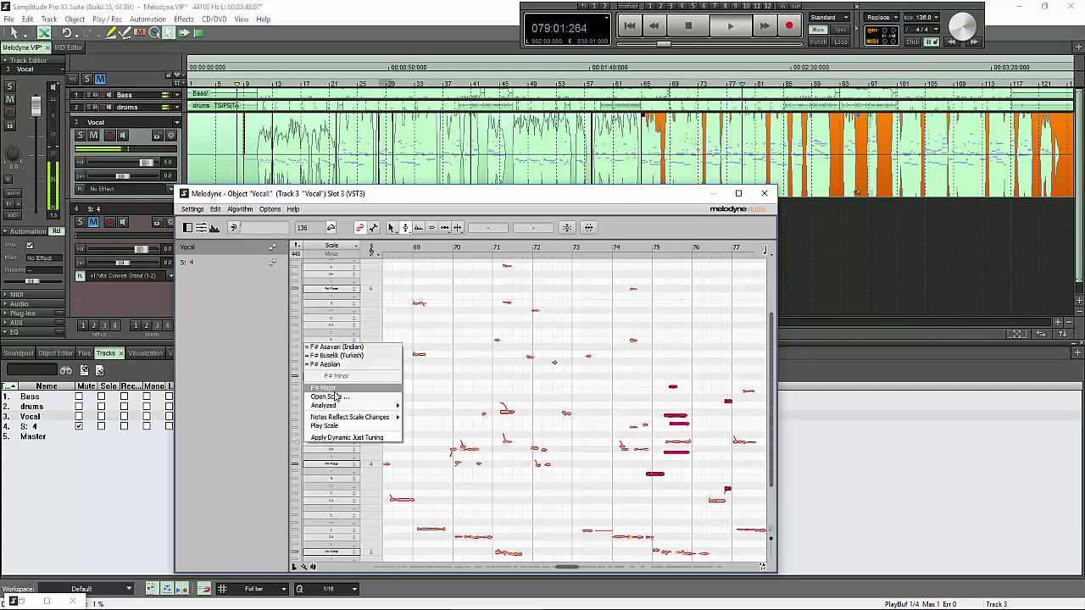
mouse_move(342, 408)
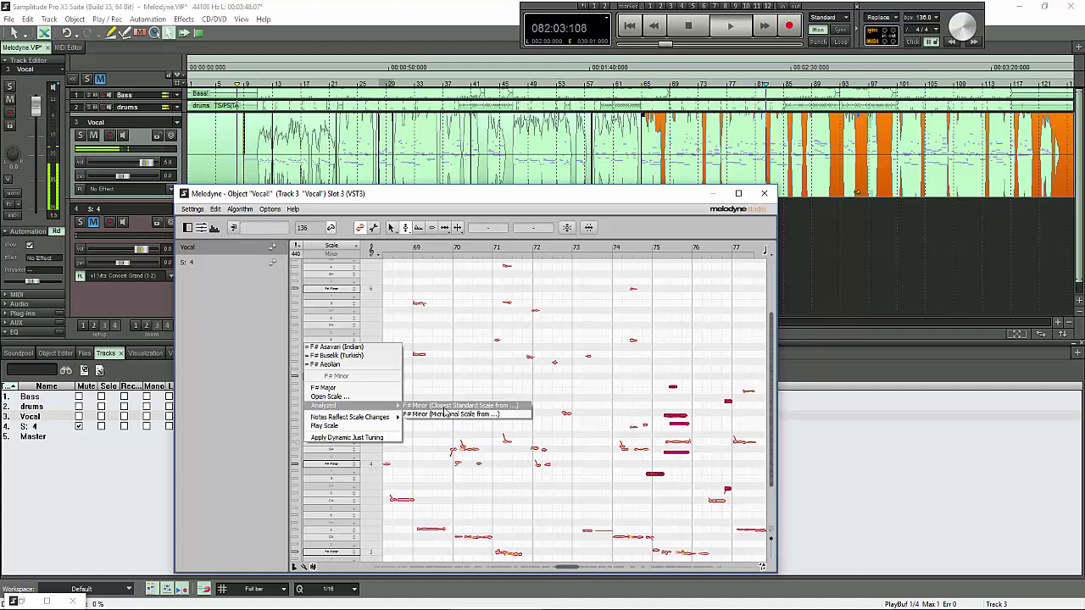
left_click(377, 368)
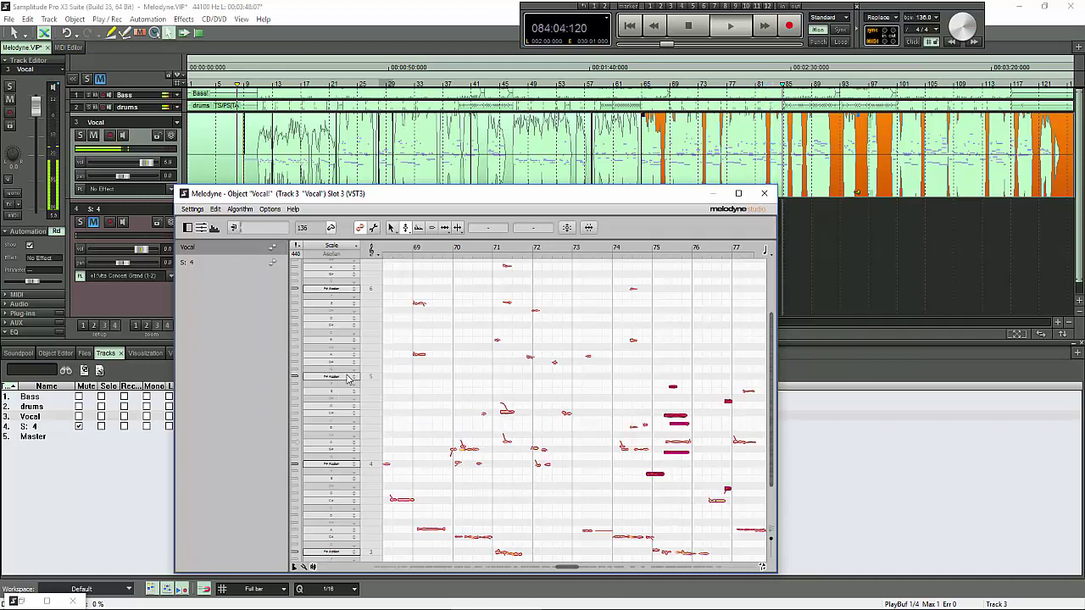
left_click(345, 378)
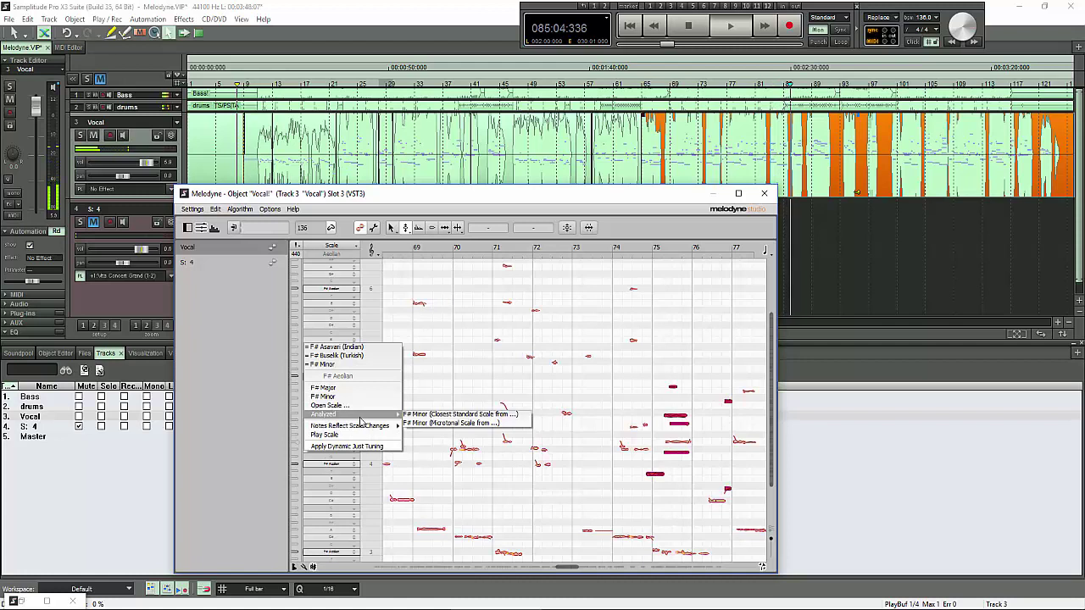
mouse_move(358, 428)
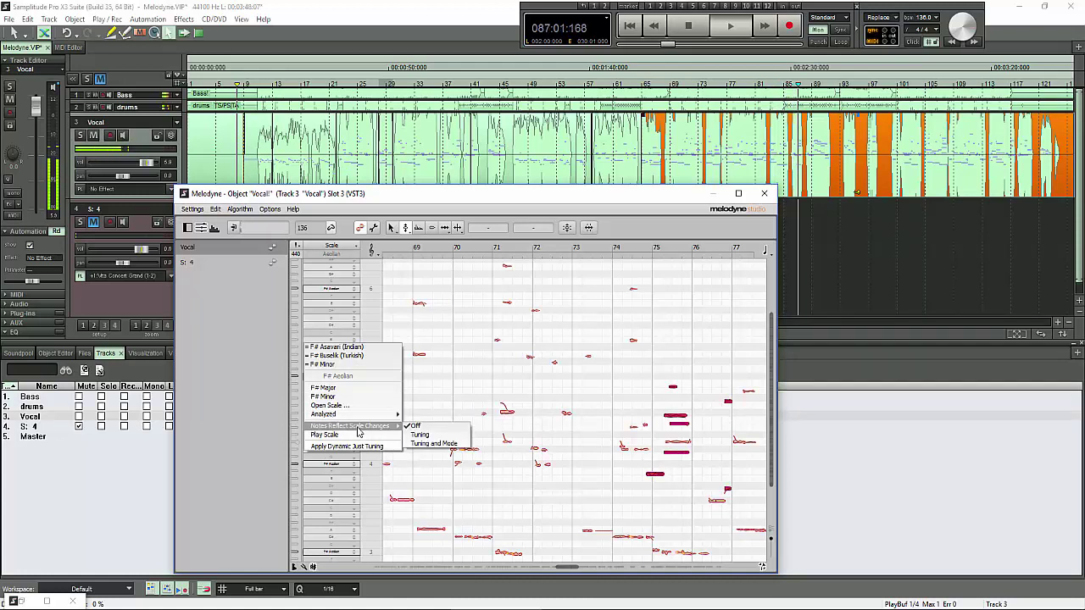
left_click(436, 443)
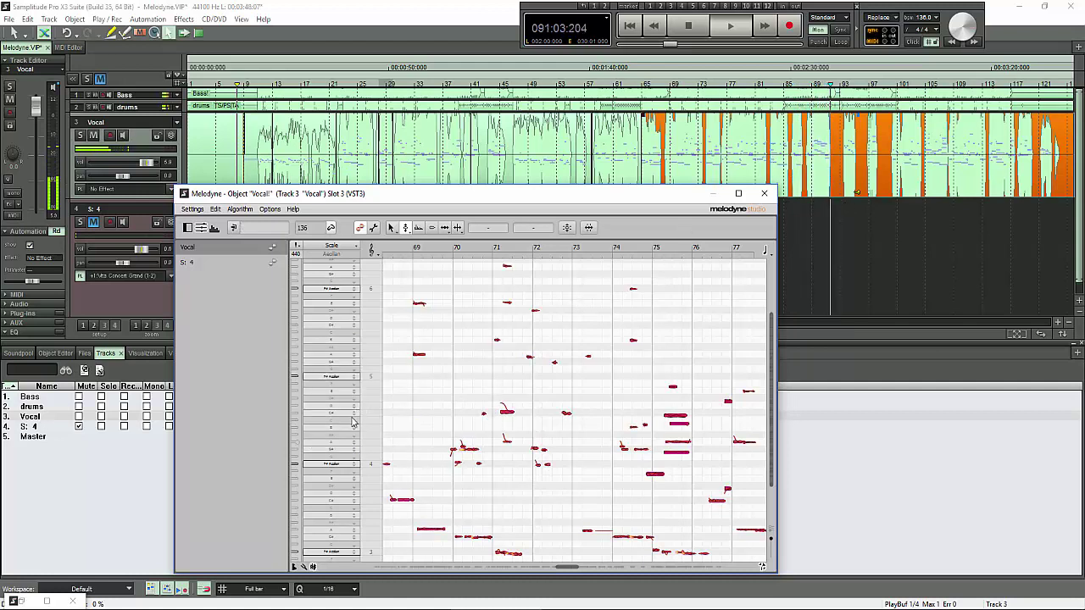
Review the Notes Reflect Scale Changes setting and the Analyzed scale options in Melodyne.
left_click(338, 466)
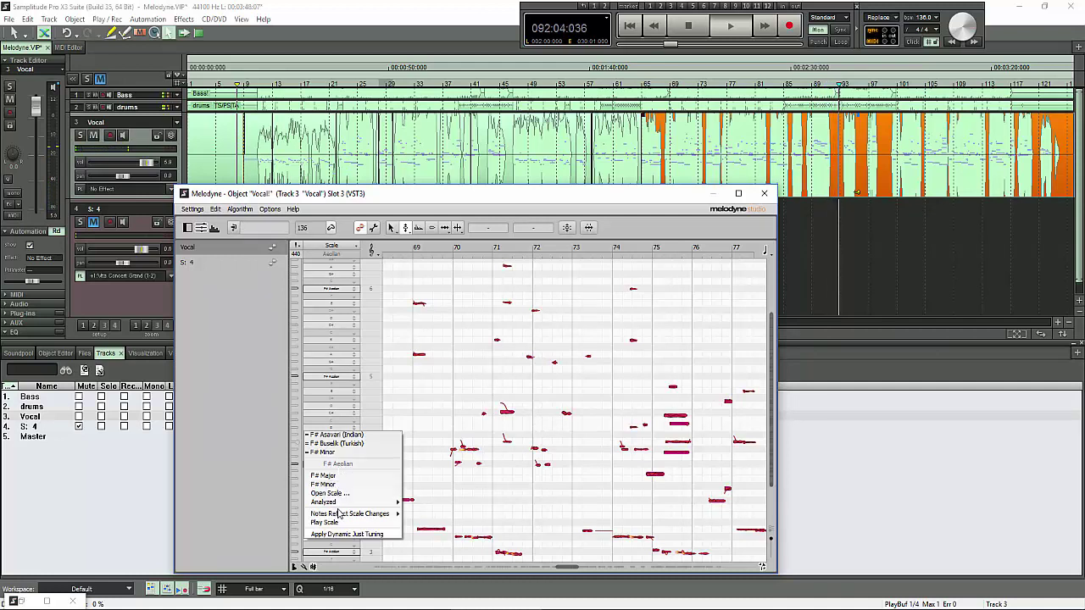
mouse_move(352, 505)
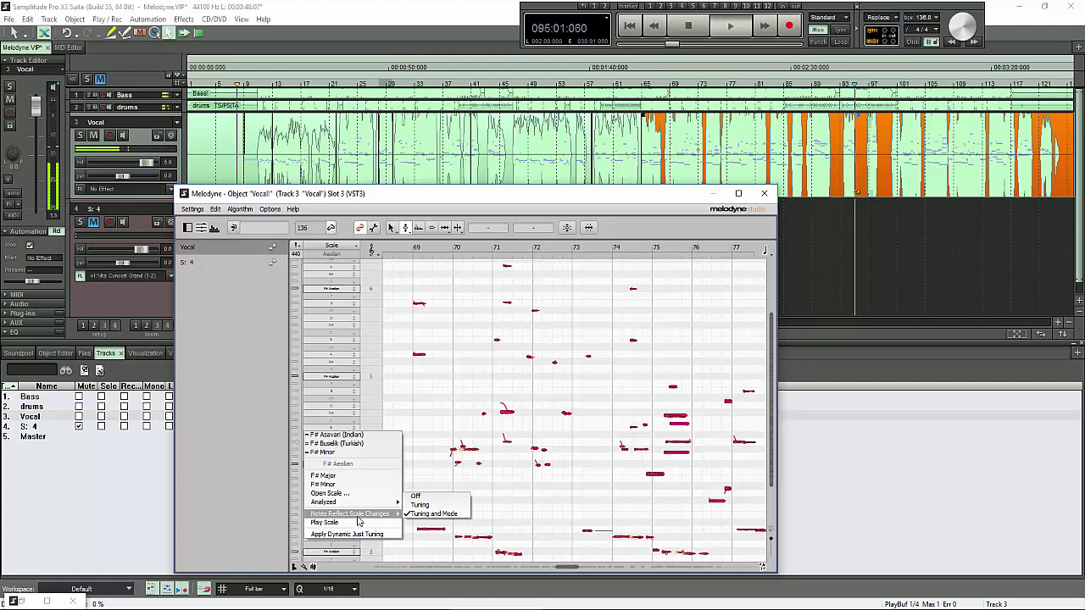
left_click(451, 516)
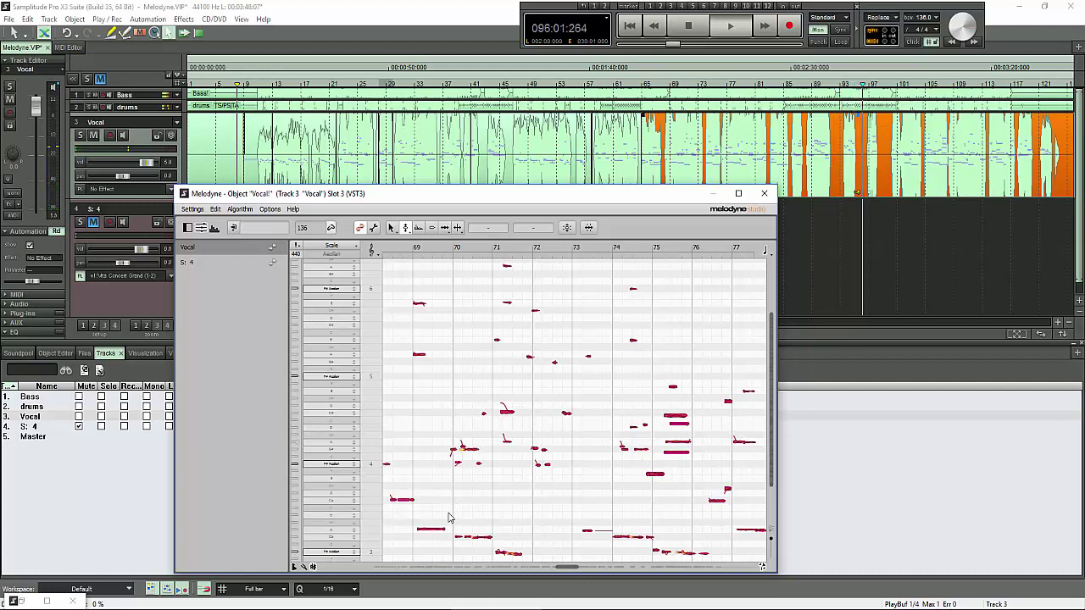
left_click(333, 471)
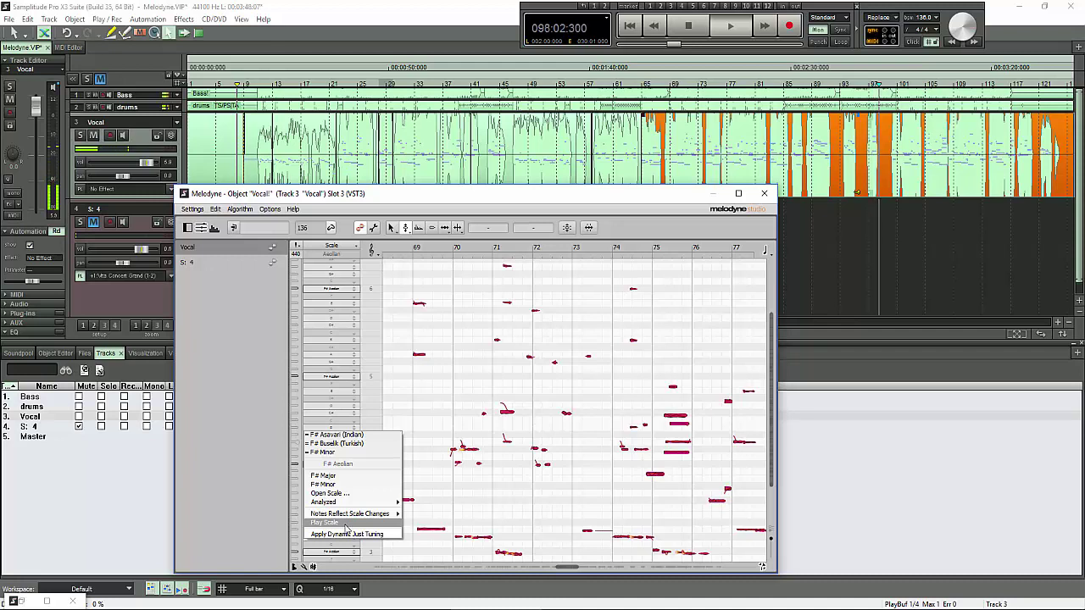
mouse_move(349, 505)
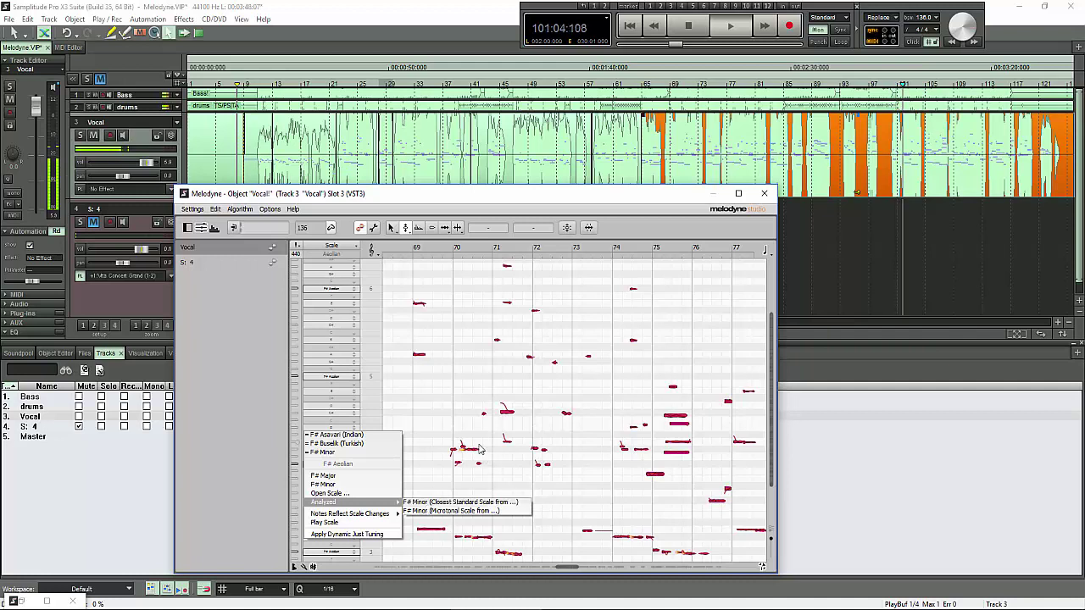
left_click(508, 414)
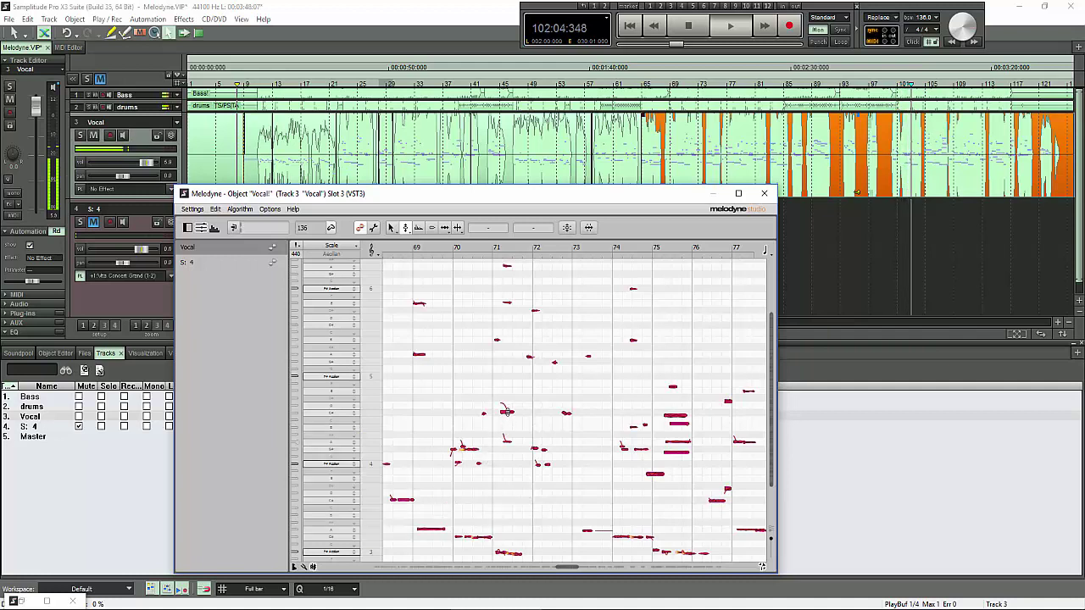
Shift all the selected vocal notes down in pitch during playback, and raise them in stages to above their original pitches.
scroll(506, 415, "up", 2)
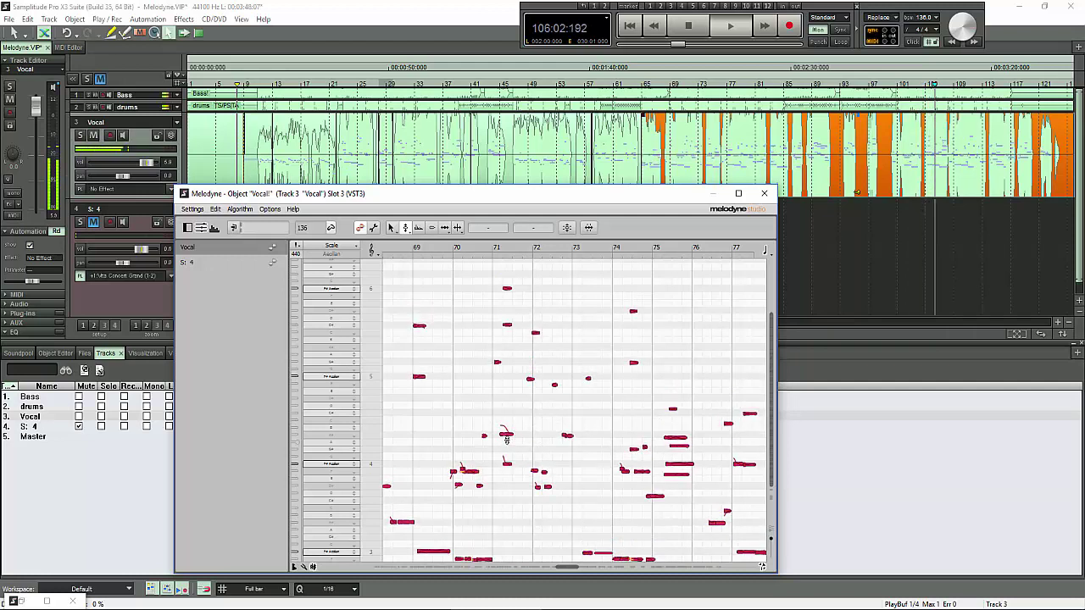
scroll(506, 434, "up", 2)
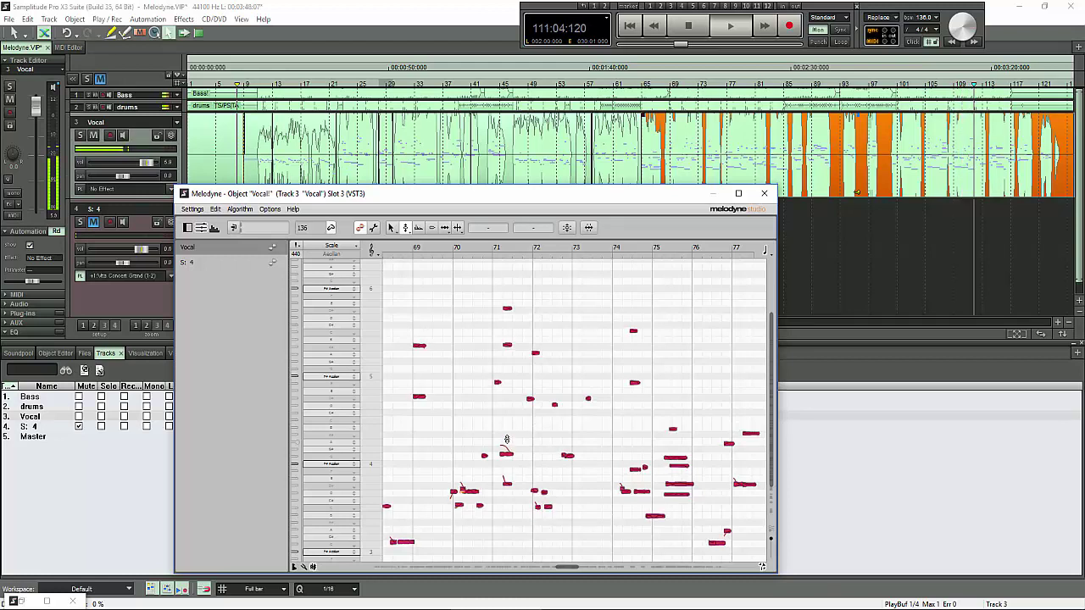
left_click_drag(506, 455, 507, 440)
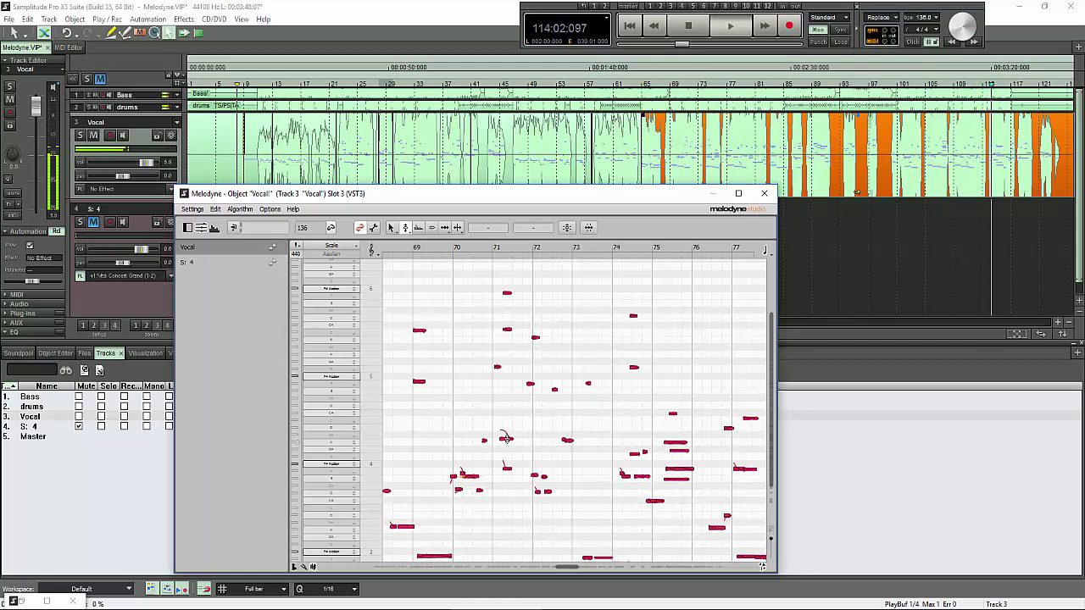
left_click_drag(505, 437, 505, 425)
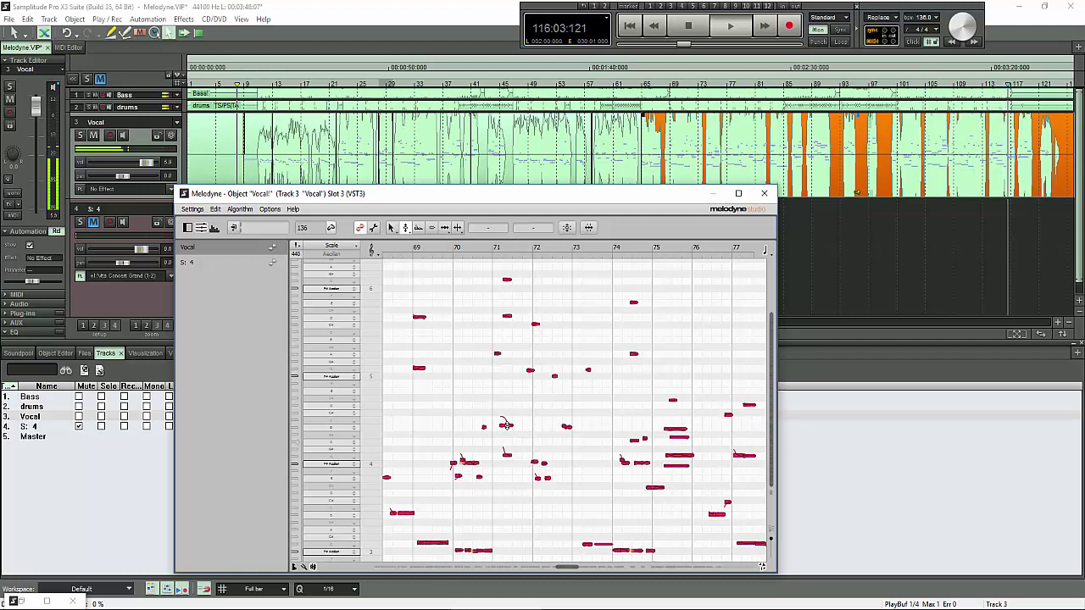
left_click_drag(505, 391, 506, 391)
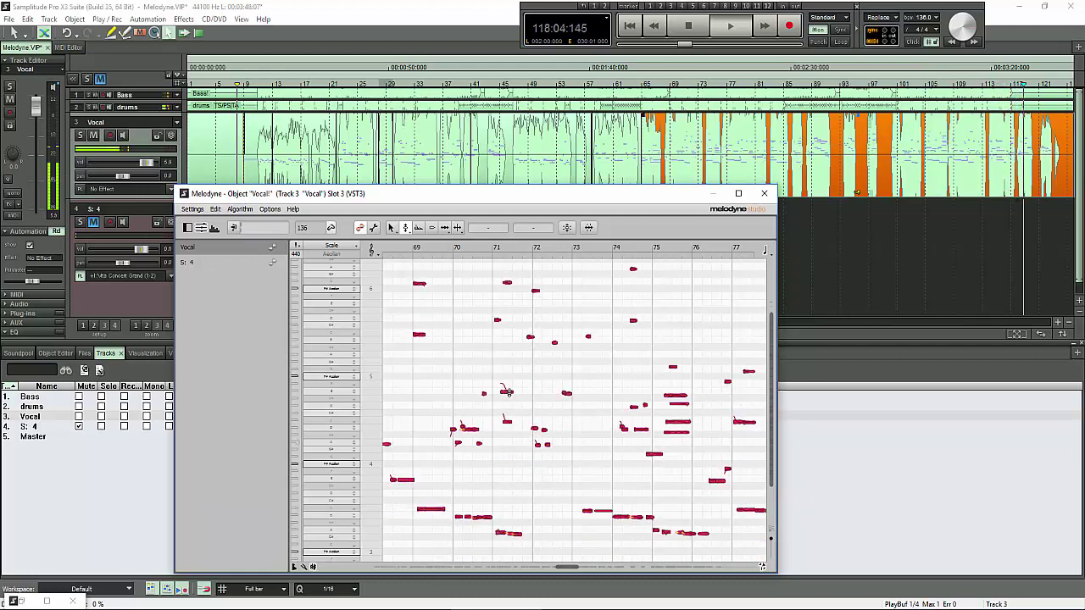
left_click_drag(506, 391, 506, 366)
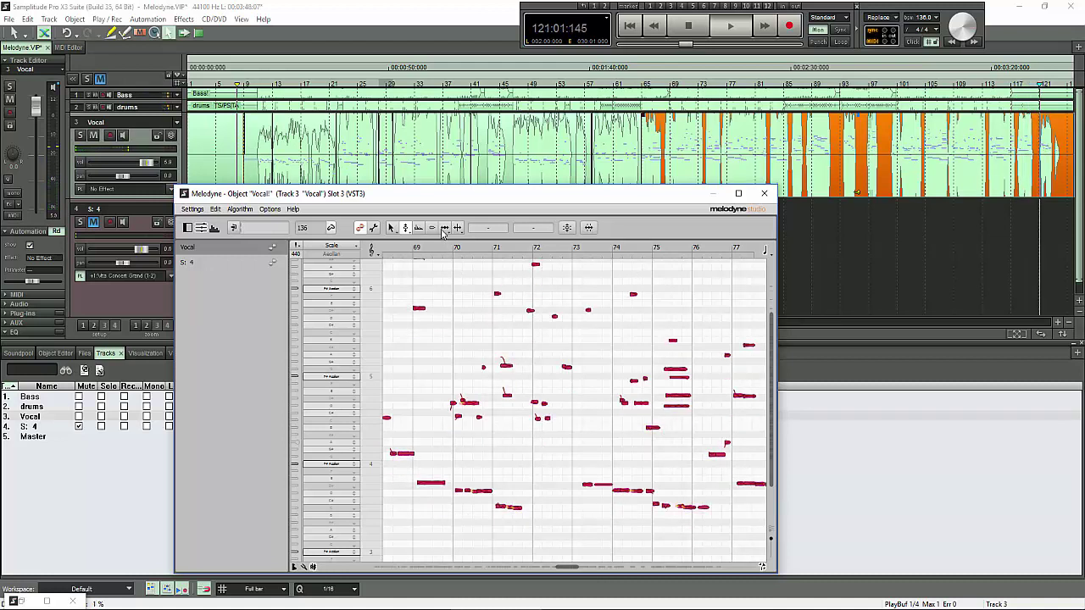
Switch to Melodyne's Note Separation tool and stop playback.
left_click(443, 228)
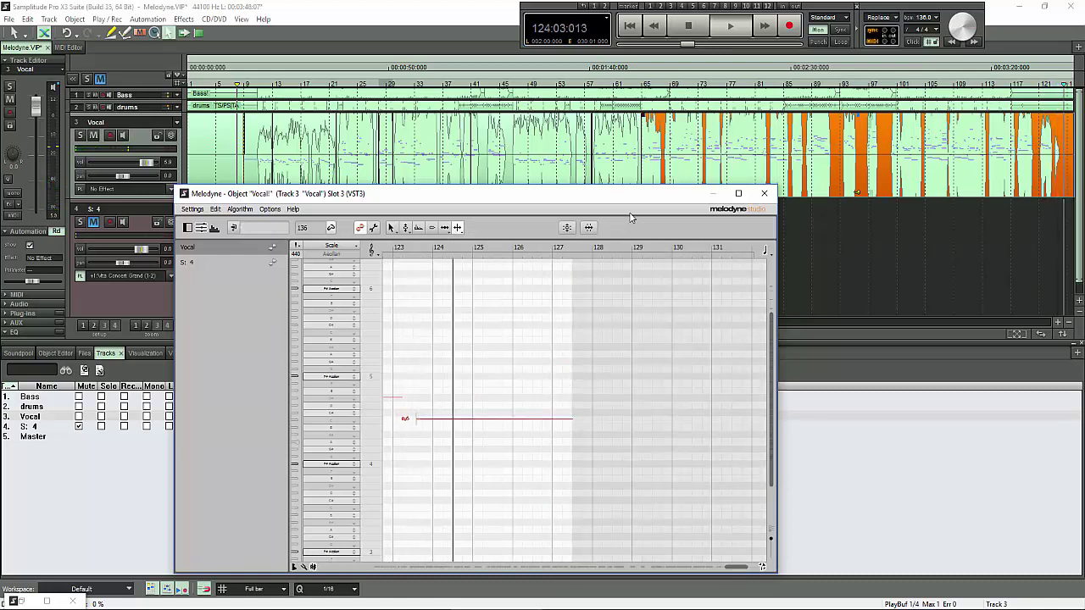
key("space")
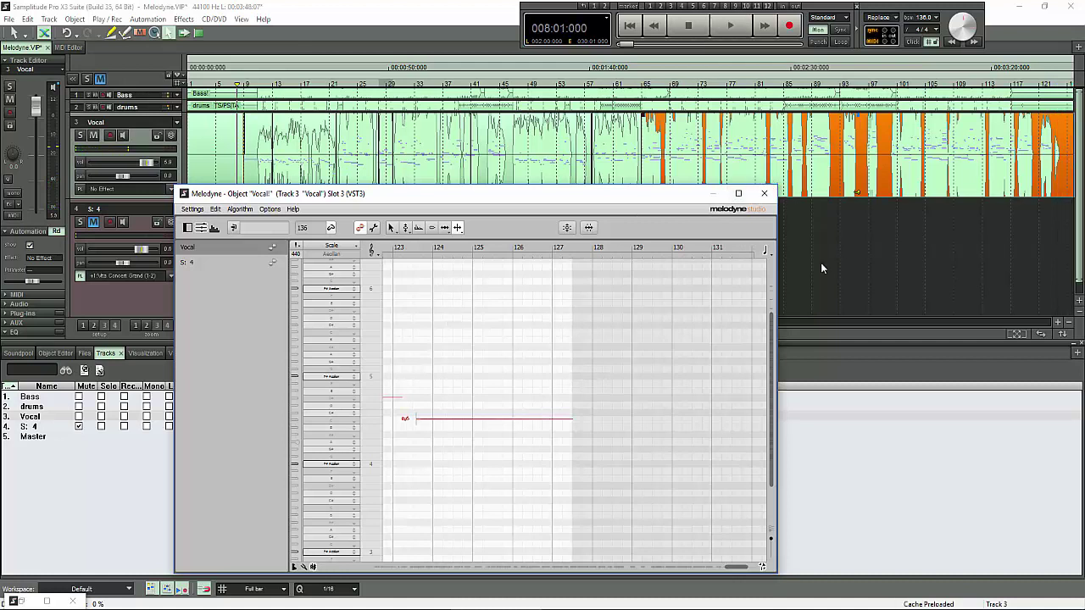